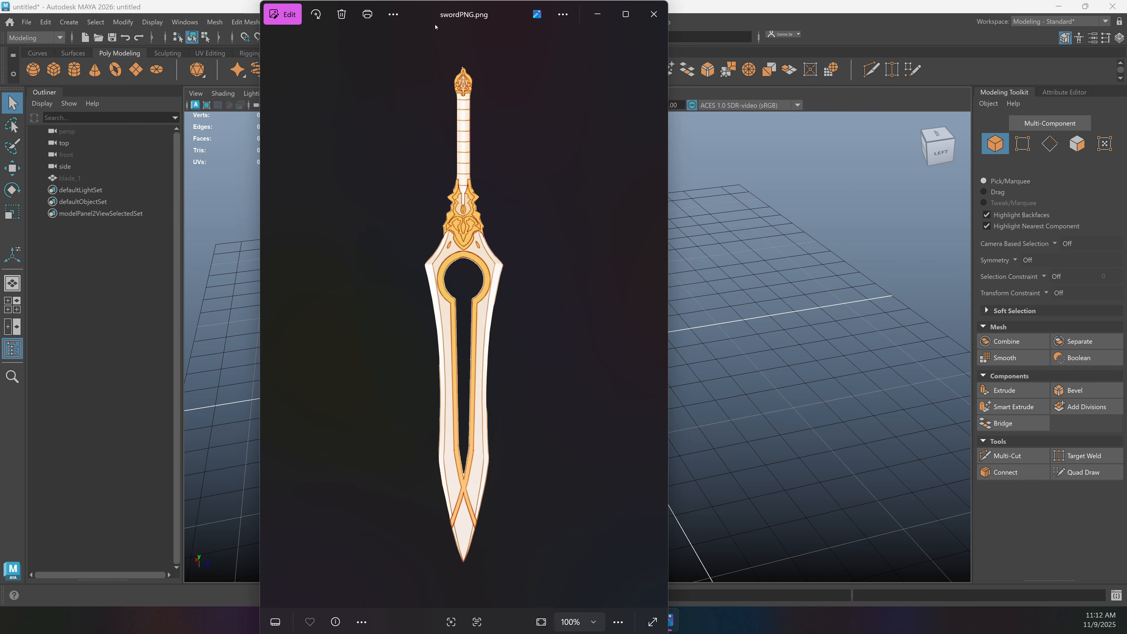
Set the sword reference picture aside, maximize the right side view and show its grid.
drag(425, 11, 0, 146)
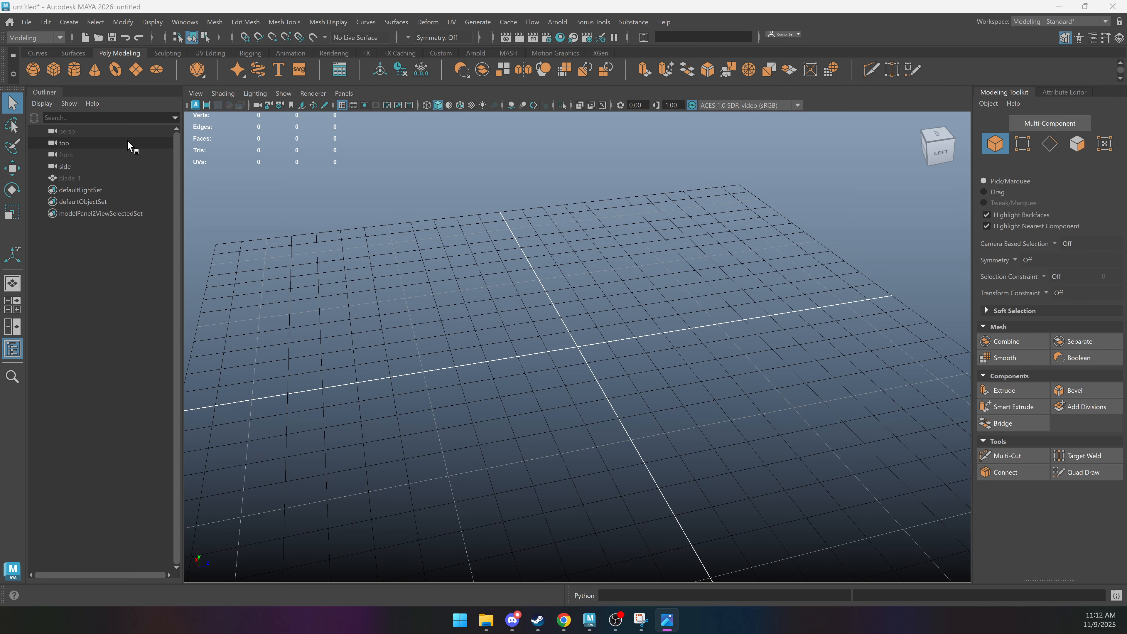
click(489, 220)
key(space)
click(367, 254)
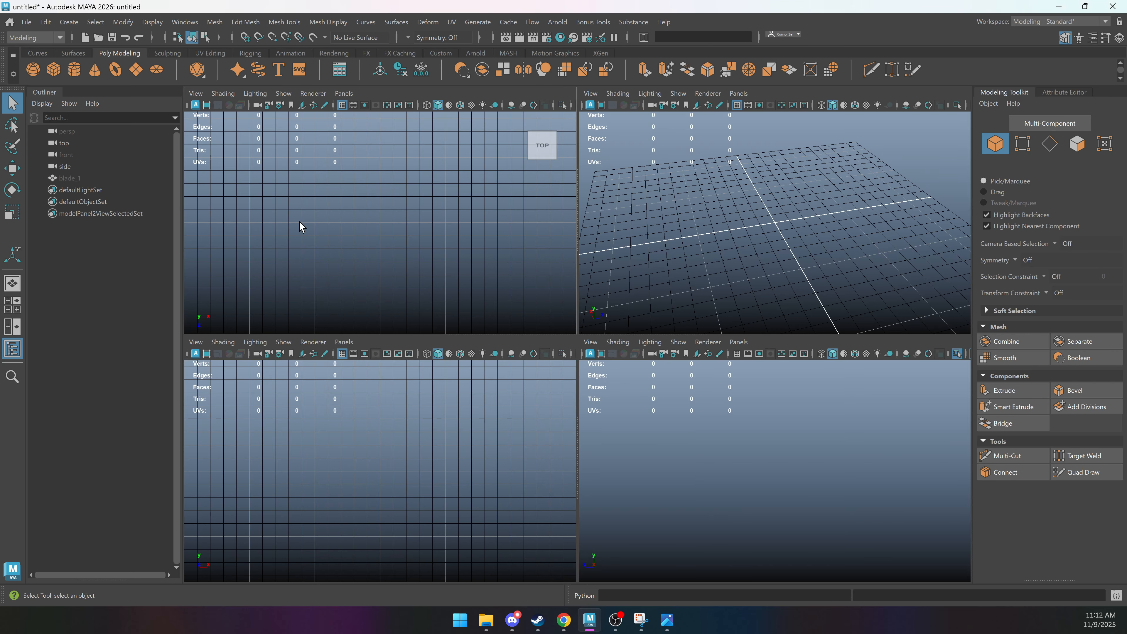
key(space)
key(space)
click(695, 440)
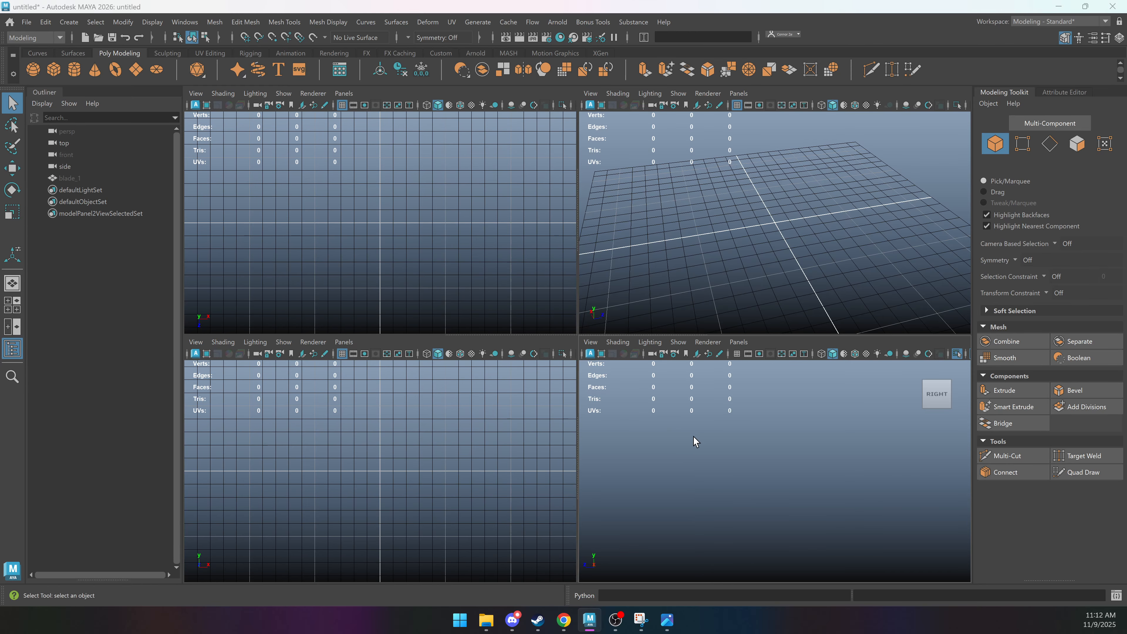
key(space)
click(342, 104)
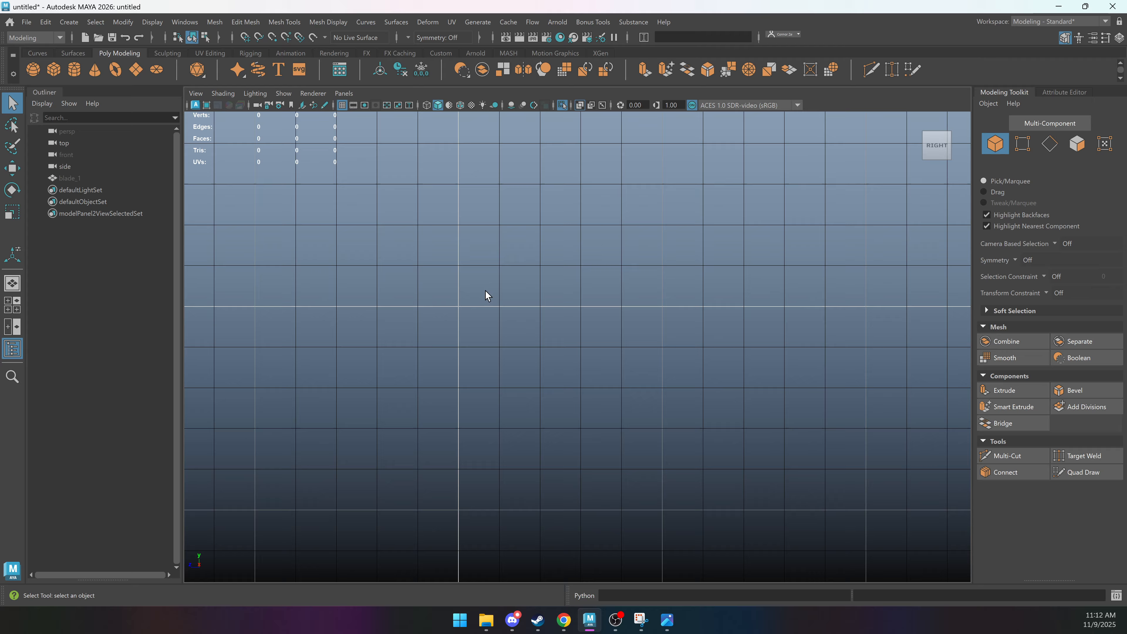
Import the sword reference image swordPNG.png as an image plane in the side view.
click(196, 94)
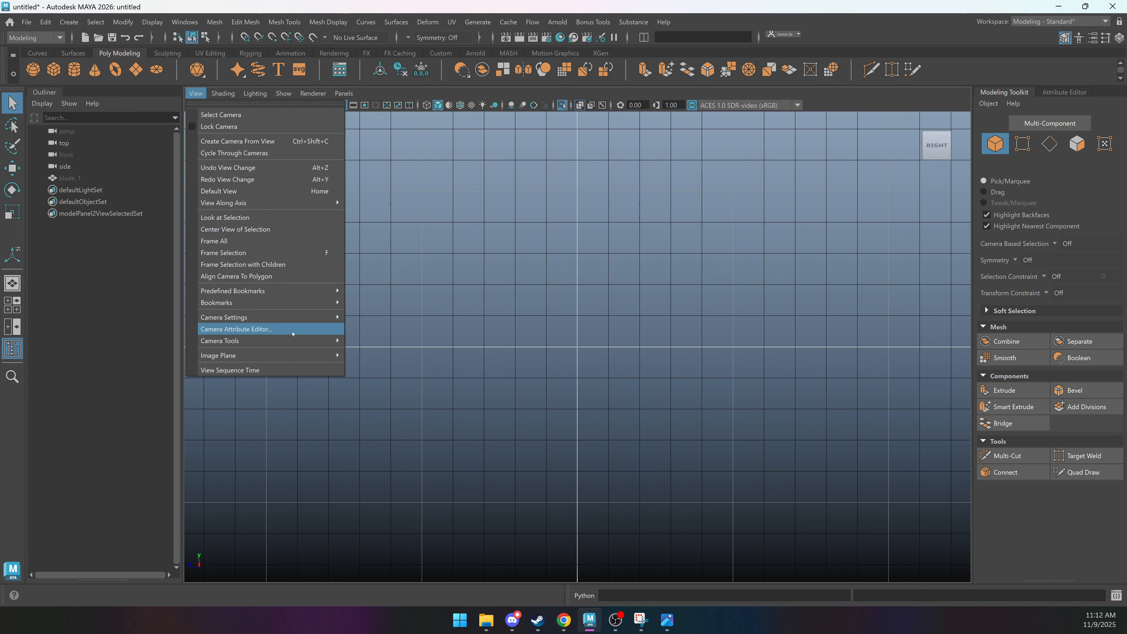
mouse_move(310, 355)
click(369, 356)
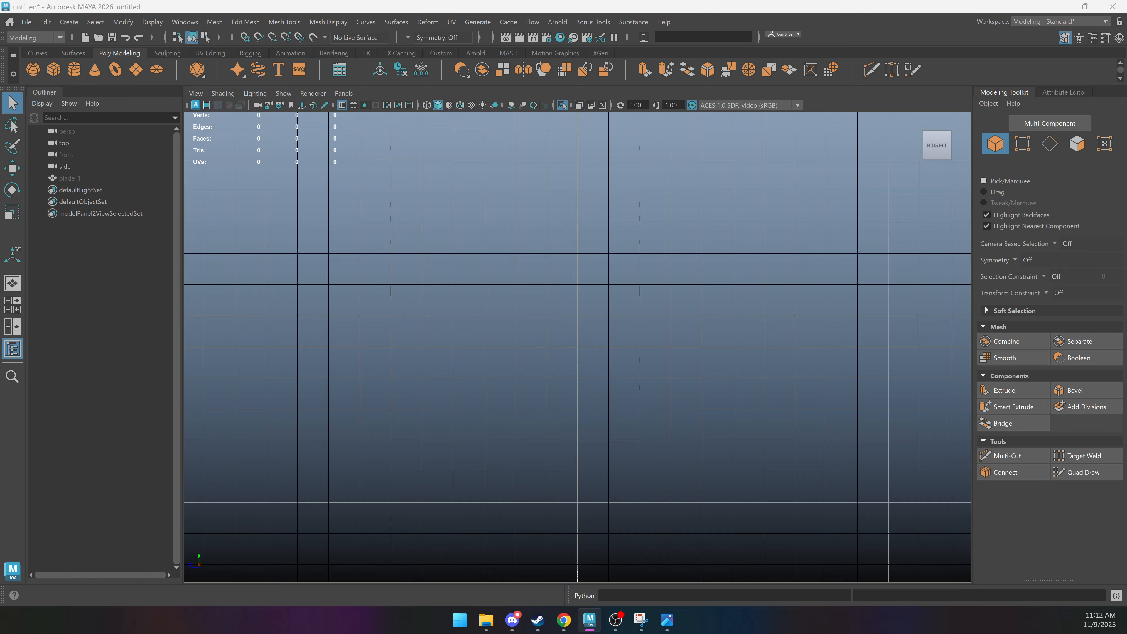
Rotate the sword image plane 90 degrees about X so the sword lies horizontally with its tip pointing right.
key(e)
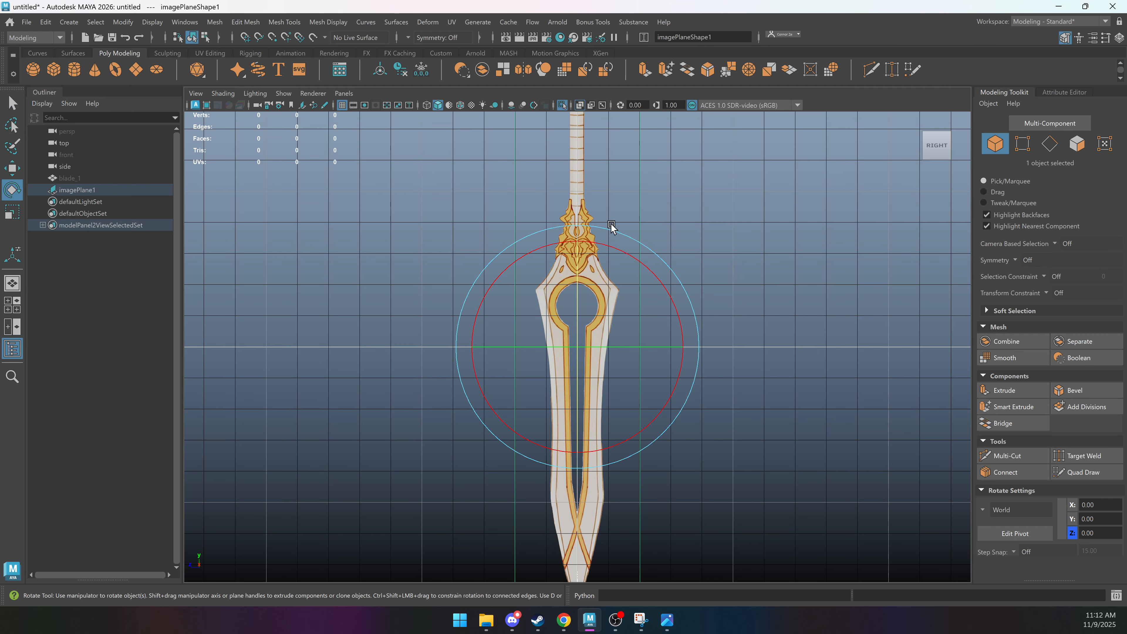
drag(600, 245, 573, 247)
scroll(524, 262, up, 2)
key(w)
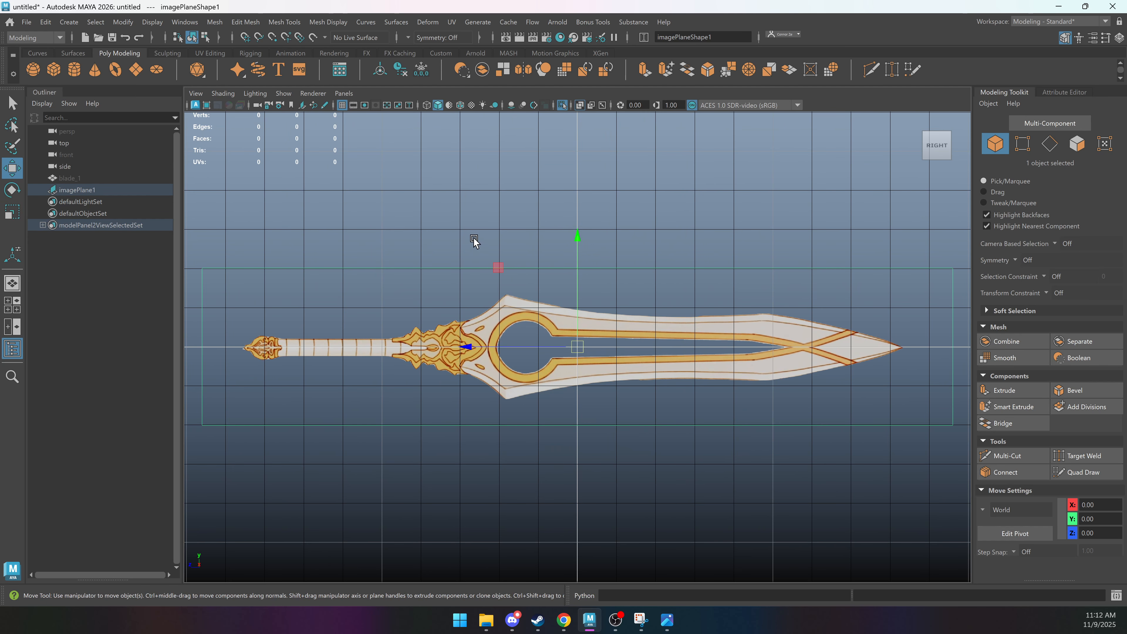
click(447, 212)
scroll(446, 211, up, 4)
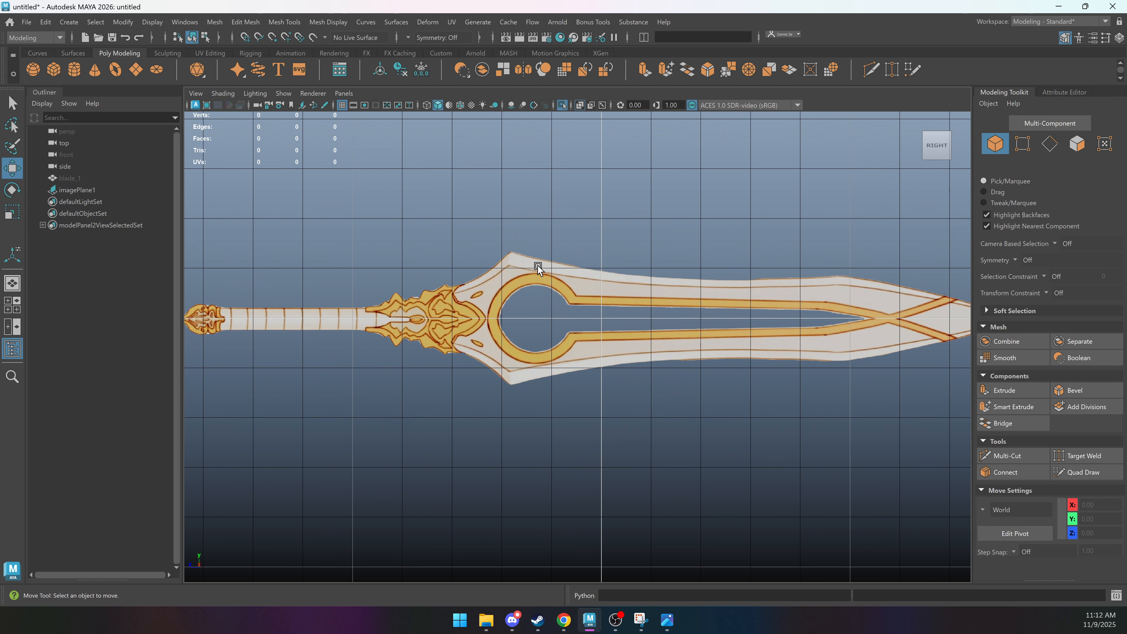
click(499, 257)
alt+middle_drag(499, 257, 504, 225)
mouse_move(605, 175)
mouse_down()
mouse_move(619, 205)
mouse_move(638, 171)
mouse_move(596, 193)
mouse_up()
scroll(488, 261, down, 3)
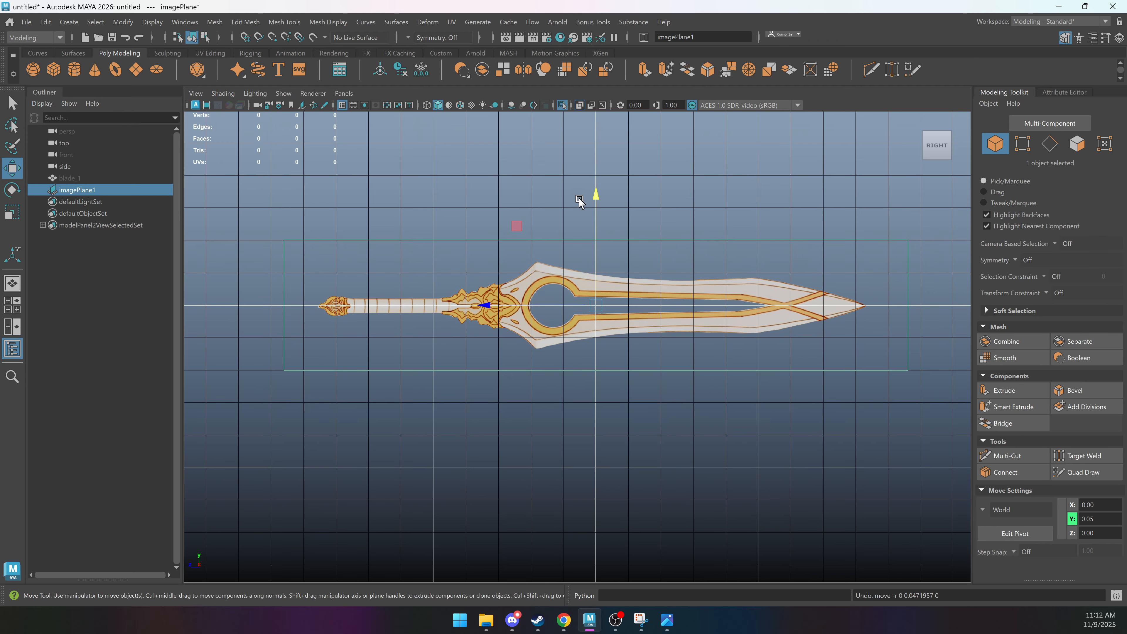
Move the sword image plane back along X to about -11.25, away from the grid centre.
click(489, 180)
alt+right_drag(444, 189, 652, 239)
alt+middle_drag(577, 246, 411, 250)
alt+right_drag(411, 249, 581, 265)
alt+middle_drag(582, 265, 660, 283)
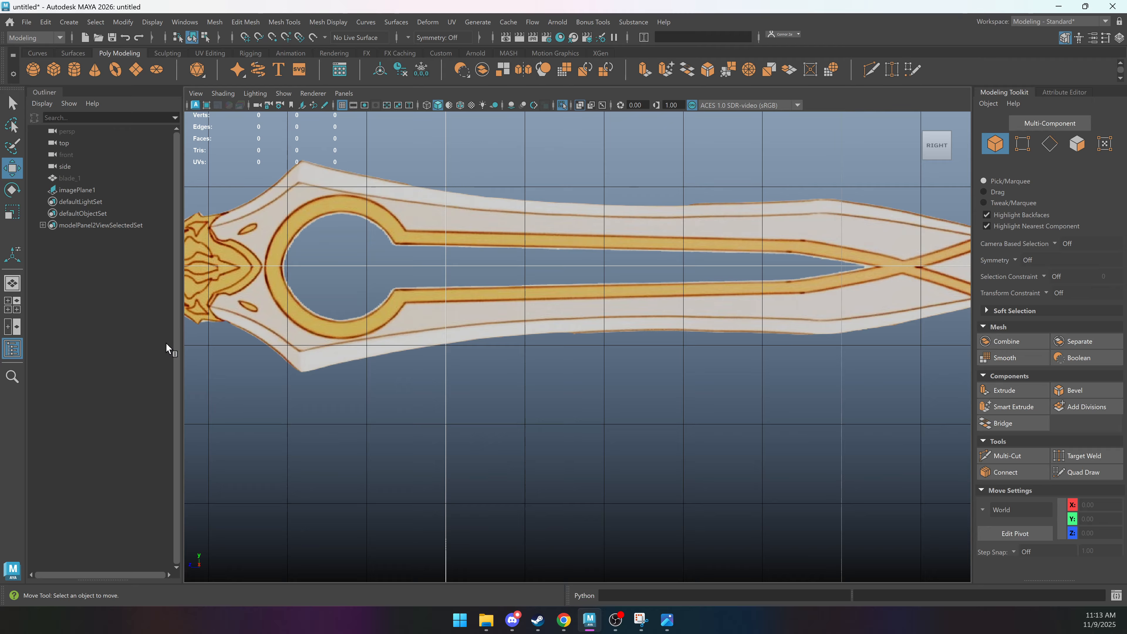
click(437, 293)
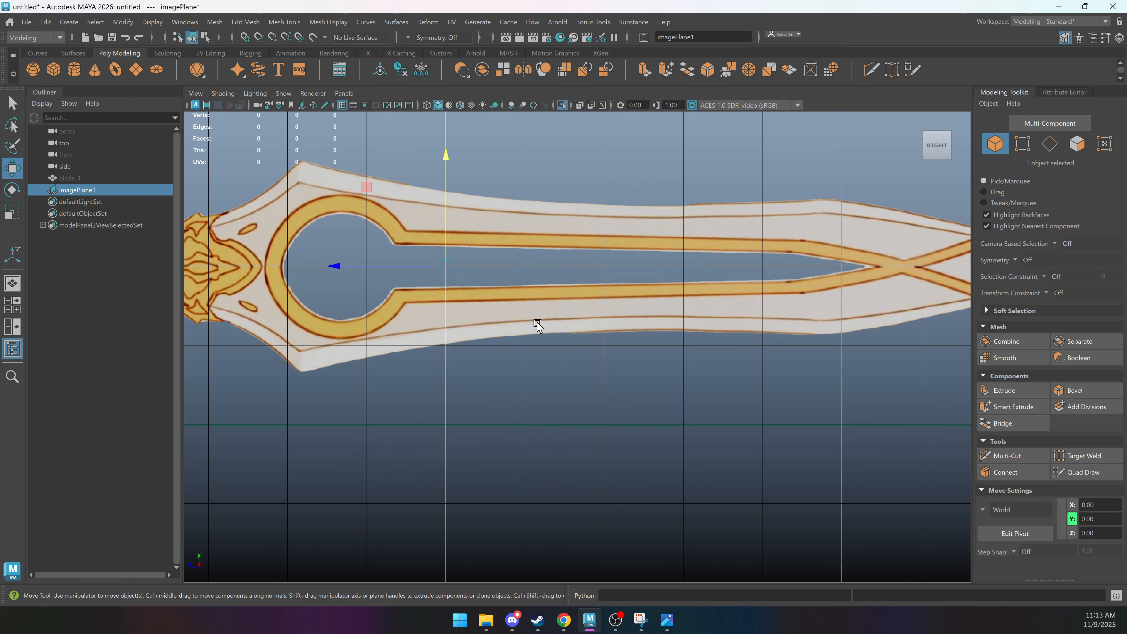
key(space)
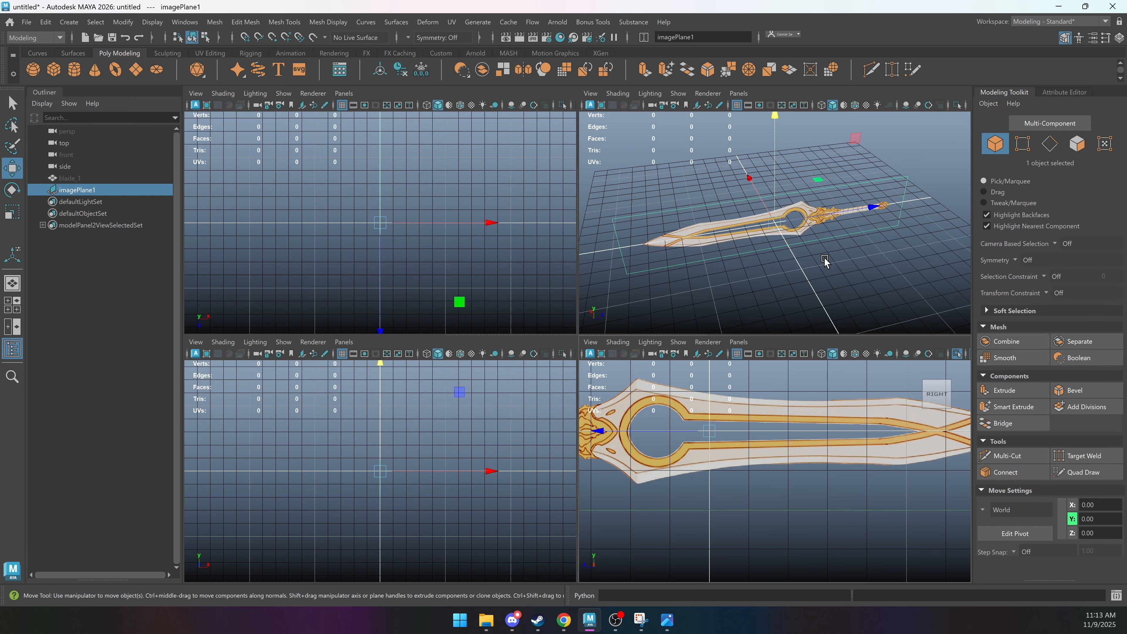
alt+drag(773, 262, 814, 251)
drag(712, 275, 816, 218)
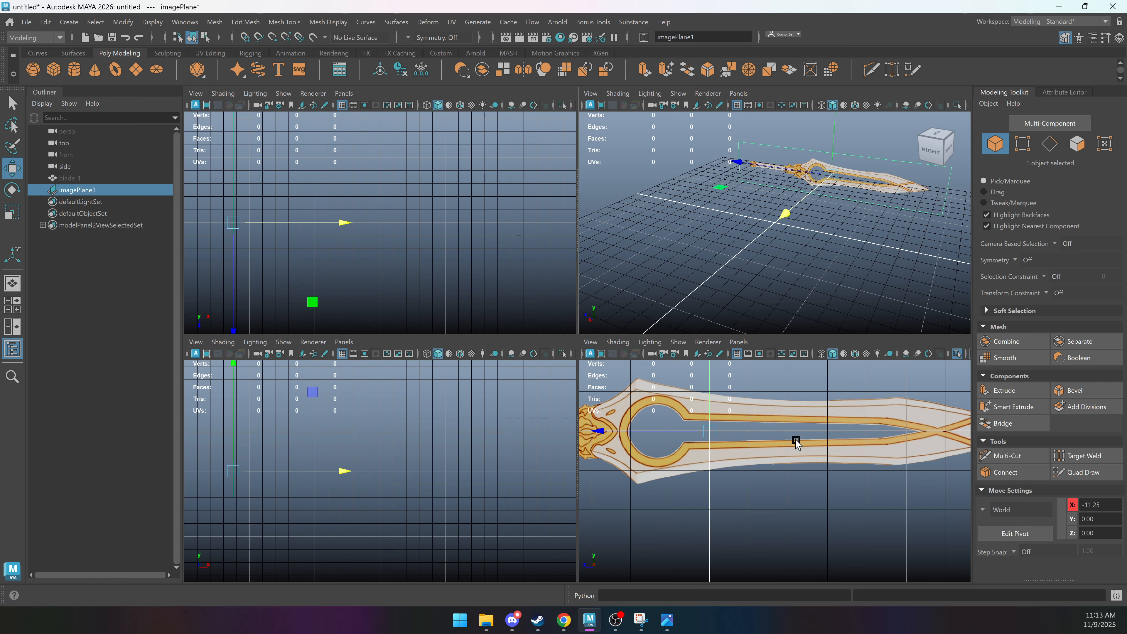
click(819, 500)
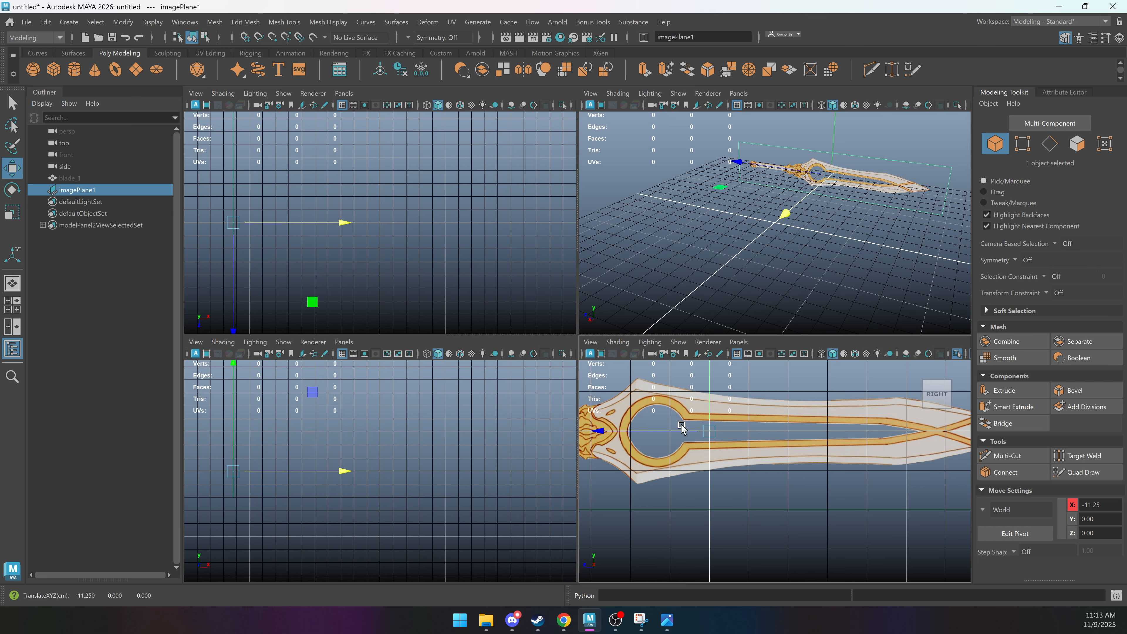
Bring the sword image plane forward along X to about 3.07.
drag(788, 227, 606, 329)
scroll(786, 464, up, 2)
key(q)
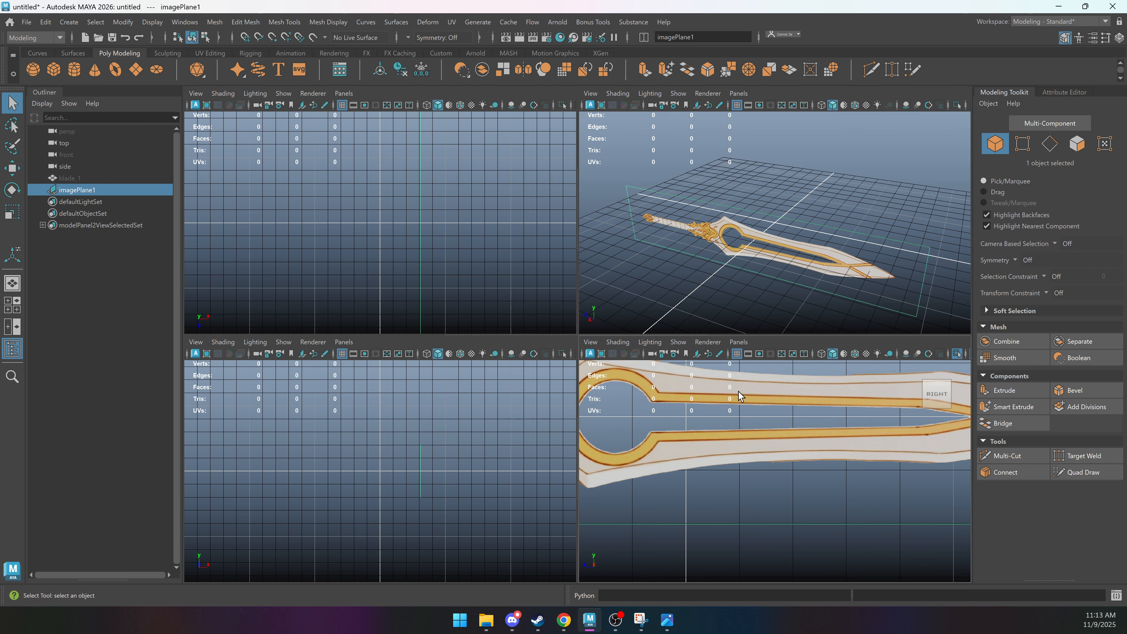
Create a polygon cube and place it over the blade in the side view at about Y 0.52, Z -0.66.
click(115, 379)
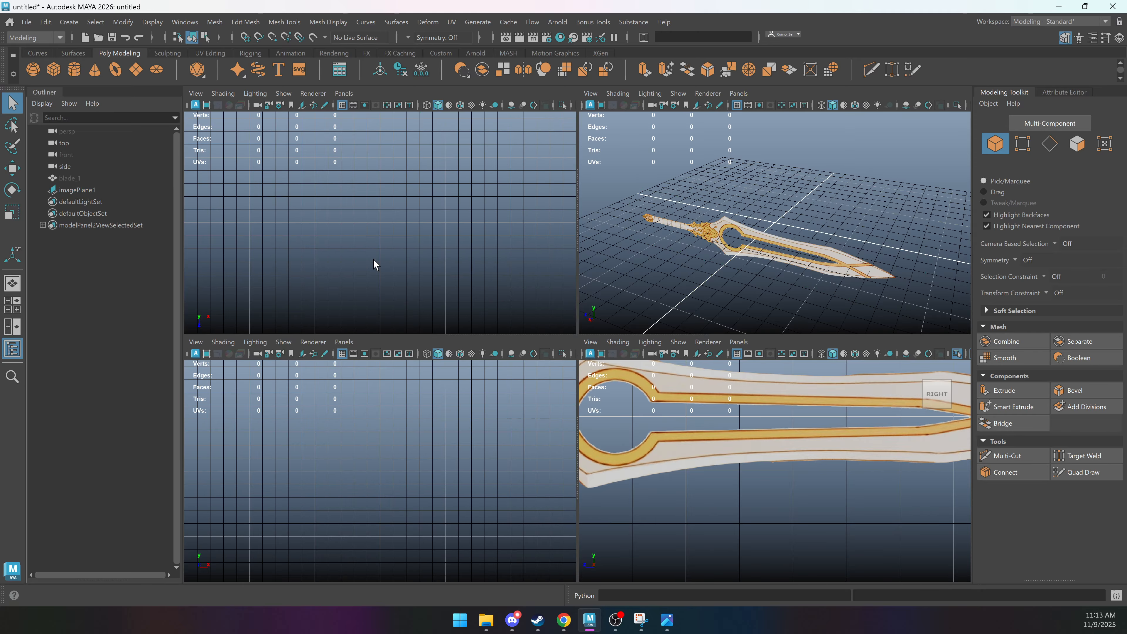
shift+right_drag(496, 171, 496, 194)
key(w)
drag(686, 417, 721, 389)
Move the sword image plane back along X to about -14.37, behind the cube, and check it in the side view.
click(764, 248)
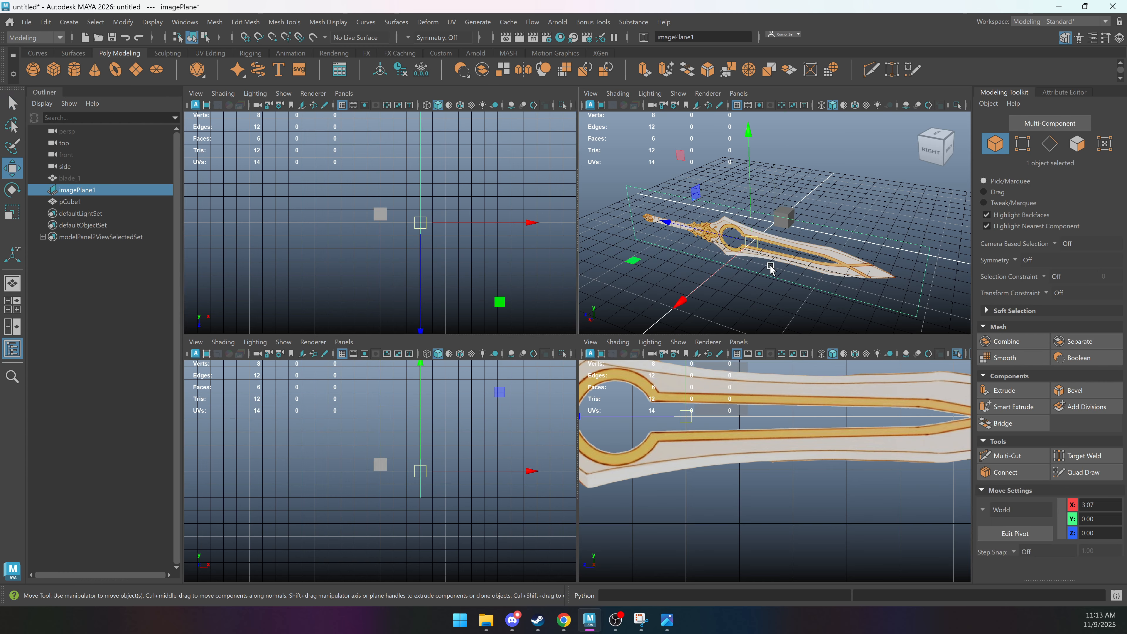
drag(674, 302, 837, 201)
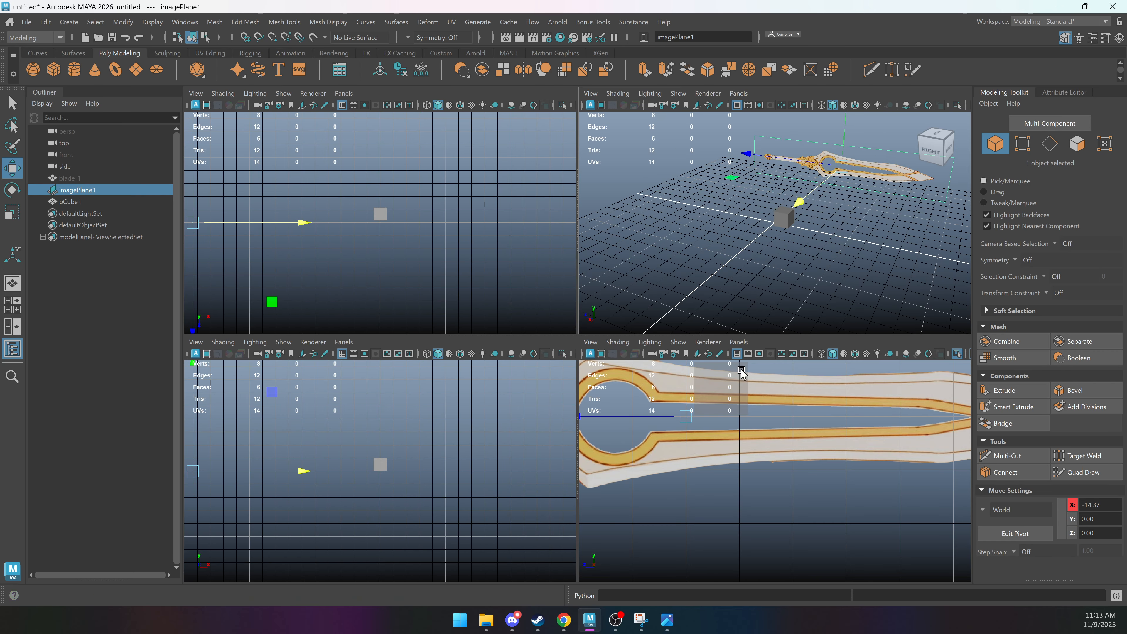
alt+middle_drag(777, 438, 798, 460)
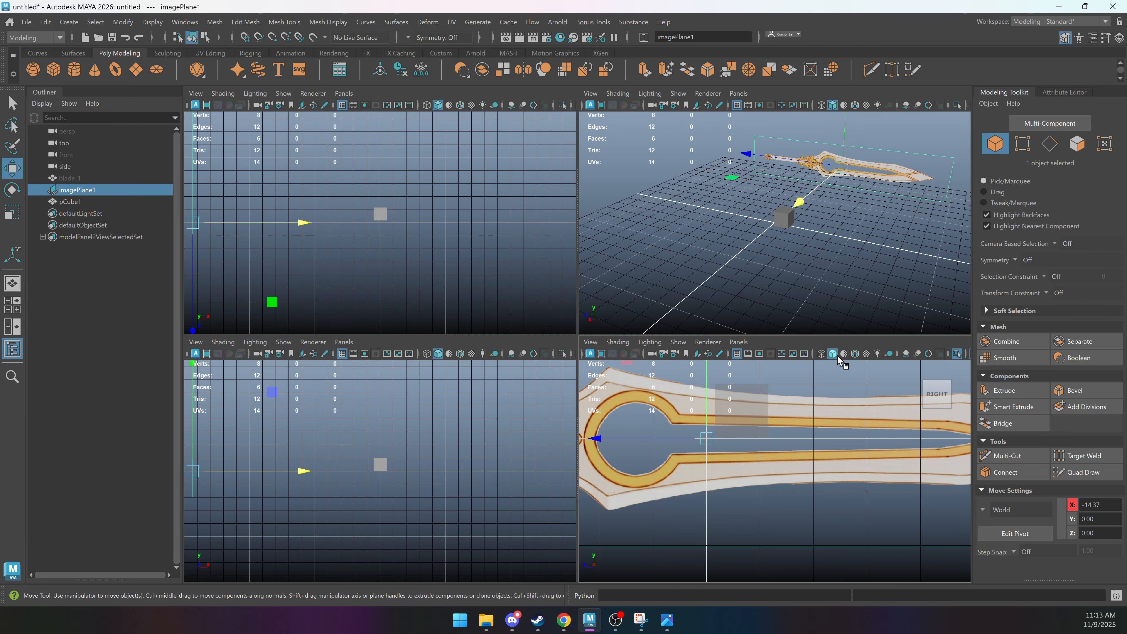
key(space)
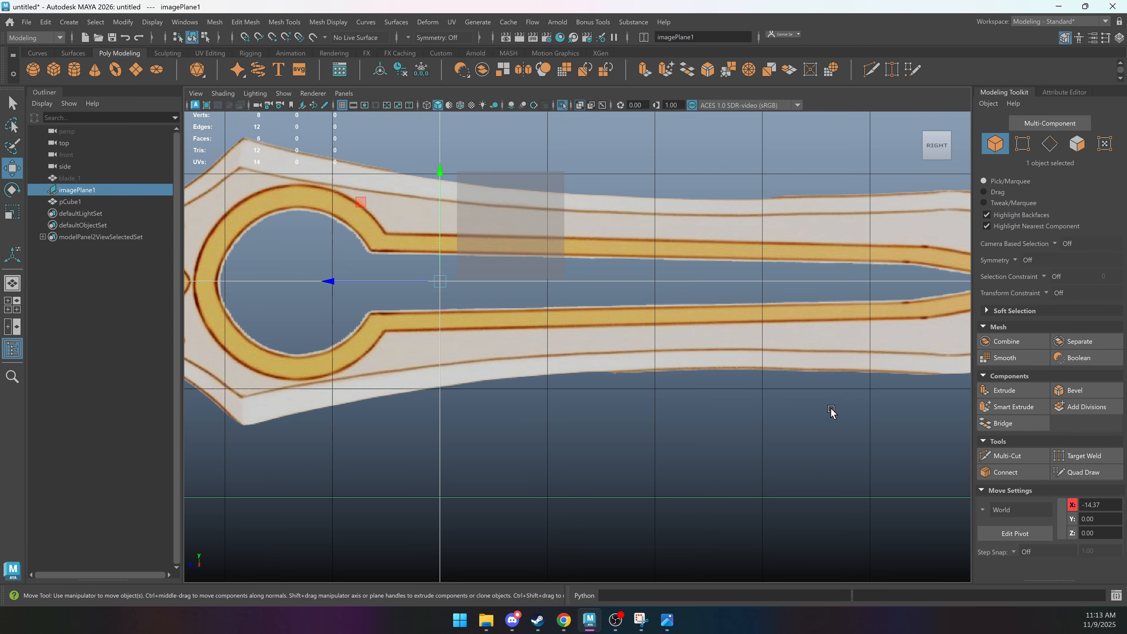
key(space)
click(879, 244)
click(897, 174)
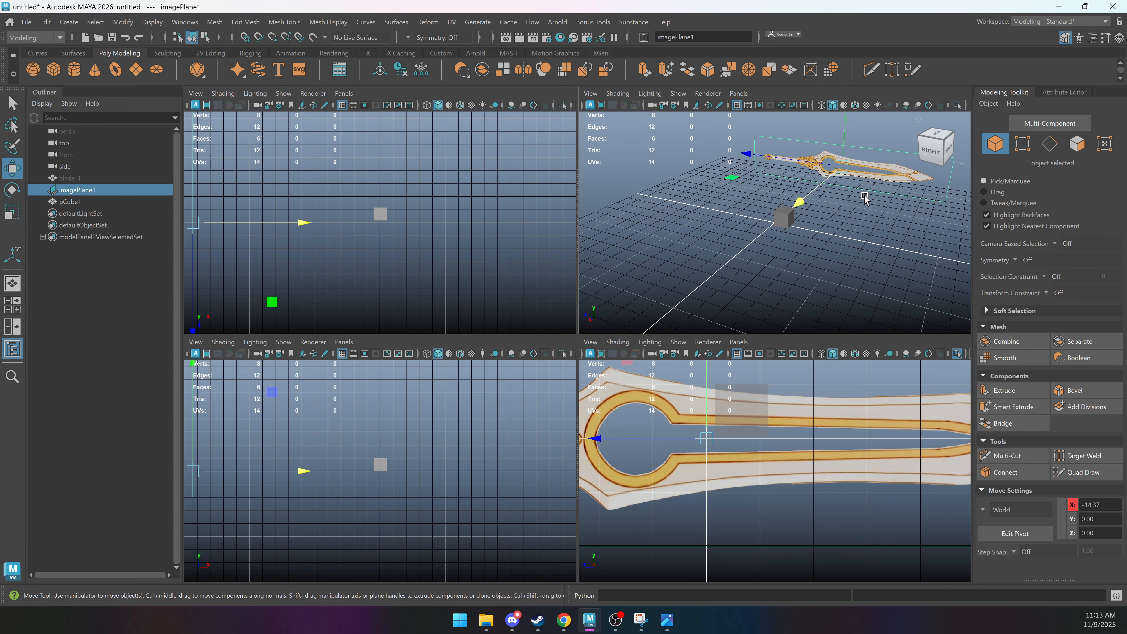
alt+middle_drag(874, 203, 853, 206)
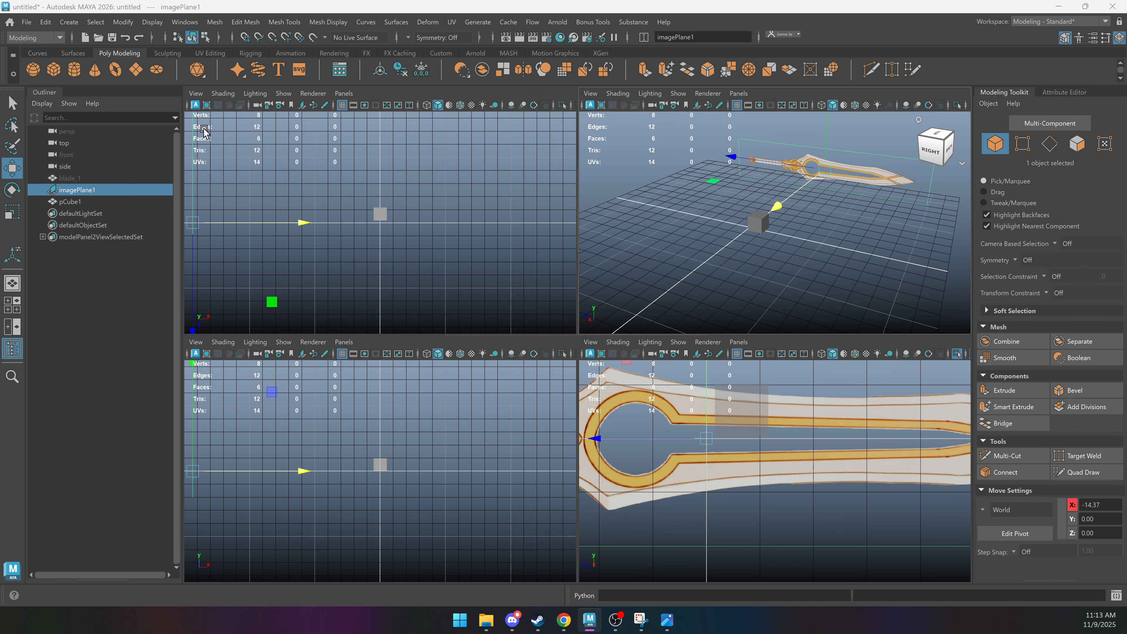
Bring up the Channel Box / Layer Editor and create a display layer from the selected sword image plane.
drag(0, 44, 457, 44)
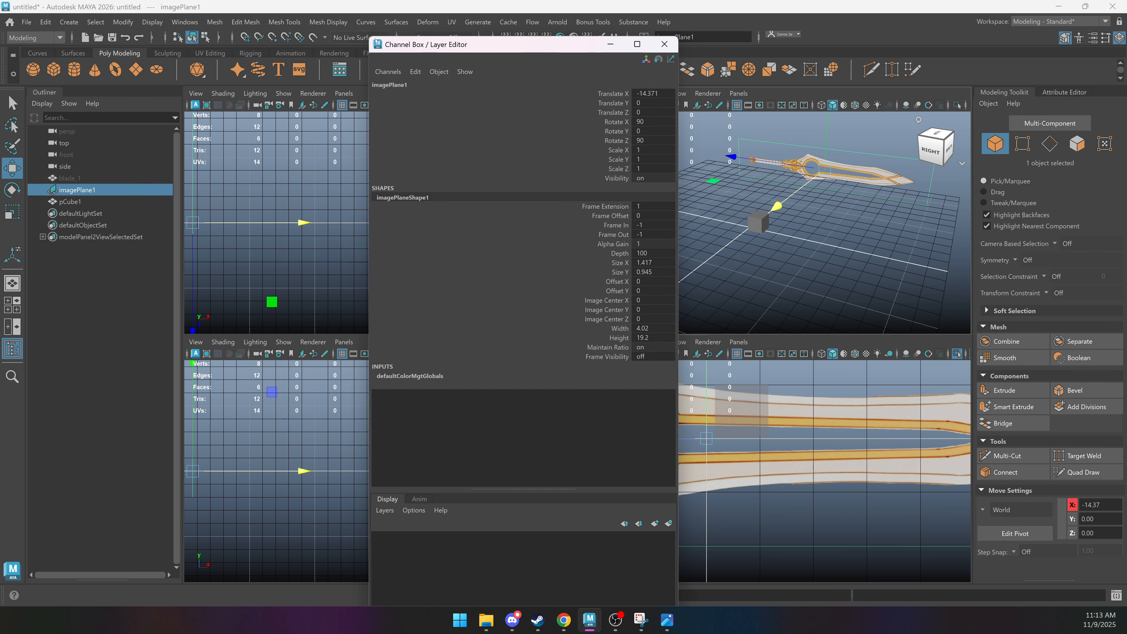
drag(367, 38, 899, 19)
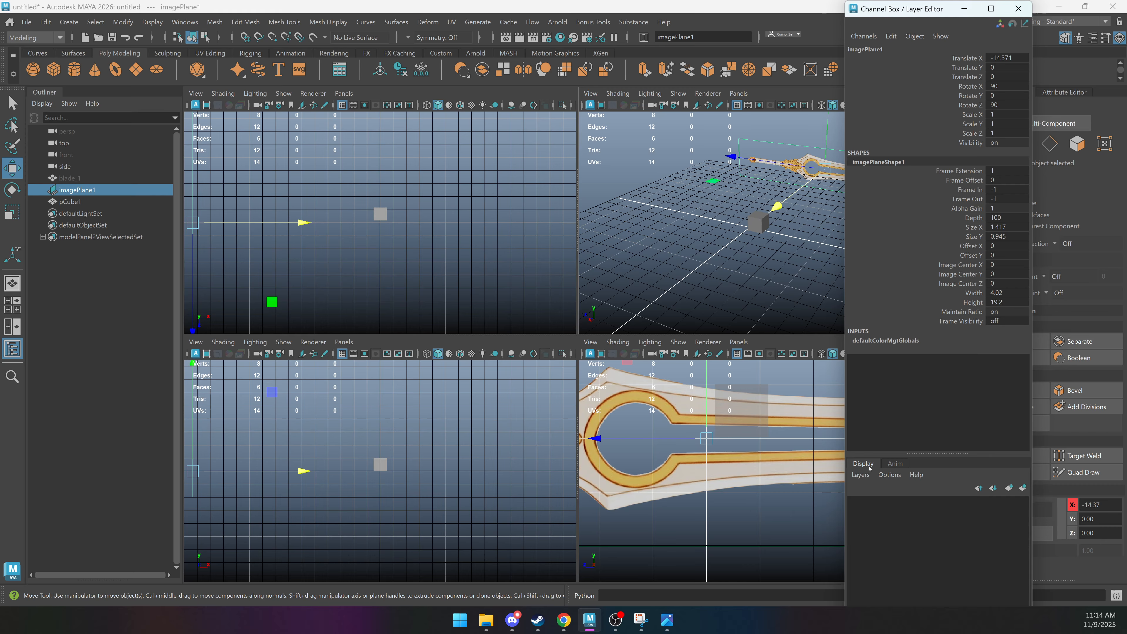
click(860, 475)
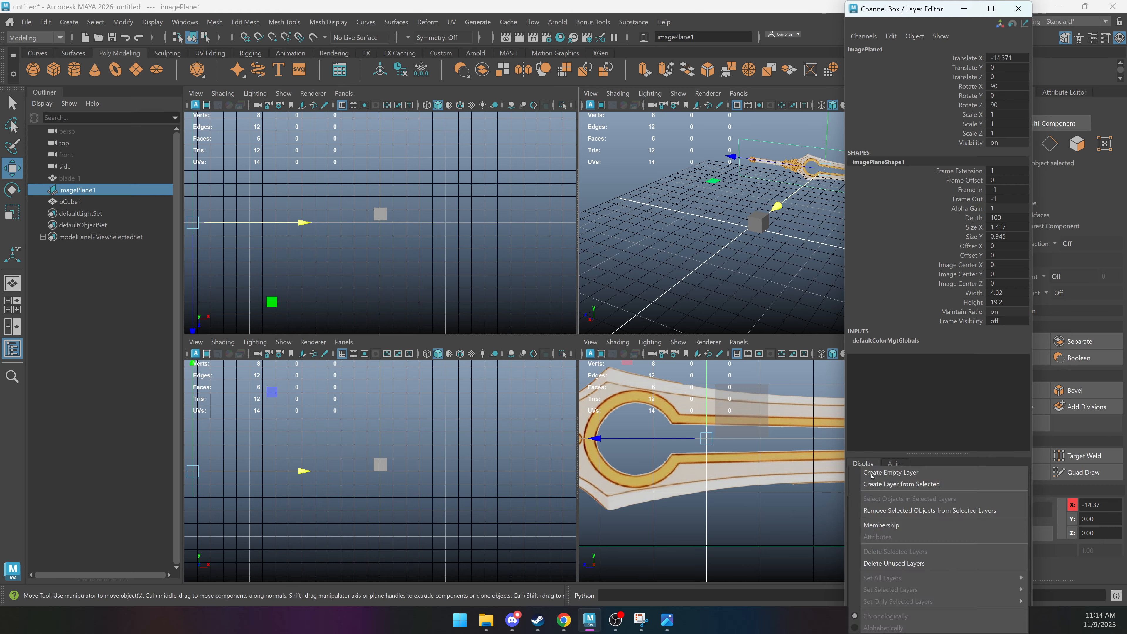
click(915, 485)
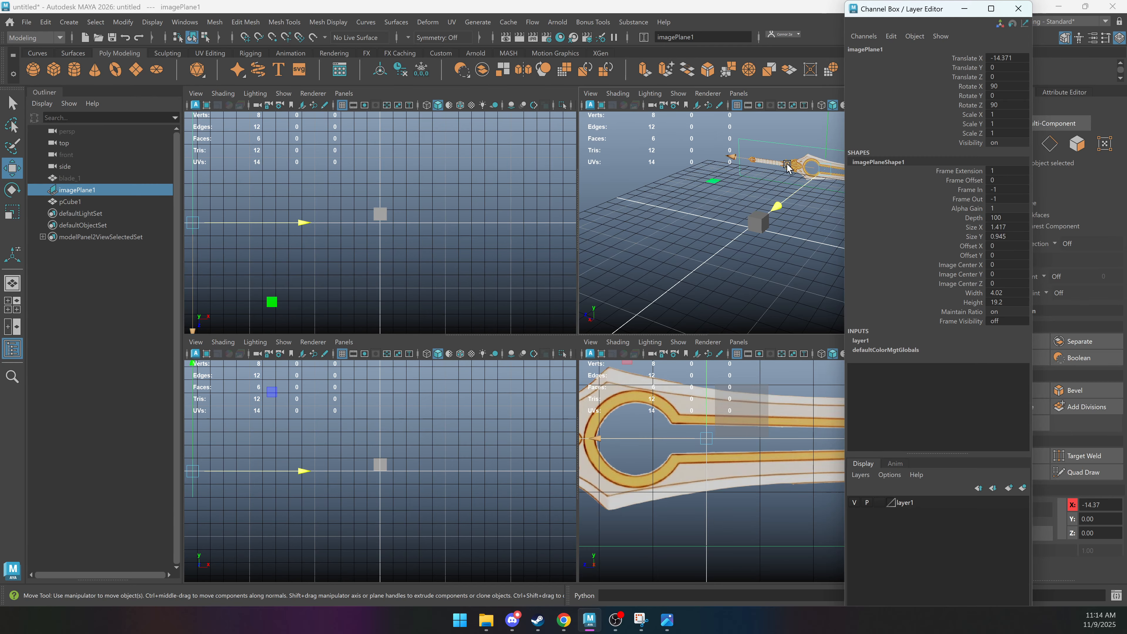
Toggle the image plane layer's visibility off and back on twice.
click(854, 502)
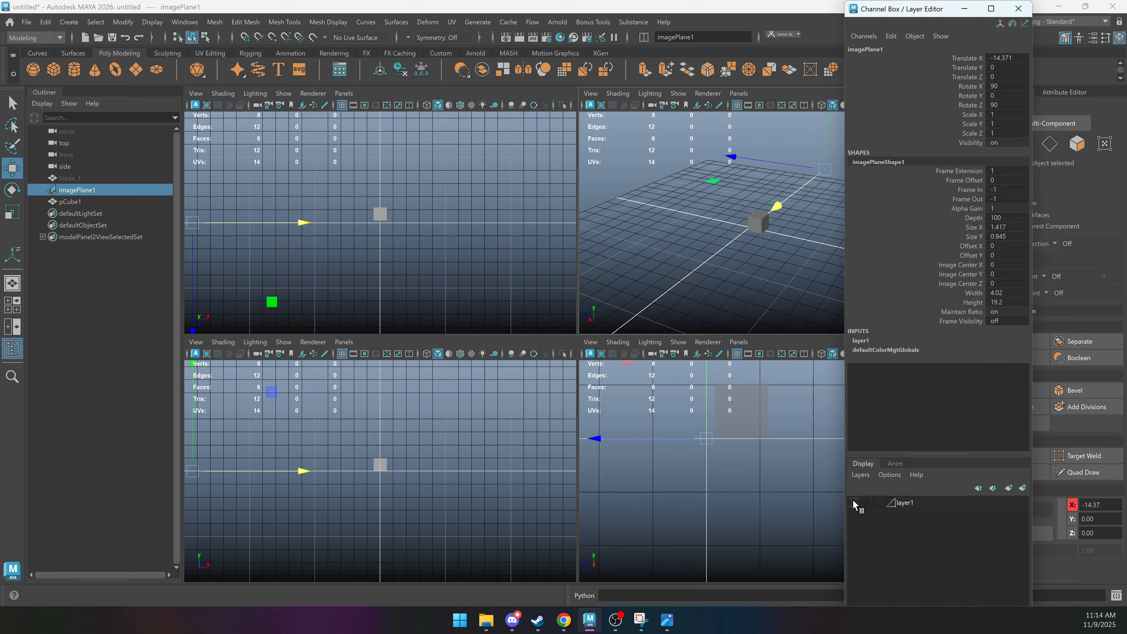
click(853, 502)
click(854, 502)
click(853, 502)
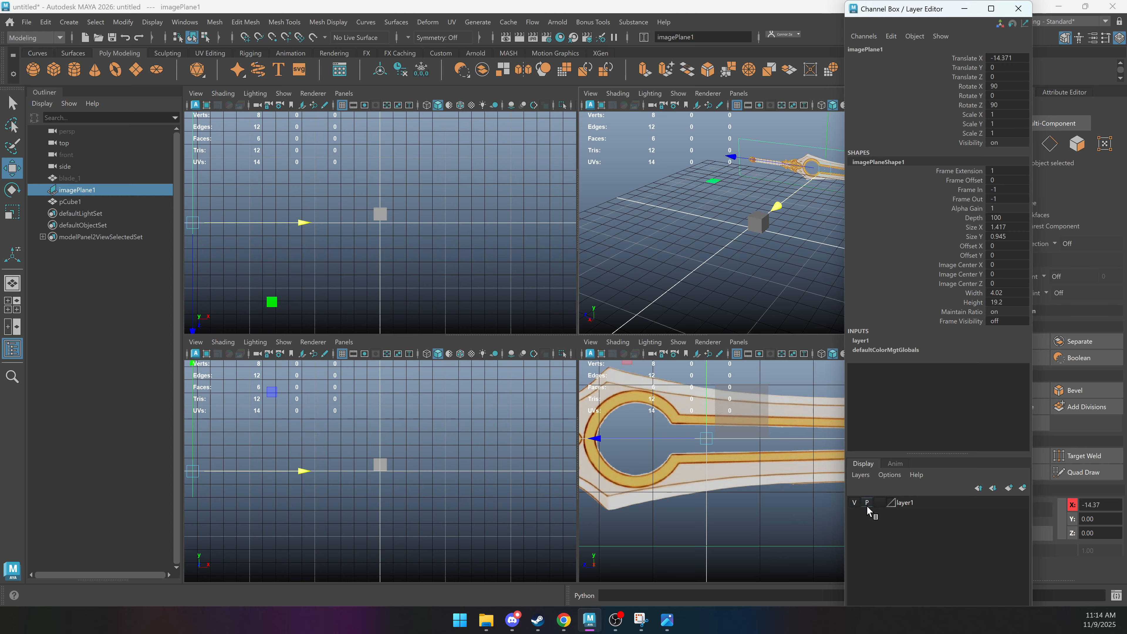
Set the image plane layer's display type to Reference and test selecting the image plane and the cube.
click(879, 503)
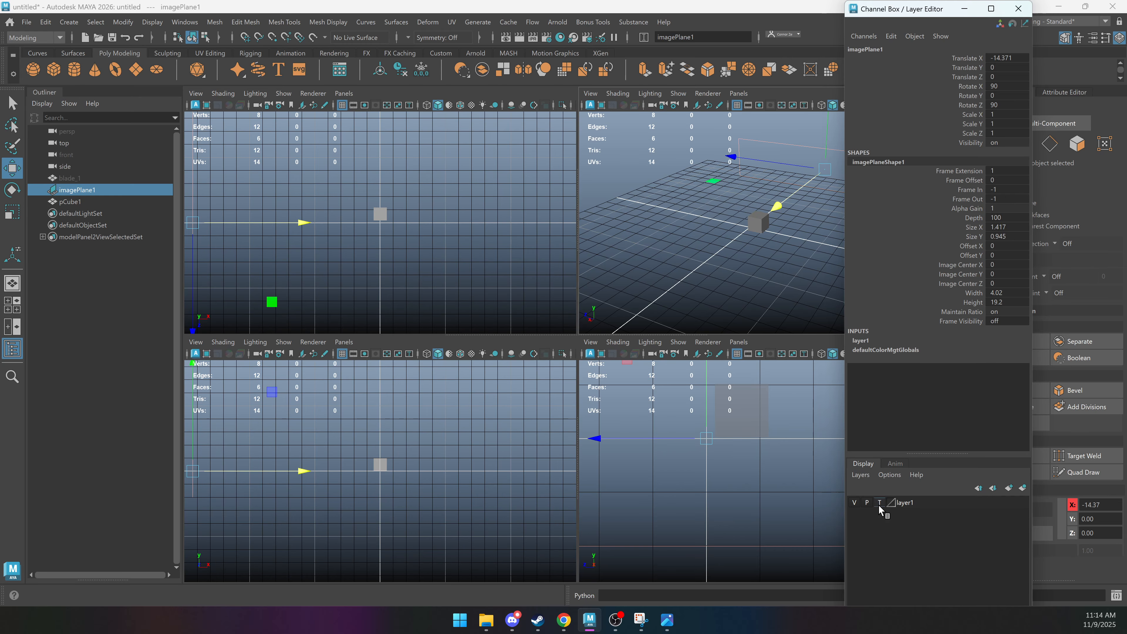
click(879, 503)
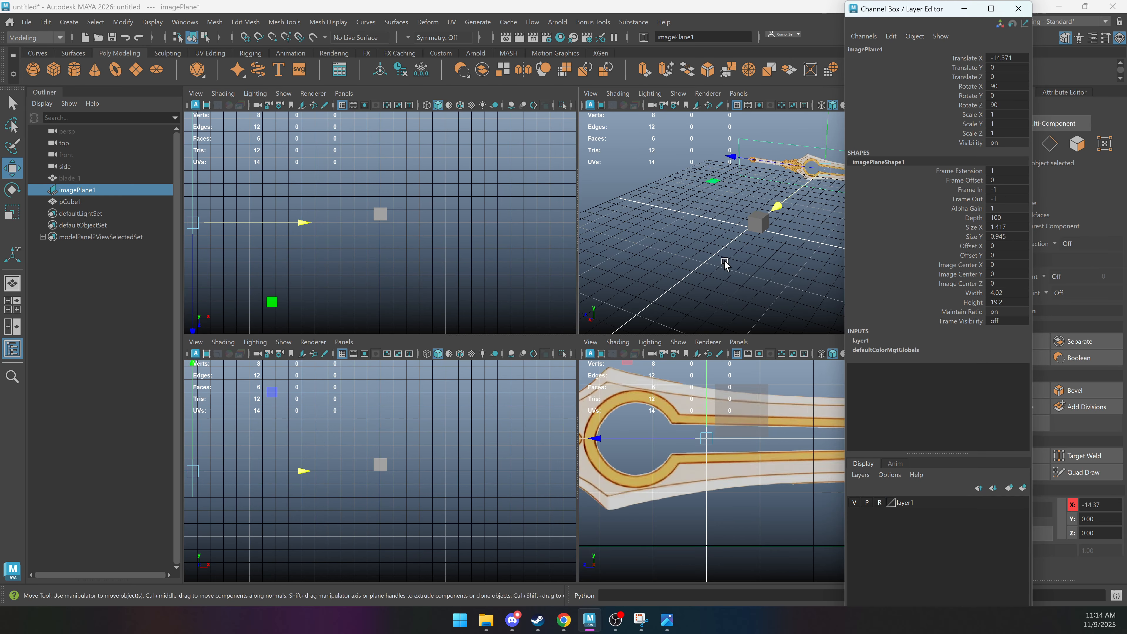
click(741, 178)
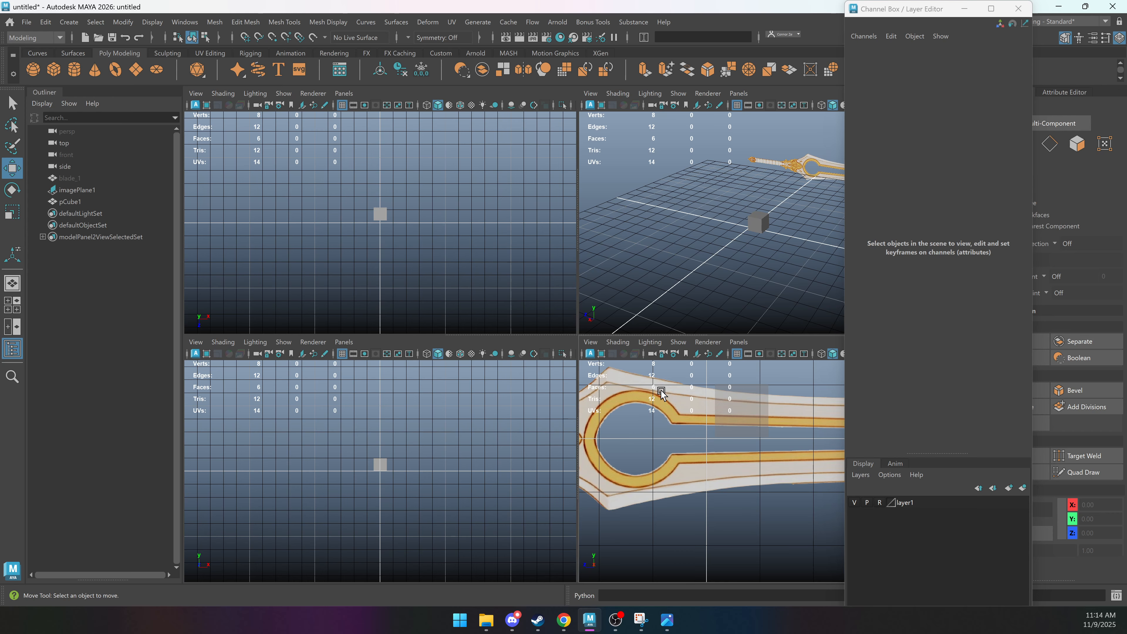
click(748, 399)
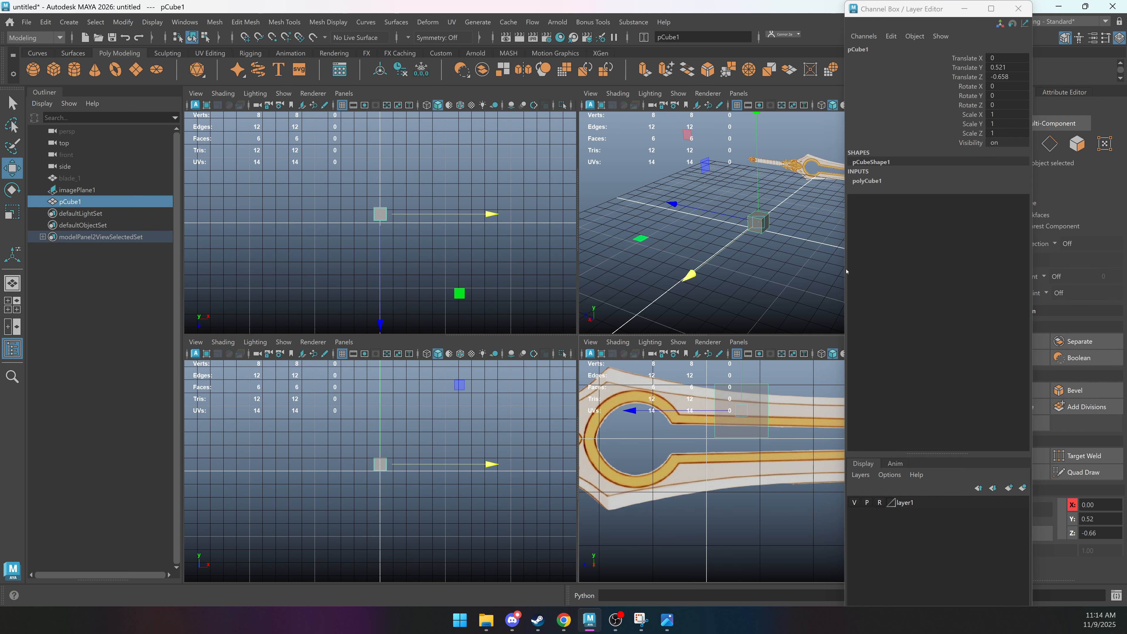
Rename the image plane's display layer to image_plane and save the layer settings.
click(897, 502)
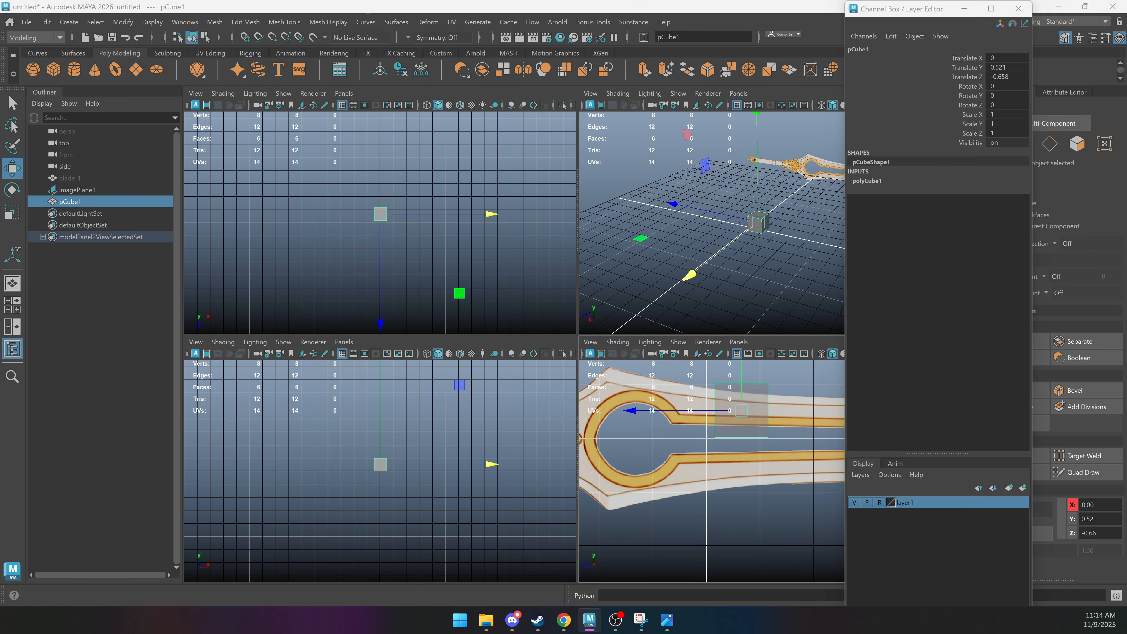
drag(524, 129, 810, 119)
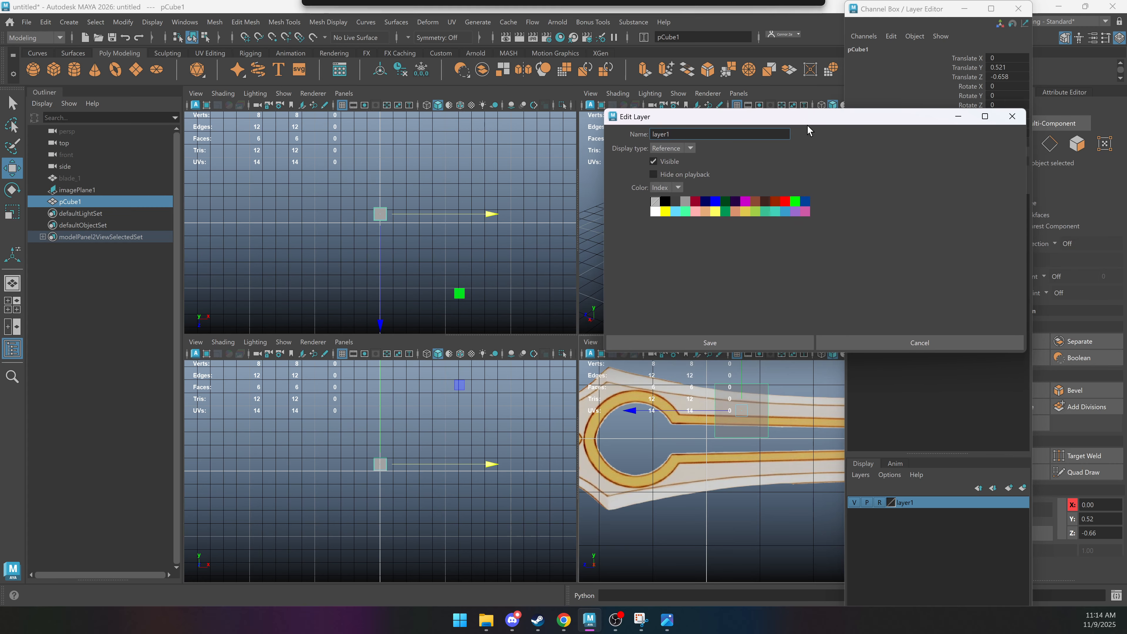
double_click(675, 132)
text(image_plan)
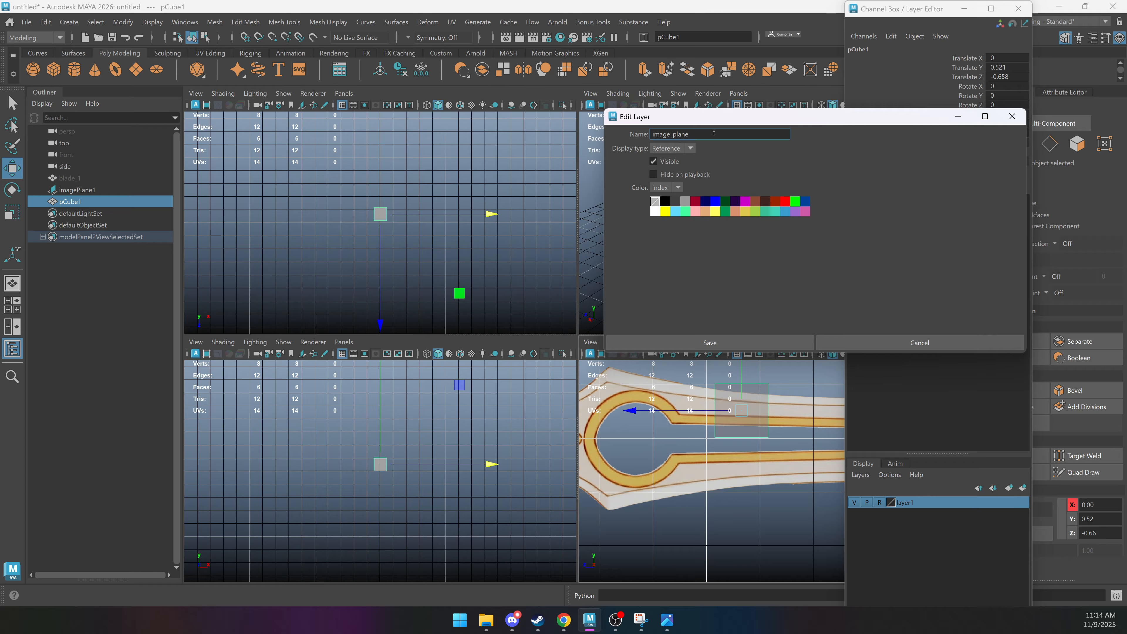
click(726, 345)
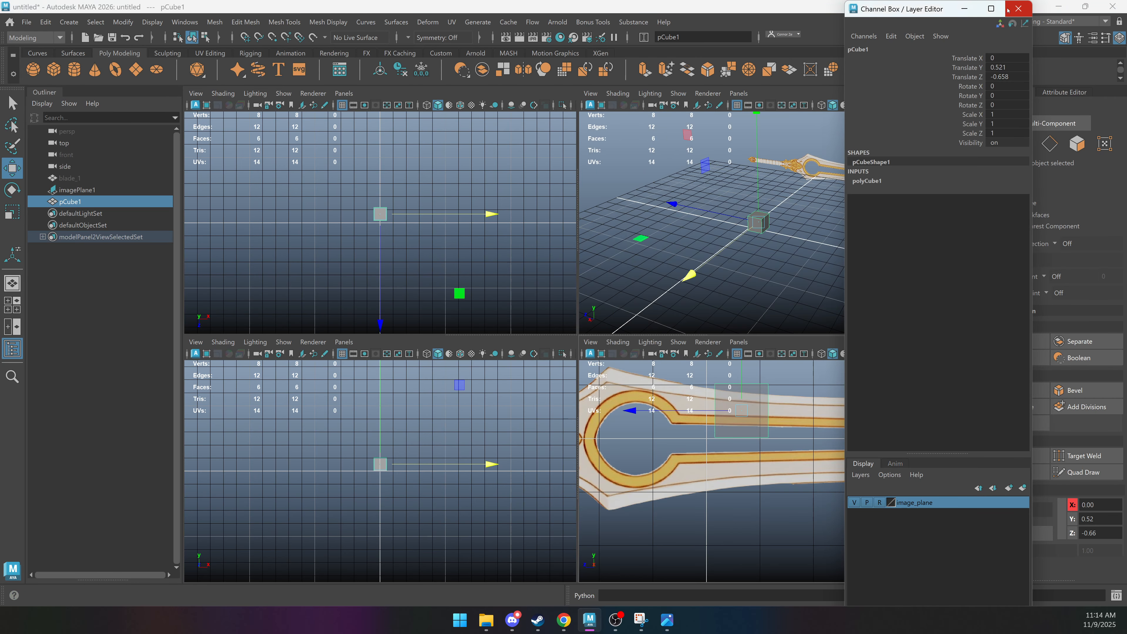
Move the floating Channel Box / Layer Editor out of the way and delete the cube.
drag(910, 8, 0, 222)
click(844, 505)
click(723, 391)
key(Delete)
Create a polygon cylinder in the maximized side view with X-ray off and rotate it -90° about Z so its cap faces the view.
key(space)
alt+middle_drag(539, 363, 608, 359)
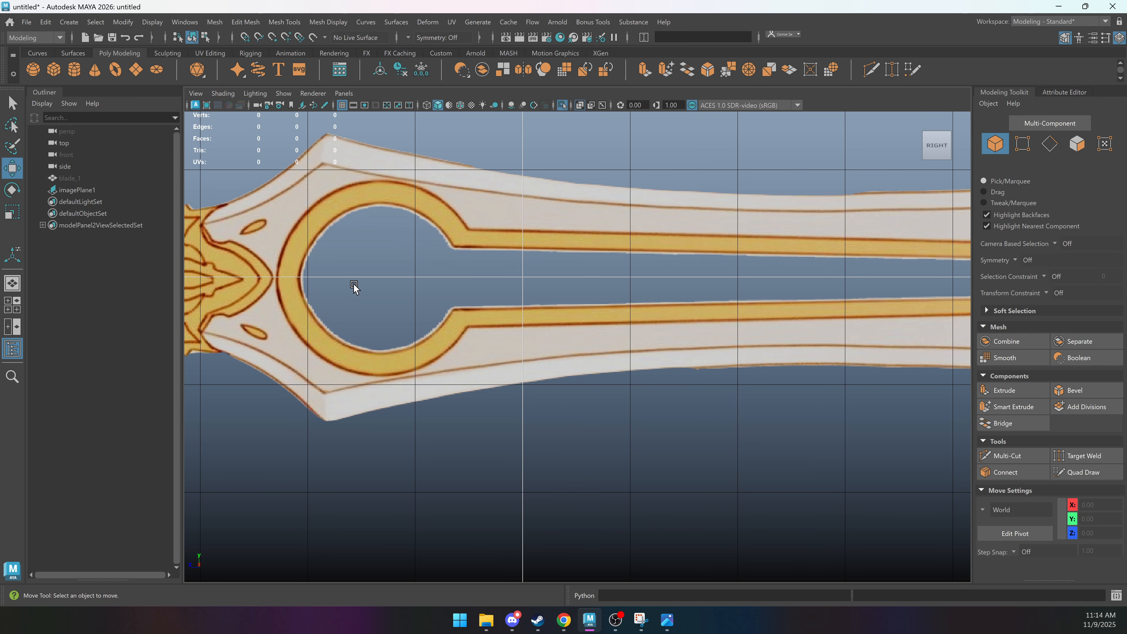
alt+middle_drag(351, 285, 466, 300)
shift+right_drag(513, 220, 410, 221)
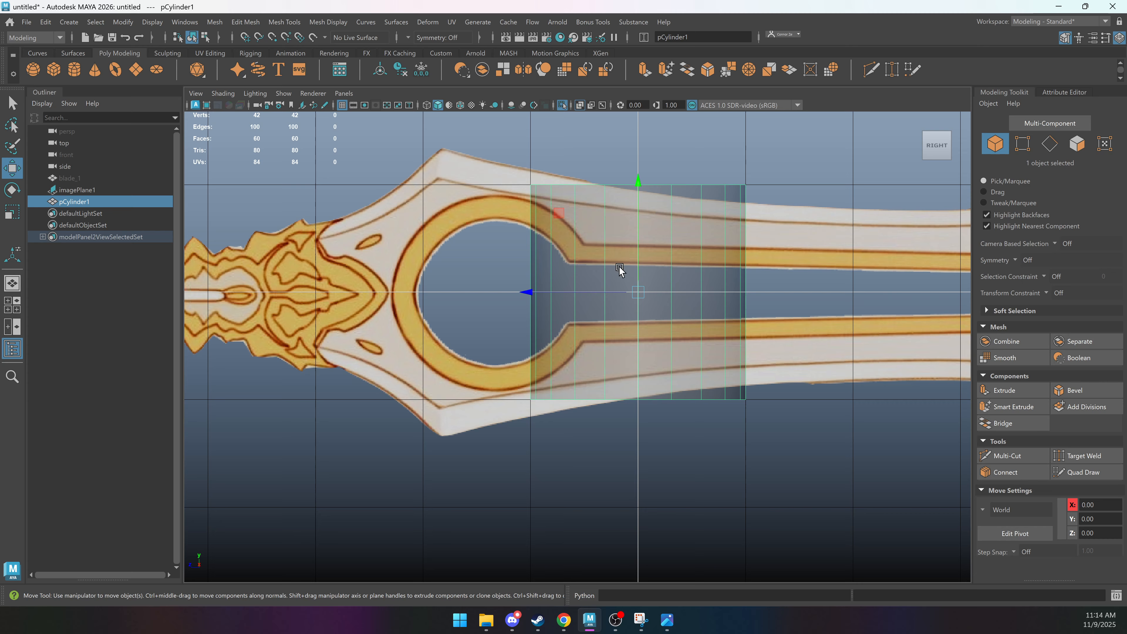
key(e)
click(577, 106)
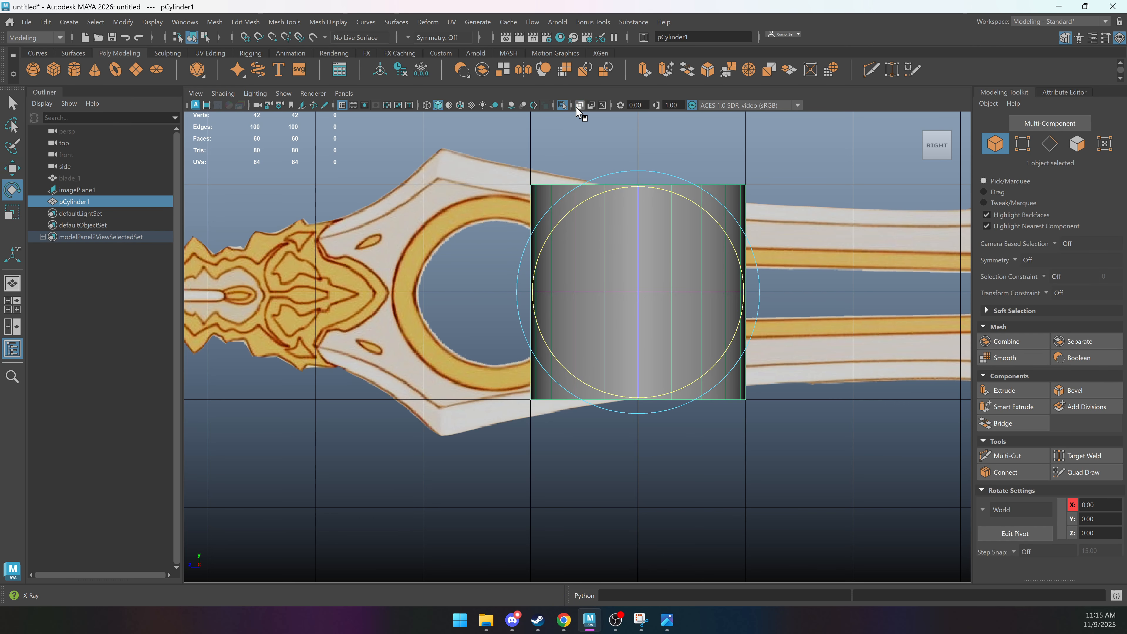
drag(641, 221, 656, 252)
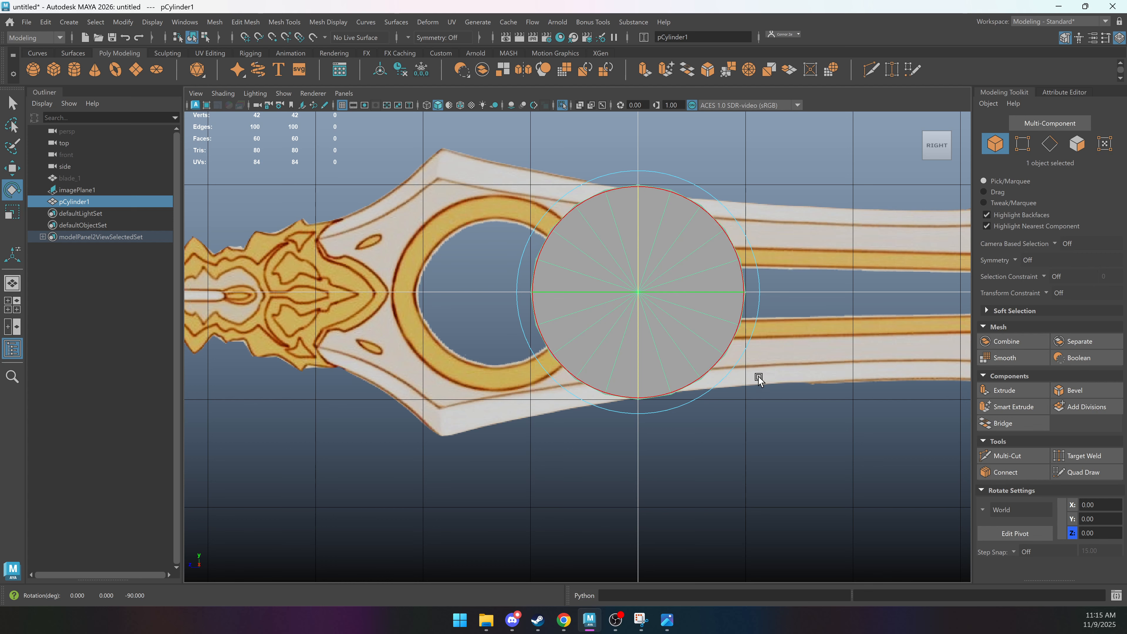
Show the cylinder's creation settings and set Subdivisions Axis to 8.
key(t)
drag(748, 211, 766, 129)
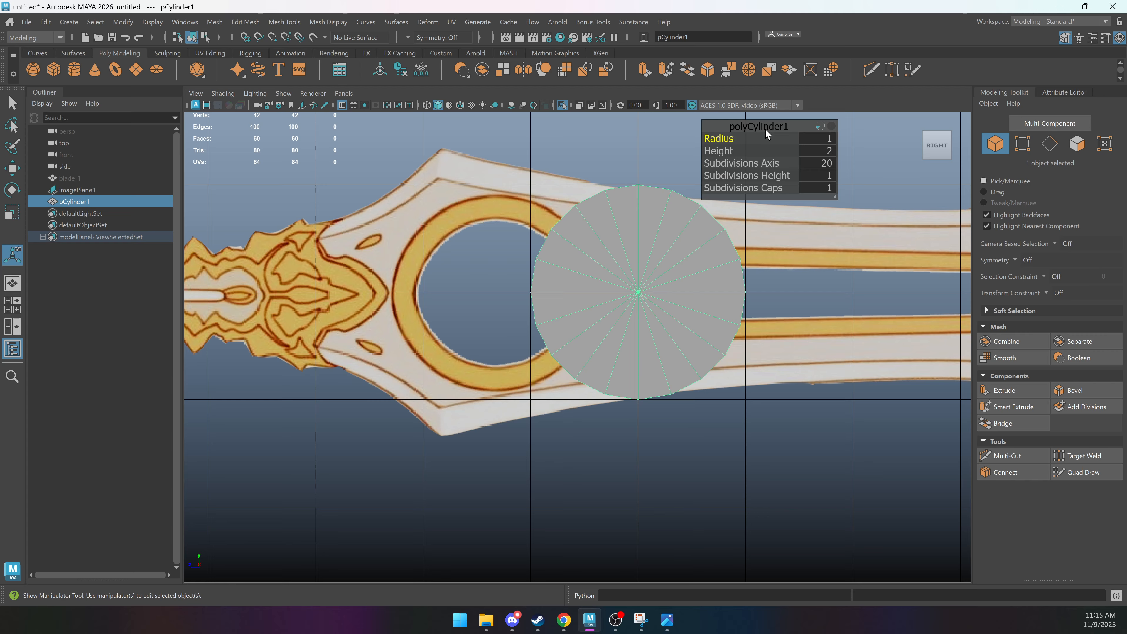
click(1067, 92)
click(982, 129)
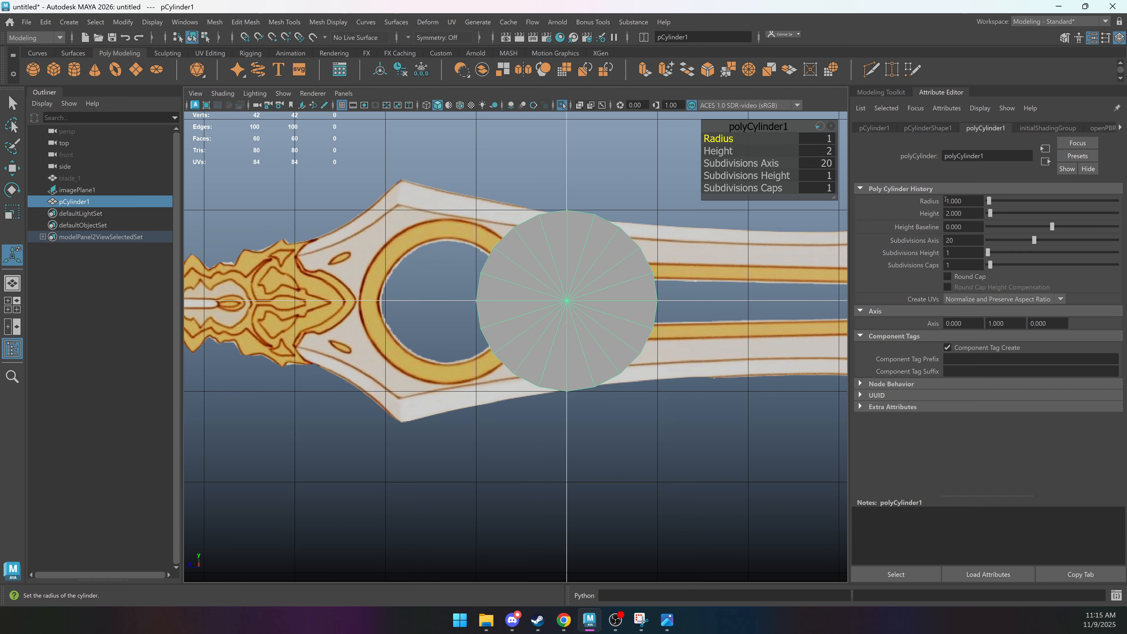
drag(767, 125, 713, 159)
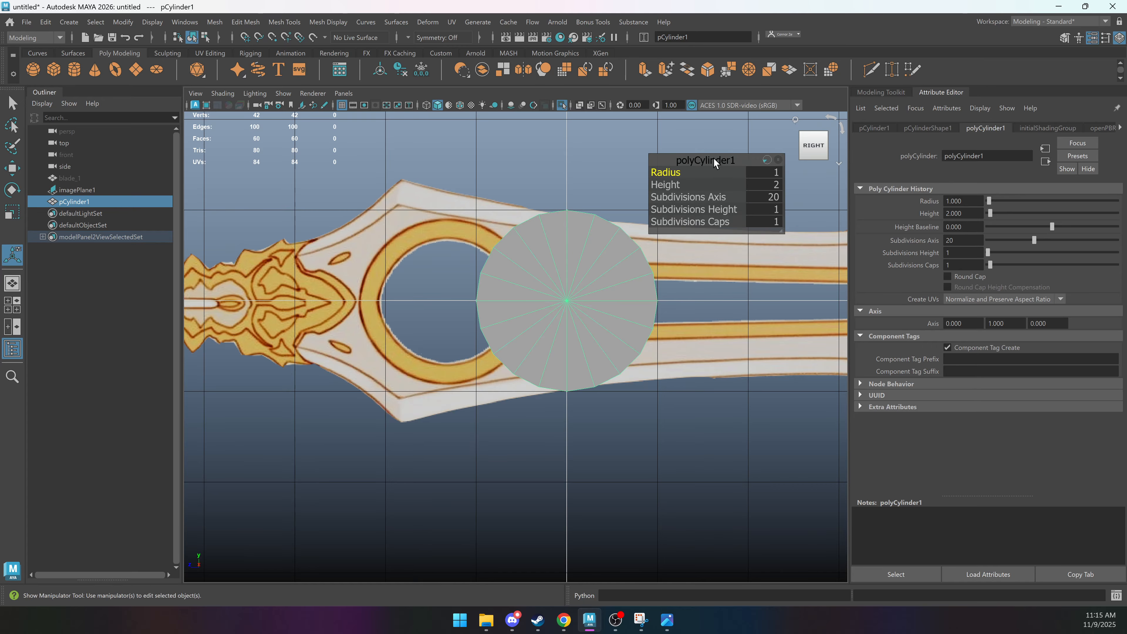
click(763, 197)
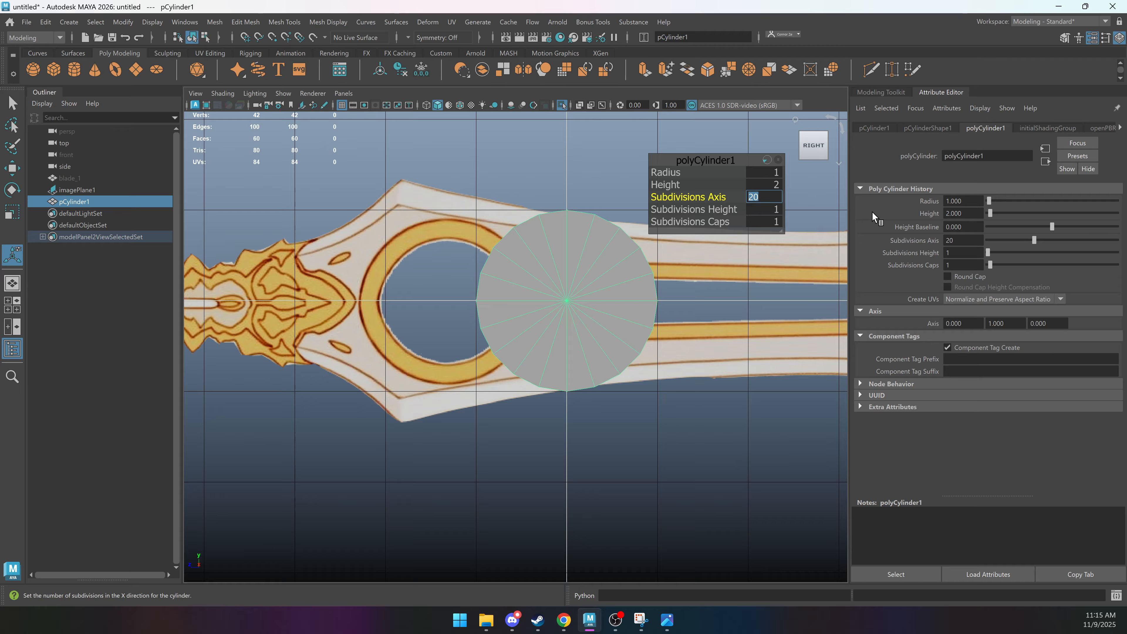
text(8)
key(Return)
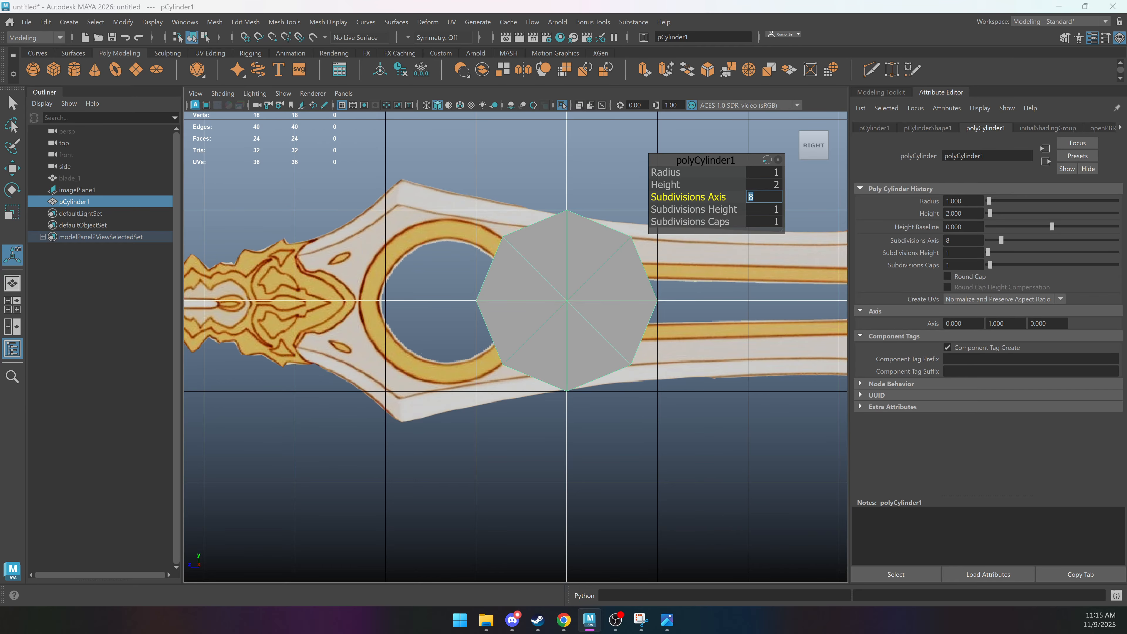
In the perspective view, delete the cylinder's side faces and far cap to leave one flat octagonal cap, and return to object mode.
key(w)
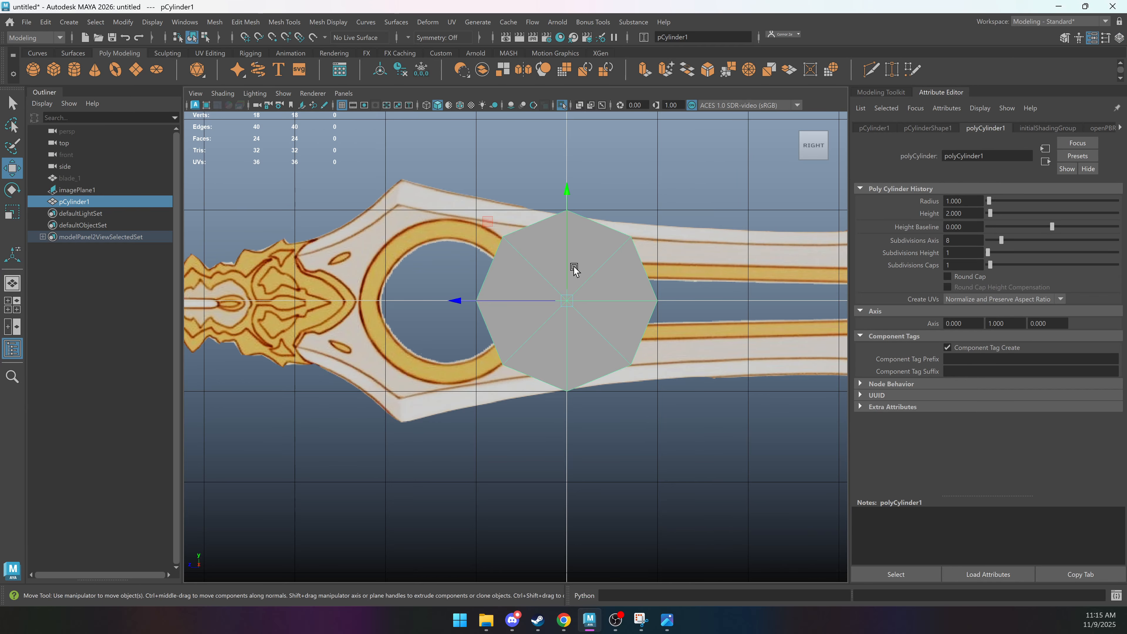
key(space)
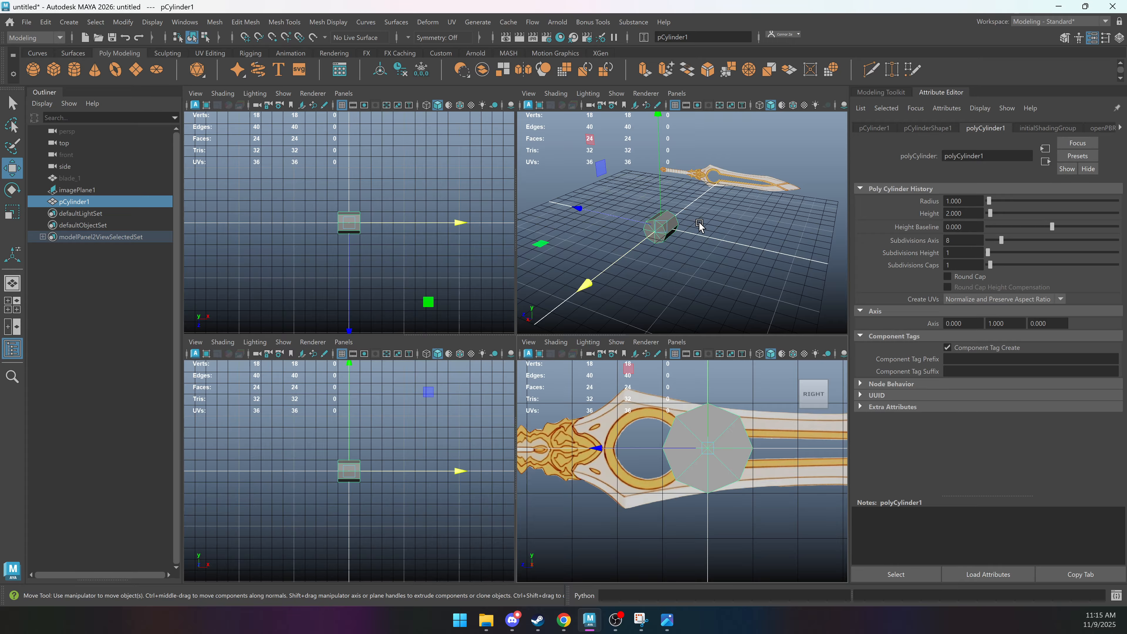
key(space)
alt+drag(617, 284, 614, 325)
key(q)
key(F11)
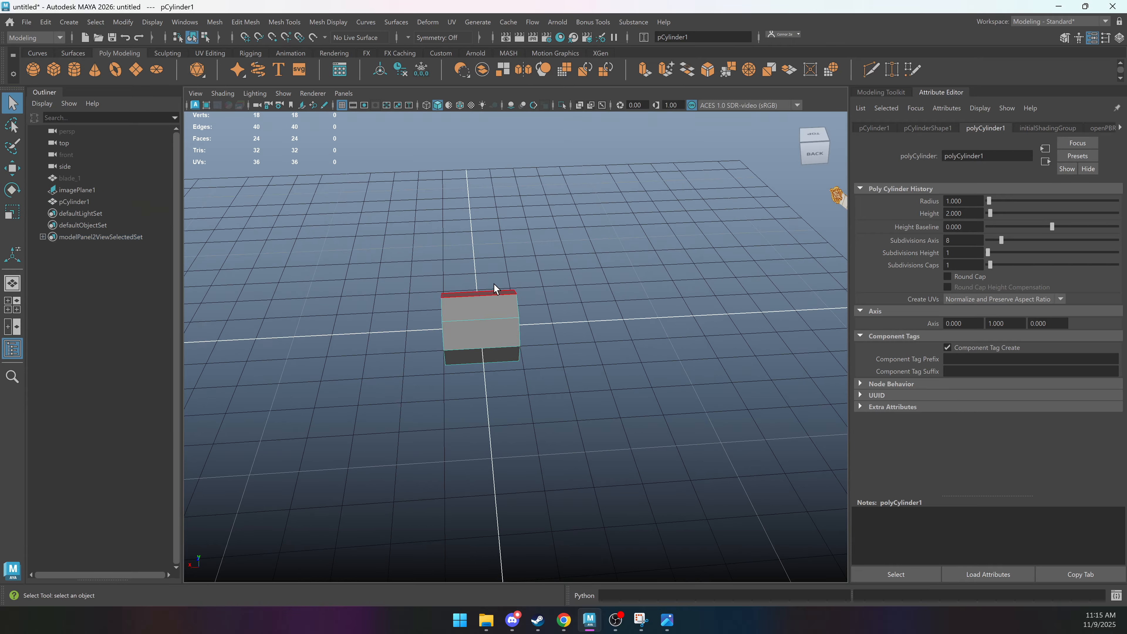
drag(494, 284, 568, 374)
alt+drag(428, 427, 556, 361)
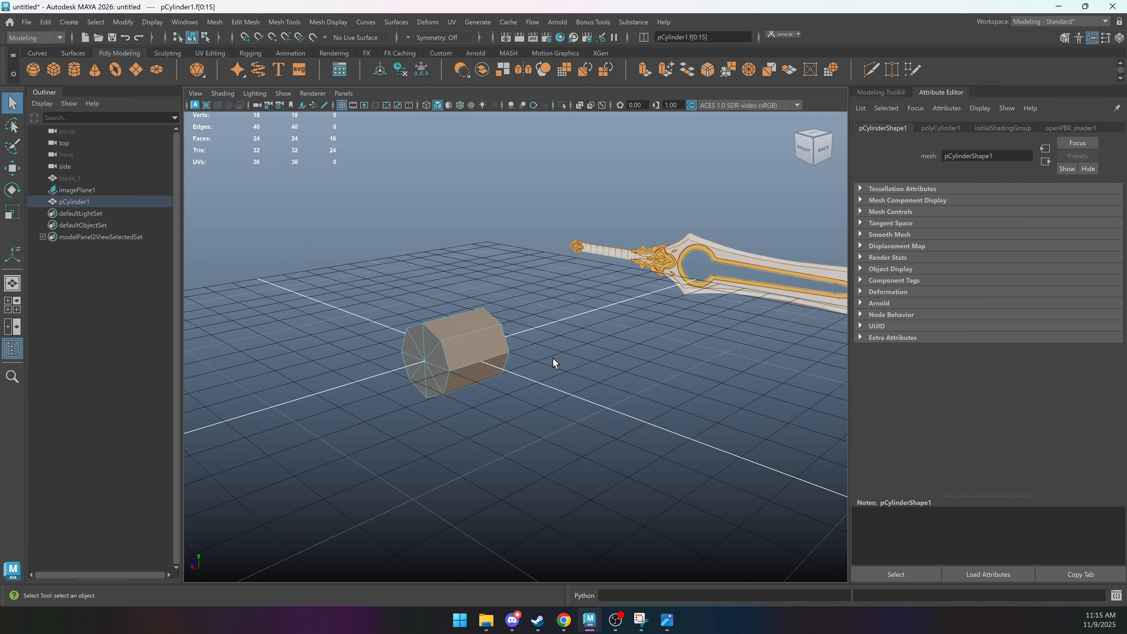
key(Delete)
right_drag(430, 376, 464, 350)
key(w)
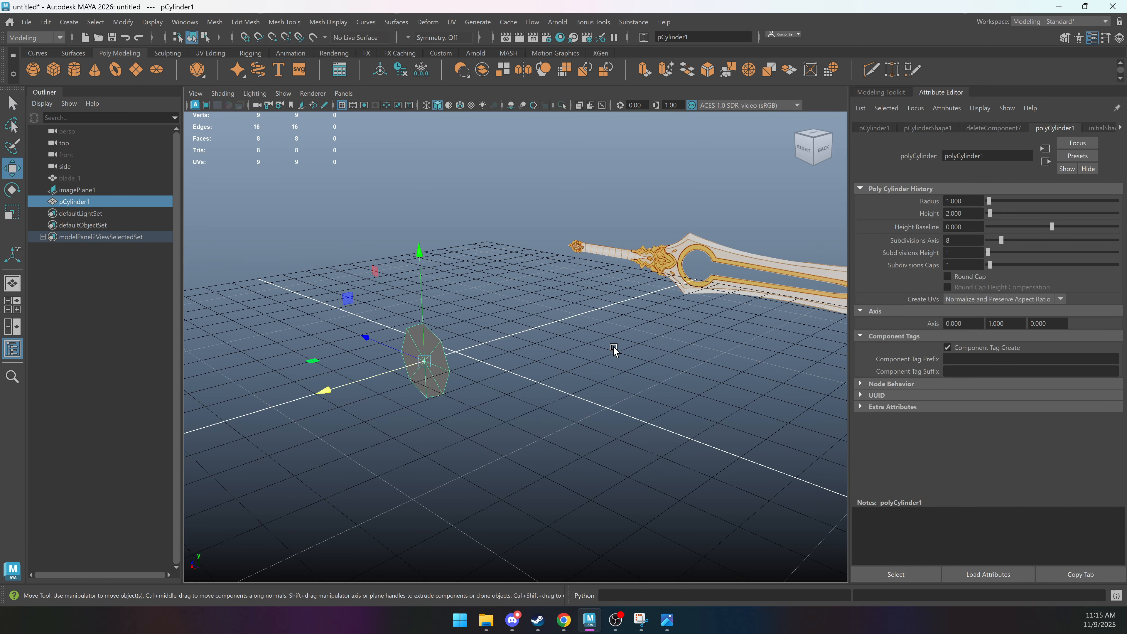
In the side view, scale the octagon down and move it over the sword's circular opening.
drag(413, 373, 444, 360)
alt+drag(521, 346, 574, 350)
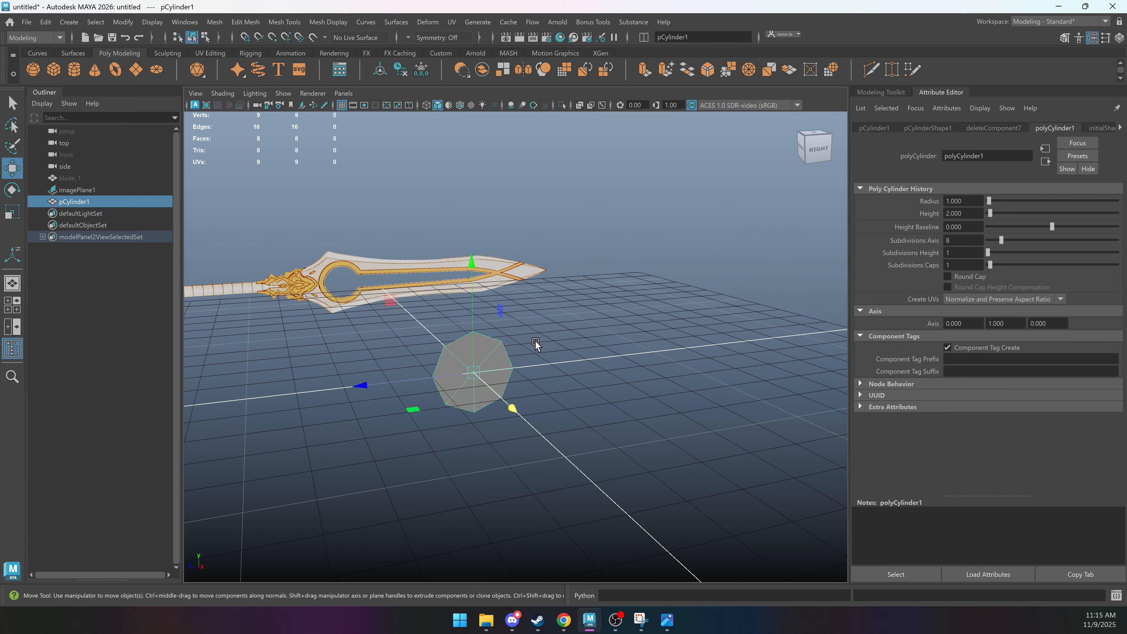
key(space)
key(space)
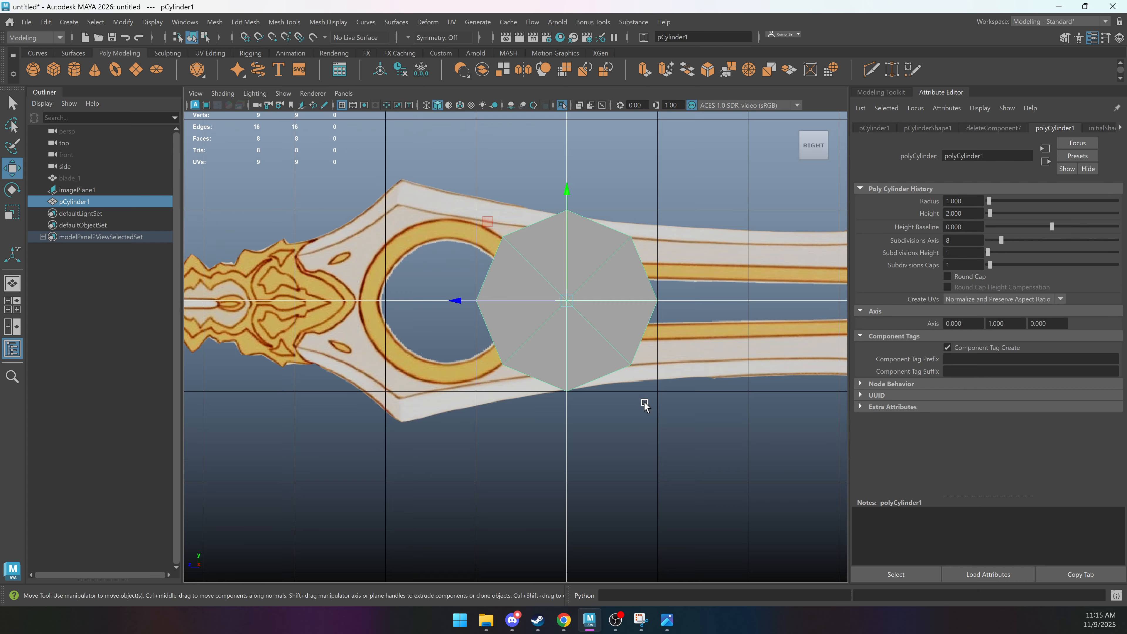
key(r)
drag(569, 300, 421, 306)
key(w)
drag(573, 302, 449, 301)
alt+right_drag(449, 301, 666, 288)
alt+middle_drag(483, 289, 621, 330)
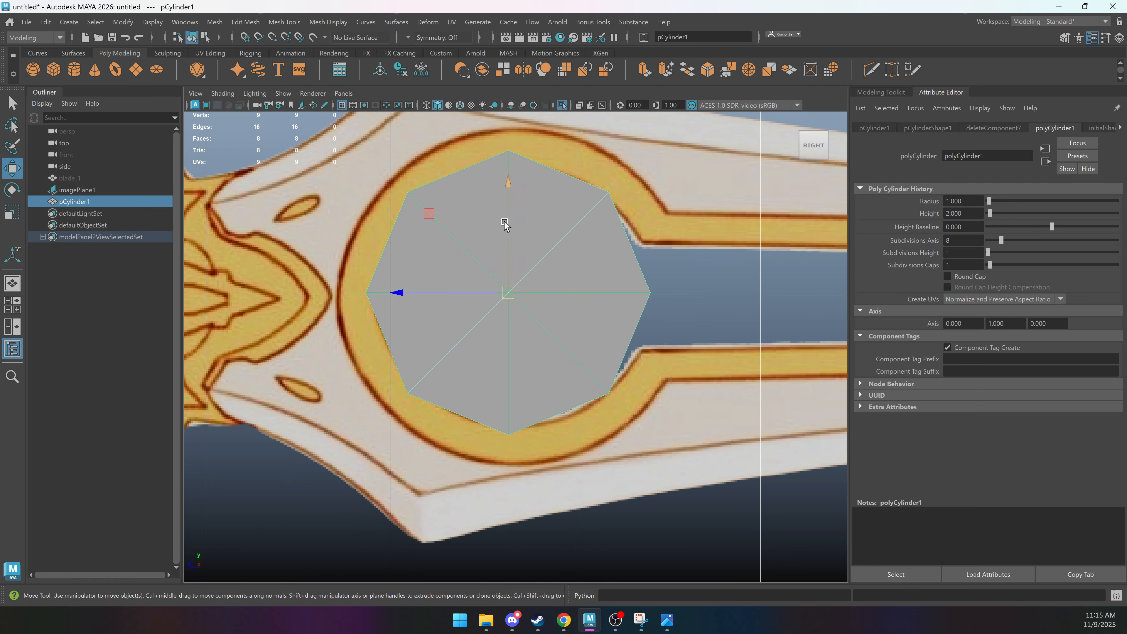
Snap the octagon vertically to the grid's center line, scale it to fit the circular opening, and place it at about Z 1.32.
key(x)
drag(509, 180, 478, 306)
key(r)
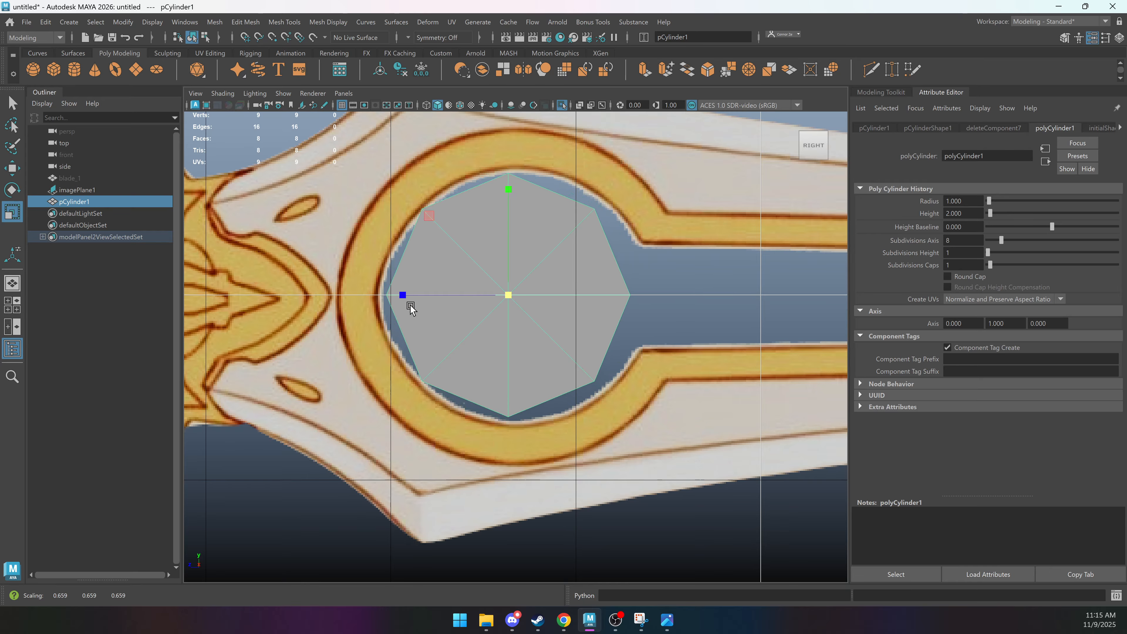
key(w)
drag(397, 295, 405, 296)
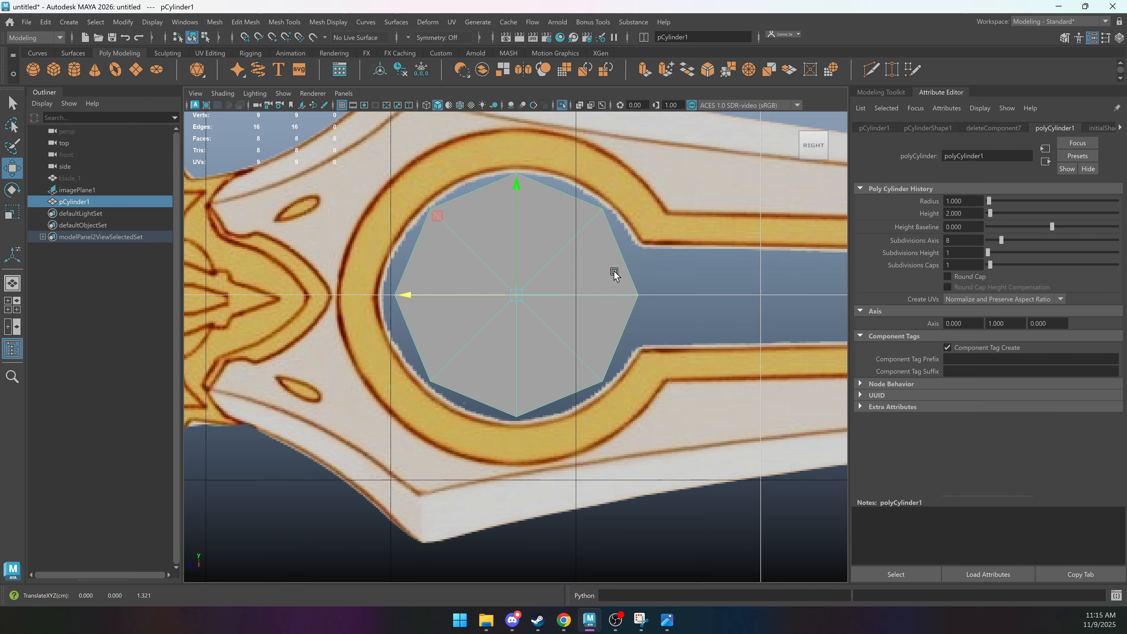
Extrude the octagon's two blade-side edges along the sword's slot to about Z -4.28.
scroll(614, 272, down, 4)
alt+middle_drag(572, 277, 328, 267)
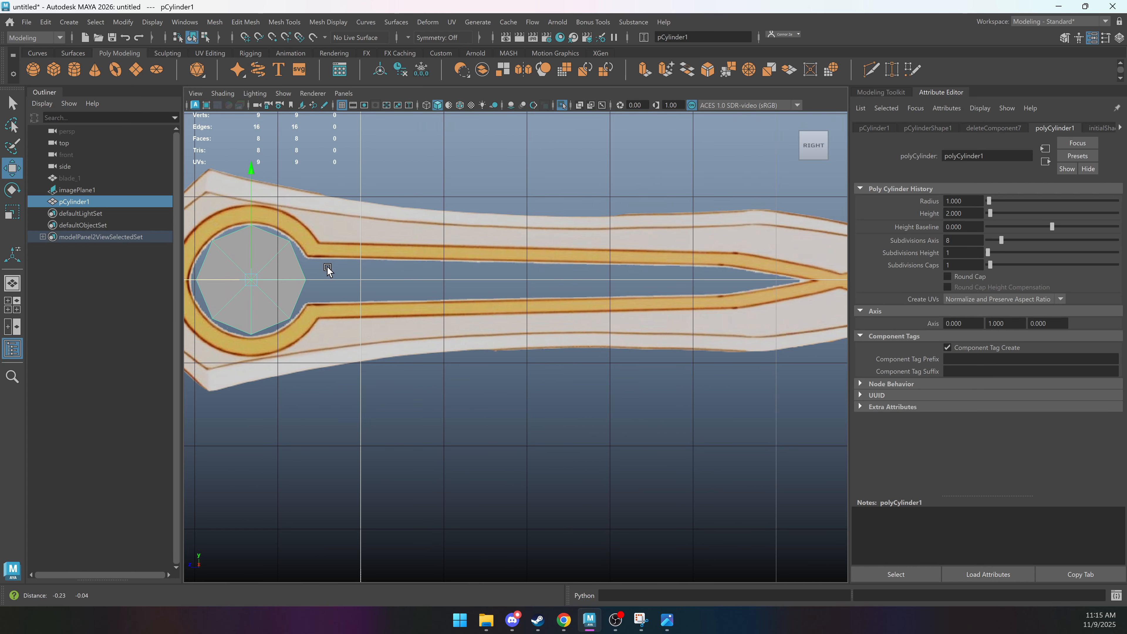
alt+middle_drag(380, 293, 467, 289)
key(q)
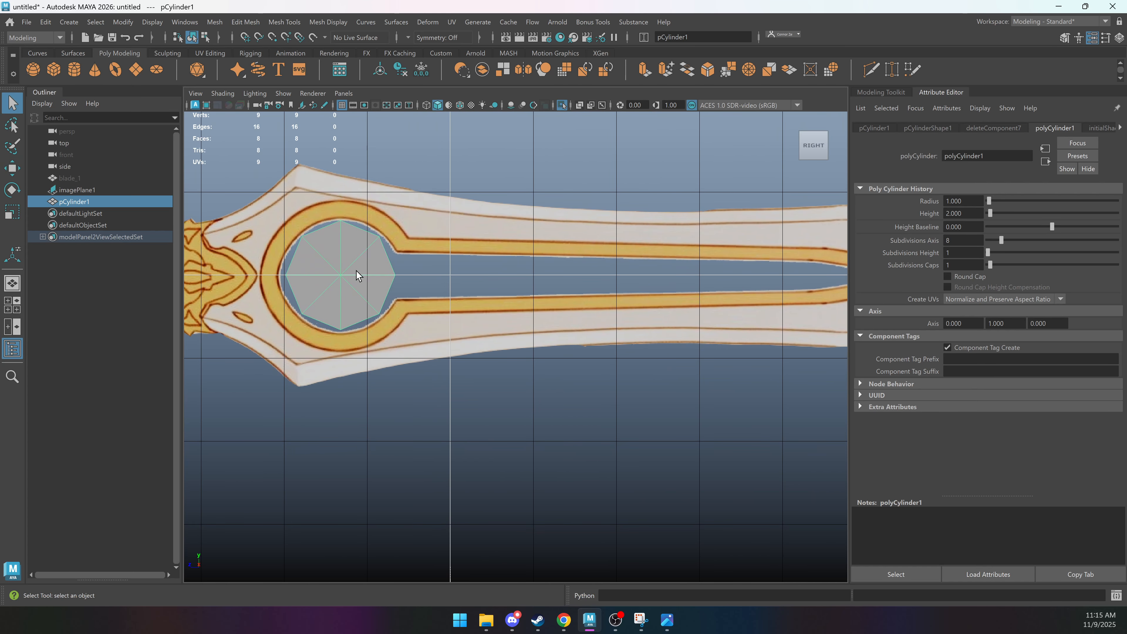
alt+middle_drag(382, 280, 480, 300)
scroll(481, 300, up, 2)
right_drag(417, 281, 422, 245)
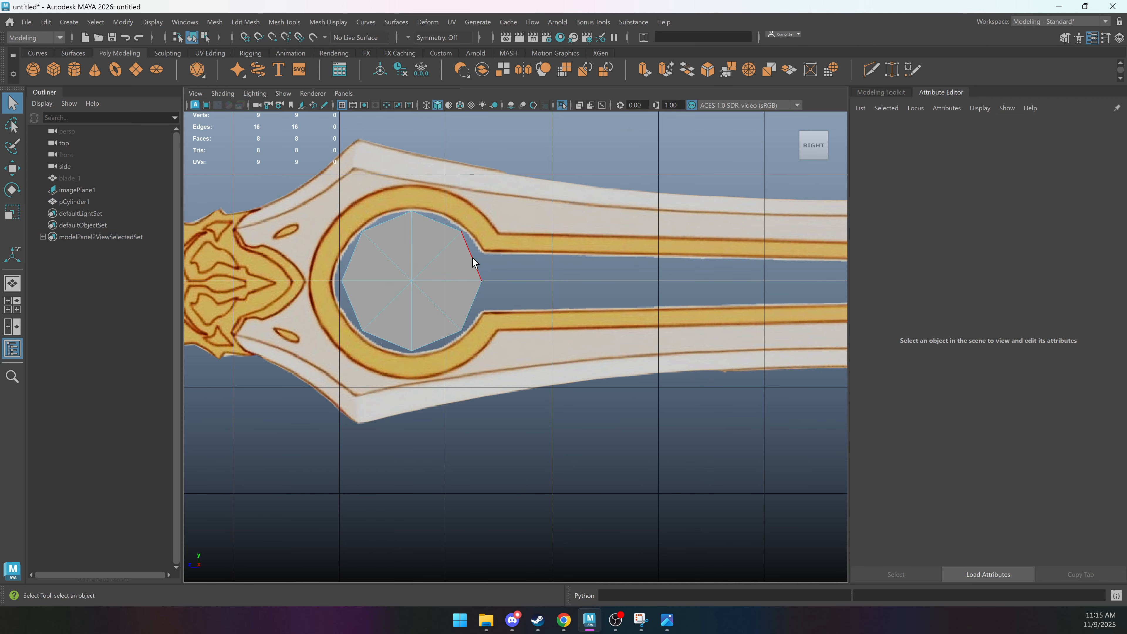
click(473, 259)
shift+click(473, 301)
key(w)
alt+middle_drag(489, 303, 340, 305)
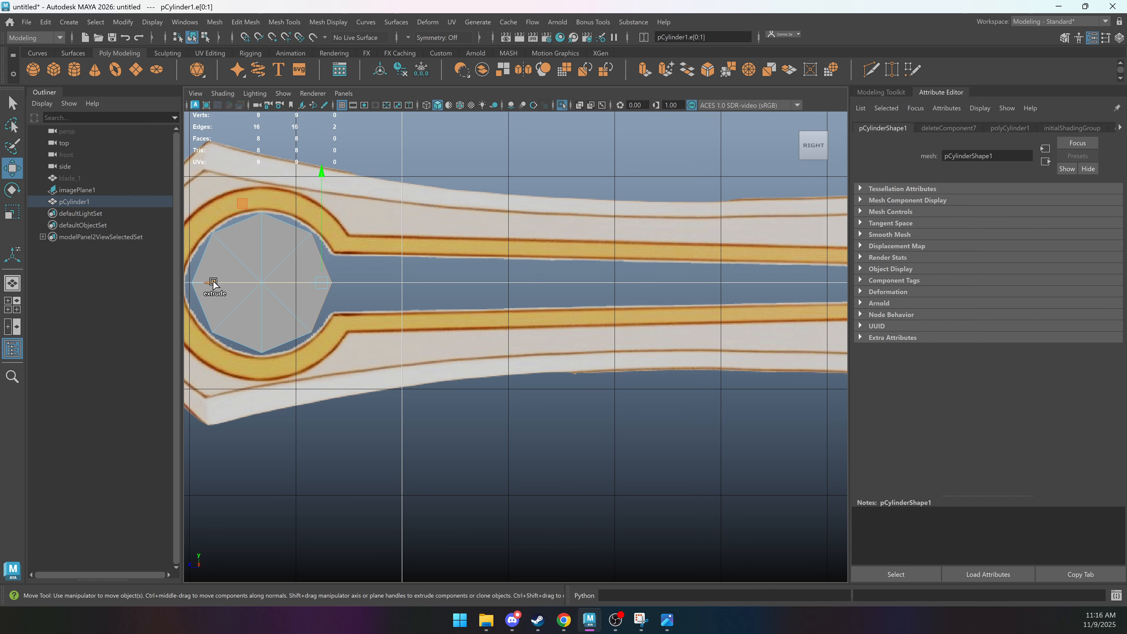
shift+drag(213, 284, 613, 283)
alt+middle_drag(614, 282, 400, 287)
drag(393, 288, 487, 286)
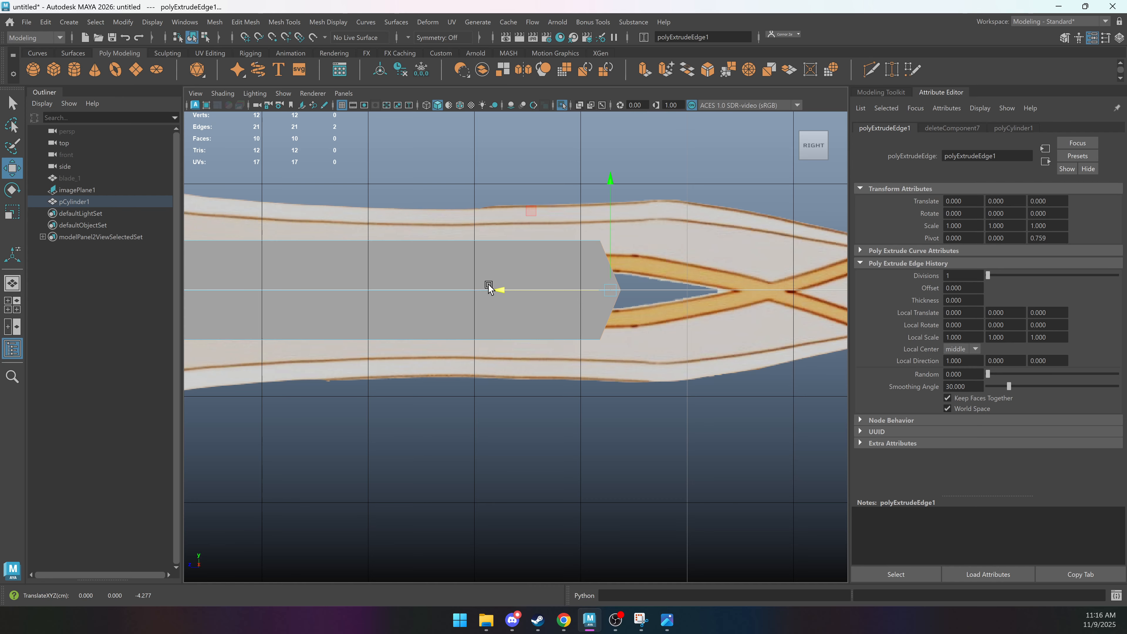
Scale the extruded end edges flat along Z into a straight vertical line and return to object mode.
key(r)
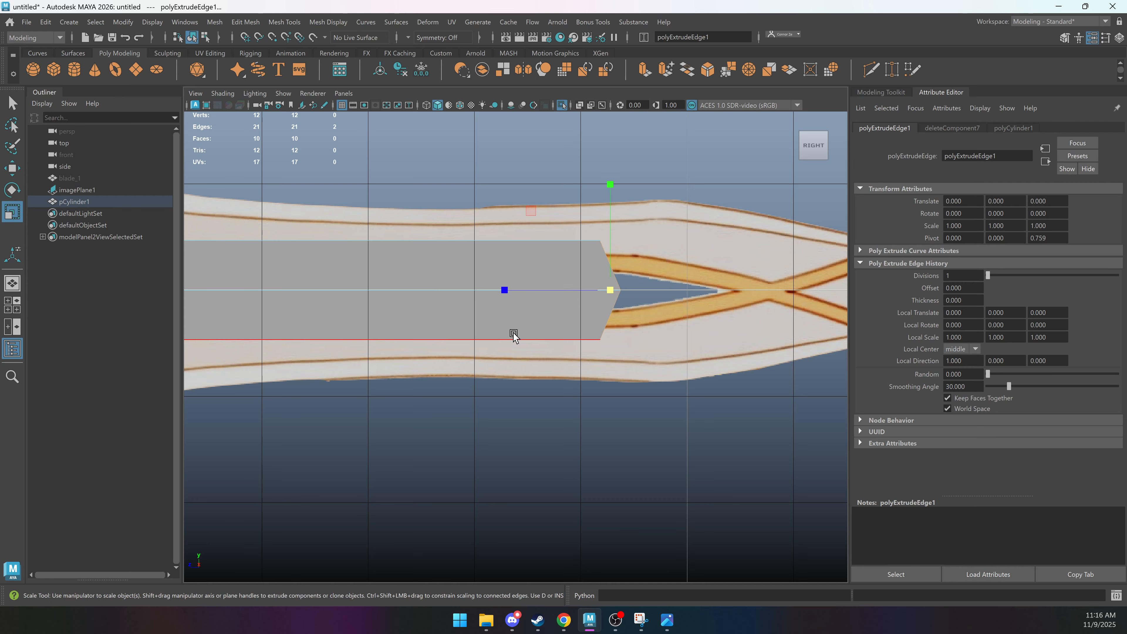
drag(502, 289, 620, 292)
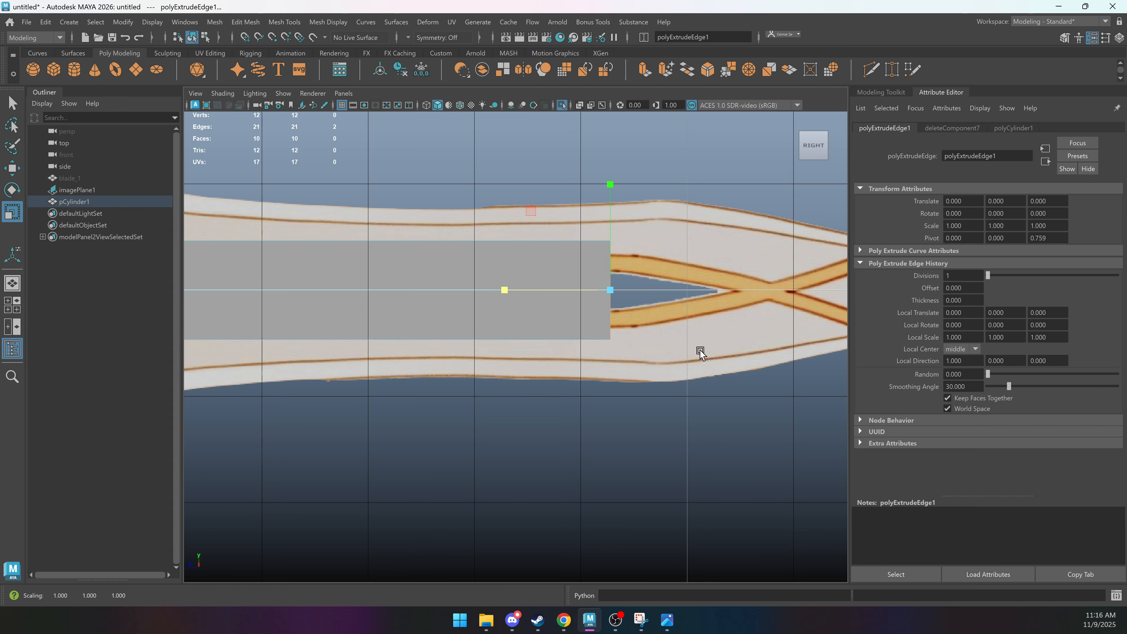
scroll(481, 315, down, 4)
alt+middle_drag(457, 311, 598, 287)
key(q)
right_drag(441, 296, 469, 275)
key(w)
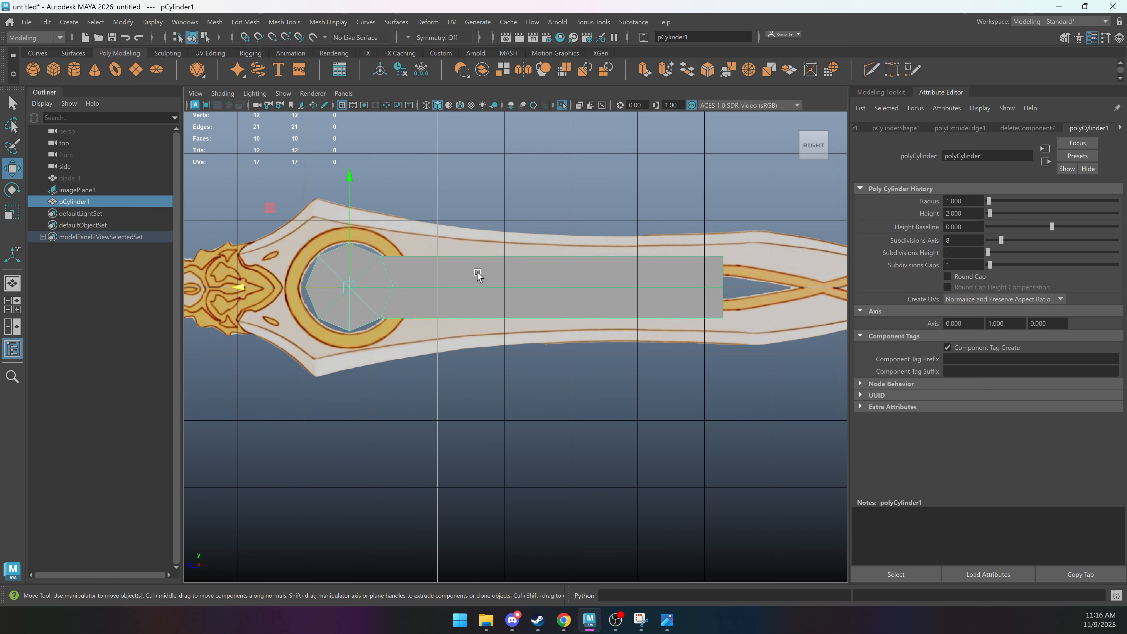
Turn on X-ray shading in the side view and cycle the viewport background to light gray.
scroll(605, 285, up, 2)
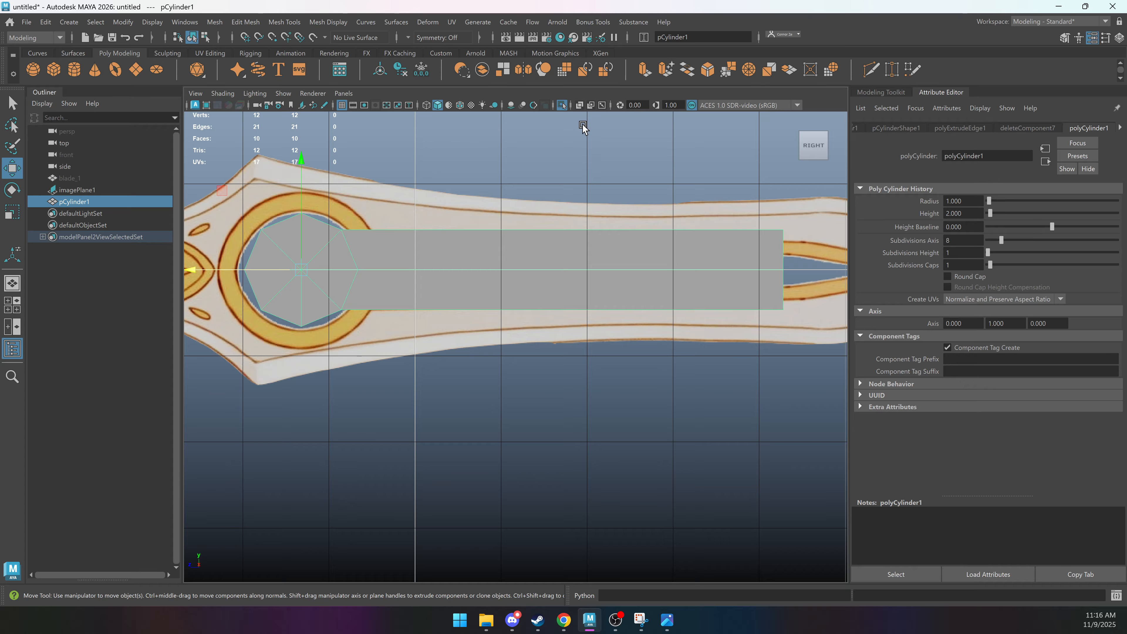
click(580, 105)
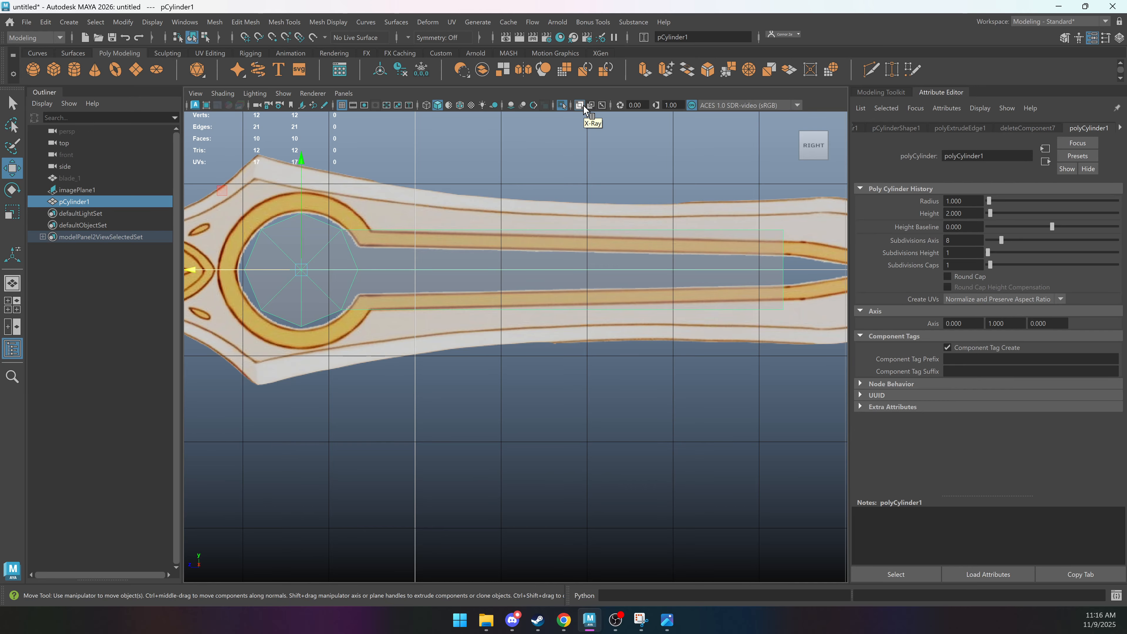
key(alt+b)
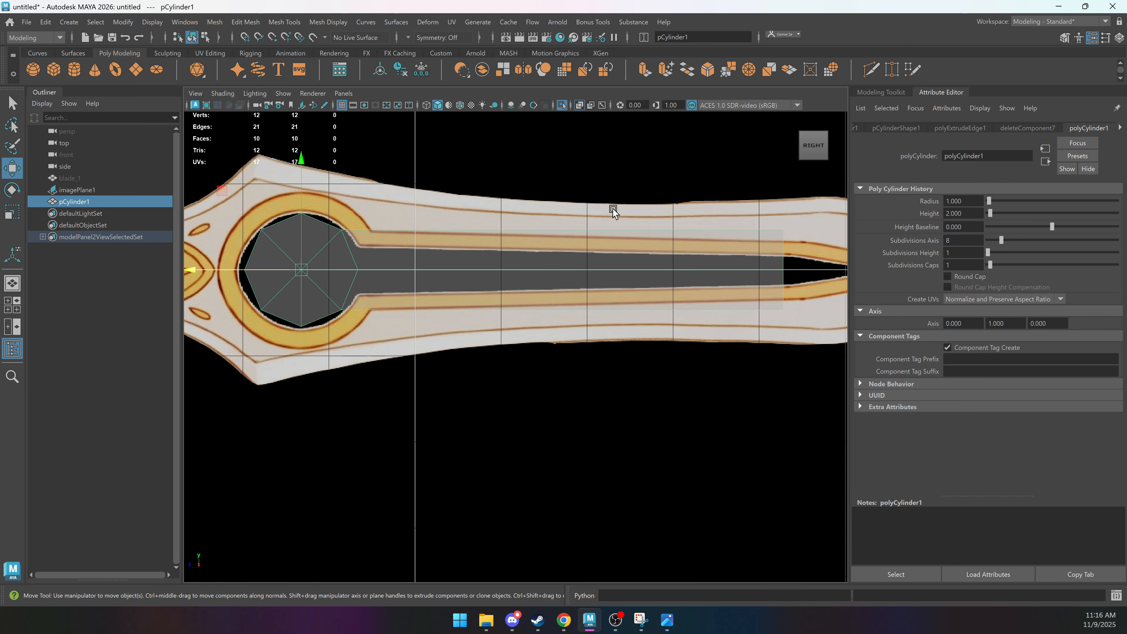
key(alt+b)
key(alt+b)
key(alt+b)
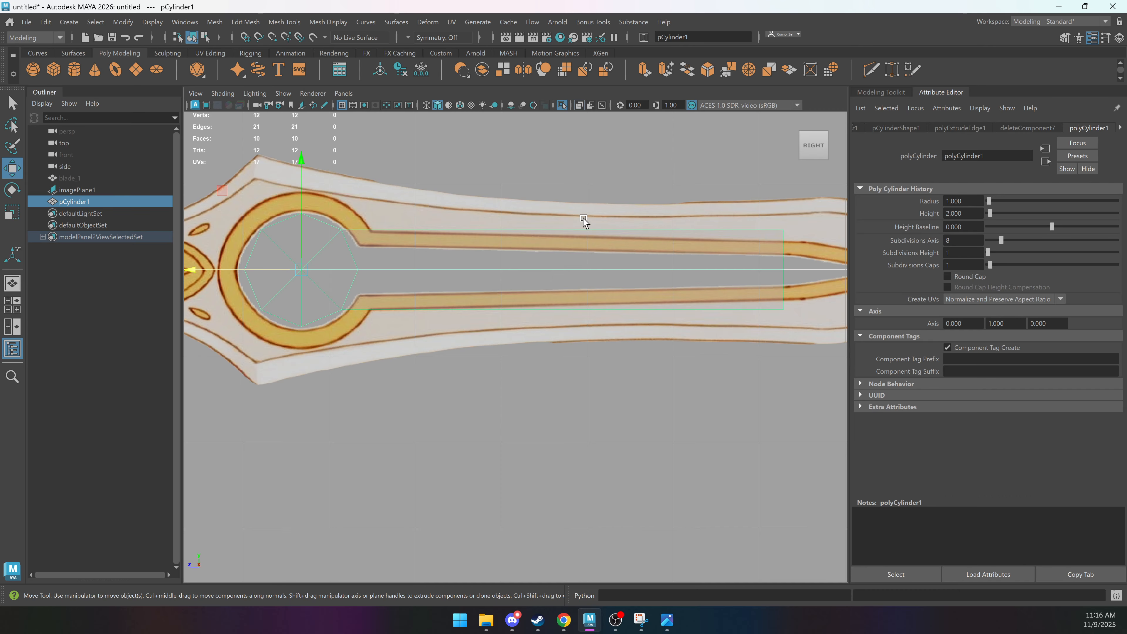
Cycle the side view's background to black and turn off X-ray shading.
key(alt+b)
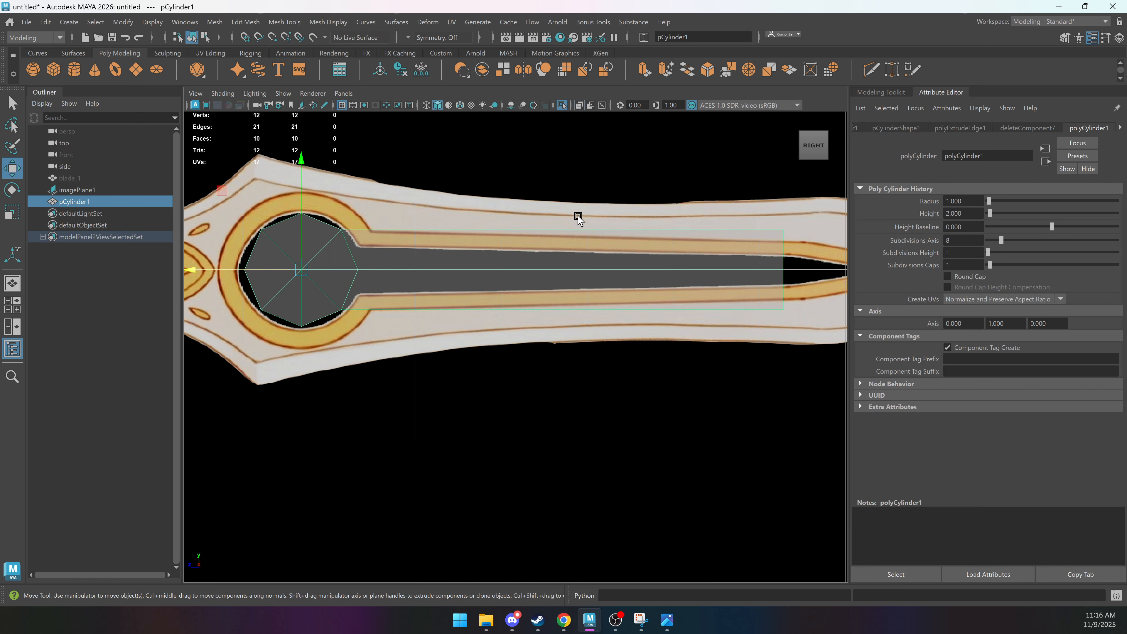
click(581, 106)
click(580, 107)
click(580, 105)
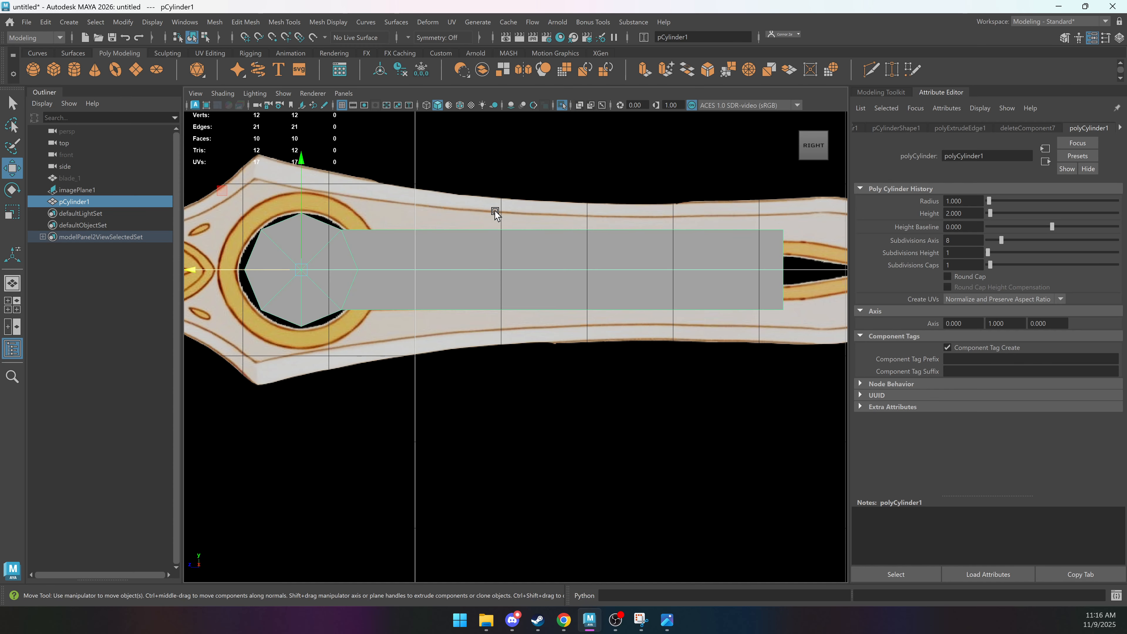
Assign a new dark Lambert material to the cap and raise its transparency slightly so the reference shows through.
right_drag(354, 254, 448, 513)
mouse_move(999, 255)
mouse_down()
mouse_move(1005, 266)
mouse_move(991, 266)
mouse_move(1001, 267)
mouse_up()
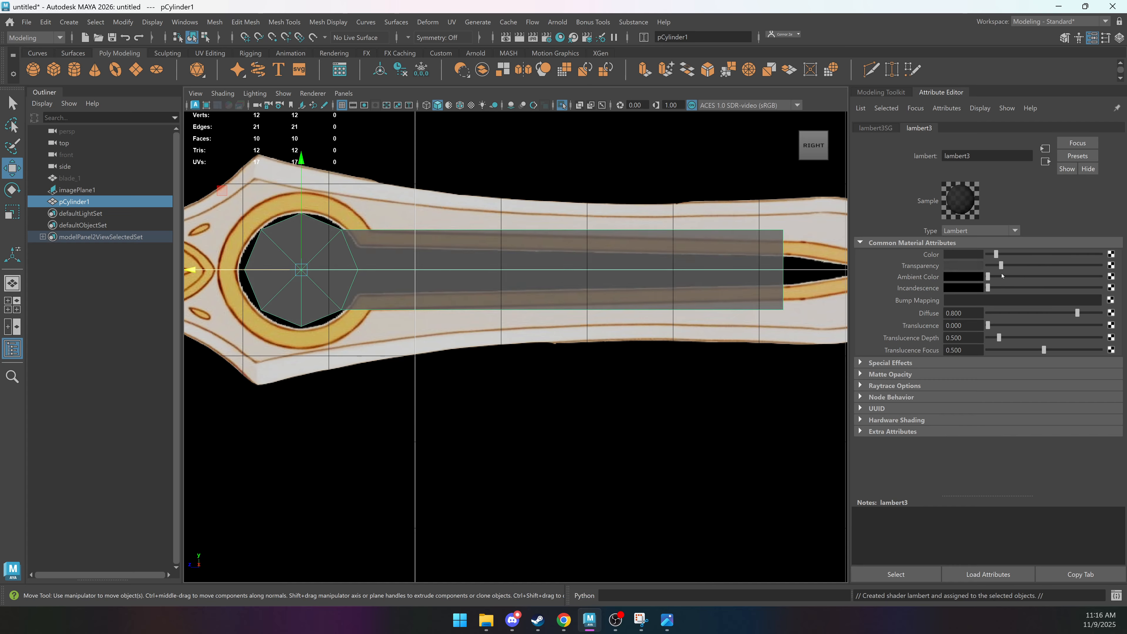
Scale the strip's end vertices vertically to about 0.39 so they match the slot's width.
alt+middle_drag(469, 293, 327, 285)
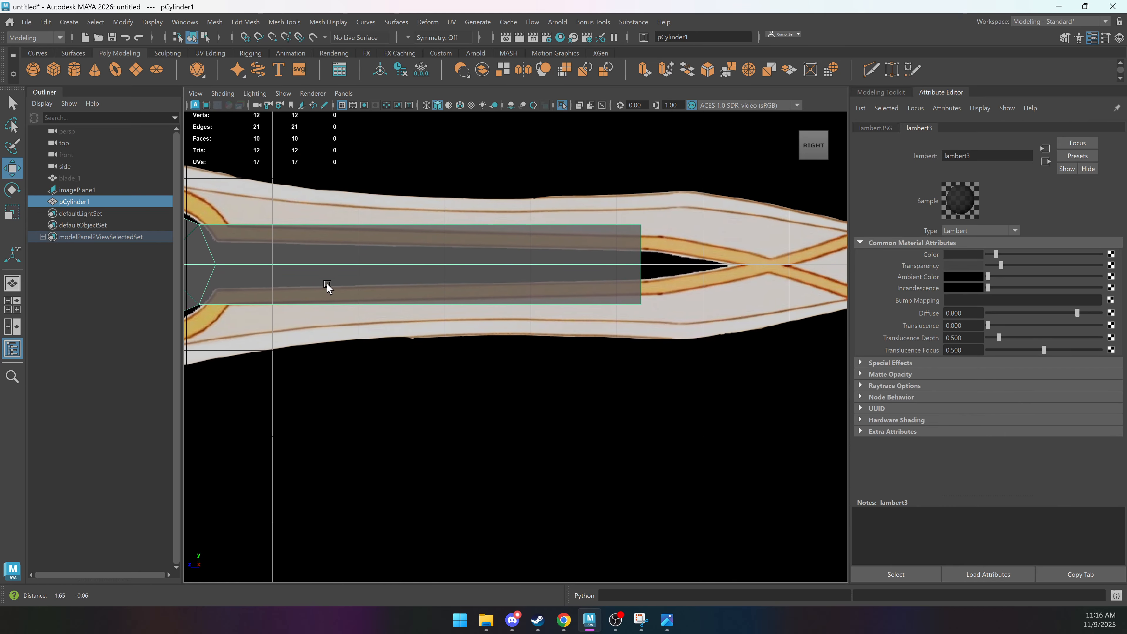
alt+right_drag(490, 284, 559, 226)
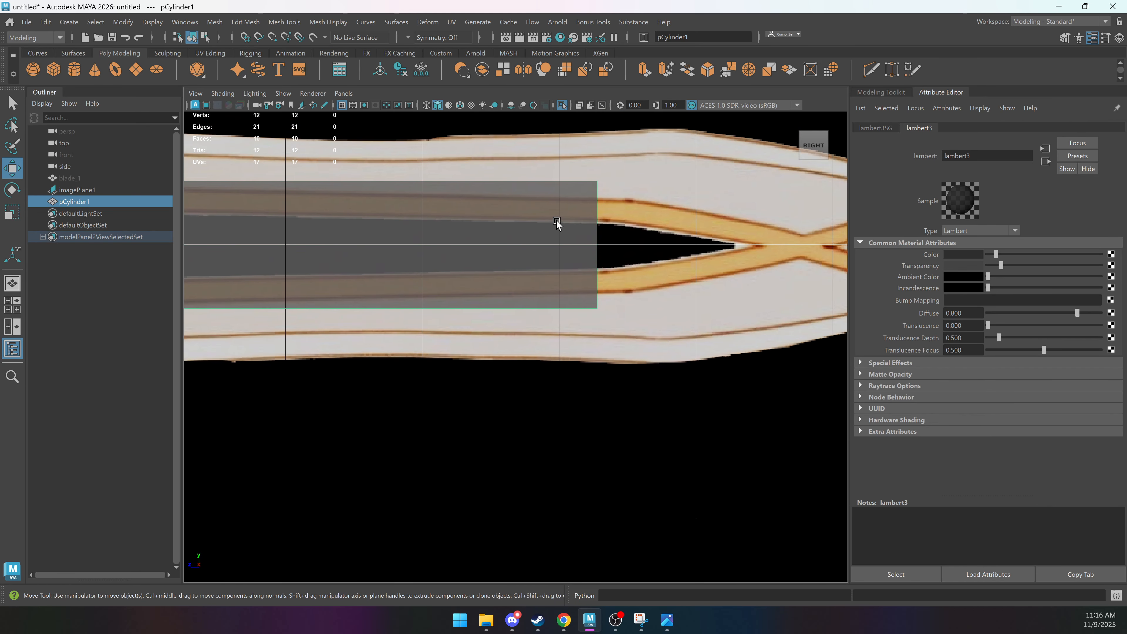
drag(644, 152, 540, 372)
key(r)
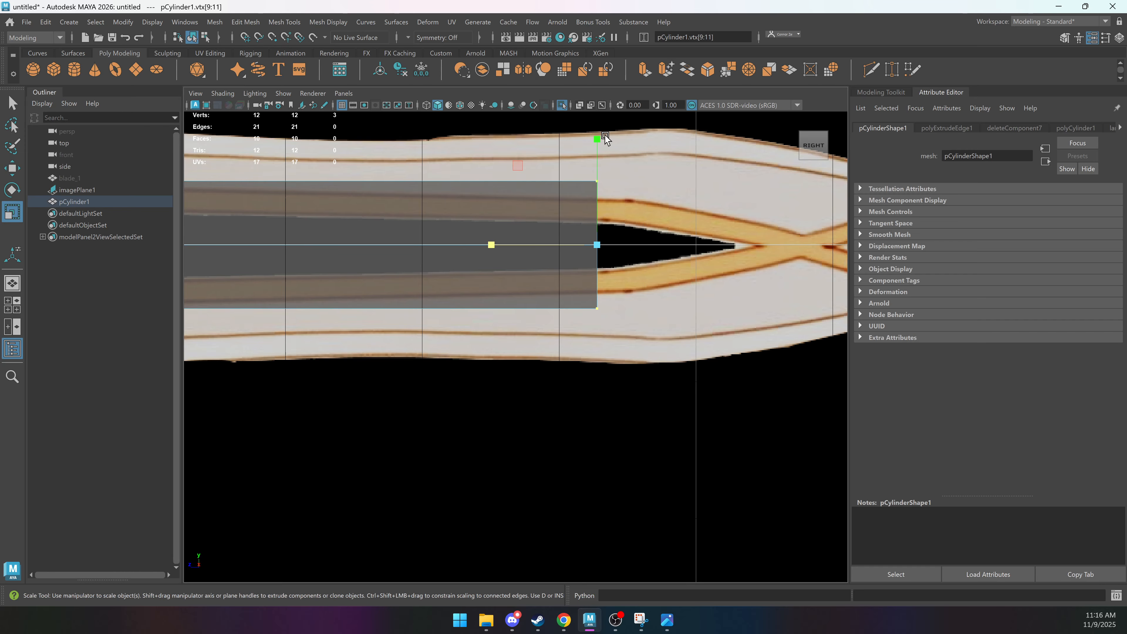
drag(605, 135, 603, 208)
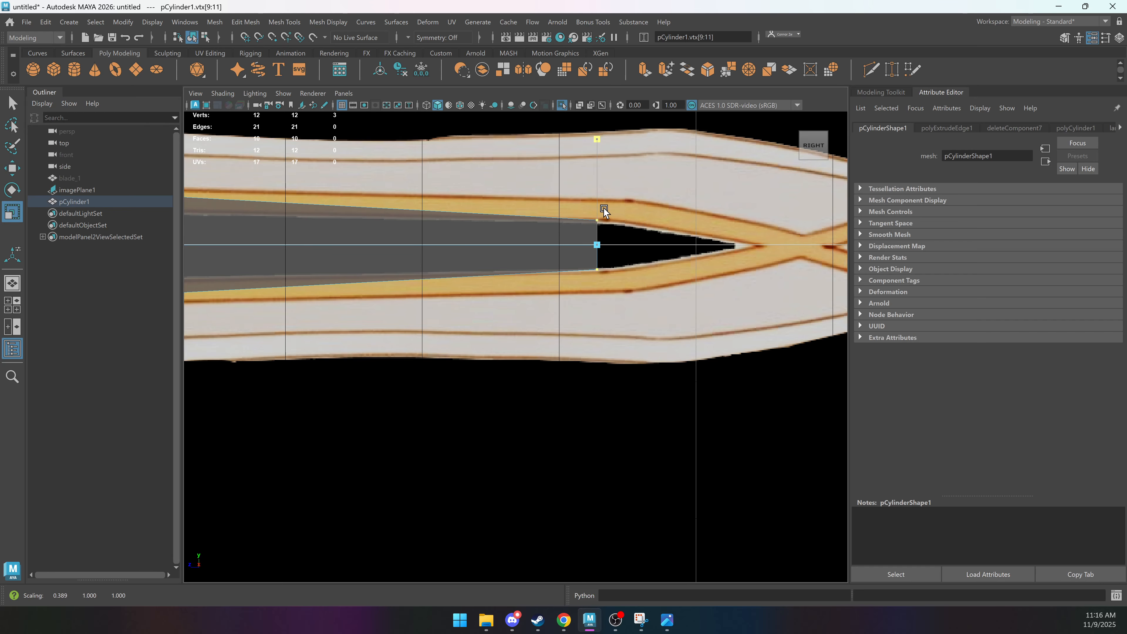
key(q)
Extrude the strip's two end edges along the slot toward its pointed tip, to about Z -5.30.
right_drag(588, 242, 572, 184)
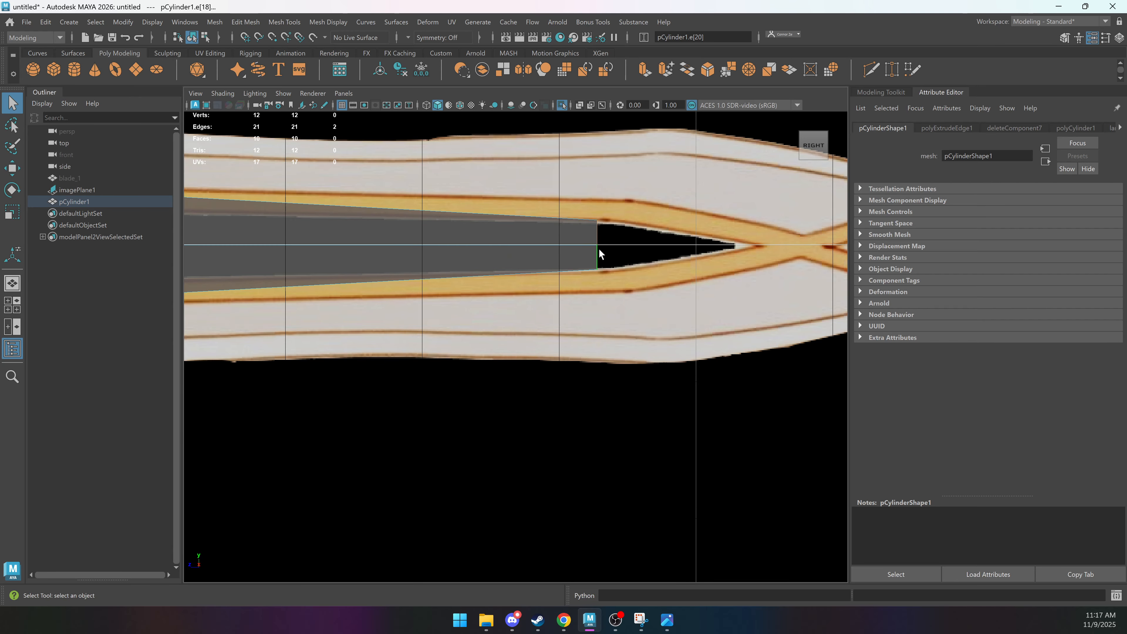
alt+middle_drag(599, 253, 540, 266)
key(w)
drag(509, 259, 640, 258)
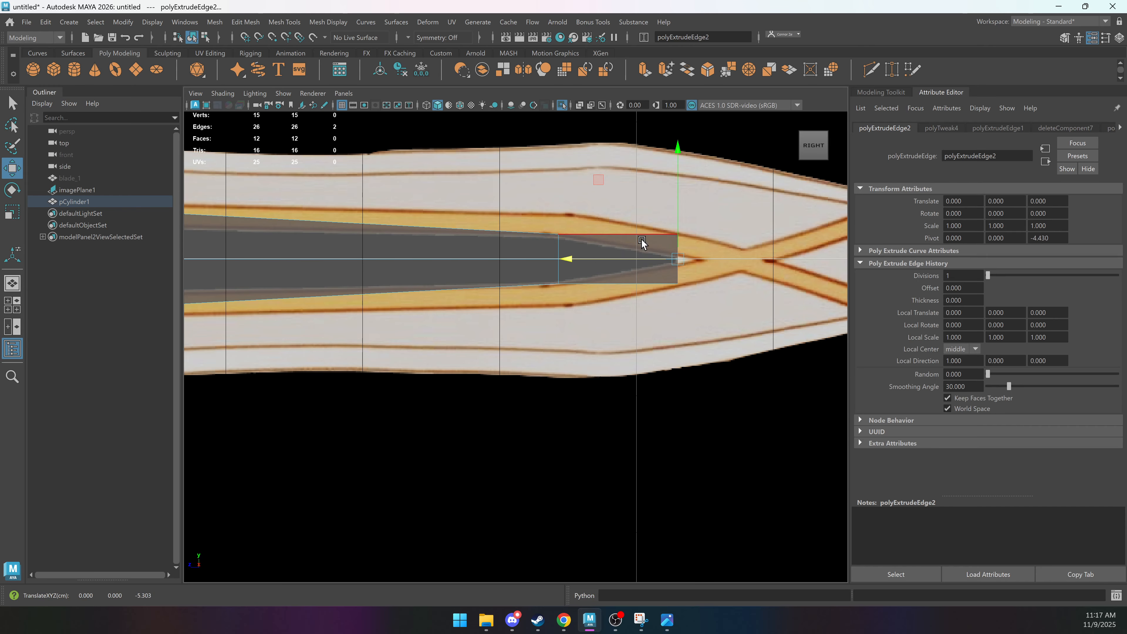
Scale the extruded end edges vertically to about 0.125 and position them at about Z -5.29 to follow the slot's taper.
alt+middle_drag(641, 240, 540, 267)
alt+right_drag(539, 267, 927, 284)
alt+middle_drag(669, 222, 612, 266)
key(r)
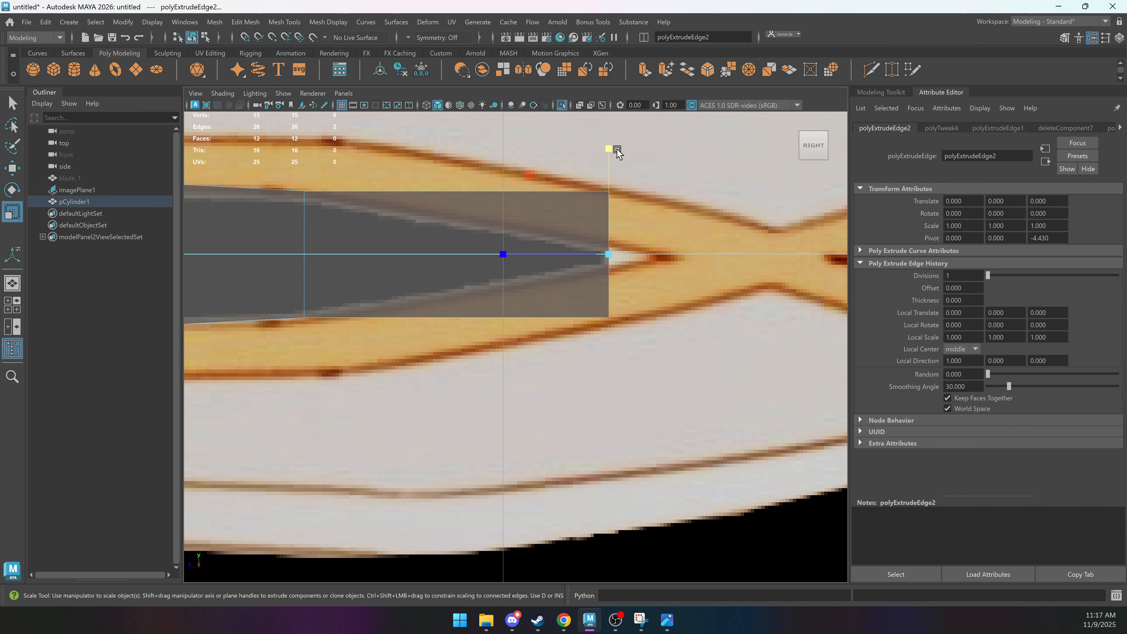
drag(616, 150, 610, 243)
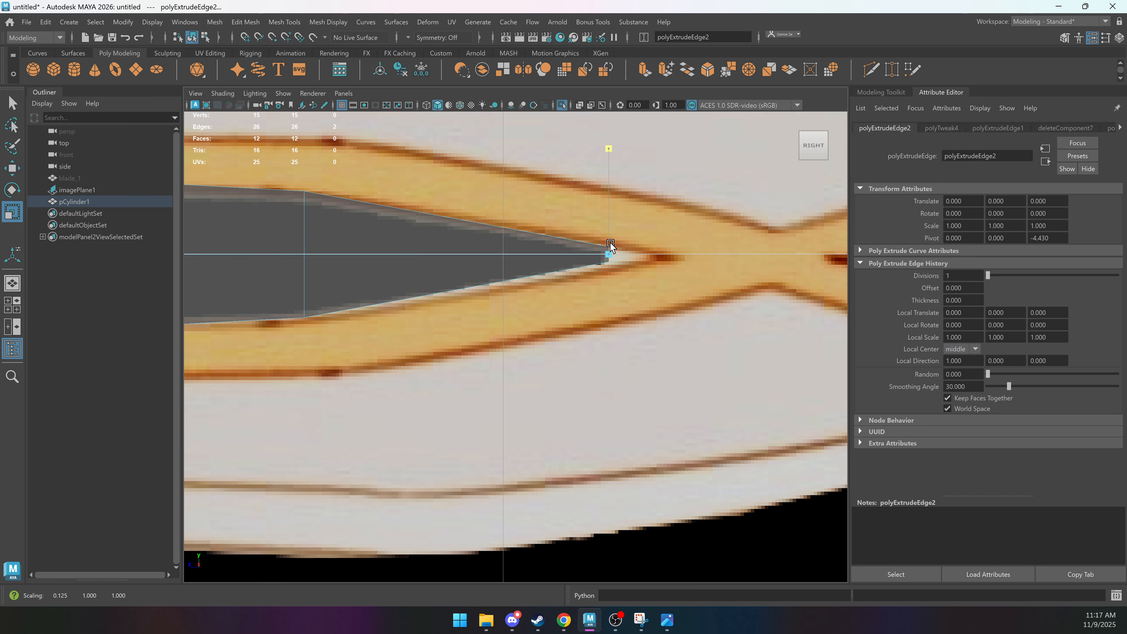
scroll(588, 258, up, 1)
key(q)
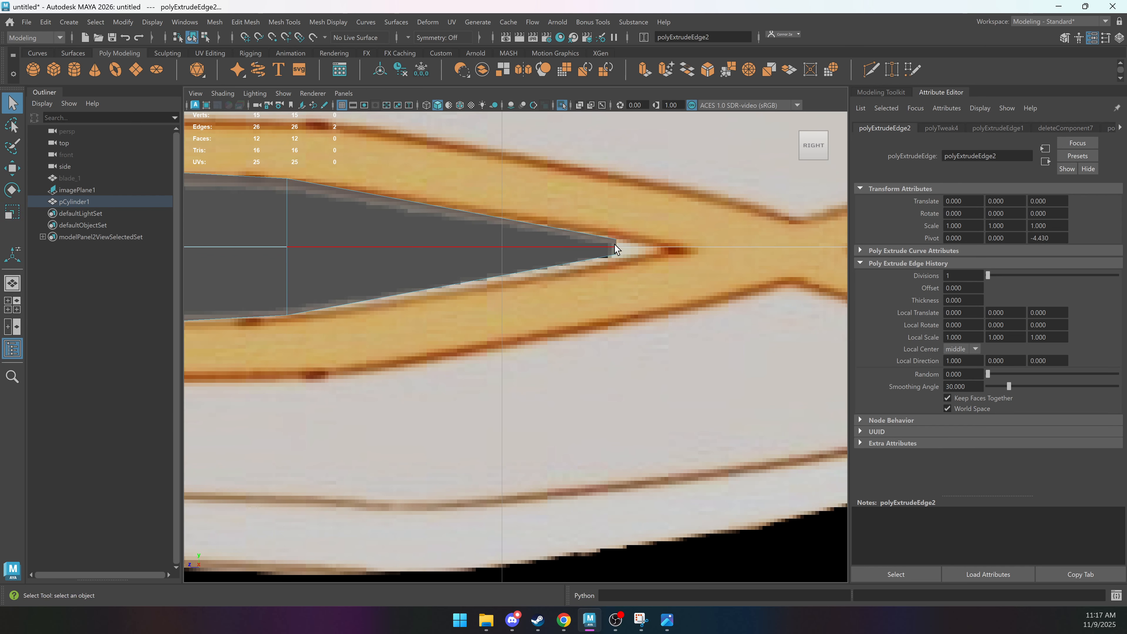
click(614, 244)
key(w)
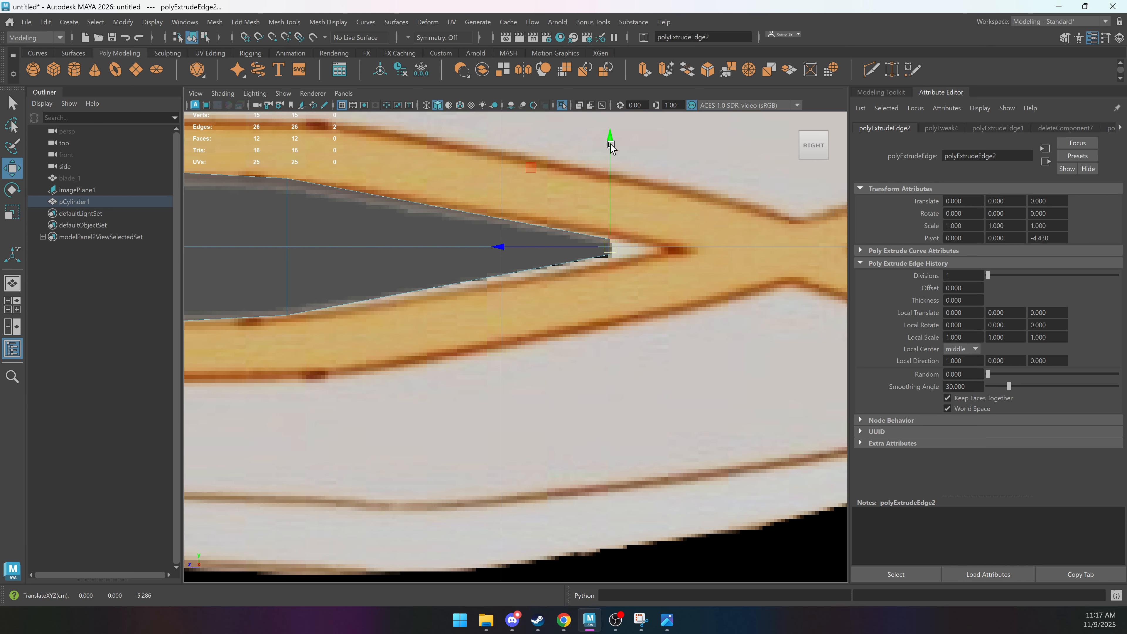
Return the cap to object mode and start the Multi-Cut tool over its long strip.
alt+right_drag(610, 145, 367, 253)
alt+middle_drag(367, 253, 594, 249)
alt+right_drag(516, 247, 562, 244)
alt+middle_drag(563, 244, 317, 246)
right_drag(490, 255, 510, 238)
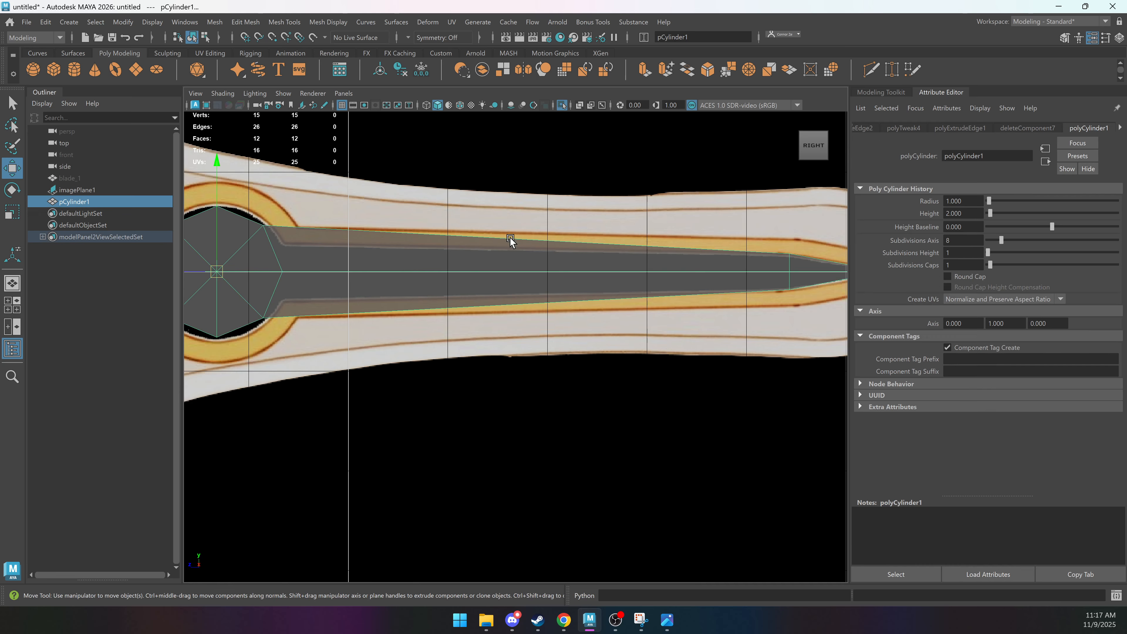
alt+middle_drag(496, 266, 525, 262)
alt+right_drag(526, 262, 594, 251)
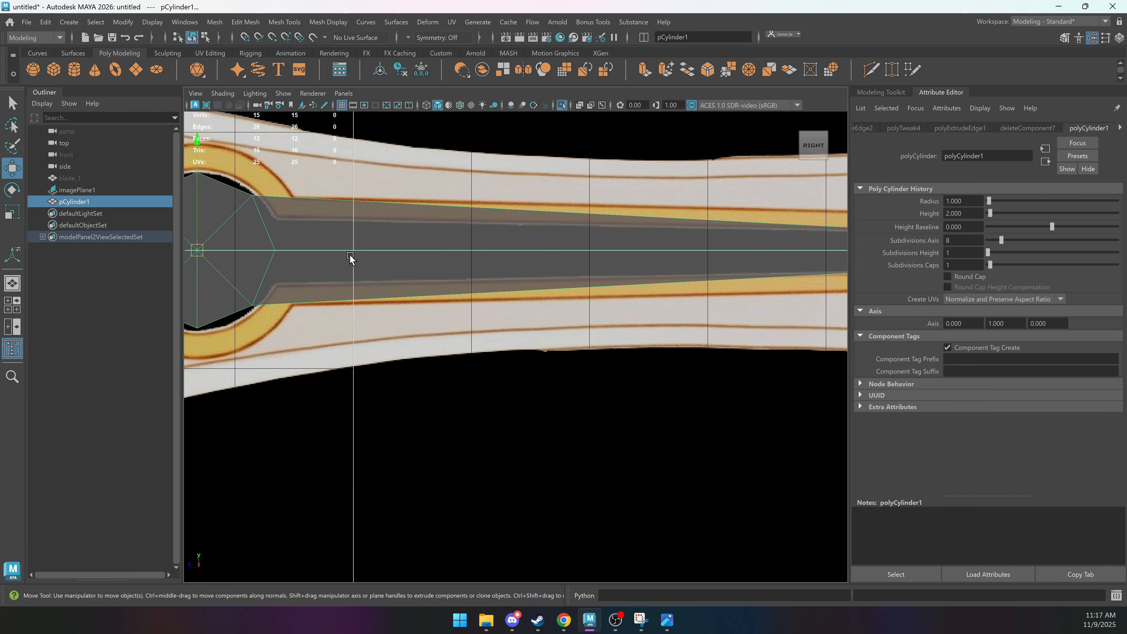
shift+right_drag(537, 228, 462, 225)
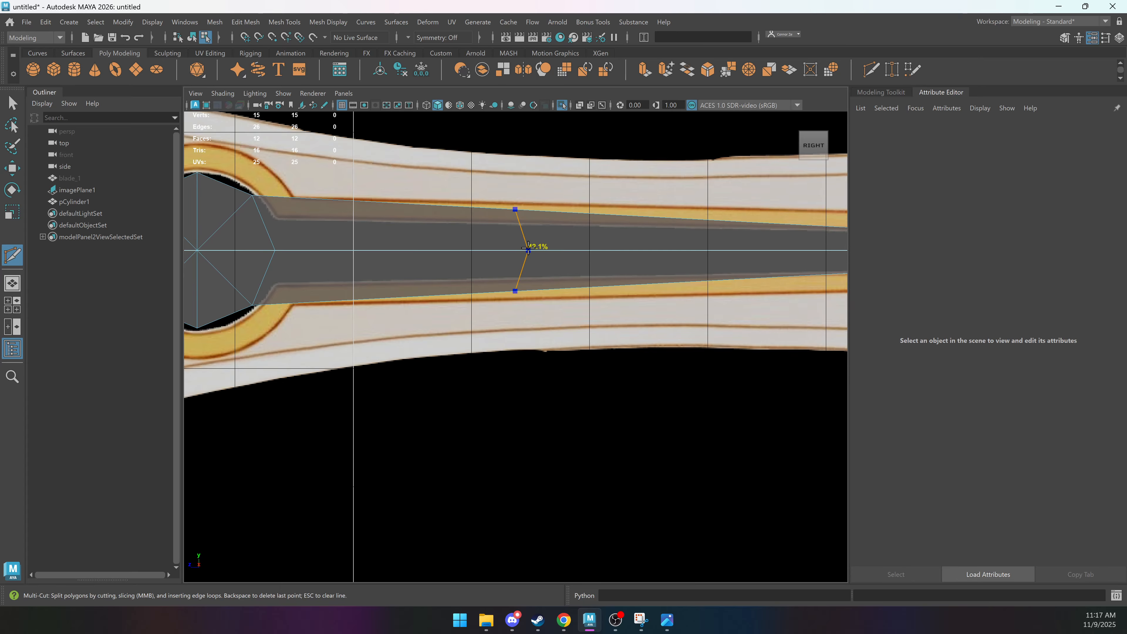
alt+middle_drag(573, 266, 514, 269)
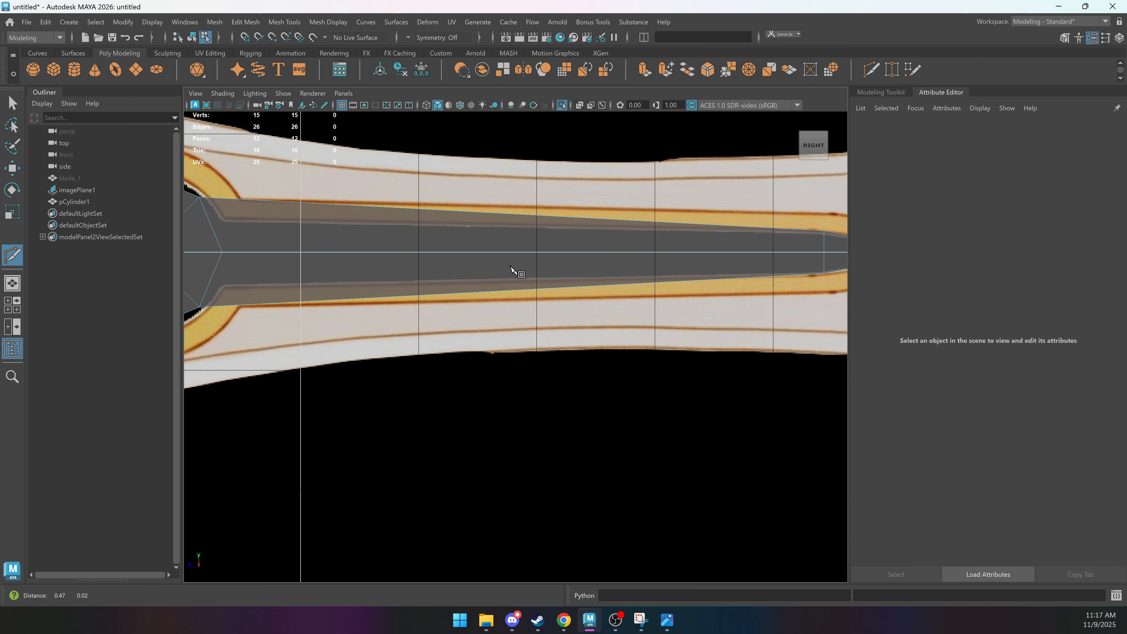
Hide the grid in the side view.
click(344, 108)
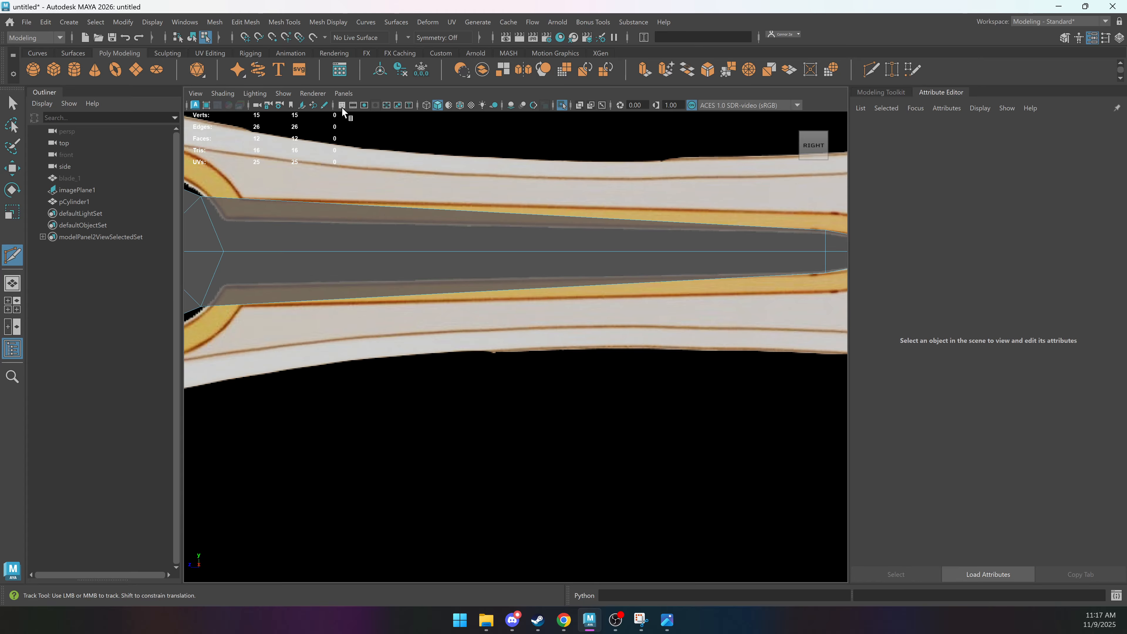
click(342, 107)
scroll(358, 182, down, 8)
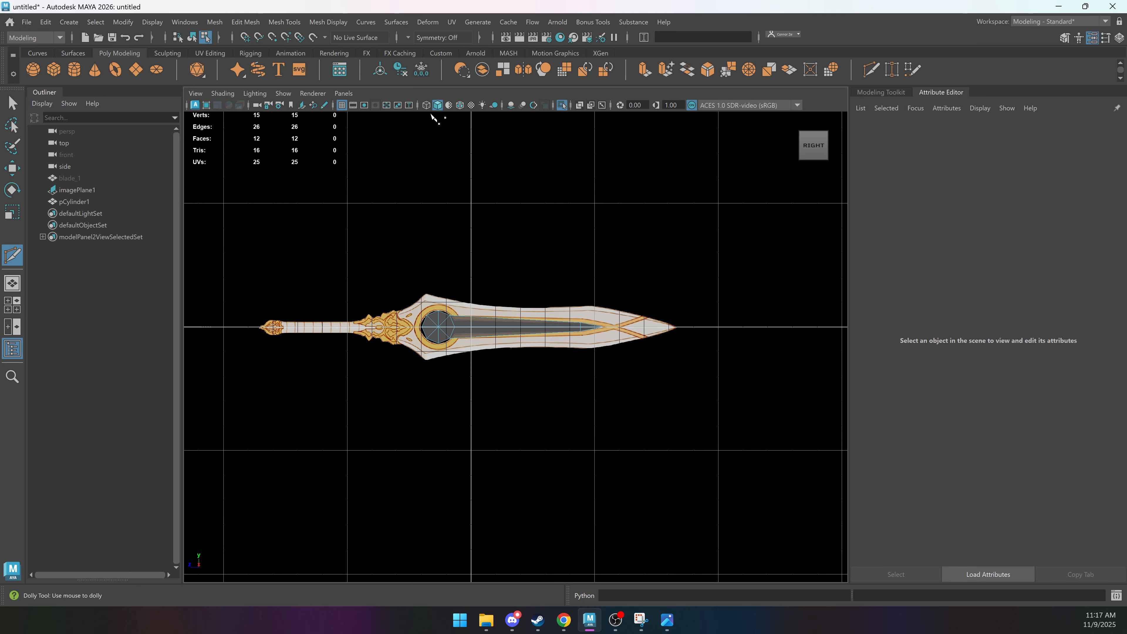
click(342, 107)
click(342, 107)
click(343, 106)
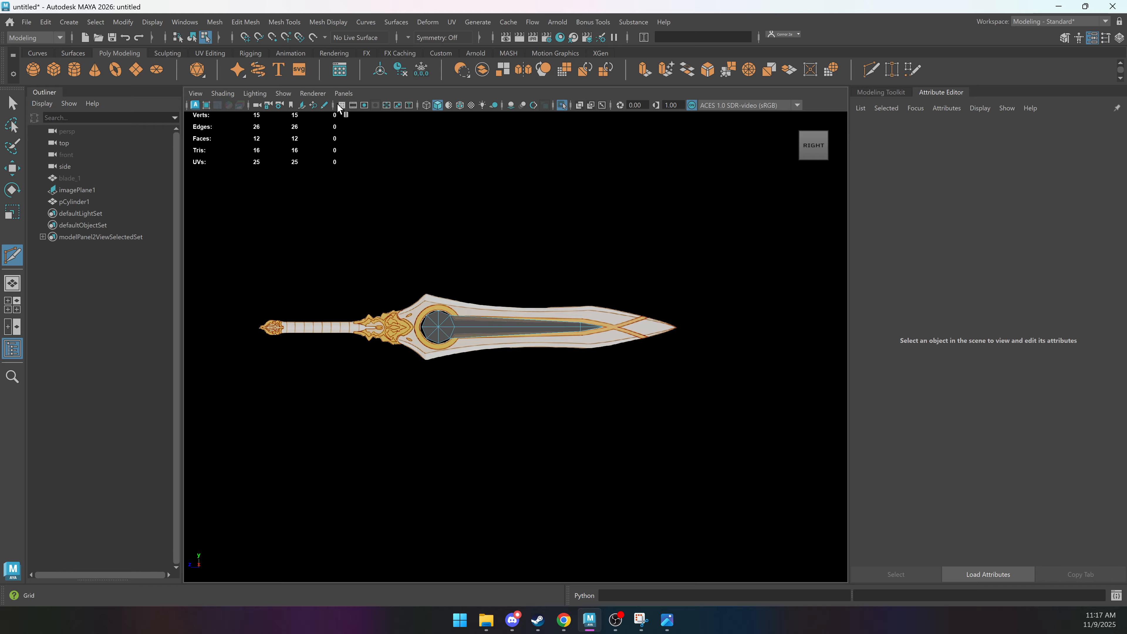
click(343, 105)
click(343, 104)
click(344, 105)
click(344, 105)
click(145, 23)
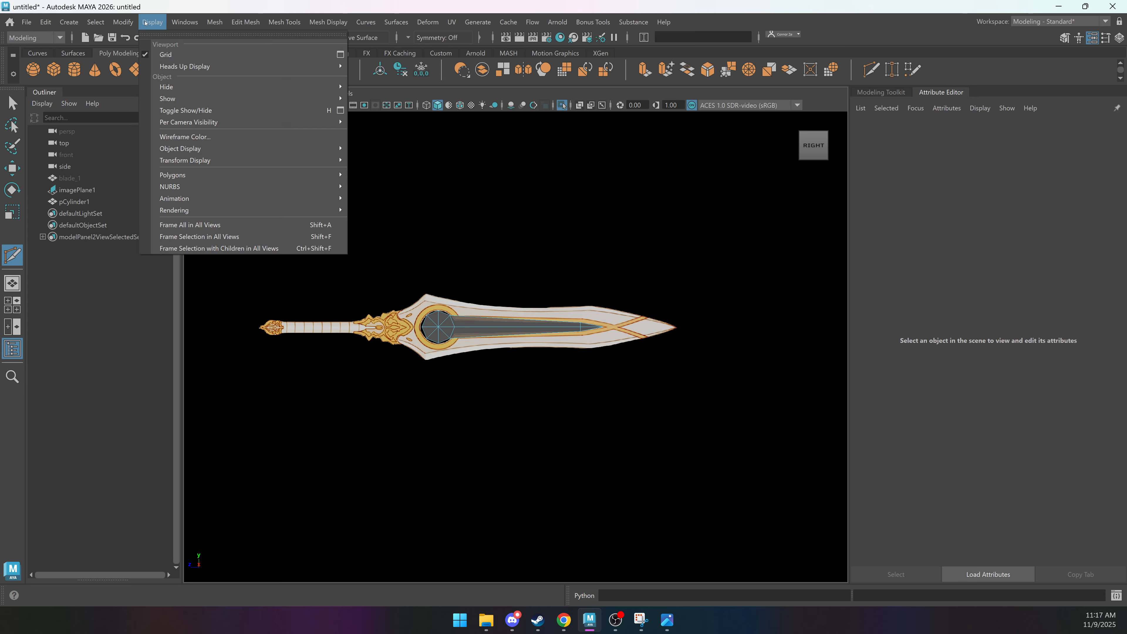
click(165, 54)
click(156, 23)
click(164, 54)
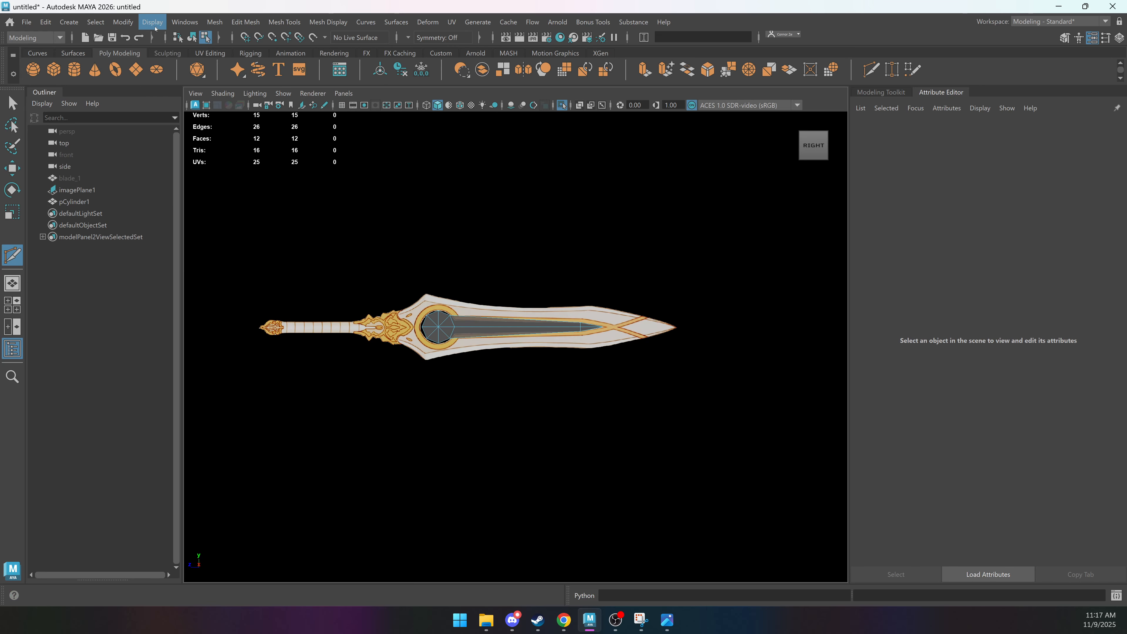
click(156, 23)
click(165, 54)
Insert two edge loops across the long strip, one near its middle and one nearer the circular opening.
scroll(586, 241, up, 7)
click(347, 292)
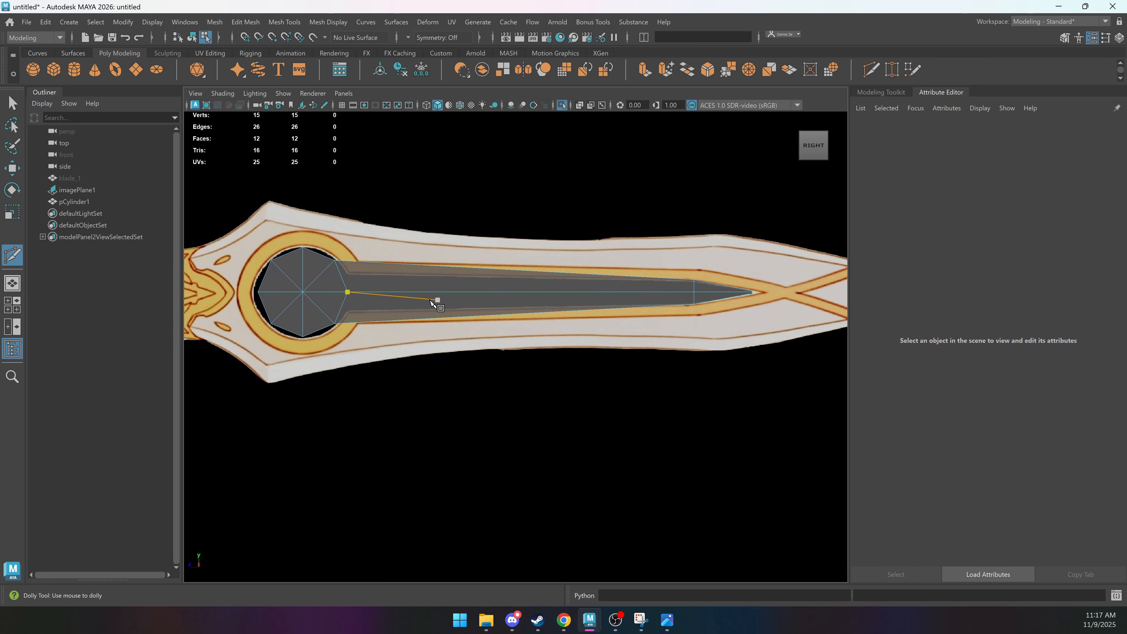
scroll(470, 295, up, 2)
scroll(461, 294, up, 3)
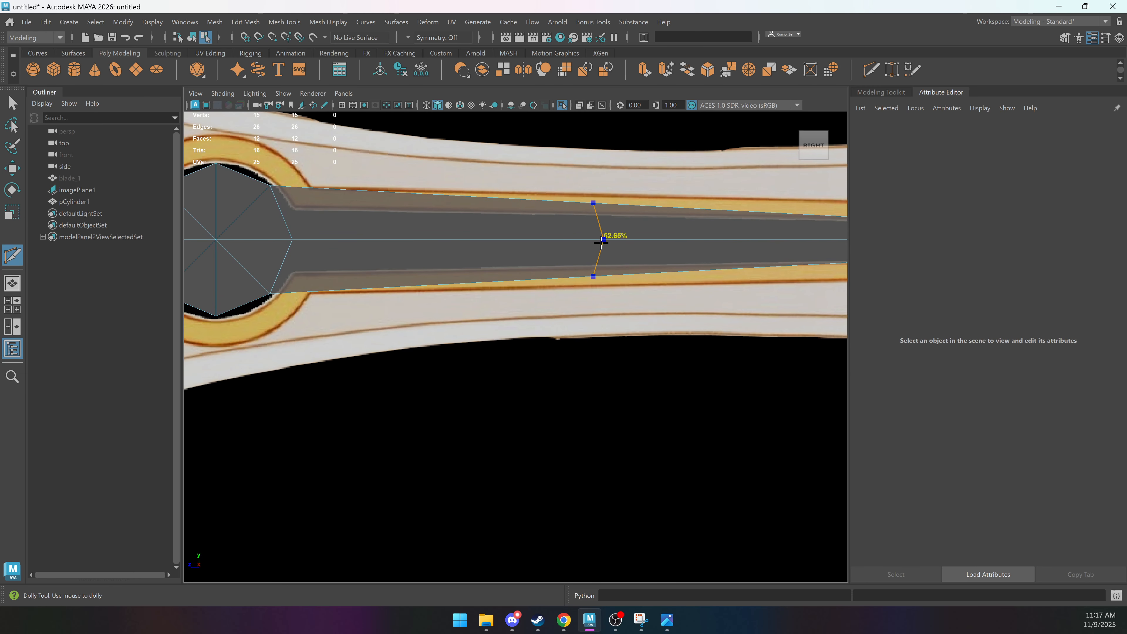
ctrl+click(608, 241)
ctrl+click(407, 245)
alt+middle_drag(556, 262, 486, 264)
Scale both new edge loops flat along Z into straight vertical lines.
key(q)
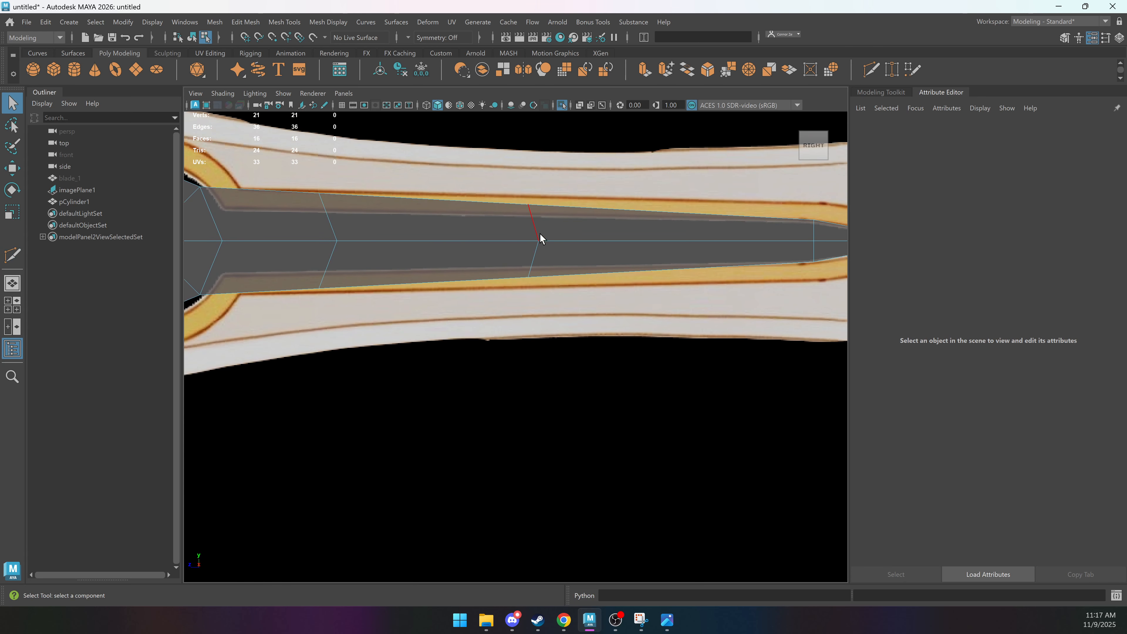
double_click(535, 234)
key(r)
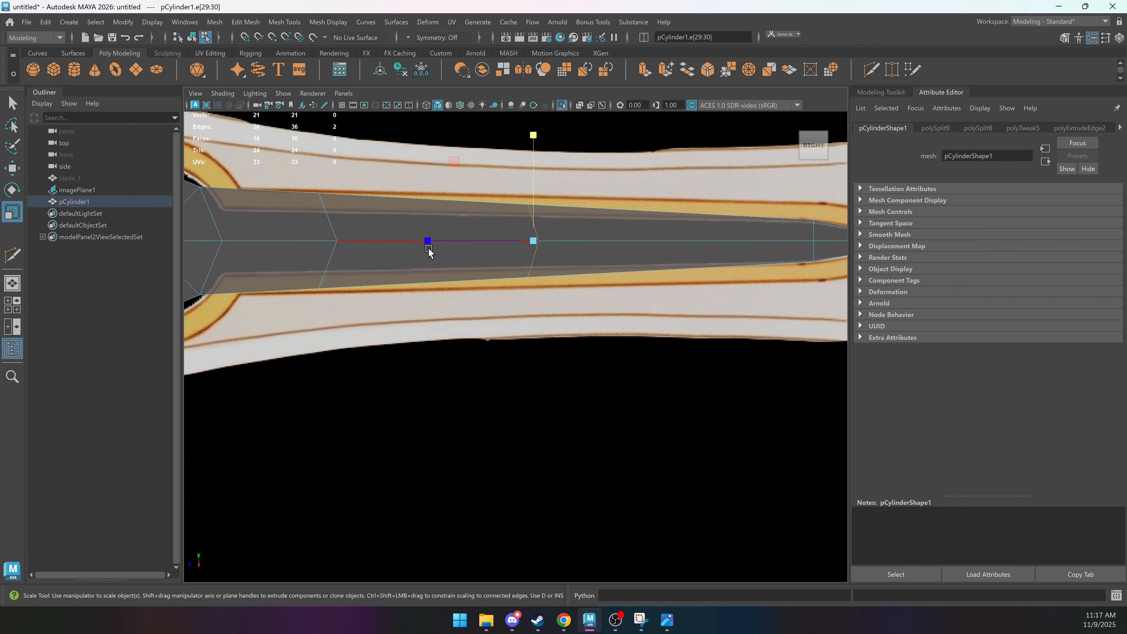
drag(427, 244, 646, 248)
double_click(330, 269)
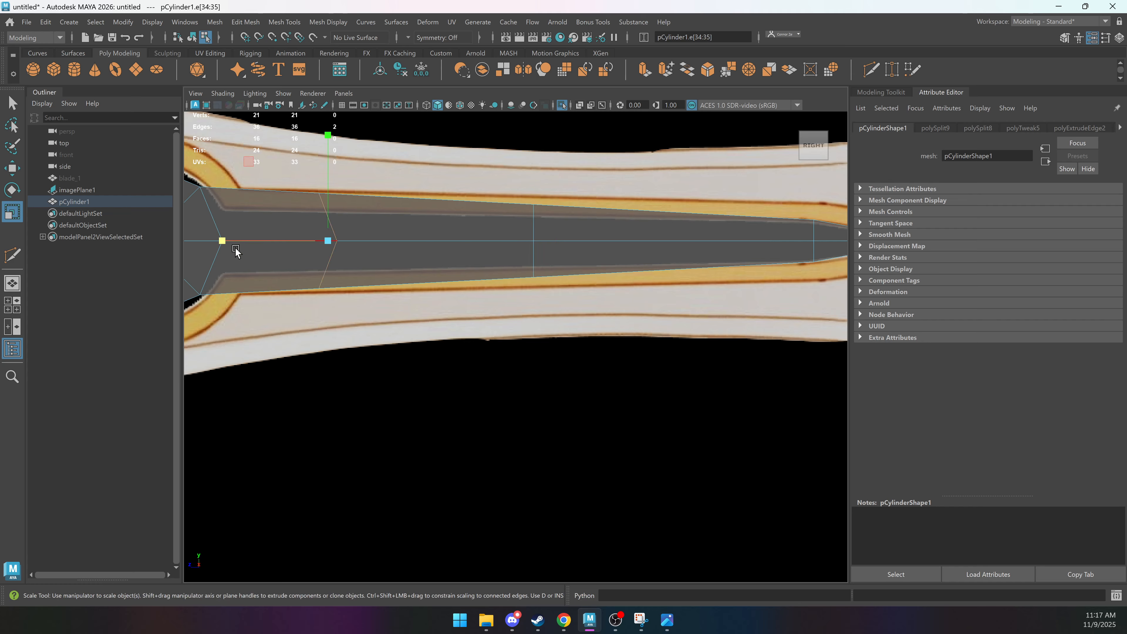
drag(235, 248, 400, 252)
Scale the two straightened edge loops vertically so the strip's sides follow the slot's inner edges.
drag(327, 135, 330, 179)
double_click(534, 226)
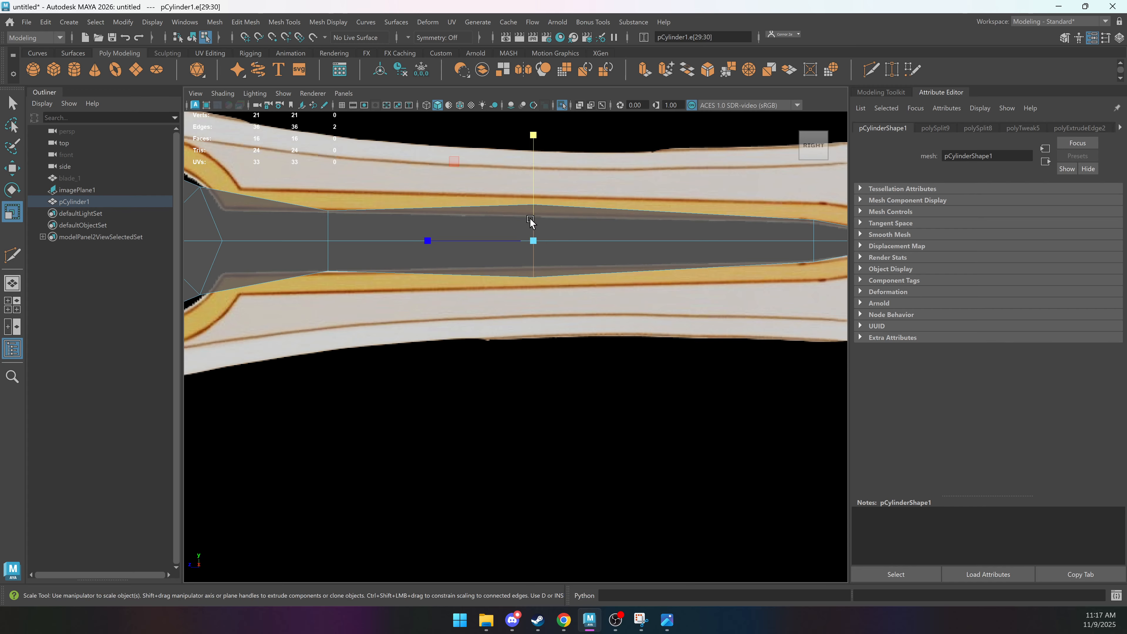
key(q)
double_click(536, 221)
key(r)
drag(534, 135, 536, 166)
Insert an edge loop across the strip just beside the octagon, where the slot meets the circular opening.
alt+middle_drag(369, 223, 688, 223)
alt+right_drag(547, 219, 569, 215)
alt+middle_drag(551, 215, 491, 275)
alt+right_drag(490, 274, 554, 224)
alt+middle_drag(553, 224, 560, 273)
right_drag(516, 247, 533, 222)
key(y)
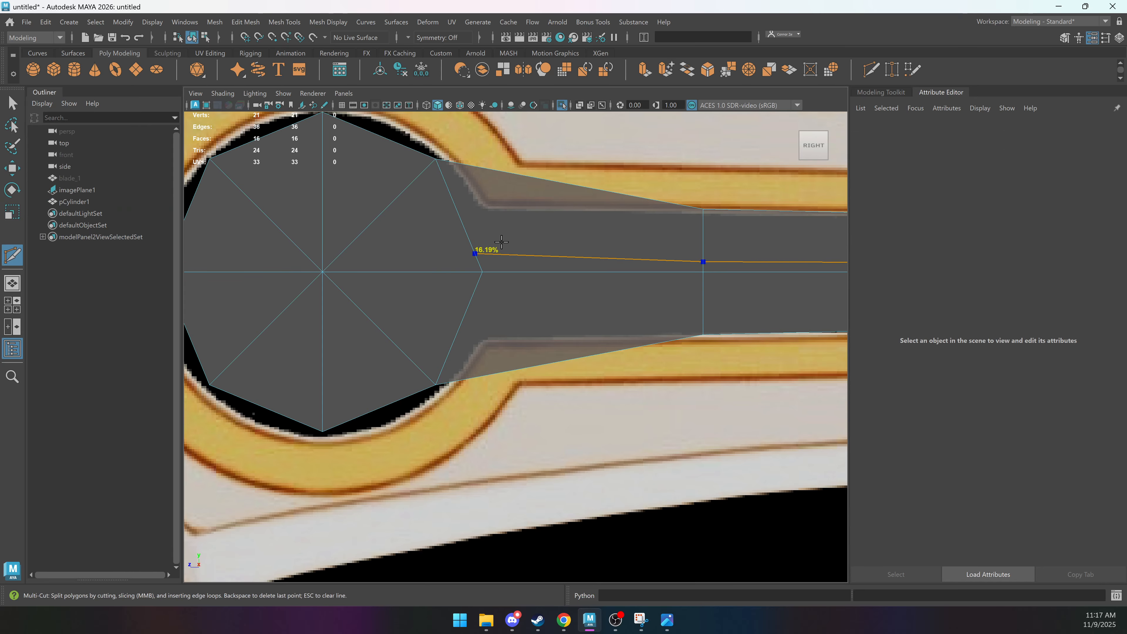
click(435, 160)
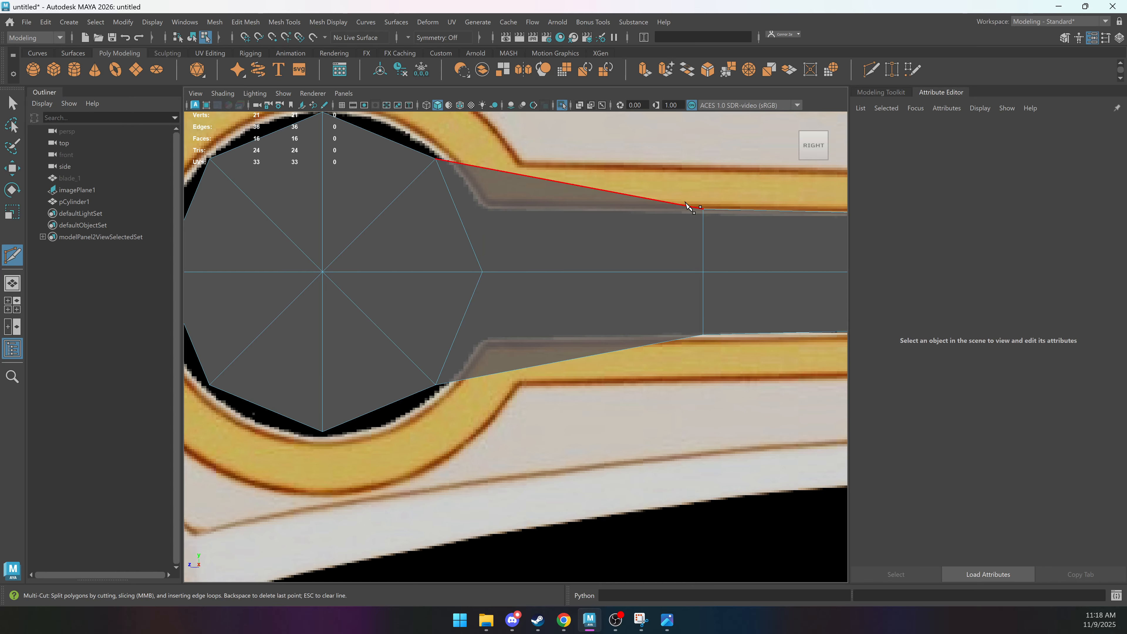
ctrl+click(509, 272)
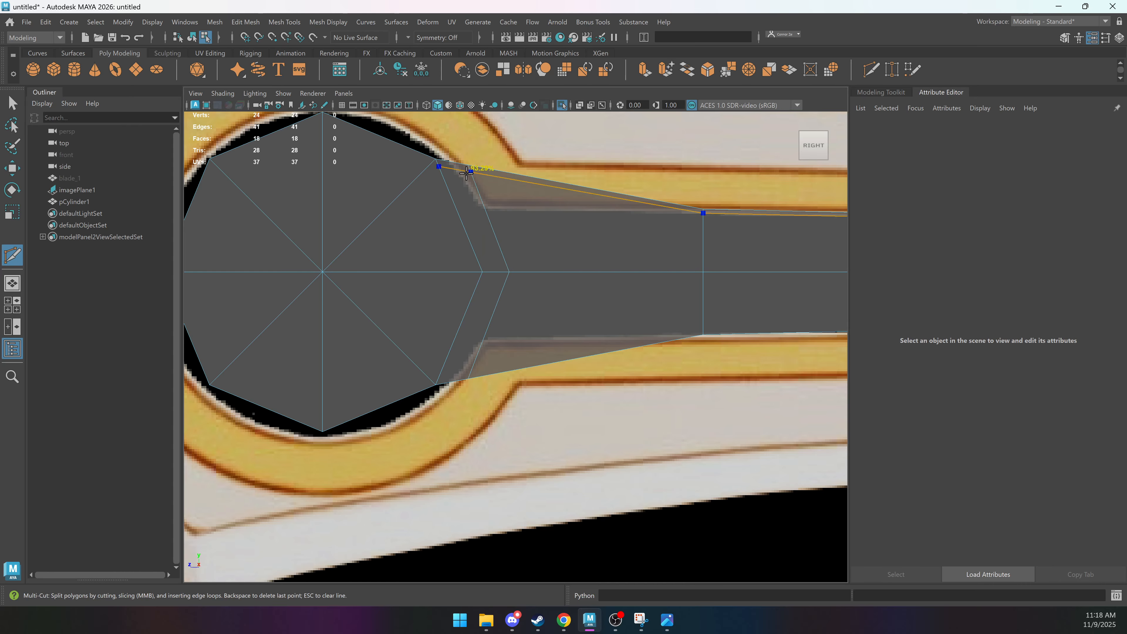
Scale the new loop's upper and lower vertices vertically toward the center line to fit the slot's inner corners.
key(q)
click(468, 167)
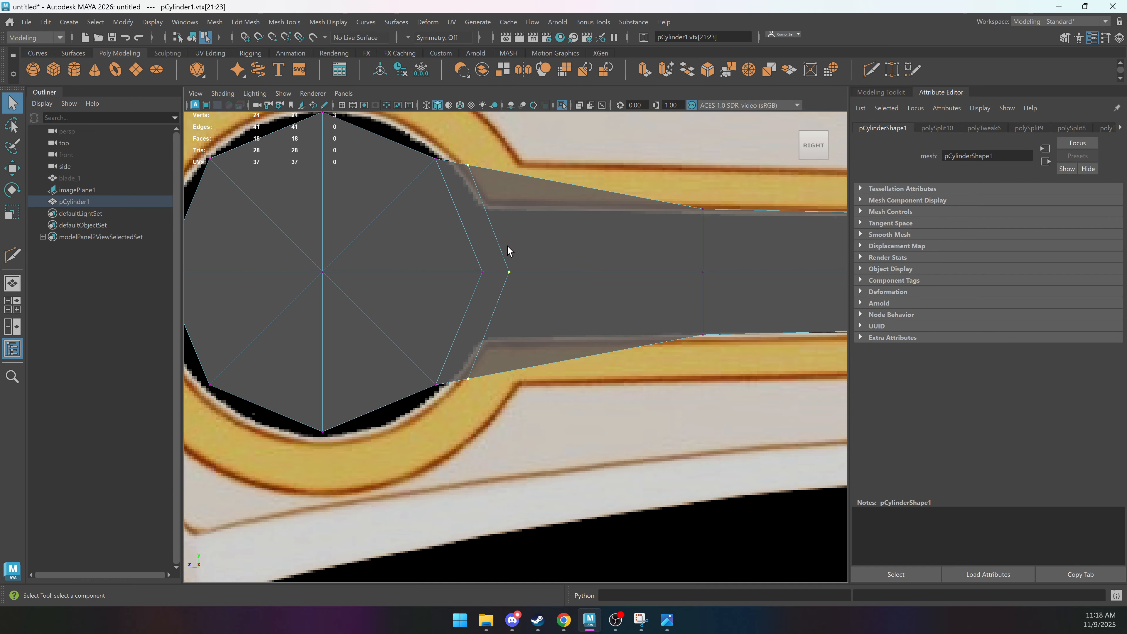
key(r)
drag(469, 168, 477, 205)
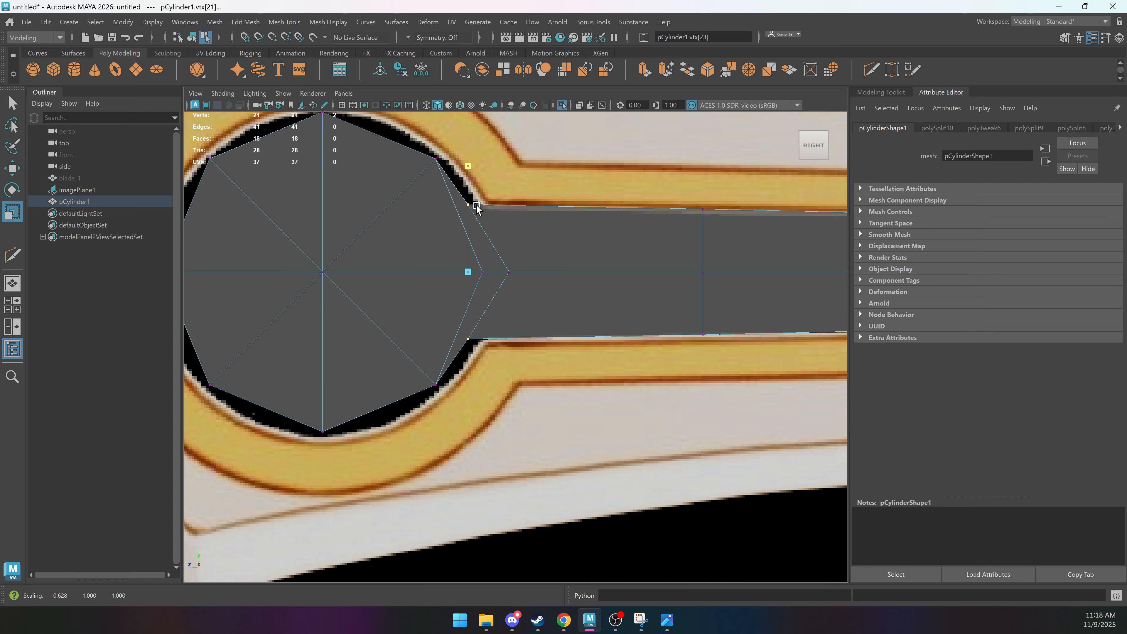
key(w)
key(ctrl+z)
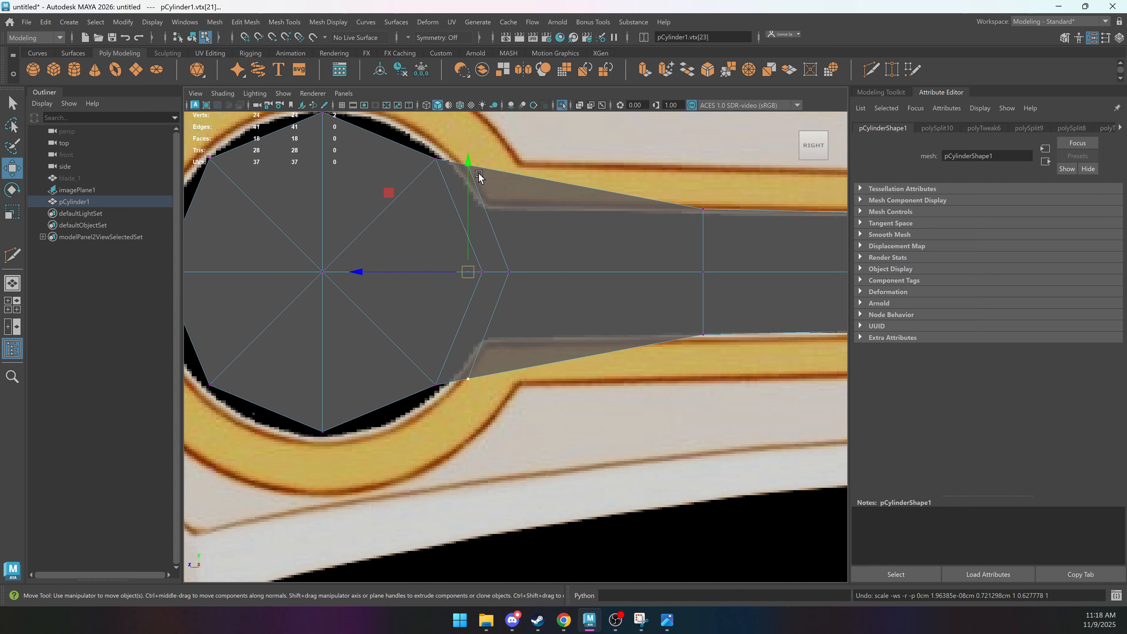
key(r)
drag(469, 168, 457, 216)
key(w)
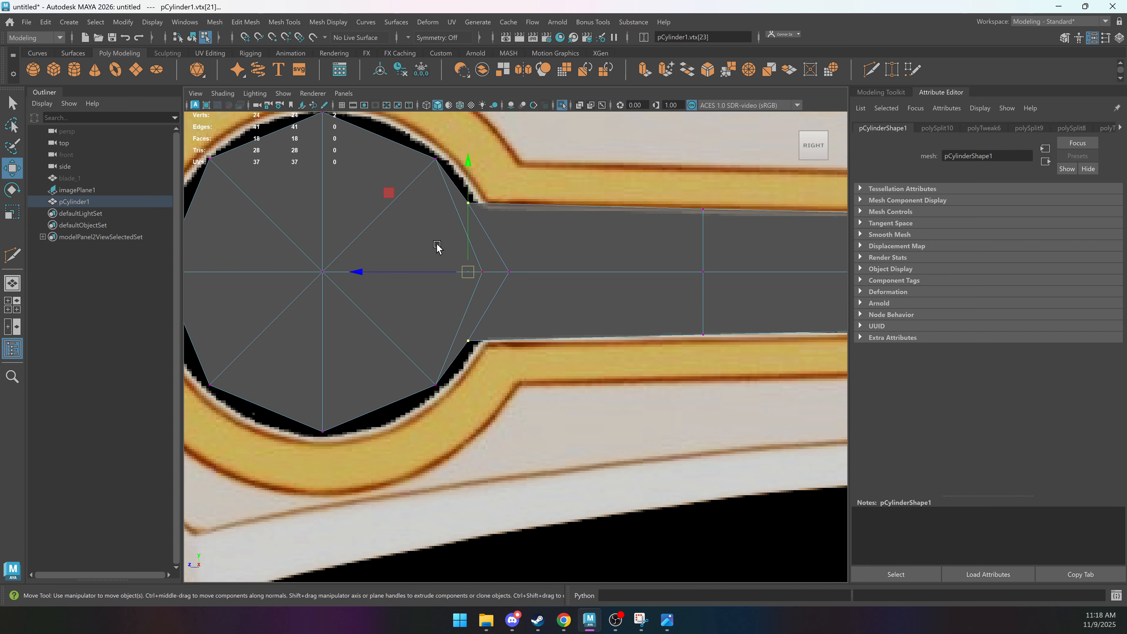
Slide the new loop's outer vertices along Z onto the slot's corners and straighten both neighbouring loops by moving their centerline vertices.
drag(363, 277, 381, 278)
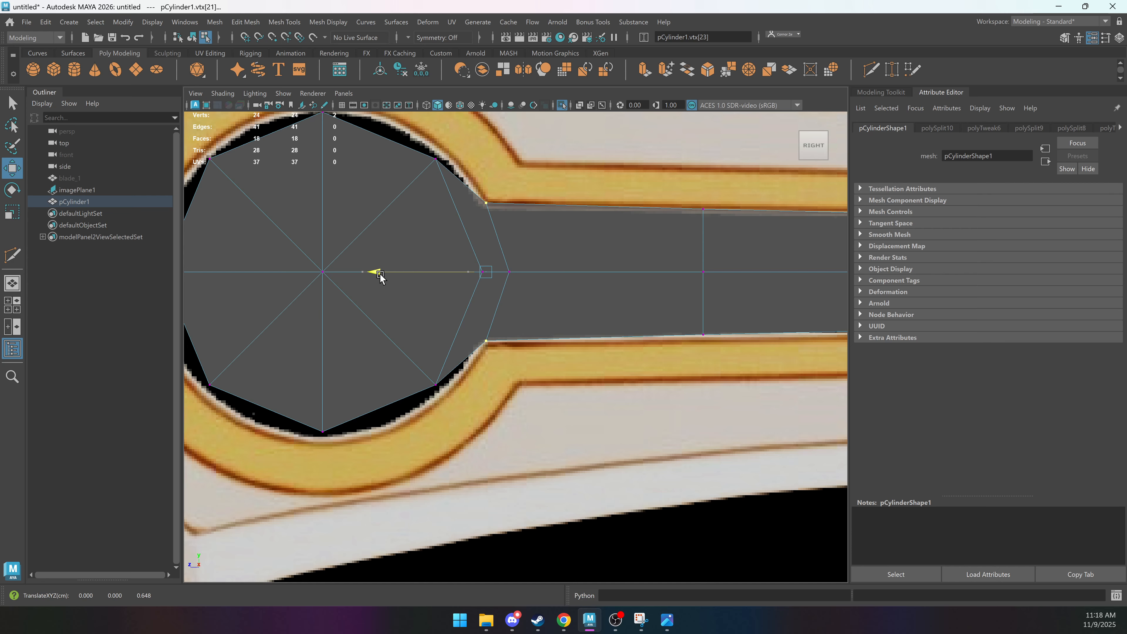
key(q)
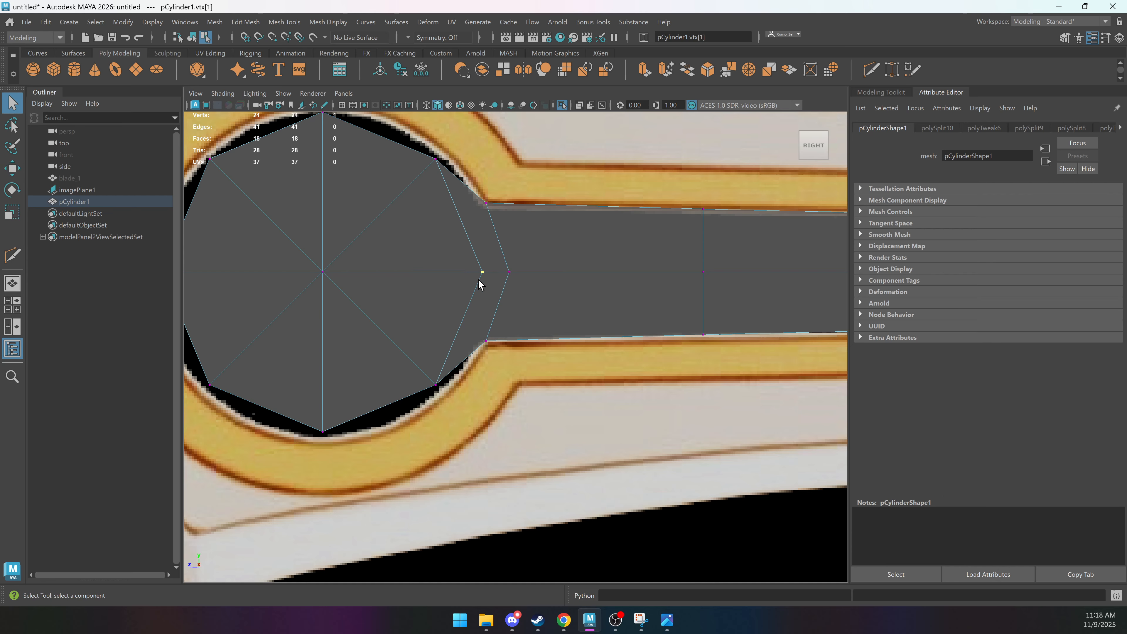
key(w)
drag(372, 271, 326, 271)
click(509, 272)
drag(512, 277, 488, 277)
scroll(515, 306, down, 5)
key(q)
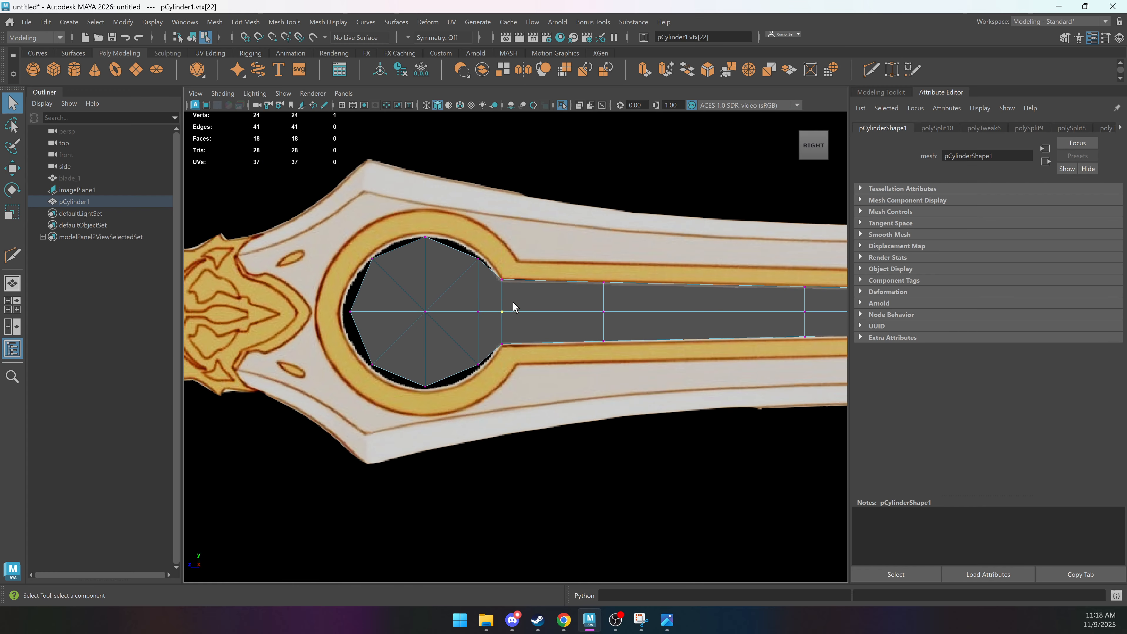
key(F8)
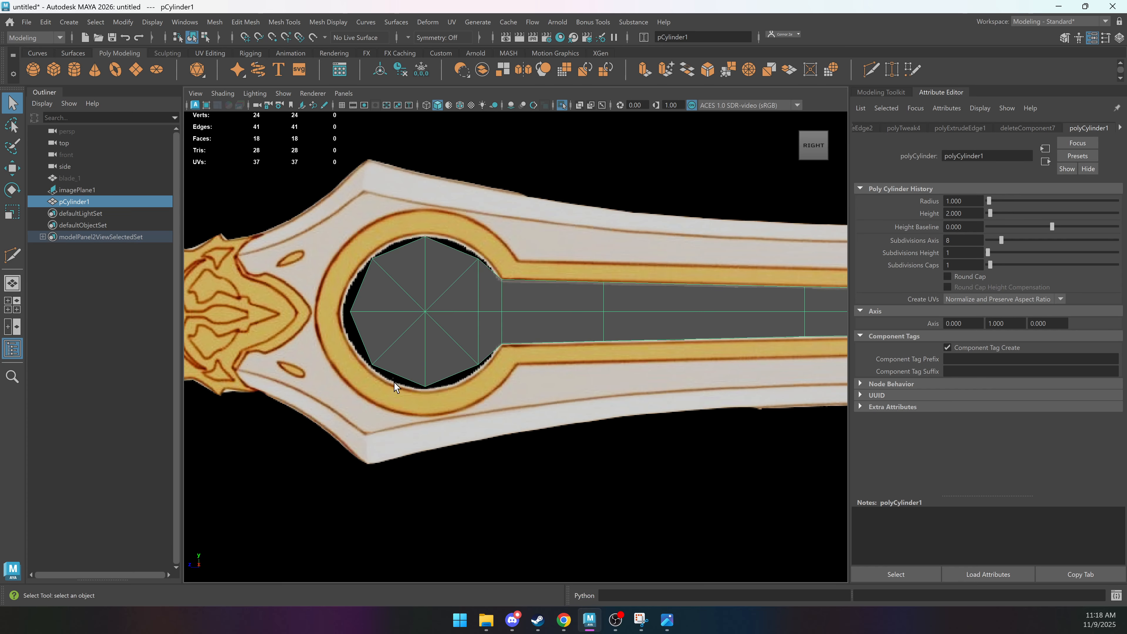
Try deleting the octagon's lower vertical spoke edge, and undo the deletion.
alt+middle_drag(413, 294, 539, 280)
scroll(576, 295, up, 5)
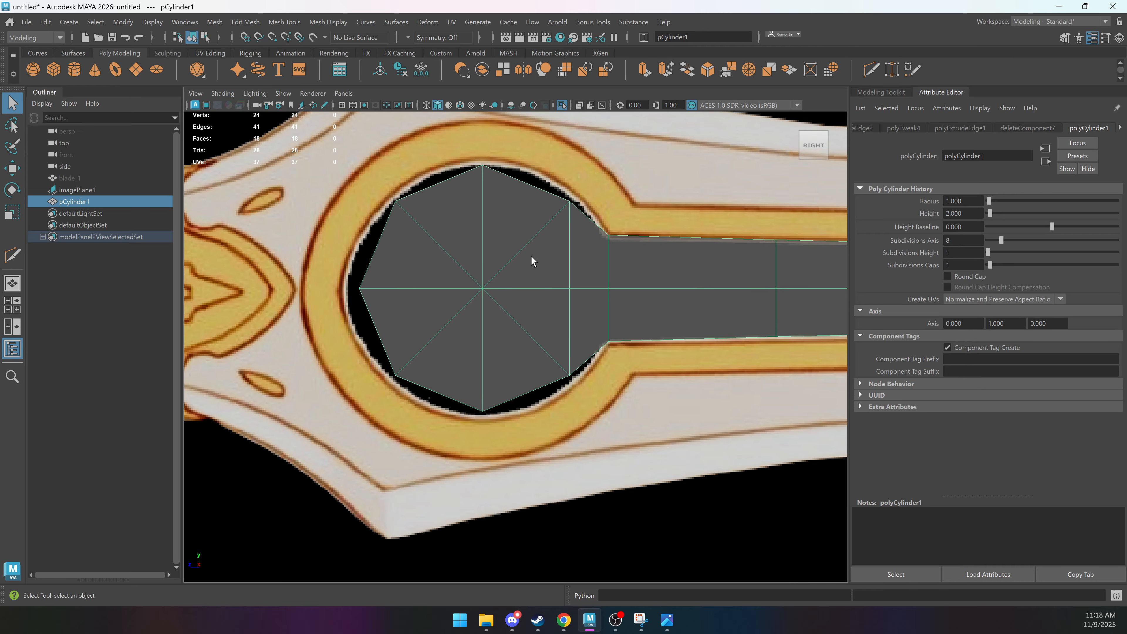
key(F10)
drag(496, 279, 479, 310)
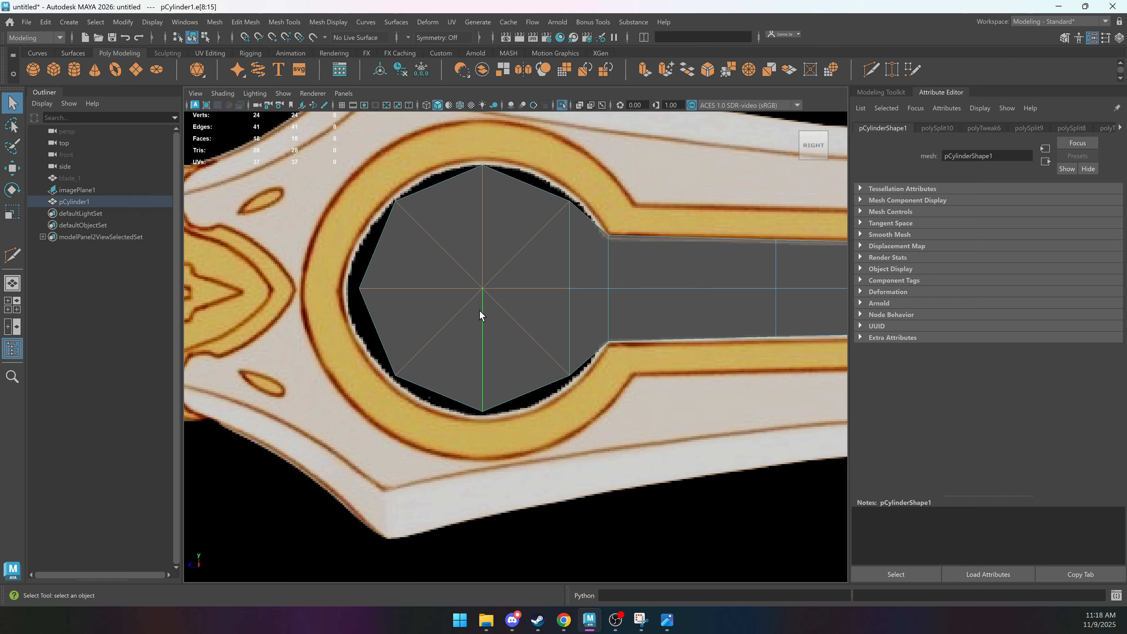
key(Delete)
key(ctrl+z)
alt+middle_drag(480, 237, 328, 213)
scroll(515, 250, up, 1)
alt+middle_drag(514, 242, 235, 223)
scroll(509, 242, down, 4)
scroll(509, 242, down, 2)
alt+middle_drag(559, 251, 637, 241)
alt+middle_drag(407, 269, 603, 259)
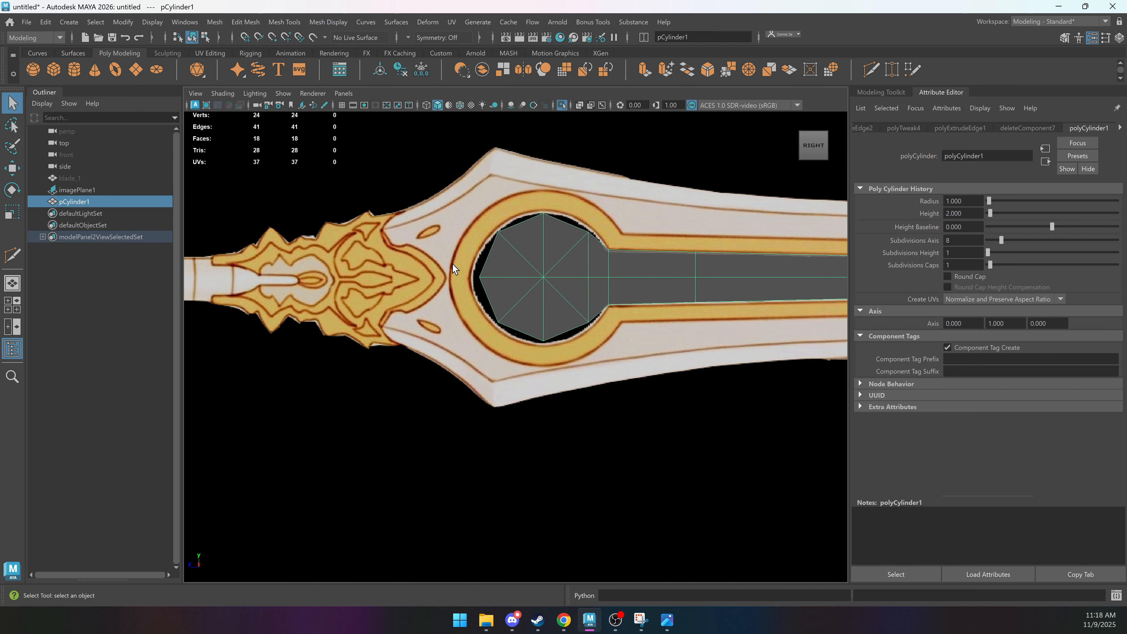
Try cutting an edge with Multi-Cut from the octagon's center to its upper-left rim edge.
alt+right_drag(453, 264, 637, 255)
alt+middle_drag(533, 215, 505, 247)
shift+right_drag(491, 235, 417, 237)
click(429, 267)
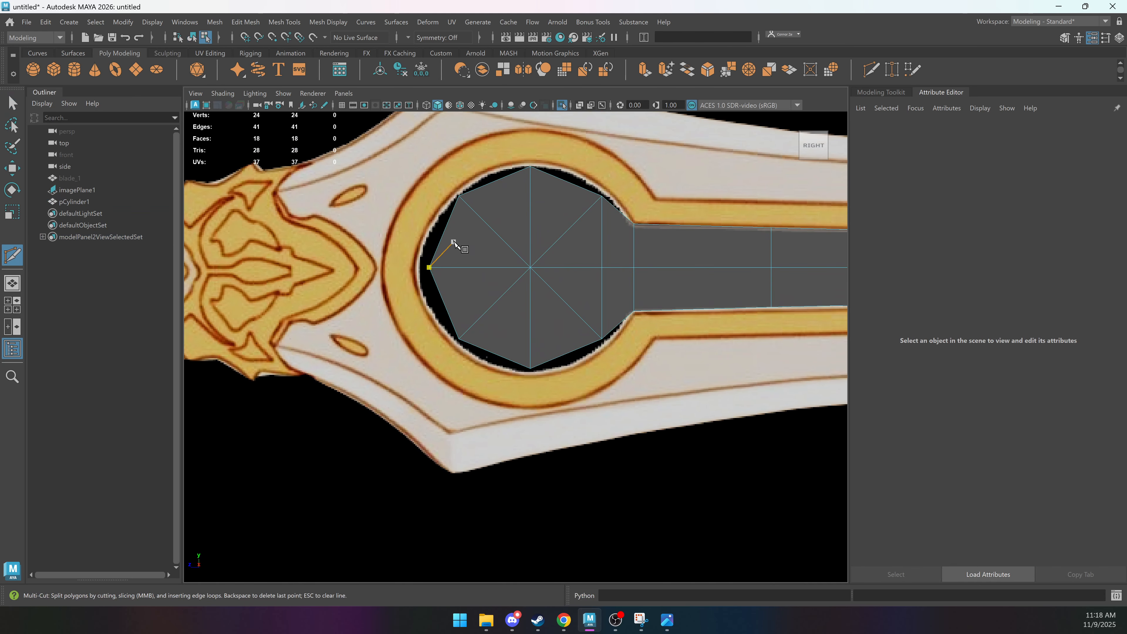
click(444, 232)
key(Escape)
click(530, 267)
click(444, 232)
Try moving the new rim vertex outward onto the circular opening, and undo the move and the cut.
key(q)
click(445, 232)
key(w)
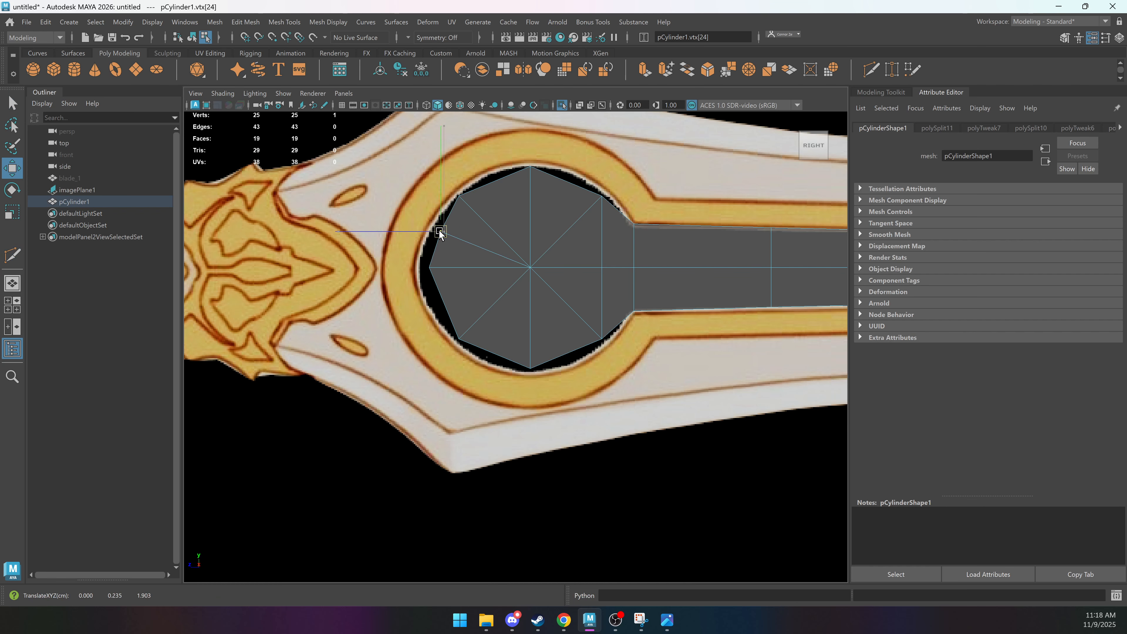
drag(443, 232, 433, 230)
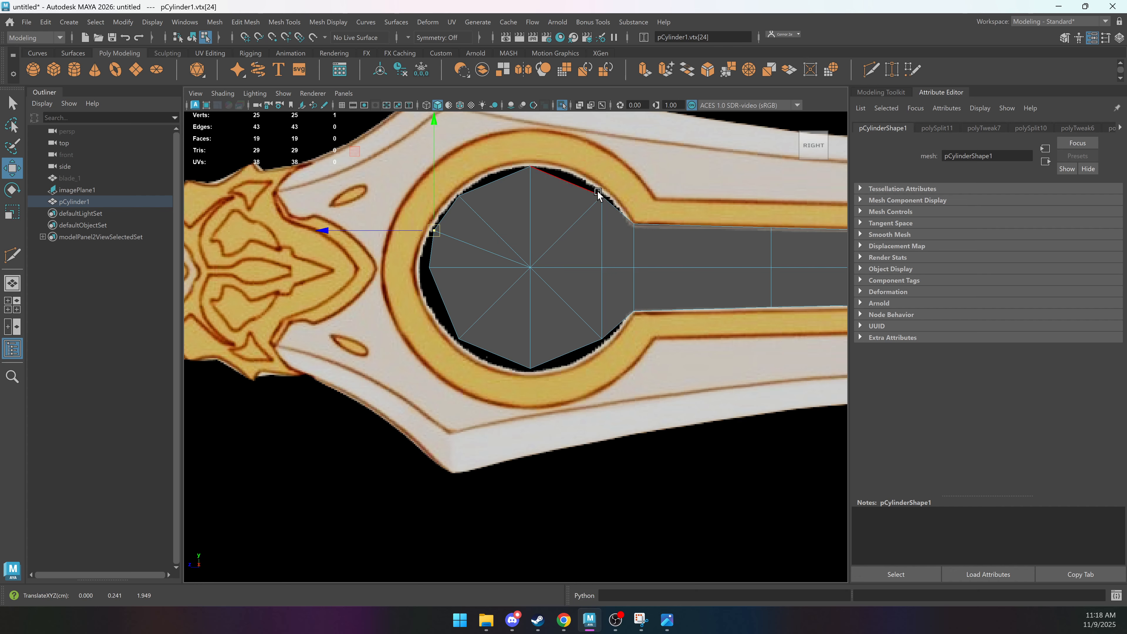
key(ctrl+z)
key(ctrl+z)
key(ctrl+z)
key(q)
key(F8)
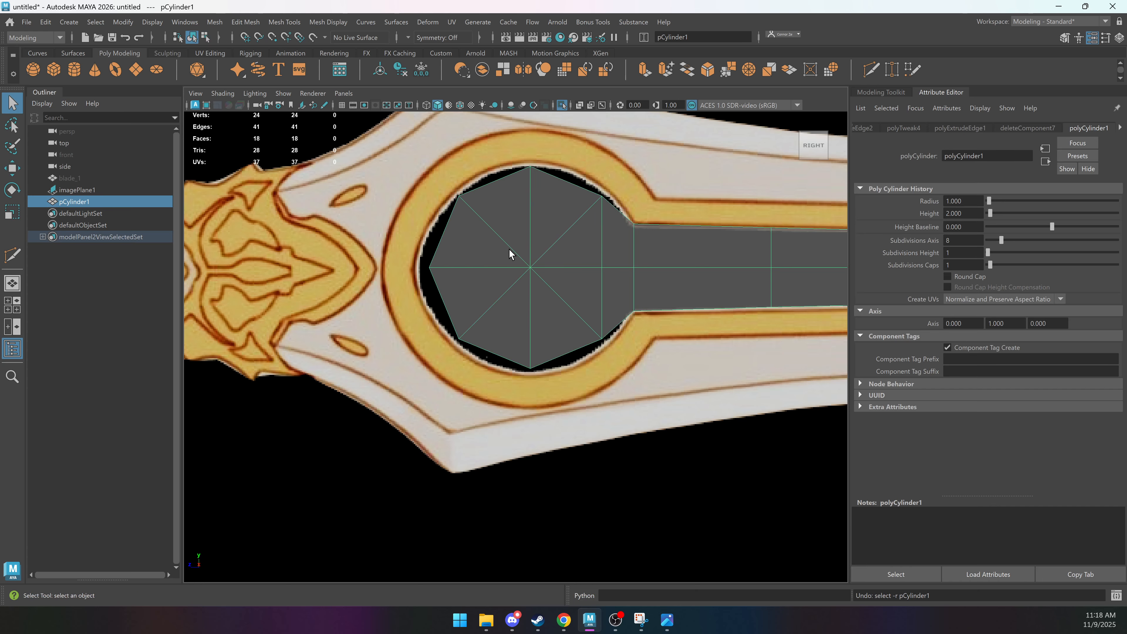
Select the complete outer border edge loop of the octagon and strip mesh.
alt+middle_drag(591, 267, 344, 287)
scroll(440, 272, down, 5)
alt+middle_drag(443, 289, 386, 253)
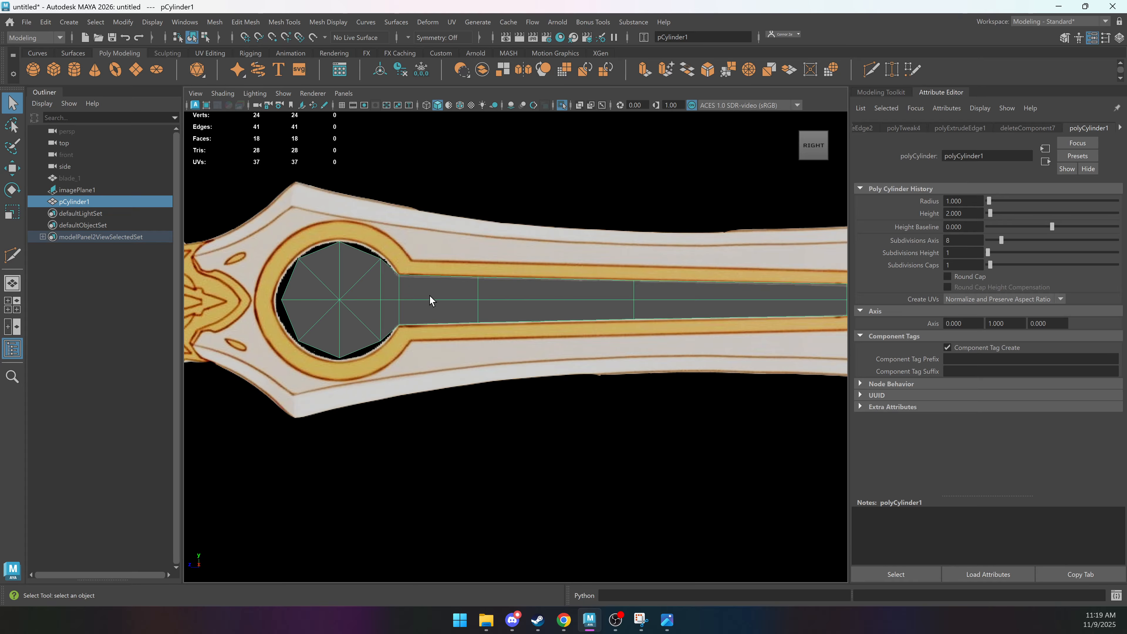
alt+middle_drag(548, 280, 302, 284)
alt+middle_drag(678, 277, 557, 277)
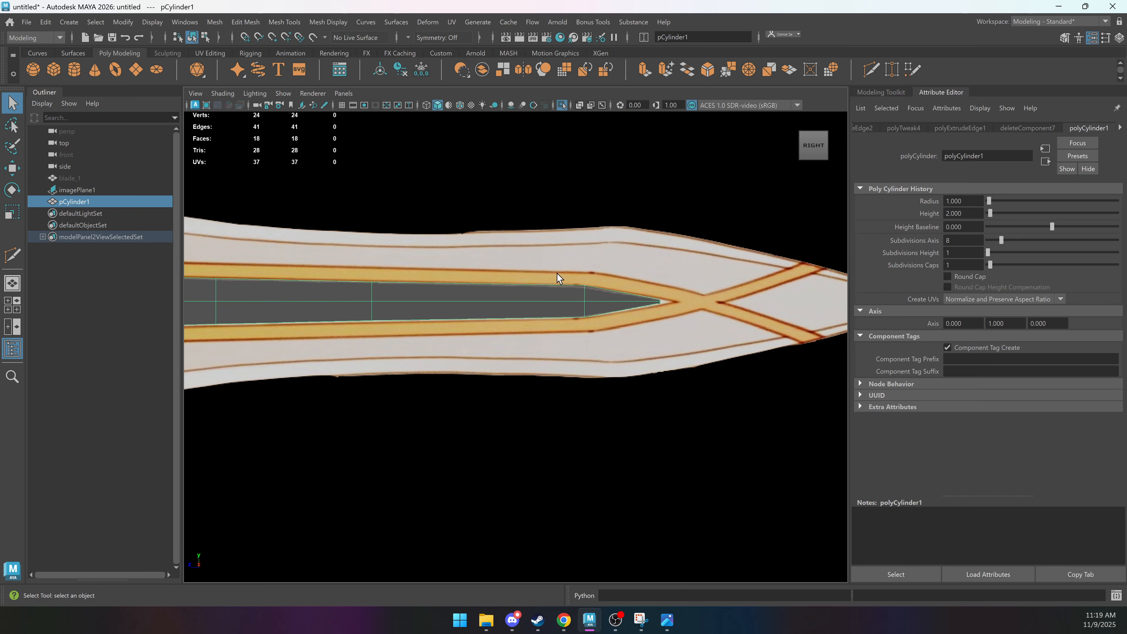
right_drag(548, 310, 524, 287)
double_click(525, 286)
alt+middle_drag(390, 278, 705, 242)
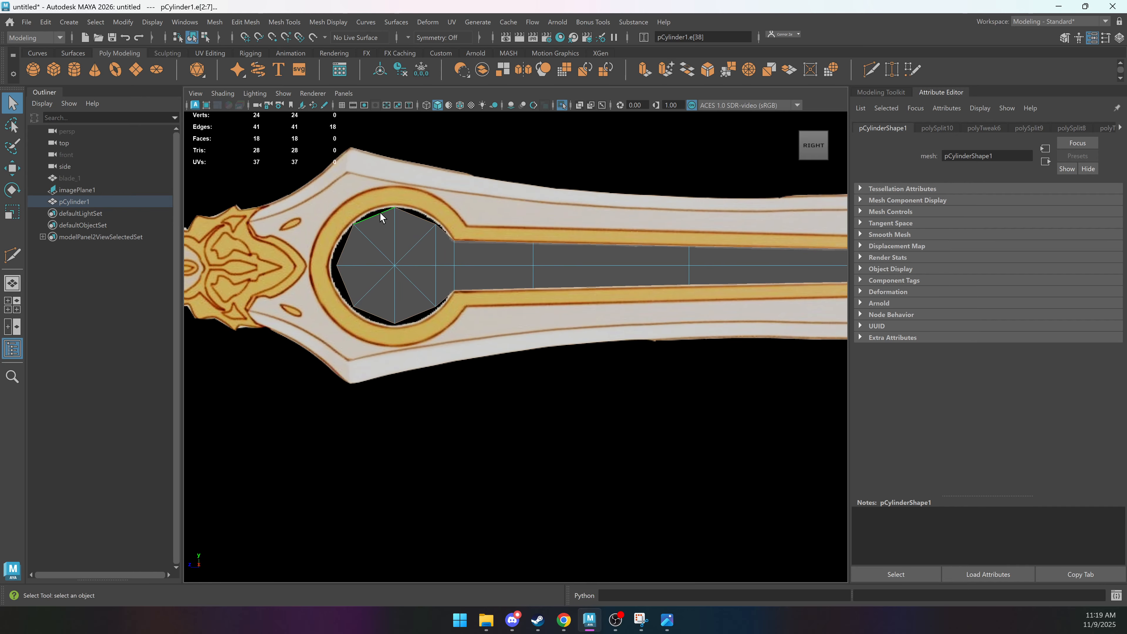
alt+right_drag(355, 219, 448, 221)
Extrude the selected border edges in the perspective view with an offset of about 0.215.
key(space)
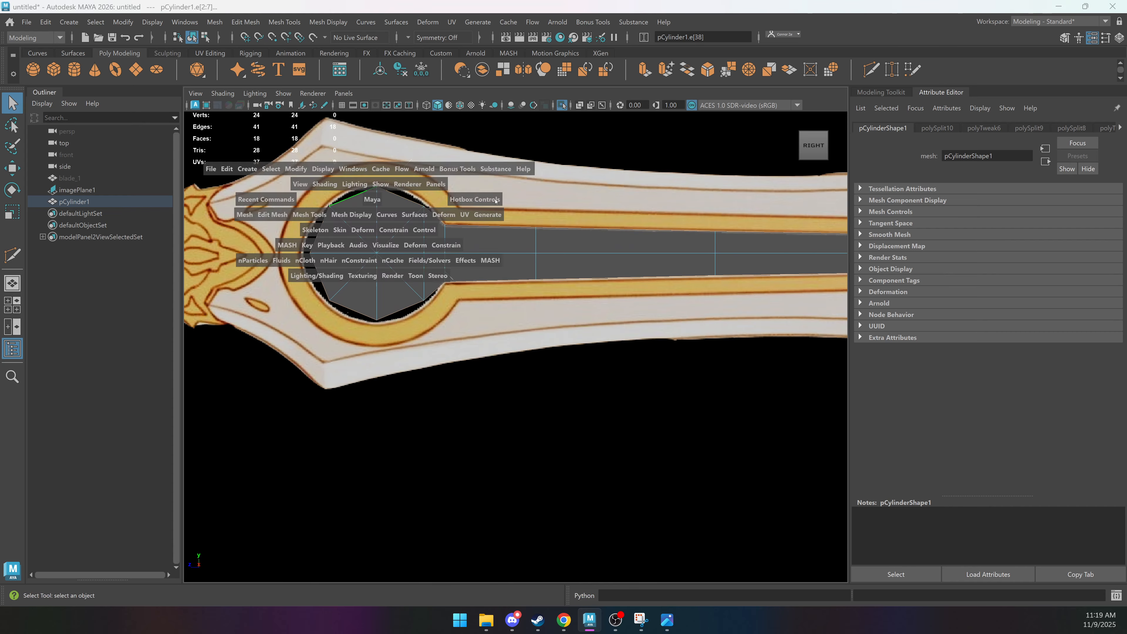
key(space)
alt+drag(554, 306, 481, 305)
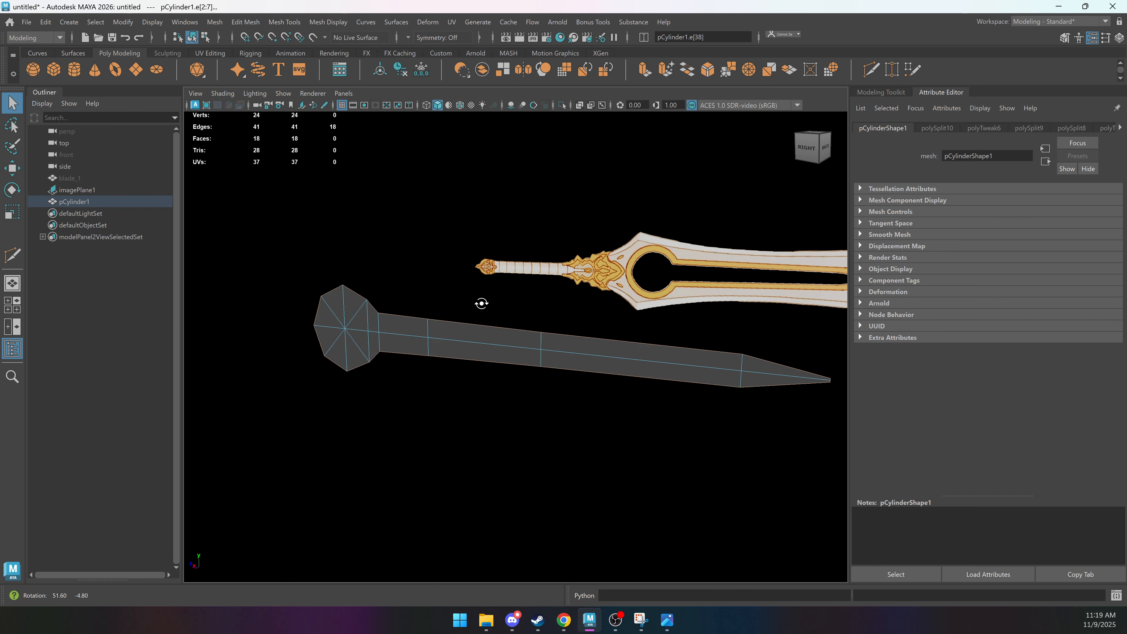
key(w)
shift+right_drag(472, 242, 484, 227)
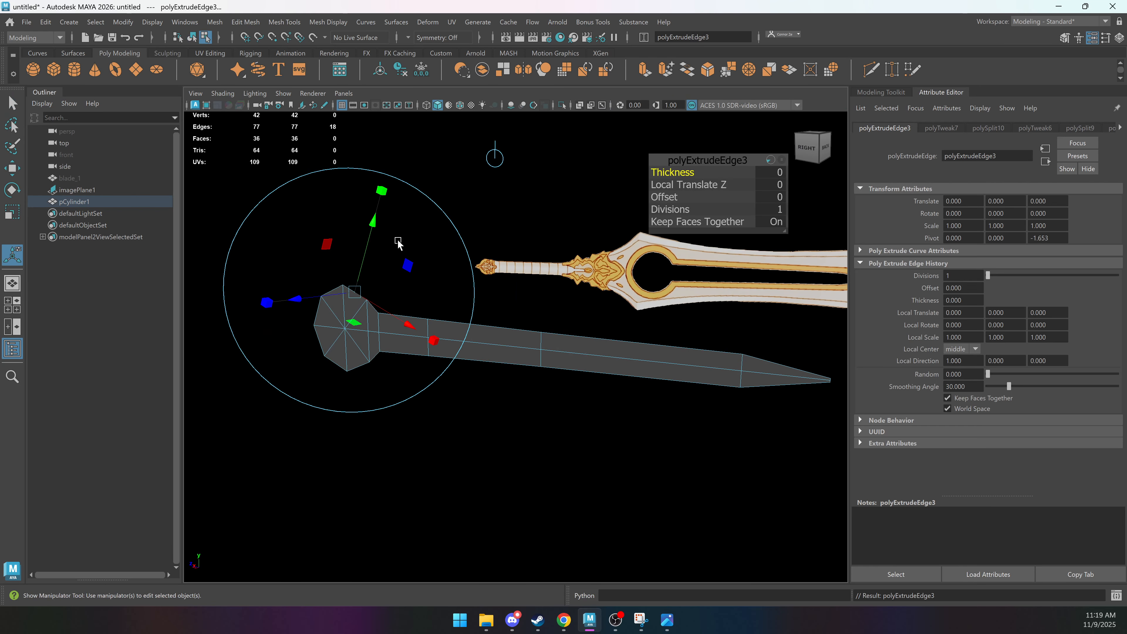
drag(668, 169, 730, 196)
key(ctrl+z)
Increase the edge extrusion's offset to 0.252 in the side view, checking it against the gold trim at the circle and tip.
key(space)
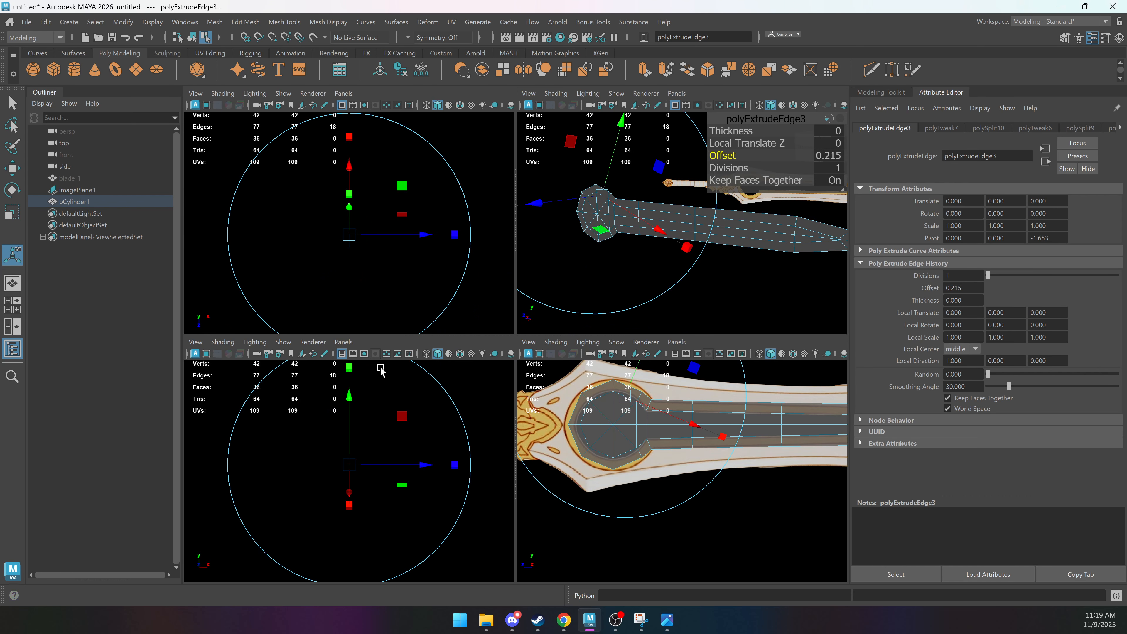
key(space)
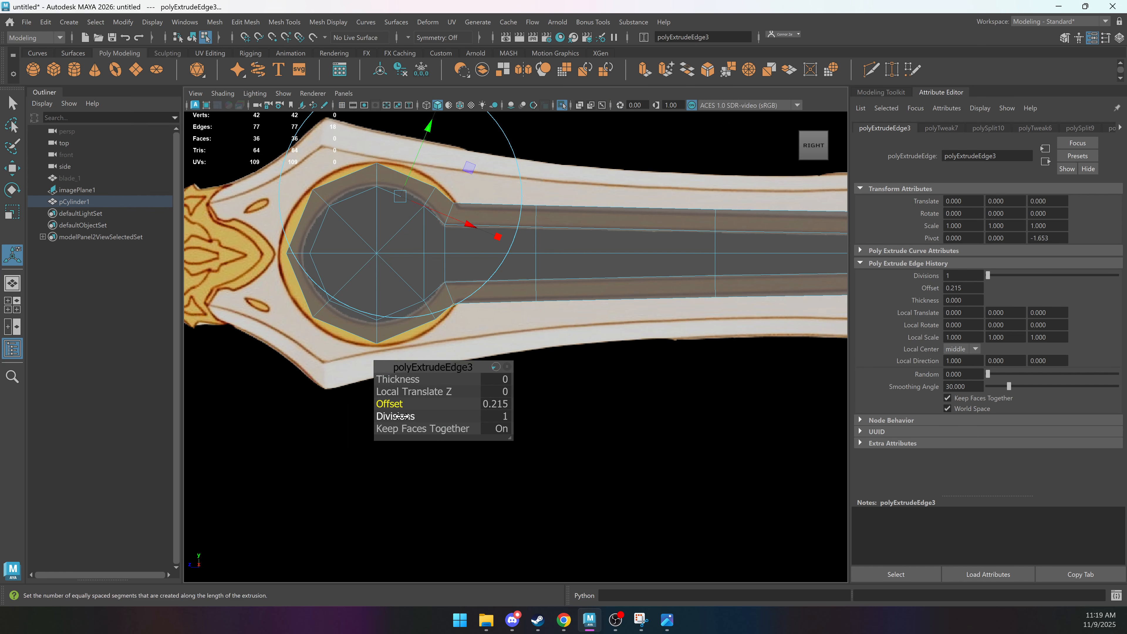
drag(398, 407, 403, 398)
alt+middle_drag(559, 319, 339, 248)
alt+middle_drag(547, 225, 508, 245)
alt+right_drag(509, 244, 697, 243)
key(q)
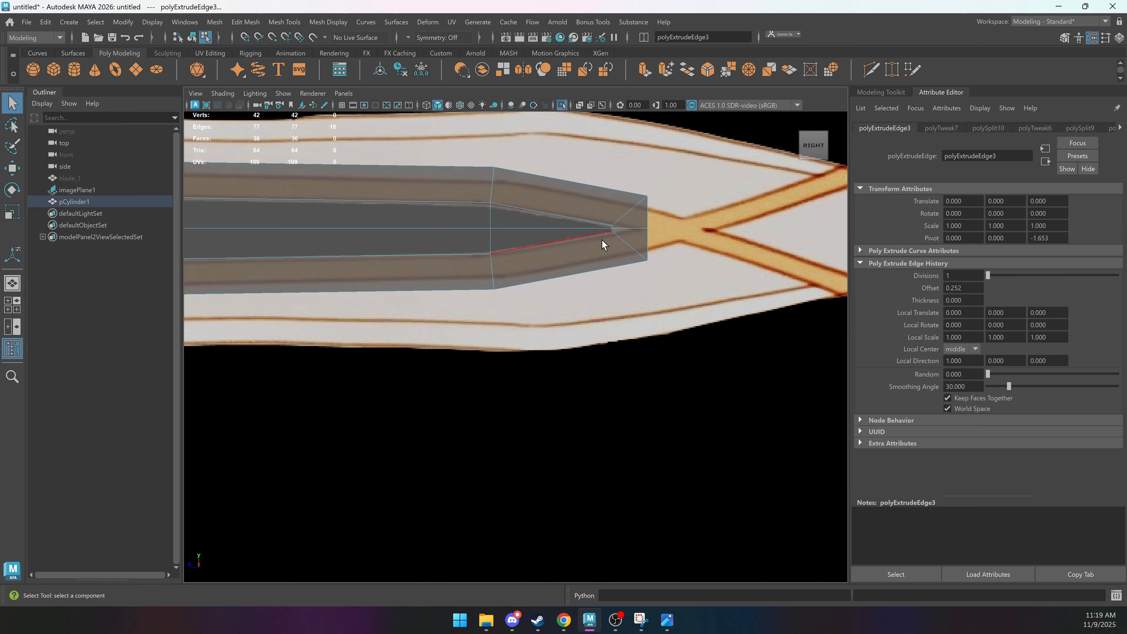
Enable topological symmetry on the mesh, using its horizontal centerline edge as the symmetry edge.
key(F8)
alt+middle_drag(543, 205, 544, 224)
right_drag(535, 220, 492, 209)
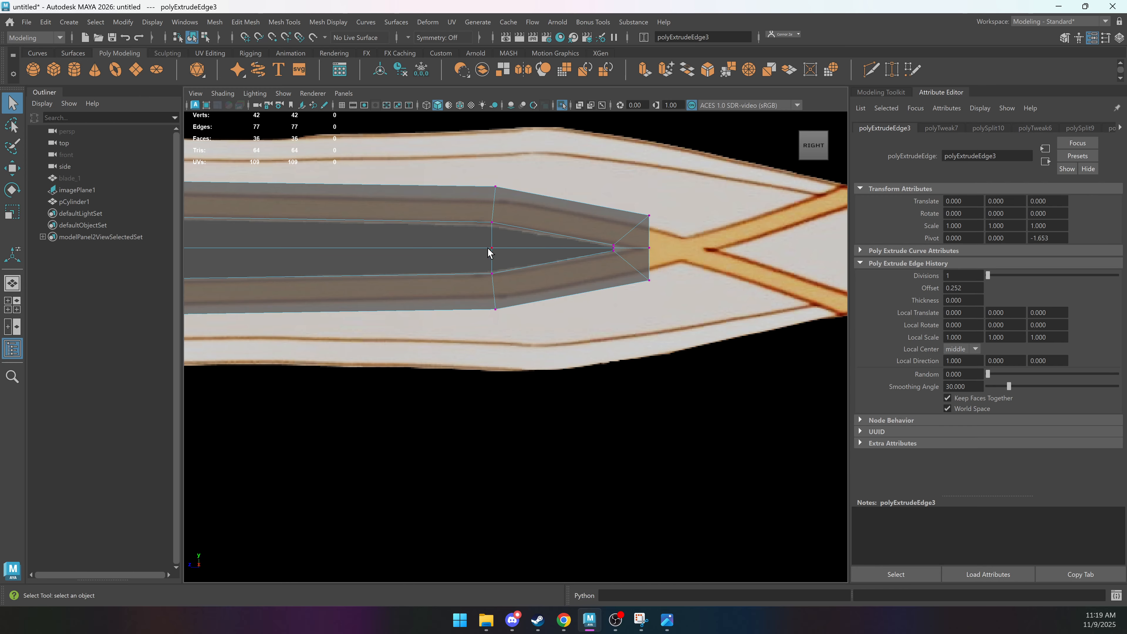
key(F8)
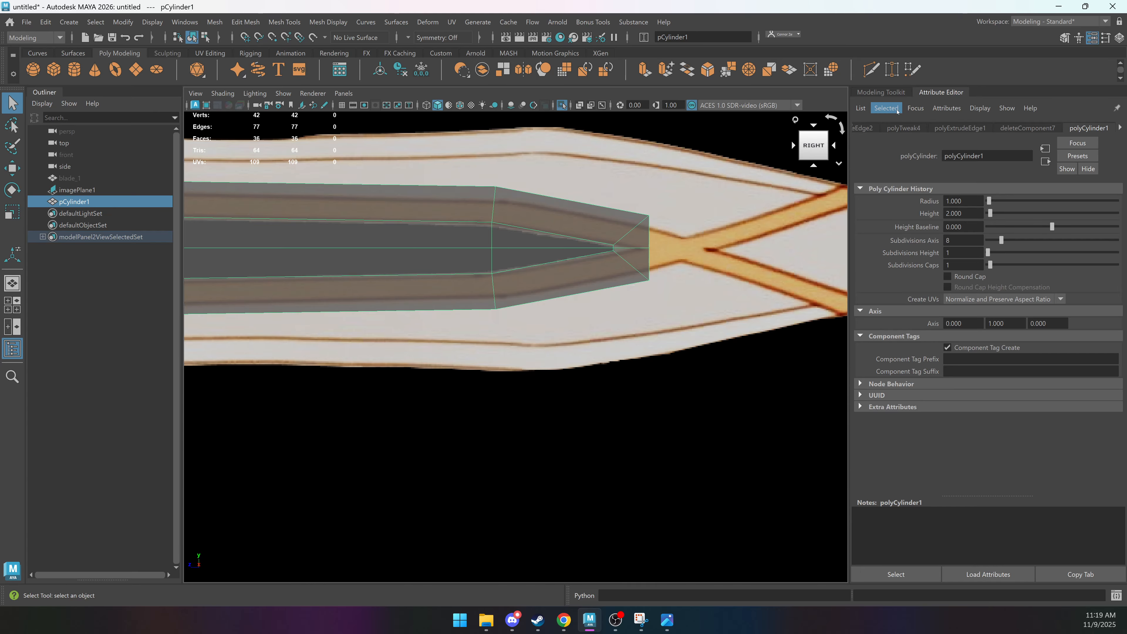
click(881, 92)
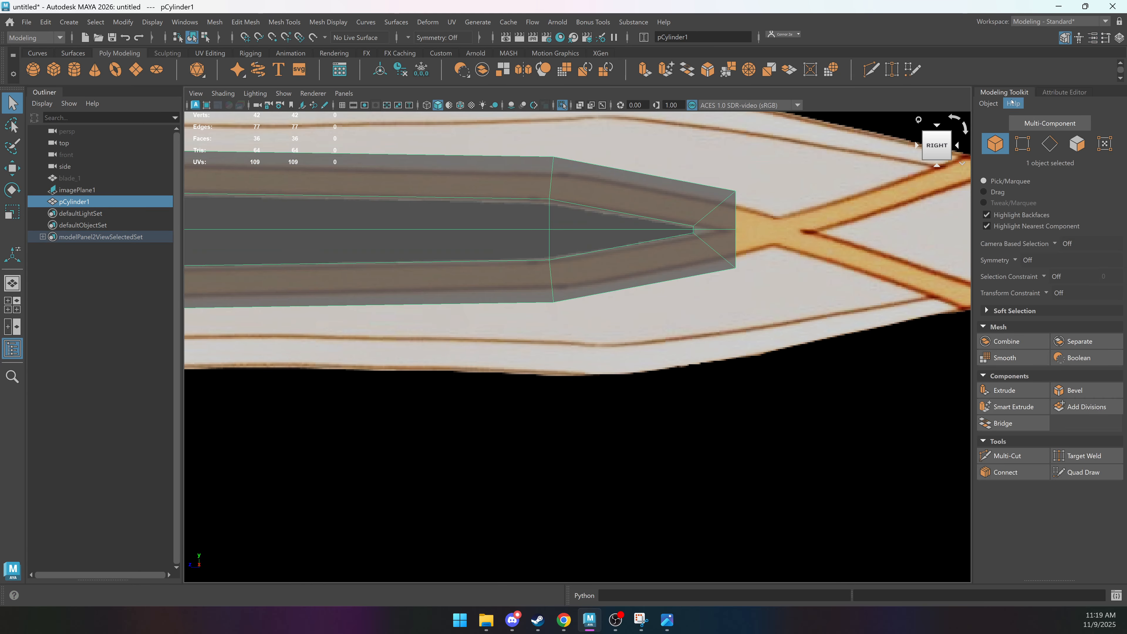
click(1016, 261)
click(1045, 349)
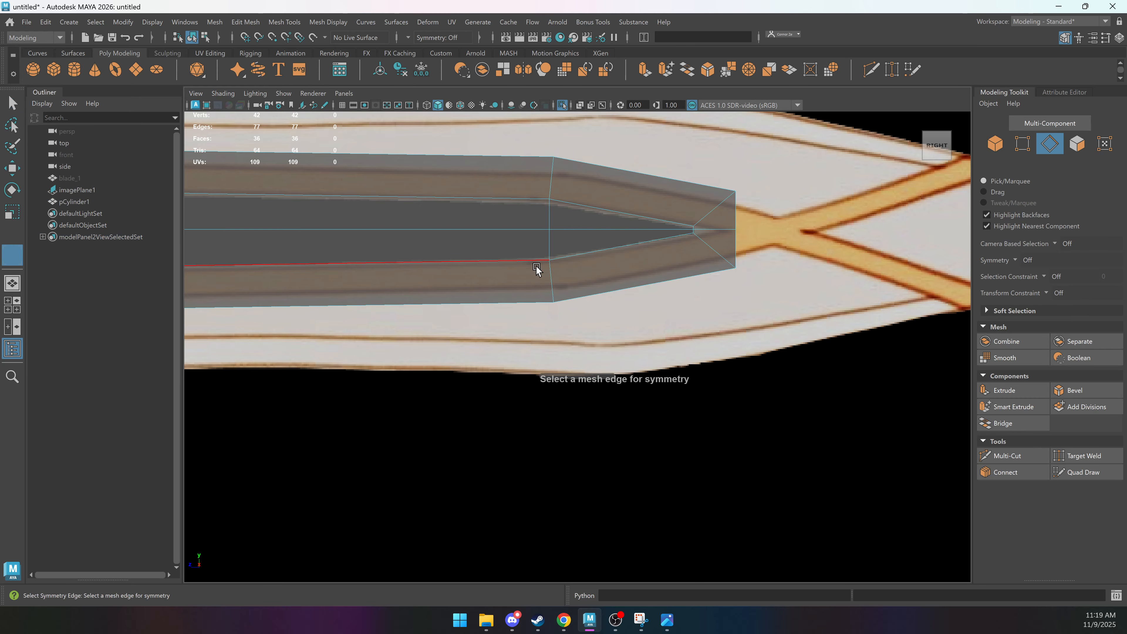
click(482, 237)
Move the outer border's vertex pair where the taper begins inward onto the gold trim's outer corners.
right_drag(575, 191, 551, 158)
click(552, 157)
key(w)
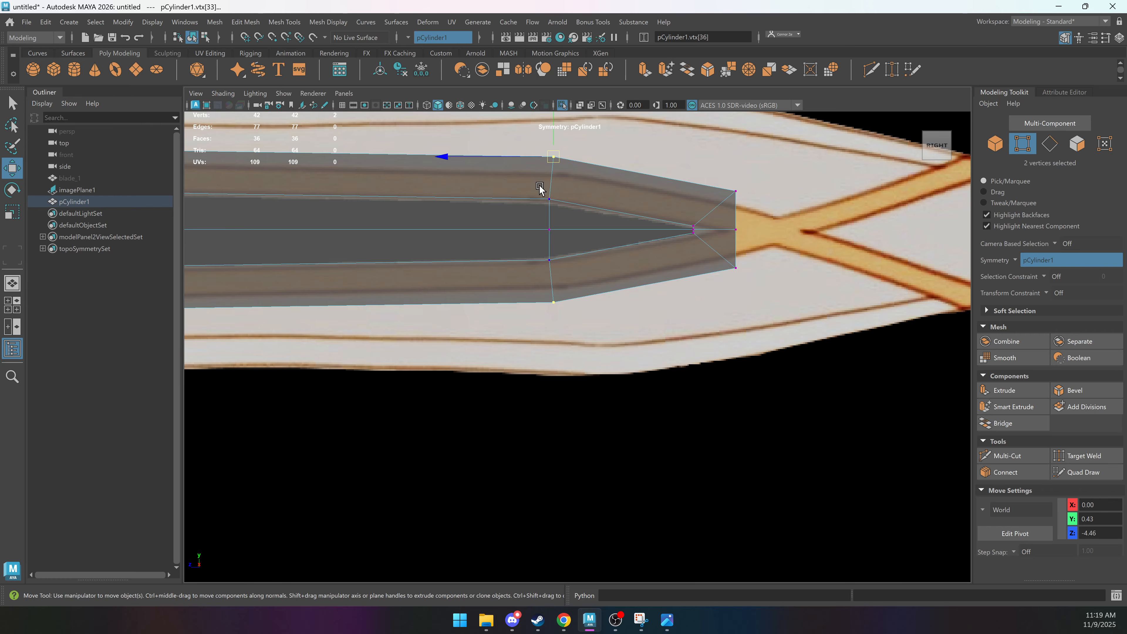
scroll(538, 184, up, 1)
drag(568, 159, 566, 185)
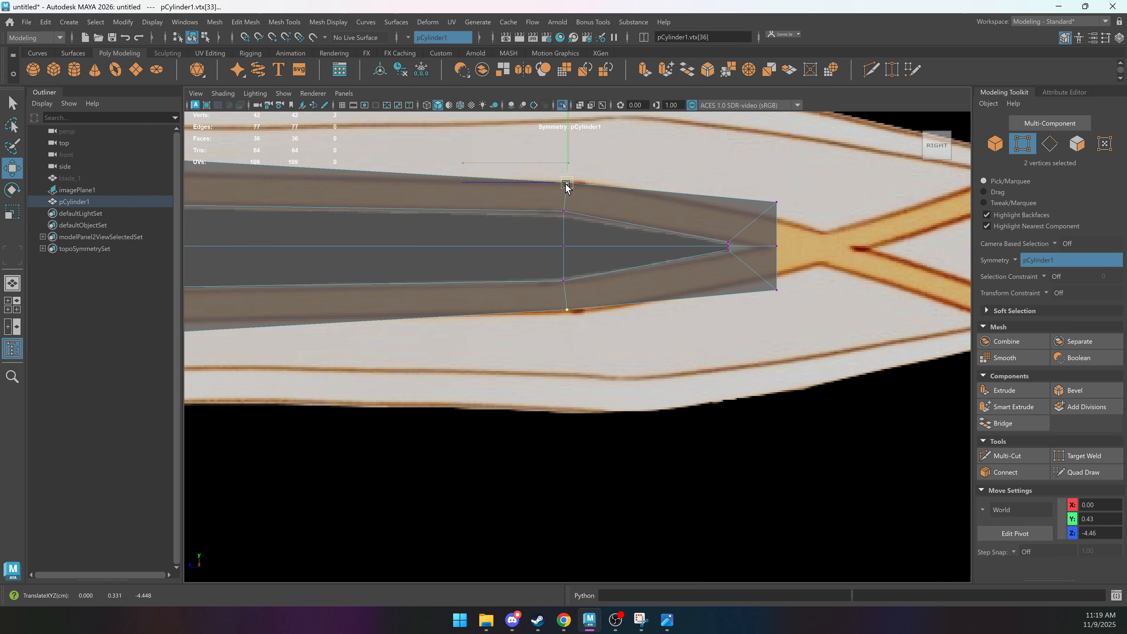
Pull the tip's outer corner vertices inward to the gold trim's edge and nudge the center tip vertex toward the slot.
click(777, 202)
drag(776, 202, 753, 212)
click(773, 247)
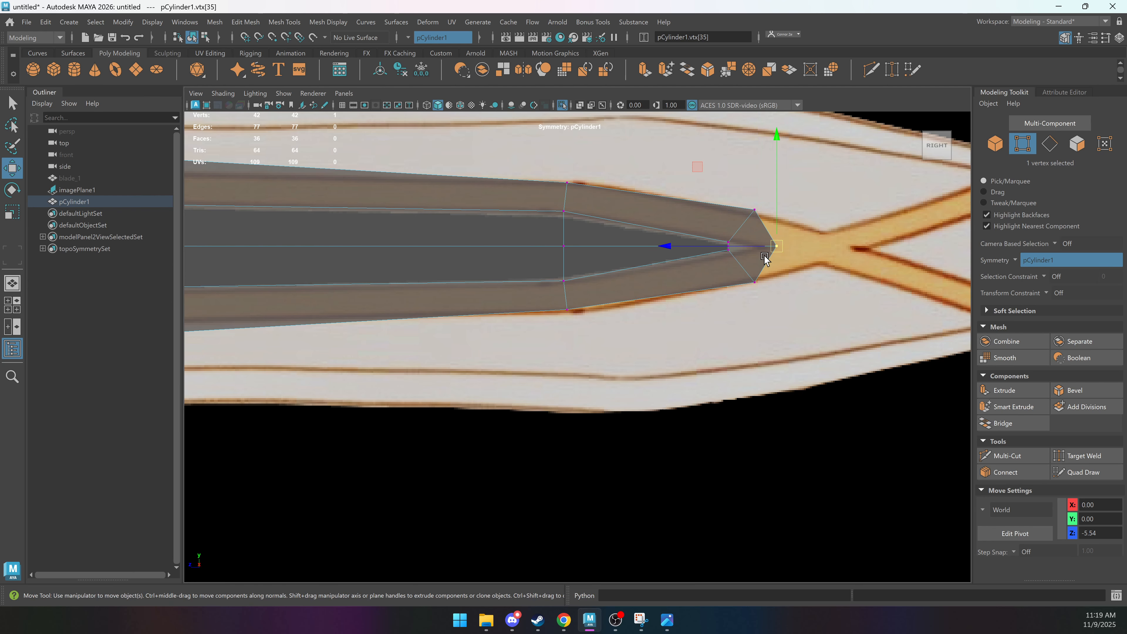
drag(747, 246, 730, 237)
Move the outer border's vertex pairs at the strip's two middle loops vertically inward to the gold trim's outer edge.
alt+middle_drag(587, 233, 881, 239)
alt+middle_drag(554, 226, 801, 257)
drag(677, 179, 601, 203)
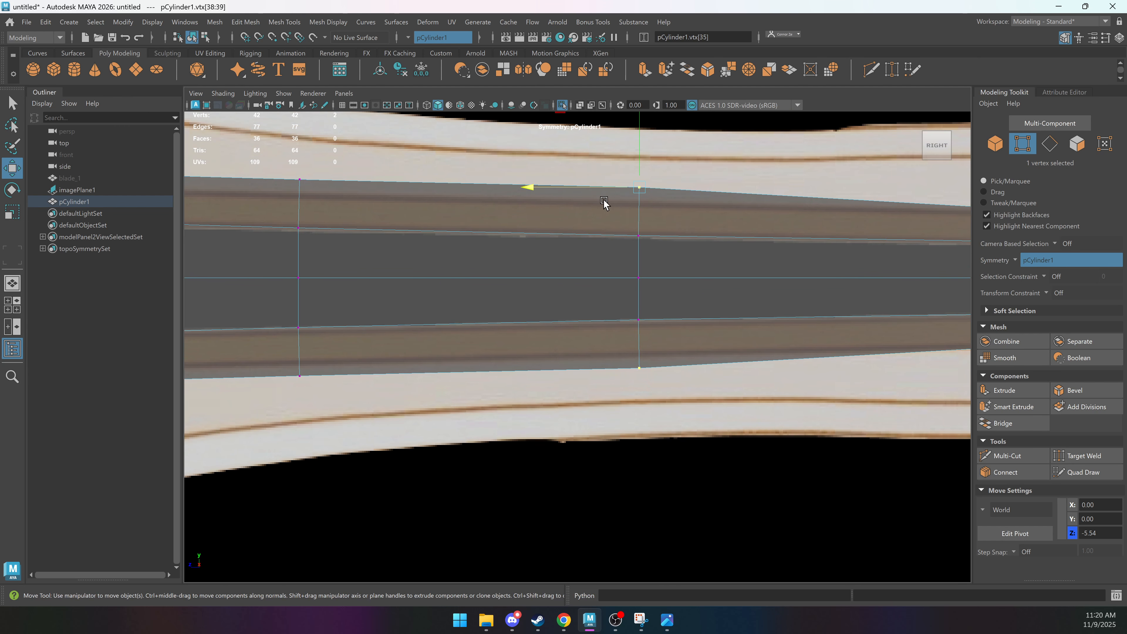
drag(651, 173, 536, 240)
drag(346, 350, 235, 405)
alt+middle_drag(346, 307, 519, 292)
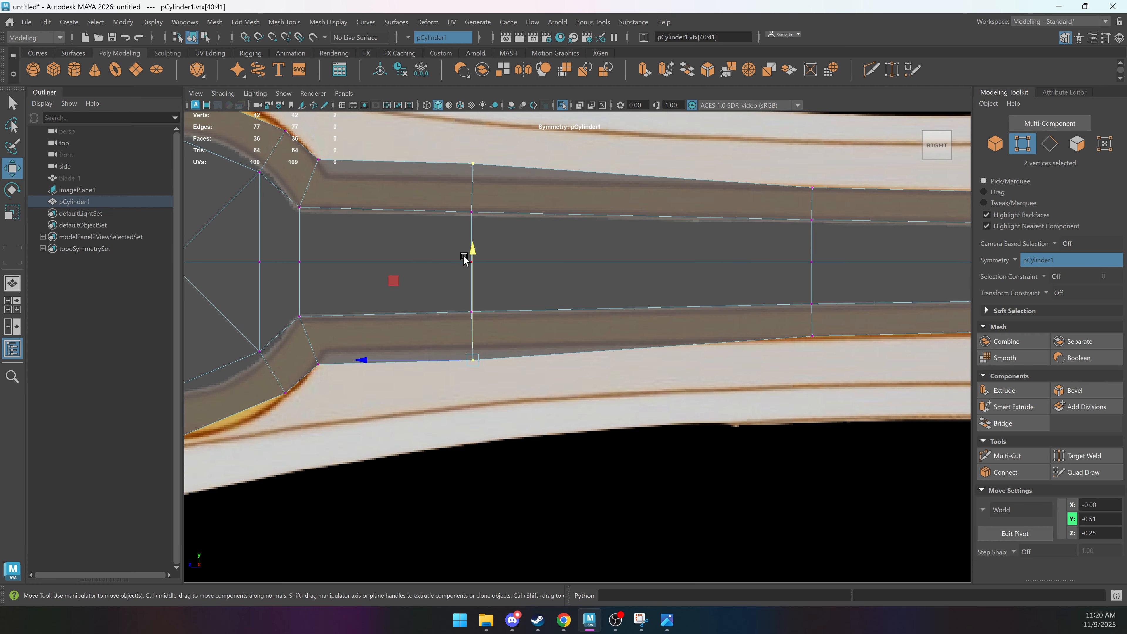
drag(472, 254, 479, 244)
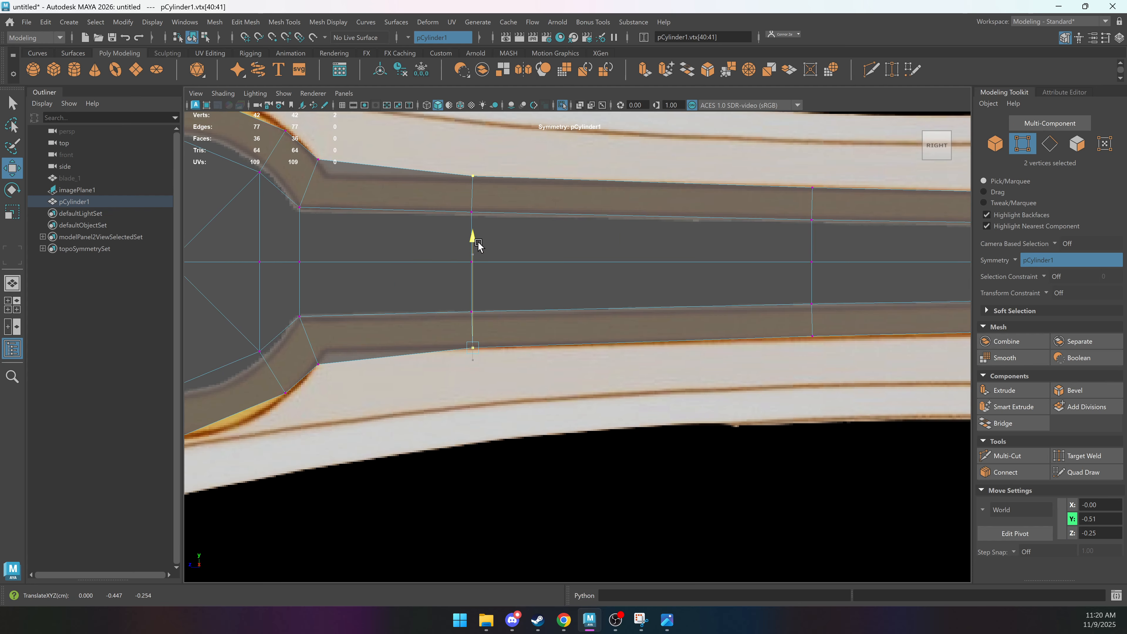
Move the outer border's vertex pair at the circle-to-strip junction onto the gold trim's outer corners.
alt+middle_drag(313, 306, 483, 263)
alt+right_drag(472, 306, 958, 340)
alt+middle_drag(552, 291, 806, 379)
click(589, 375)
drag(587, 358, 603, 325)
Adjust the outer ring's right-hand diagonal pair, leftmost vertex and left-hand diagonal pair to follow the circular gold trim's outer edge.
scroll(594, 375, down, 8)
scroll(573, 383, down, 1)
alt+middle_drag(553, 357, 566, 365)
scroll(643, 298, up, 2)
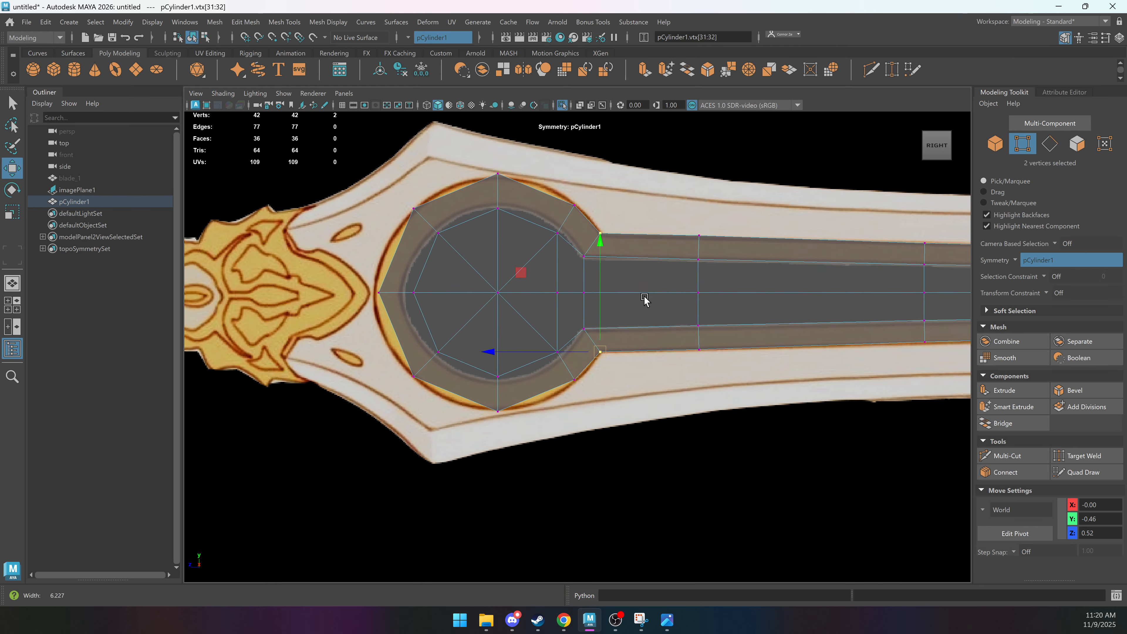
mouse_move(590, 180)
mouse_down()
mouse_move(560, 200)
mouse_move(573, 185)
mouse_up()
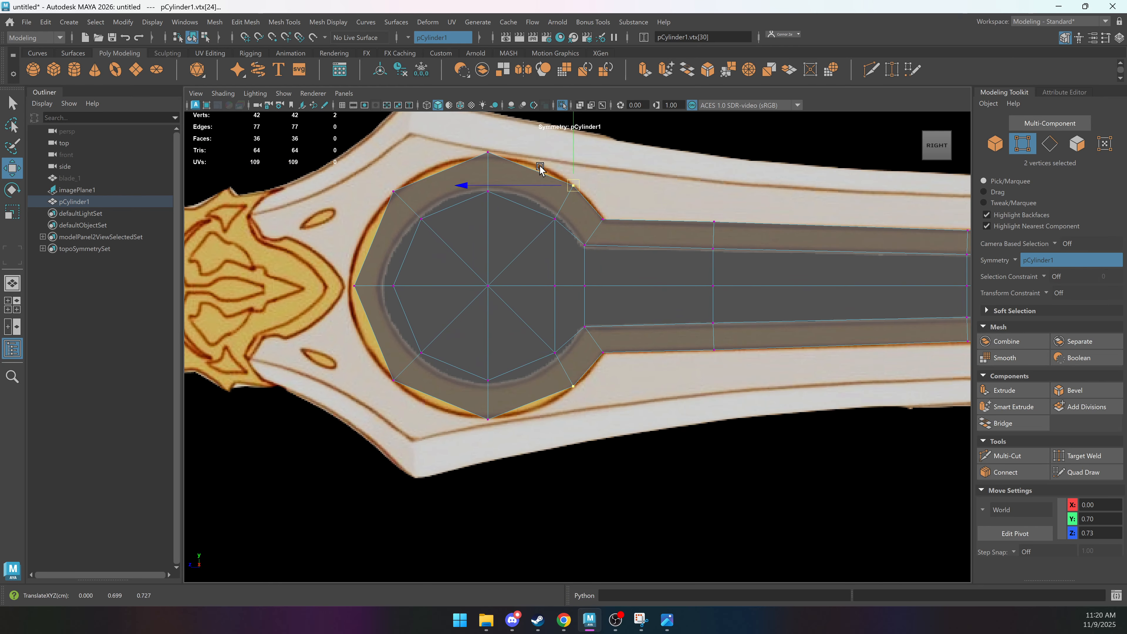
drag(369, 263, 345, 296)
drag(354, 286, 349, 285)
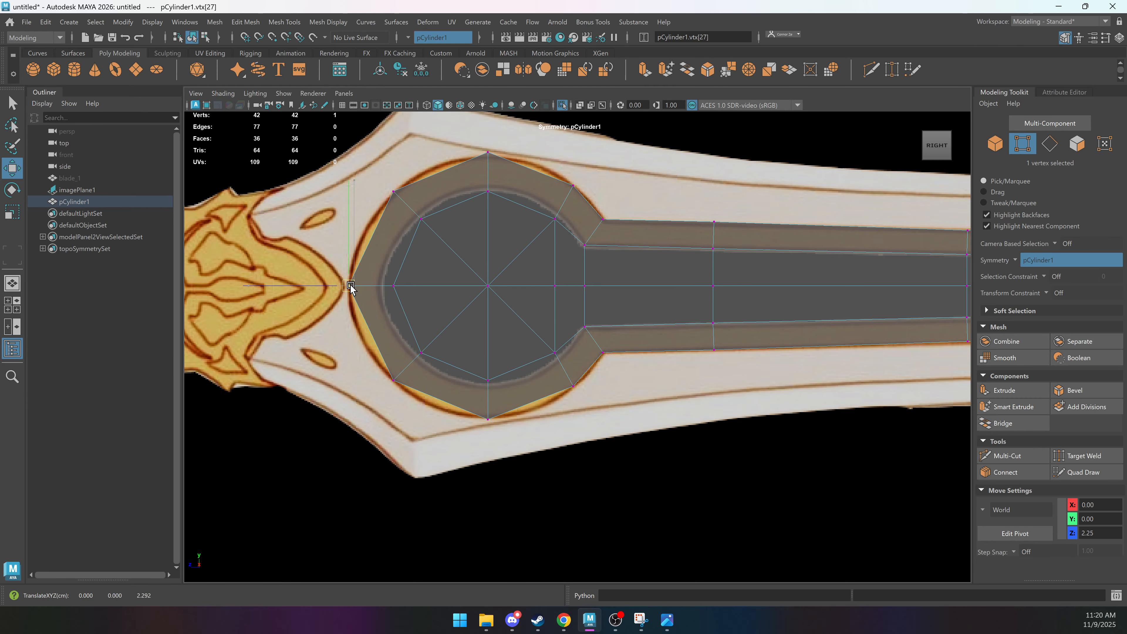
click(393, 193)
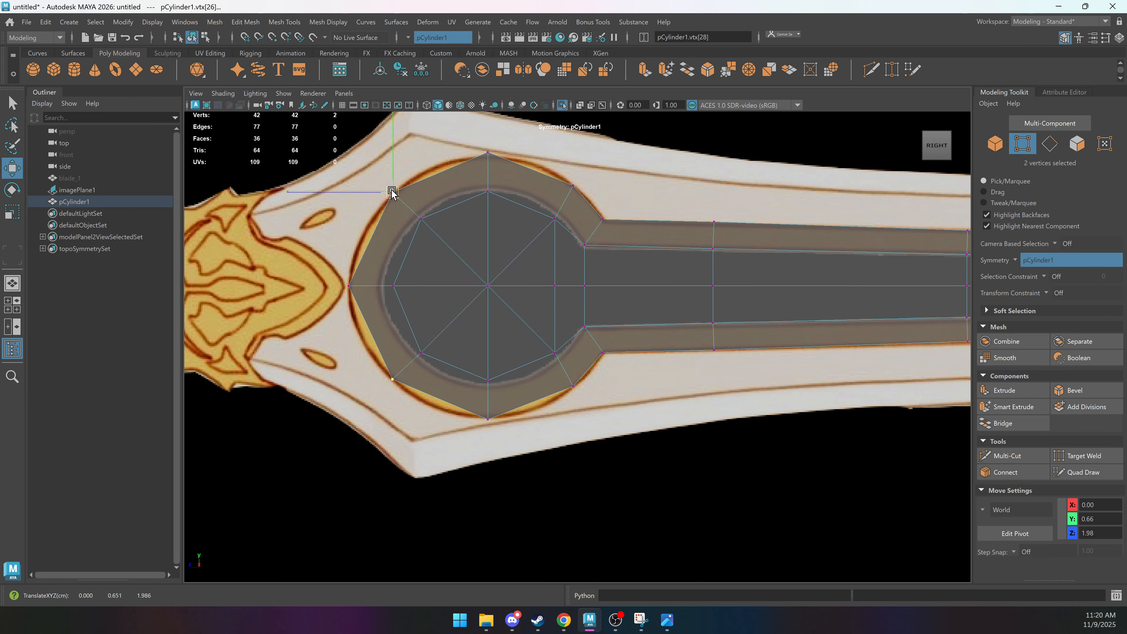
alt+middle_drag(591, 214, 570, 257)
alt+middle_drag(662, 260, 553, 247)
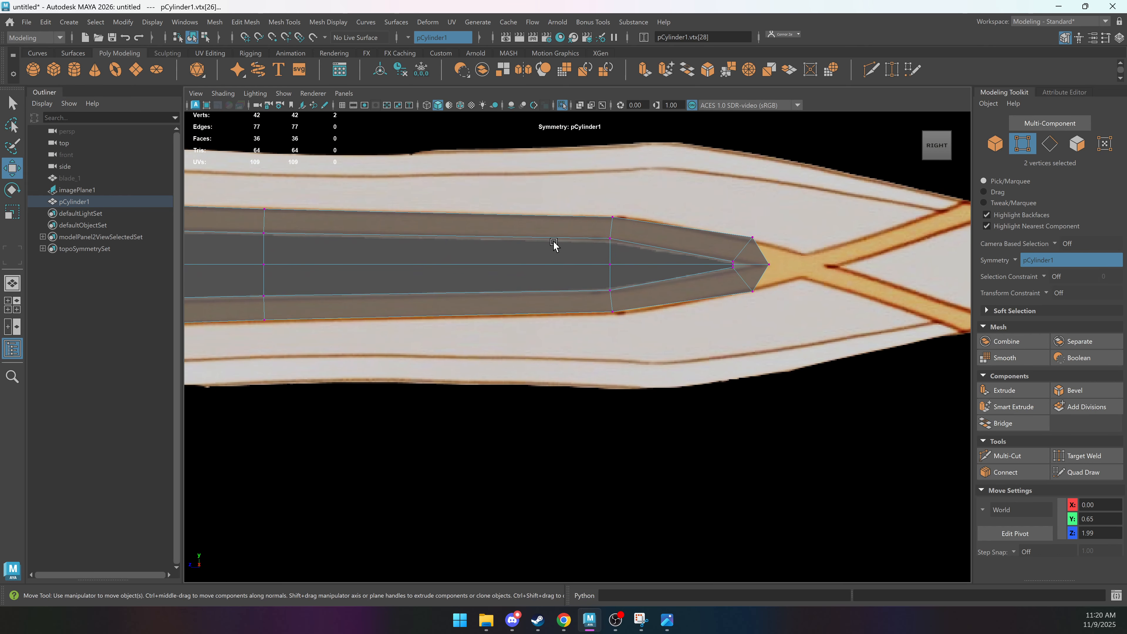
Delete the faces filling the circular opening and the adjoining first section of the slot, keeping the gold trim ring.
key(q)
right_drag(553, 247, 447, 272)
alt+middle_drag(355, 303, 456, 289)
alt+right_drag(453, 284, 608, 296)
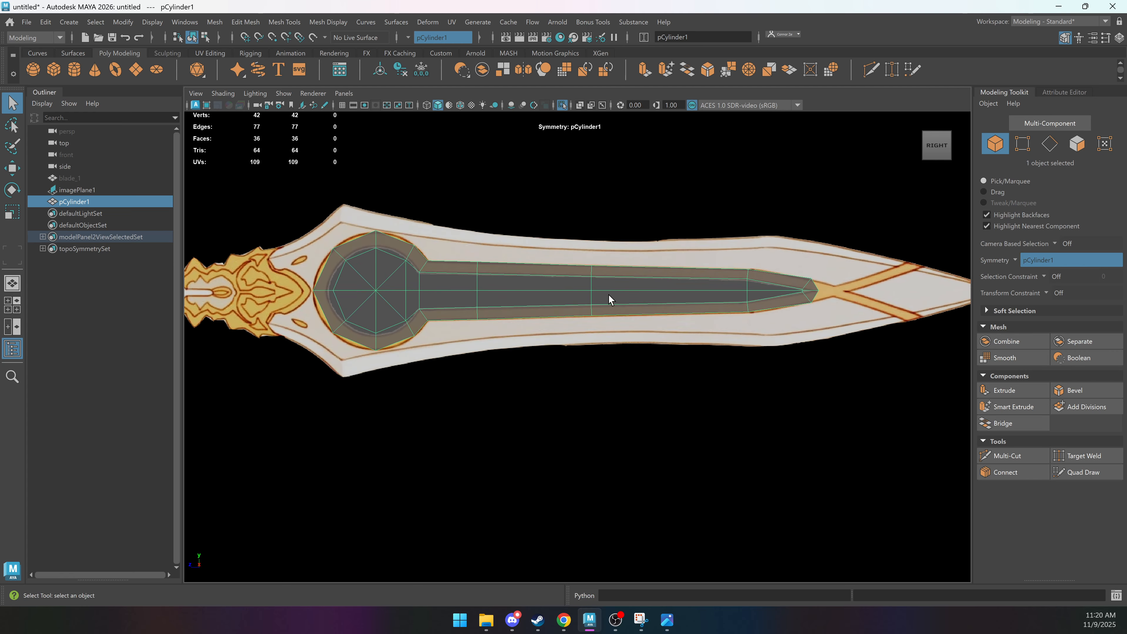
alt+middle_drag(454, 292, 514, 277)
alt+right_drag(513, 277, 581, 276)
key(F11)
click(354, 258)
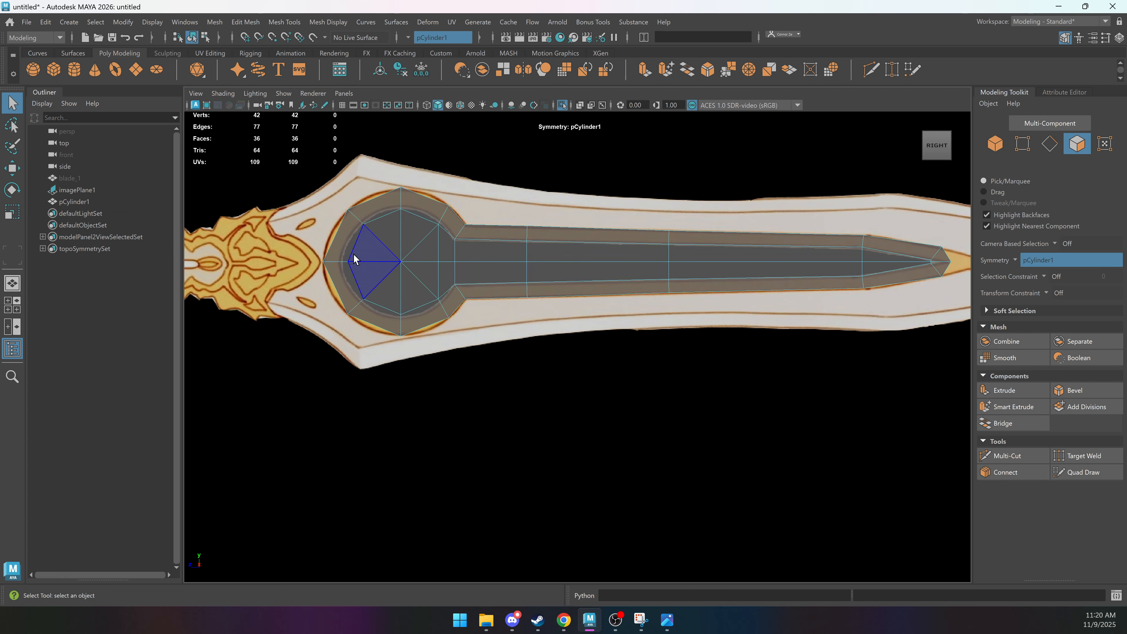
drag(466, 267, 466, 267)
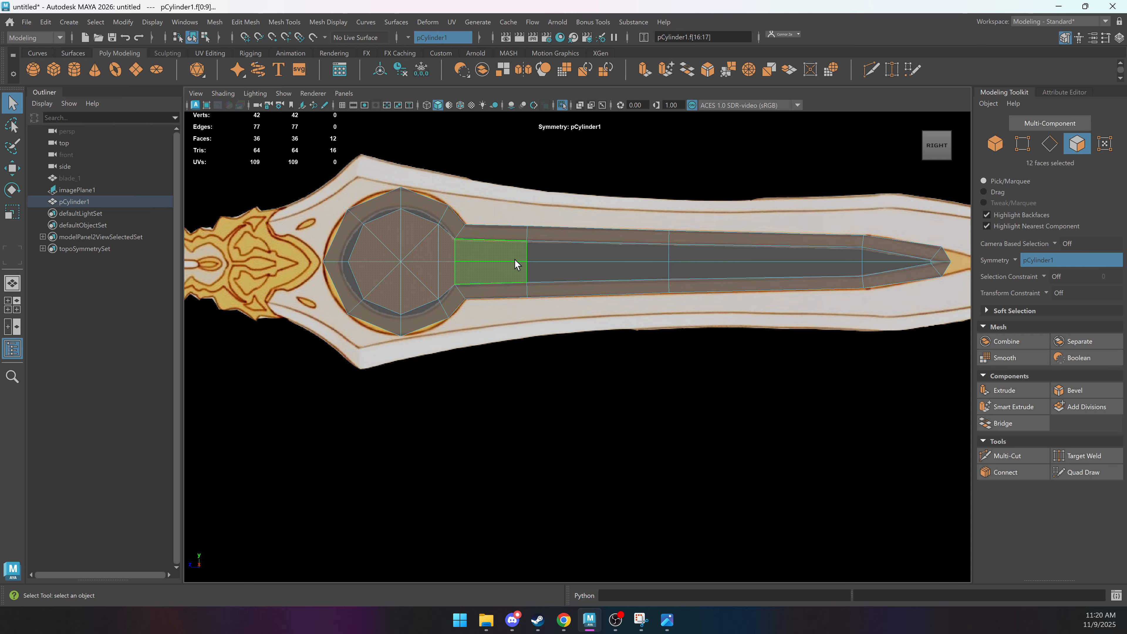
key(Delete)
Delete the remaining interior faces along the blade's slot up to its pointed tip, leaving only the trim border.
click(547, 256)
key(Delete)
click(673, 256)
key(Delete)
click(654, 272)
key(Delete)
click(680, 270)
key(Delete)
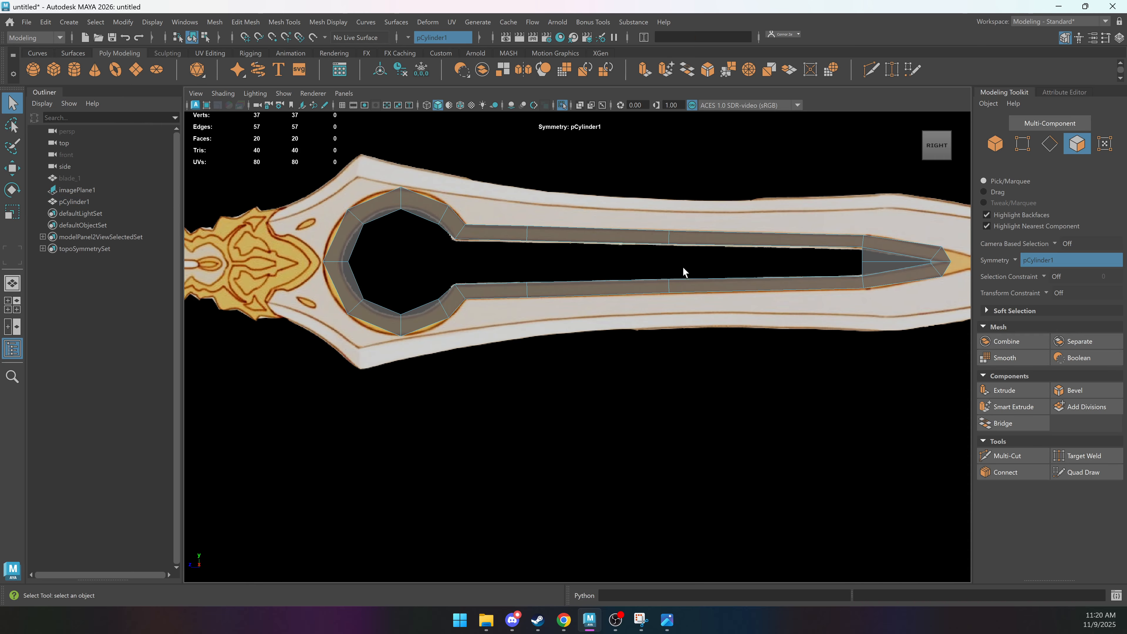
click(899, 260)
click(877, 265)
key(Delete)
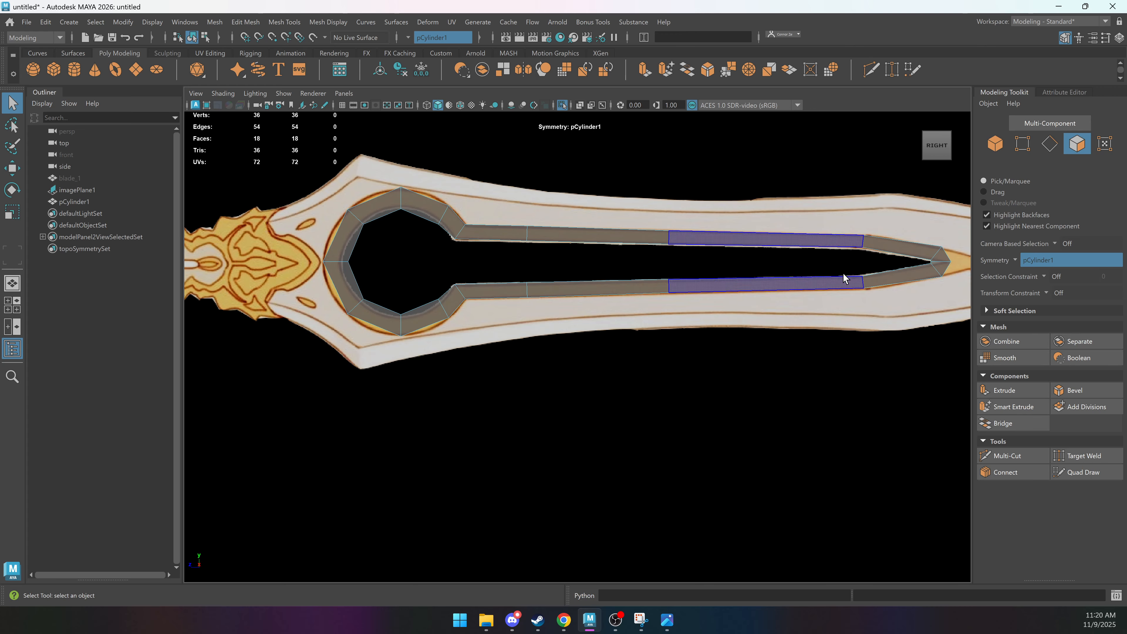
Return the trim mesh to object selection and turn its topological symmetry off.
key(F8)
scroll(539, 243, up, 1)
click(1029, 261)
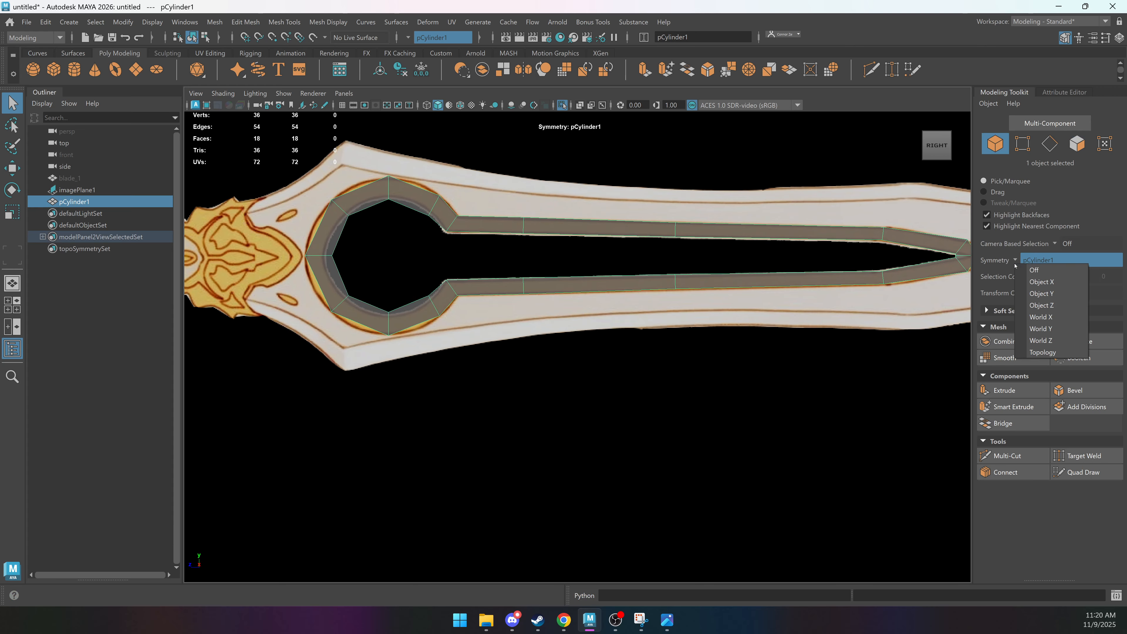
click(1033, 265)
click(1015, 260)
click(1034, 272)
scroll(482, 253, up, 2)
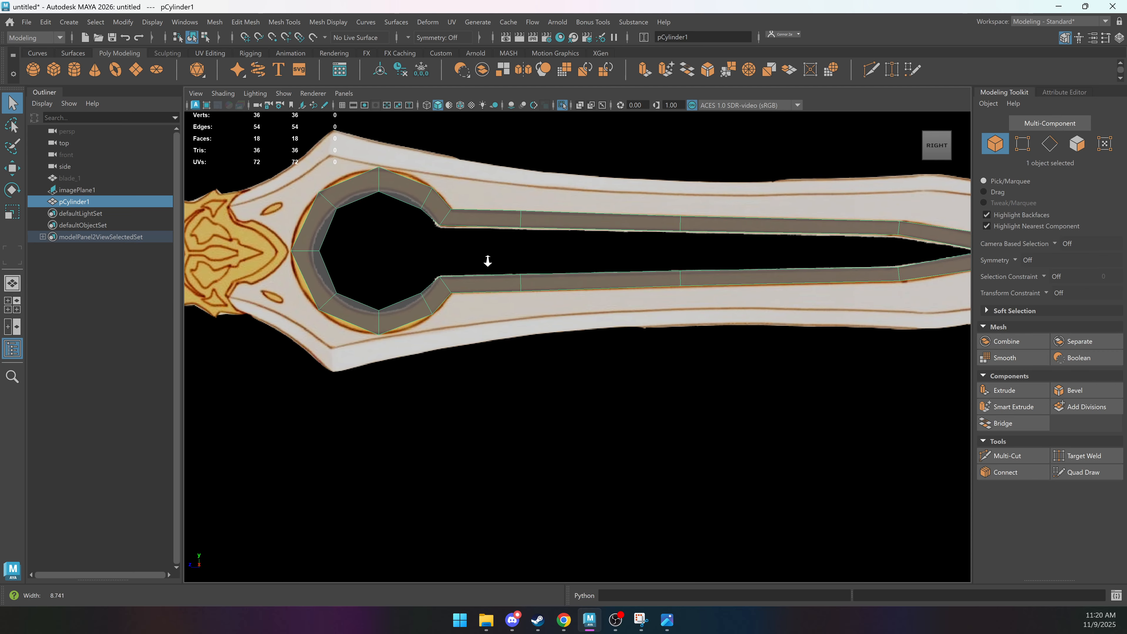
Inspect the trim mesh's fit against the reference from the circular ring to the blade tip.
key(w)
scroll(483, 246, up, 2)
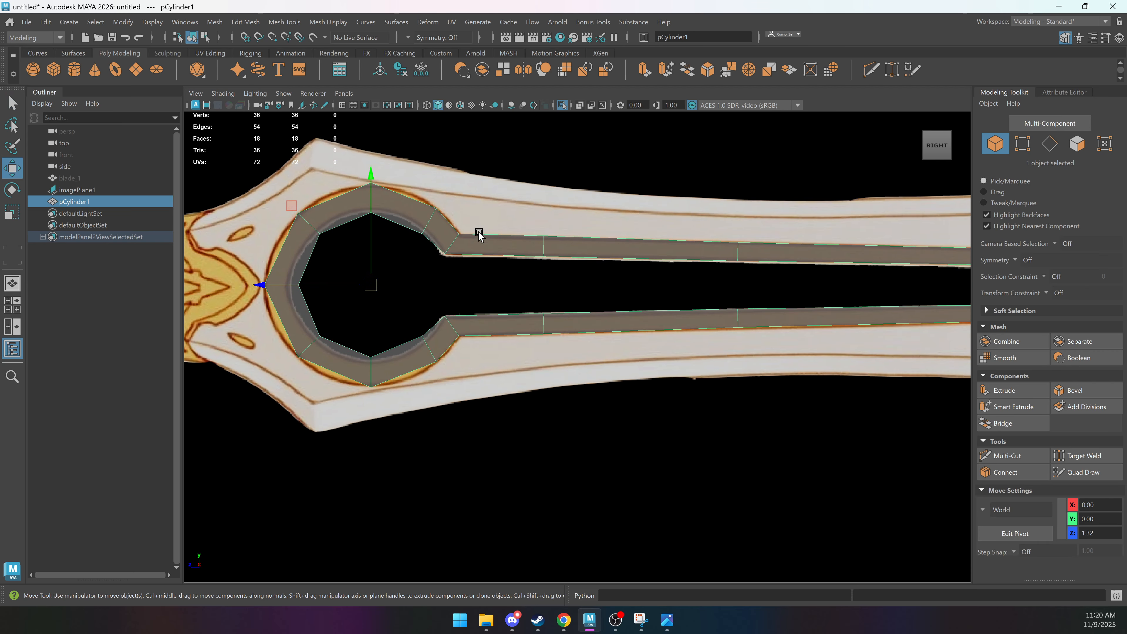
alt+middle_drag(510, 214, 275, 197)
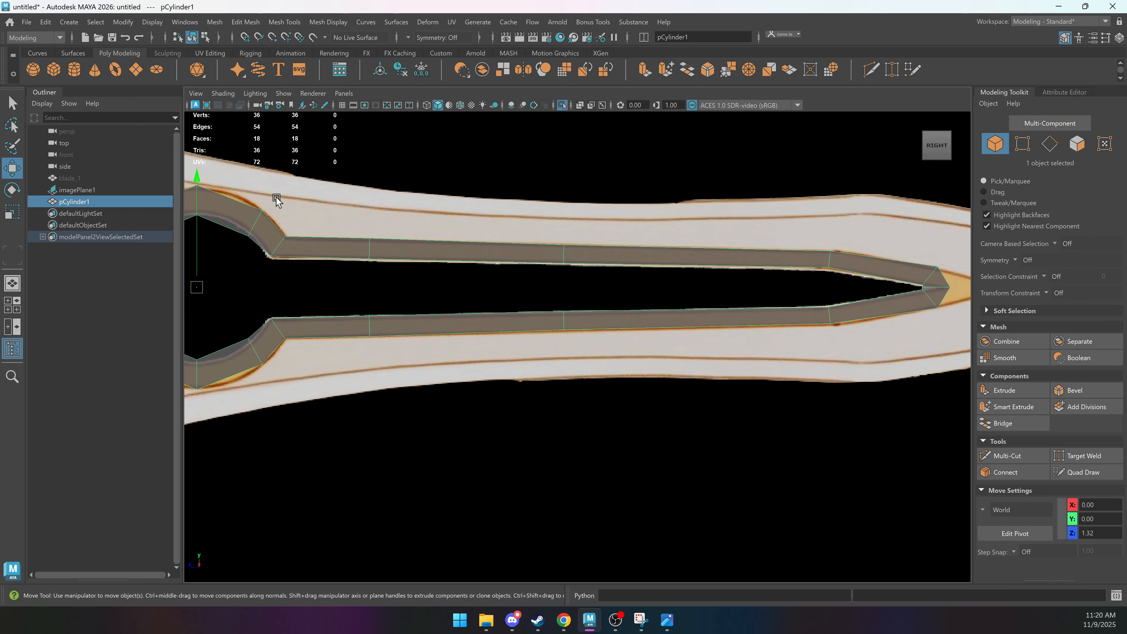
alt+middle_drag(865, 201, 615, 231)
alt+middle_drag(848, 246, 740, 247)
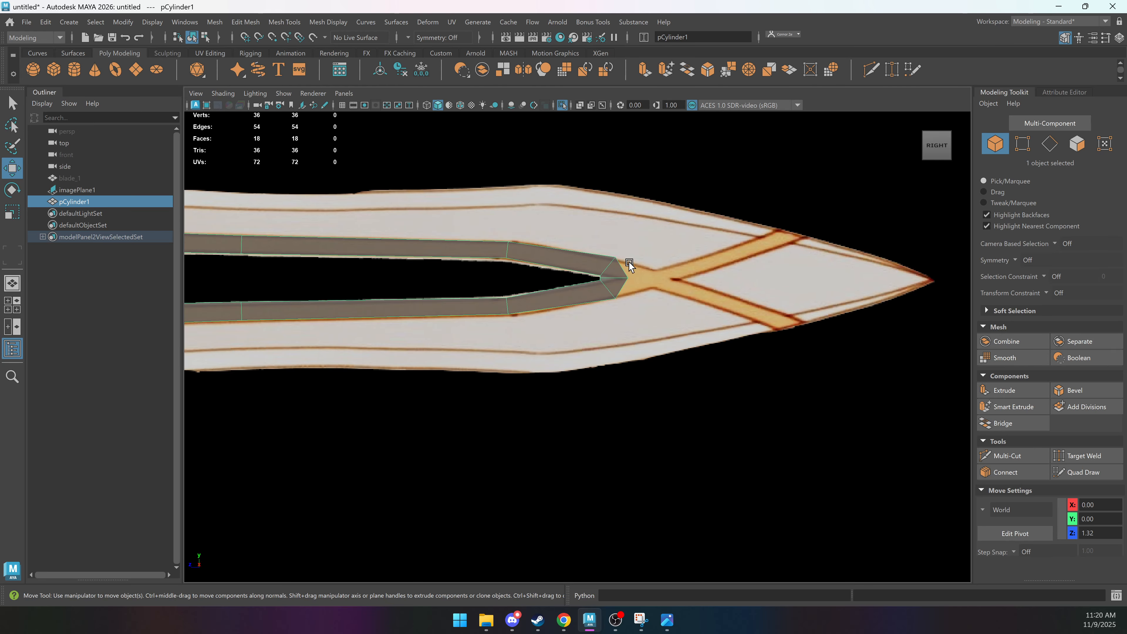
alt+right_drag(606, 268, 632, 254)
key(q)
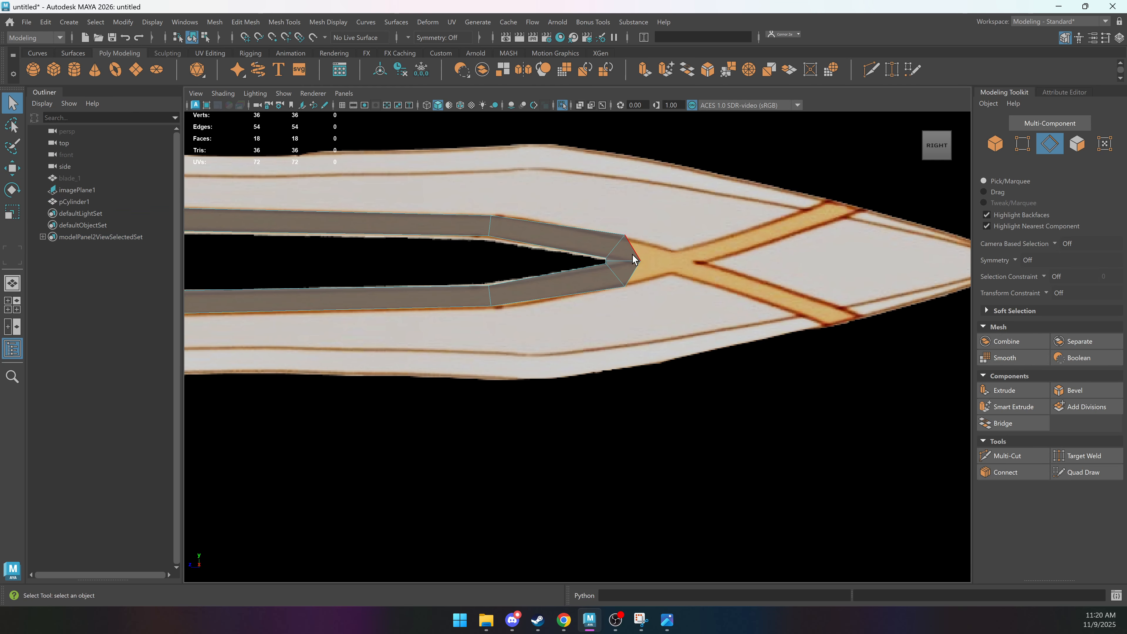
right_drag(555, 262, 576, 250)
alt+middle_drag(489, 244, 758, 247)
alt+middle_drag(551, 225, 484, 245)
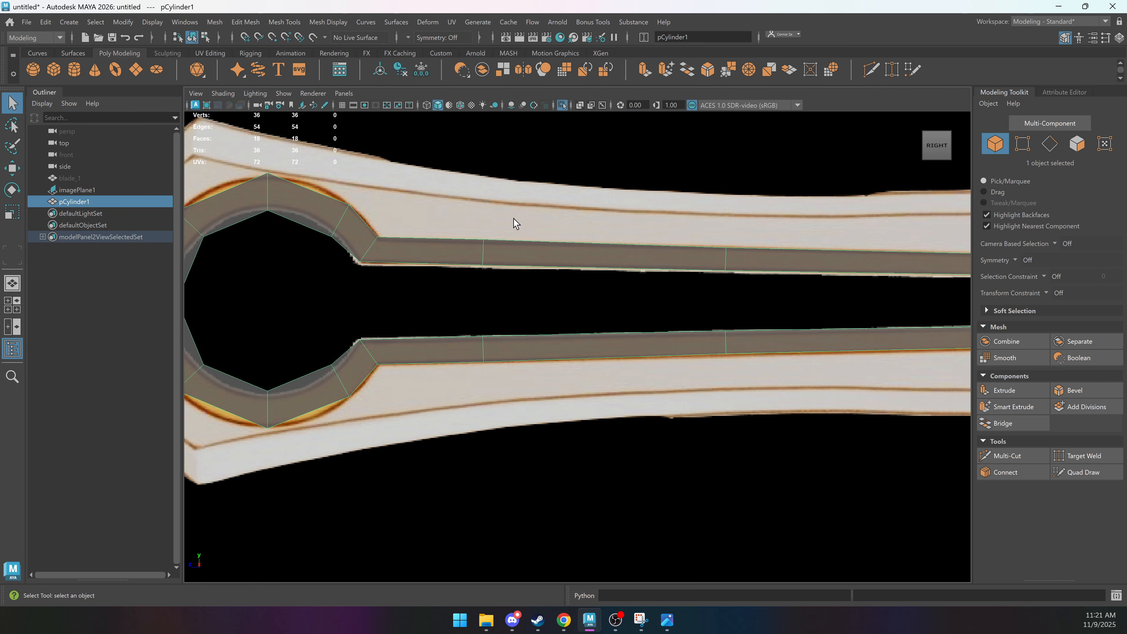
Try extruding the upper strip's first outer edge to the blade's inner line and shifting its corner vertex onto that line.
right_drag(463, 241, 462, 225)
click(458, 239)
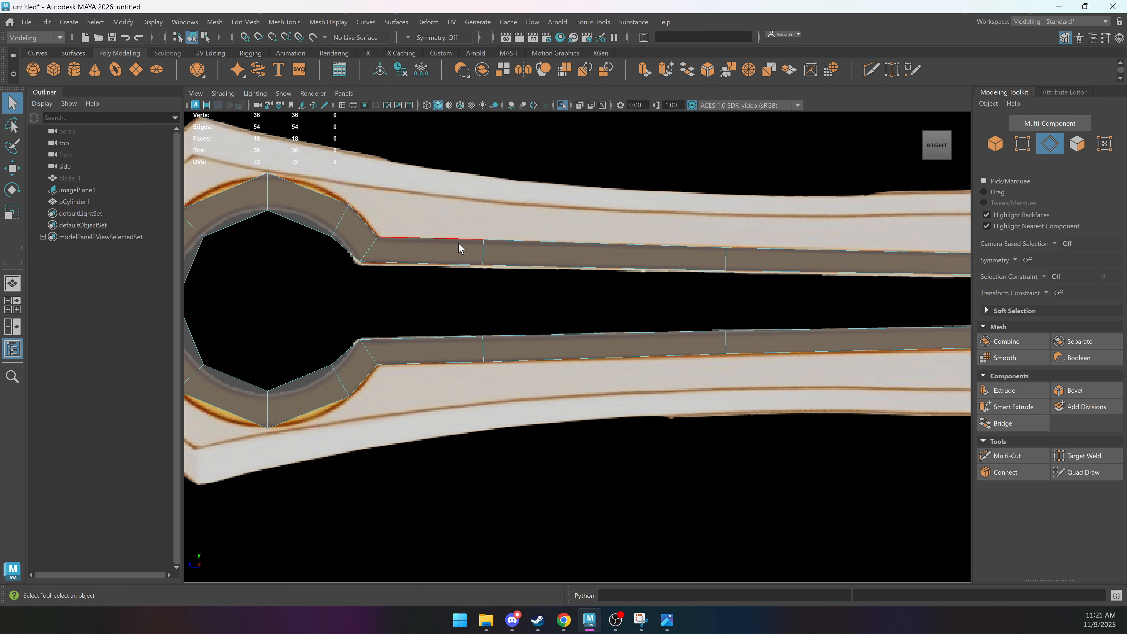
key(w)
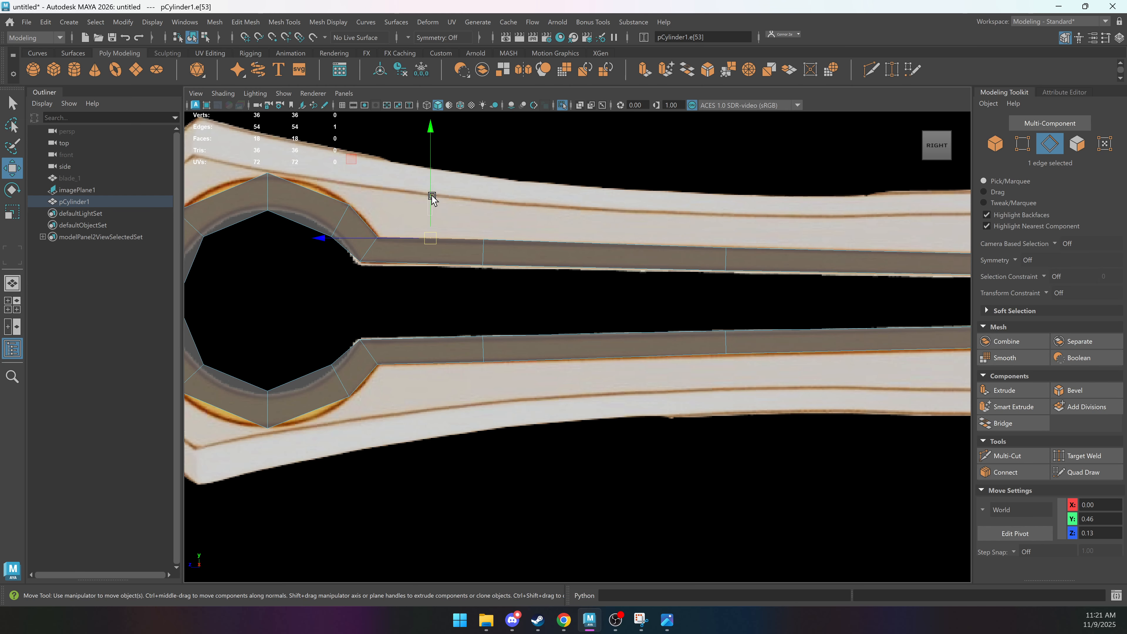
shift+drag(428, 216, 439, 182)
right_drag(439, 183, 369, 212)
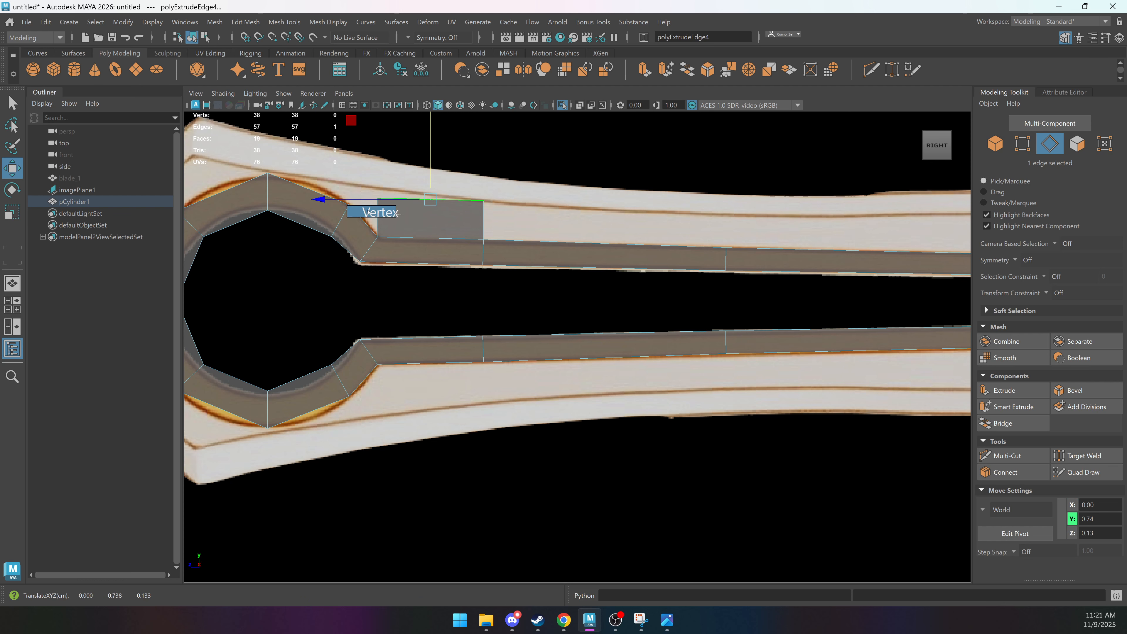
drag(377, 201, 416, 192)
key(q)
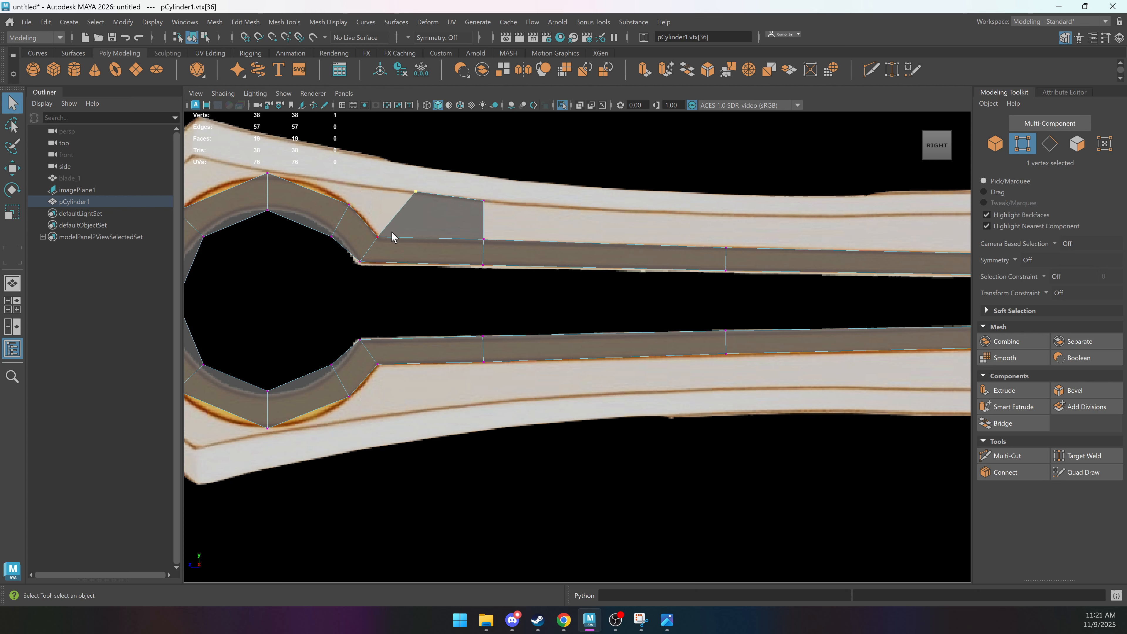
Try extruding the short edge at the upper circle-to-strip junction and joining its corner to the neighbouring face.
right_drag(390, 233, 389, 216)
click(358, 221)
key(w)
shift+drag(365, 220, 379, 202)
key(q)
mouse_move(389, 226)
right_down()
mouse_move(407, 214)
mouse_move(387, 216)
right_up()
drag(422, 186, 420, 189)
key(q)
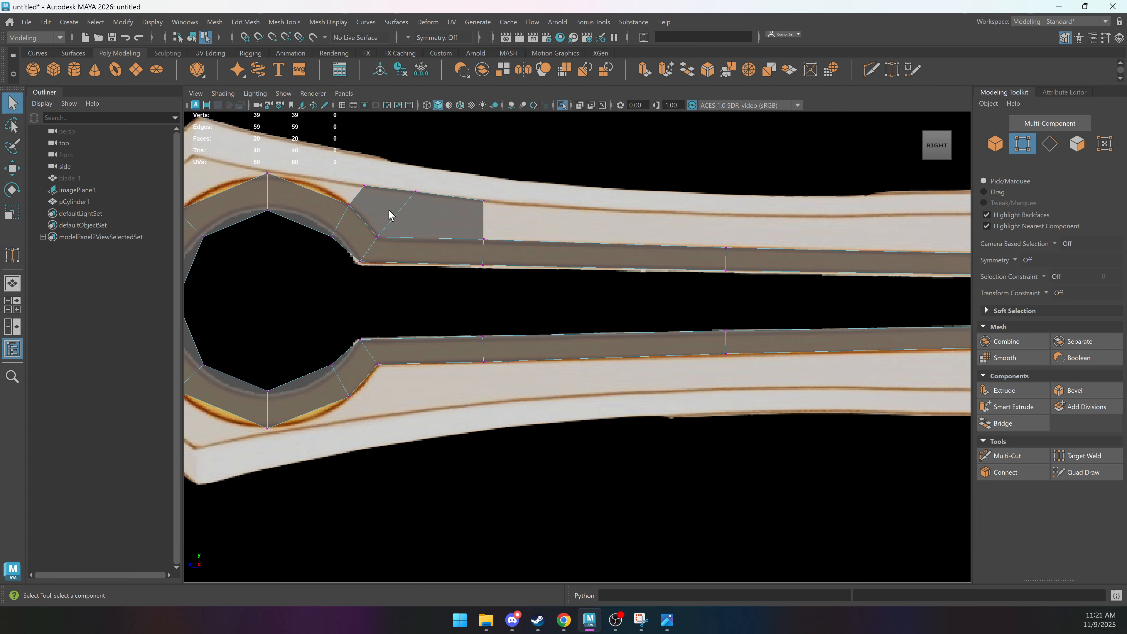
click(367, 185)
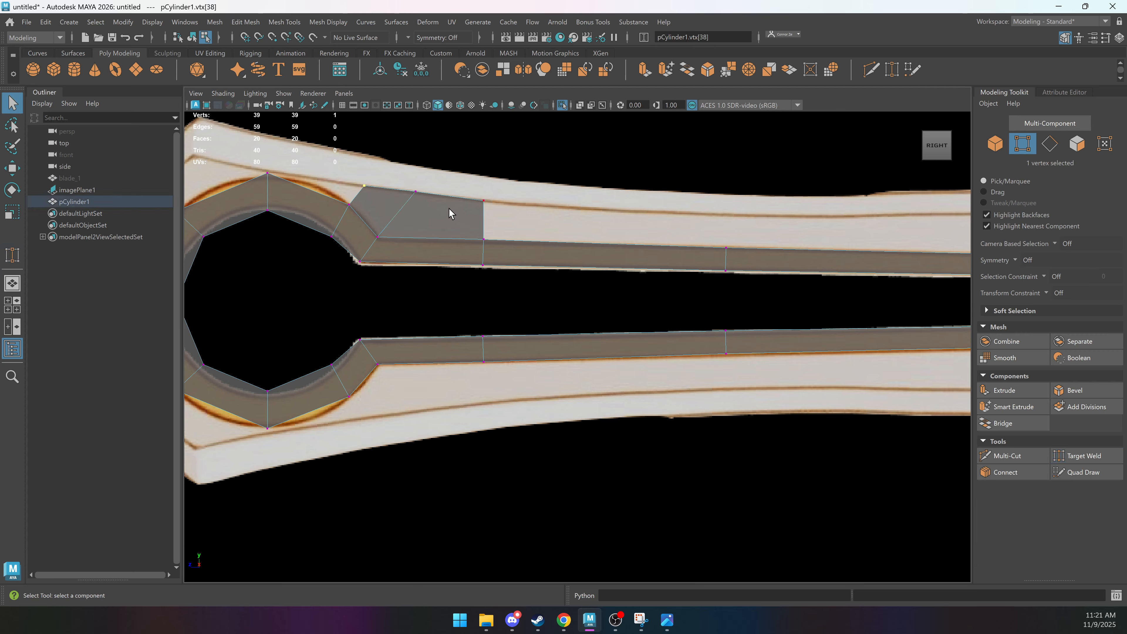
Undo both edge extrusions and their vertex moves at the upper circle-to-strip junction.
key(ctrl+z)
key(ctrl+z)
key(ctrl+z)
key(ctrl+z)
key(ctrl+z)
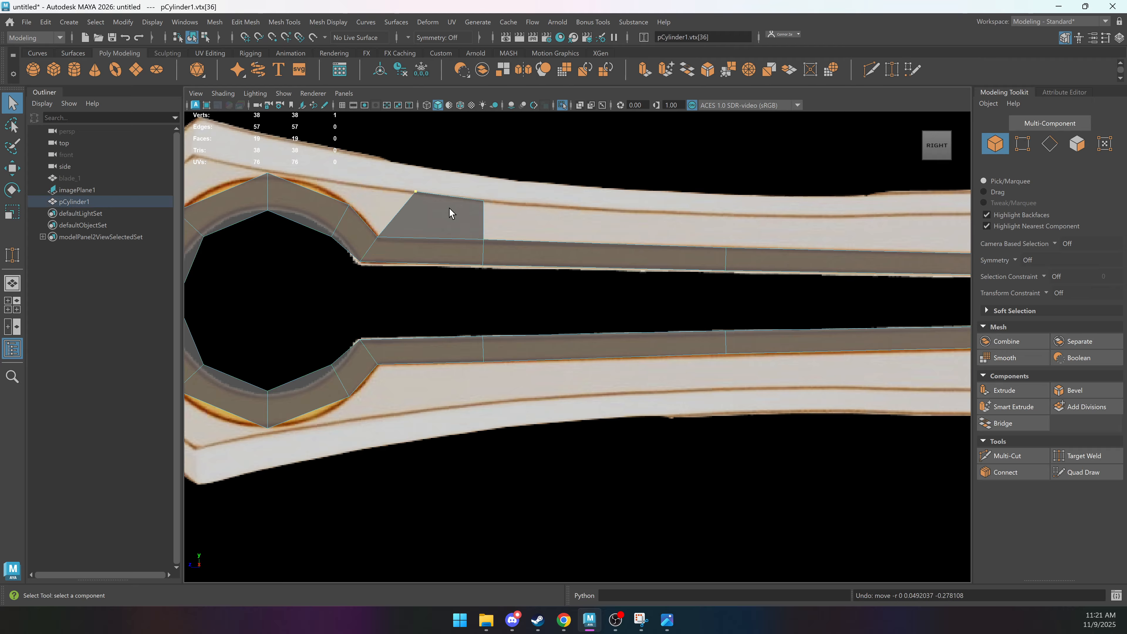
key(ctrl+z)
key(ctrl+z)
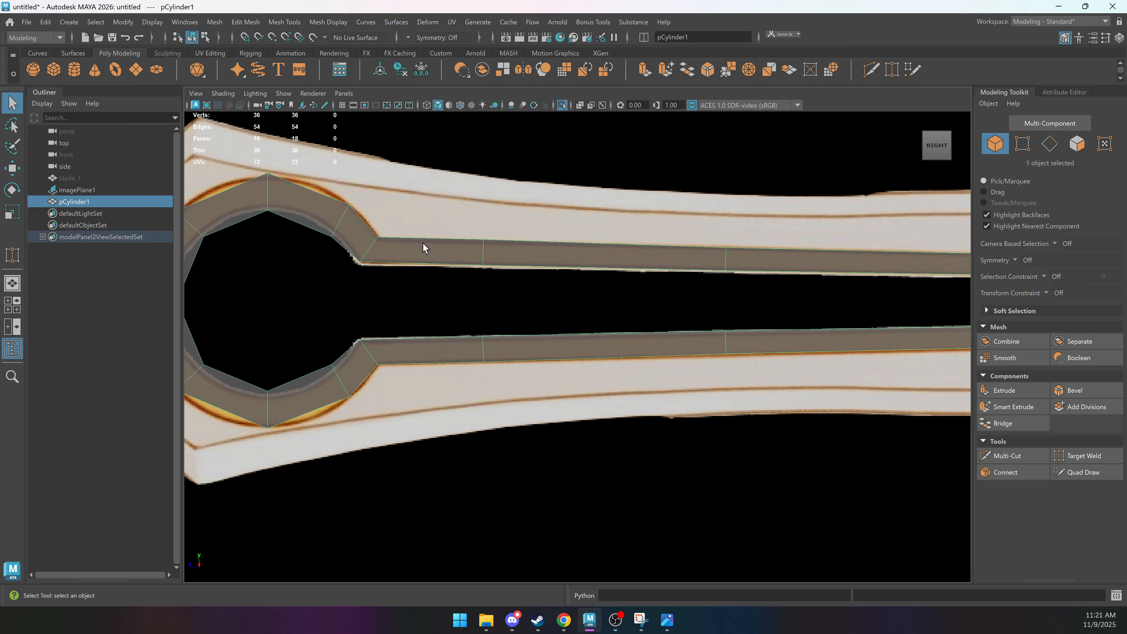
Freeze the trim mesh's transformations.
key(w)
click(421, 69)
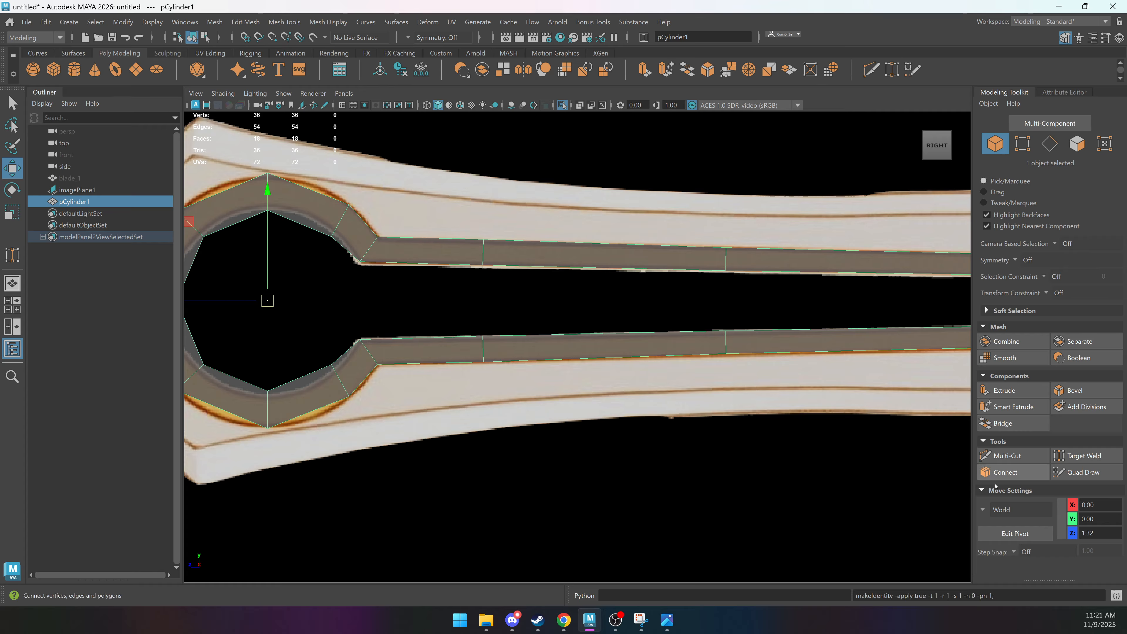
alt+middle_drag(548, 277, 583, 268)
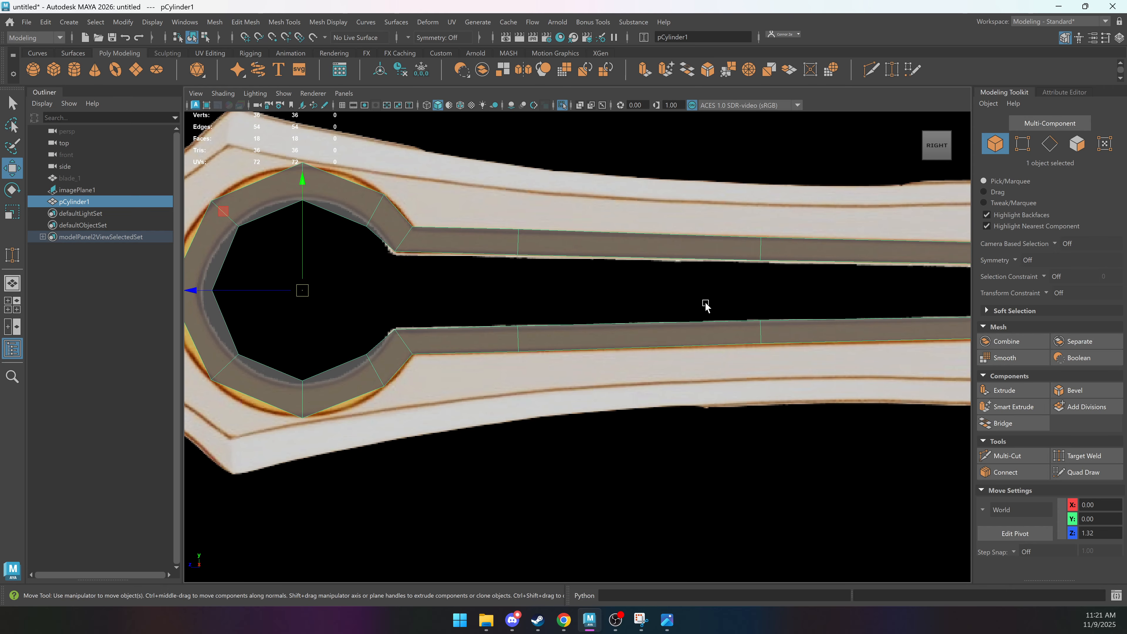
With Quad Draw, place three points on the blade's upper inner line and fill two quads down to the trim strip.
click(1080, 473)
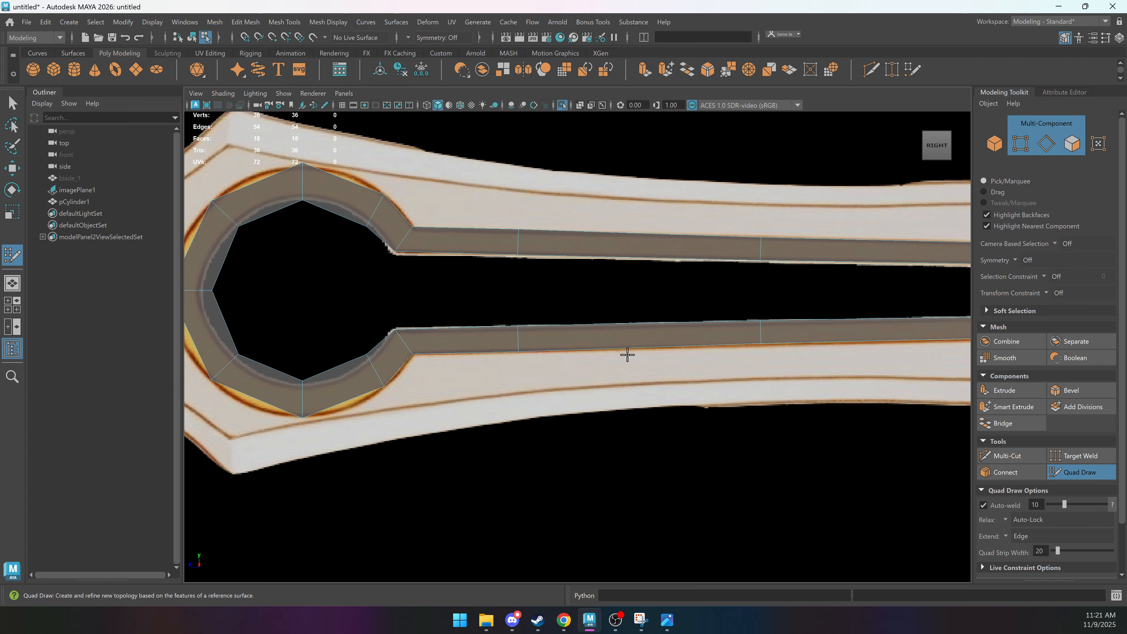
alt+right_drag(506, 270, 654, 350)
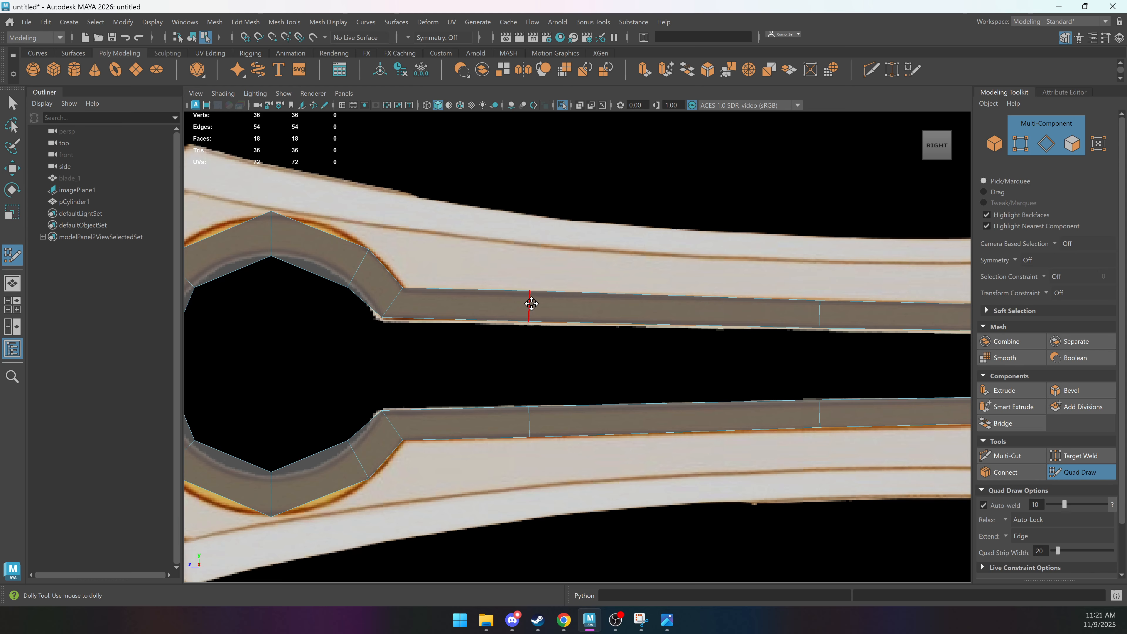
click(530, 246)
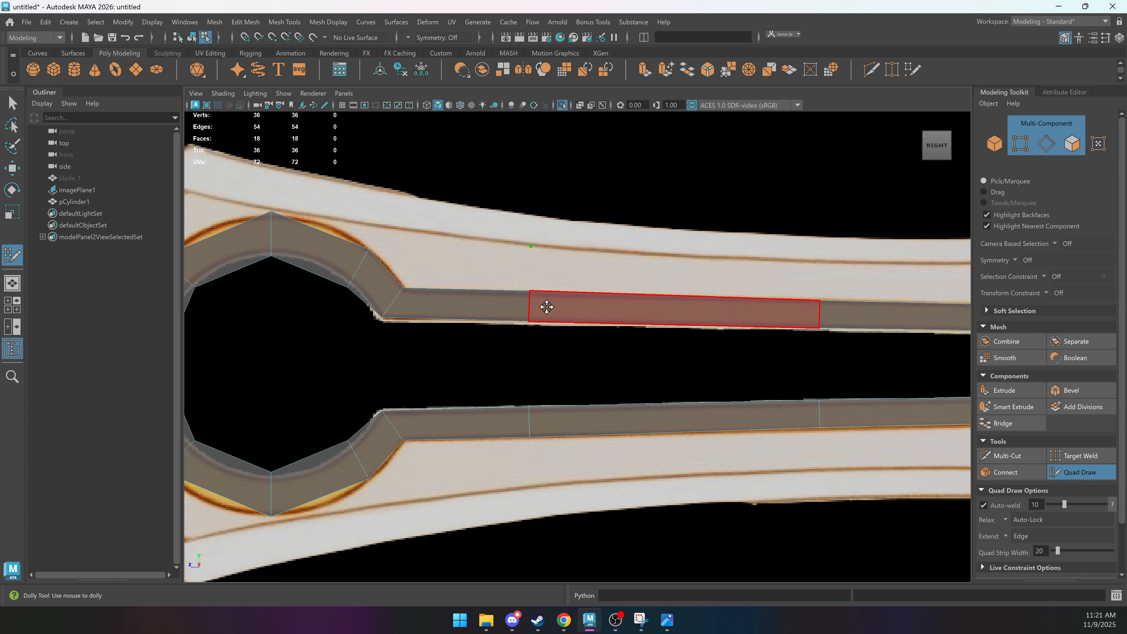
click(820, 261)
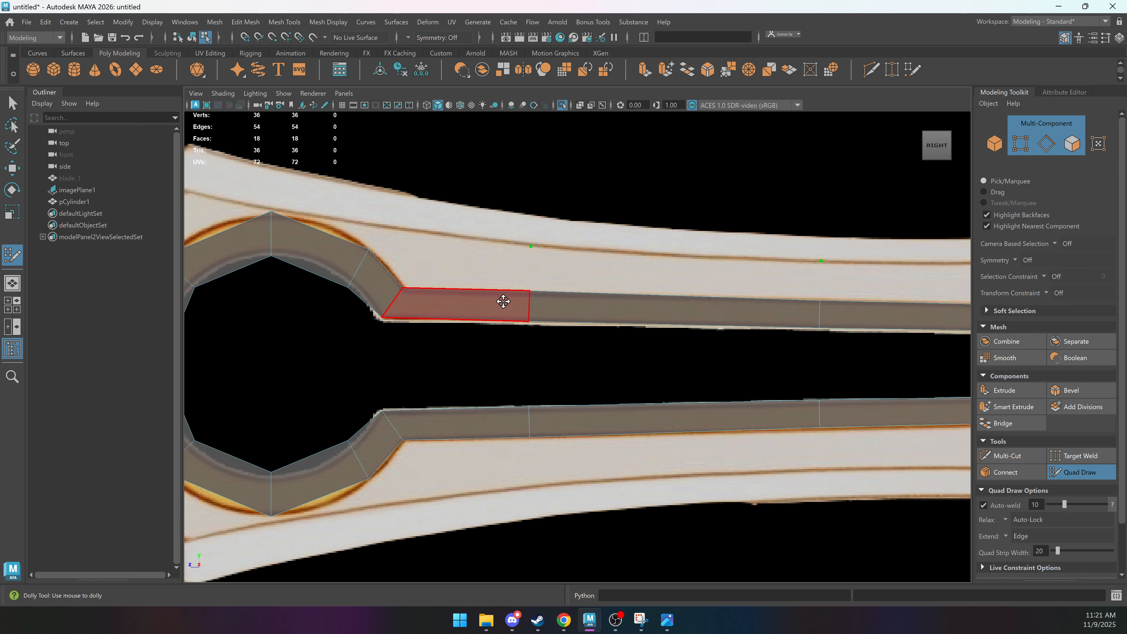
click(421, 231)
shift+click(483, 266)
shift+click(475, 267)
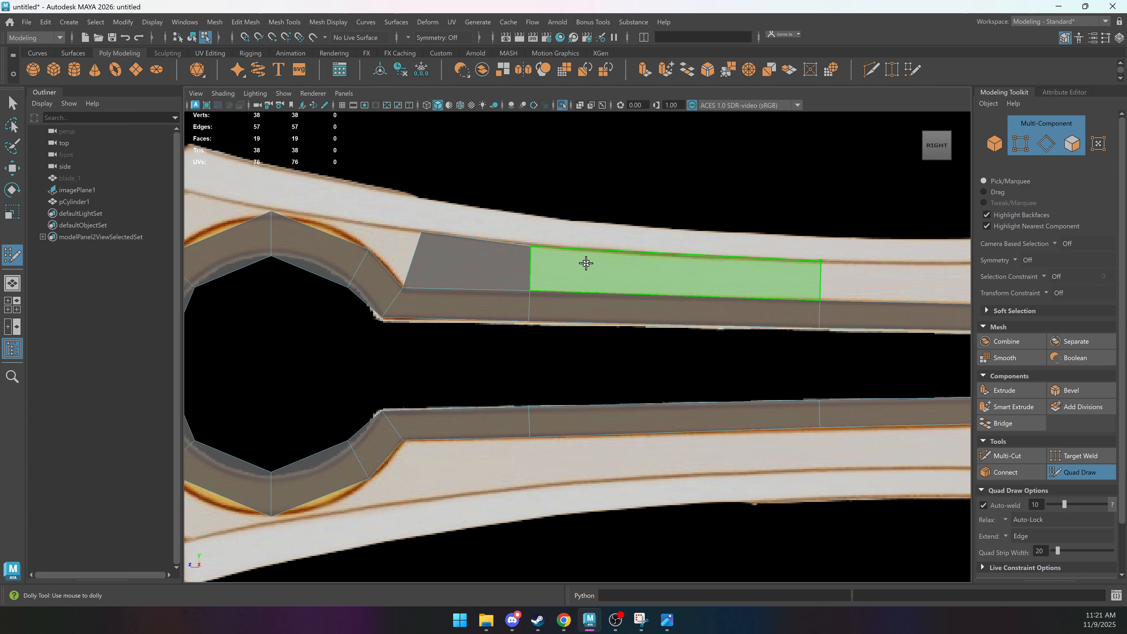
shift+click(666, 279)
Add points along the inner line above the circle and fill two quads from the strip junction to the ring's topmost vertex.
scroll(455, 254, down, 3)
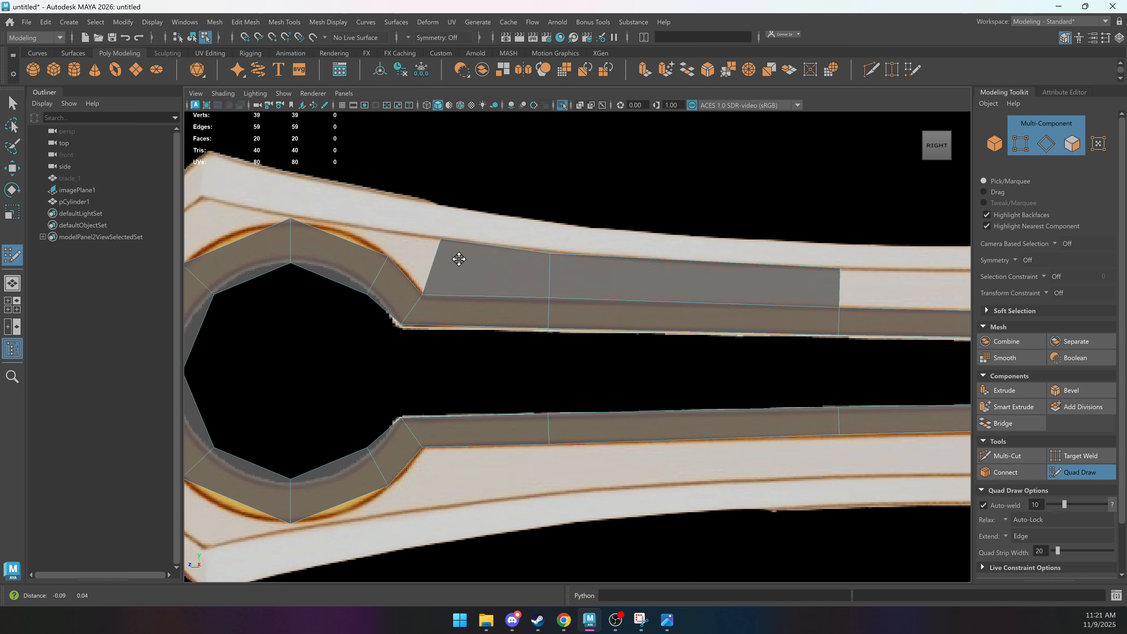
scroll(514, 234, up, 5)
drag(495, 213, 492, 218)
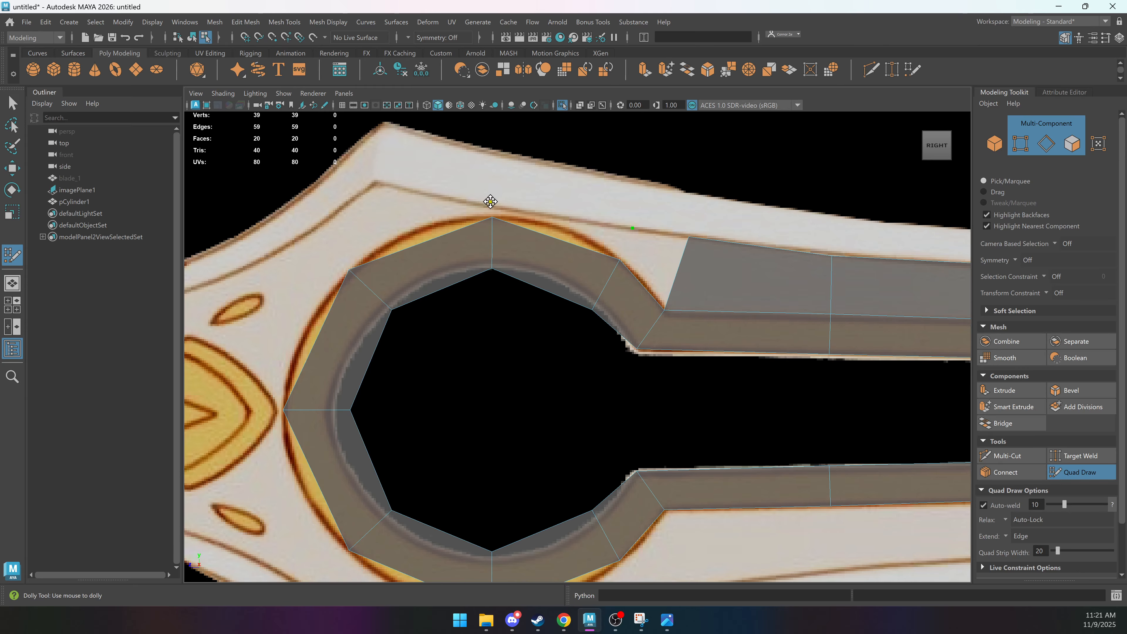
shift+click(637, 250)
shift+click(539, 218)
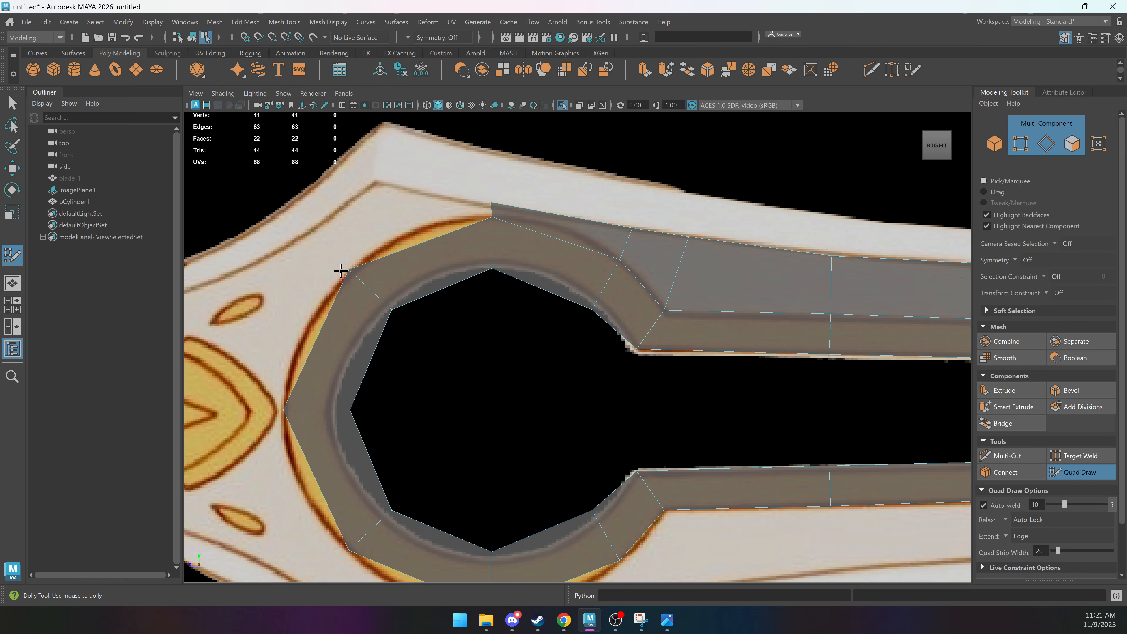
Insert an edge across the ring's upper-left segment and move its vertices out to the reference circle.
alt+middle_drag(410, 217, 503, 221)
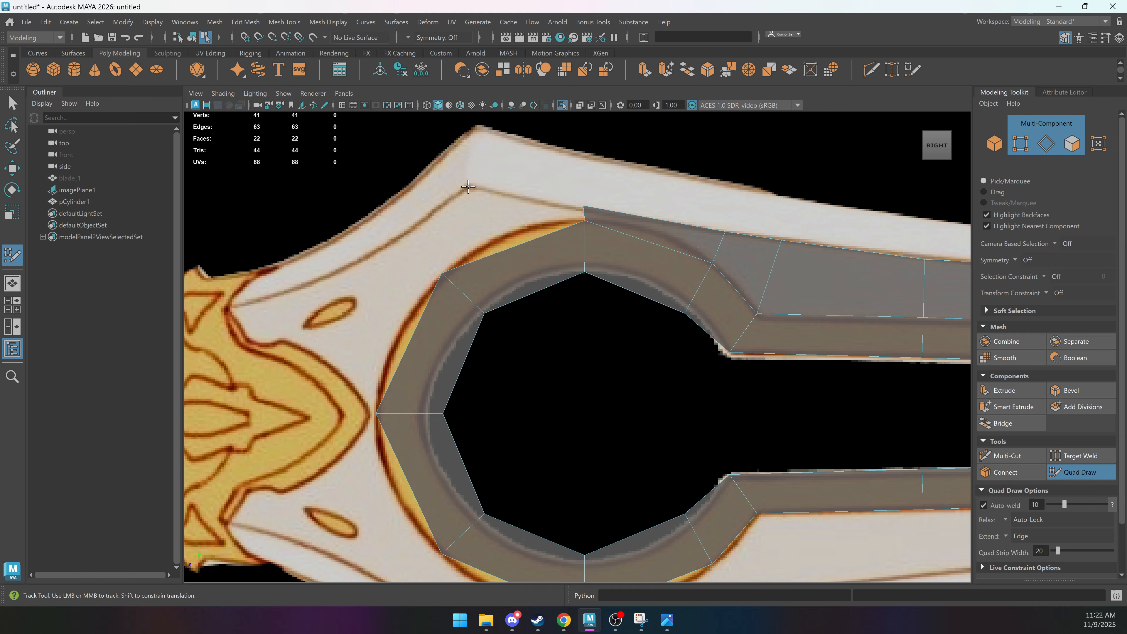
ctrl+click(520, 269)
drag(522, 267, 516, 255)
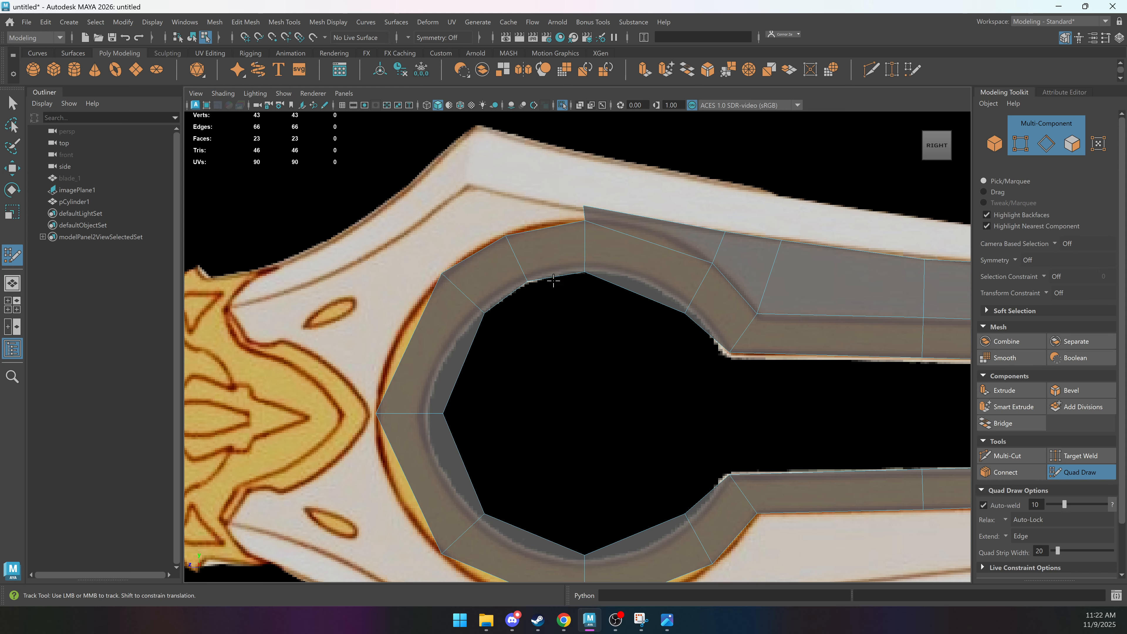
Extend the quads around the ring's upper-left side to the inner line's corner and one section beyond it toward the guard.
click(468, 187)
shift+click(522, 215)
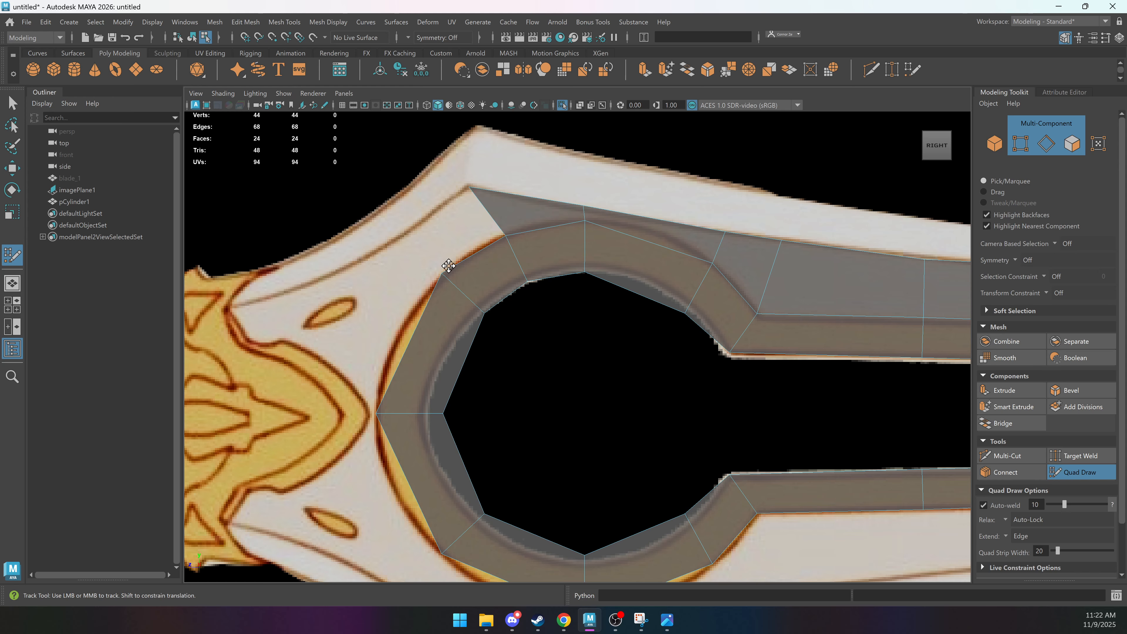
click(390, 243)
alt+middle_drag(375, 364, 526, 305)
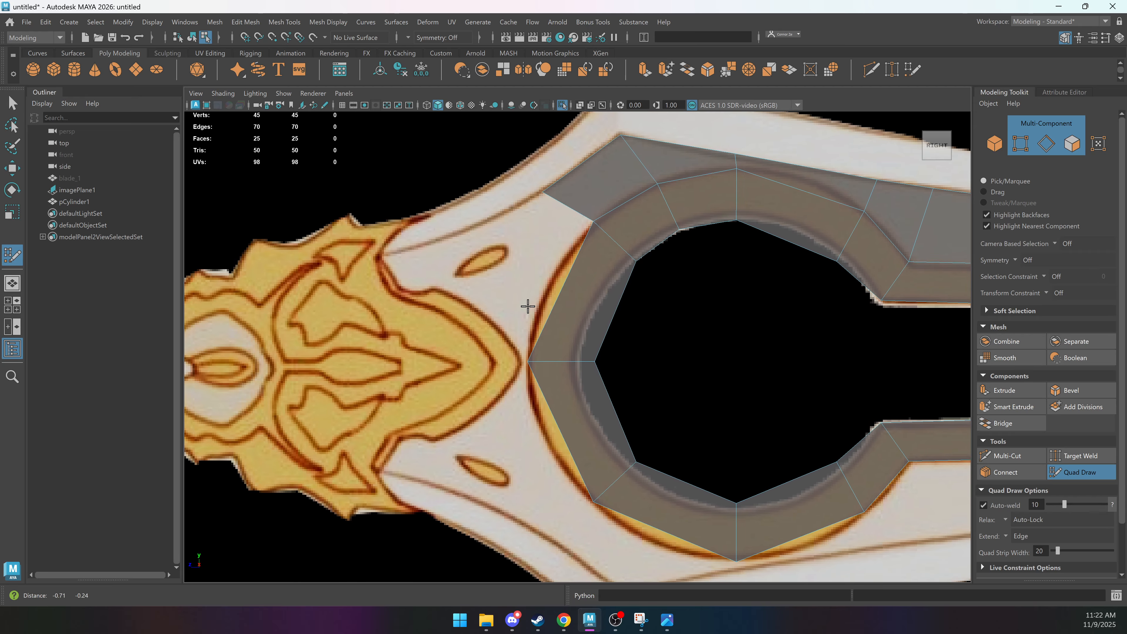
alt+middle_drag(275, 409, 415, 291)
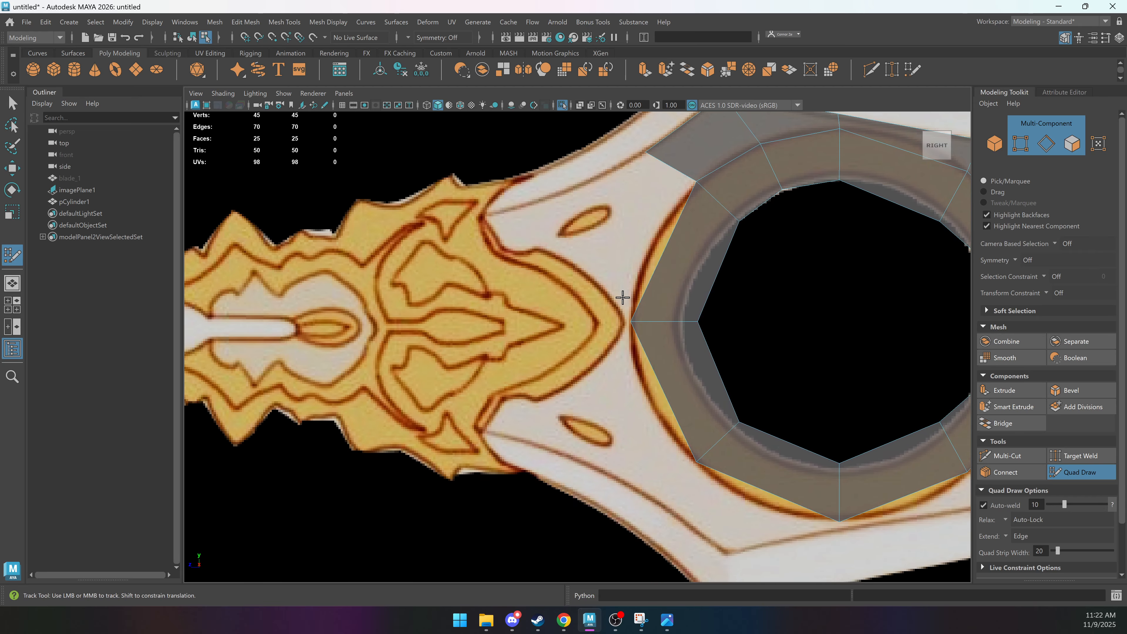
Place a point on the gold guard left of the ring and fill a quad up to the ring's upper-left side.
click(542, 314)
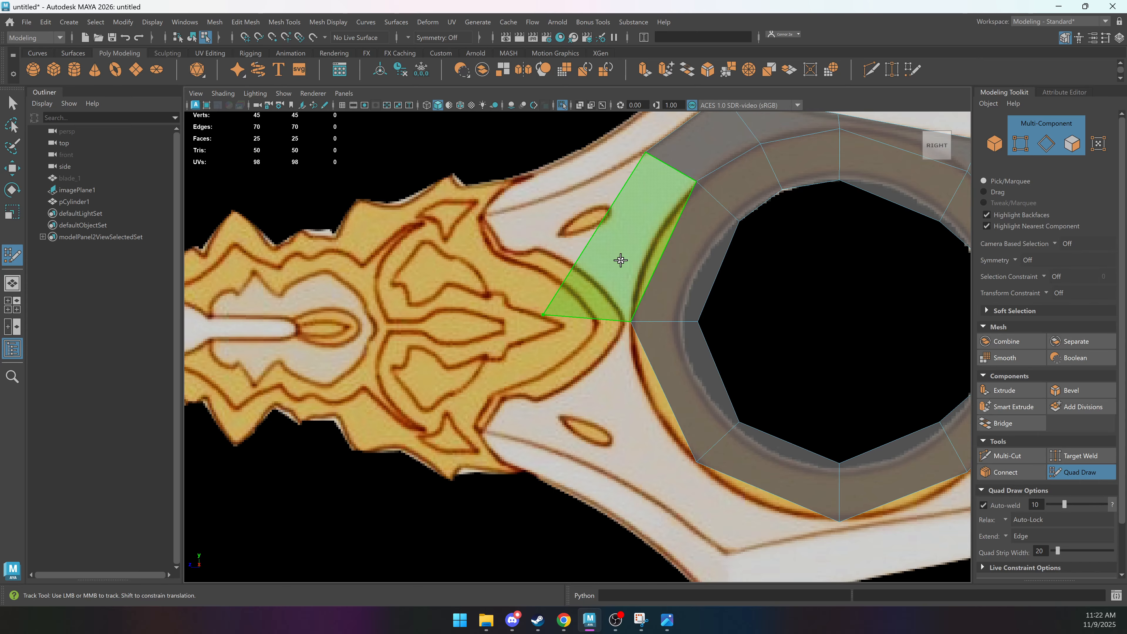
shift+click(621, 260)
mouse_move(729, 302)
alt+middle_down()
mouse_move(559, 327)
mouse_move(528, 364)
mouse_move(639, 303)
alt+middle_up()
Snap the new quad's lower-left vertex vertically onto the sword's centerline at Y 0.00.
key(q)
right_drag(528, 292, 476, 300)
click(454, 314)
key(w)
key(v)
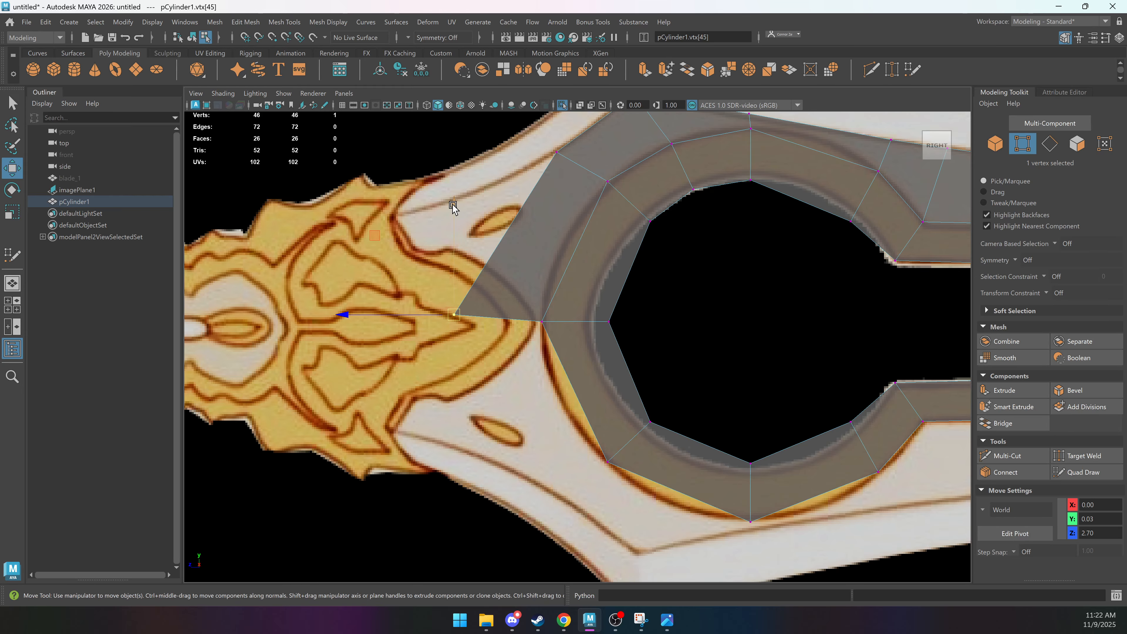
drag(452, 206, 502, 291)
drag(548, 330, 438, 337)
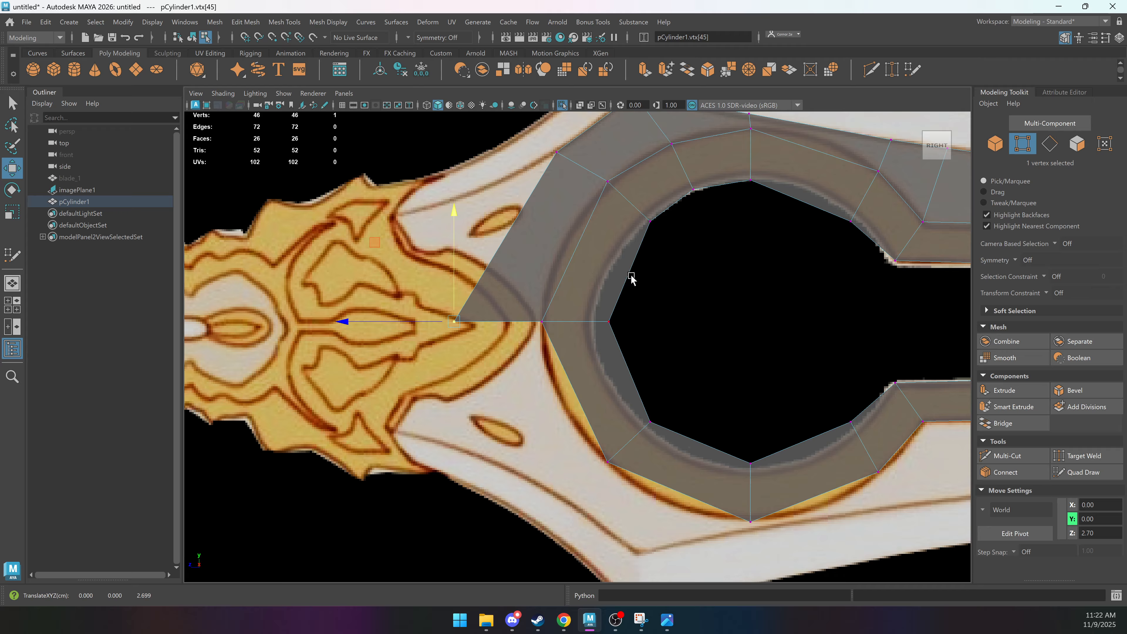
Resume Quad Draw on the sword mesh and fill the long upper-blade quad along the inner line to the trim's bend near the tip.
scroll(622, 280, down, 7)
alt+middle_drag(611, 282, 390, 281)
scroll(473, 262, up, 3)
alt+middle_drag(653, 273, 457, 269)
key(F8)
alt+middle_drag(554, 280, 392, 282)
scroll(511, 277, up, 1)
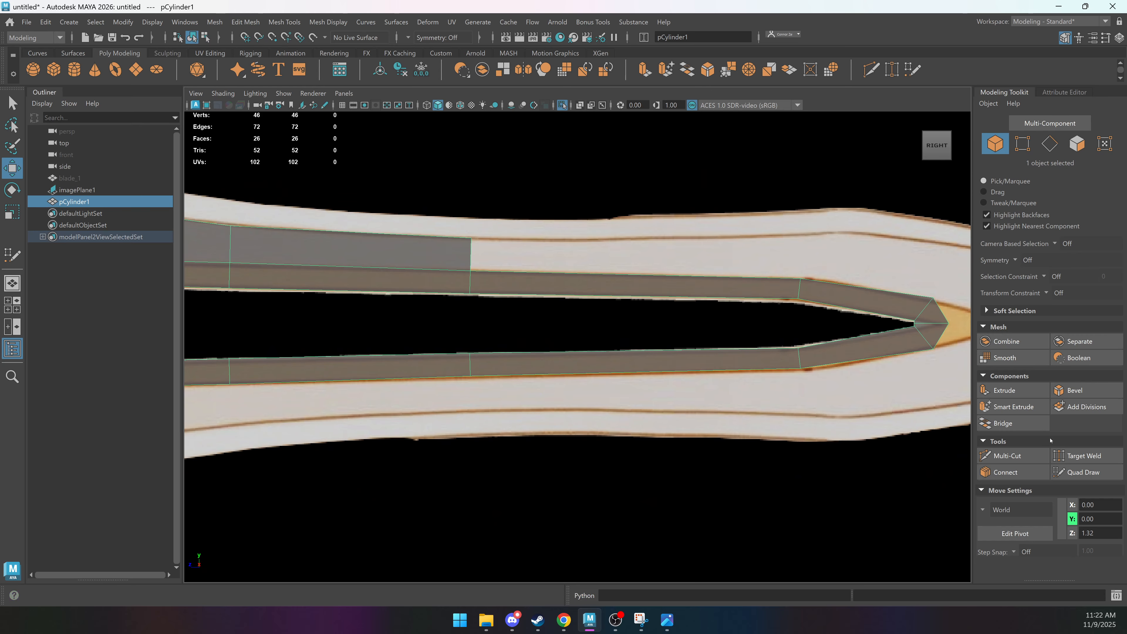
click(1079, 472)
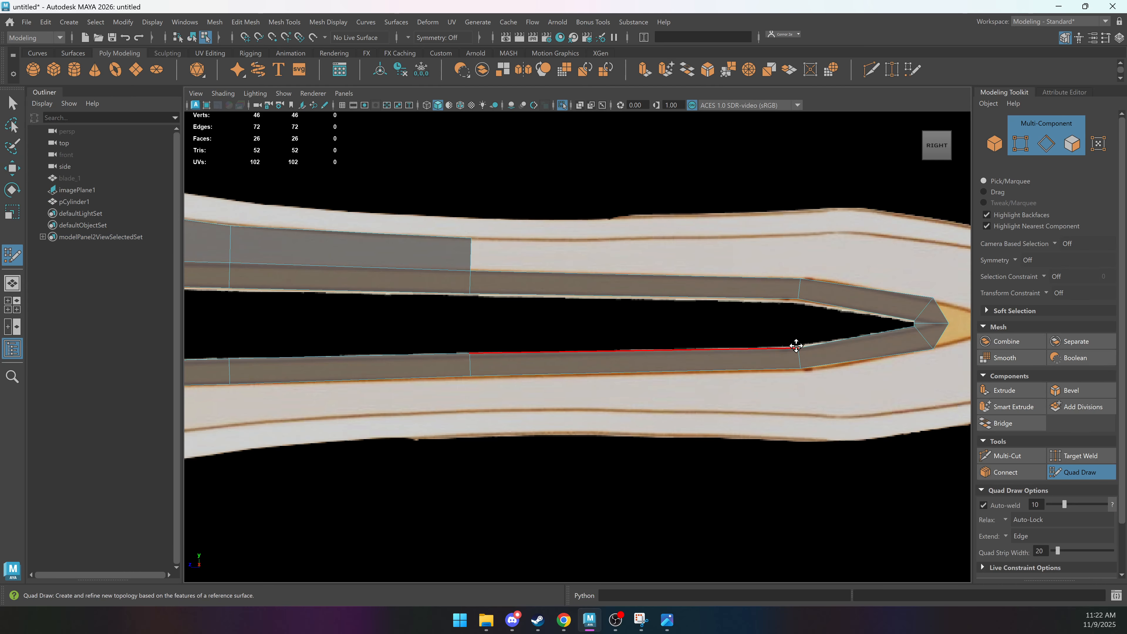
click(803, 235)
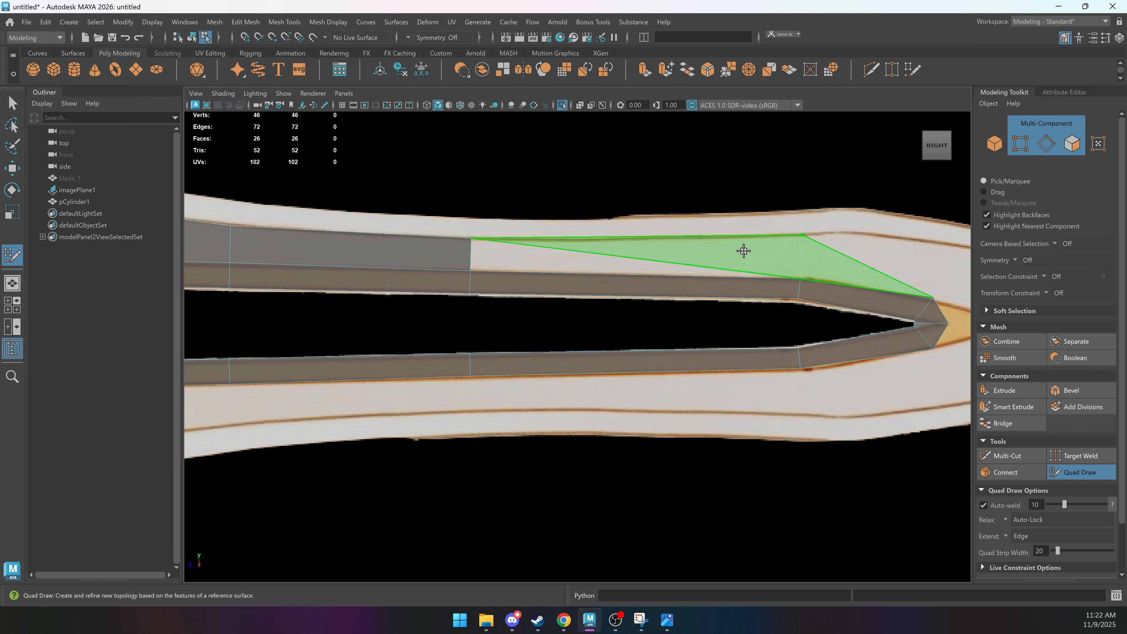
alt+middle_drag(744, 251, 604, 274)
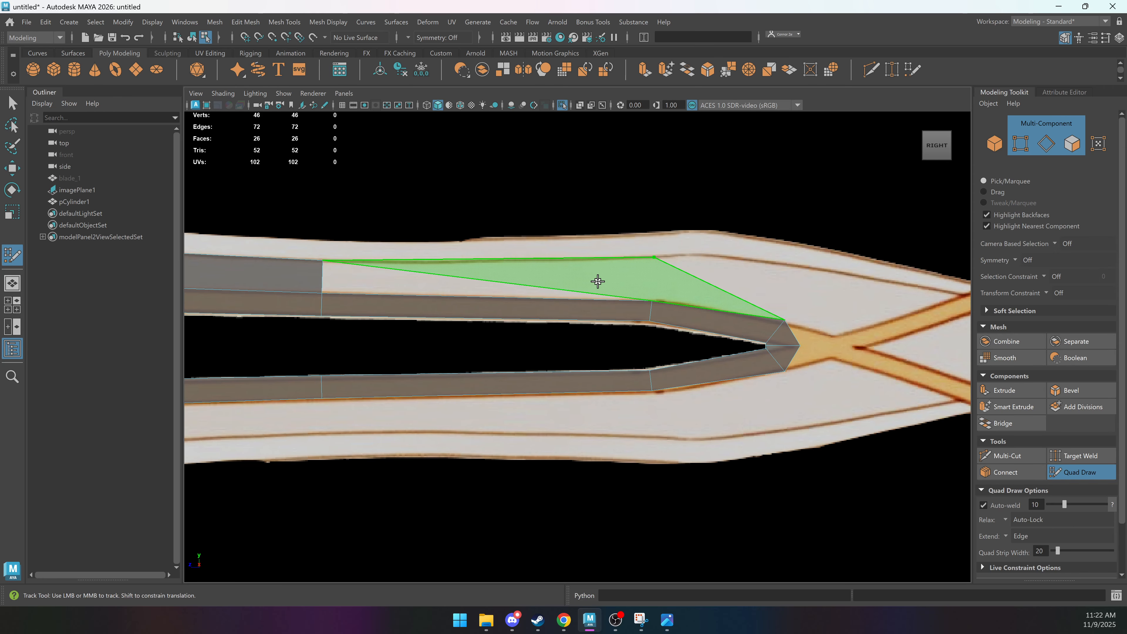
shift+click(583, 282)
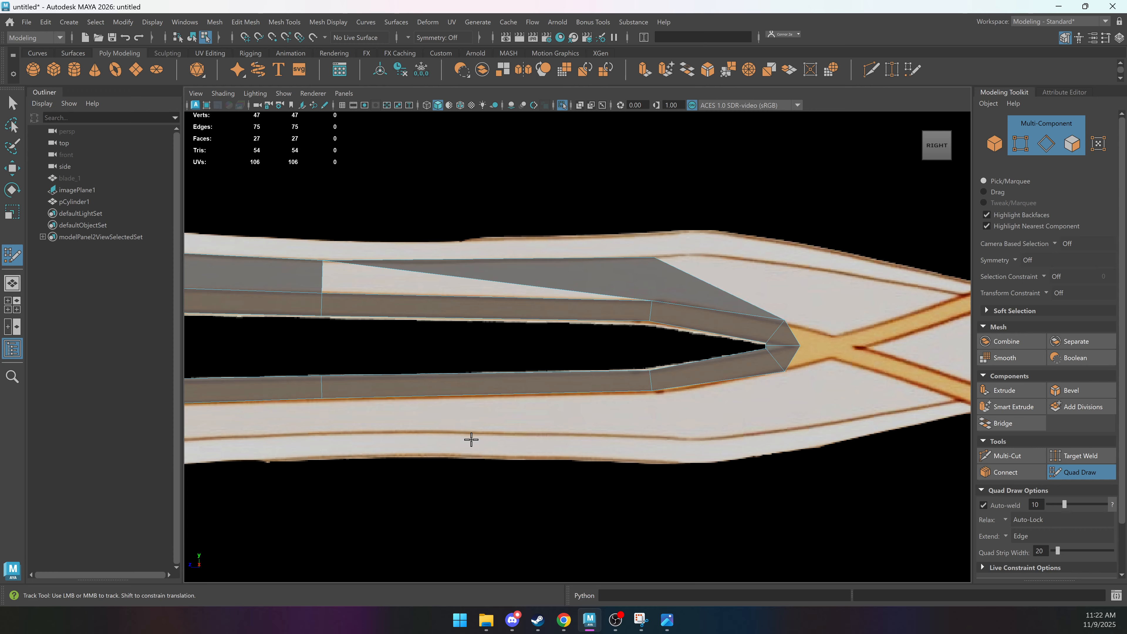
key(ctrl+z)
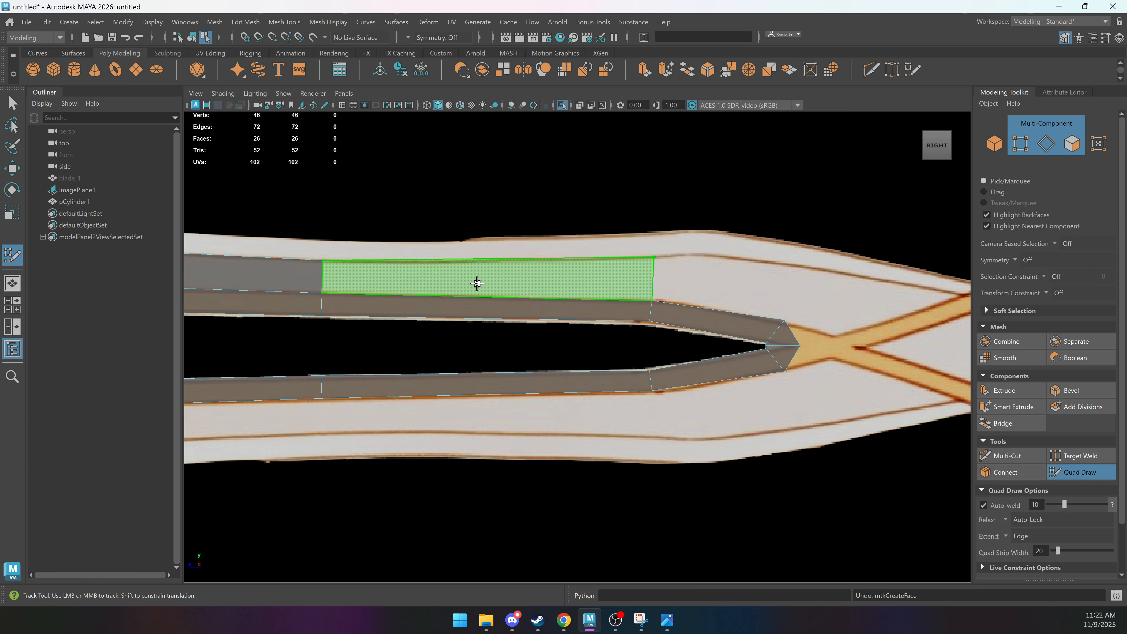
shift+click(459, 276)
Move the end vertex to the inner line's bend and fill a quad forward to the front end of the trim strip.
scroll(729, 335, up, 2)
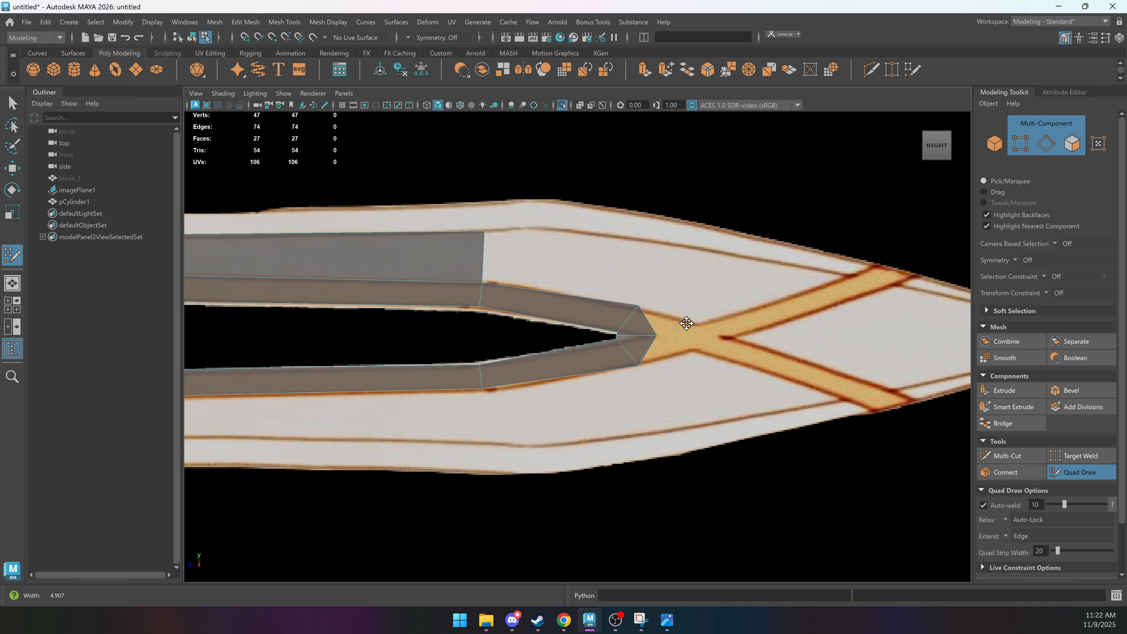
drag(481, 232, 524, 228)
click(682, 250)
shift+click(583, 260)
click(839, 276)
shift+click(741, 285)
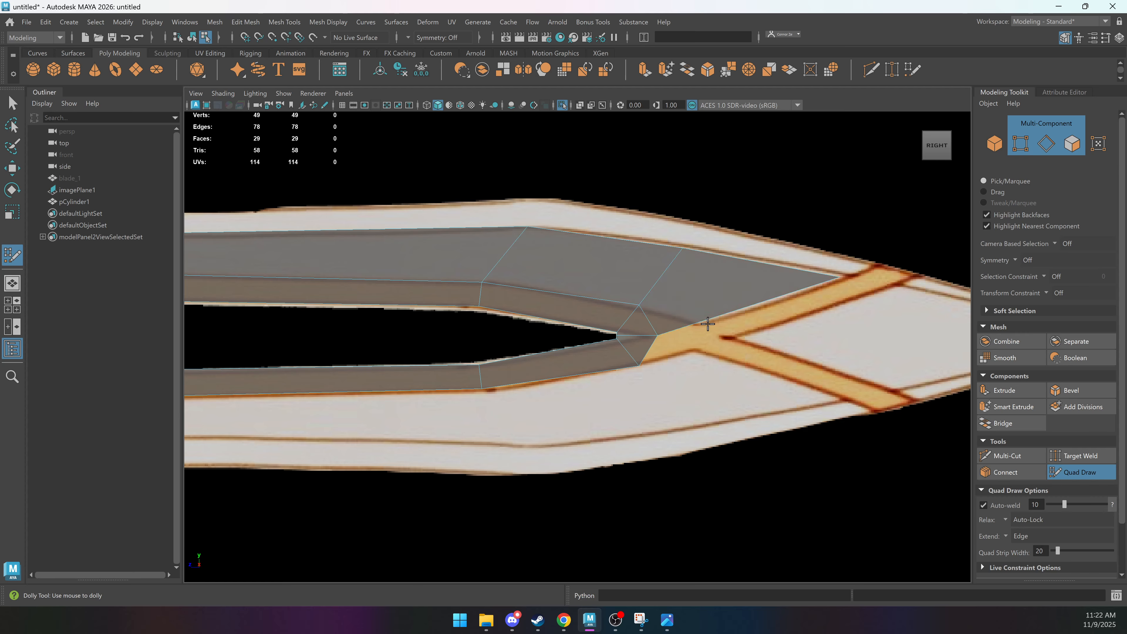
key(ctrl+z)
click(777, 276)
click(746, 310)
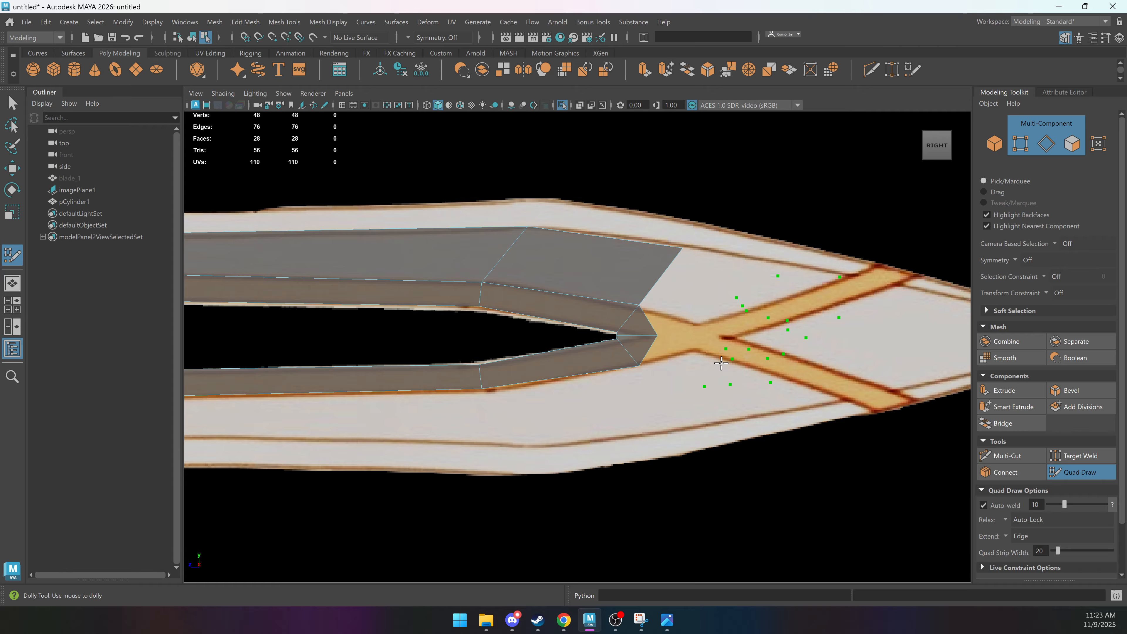
scroll(1020, 422, down, 3)
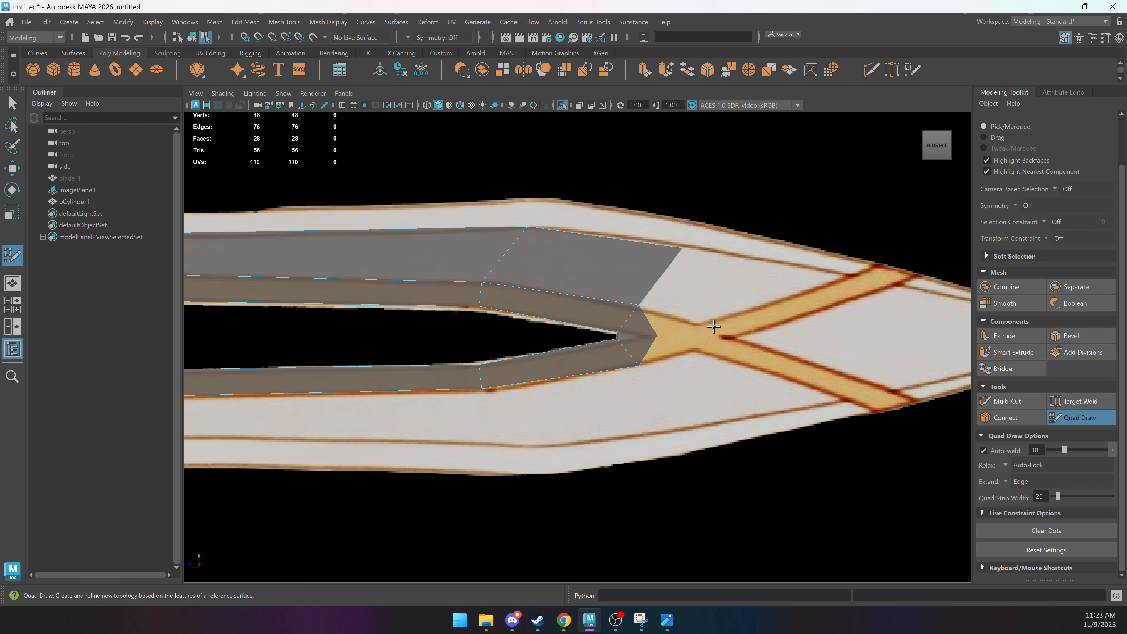
Fill the pointed upper-blade quad between the inner line and the crossing gold bands.
scroll(718, 329, up, 2)
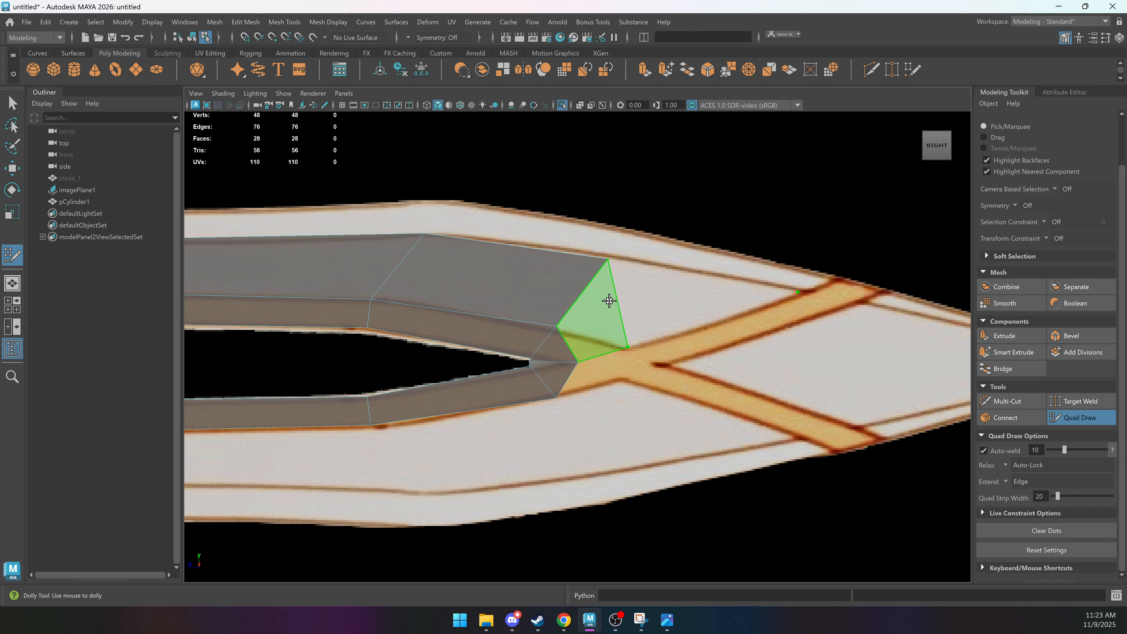
shift+click(636, 289)
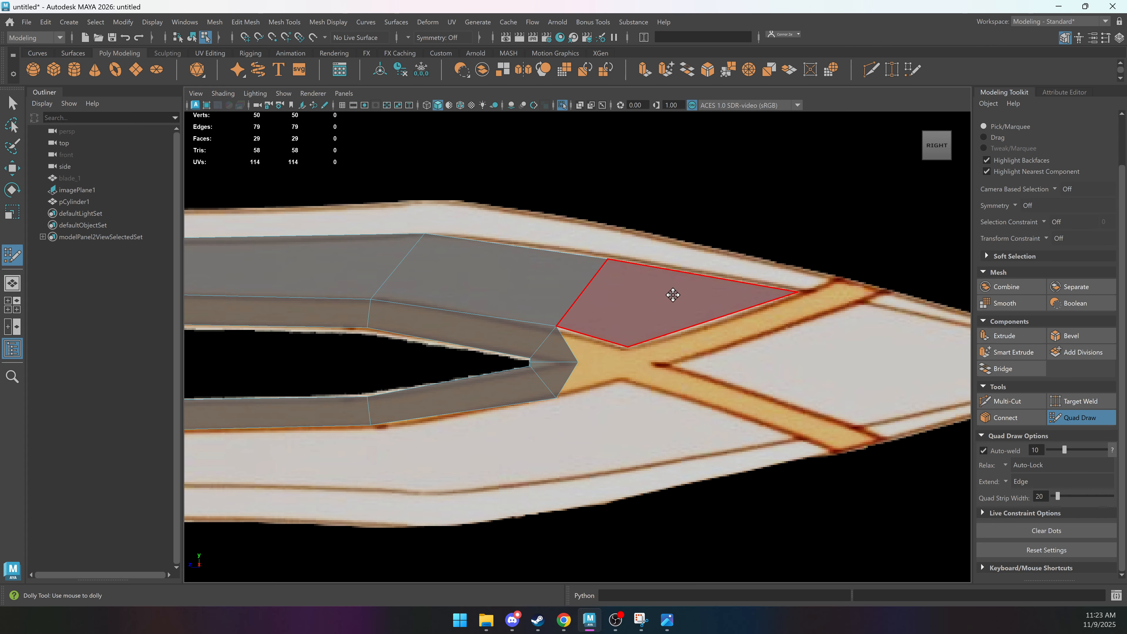
scroll(693, 348, up, 1)
Fill a quad along the upper gold cross band and another joining it to the front of the trim strip.
scroll(692, 348, up, 1)
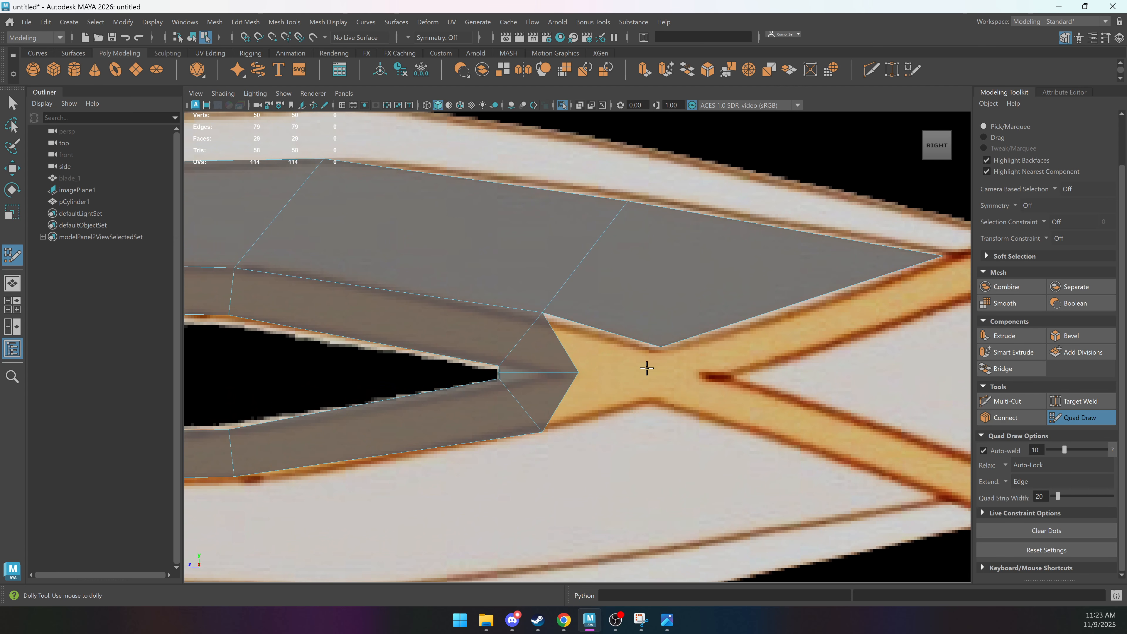
alt+middle_drag(650, 370, 614, 338)
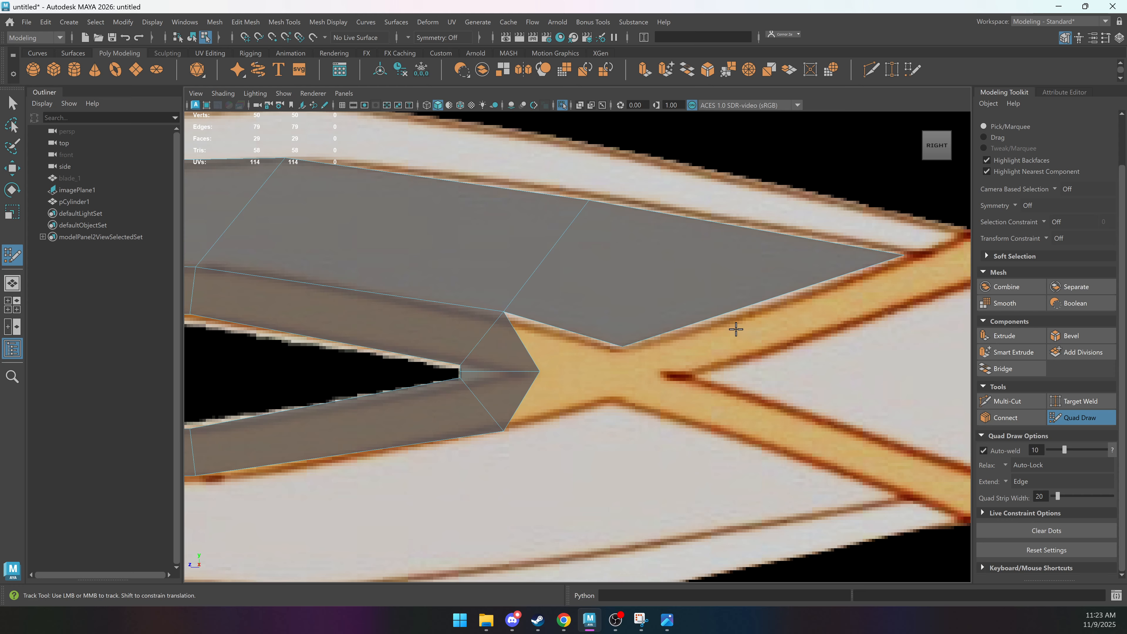
alt+middle_drag(779, 300, 727, 298)
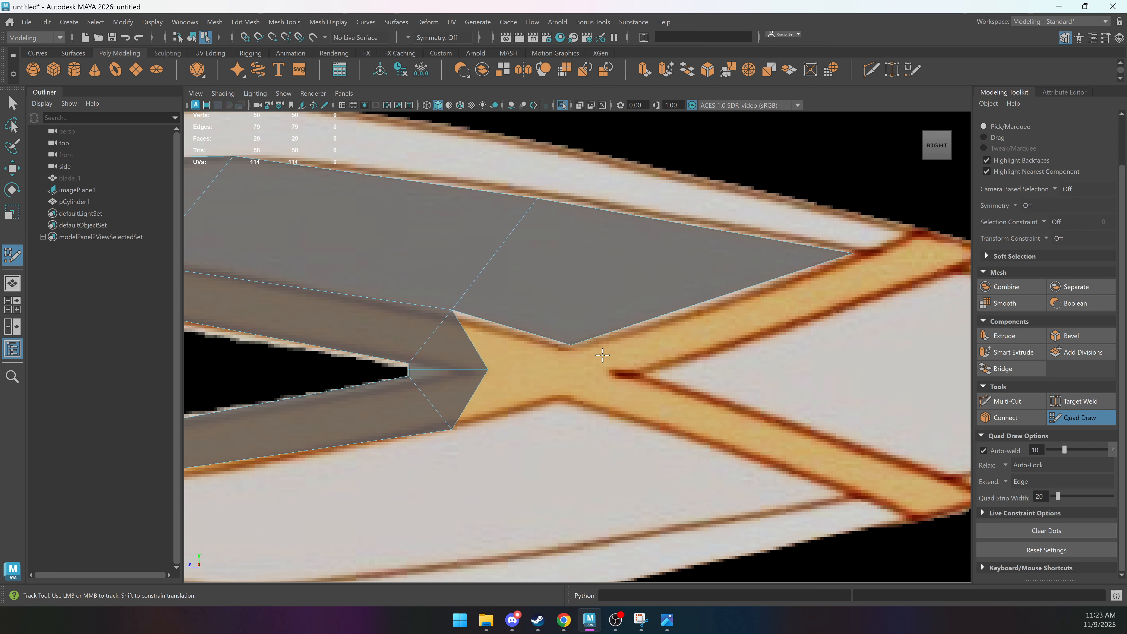
shift+click(785, 307)
shift+click(517, 345)
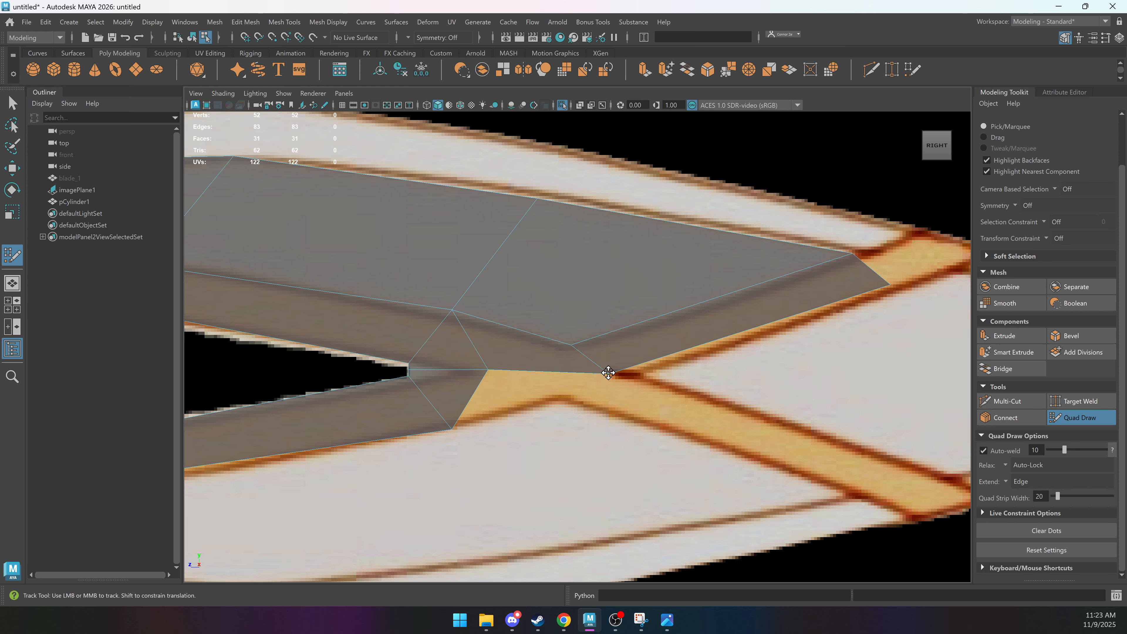
Extend the upper gold cross band by one quad to the blade's outer edge.
scroll(624, 361, down, 4)
scroll(624, 362, down, 3)
scroll(612, 358, up, 3)
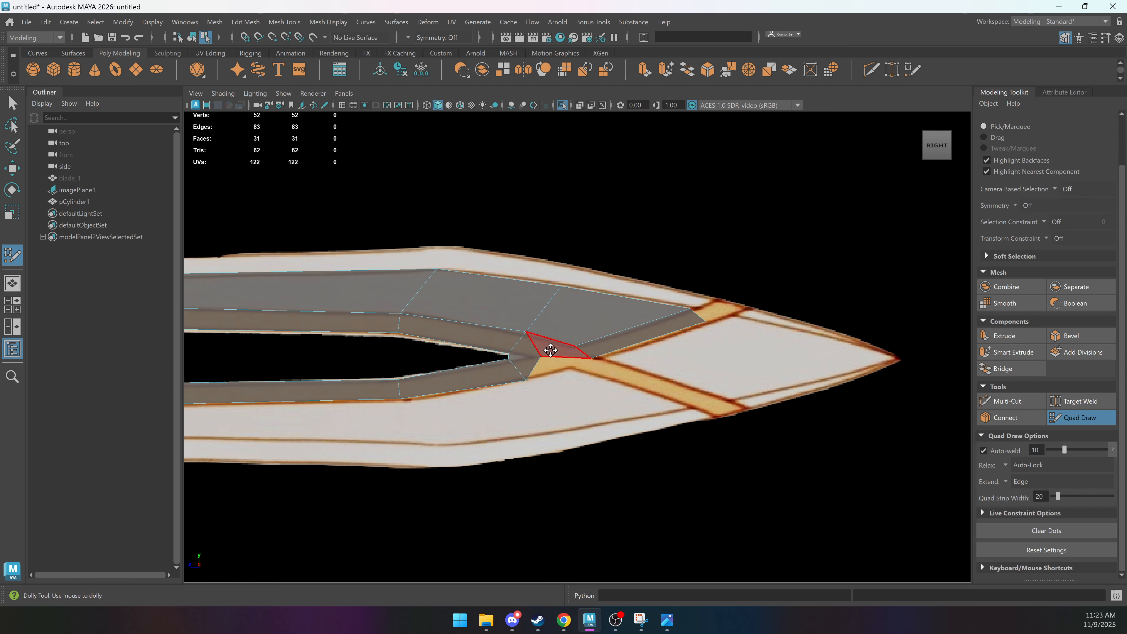
alt+middle_drag(443, 352, 454, 322)
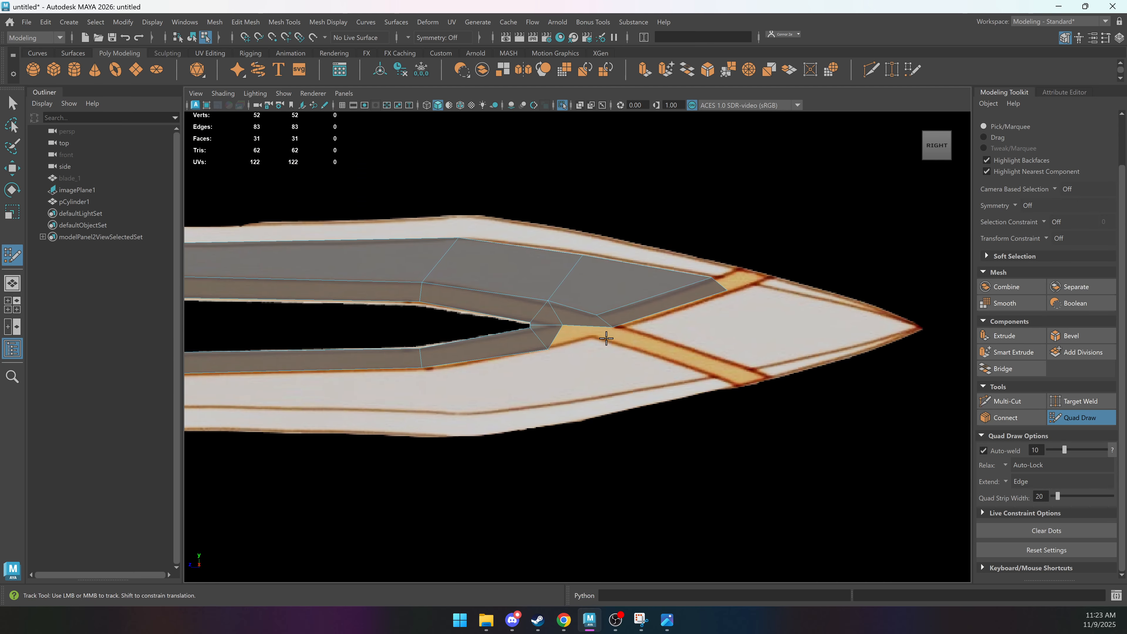
alt+middle_drag(589, 321, 504, 347)
scroll(719, 329, up, 3)
scroll(719, 329, up, 2)
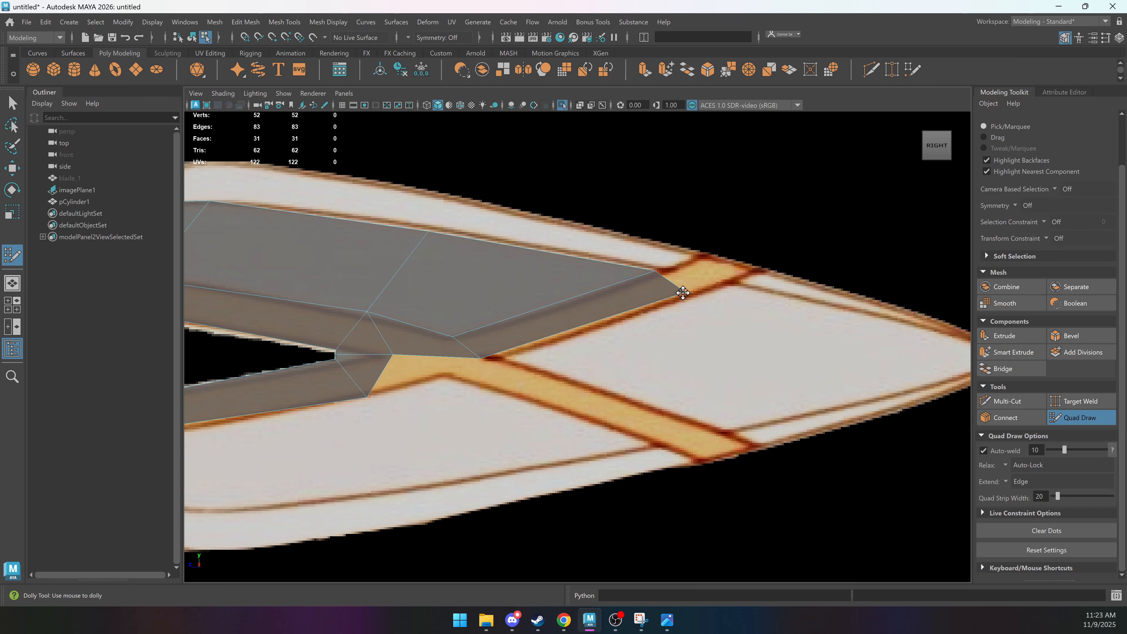
alt+middle_drag(679, 275, 628, 297)
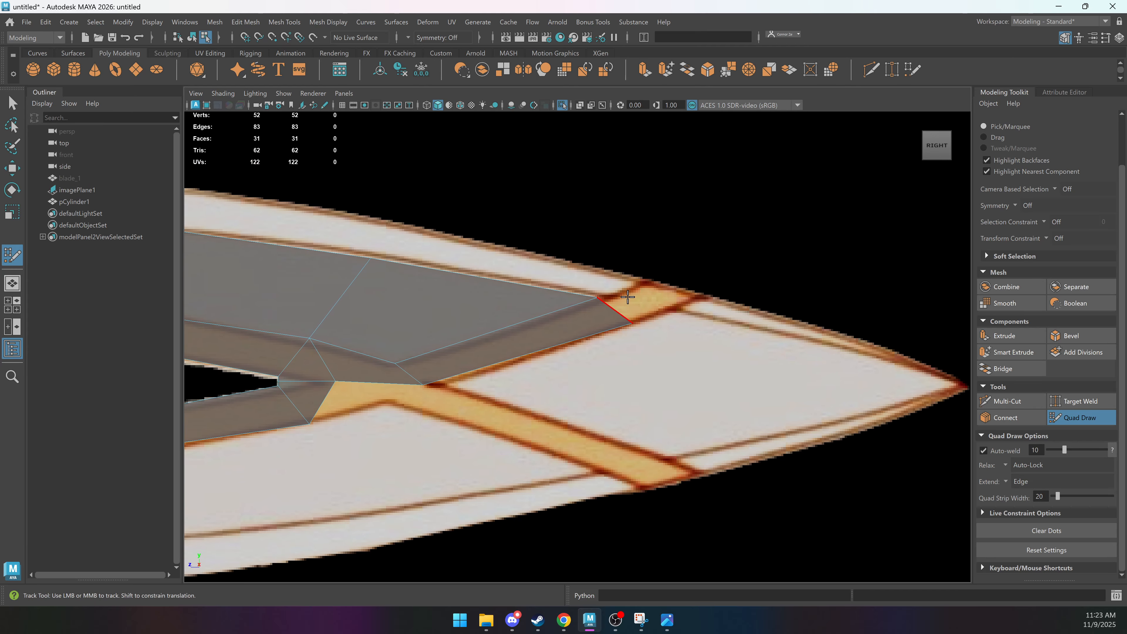
shift+click(644, 302)
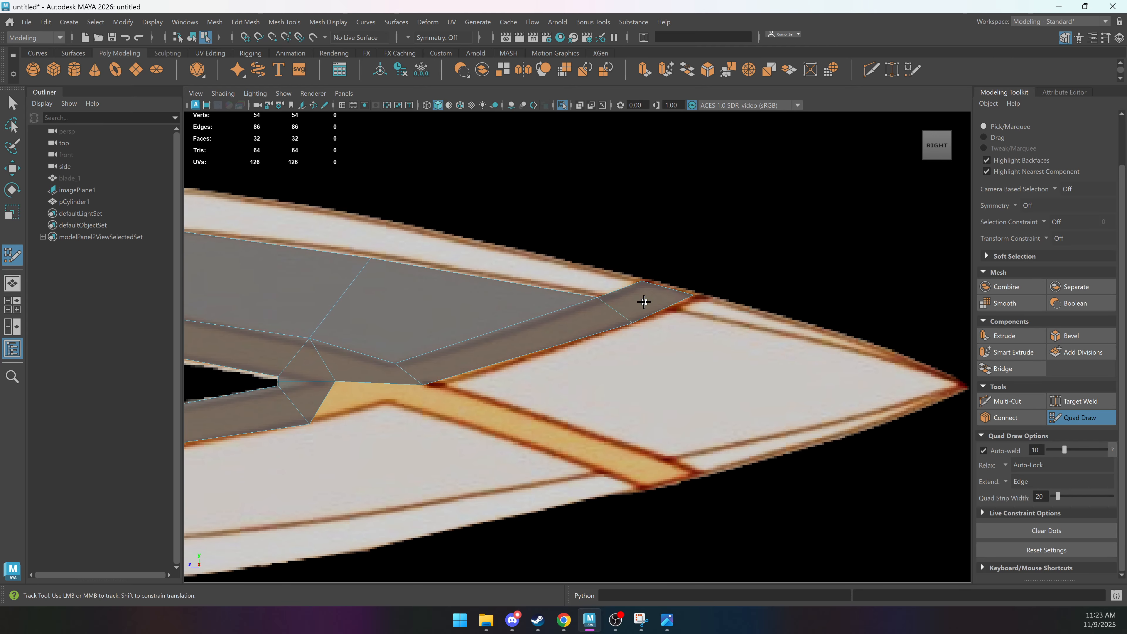
Fill two quads along the upper outer edge from the gold cross band back to the blade's outer bend.
alt+middle_drag(423, 290, 517, 310)
shift+click(503, 270)
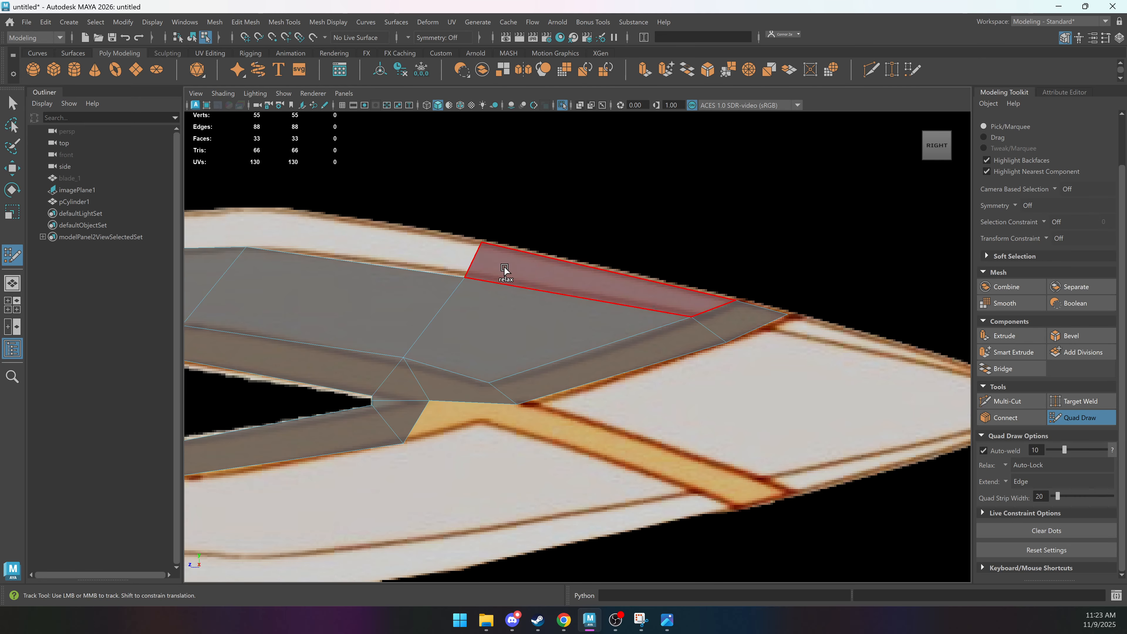
alt+middle_drag(503, 269, 624, 259)
click(506, 218)
shift+click(540, 235)
alt+middle_drag(540, 235, 869, 251)
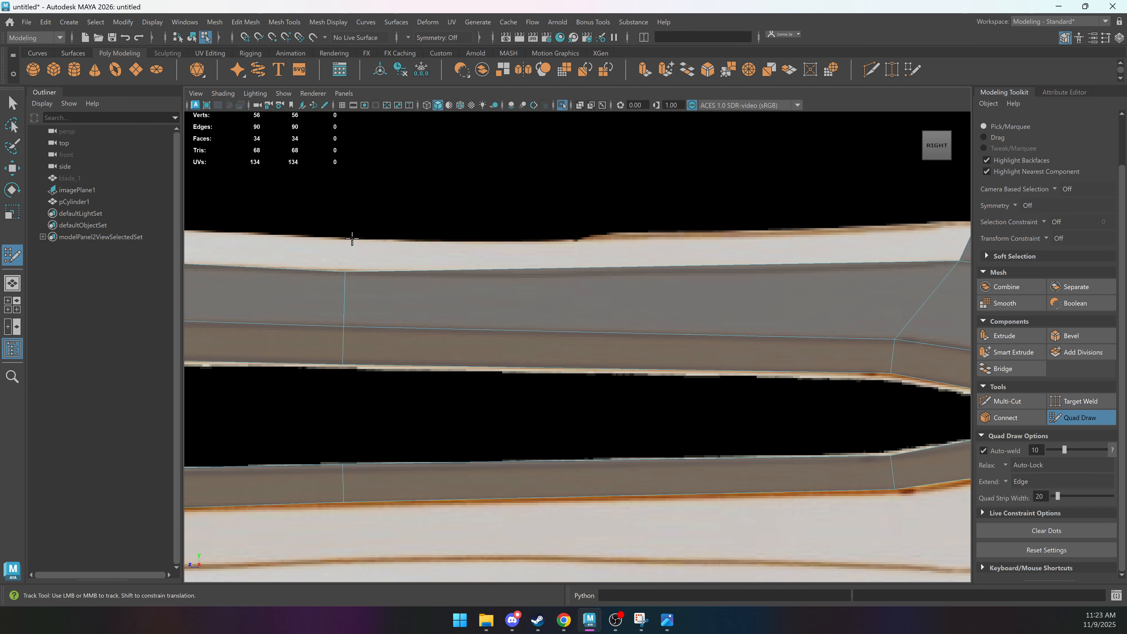
scroll(687, 266, down, 6)
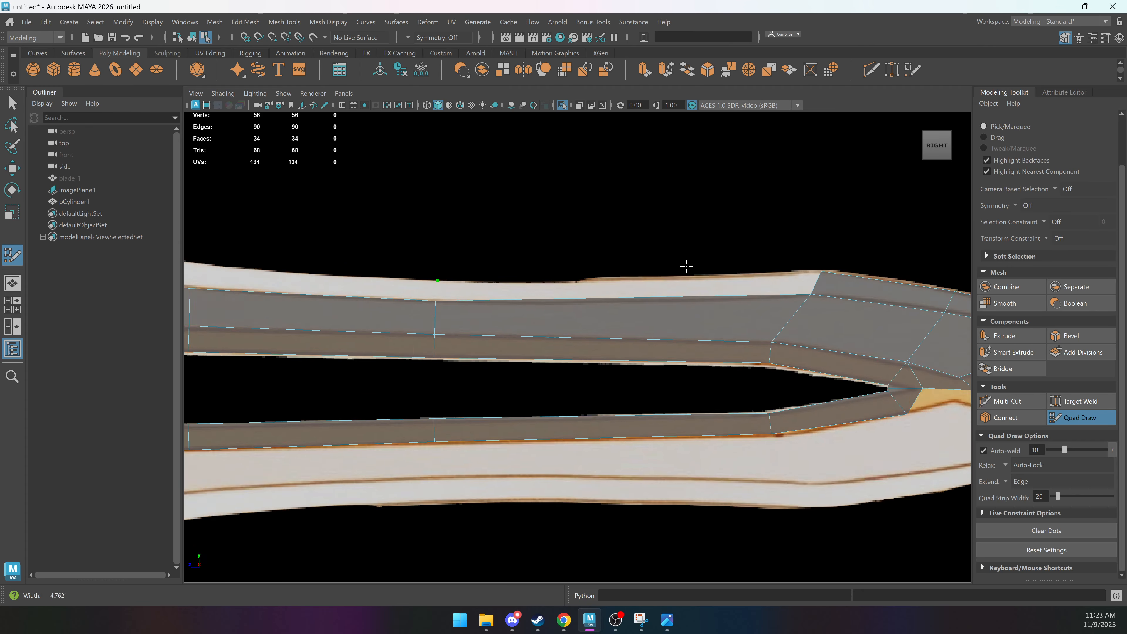
shift+click(623, 312)
scroll(793, 335, up, 4)
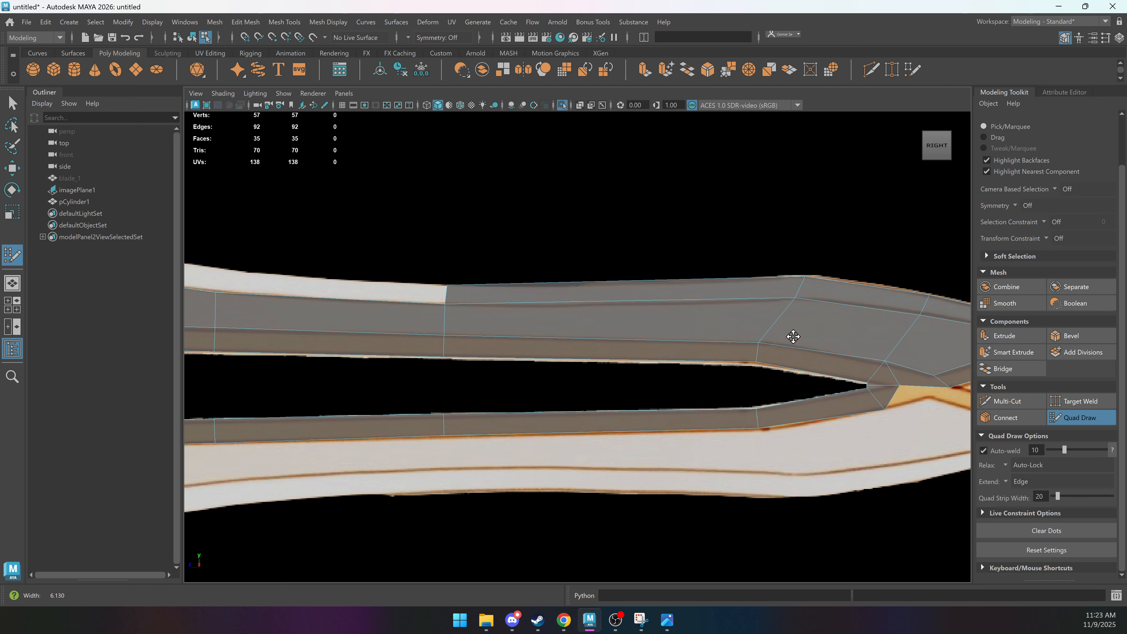
scroll(507, 290, up, 2)
key(ctrl+z)
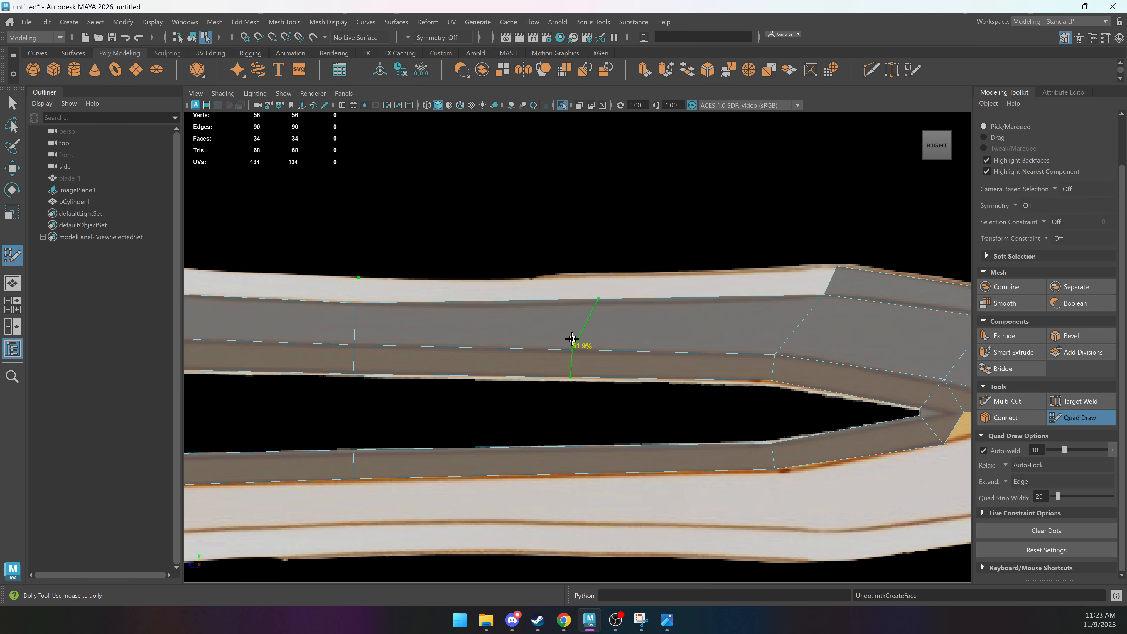
key(ctrl+z)
Insert an edge across the long upper-blade section and fill the two outer-edge quads on either side of it.
ctrl+click(556, 339)
shift+click(637, 285)
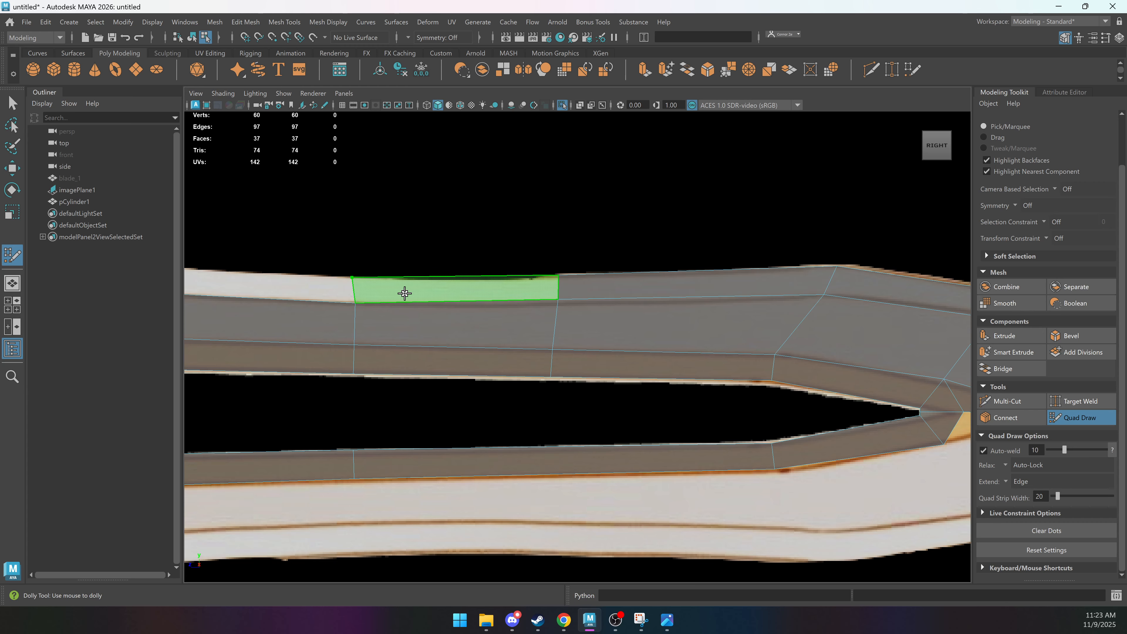
shift+click(403, 292)
Continue the upper outer-edge strip toward the ring with two more quads, ending just past the ring's opening.
alt+middle_drag(345, 297, 809, 320)
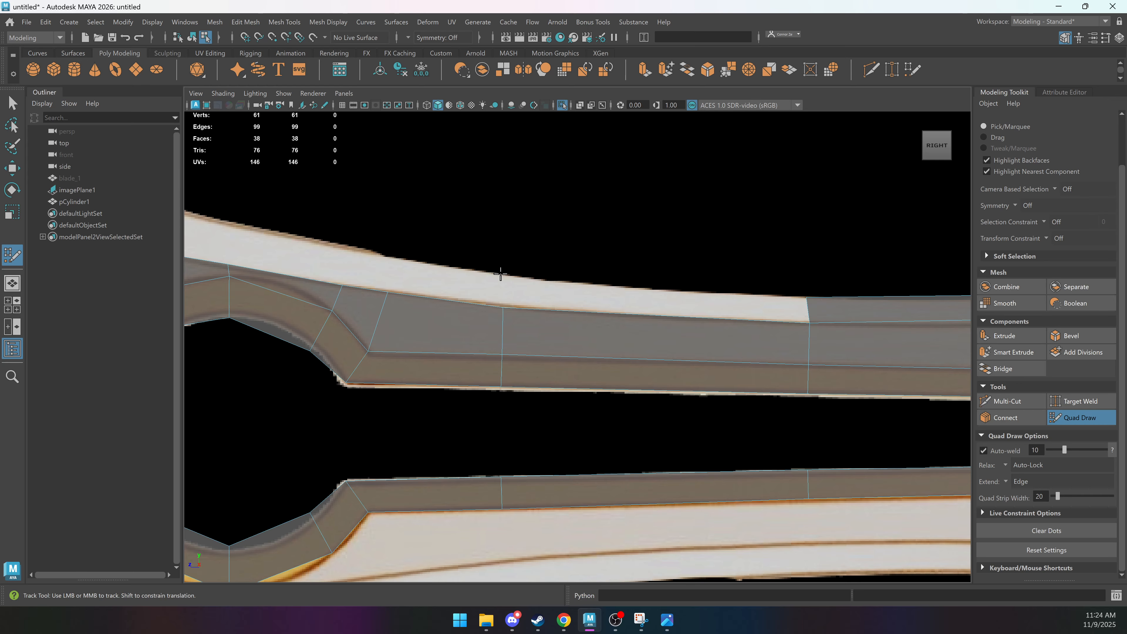
shift+click(619, 300)
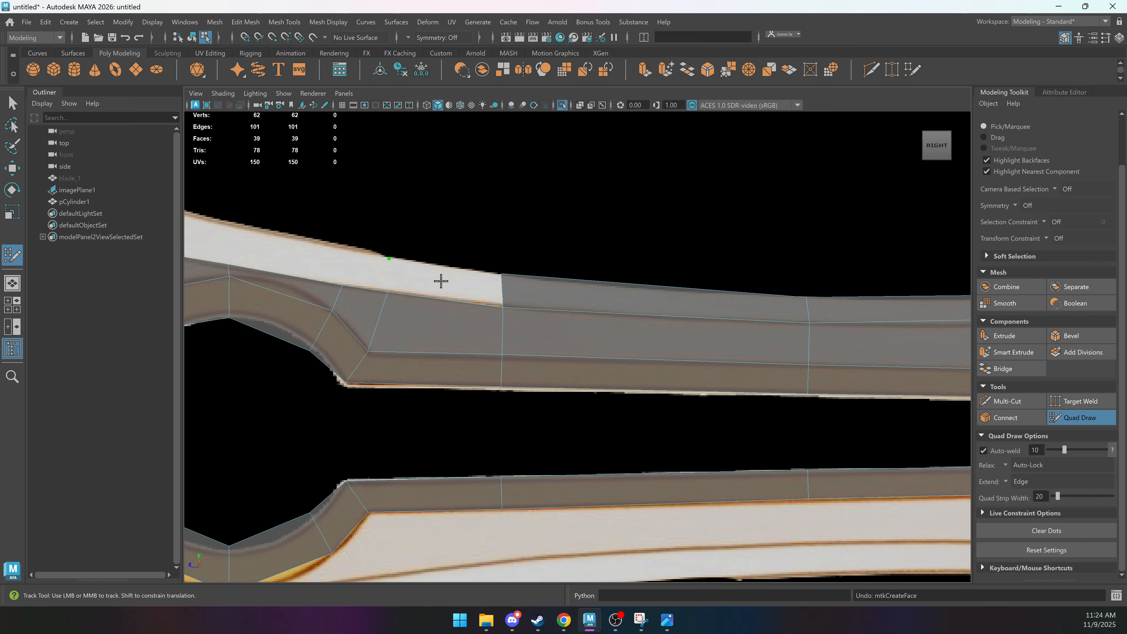
shift+click(413, 284)
Fill three outer-edge quads above the ring up to the blade's peak corner.
alt+middle_drag(390, 284, 565, 289)
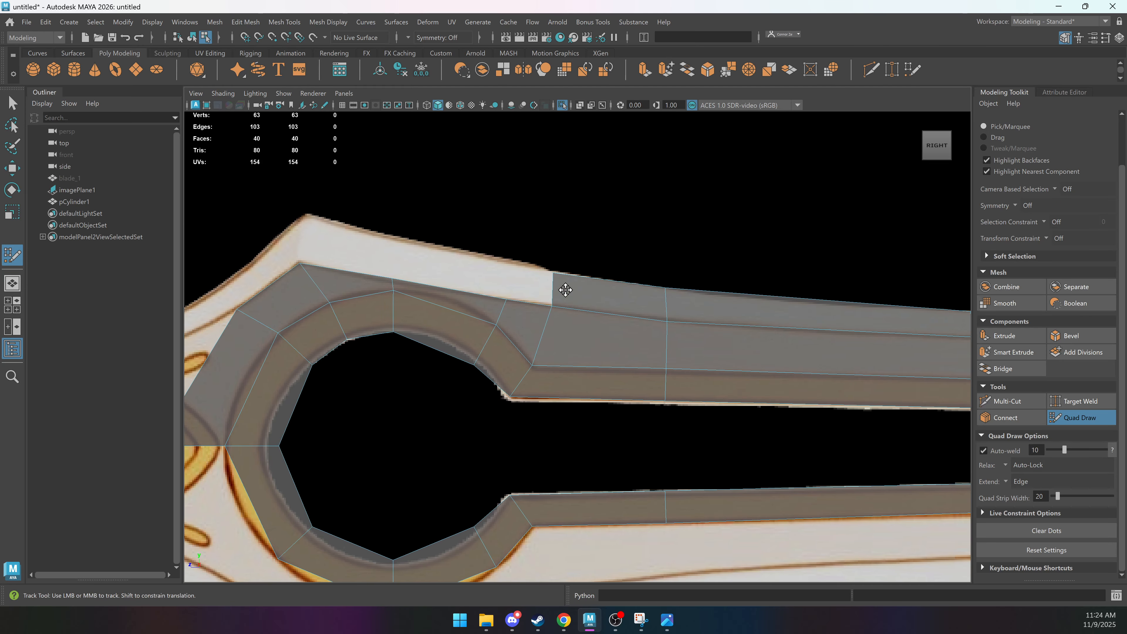
shift+click(521, 284)
shift+click(441, 267)
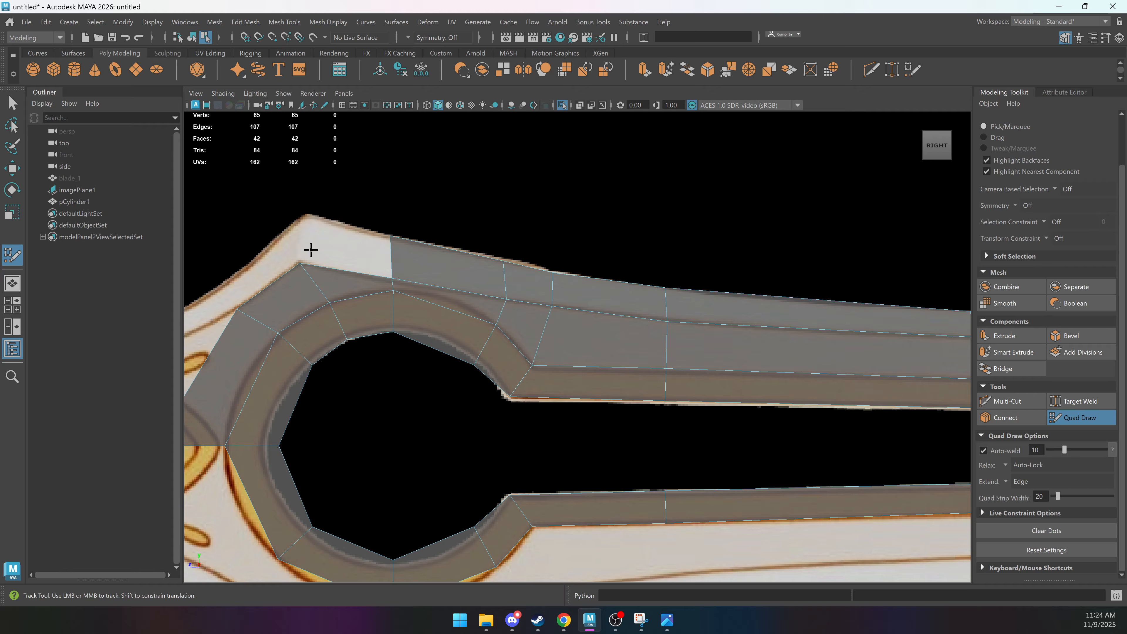
shift+click(337, 244)
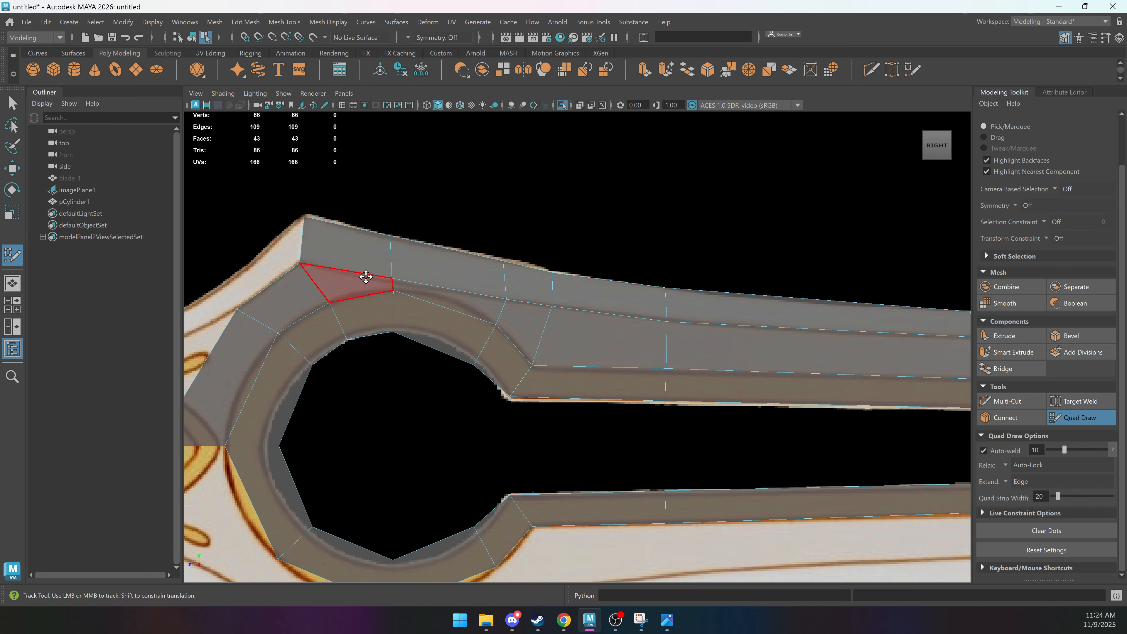
Continue the upper outer-edge strip from the blade's peak corner down to the gold guard with three quads.
alt+middle_drag(370, 277, 503, 264)
shift+click(417, 274)
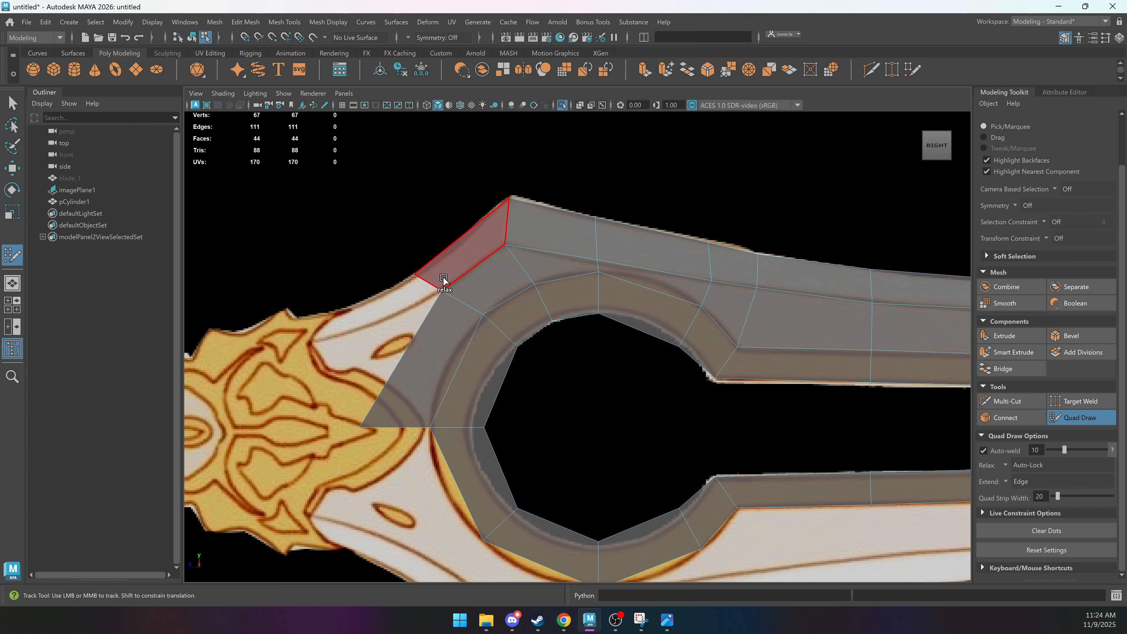
alt+middle_drag(367, 321, 477, 279)
alt+right_drag(478, 279, 559, 232)
alt+middle_drag(424, 285, 584, 253)
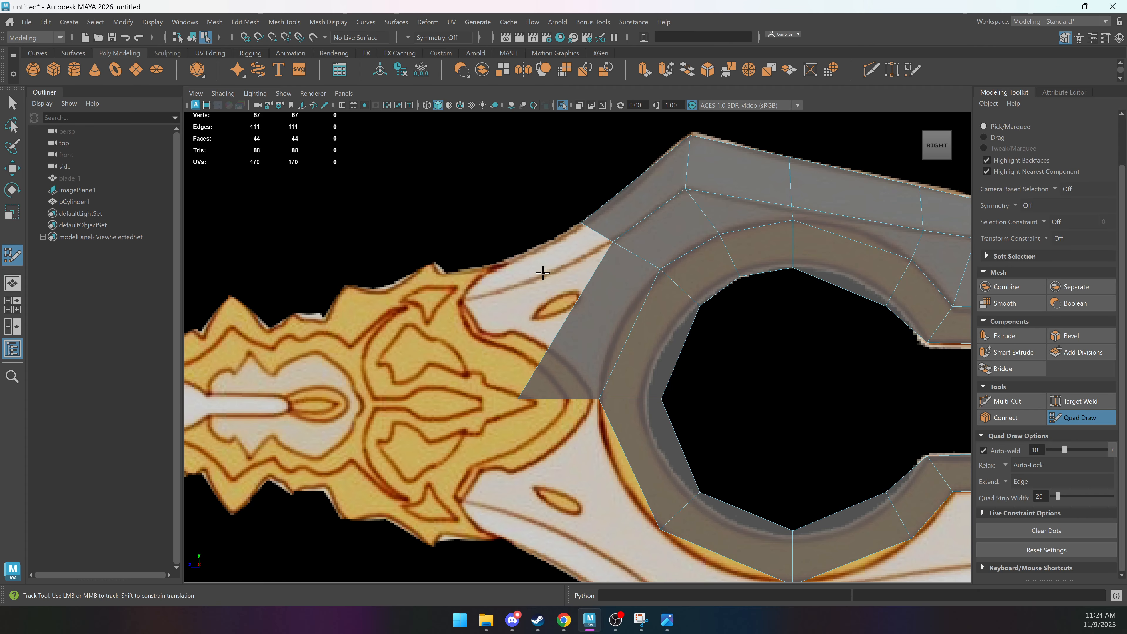
shift+click(519, 257)
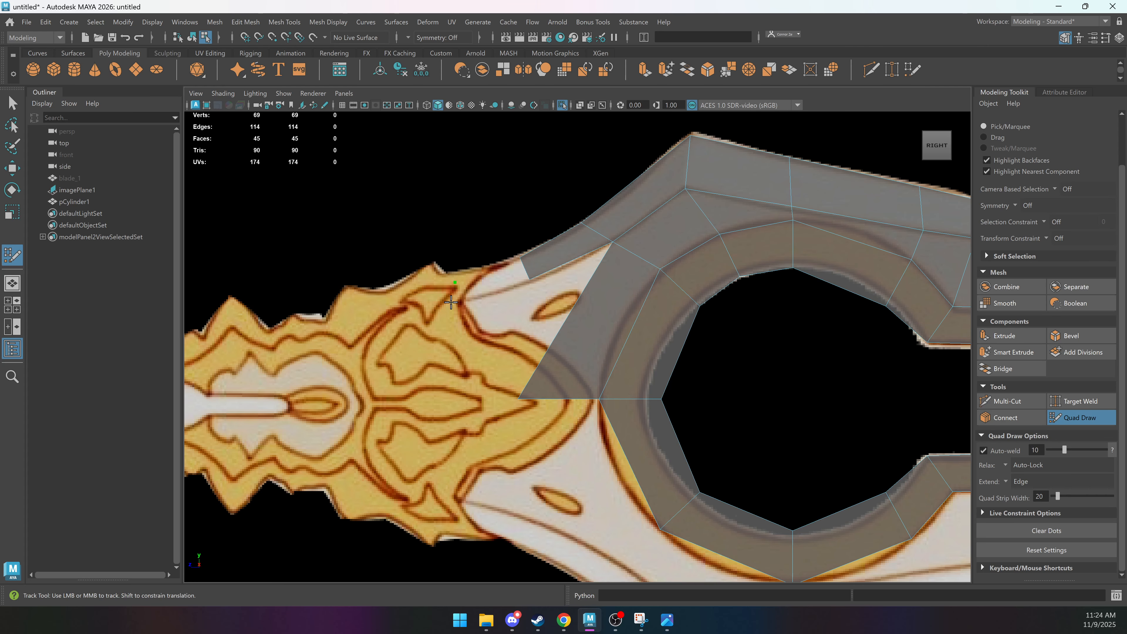
shift+click(488, 287)
Insert an edge across the ring section nearest the guard and shift its vertices onto the ring's inner and outer curves.
alt+middle_drag(594, 258, 547, 223)
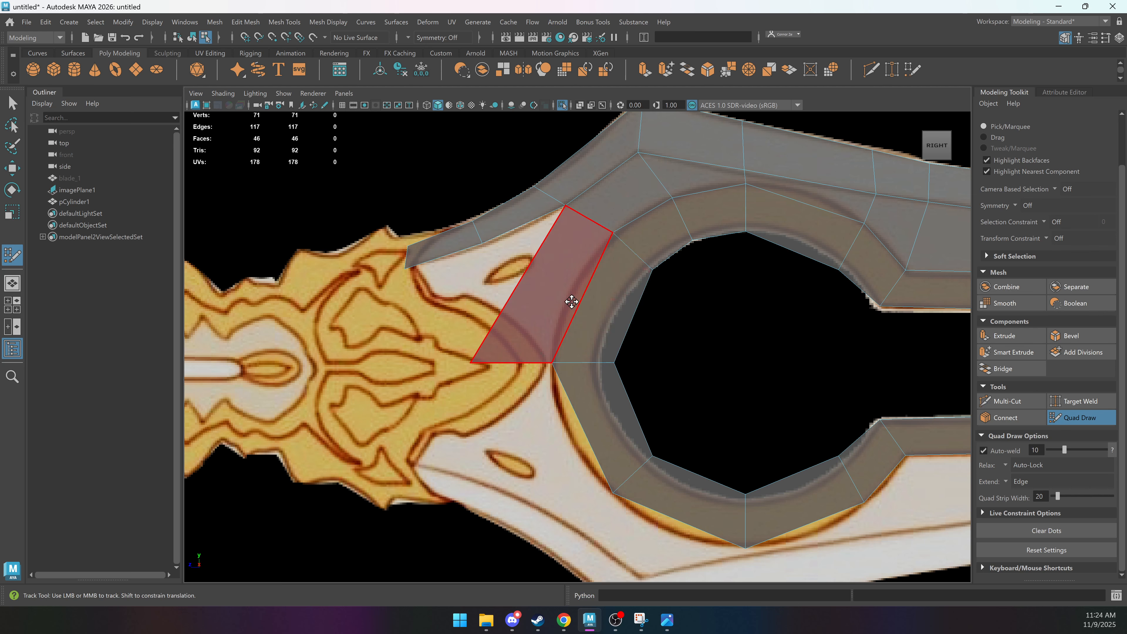
scroll(571, 302, up, 2)
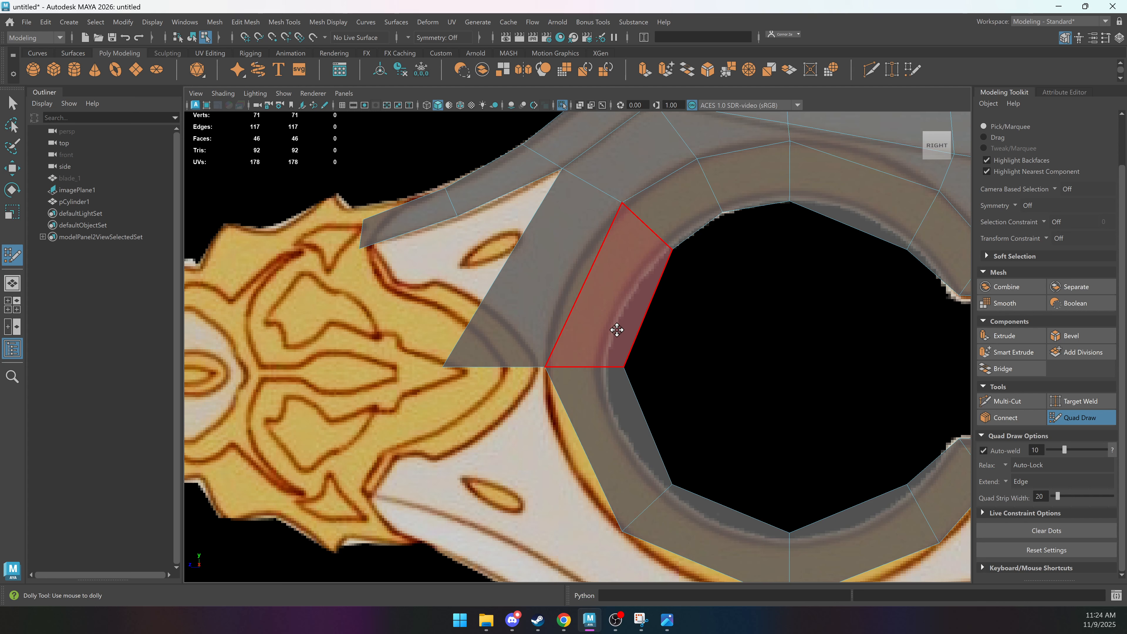
ctrl+click(576, 276)
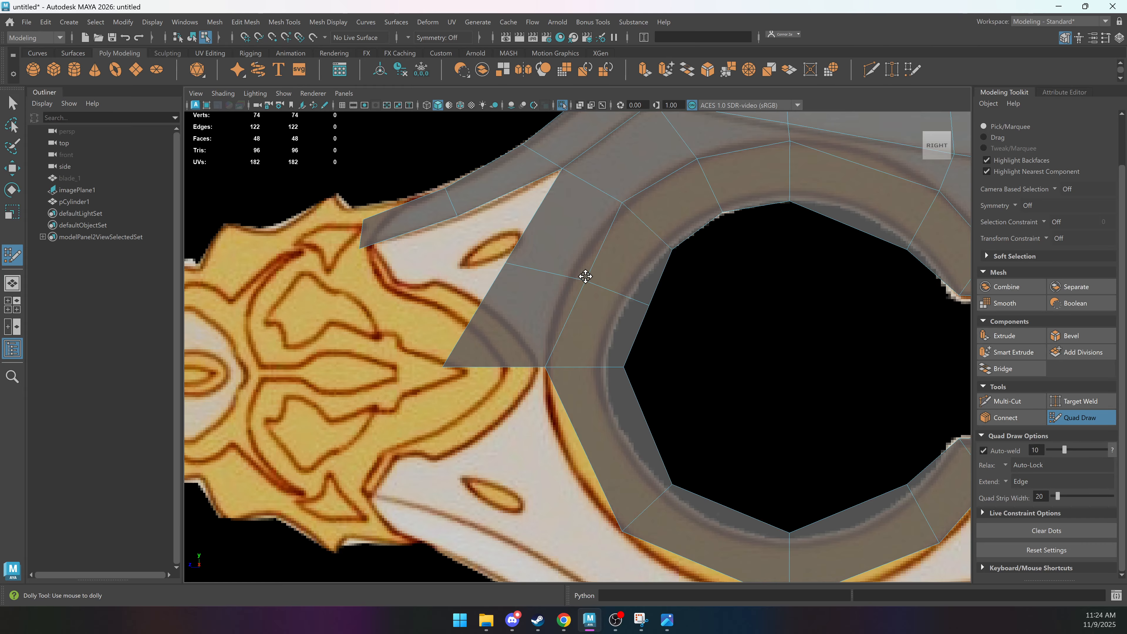
drag(586, 281, 569, 277)
drag(651, 307, 628, 304)
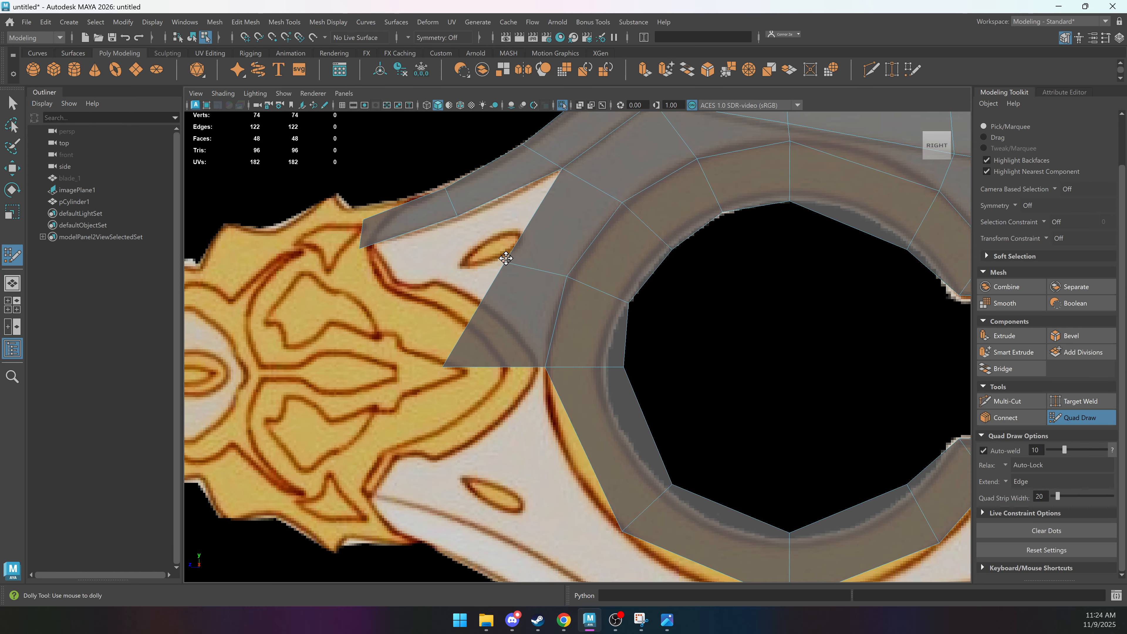
Fill the gap between the outer-edge strip and the ring beside the guard with three quads.
alt+middle_drag(504, 257, 546, 264)
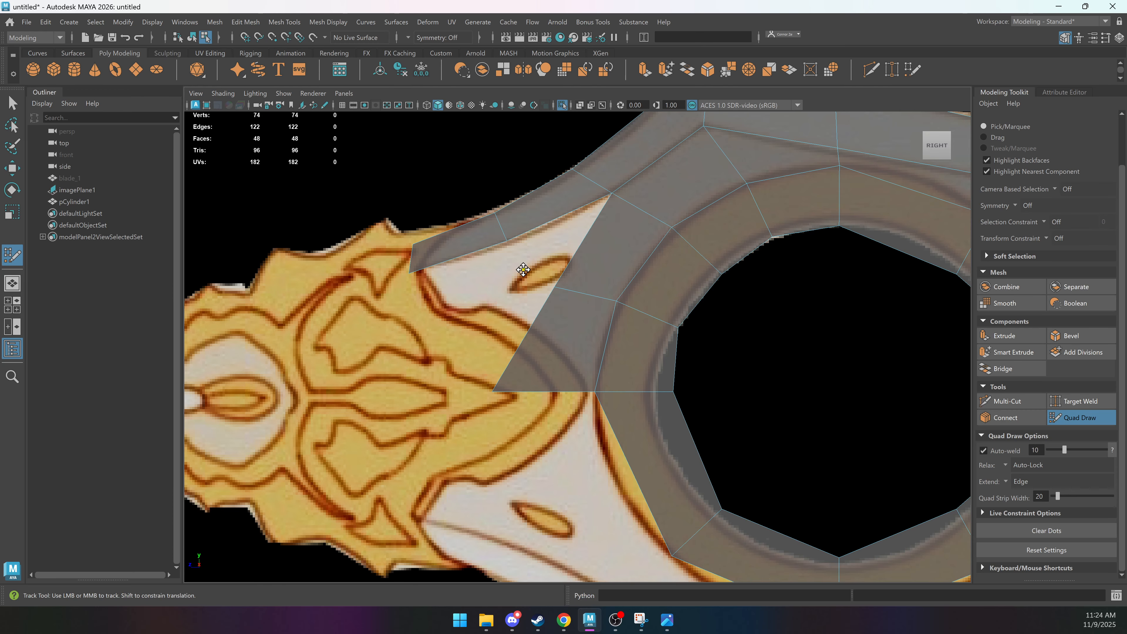
shift+click(563, 245)
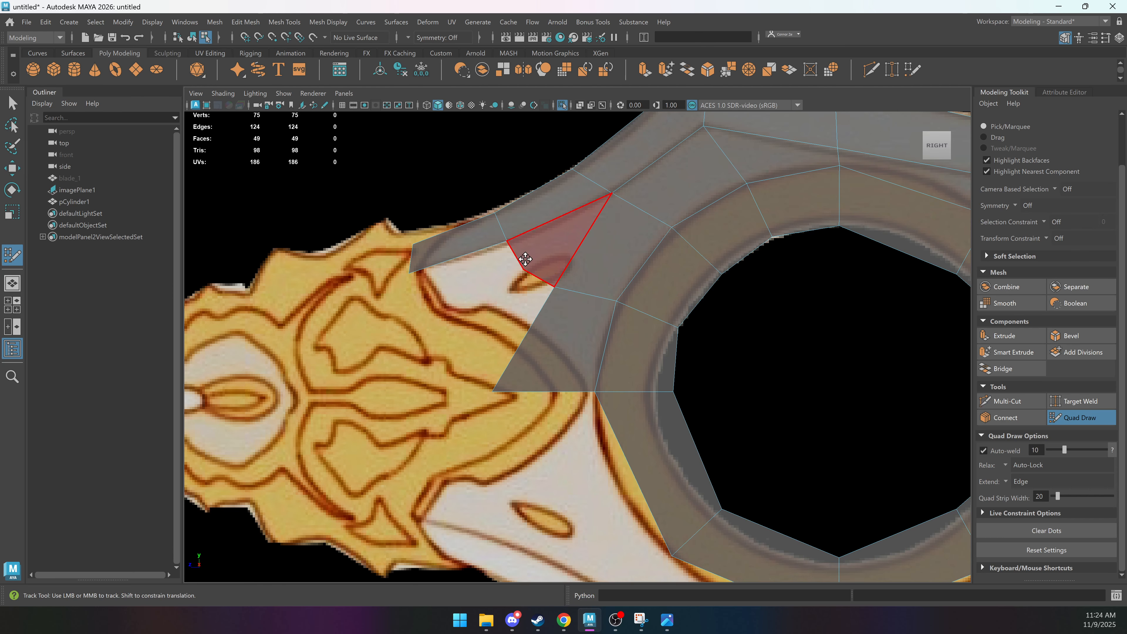
alt+middle_drag(568, 269, 599, 255)
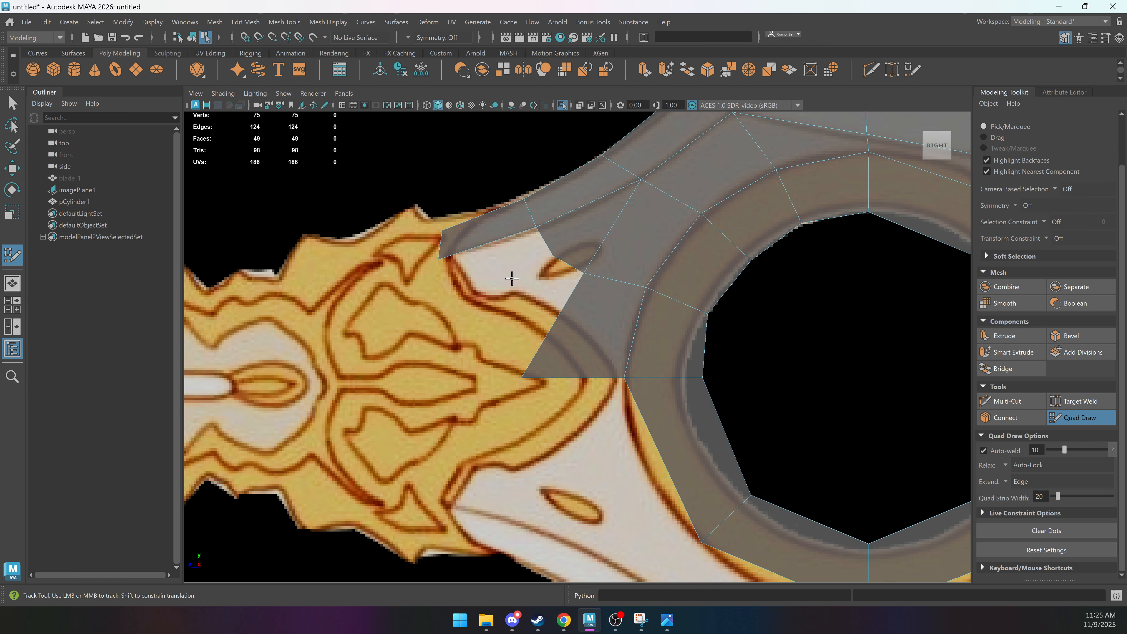
click(462, 324)
shift+click(496, 272)
shift+click(529, 317)
alt+middle_drag(658, 334, 543, 326)
key(ctrl+z)
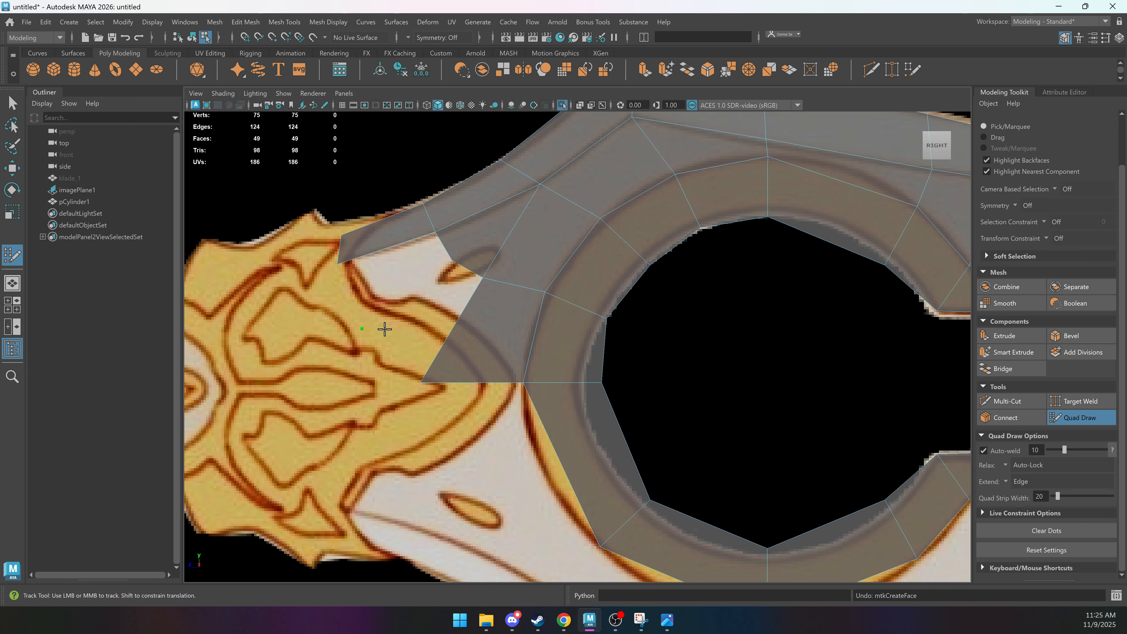
shift+click(394, 273)
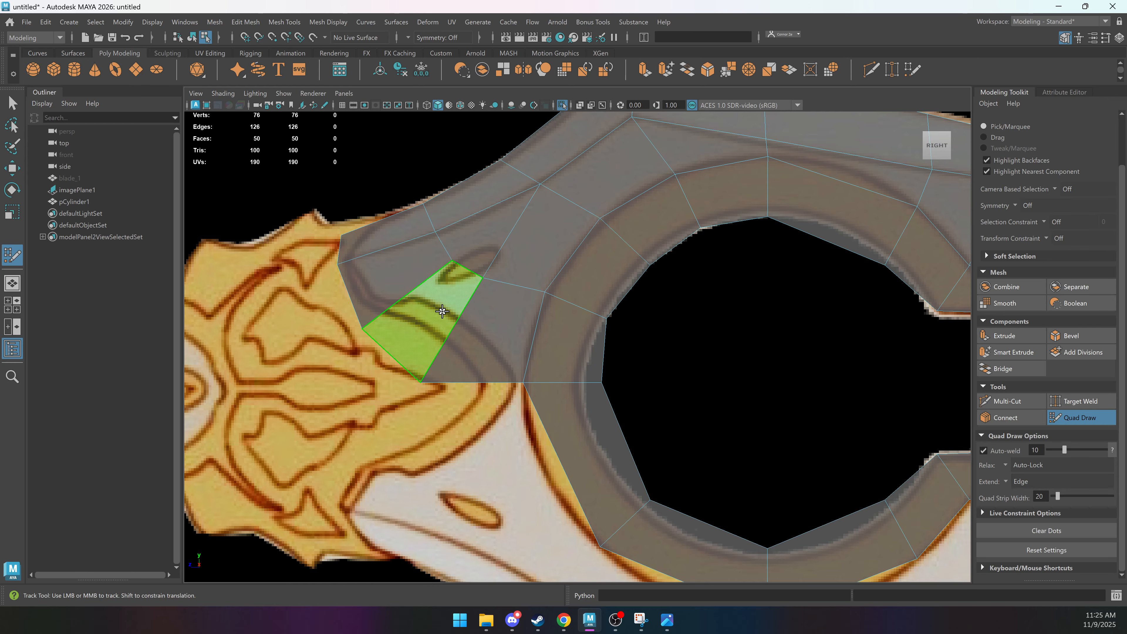
shift+click(428, 319)
Align the ring's inner vertices on the guard side with the edge of the round opening in the reference.
scroll(580, 329, down, 5)
scroll(541, 327, up, 2)
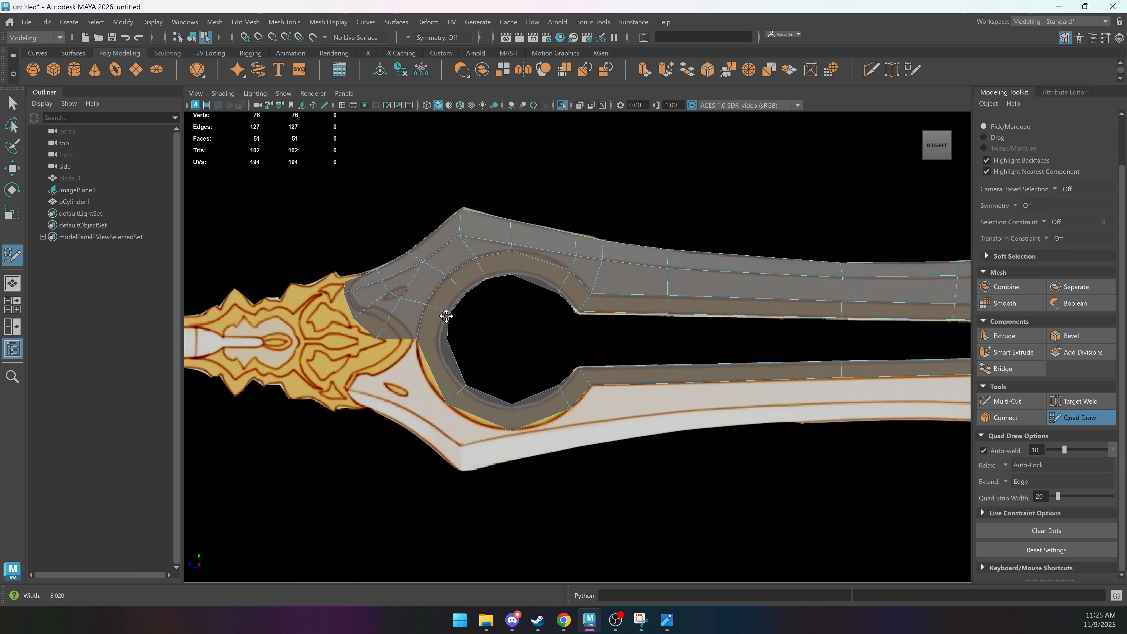
scroll(576, 337, up, 2)
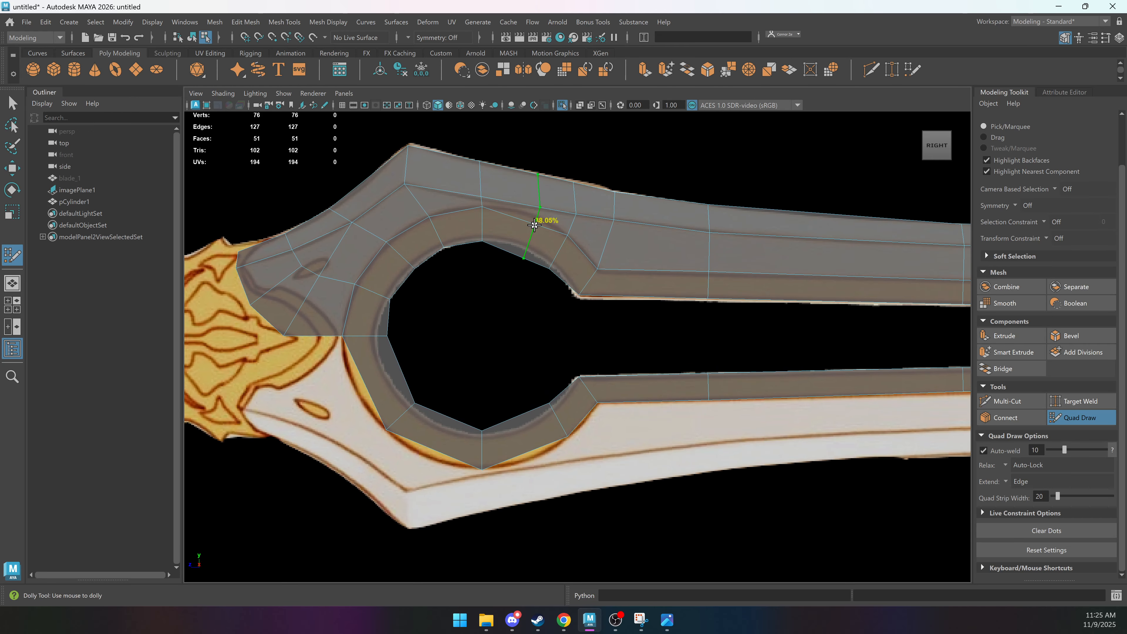
alt+right_drag(443, 259, 473, 325)
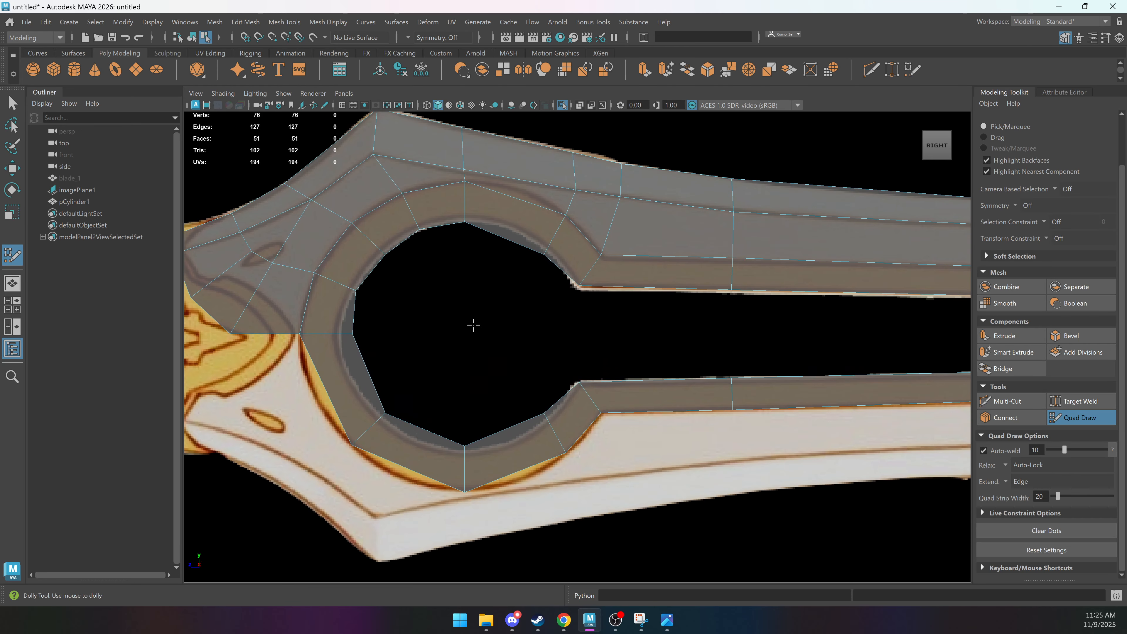
alt+middle_drag(355, 339, 415, 336)
drag(415, 336, 404, 332)
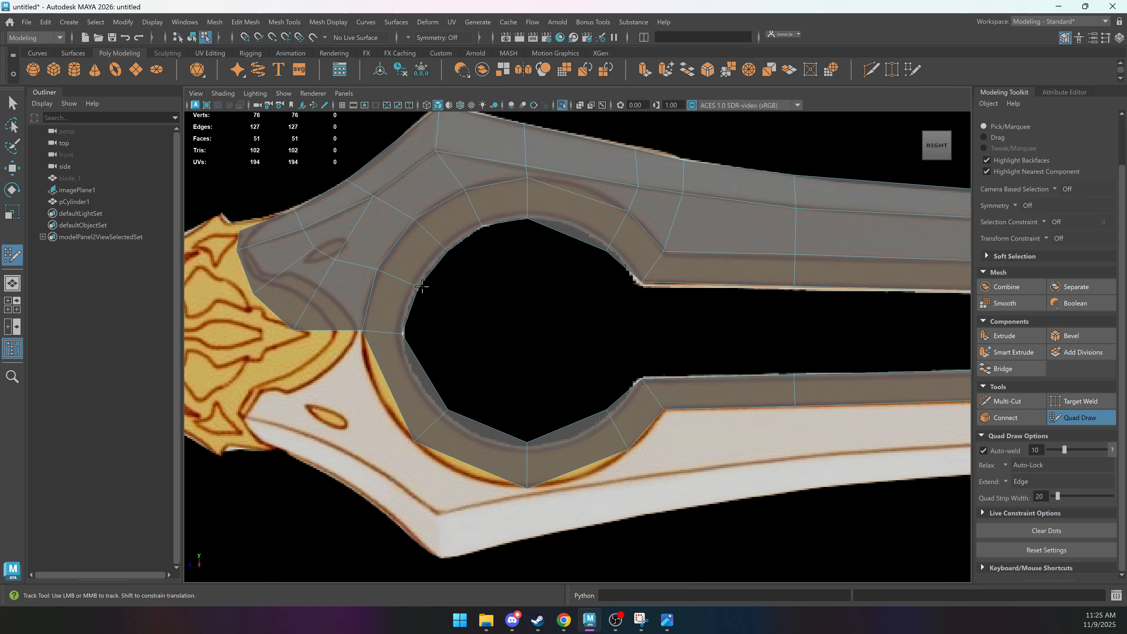
drag(422, 287, 418, 283)
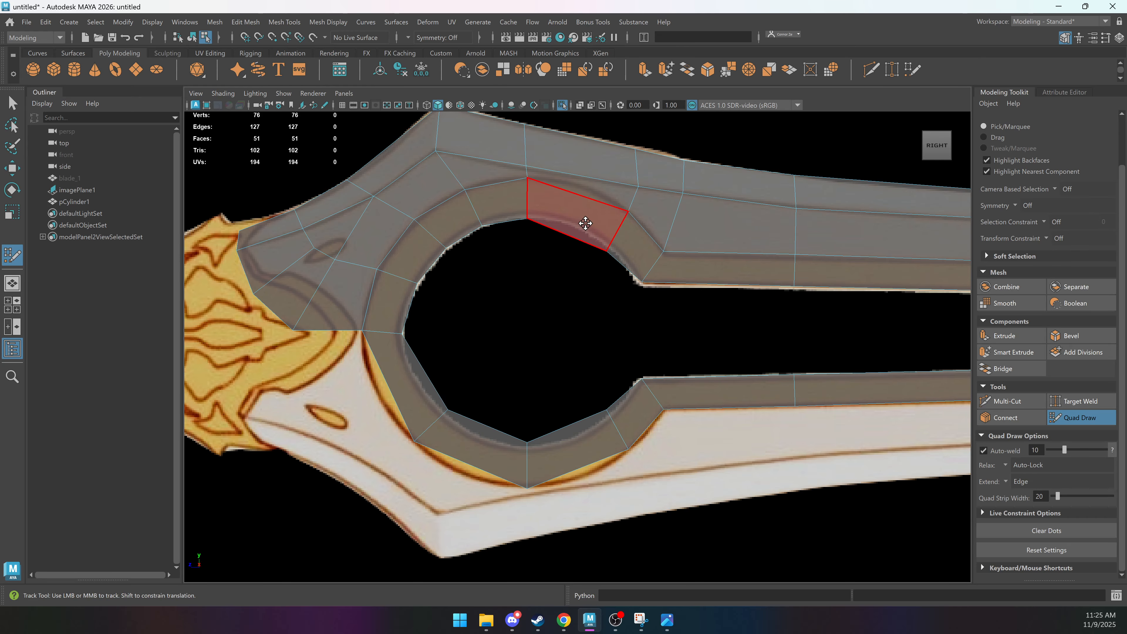
Insert an edge across the ring's upper blade-side section and fit the nearby vertices to the opening's curve and slot corner.
ctrl+click(569, 202)
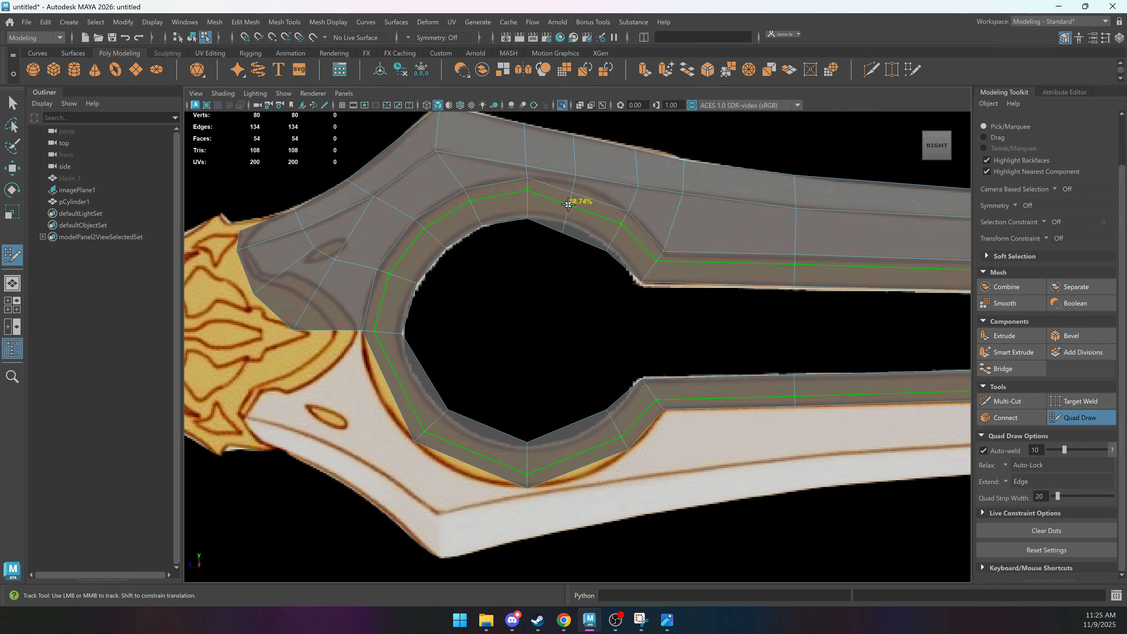
drag(562, 232, 567, 223)
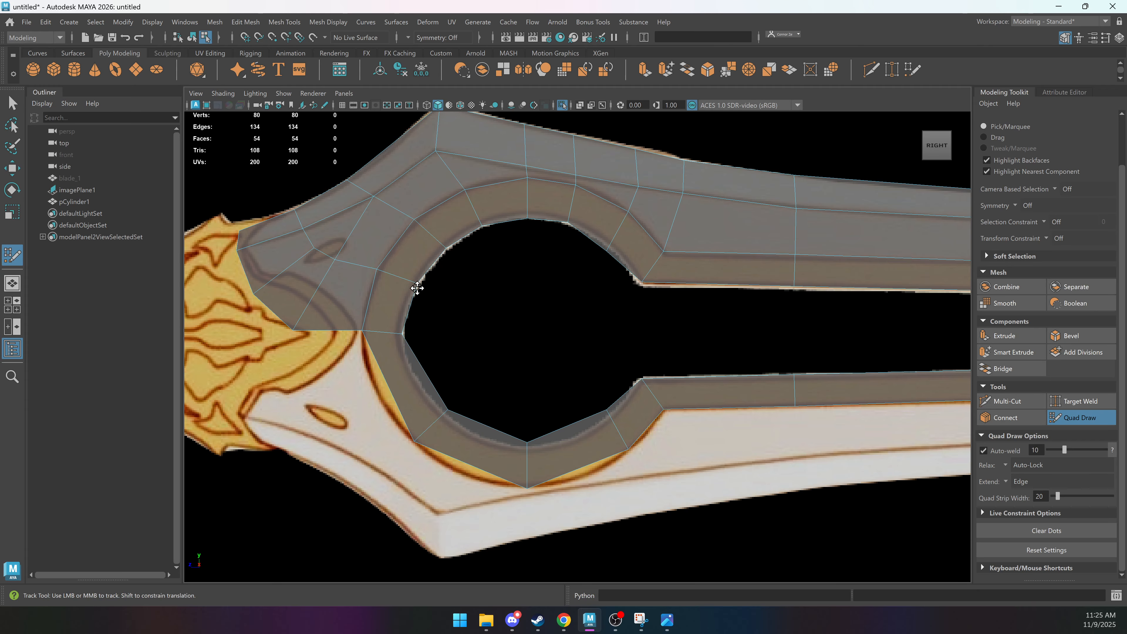
alt+middle_drag(515, 312, 435, 332)
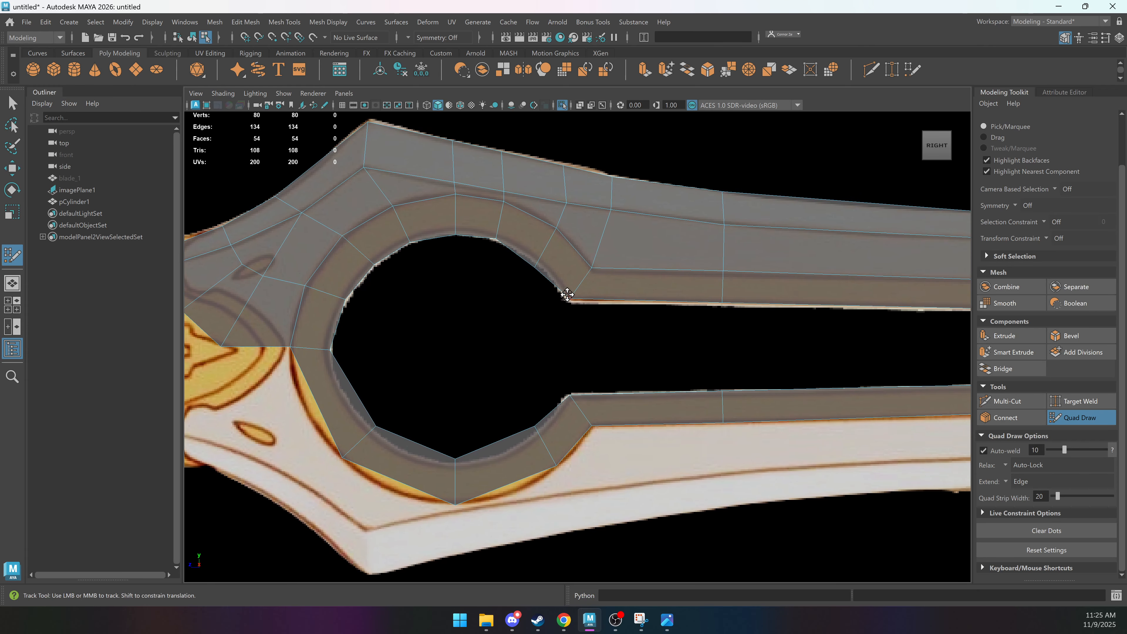
drag(573, 298, 570, 302)
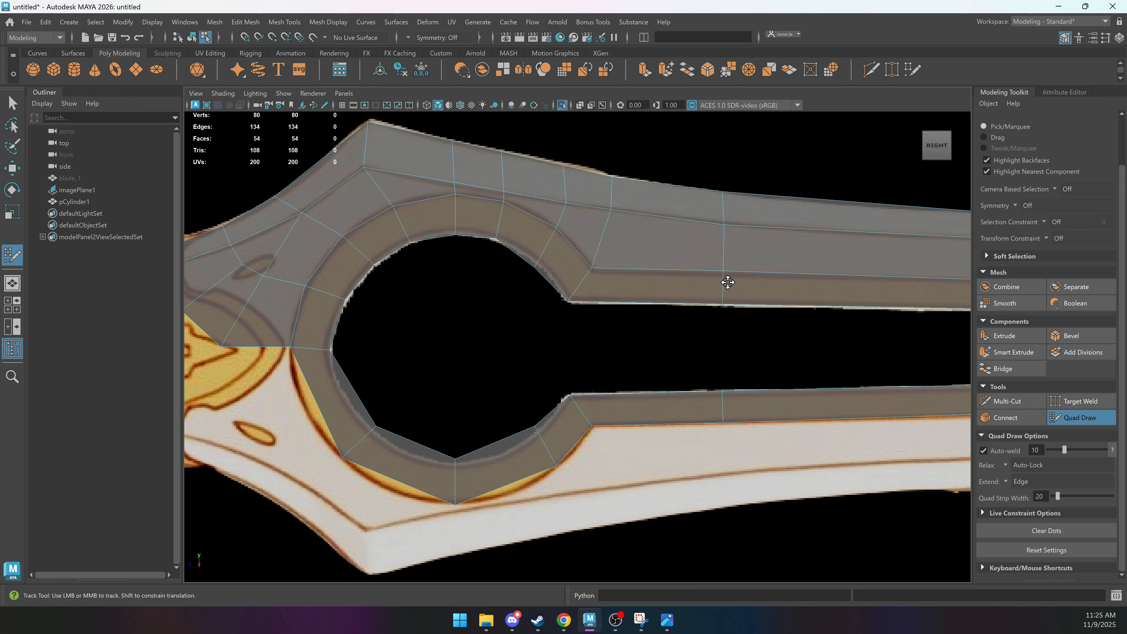
drag(723, 271, 724, 276)
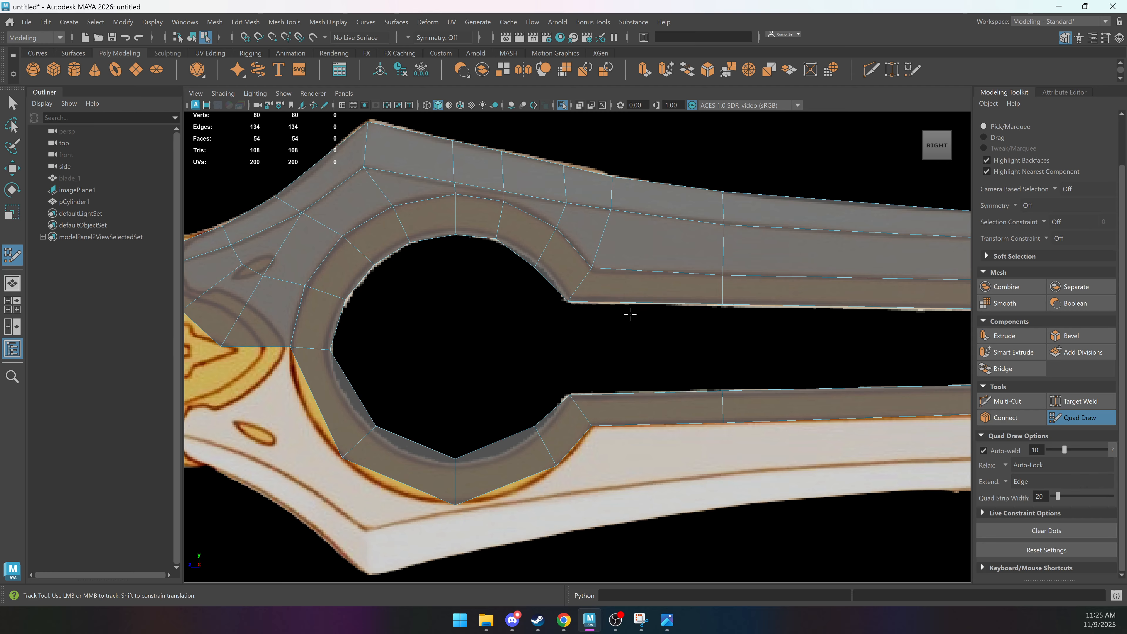
Delete the two lower gold-trim faces at the closed end of the slot near the blade's tip.
alt+middle_drag(674, 311, 476, 305)
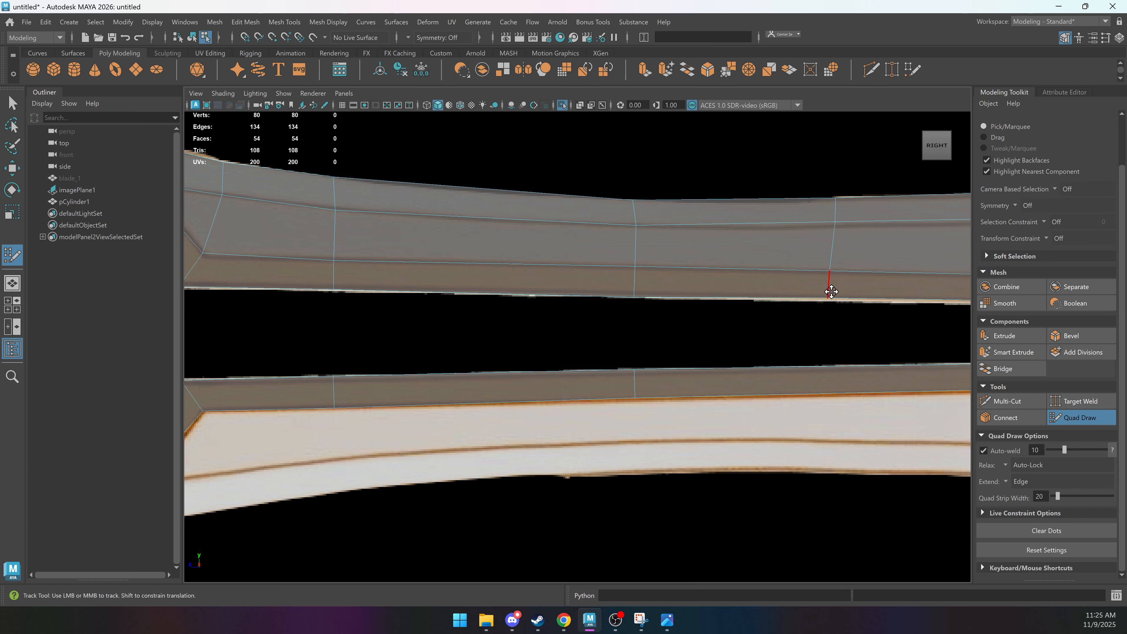
alt+middle_drag(828, 302, 458, 294)
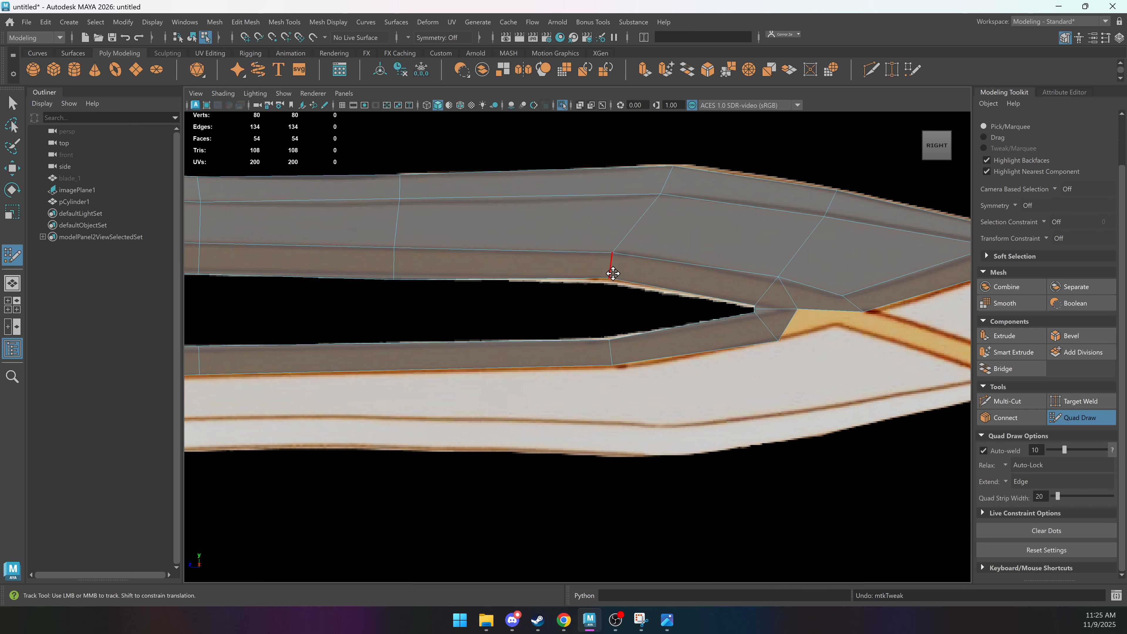
alt+middle_drag(675, 294, 615, 276)
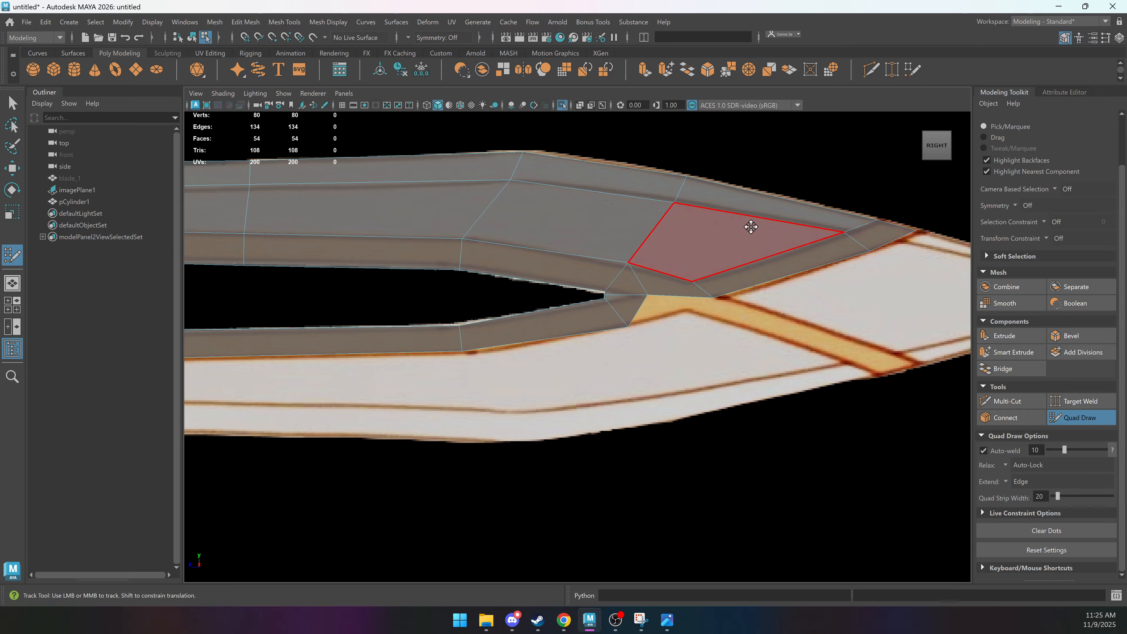
key(q)
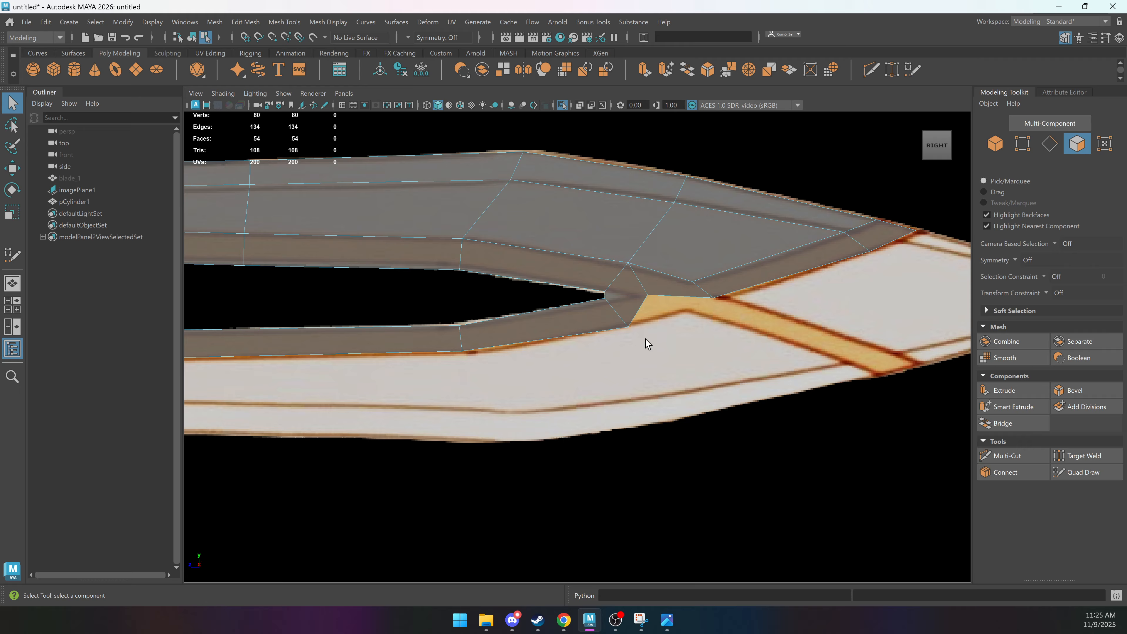
click(640, 307)
key(Delete)
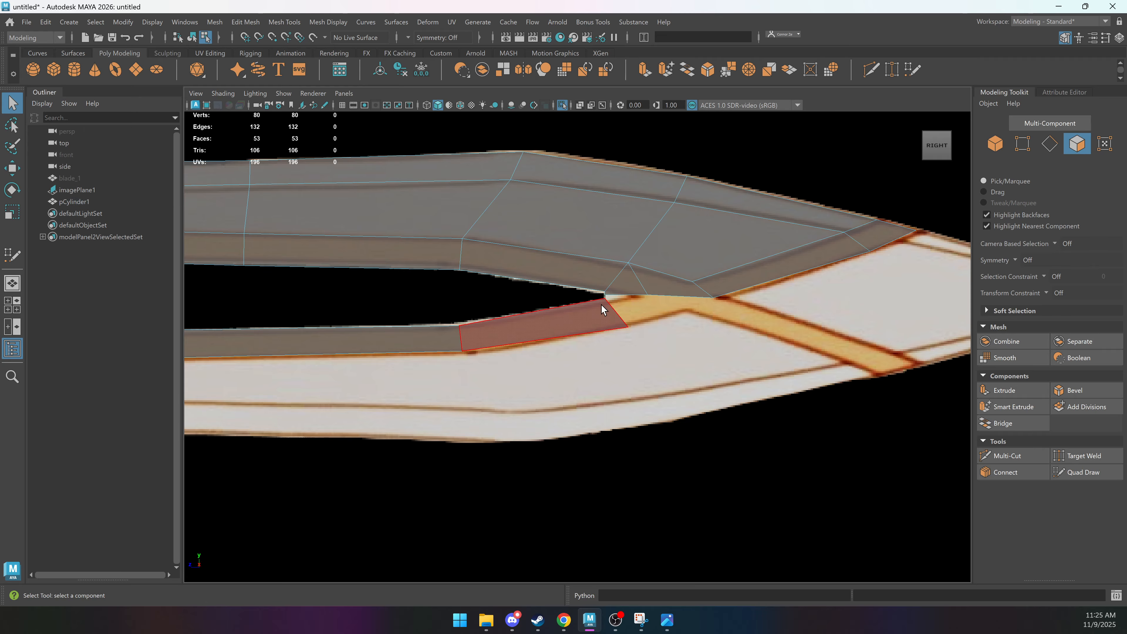
click(549, 345)
key(Delete)
Delete the remaining lower trim faces around the ring and along the slot, and return to object selection.
alt+middle_drag(549, 335, 740, 243)
alt+middle_drag(412, 248, 619, 232)
click(416, 278)
key(Delete)
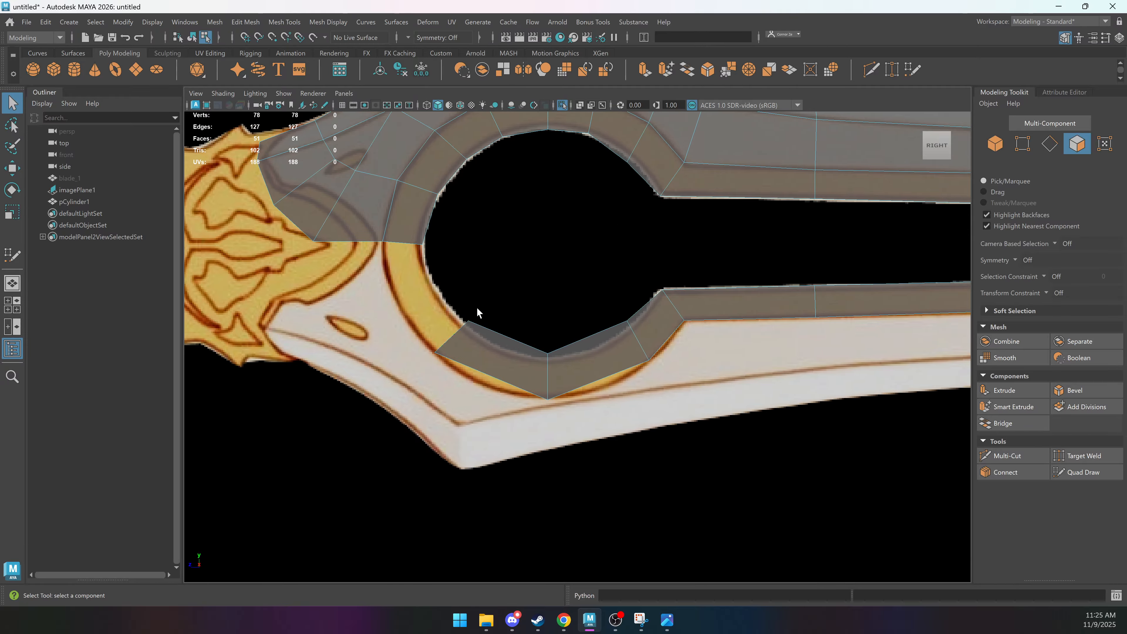
double_click(753, 317)
key(Delete)
scroll(631, 234, down, 5)
alt+middle_drag(623, 239, 503, 230)
right_drag(504, 230, 524, 218)
Reactivate Quad Draw and extrude the upper outer-edge strip from the gold cross band to the blade's tip.
alt+middle_drag(673, 257, 337, 239)
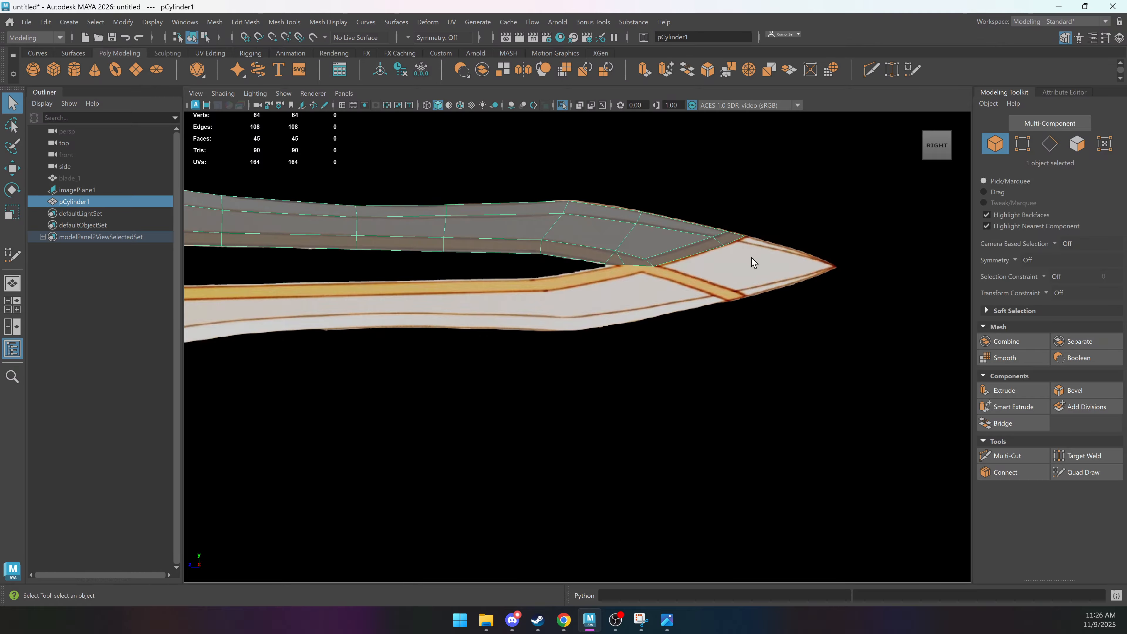
alt+middle_drag(751, 258, 629, 284)
alt+right_drag(628, 284, 1034, 318)
alt+middle_drag(639, 229, 621, 298)
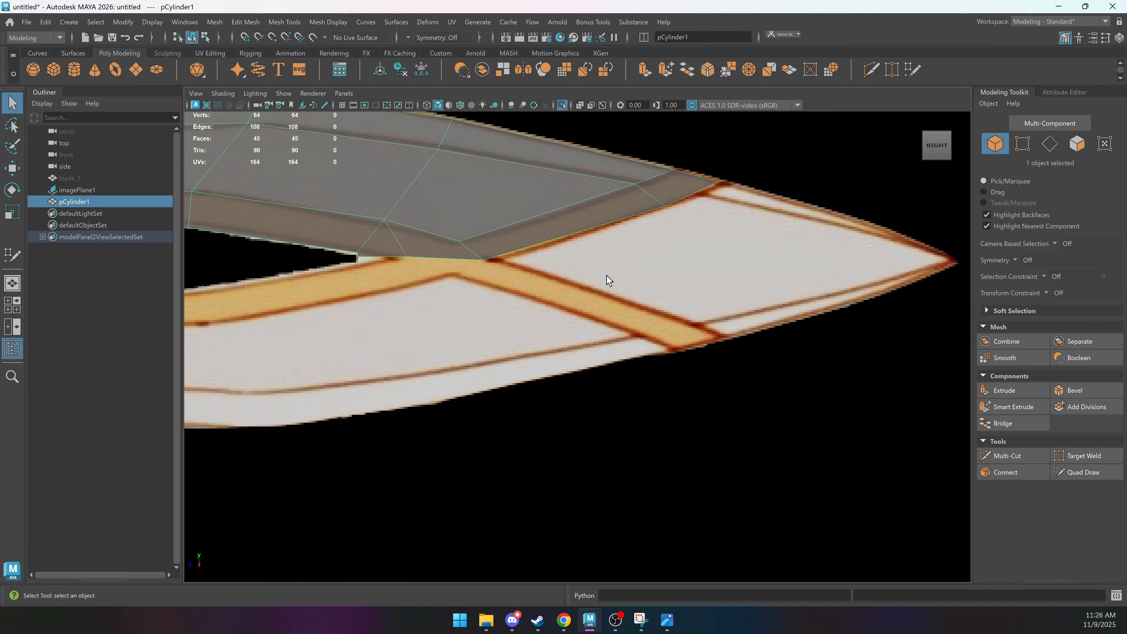
click(1082, 472)
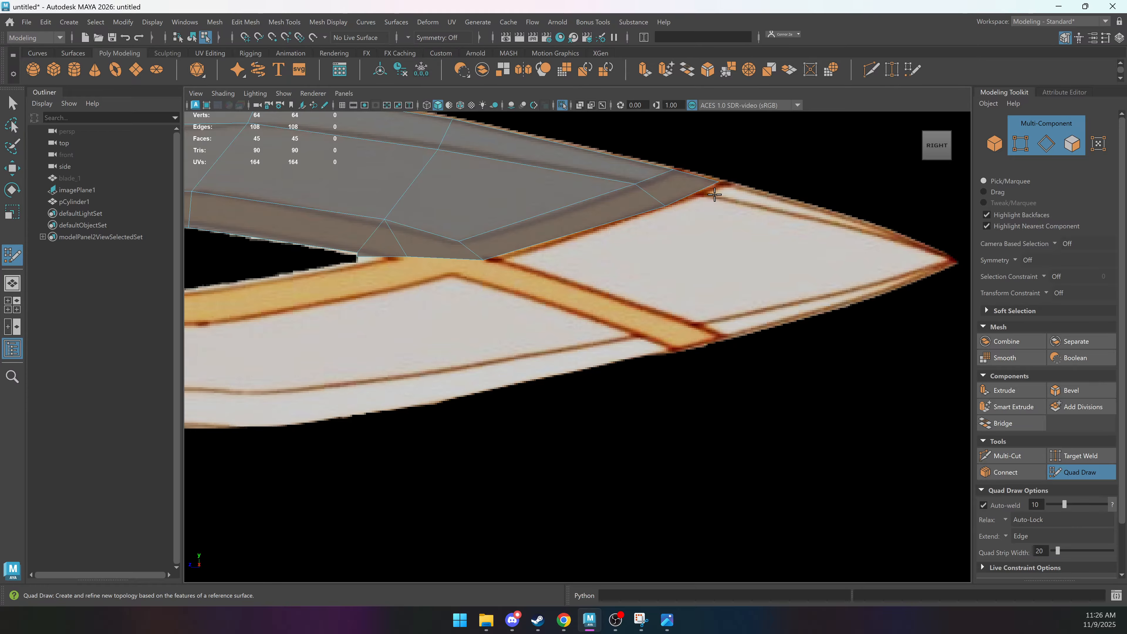
alt+middle_drag(728, 216, 618, 221)
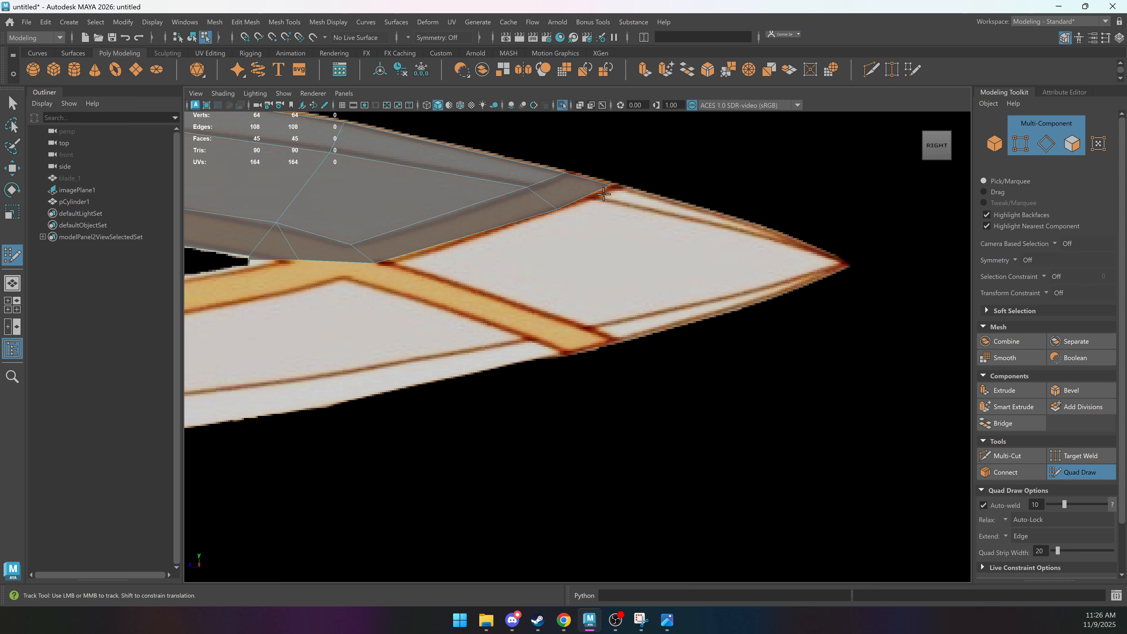
mouse_move(556, 212)
mouse_down()
mouse_move(587, 197)
mouse_move(771, 238)
mouse_up()
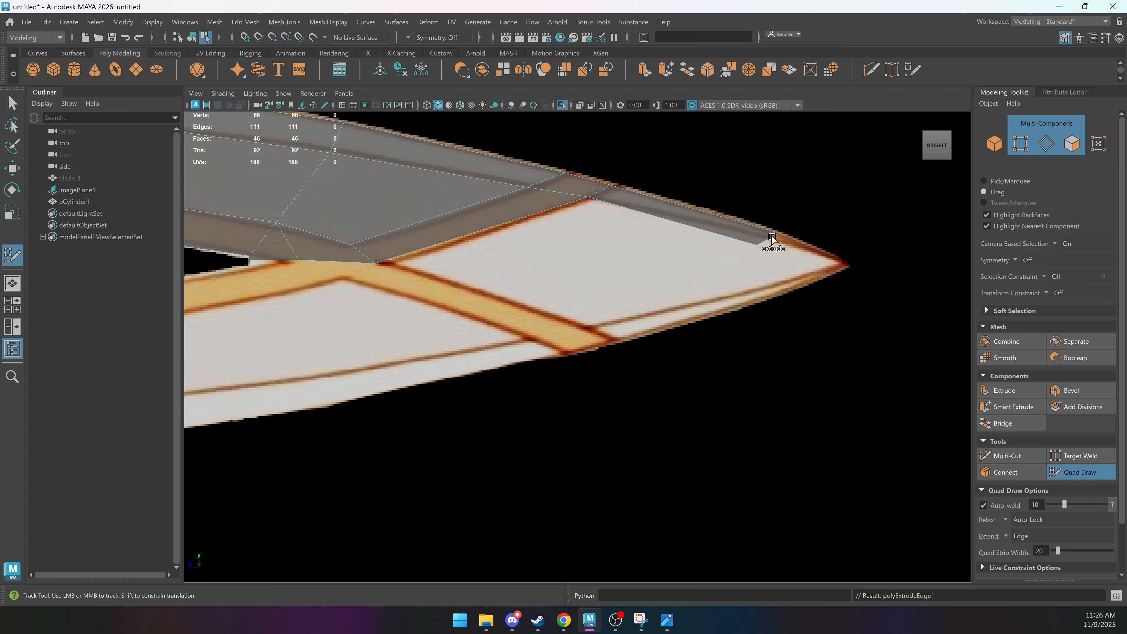
key(ctrl+z)
drag(606, 200, 836, 262)
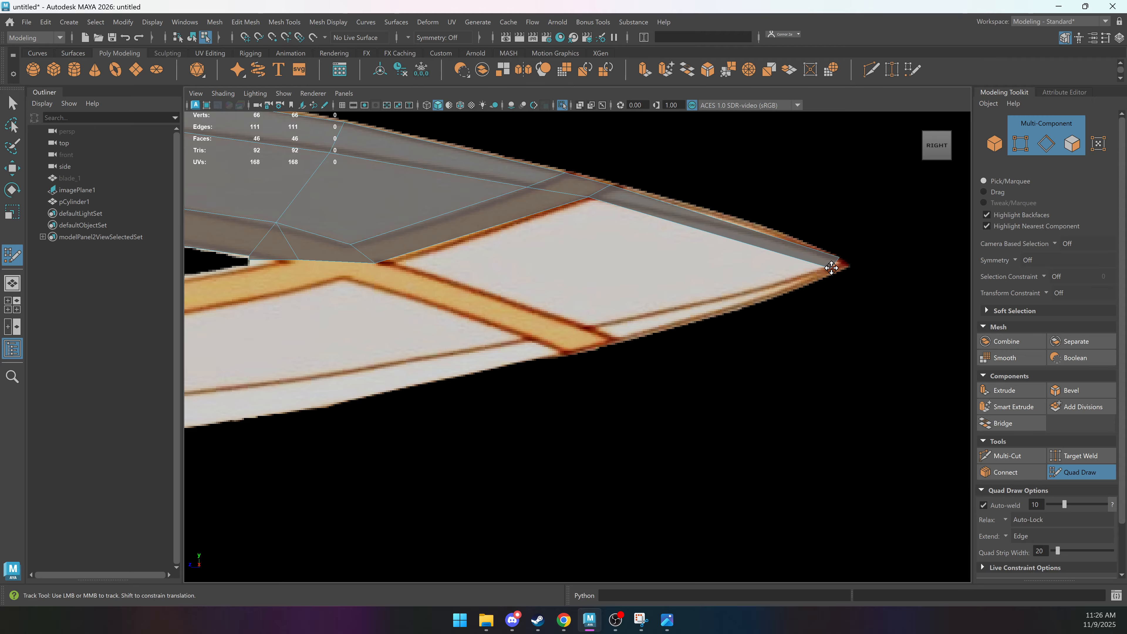
mouse_move(456, 244)
mouse_down()
mouse_move(586, 289)
mouse_move(762, 244)
mouse_move(713, 242)
mouse_move(835, 270)
mouse_move(811, 282)
mouse_up()
key(ctrl+z)
key(ctrl+z)
key(ctrl+z)
key(ctrl+z)
key(ctrl+z)
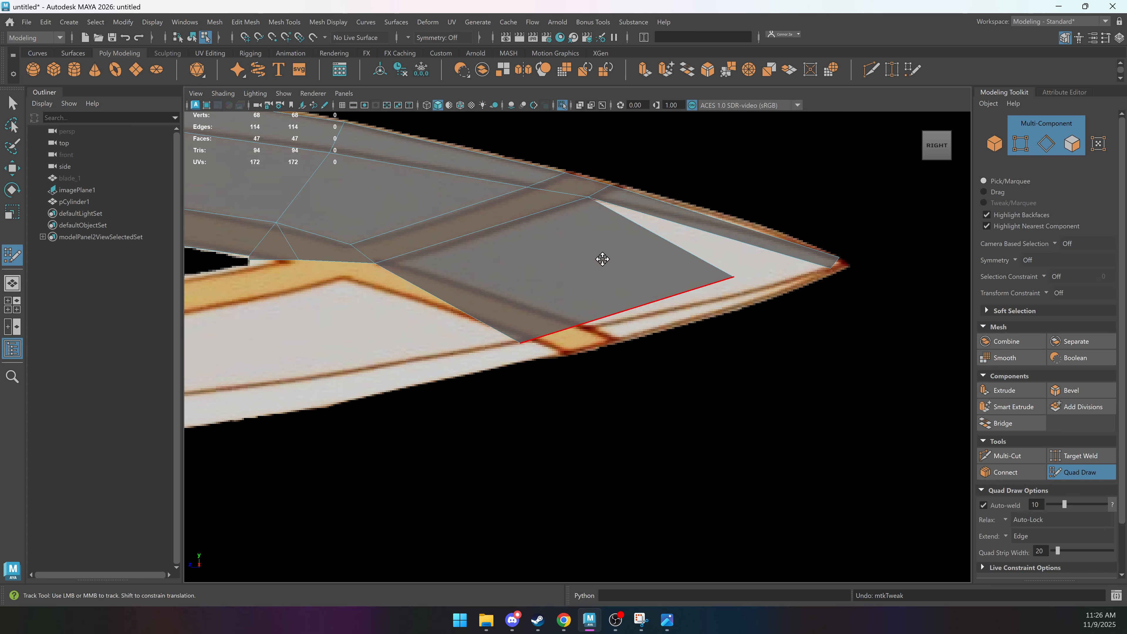
Extend the inner edge of the gold cross band into a face reaching the blade's tip and fit its lower corner to the reference.
mouse_move(556, 224)
mouse_down()
mouse_move(692, 315)
mouse_move(705, 292)
mouse_move(730, 309)
mouse_move(779, 284)
mouse_up()
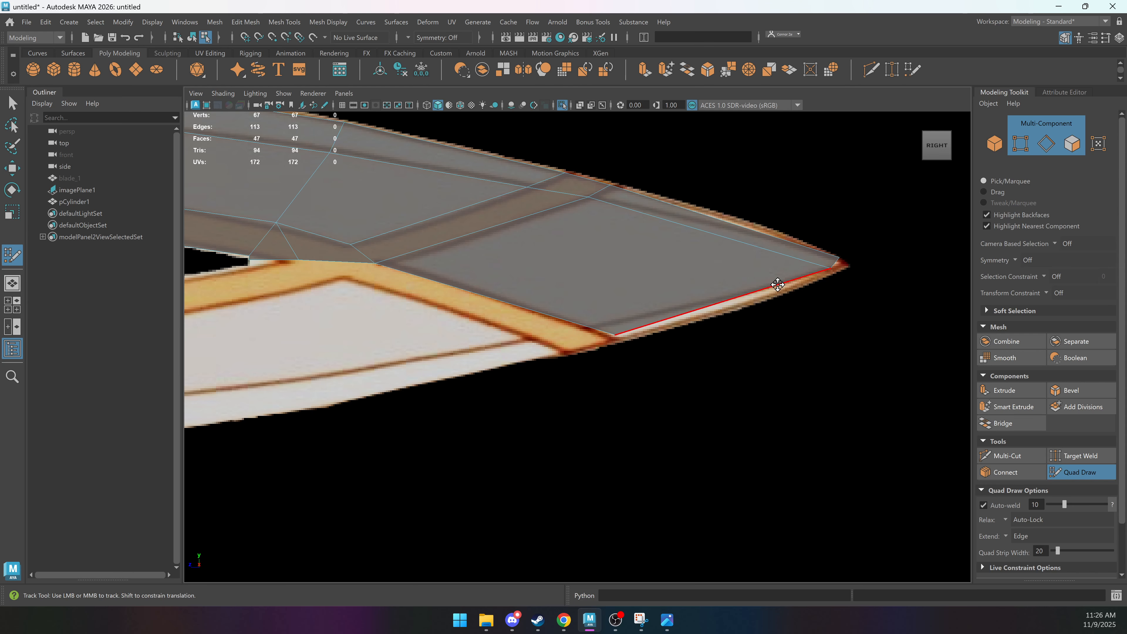
mouse_move(622, 335)
mouse_down()
mouse_move(684, 301)
mouse_move(593, 328)
mouse_up()
alt+middle_drag(582, 282, 650, 259)
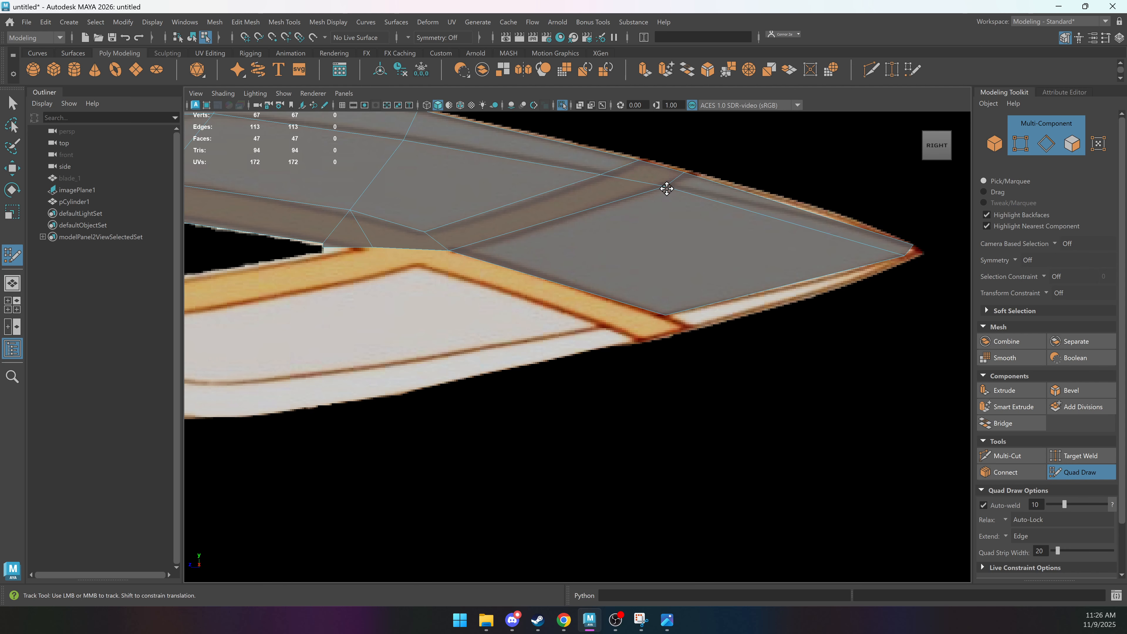
scroll(496, 239, down, 3)
scroll(558, 249, up, 3)
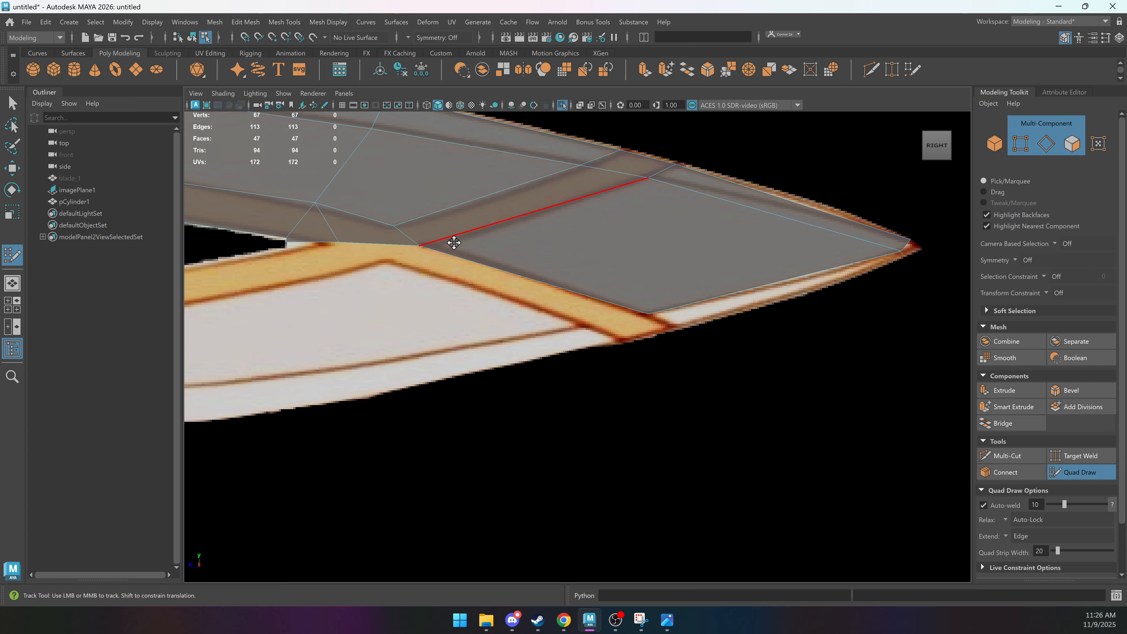
Cut the tip face with Multi-Cut from the cross band's centre corner to the tip and delete the lower triangle.
key(q)
shift+right_drag(721, 220, 577, 226)
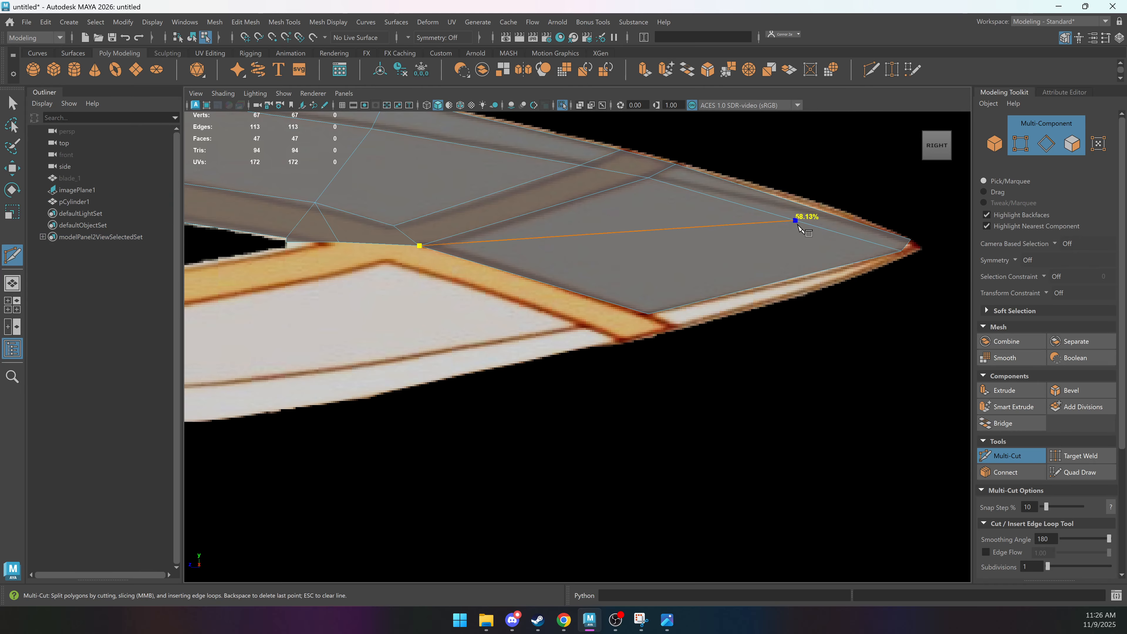
click(901, 250)
key(q)
click(668, 284)
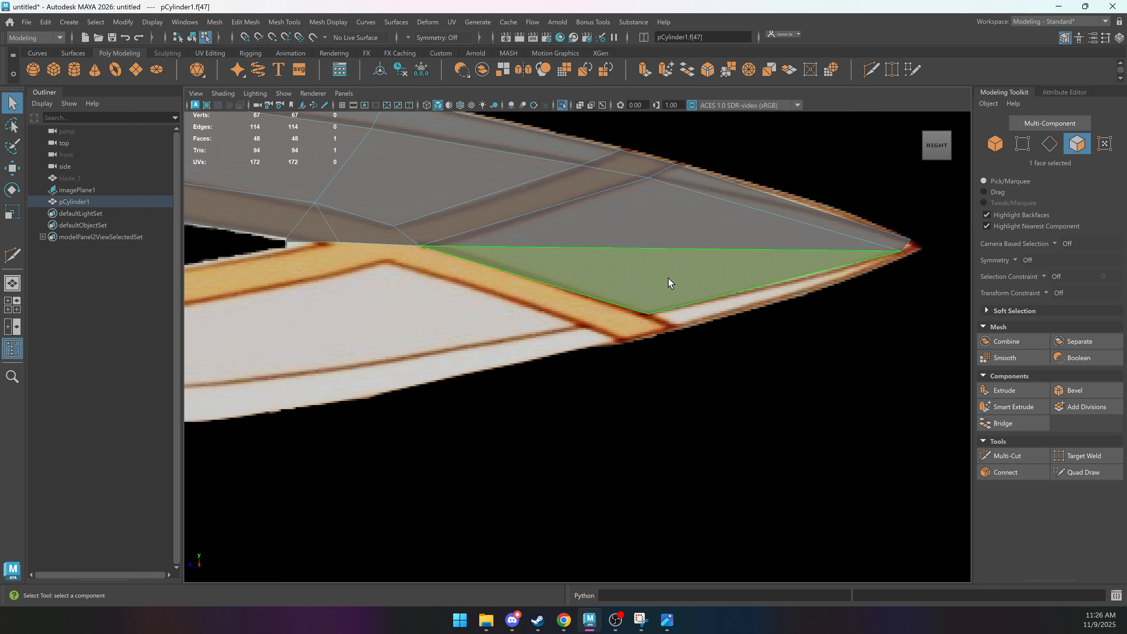
key(Delete)
click(674, 236)
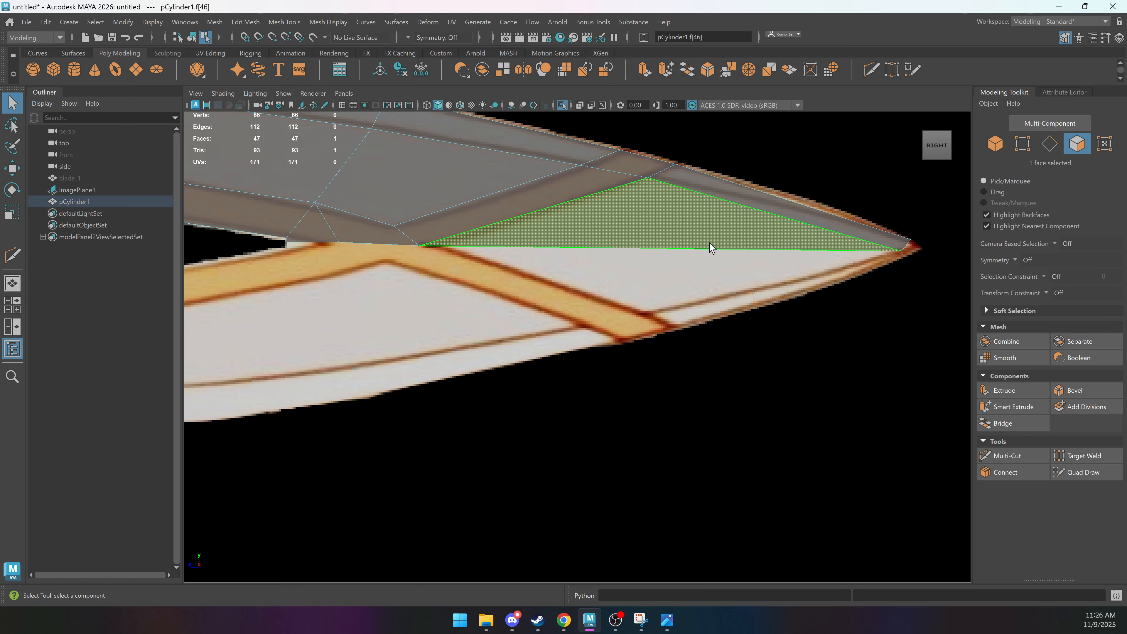
Move the outermost tip vertex onto the point of the blade in the reference.
alt+middle_drag(841, 255, 591, 272)
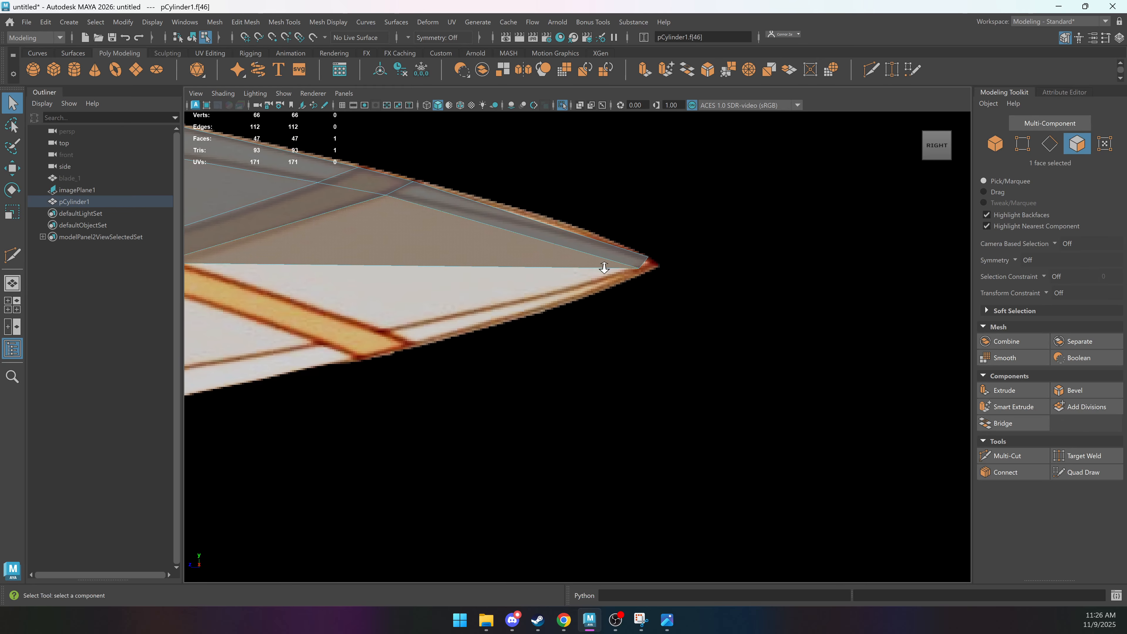
scroll(605, 262, up, 1)
right_drag(614, 235, 555, 235)
mouse_move(665, 233)
mouse_down()
mouse_move(654, 246)
mouse_move(667, 251)
mouse_up()
key(w)
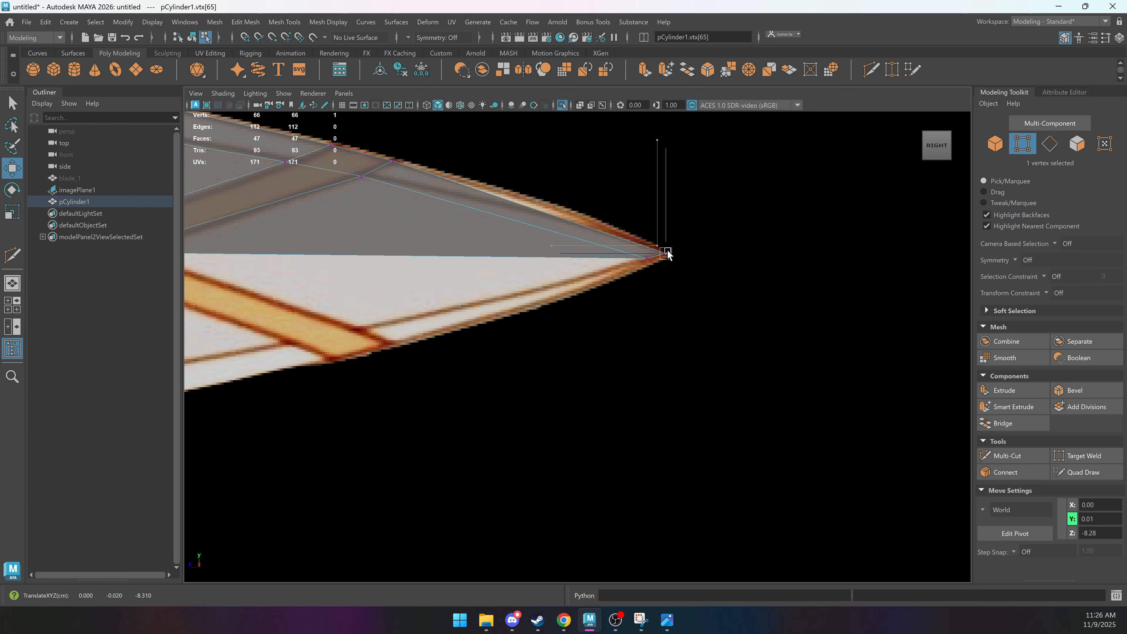
Insert an edge across the outer strip about midway to the tip and fit its vertices to the blade's curved outline.
alt+middle_drag(529, 221, 658, 235)
key(F8)
key(ctrl+shift+x)
click(655, 235)
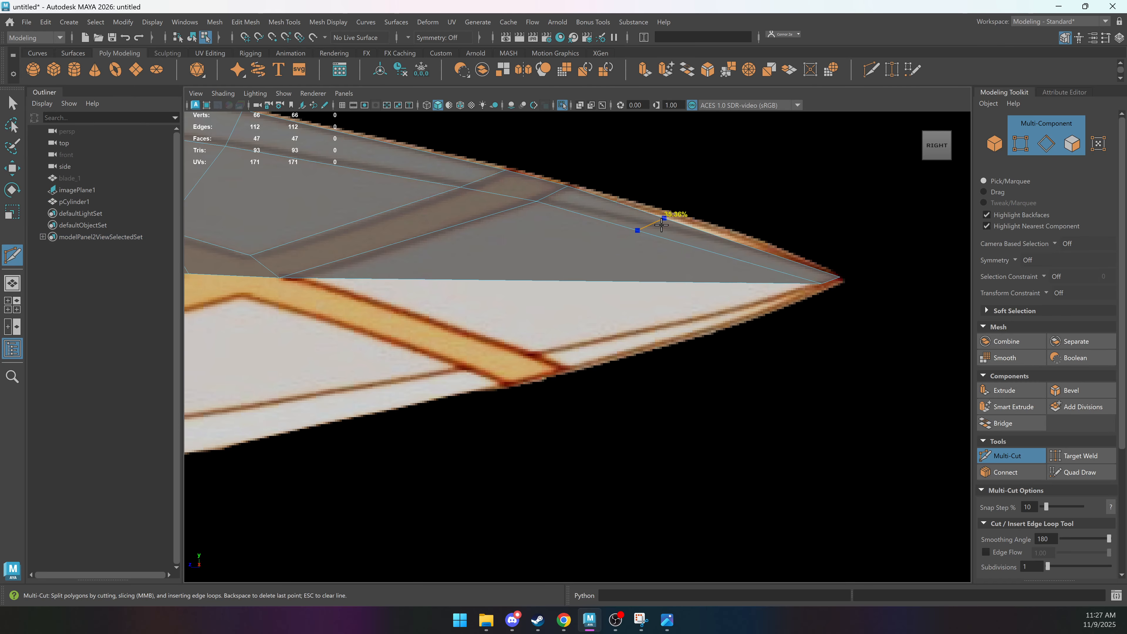
ctrl+middle_click(680, 230)
key(q)
right_drag(719, 252, 657, 241)
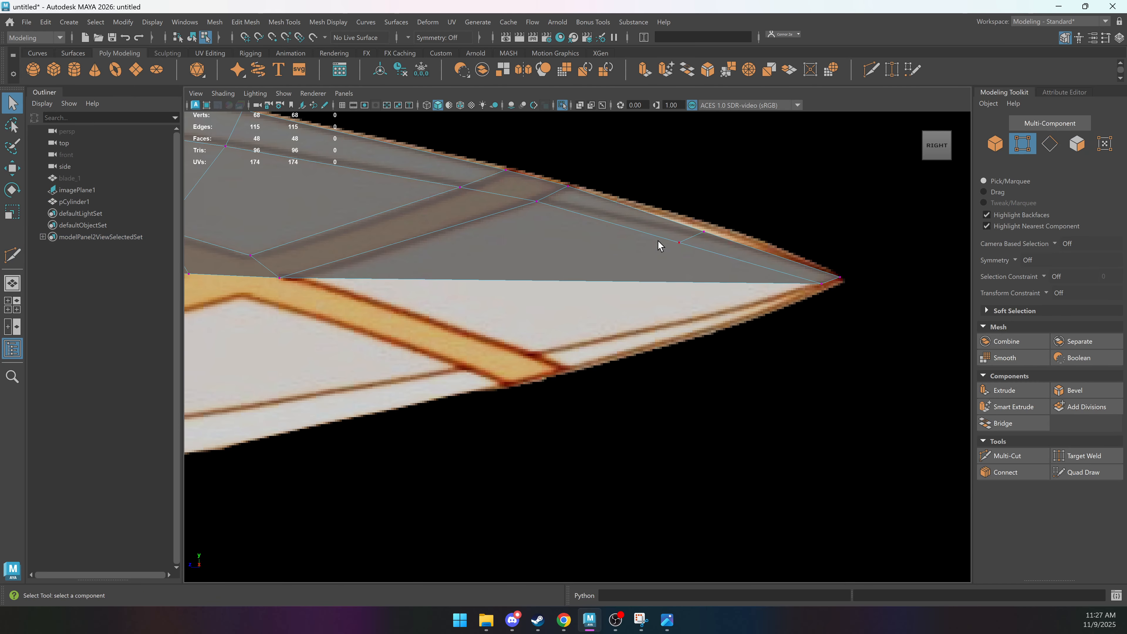
drag(727, 209, 701, 230)
key(w)
key(q)
Select the four edges bordering the inner tip face to inspect its sides.
right_drag(636, 257, 621, 226)
click(621, 225)
shift+click(694, 243)
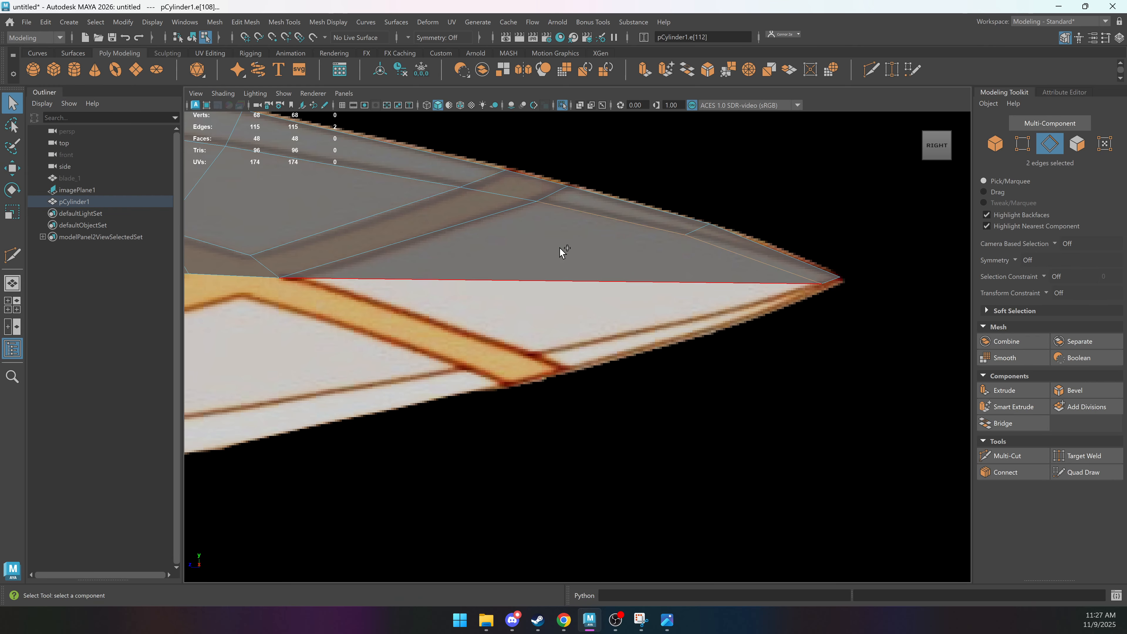
shift+click(494, 236)
shift+click(551, 278)
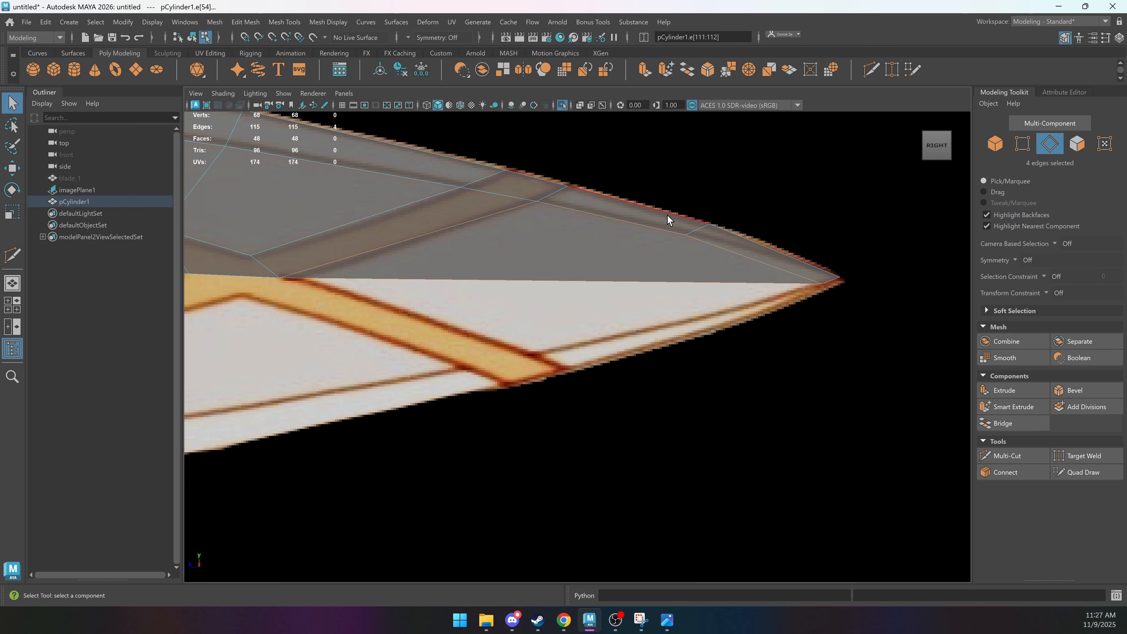
Return the blade half to object selection and show it in the perspective view with the Move tool active.
scroll(608, 239, down, 3)
scroll(608, 238, down, 2)
alt+middle_drag(537, 256, 681, 231)
right_drag(585, 284, 625, 239)
key(space)
key(space)
key(space)
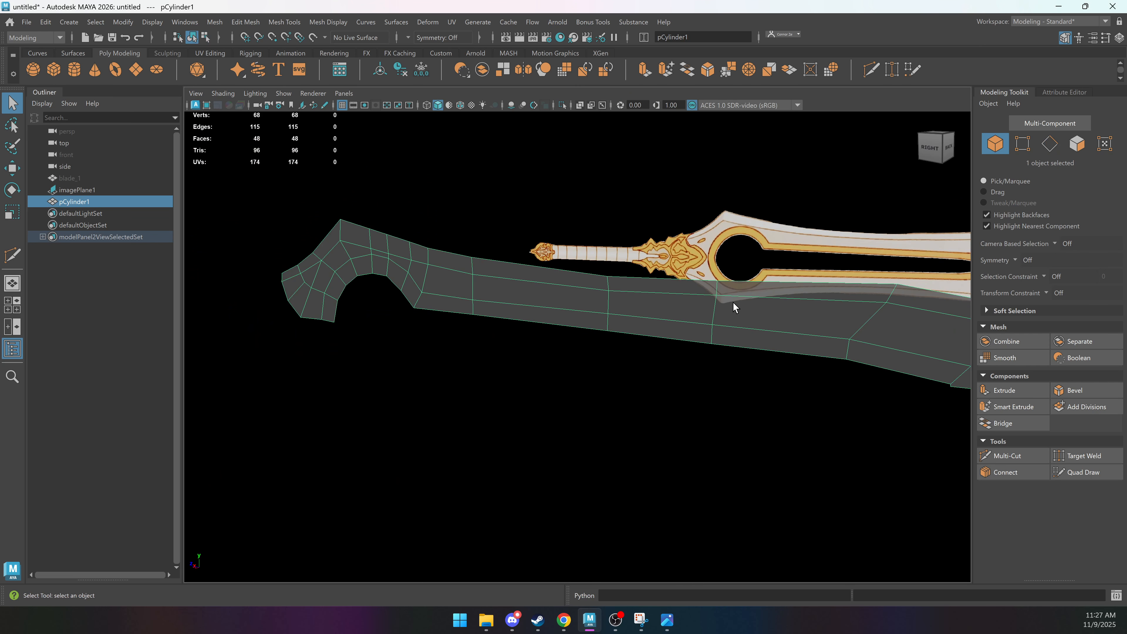
alt+drag(733, 302, 449, 153)
key(w)
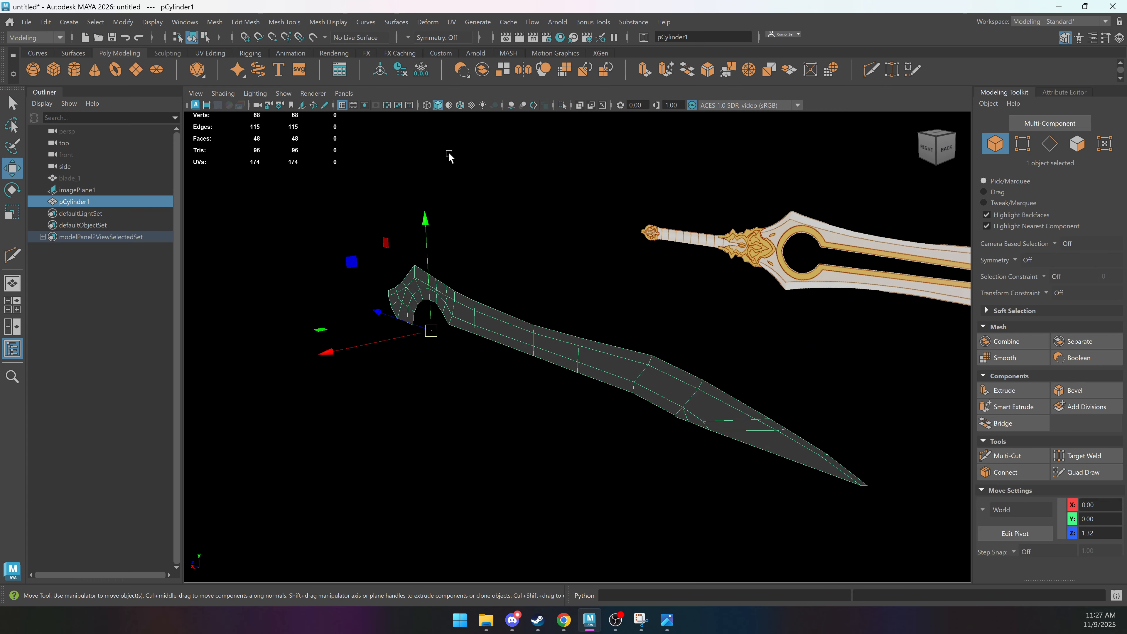
Inspect the blade mesh's construction history, delete that history and freeze the mesh's transformations.
click(1064, 92)
click(1122, 128)
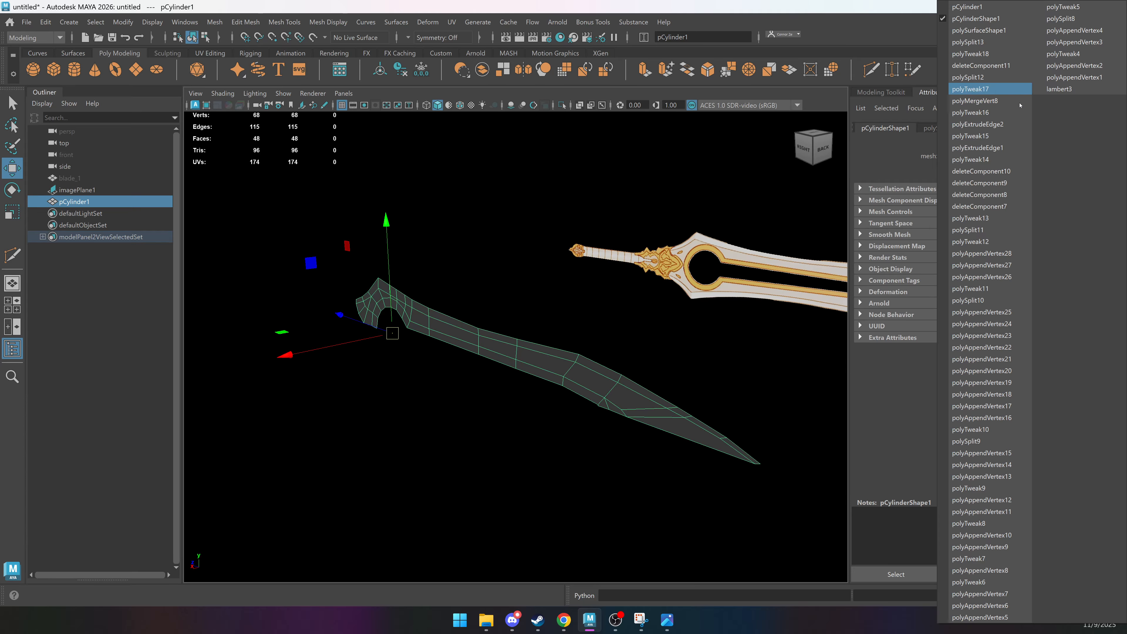
click(582, 217)
alt+drag(581, 217, 498, 227)
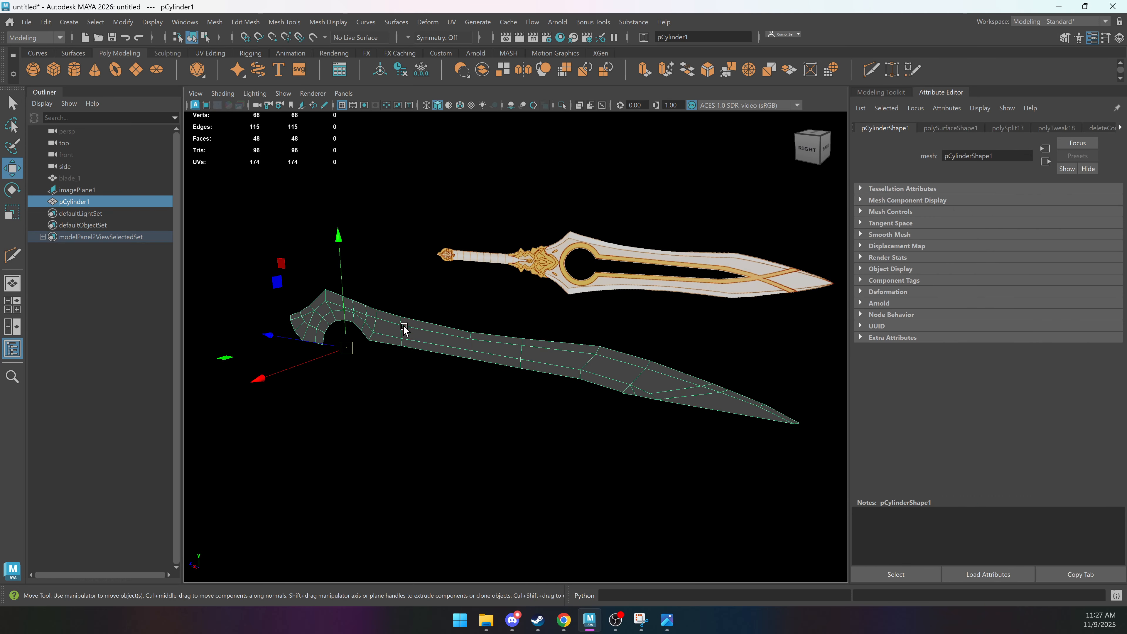
scroll(371, 289, up, 2)
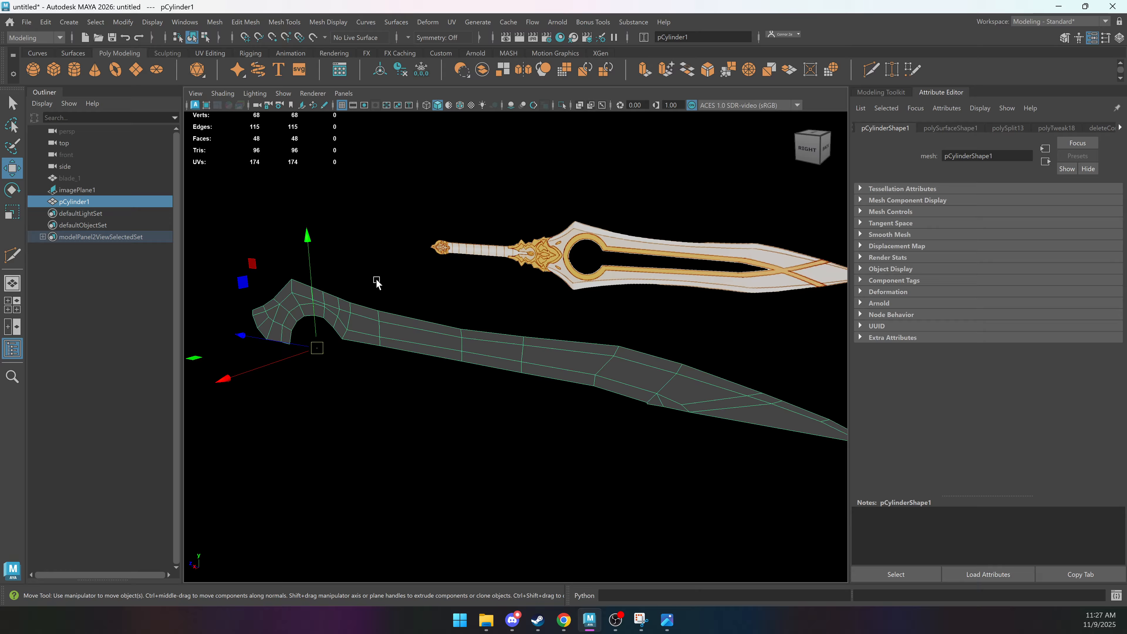
click(403, 69)
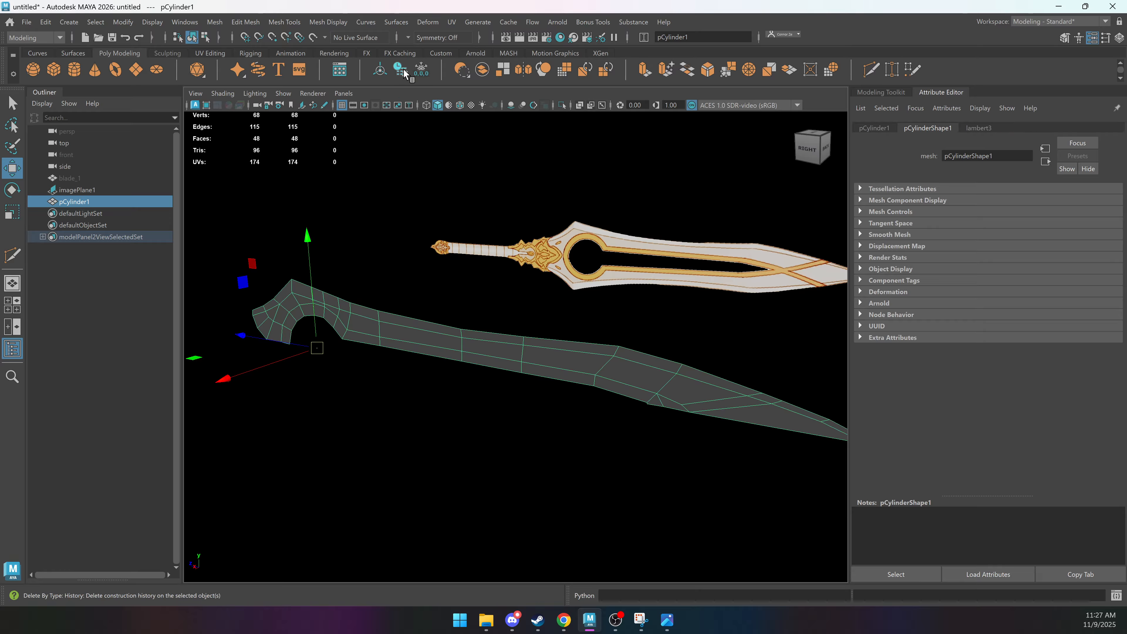
click(421, 69)
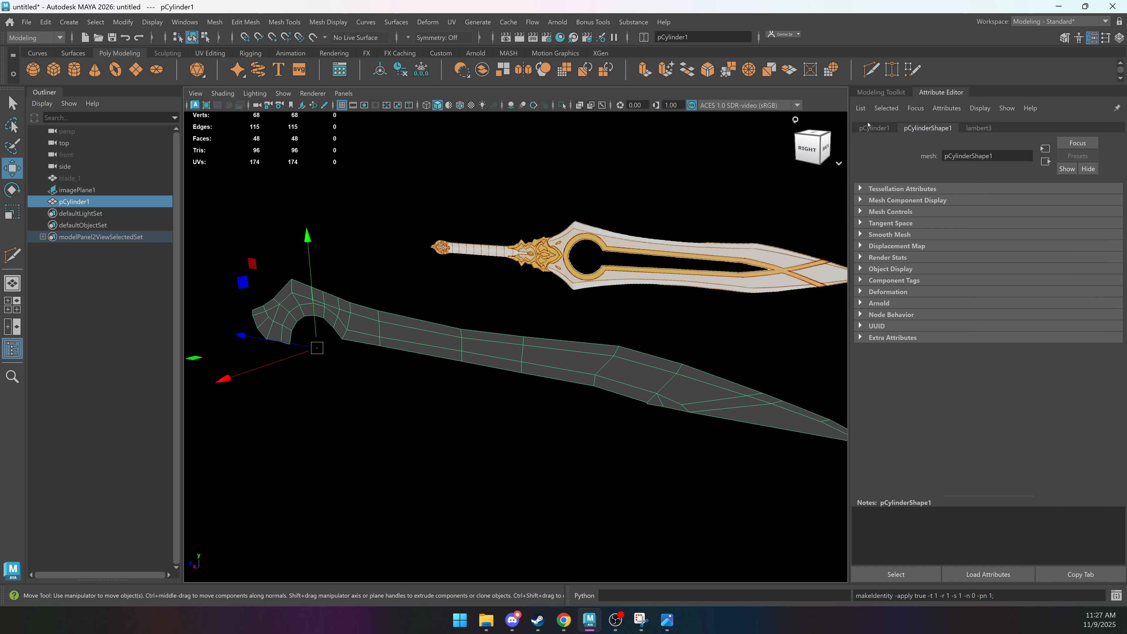
Set the transparency of the blade's lambert3 material to zero so the mesh is fully opaque.
click(978, 128)
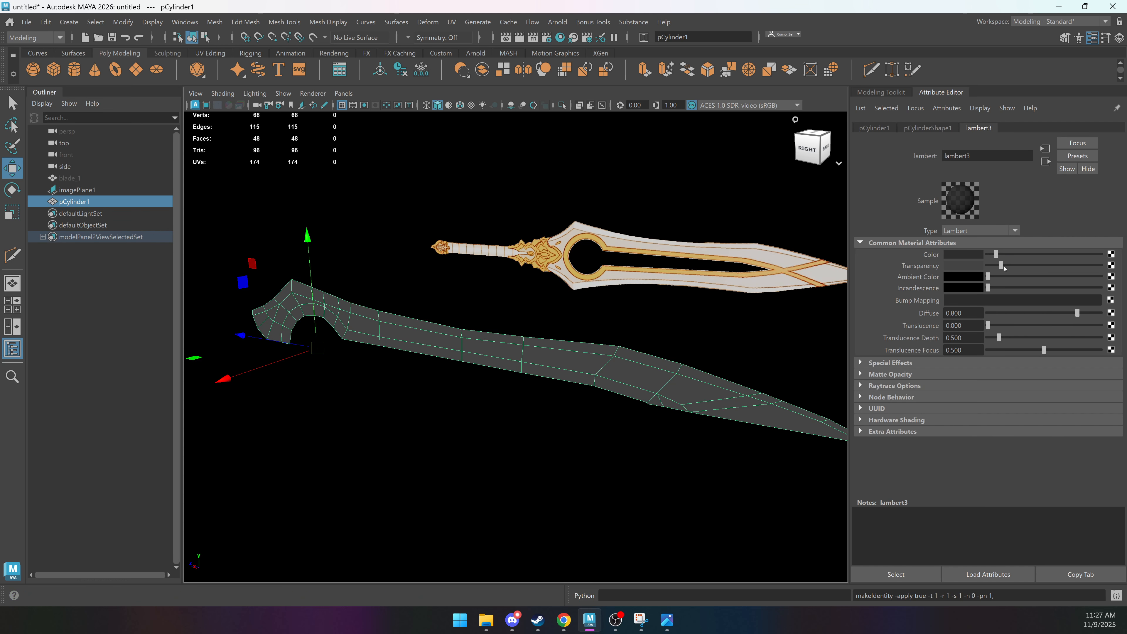
drag(1002, 266, 988, 266)
alt+drag(411, 330, 419, 386)
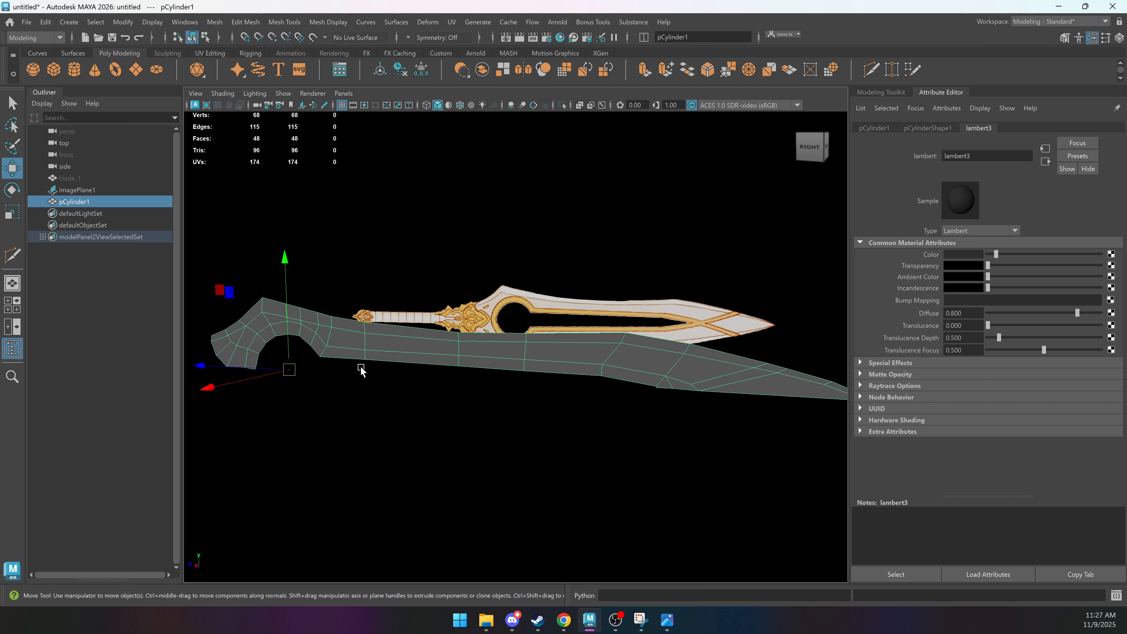
Snap the blade half's pivot to the lower corner vertex at the handle-side end of the ring opening.
key(d)
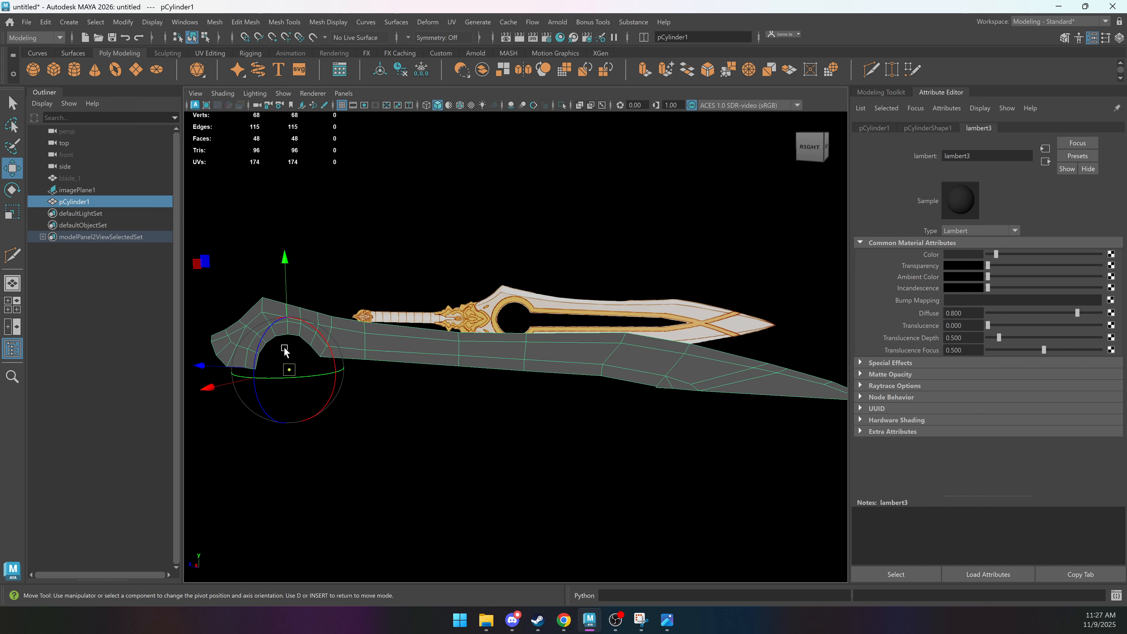
key(d)
alt+drag(289, 369, 368, 367)
alt+middle_drag(368, 362, 392, 344)
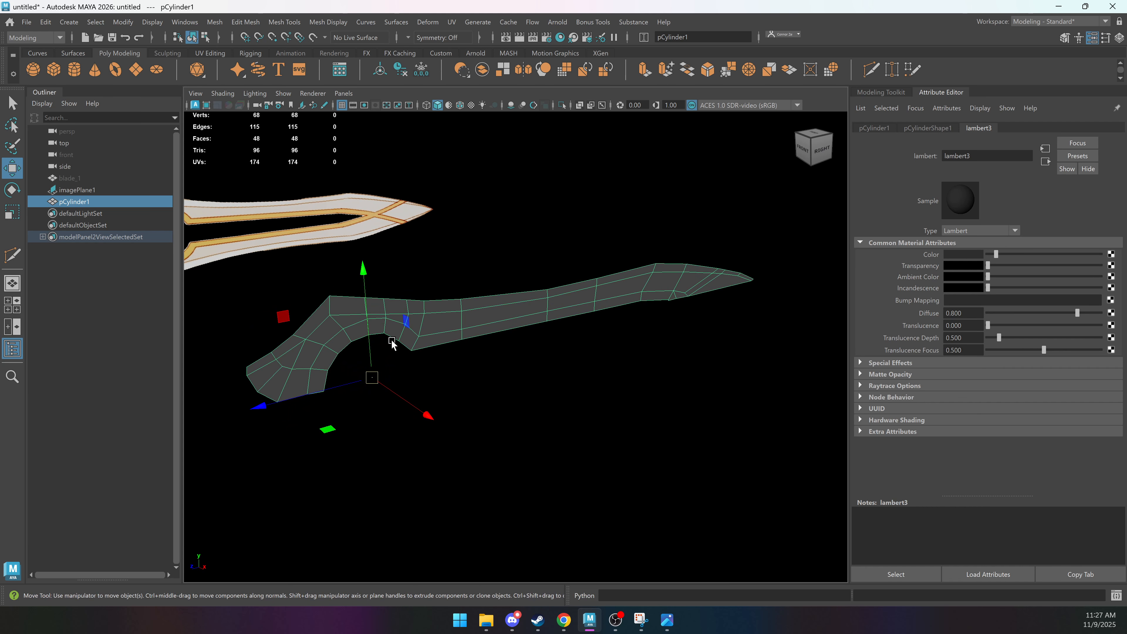
alt+right_drag(392, 345, 415, 370)
key(d)
key(v)
drag(349, 386, 288, 399)
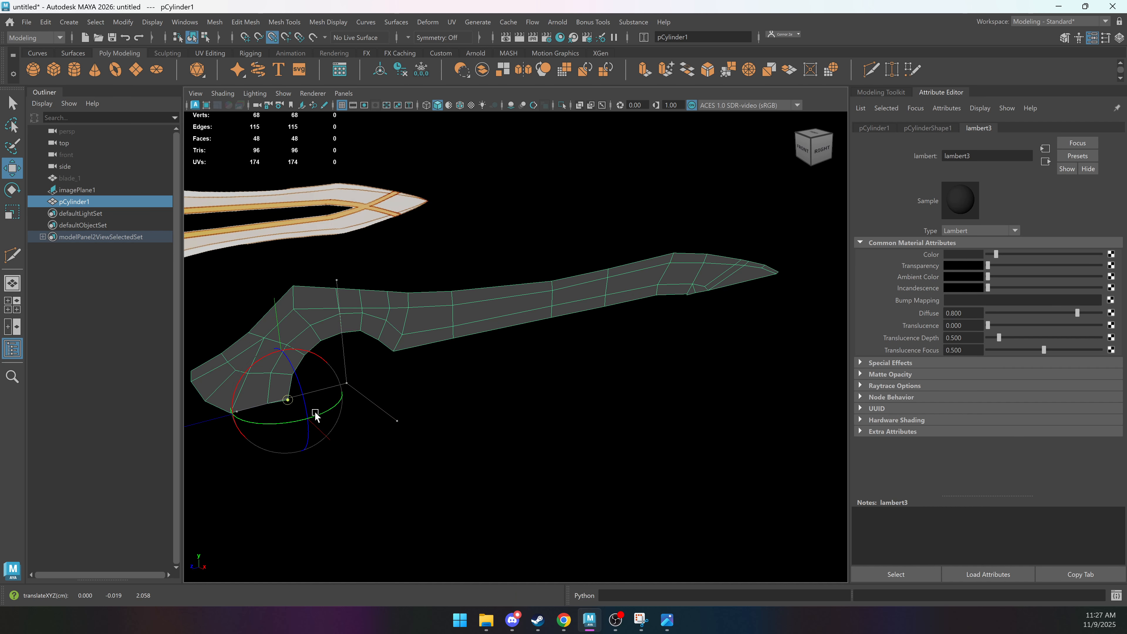
key(d)
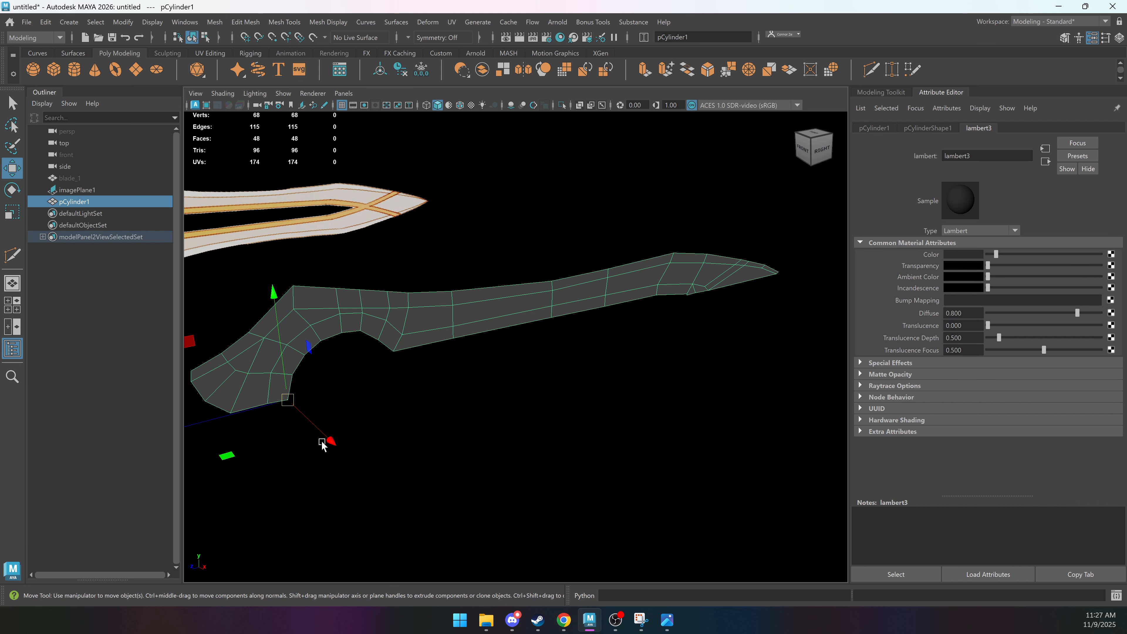
alt+middle_drag(322, 445, 366, 407)
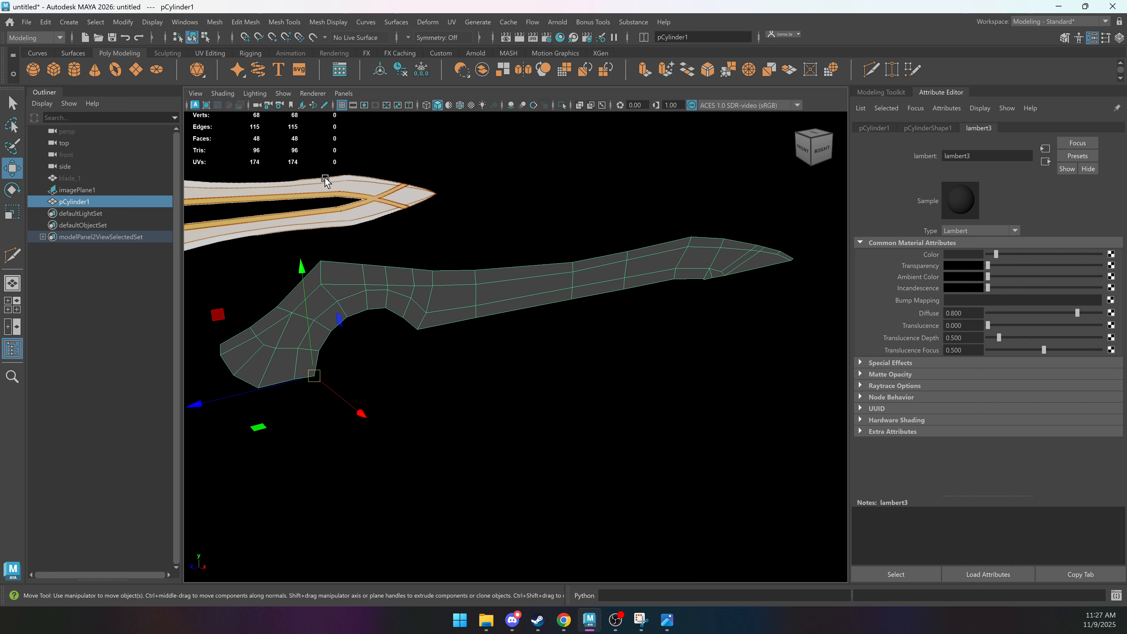
Mirror the blade half with Axis Position set to Object and the mirror axis set to Y.
click(215, 22)
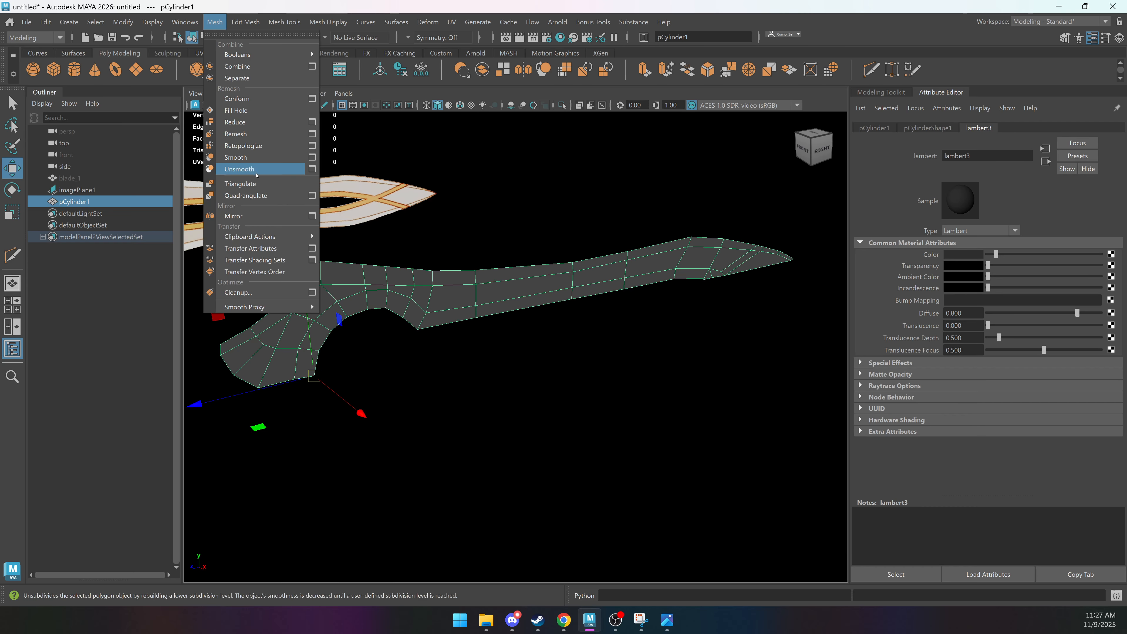
click(250, 216)
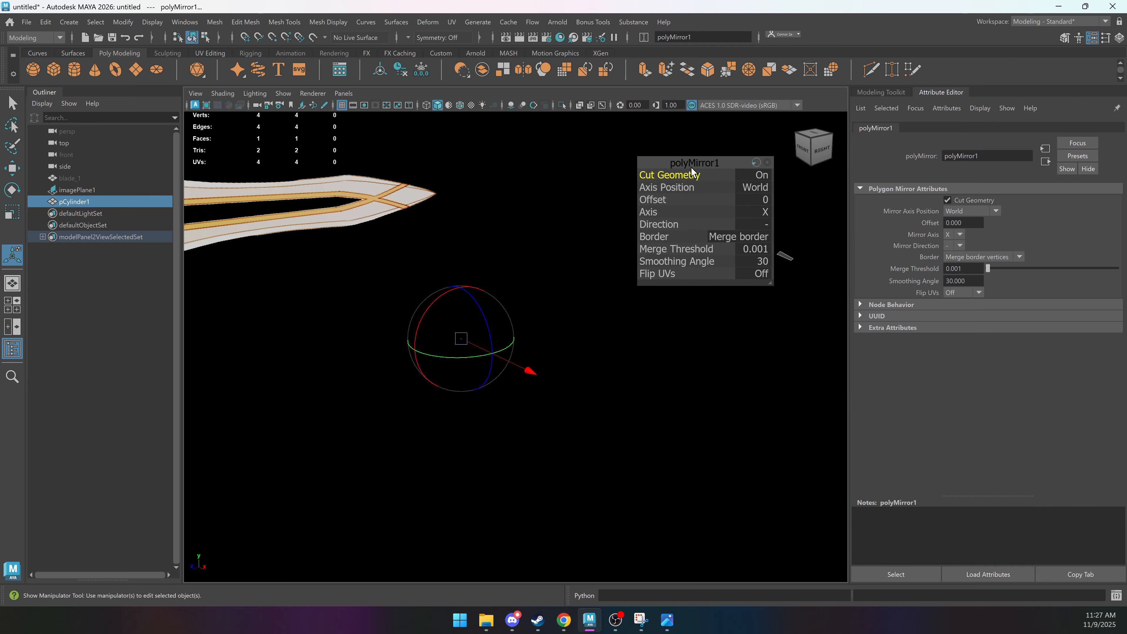
drag(737, 180, 532, 153)
click(567, 164)
click(603, 178)
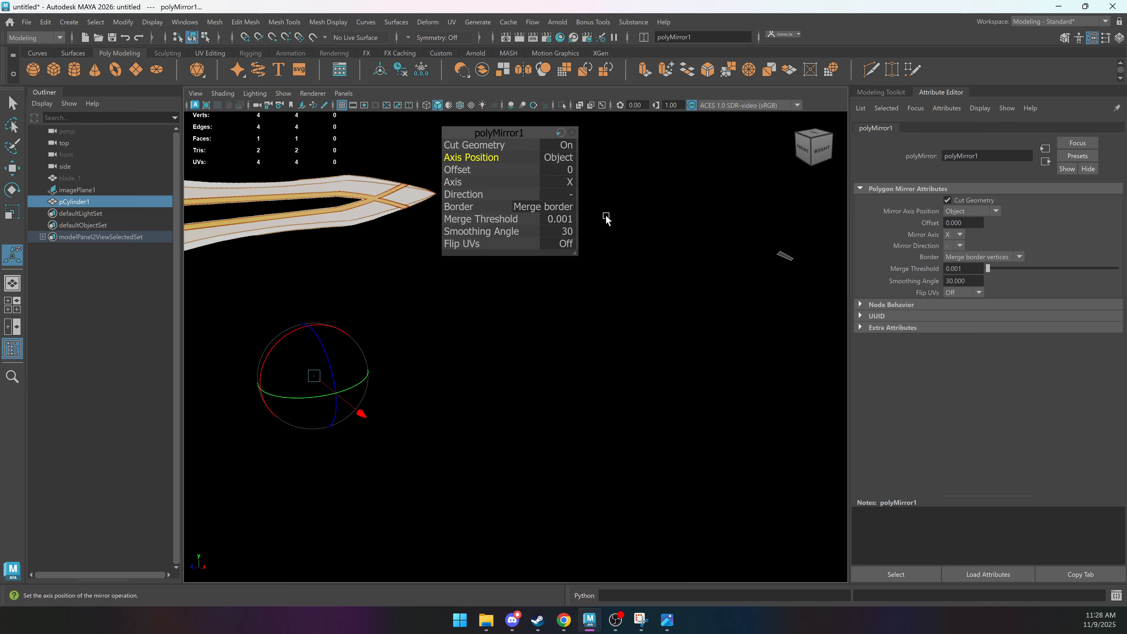
click(567, 188)
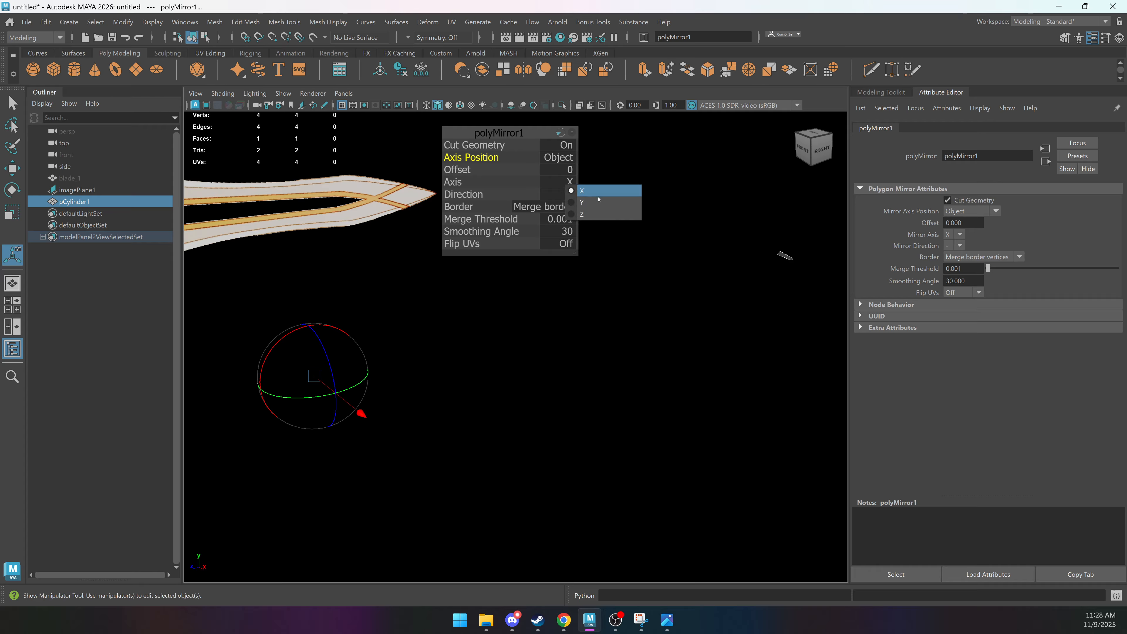
click(603, 202)
Set the mirror's merge threshold to .01.
click(565, 225)
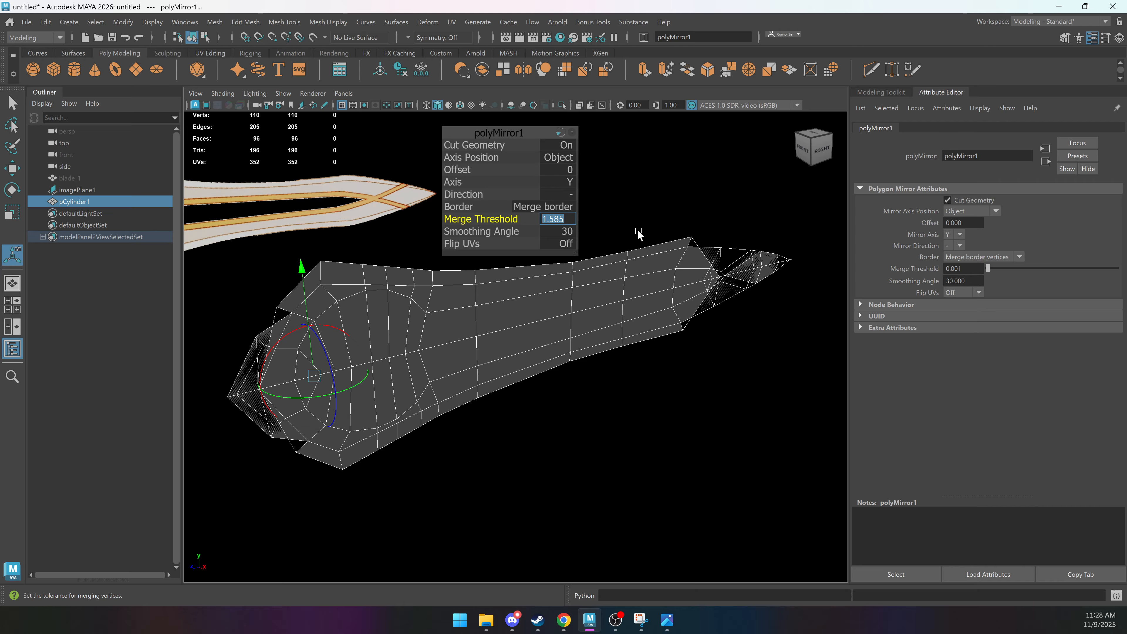
text(.01)
key(Return)
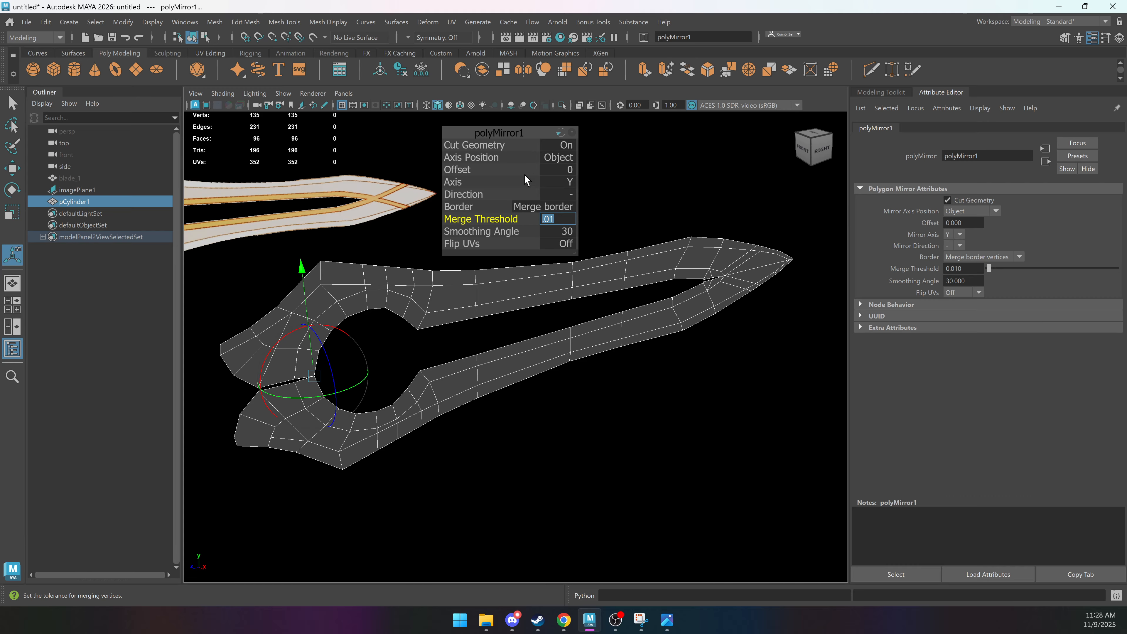
Try a mirror merge threshold of 1, and finally set the threshold to 0.
drag(480, 218, 819, 221)
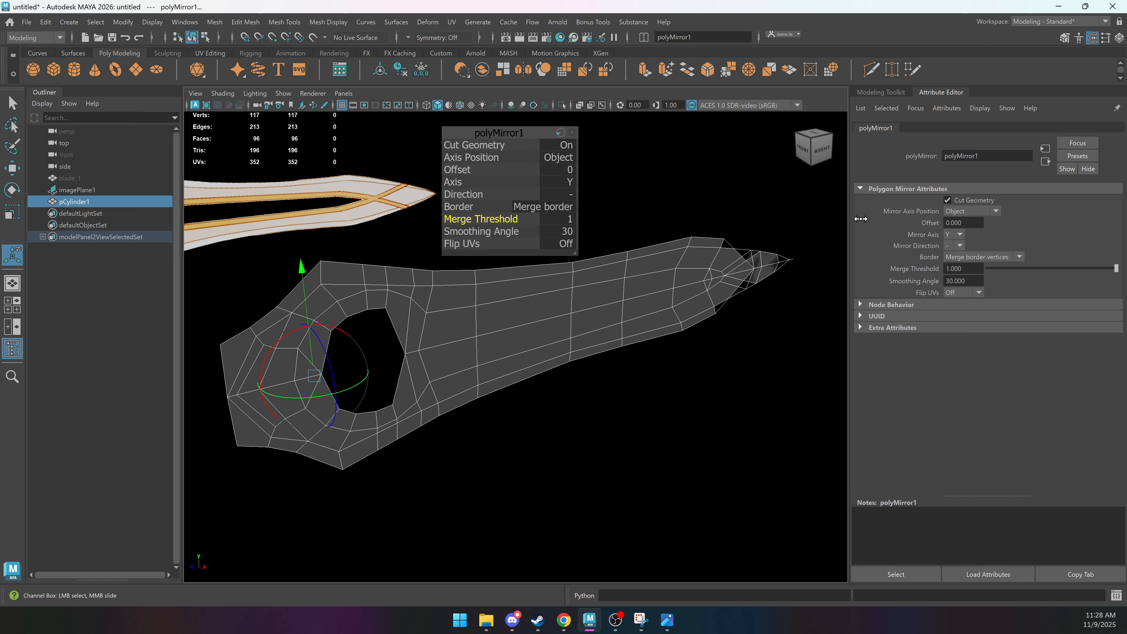
drag(507, 219, 242, 236)
click(553, 219)
text(.0)
key(Return)
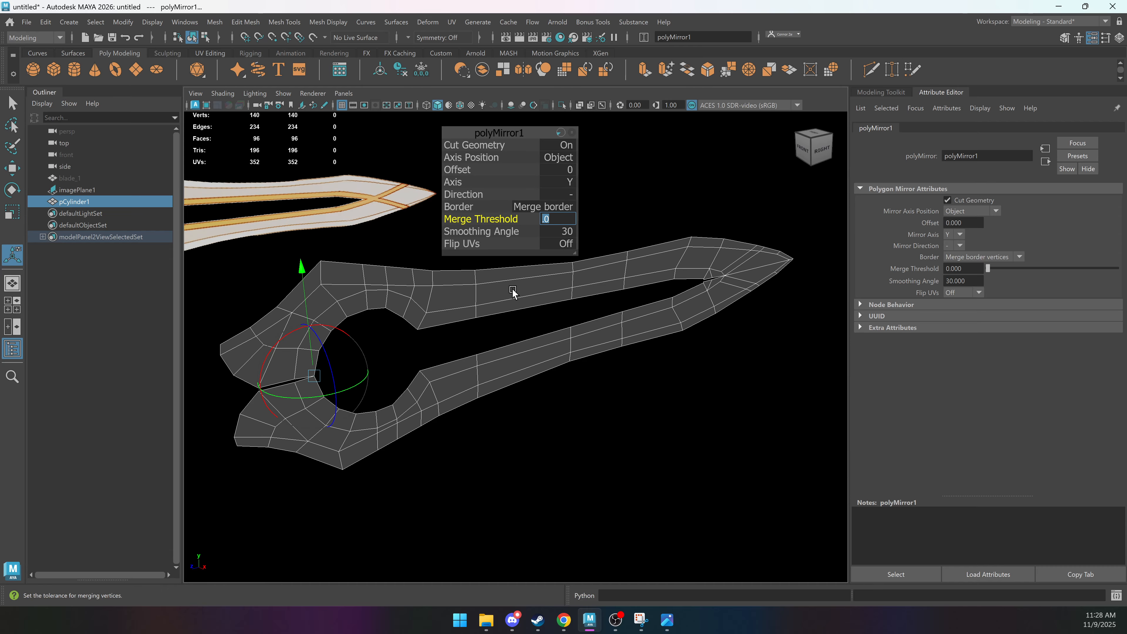
Set the mirror's merge threshold to 0.01 and finish the mirror operation.
alt+right_drag(455, 345, 533, 348)
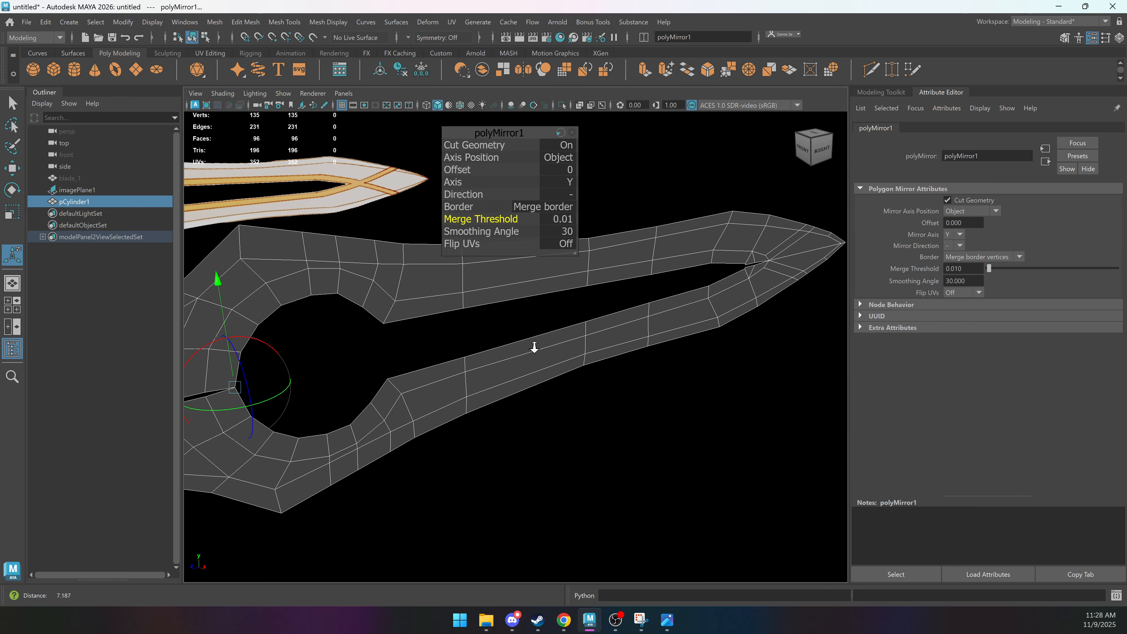
alt+drag(533, 347, 494, 348)
alt+middle_drag(493, 348, 200, 302)
alt+right_drag(481, 327, 595, 342)
key(q)
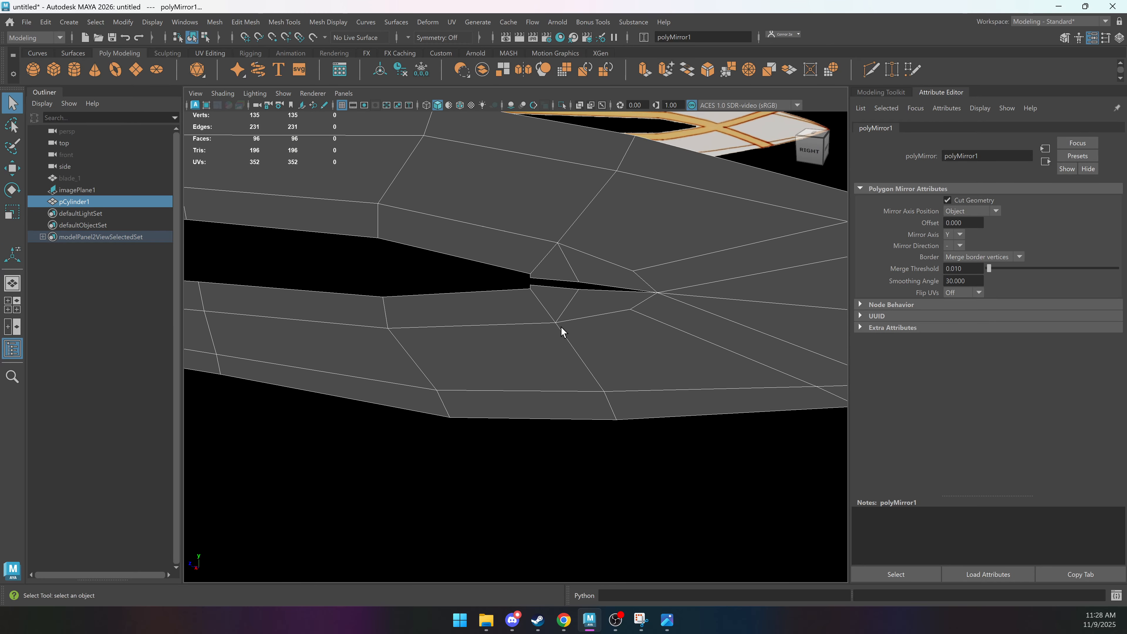
Merge the two open vertex pairs along the centre seam at the tip end of the blade's slot.
alt+drag(581, 296, 622, 274)
alt+middle_drag(622, 275, 458, 292)
alt+right_drag(458, 292, 594, 292)
right_drag(525, 242, 502, 240)
drag(497, 217, 476, 260)
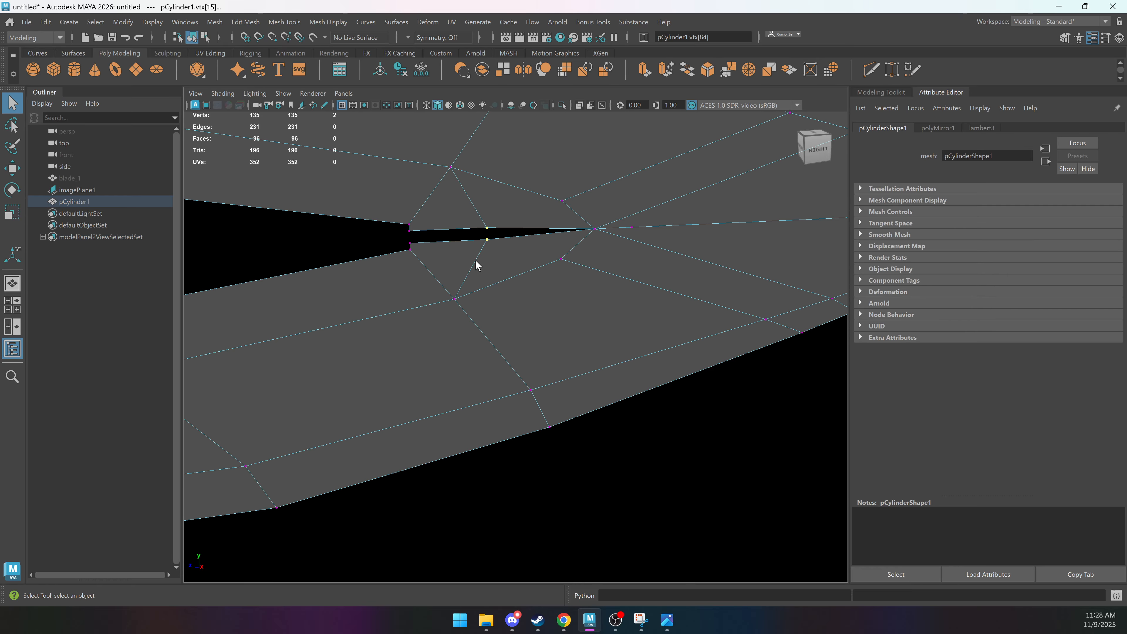
shift+right_drag(533, 232, 284, 244)
key(g)
alt+middle_drag(190, 261, 182, 239)
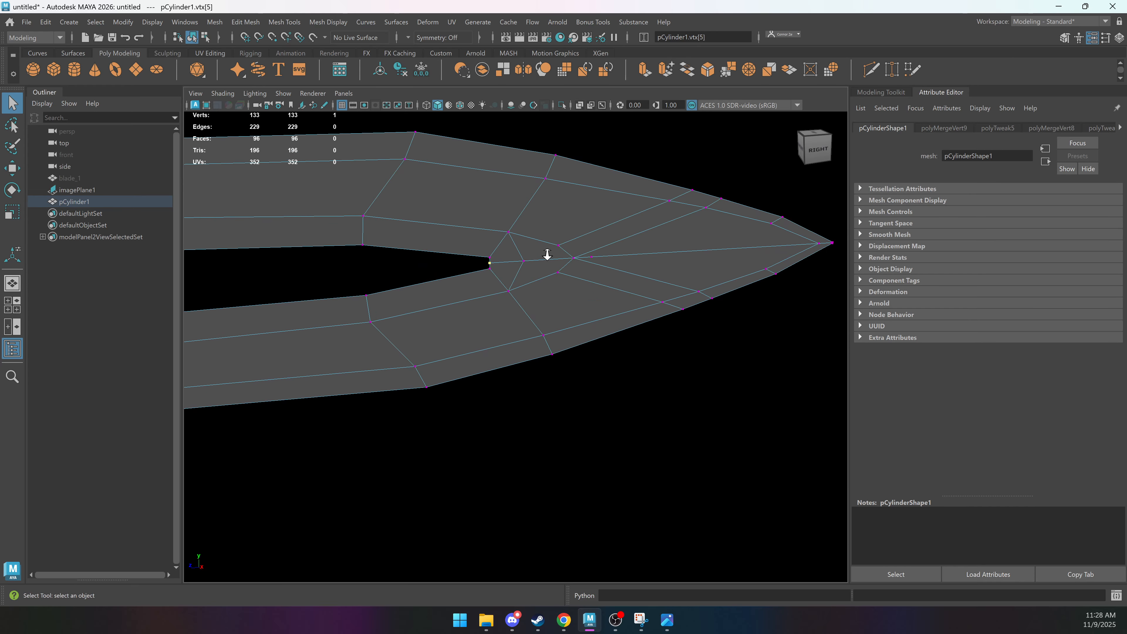
Try deleting the stray vertex on the centreline edge just past the junction near the blade tip.
alt+right_drag(547, 255, 639, 198)
alt+middle_drag(639, 198, 539, 279)
click(569, 241)
alt+middle_drag(618, 260, 541, 270)
scroll(544, 255, up, 3)
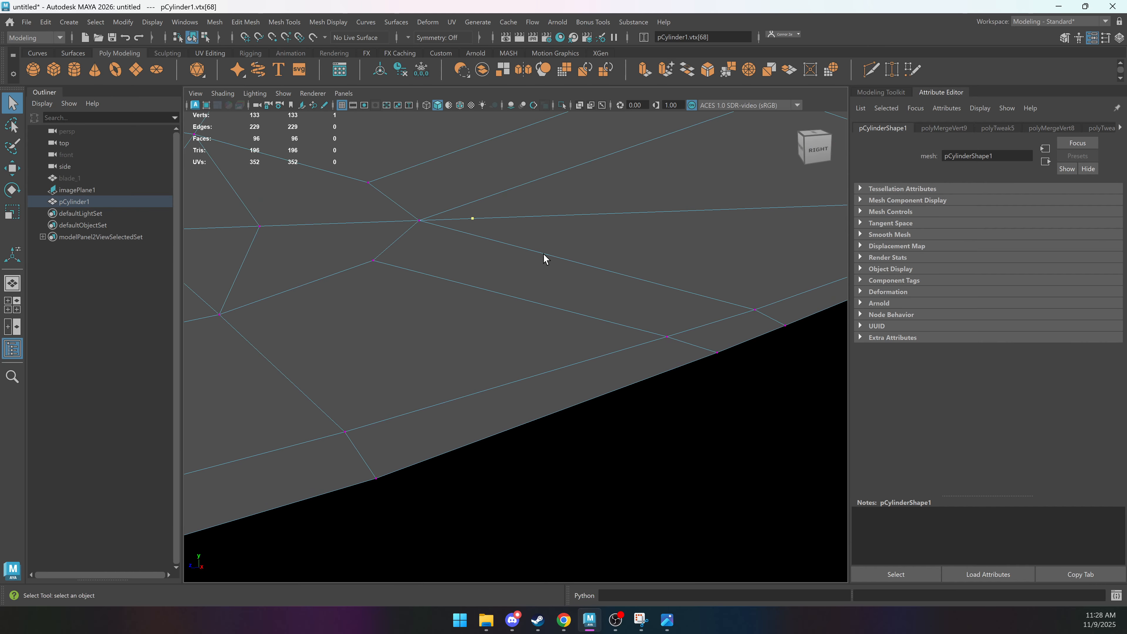
alt+right_drag(545, 257, 461, 301)
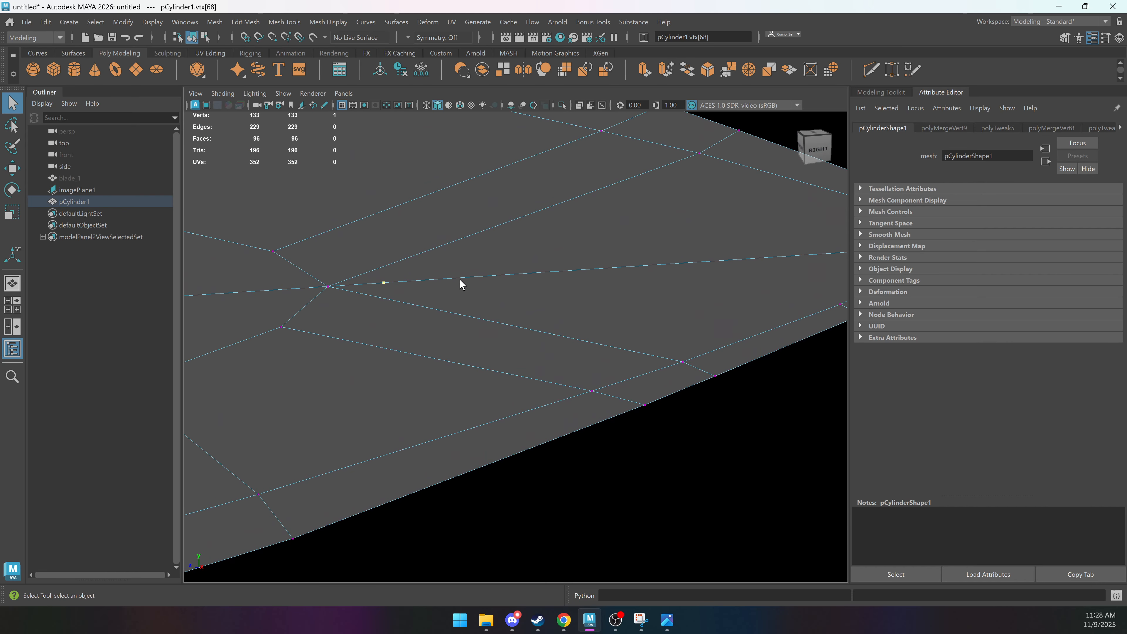
key(Delete)
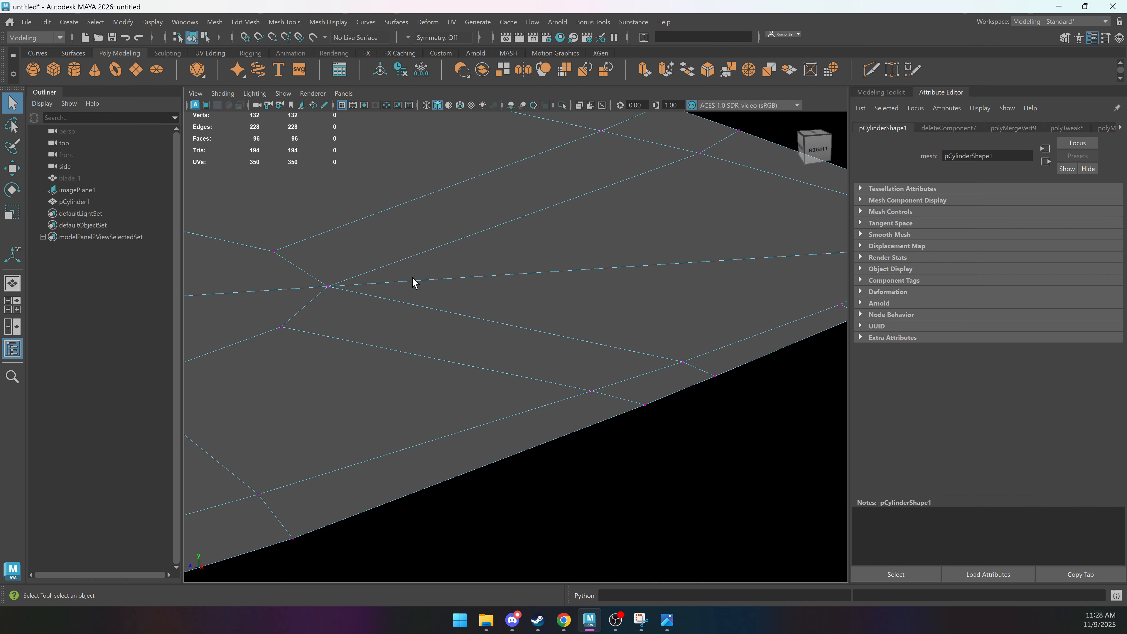
scroll(458, 274, down, 4)
key(ctrl+z)
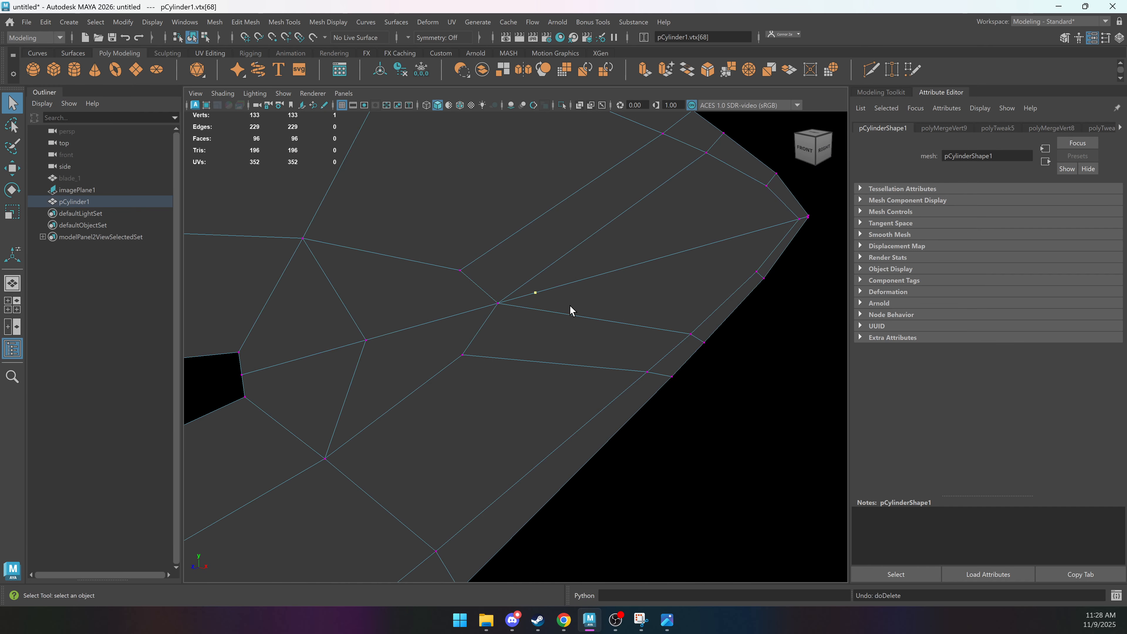
Use Target Weld to weld the stray centreline vertex into the adjacent junction vertex, and return to object mode.
scroll(480, 304, up, 4)
alt+drag(458, 285, 483, 323)
key(w)
click(716, 448)
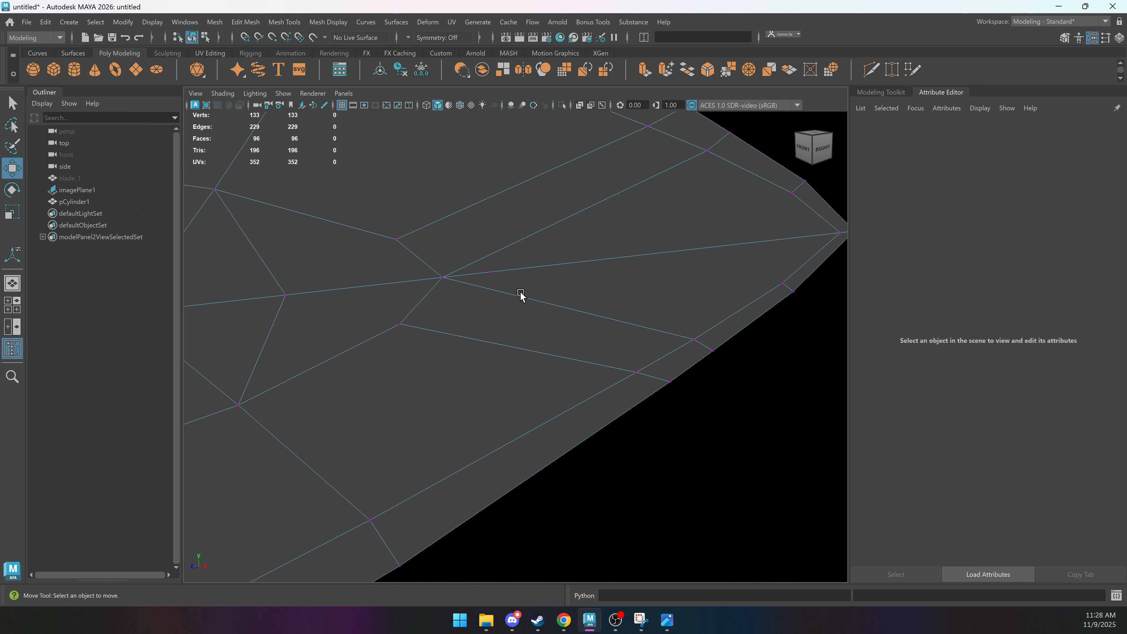
shift+right_click(579, 287)
right_drag(579, 286, 570, 231)
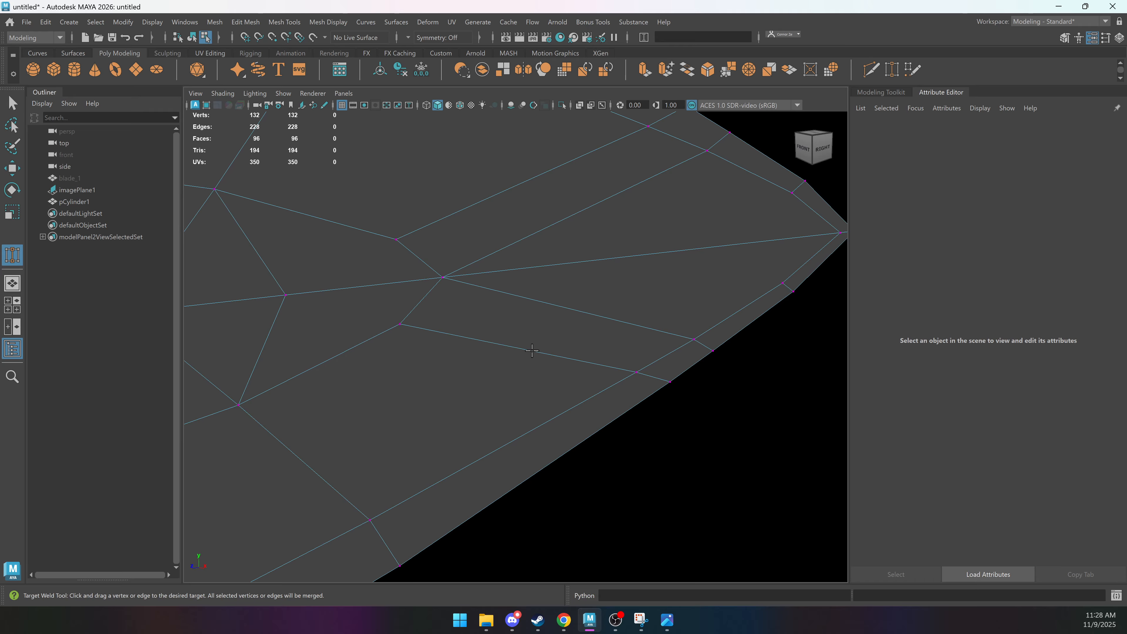
key(q)
right_drag(471, 281, 177, 288)
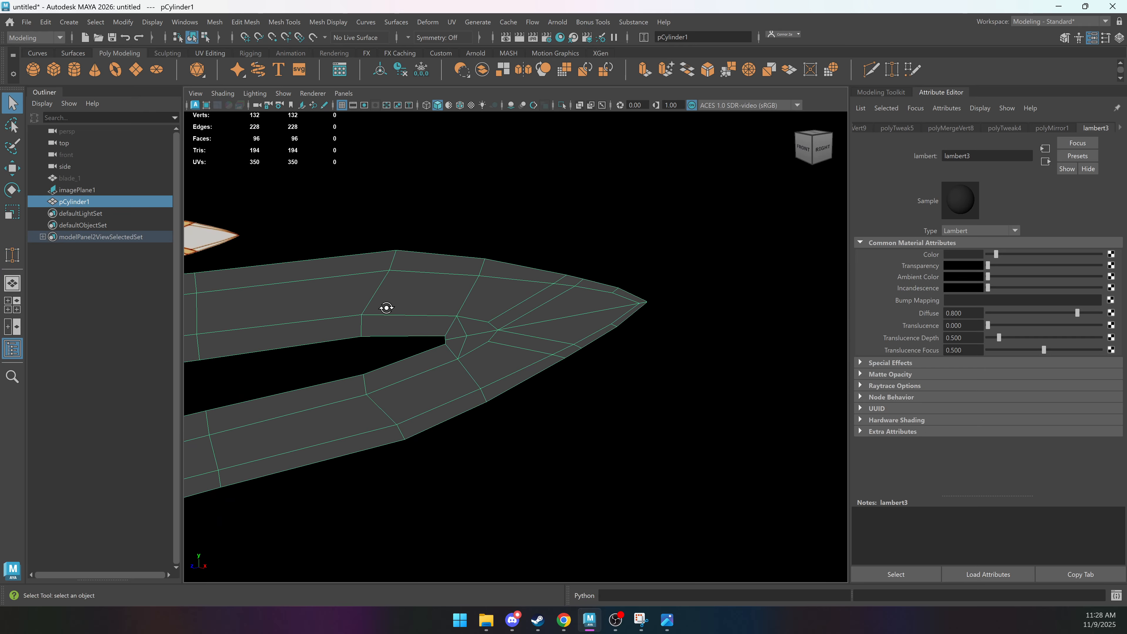
Merge the stray vertices along the centre seam beside the blade's round opening, return to object mode and frame the whole mesh.
alt+drag(386, 308, 327, 320)
alt+middle_drag(327, 319, 496, 280)
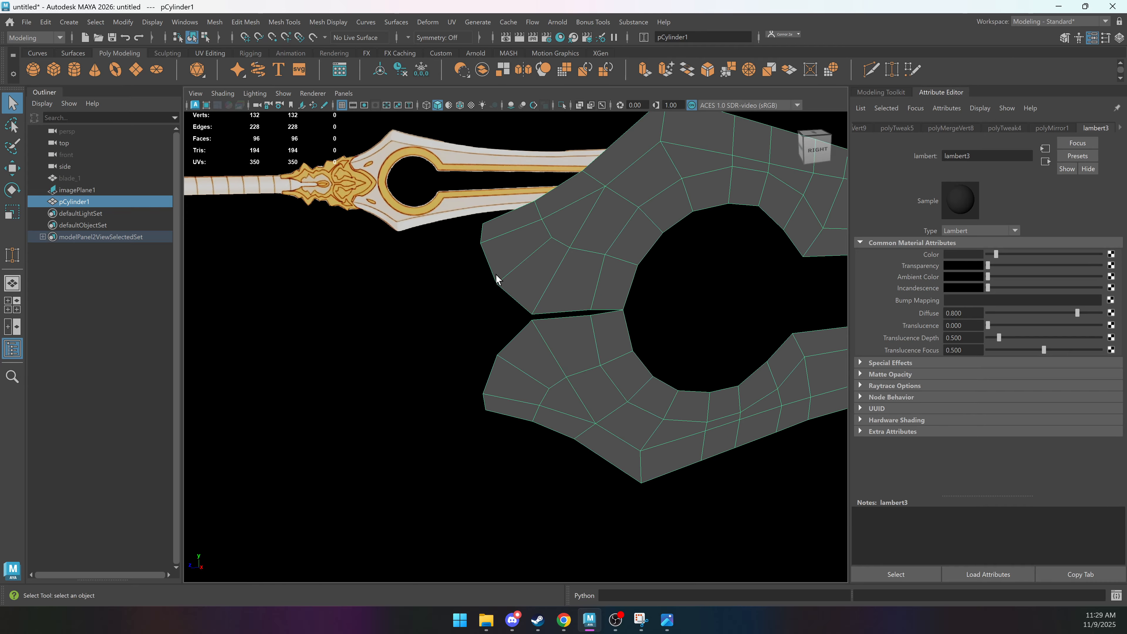
alt+right_drag(496, 279, 538, 284)
drag(583, 241, 550, 277)
alt+middle_drag(625, 276, 493, 320)
shift+right_drag(460, 243, 482, 177)
key(g)
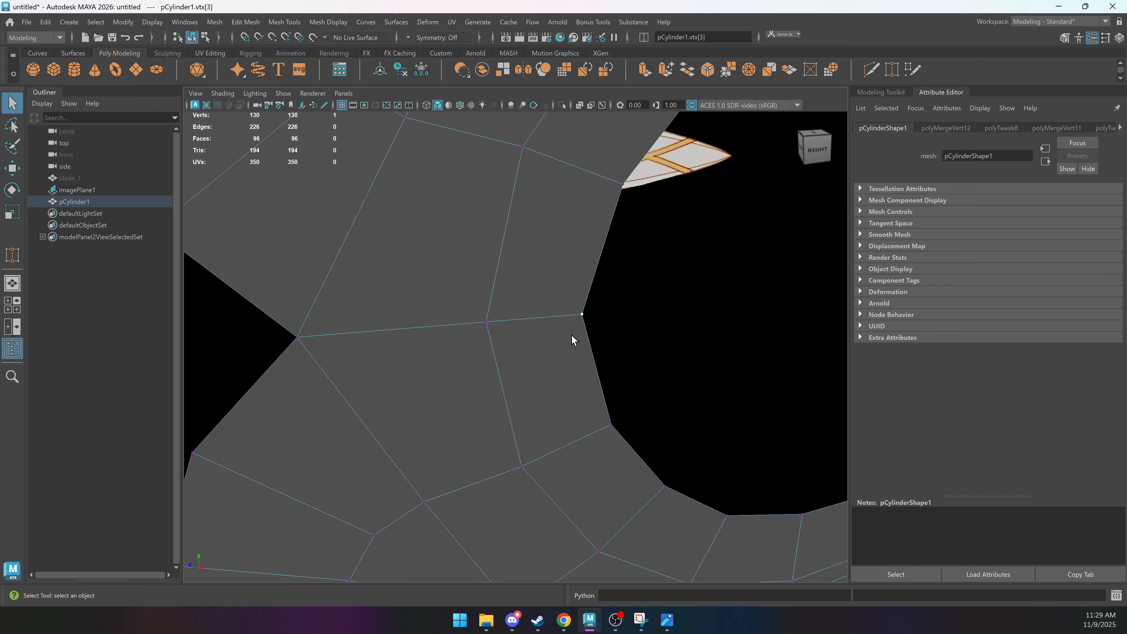
right_drag(492, 308, 519, 277)
key(f)
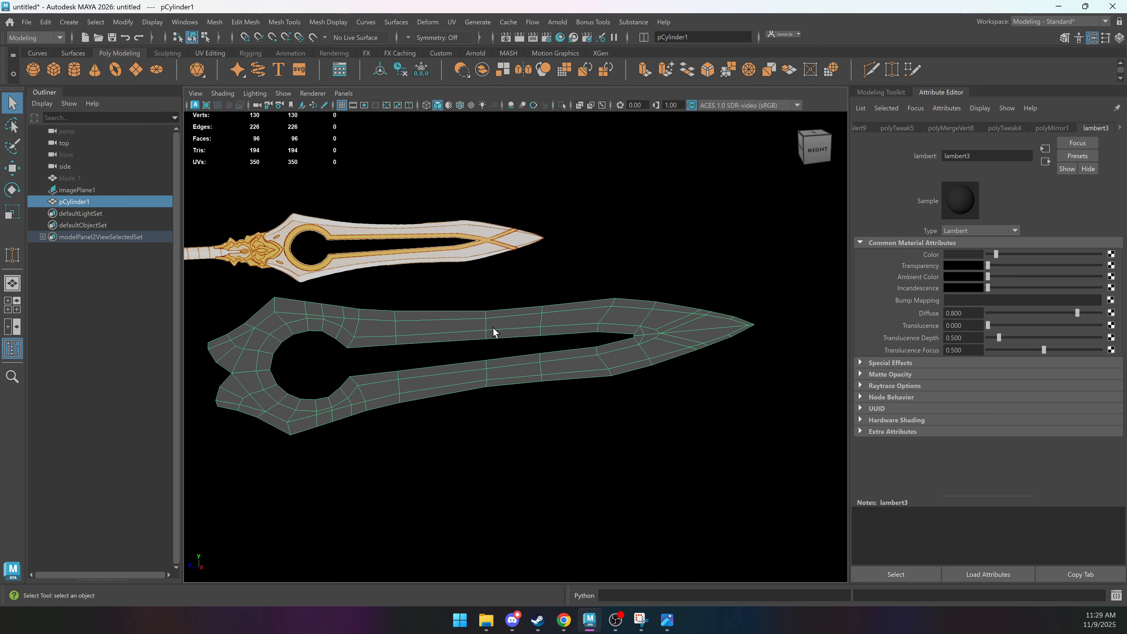
Examine the blade mesh from several angles, focusing on the topology between the slot's end and the tip.
mouse_move(640, 342)
alt+mouse_down()
mouse_move(649, 343)
mouse_move(620, 353)
alt+mouse_up()
alt+middle_drag(621, 353, 515, 340)
alt+right_drag(515, 340, 535, 339)
alt+drag(535, 339, 525, 331)
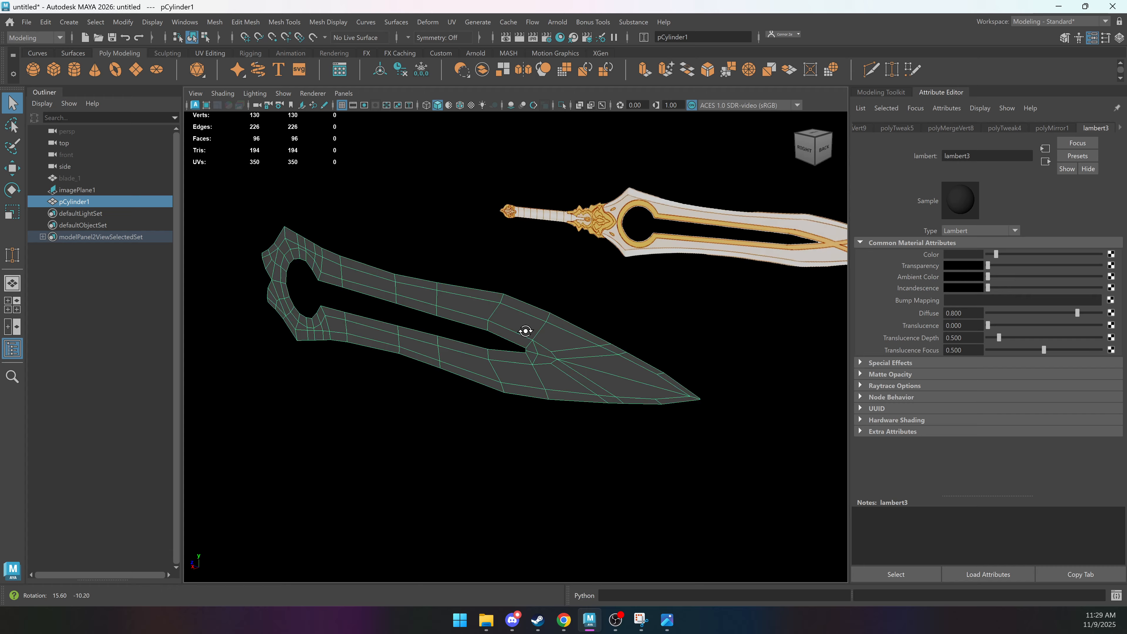
alt+middle_drag(526, 331, 414, 320)
alt+right_drag(414, 320, 616, 344)
alt+drag(544, 350, 523, 336)
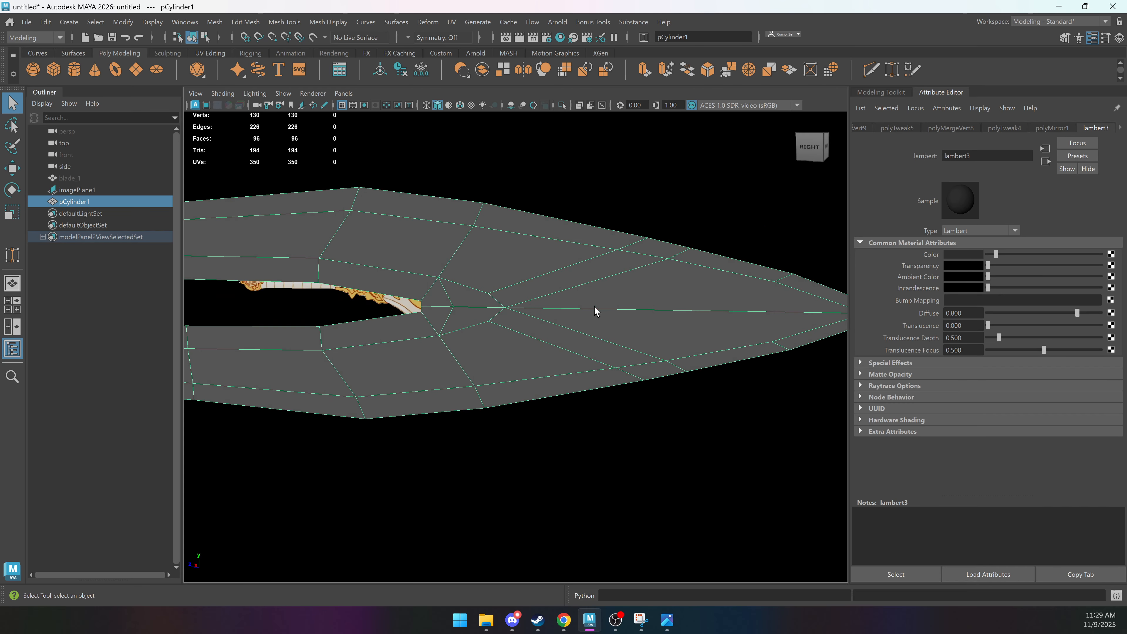
alt+middle_drag(596, 311, 503, 321)
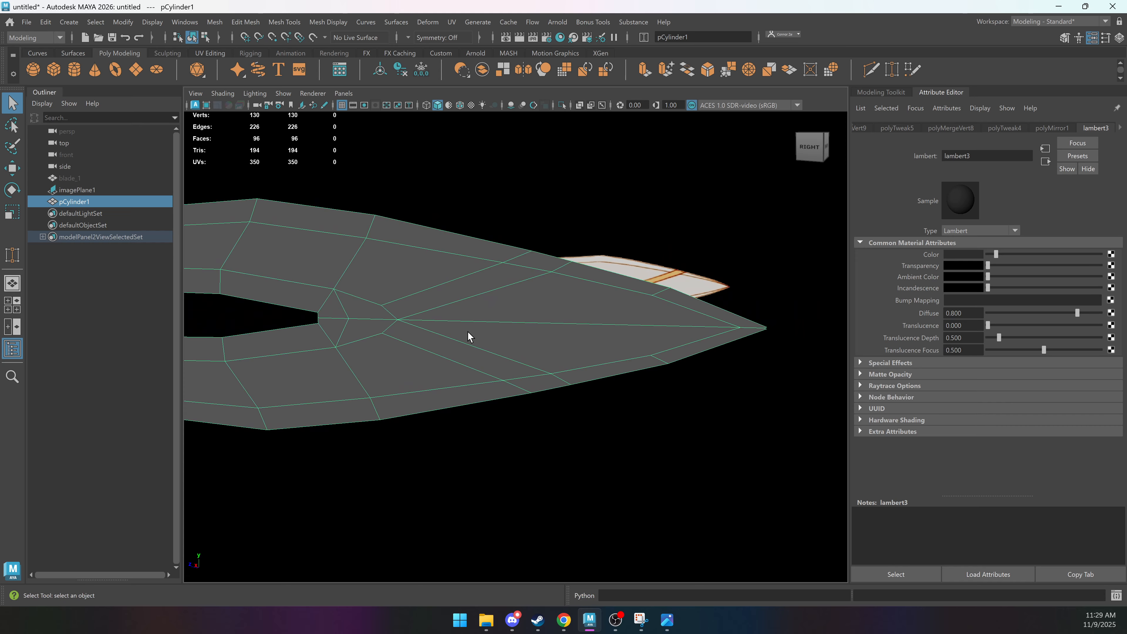
alt+right_drag(469, 336, 583, 328)
Multi-Cut a cross edge through the two large faces near the tip, joining the opposite inner border vertices across the centre line.
key(F9)
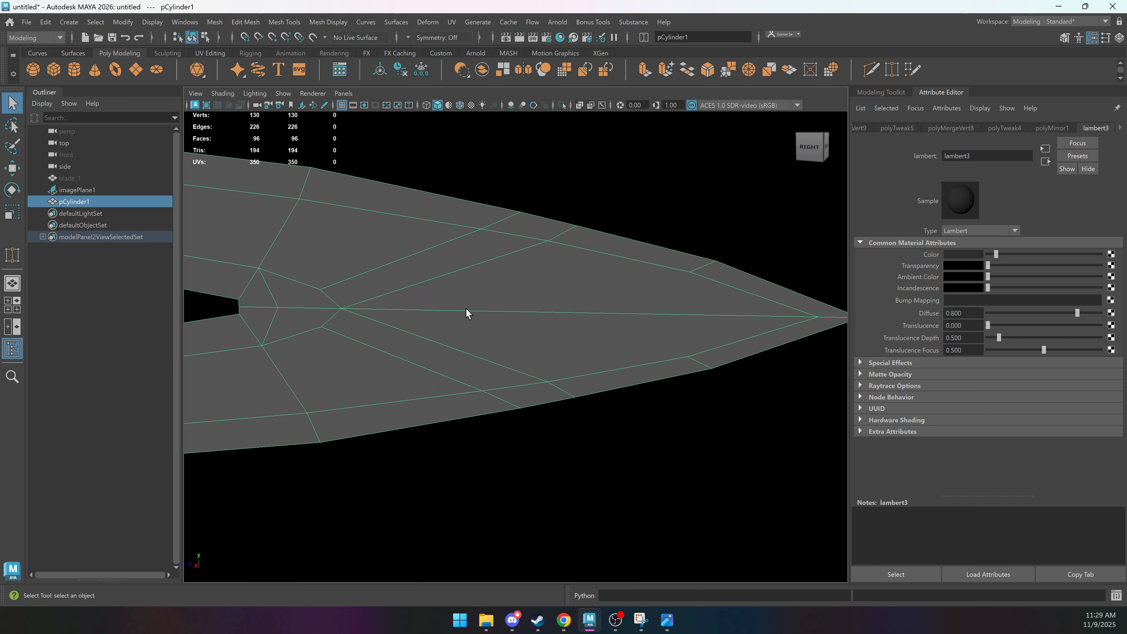
click(344, 308)
key(F10)
click(326, 307)
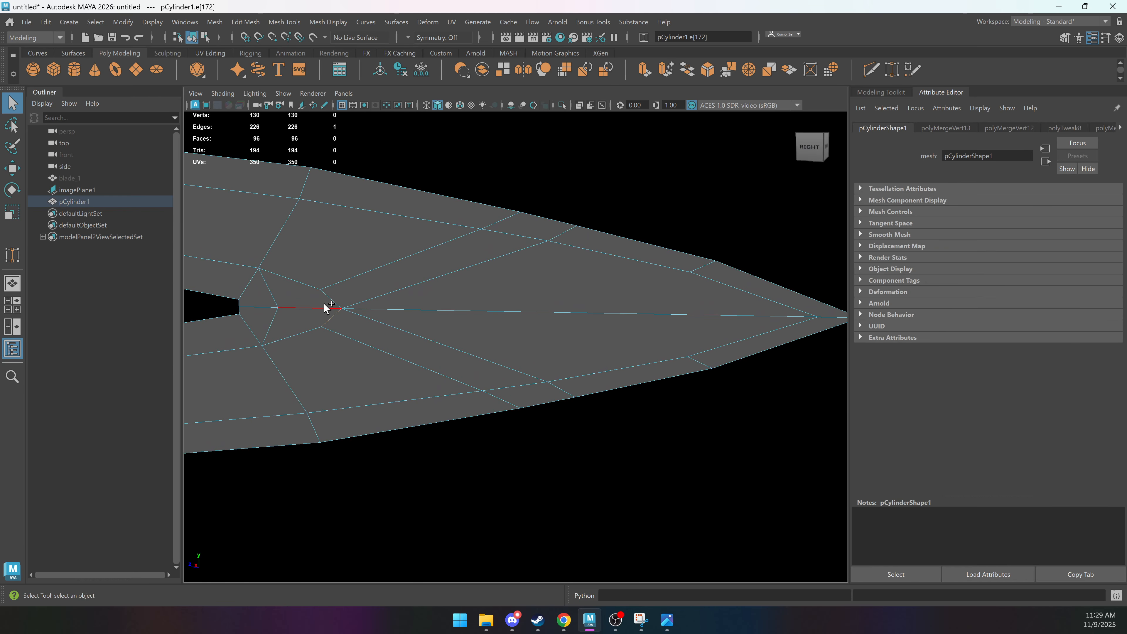
shift+click(373, 303)
right_drag(500, 319, 524, 308)
key(ctrl+shift+x)
click(549, 241)
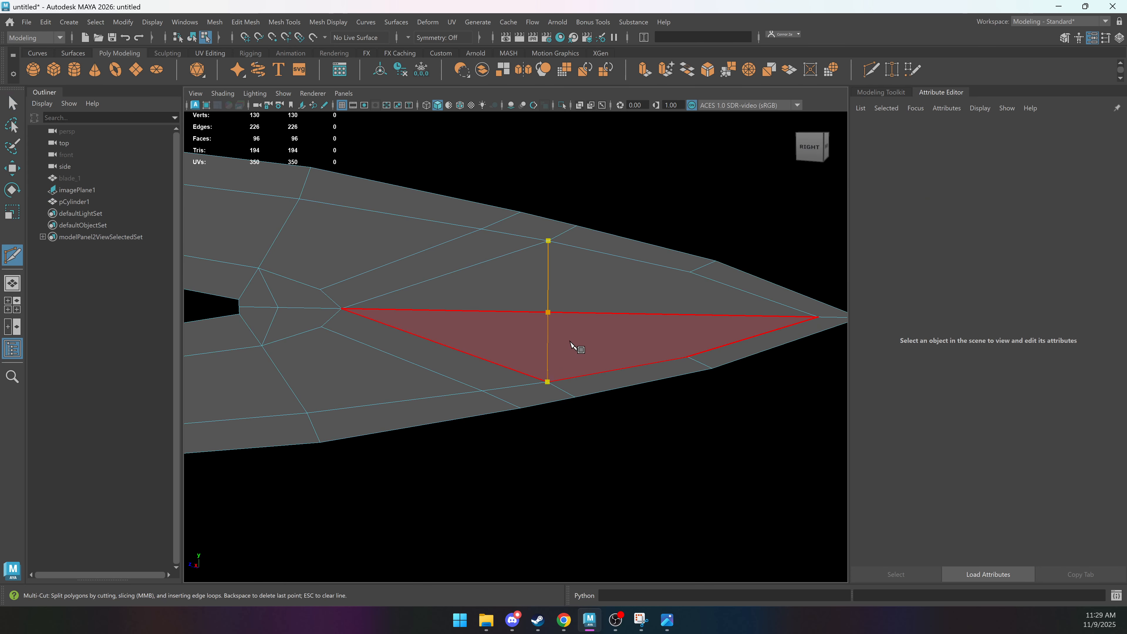
alt+middle_drag(574, 350, 528, 330)
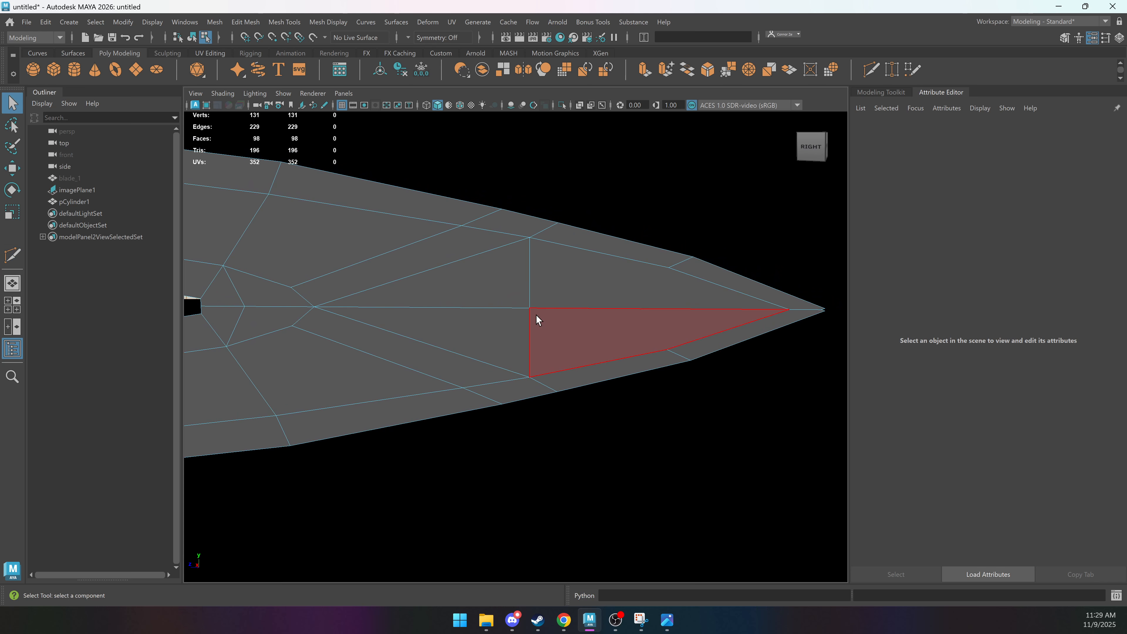
Delete the two diagonal edges running from the central vertex beyond the slot to the ends of the new cross cut.
key(q)
key(F11)
click(588, 274)
shift+click(605, 336)
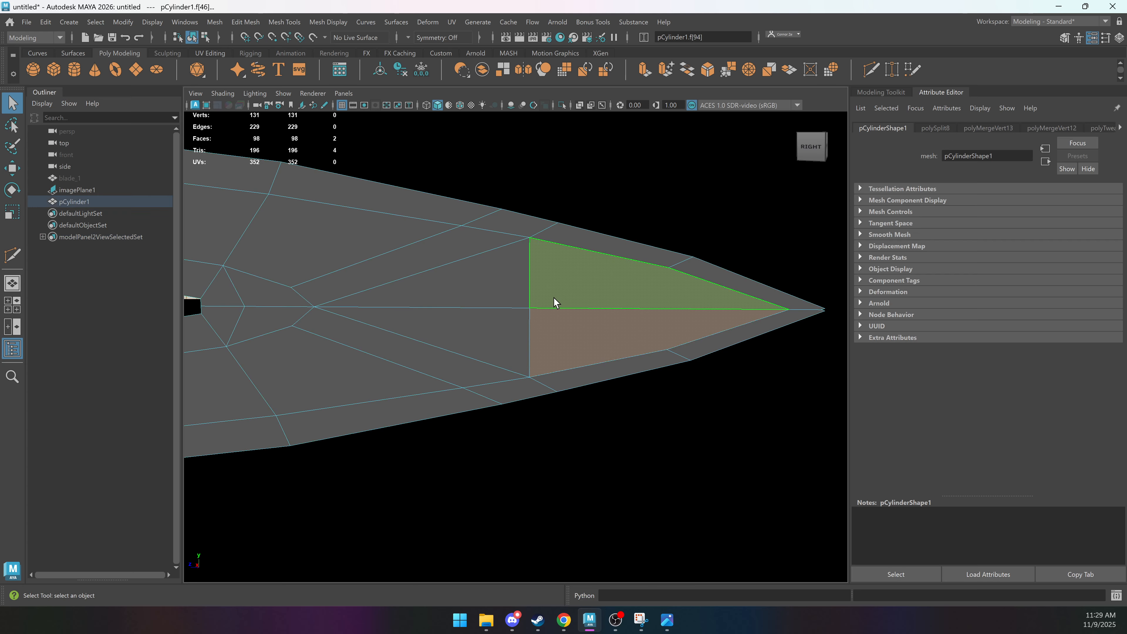
key(F10)
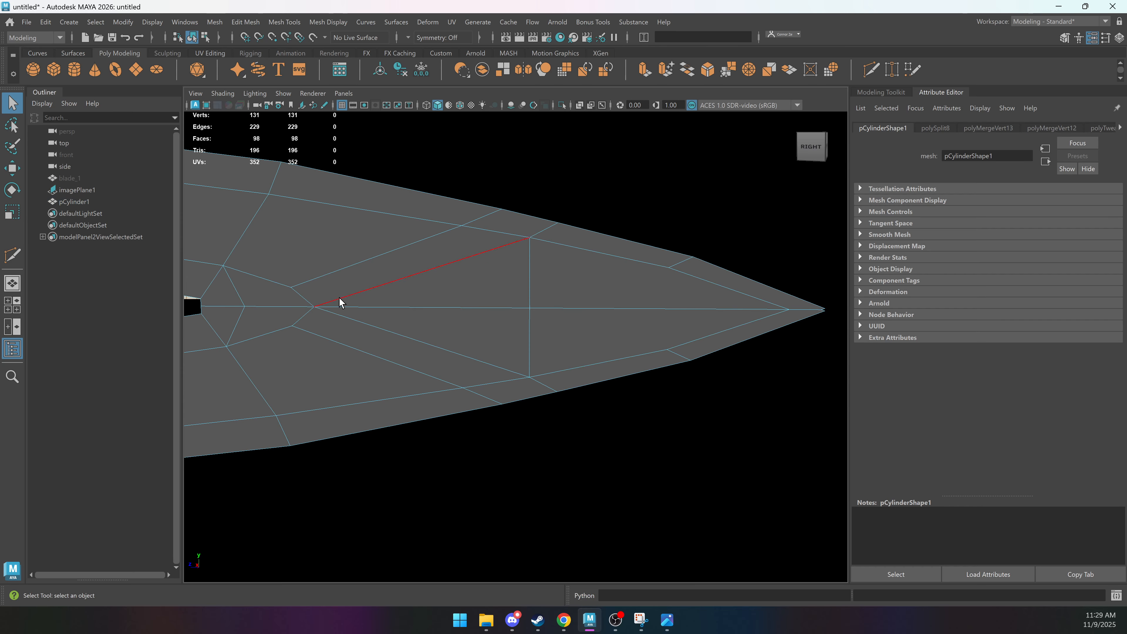
click(387, 280)
key(ctrl+Delete)
click(402, 333)
key(ctrl+Delete)
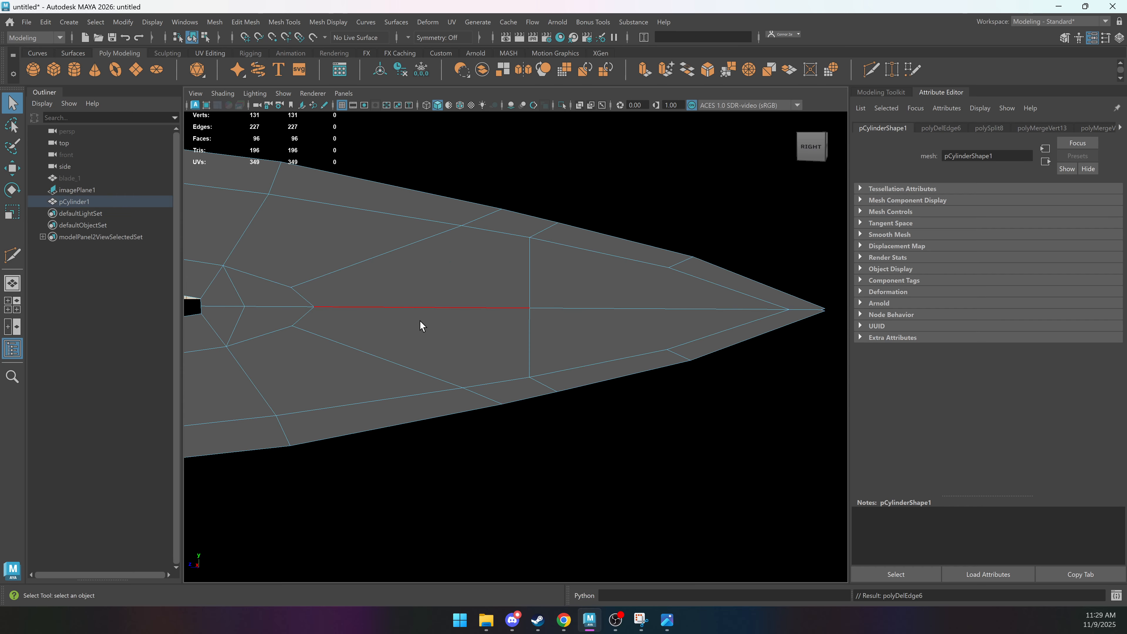
alt+drag(436, 315, 445, 315)
key(ctrl+z)
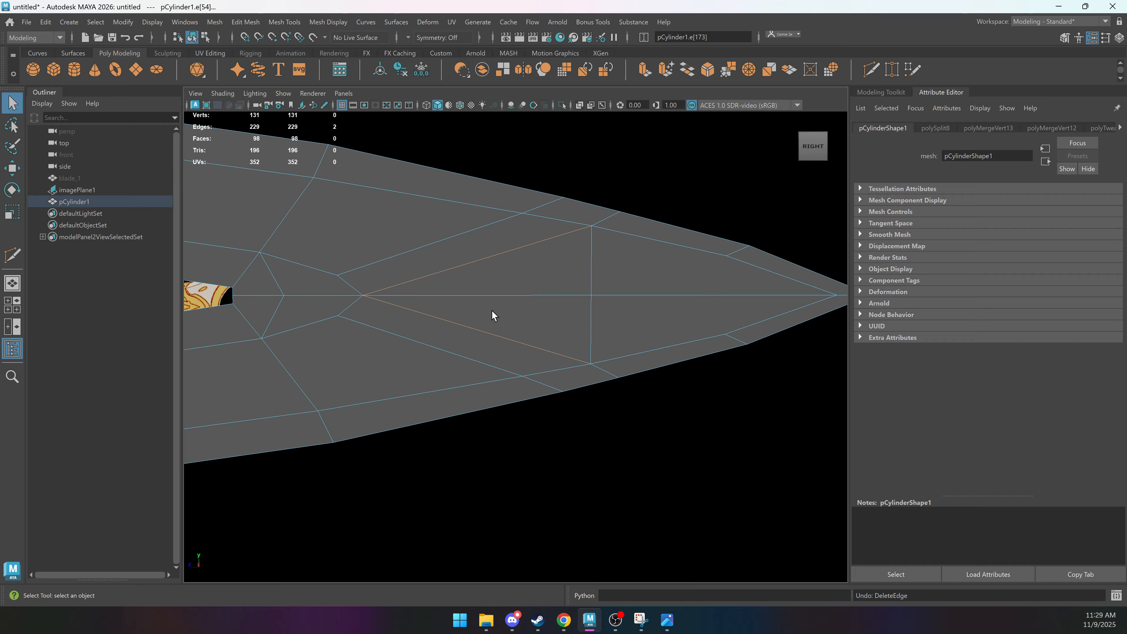
key(ctrl+Delete)
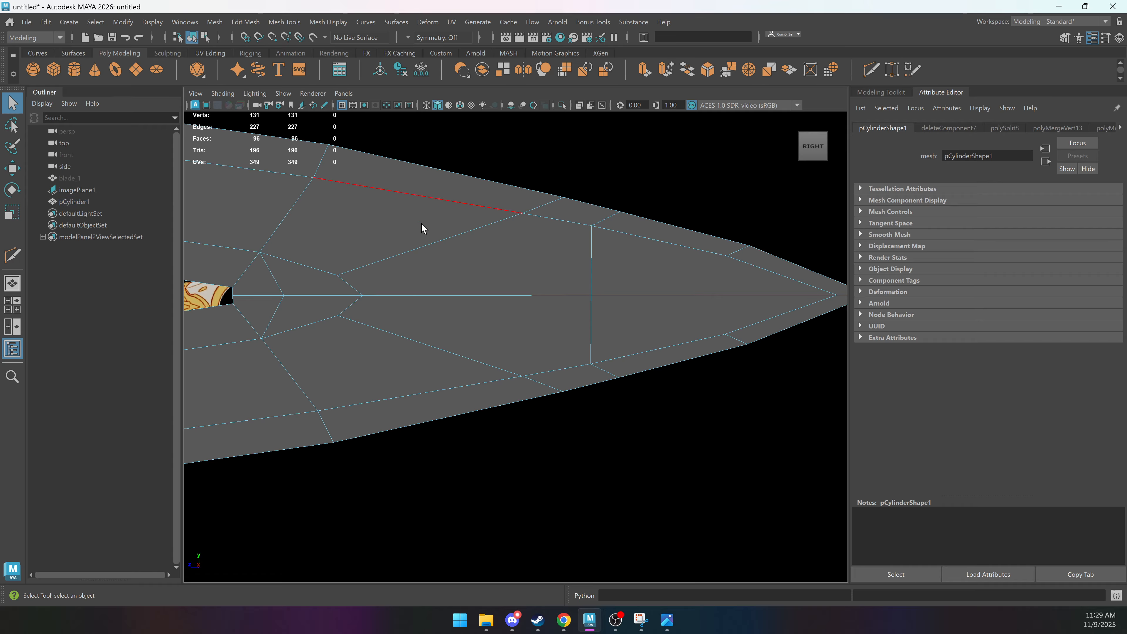
Multi-Cut a second cross edge on the slot side of the first, joining the opposite inner border vertices through the centre line.
alt+drag(515, 293, 524, 303)
right_drag(539, 311, 542, 277)
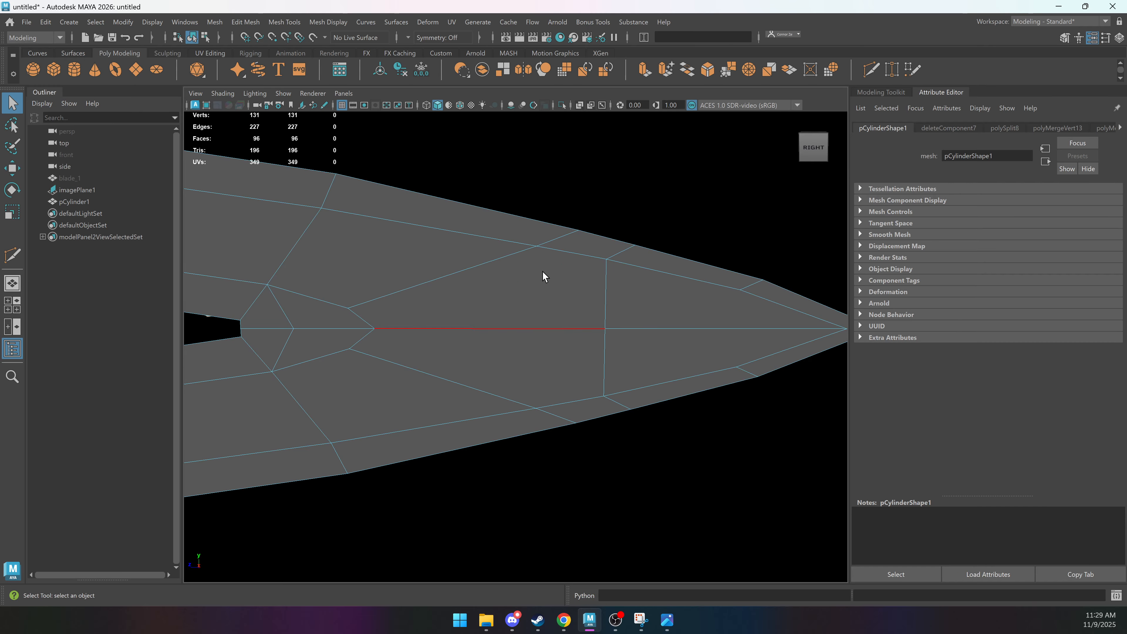
click(572, 253)
shift+click(515, 281)
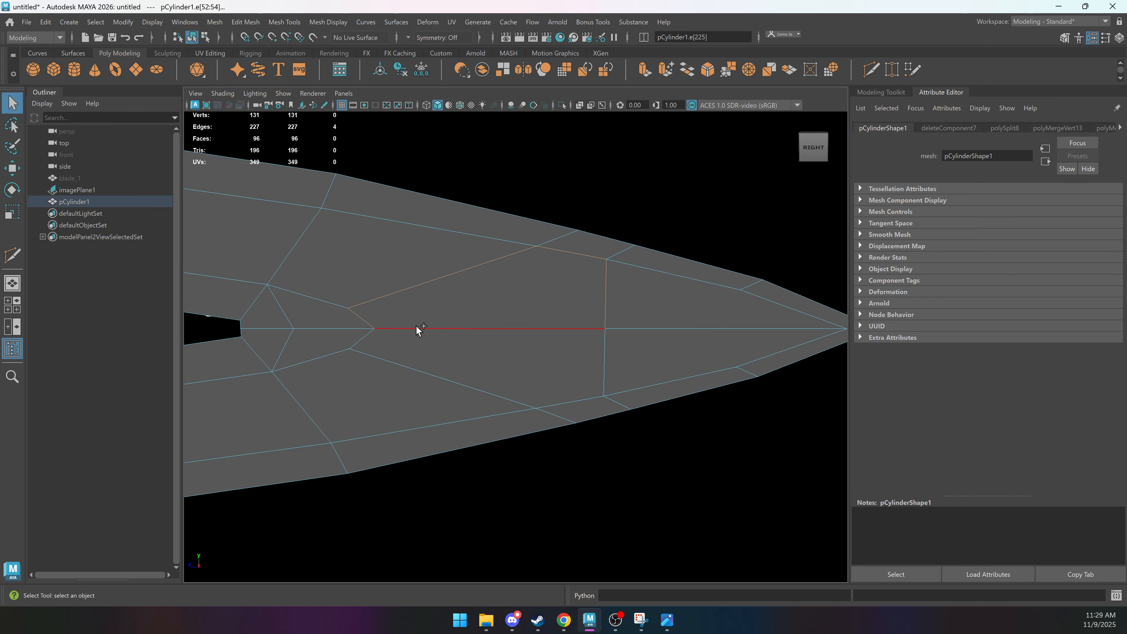
click(572, 298)
shift+right_drag(570, 293, 520, 284)
click(537, 246)
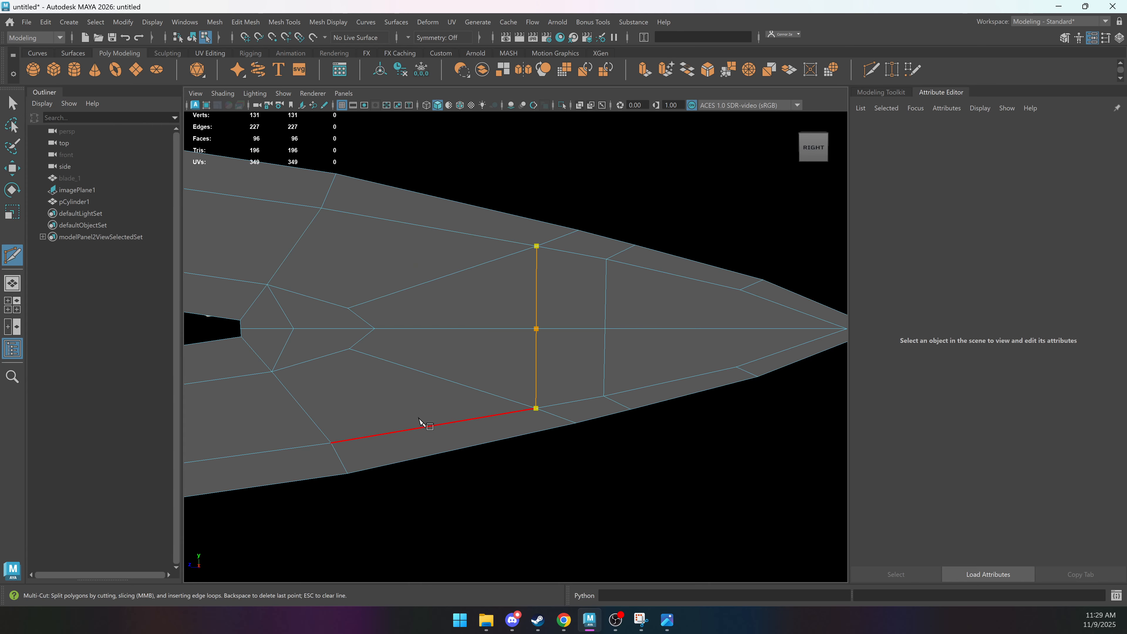
key(Return)
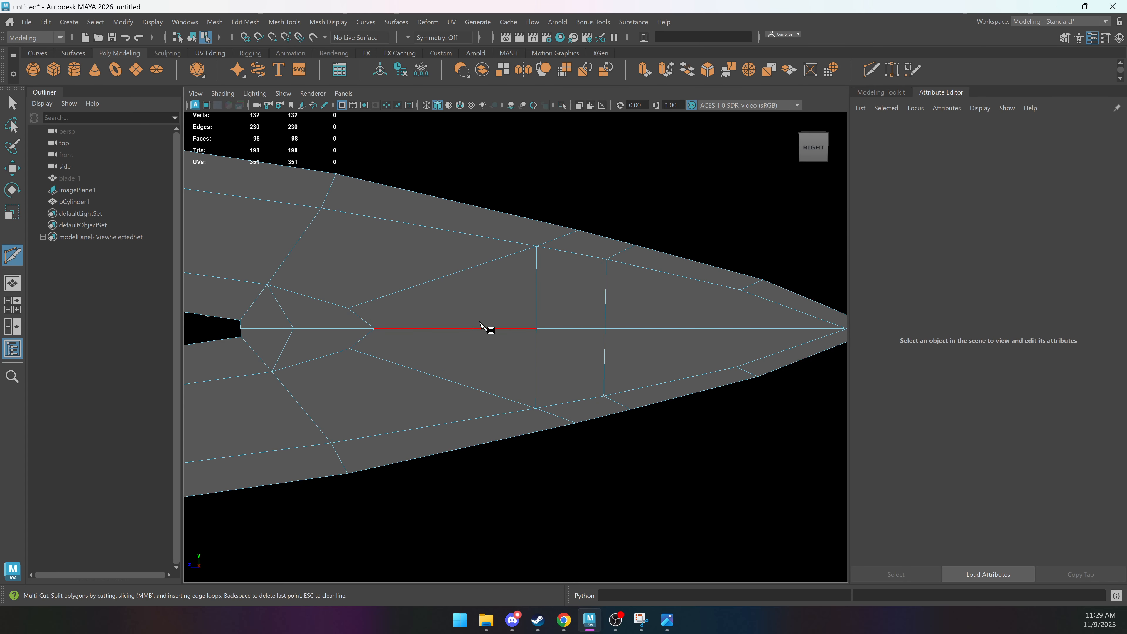
Leave the cutting tool, select the blade in object mode and turn off its isolated view.
alt+drag(476, 325, 521, 317)
click(621, 321)
alt+right_drag(563, 315, 505, 329)
key(q)
key(F8)
key(space)
key(space)
key(ctrl+1)
key(ctrl+1)
click(562, 106)
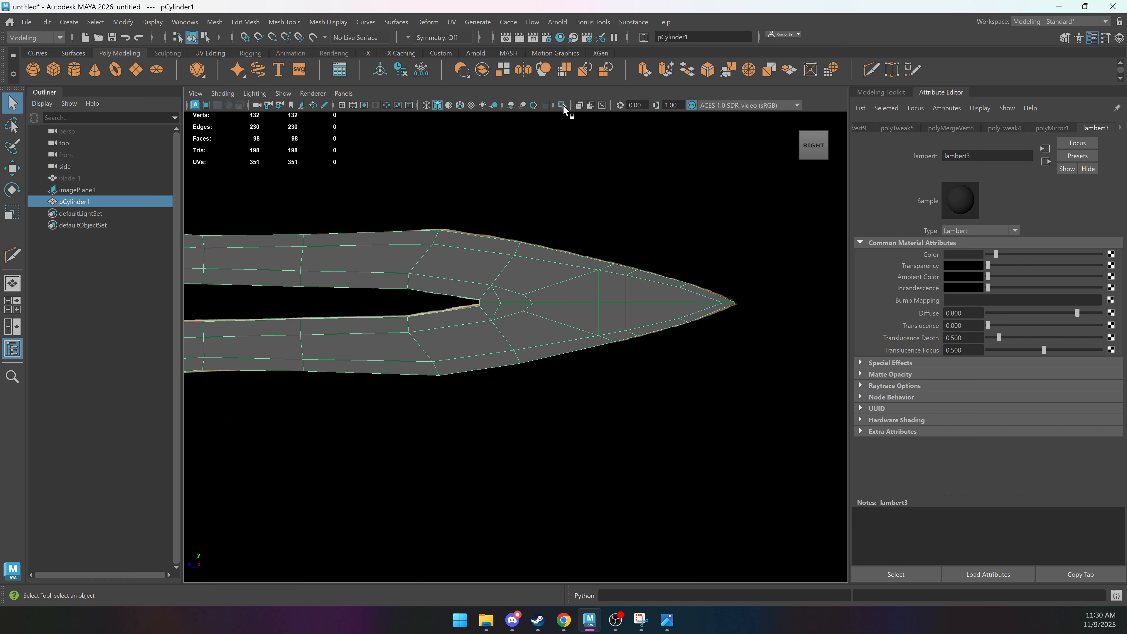
Compare the blade mesh with the sword reference image by toggling the mesh's visibility, checking the tip, slot and round opening.
alt+right_drag(616, 247, 664, 267)
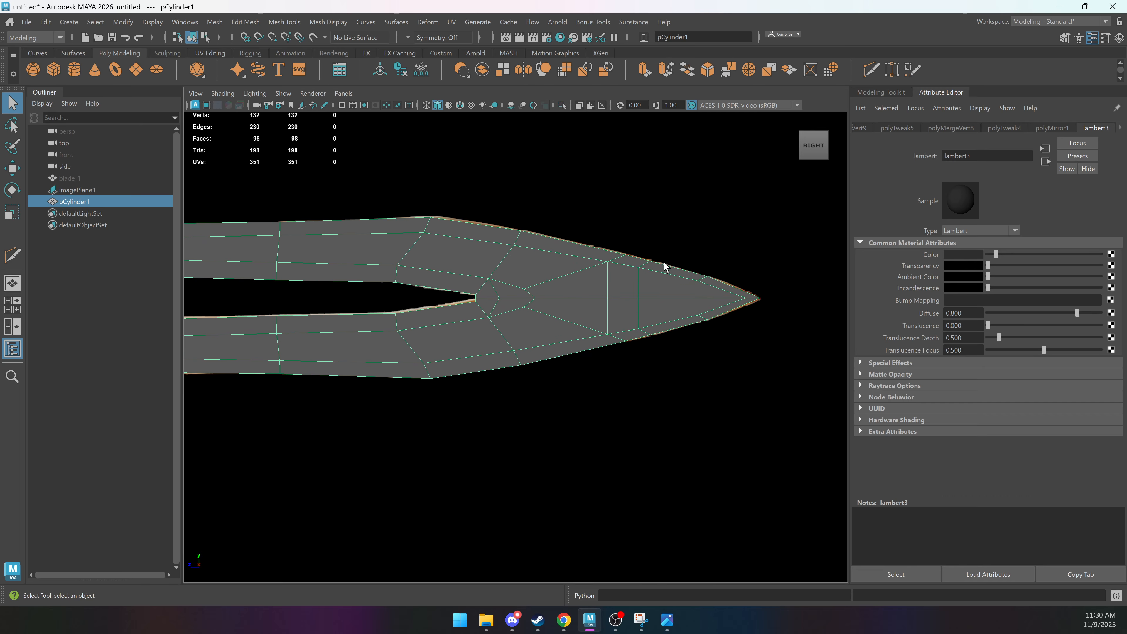
key(h)
key(h)
key(h)
key(h)
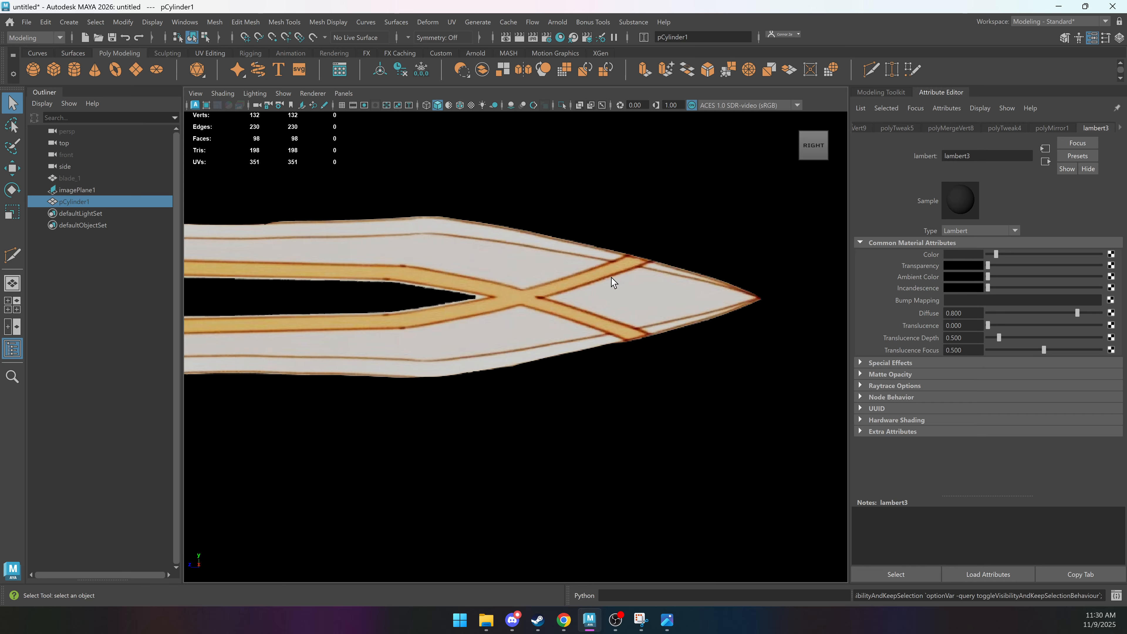
key(h)
key(h)
key(h)
key(h)
alt+right_drag(635, 296, 666, 280)
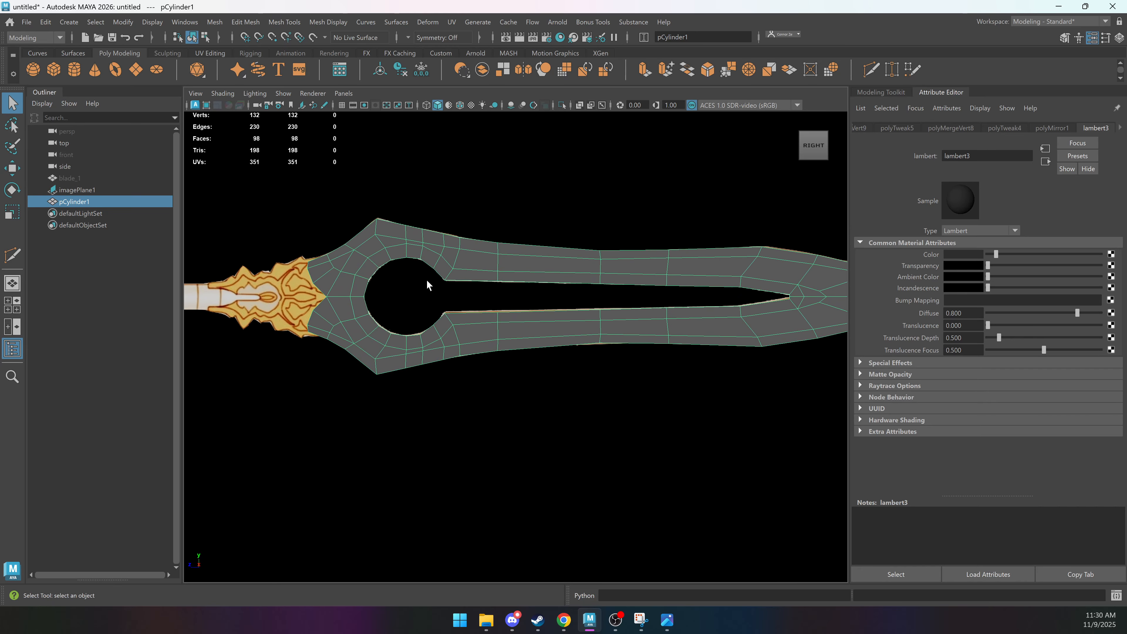
alt+middle_drag(280, 276, 284, 275)
Delete the blade's construction history, duplicate the mesh and move the copy along X toward the reference image.
alt+drag(659, 228, 565, 326)
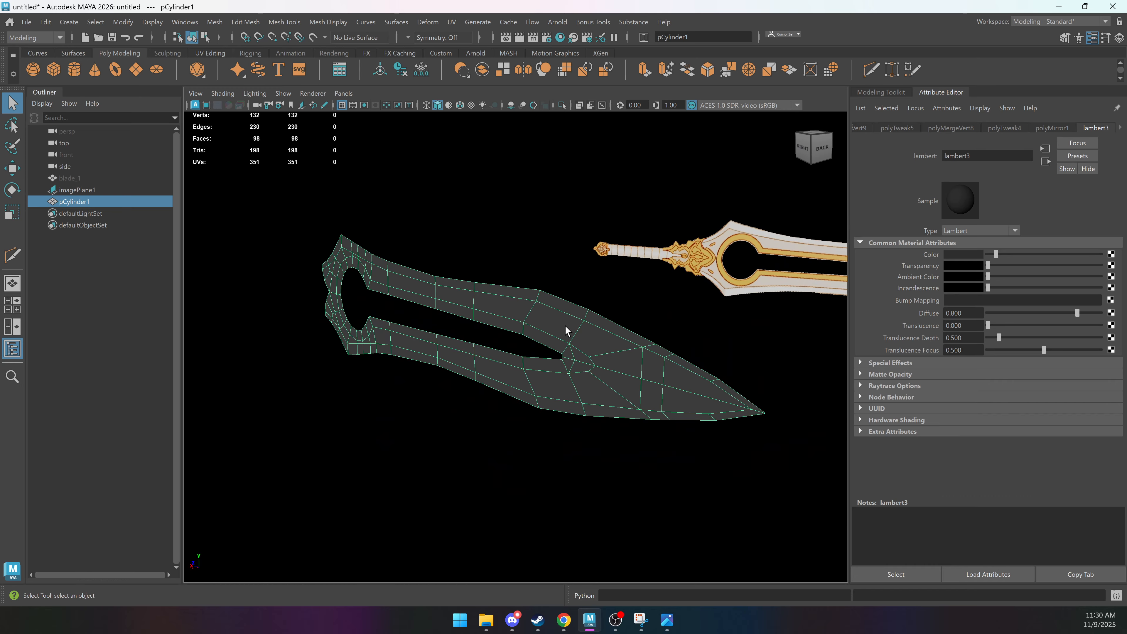
click(401, 70)
alt+right_drag(544, 352, 553, 351)
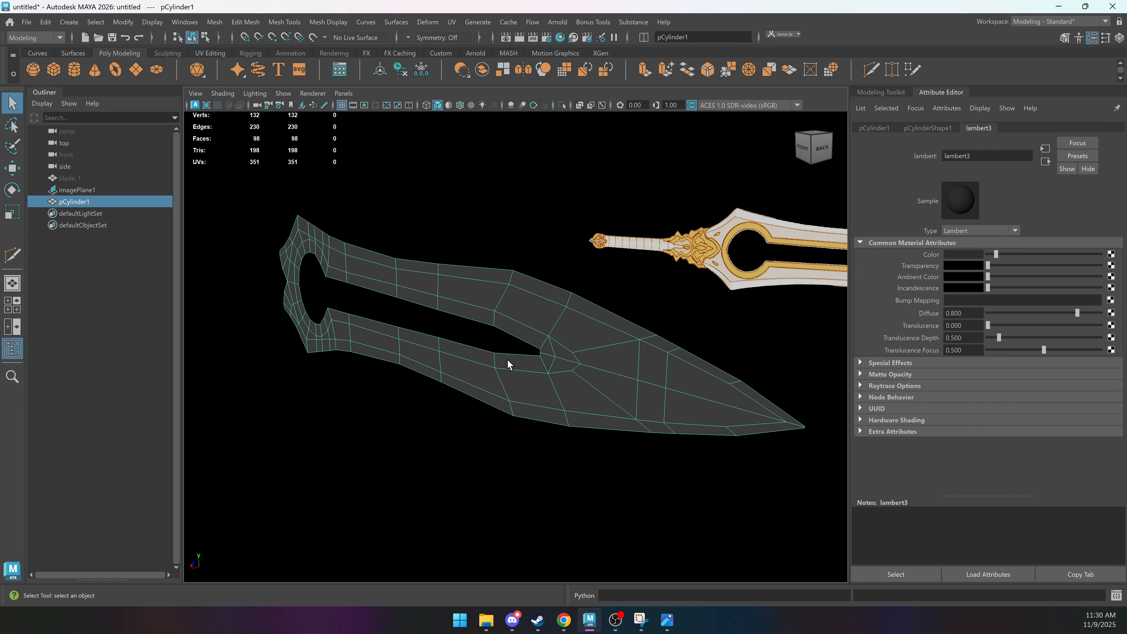
key(w)
alt+drag(508, 364, 443, 350)
key(ctrl+d)
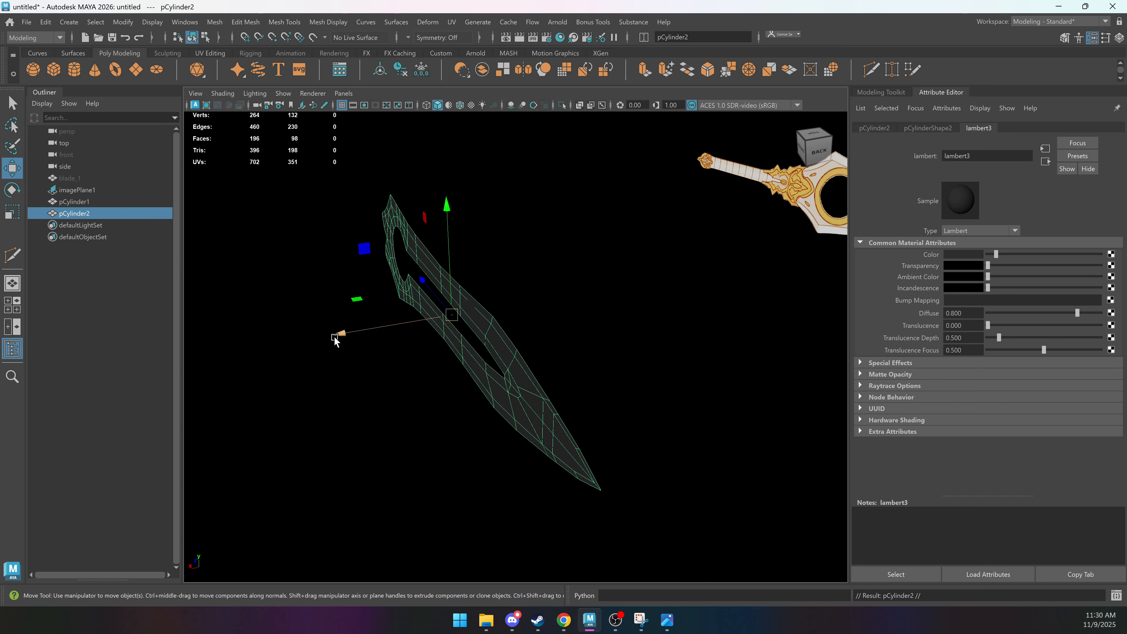
drag(335, 340, 620, 273)
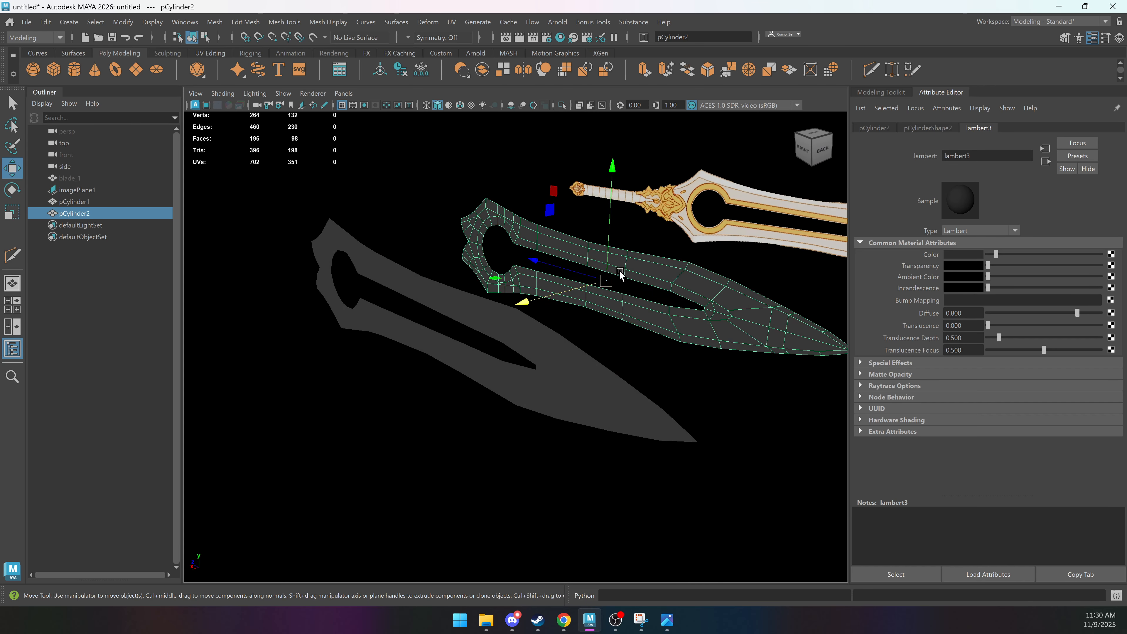
Extrude all faces of the original blade with a Local Translate Z of 0.206 and return to object mode.
click(416, 288)
alt+middle_drag(416, 287, 382, 317)
alt+right_drag(382, 317, 484, 391)
key(q)
double_click(482, 346)
alt+middle_drag(457, 406, 488, 382)
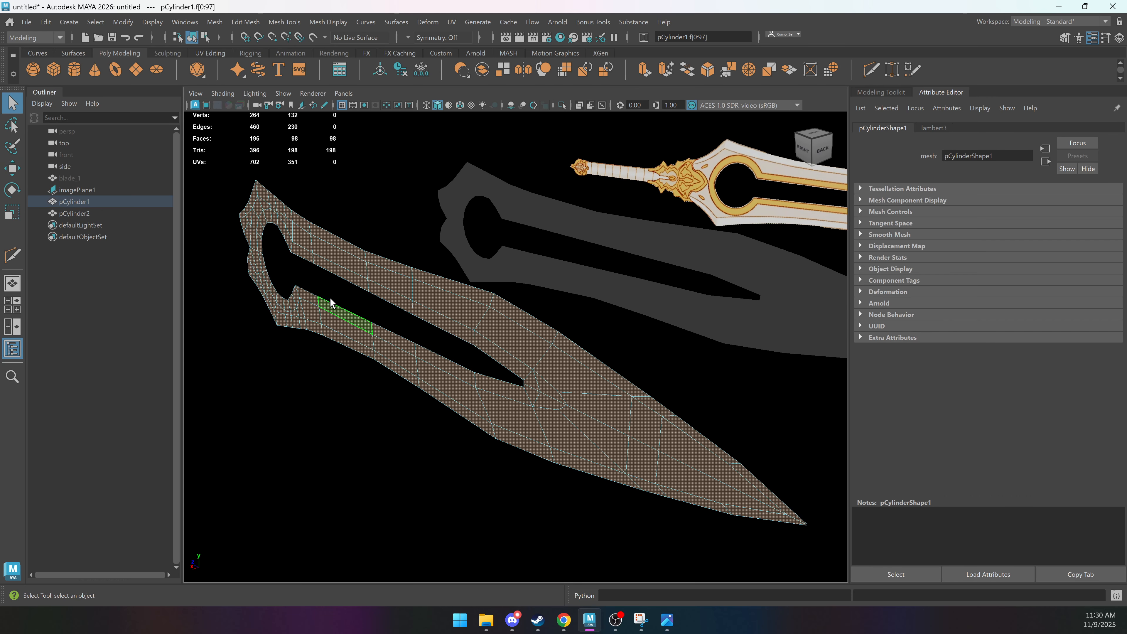
shift+right_drag(382, 174, 381, 210)
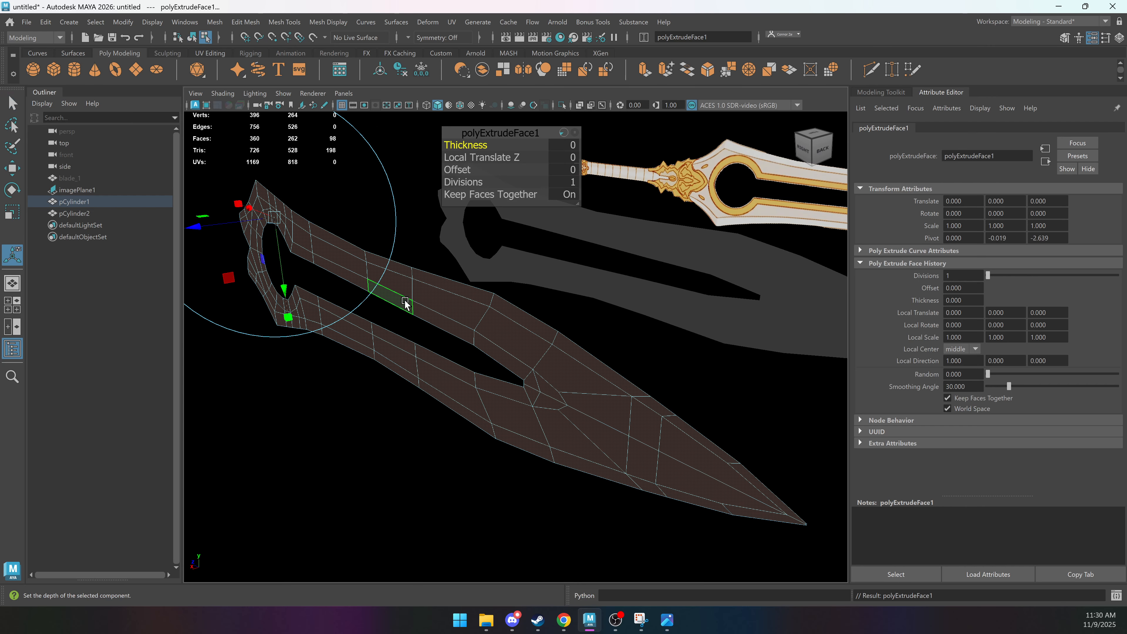
alt+middle_drag(292, 278, 362, 295)
drag(246, 244, 236, 251)
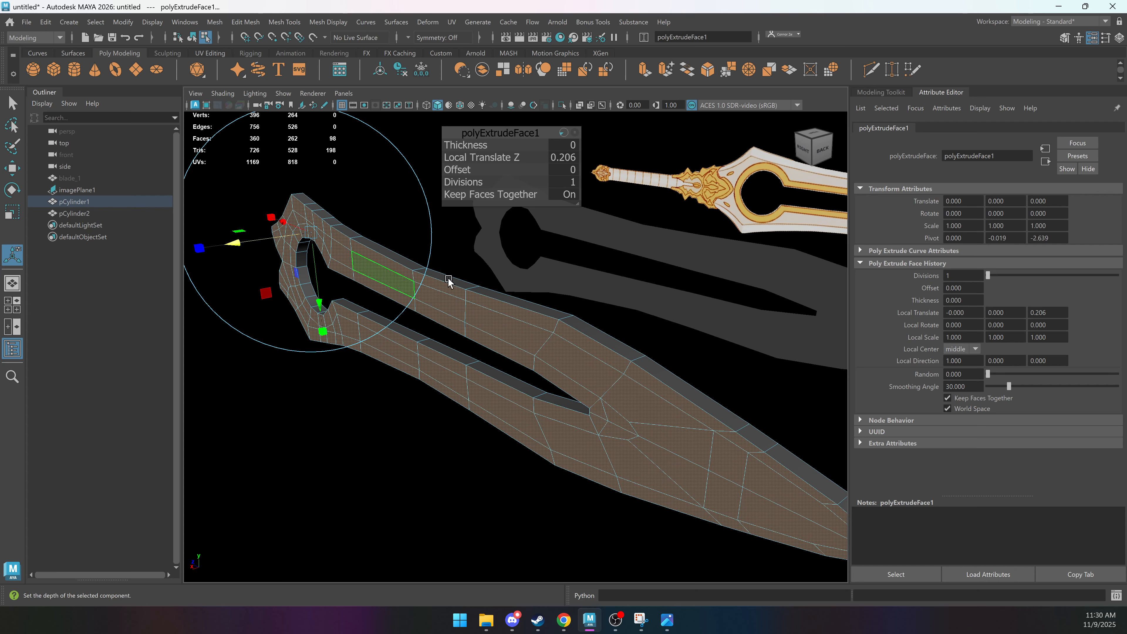
key(q)
right_drag(448, 280, 470, 273)
click(469, 273)
Preview the extruded blade with smoothing from several angles and switch it back to the unsmoothed display.
alt+drag(439, 251, 386, 238)
click(477, 302)
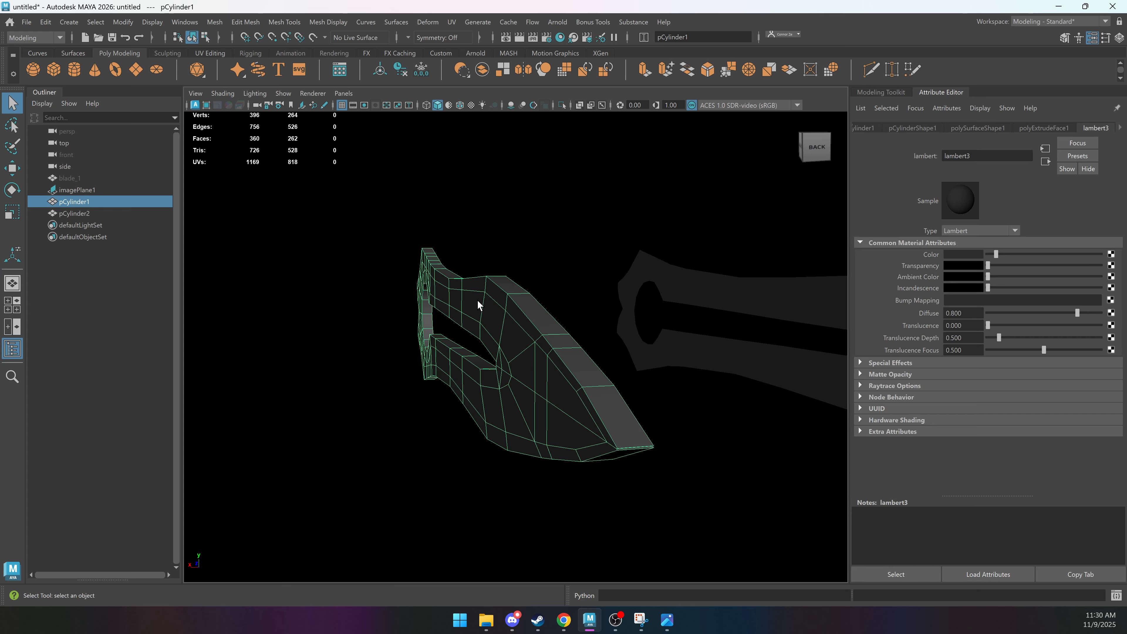
key(3)
click(506, 247)
mouse_move(507, 252)
alt+mouse_down()
mouse_move(547, 248)
mouse_move(521, 250)
alt+mouse_up()
click(518, 310)
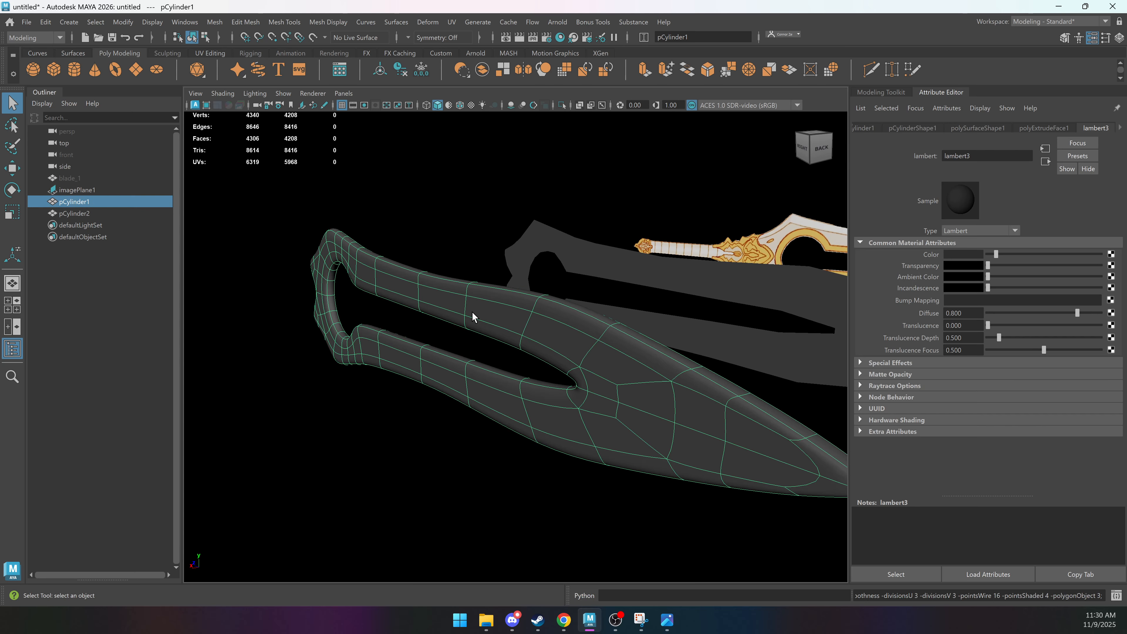
mouse_move(473, 312)
alt+mouse_down()
mouse_move(561, 310)
mouse_move(488, 326)
alt+mouse_up()
key(1)
click(538, 292)
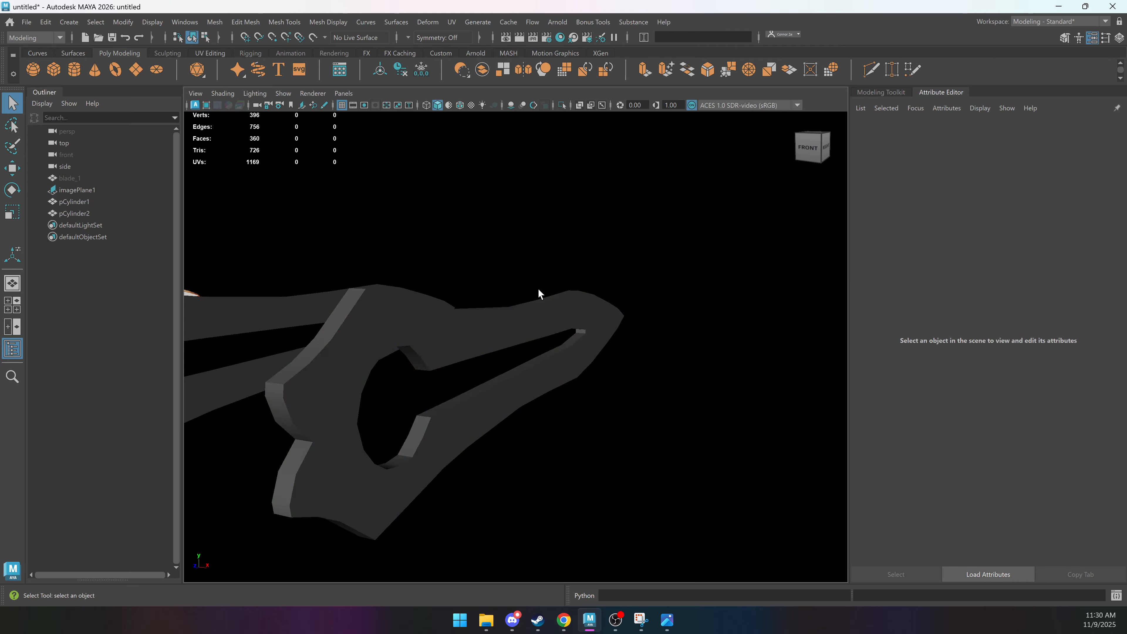
Try to slope the flat blade copy's rim by moving its entire outer border edge along X.
alt+drag(539, 292, 478, 316)
click(521, 309)
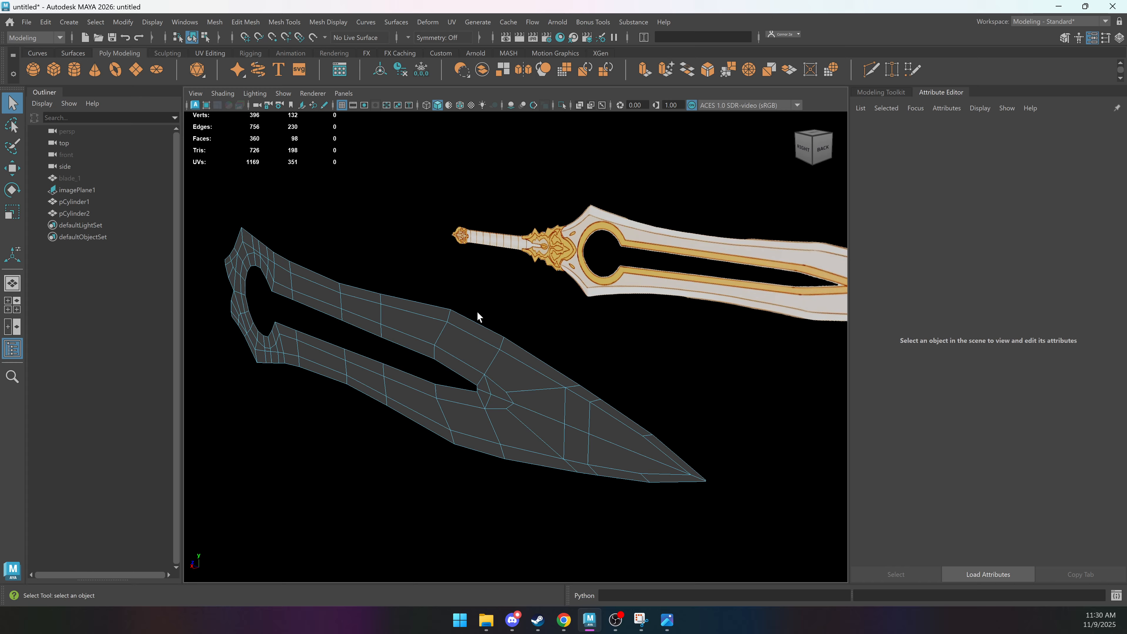
double_click(474, 325)
key(w)
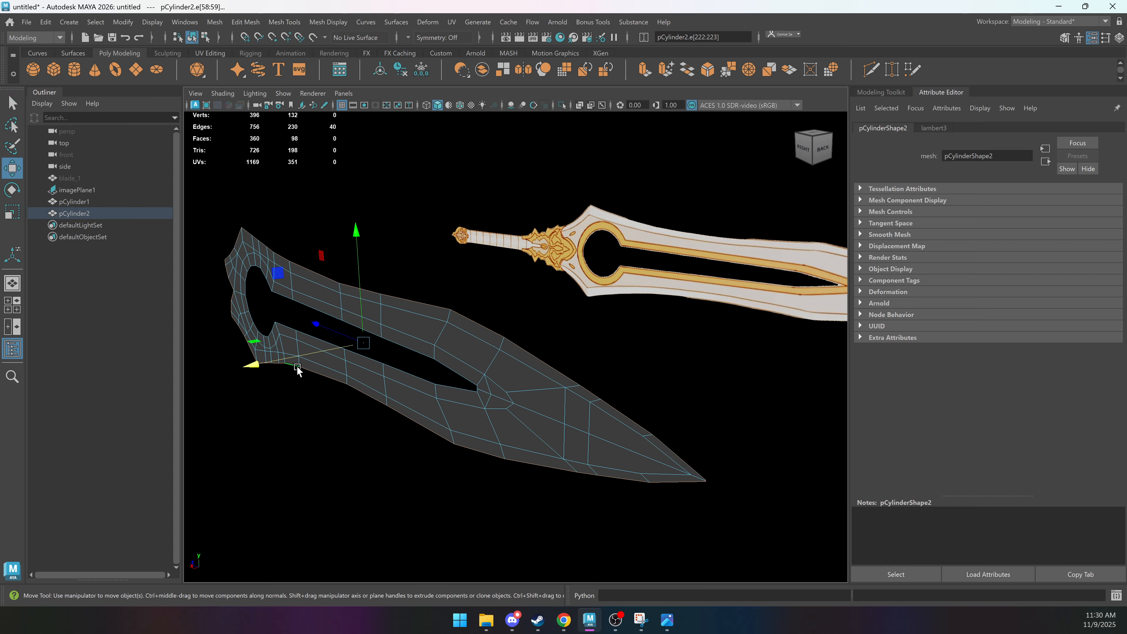
alt+drag(298, 370, 357, 333)
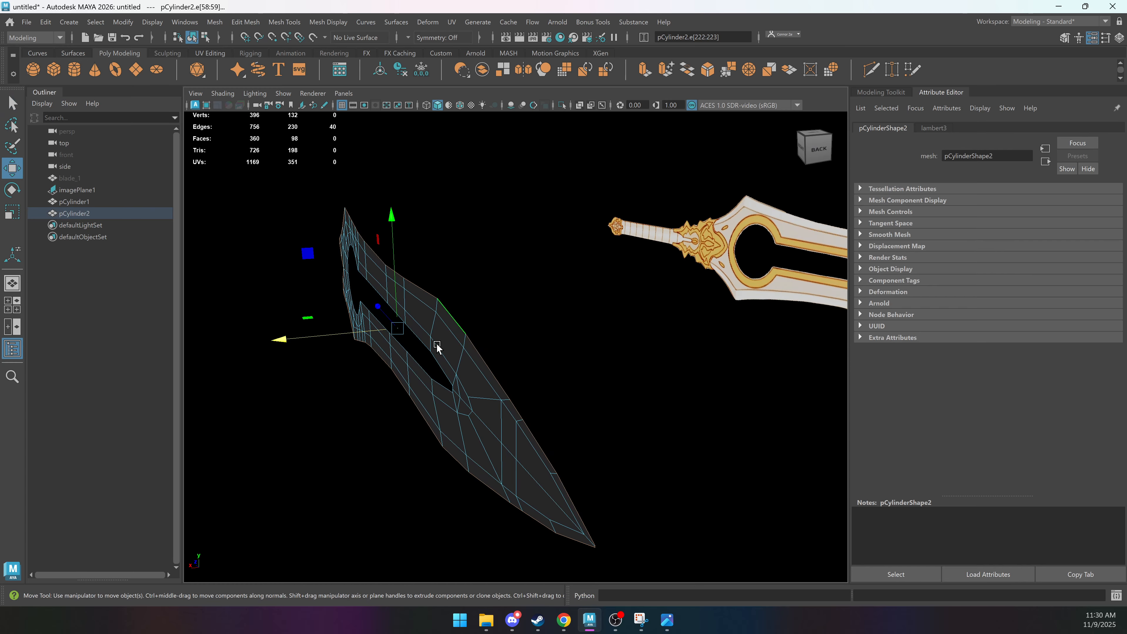
alt+drag(437, 345, 445, 346)
drag(277, 341, 281, 341)
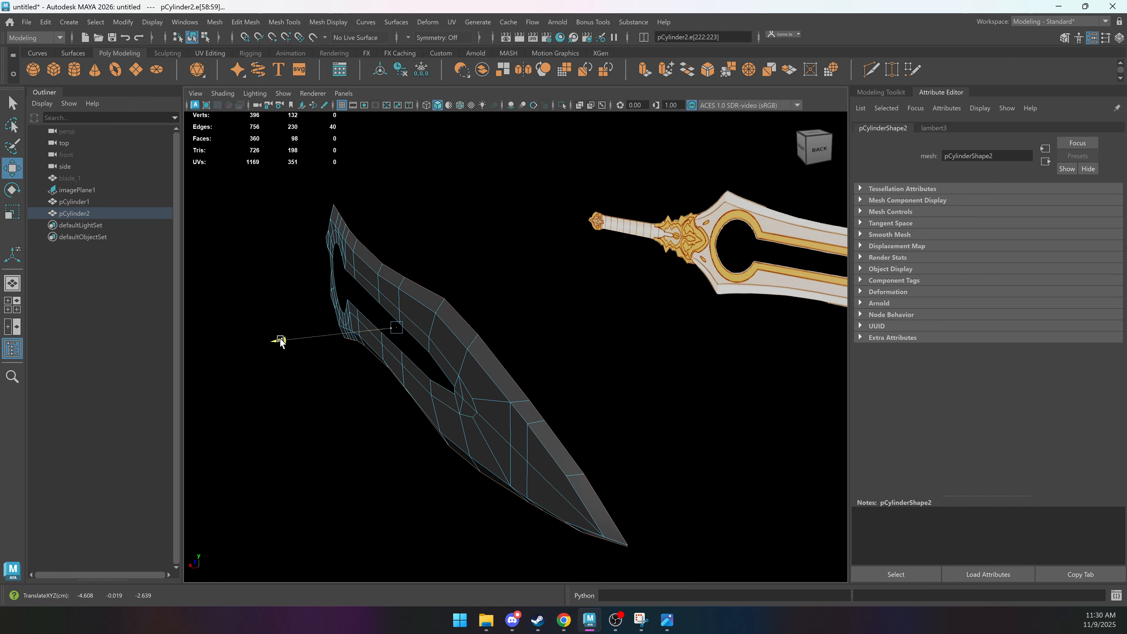
mouse_move(377, 333)
alt+mouse_down()
mouse_move(357, 331)
mouse_move(373, 328)
alt+mouse_up()
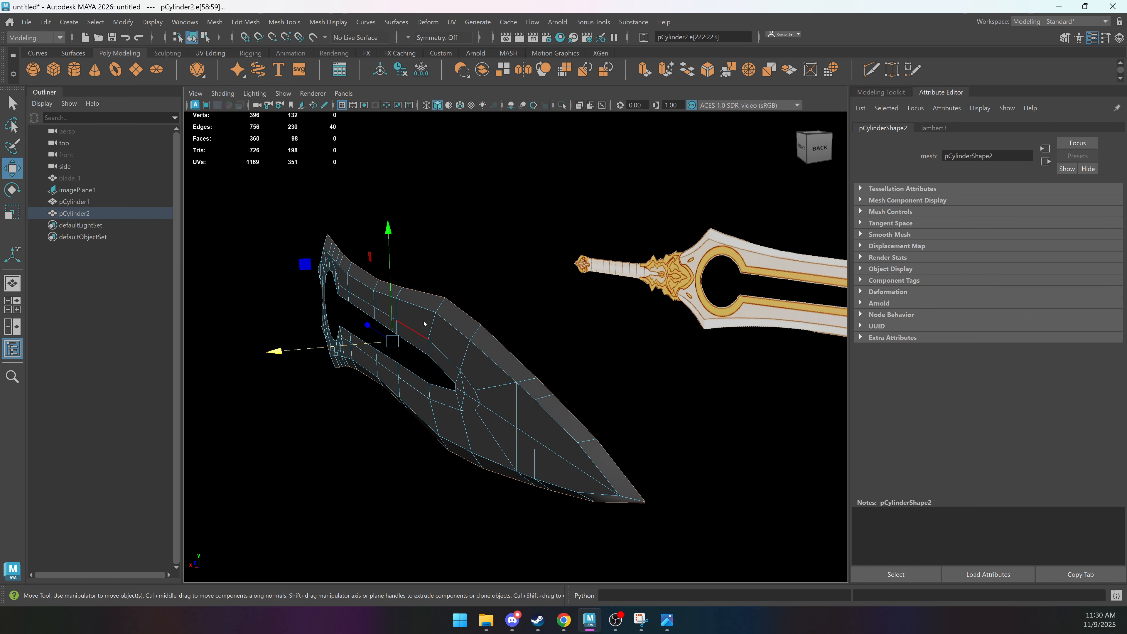
right_drag(425, 323, 440, 313)
alt+drag(403, 354, 419, 320)
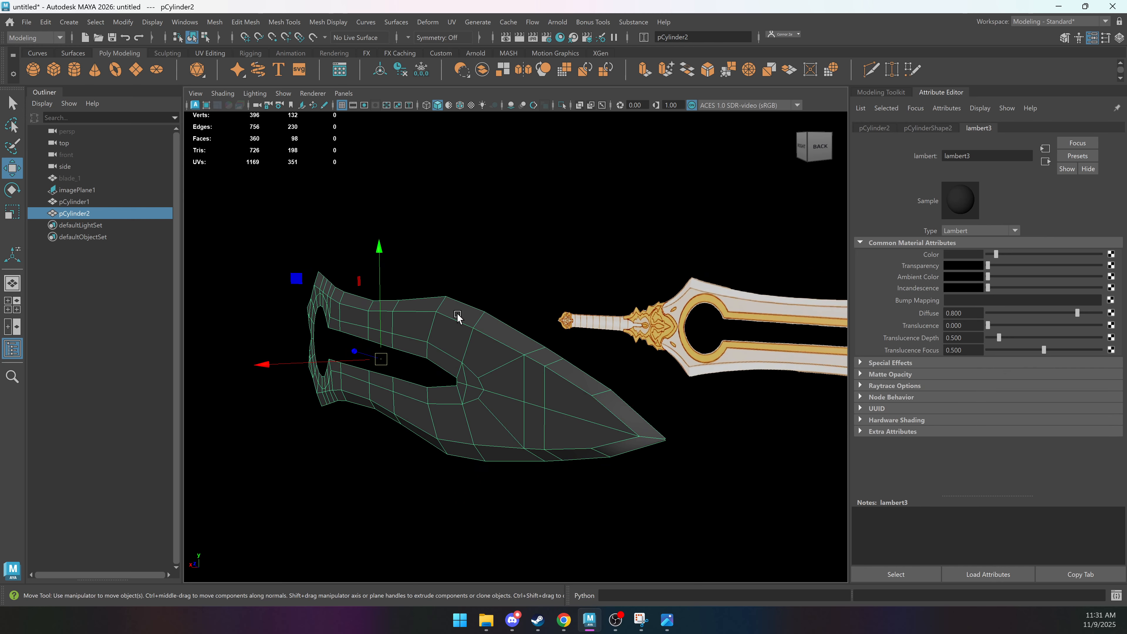
Undo the border edge offset and restore the edge selection on the flat blade copy.
alt+drag(376, 369, 510, 328)
alt+middle_drag(563, 325, 511, 334)
scroll(512, 334, up, 3)
key(ctrl+z)
key(ctrl+z)
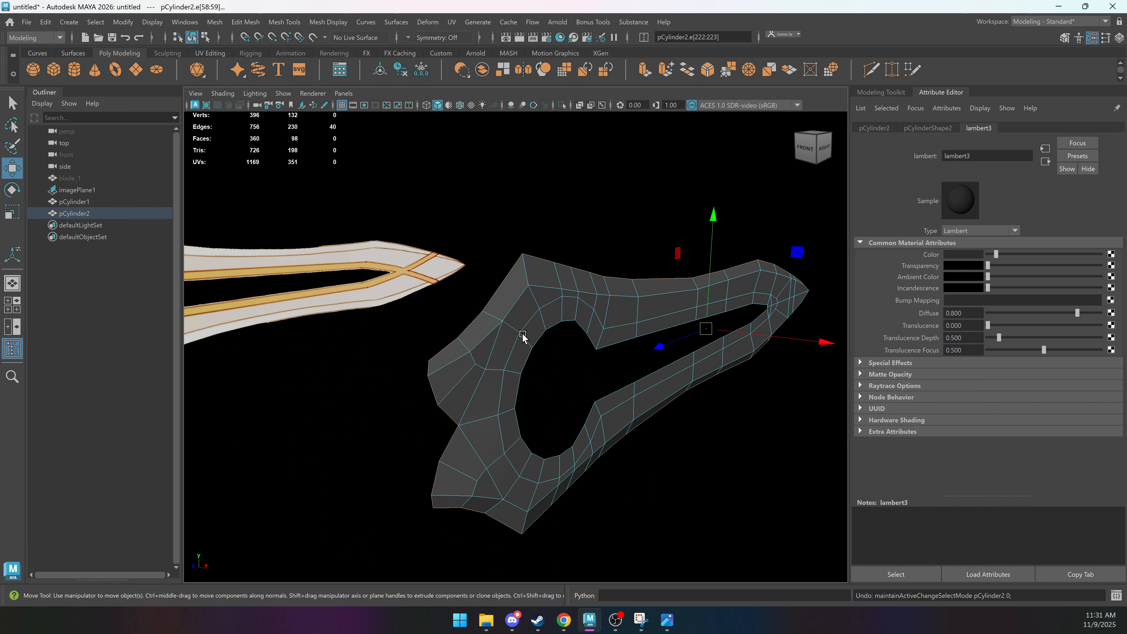
Move the flat copy's outer border edges along X to form a sloped rim, excluding the notched edges at the base.
key(q)
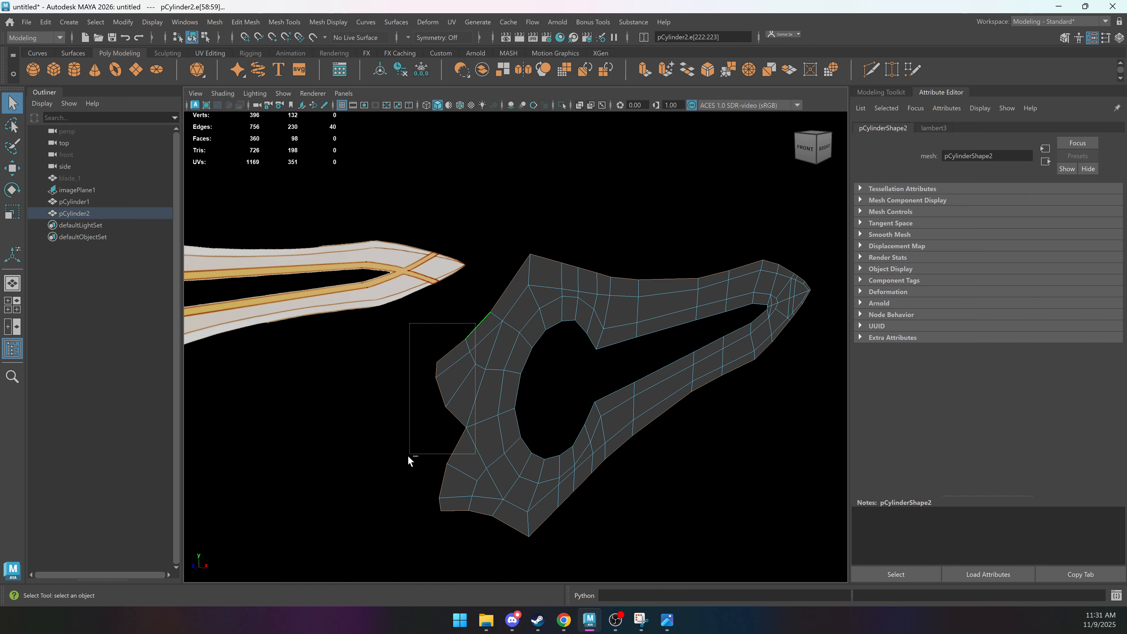
ctrl+drag(376, 550, 375, 549)
alt+drag(448, 460, 421, 454)
key(w)
alt+drag(519, 393, 568, 387)
drag(829, 336, 819, 338)
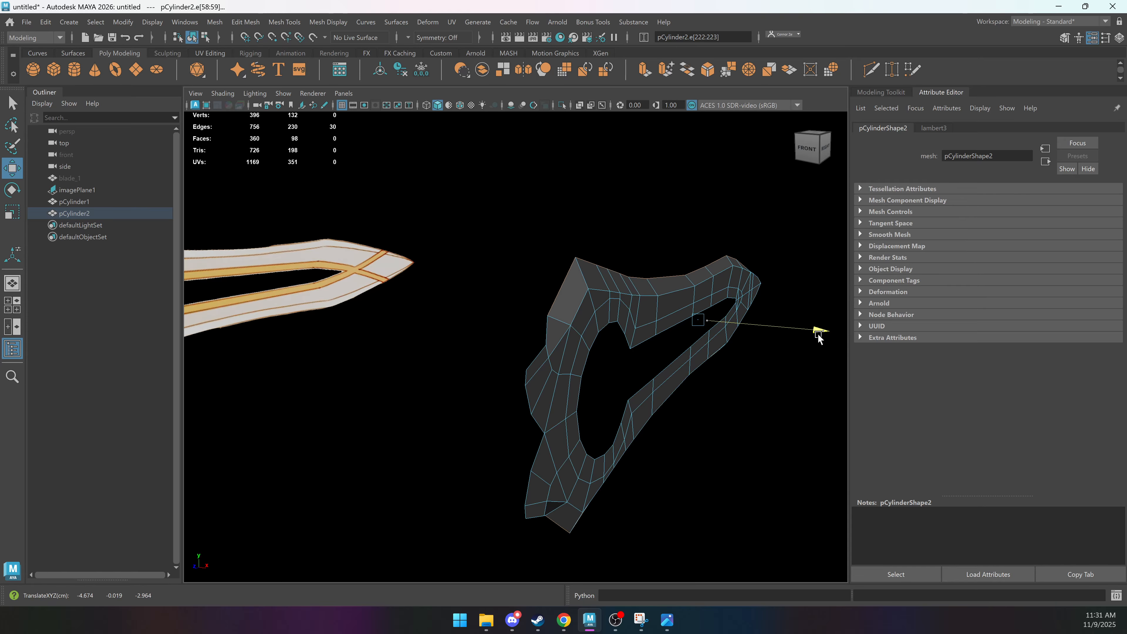
key(F8)
alt+drag(677, 321, 641, 348)
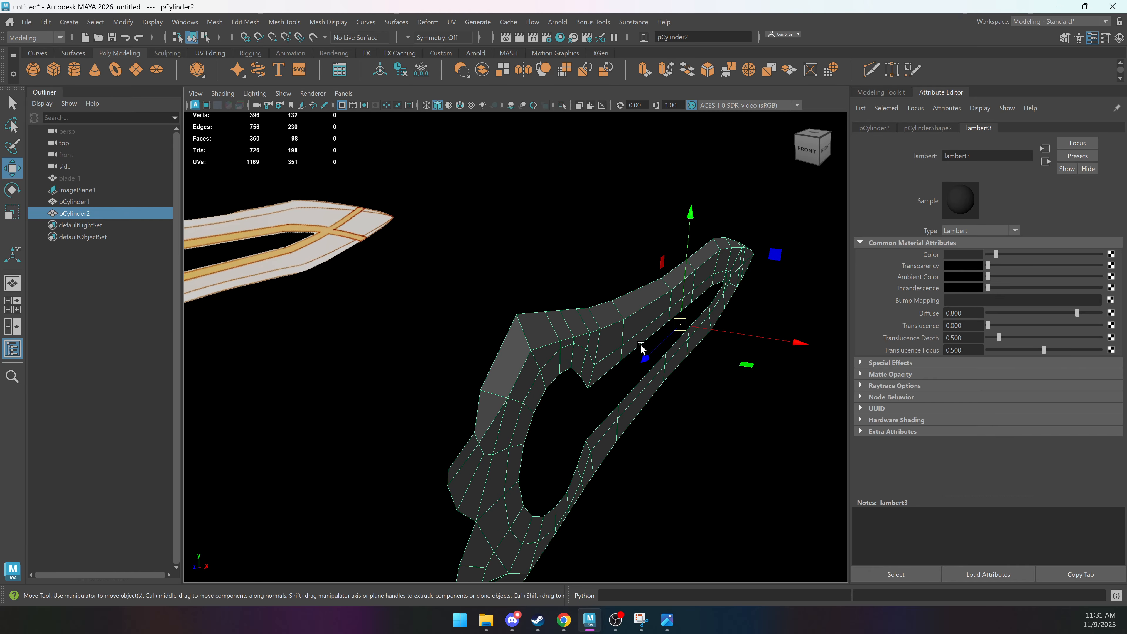
Snap the copy's pivot to the offset corner vertex at the upper base and freeze its transformations.
alt+drag(656, 299, 514, 306)
key(d)
key(v)
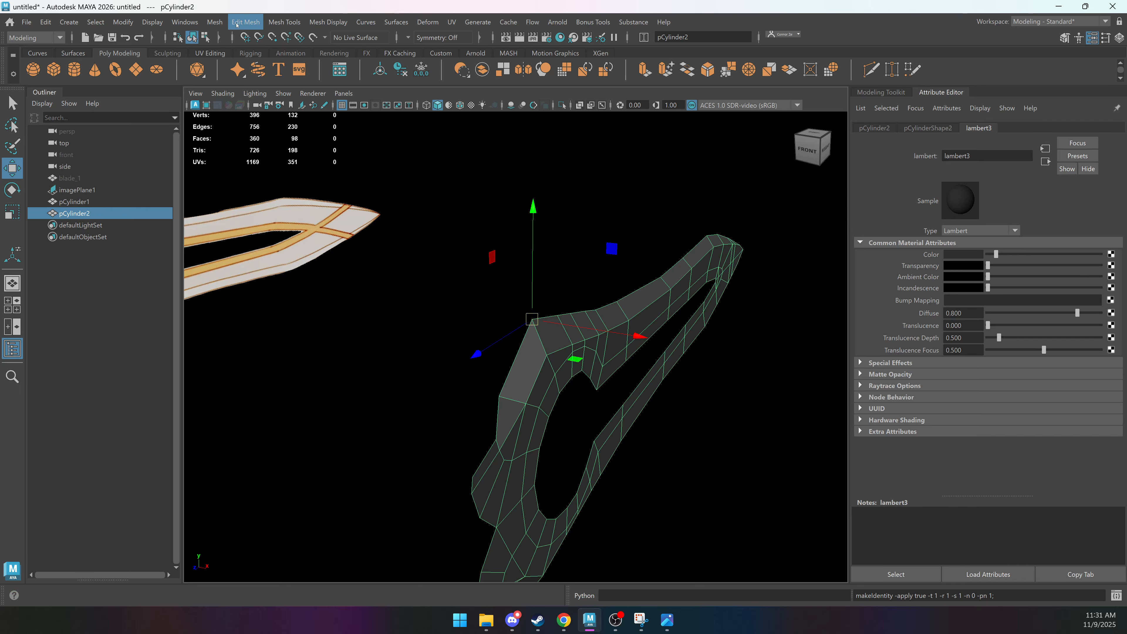
Mirror the blade copy across X in the negative direction with Axis Position Object and a Merge Threshold of 0.01.
click(215, 21)
click(239, 216)
click(567, 166)
click(615, 175)
alt+drag(666, 239, 715, 241)
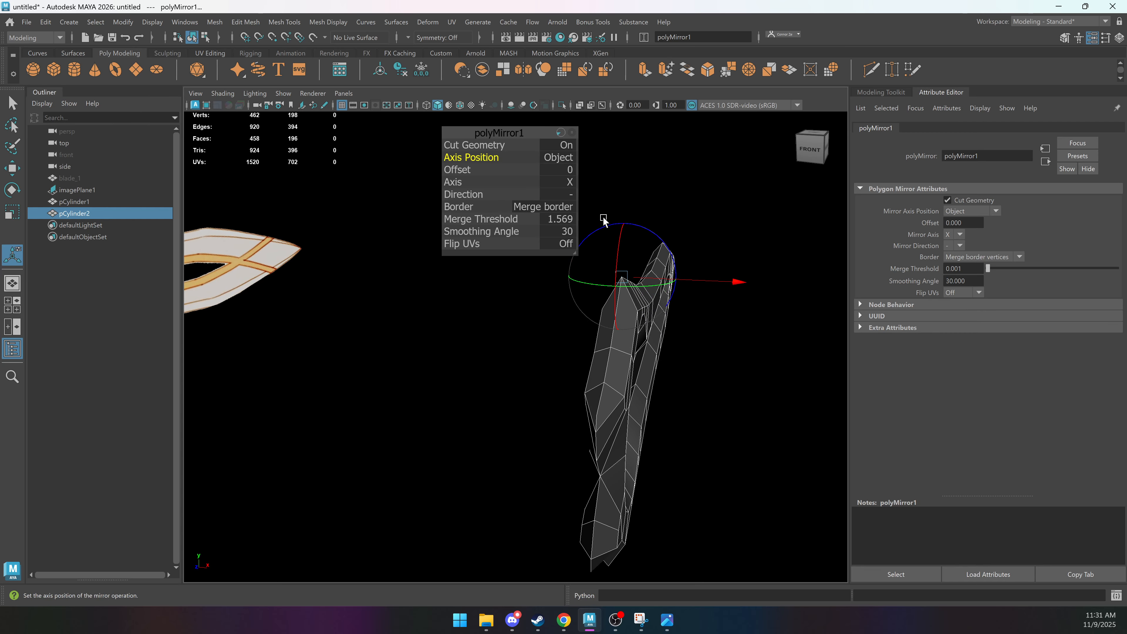
text(.01)
key(Return)
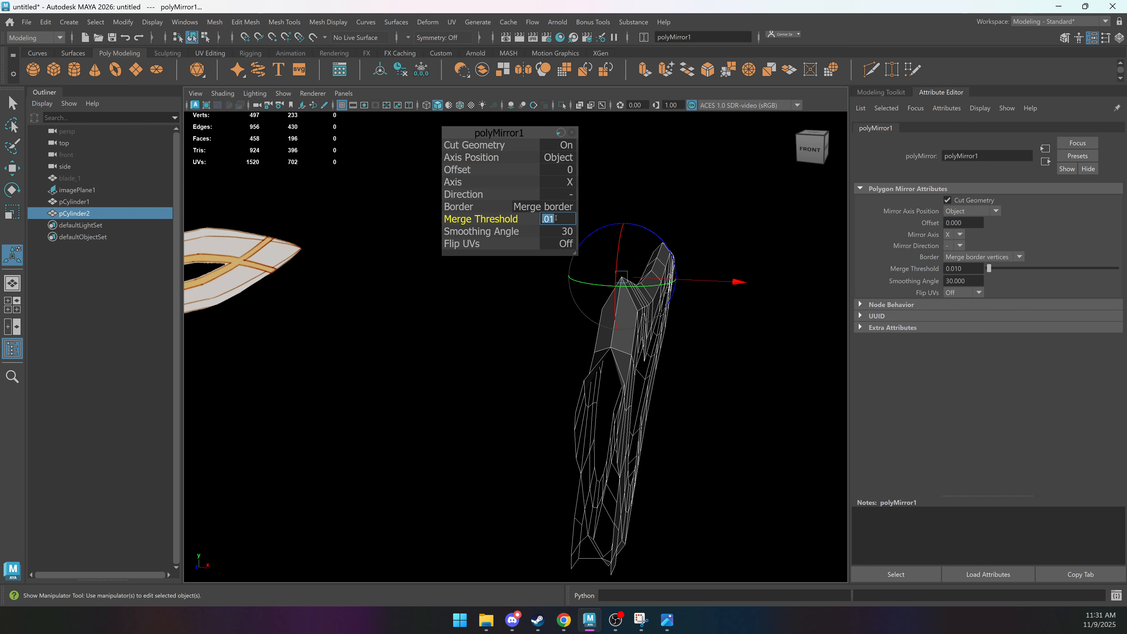
alt+drag(687, 279, 425, 336)
key(q)
Bridge a pair of facing open edges across the gap between the mirrored halves at the upper base step.
click(630, 297)
click(504, 317)
alt+drag(482, 366, 508, 363)
alt+right_drag(508, 358, 688, 367)
alt+drag(607, 360, 631, 359)
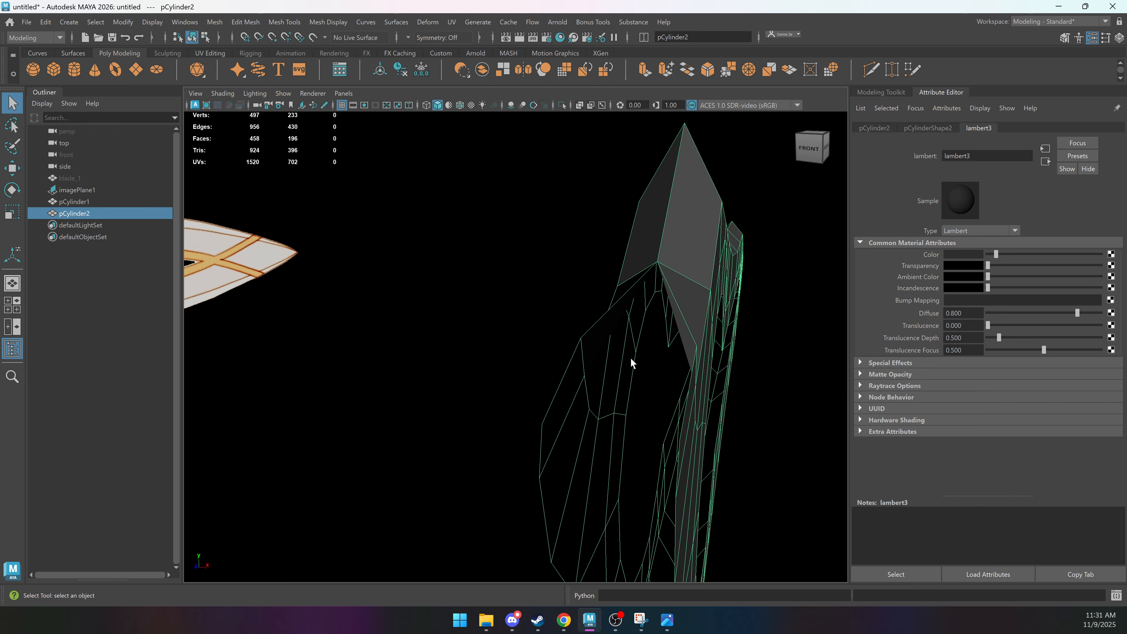
right_drag(631, 358, 631, 324)
click(569, 360)
alt+drag(570, 361, 403, 398)
shift+click(402, 393)
shift+right_drag(408, 275, 382, 403)
alt+drag(545, 423, 498, 376)
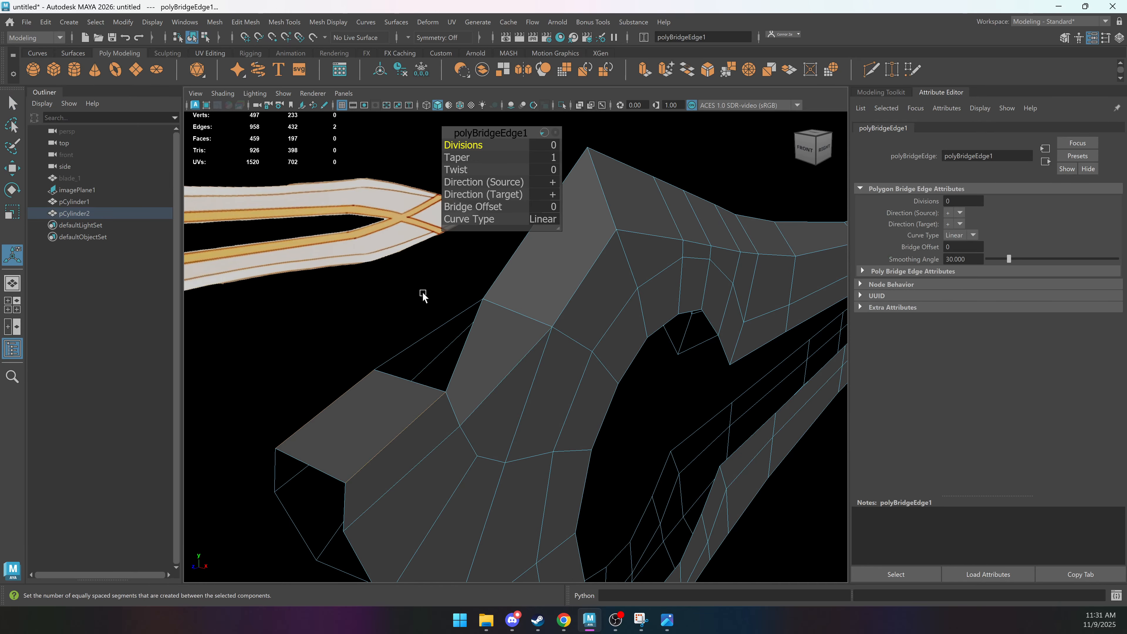
Split the bridged face along its middle and fill the open hole between it and the sloped rim.
key(q)
double_click(425, 384)
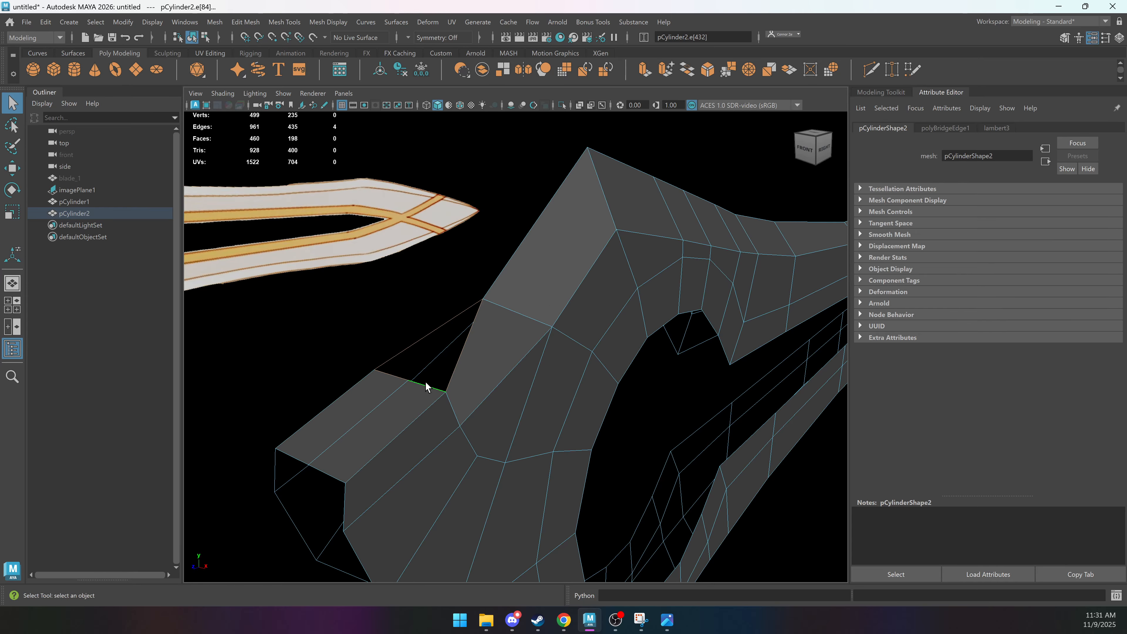
shift+right_drag(468, 271, 411, 387)
Enable the Edge Slide transform constraint and slide the middle vertex at the upper base step to about Y 0.70, Z 2.71.
click(411, 386)
key(w)
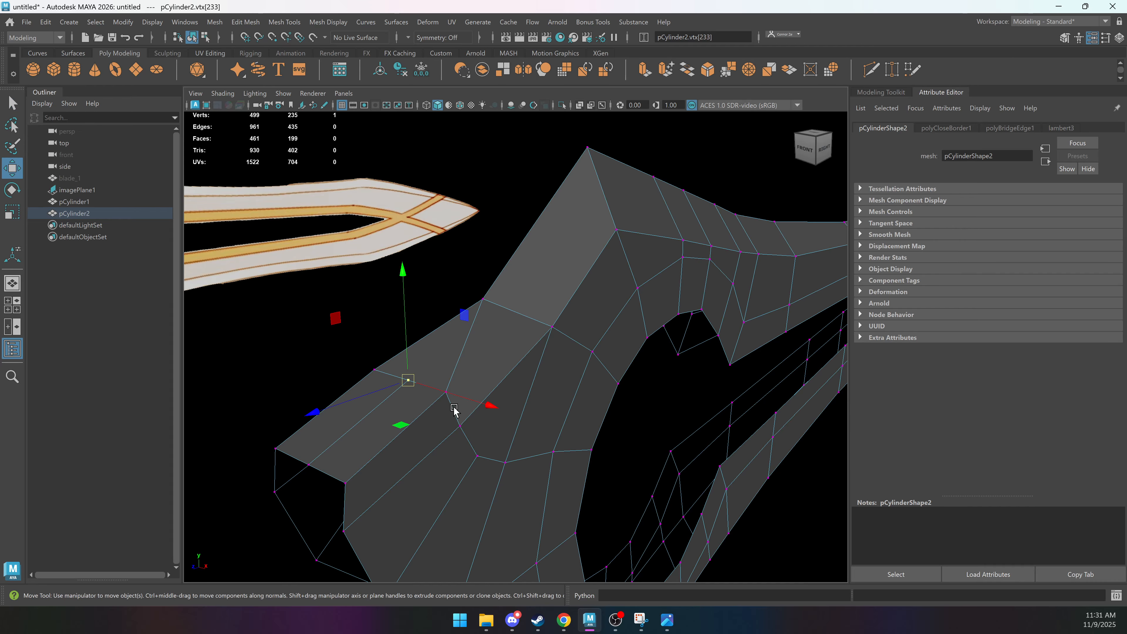
alt+drag(454, 411, 637, 348)
scroll(488, 349, up, 2)
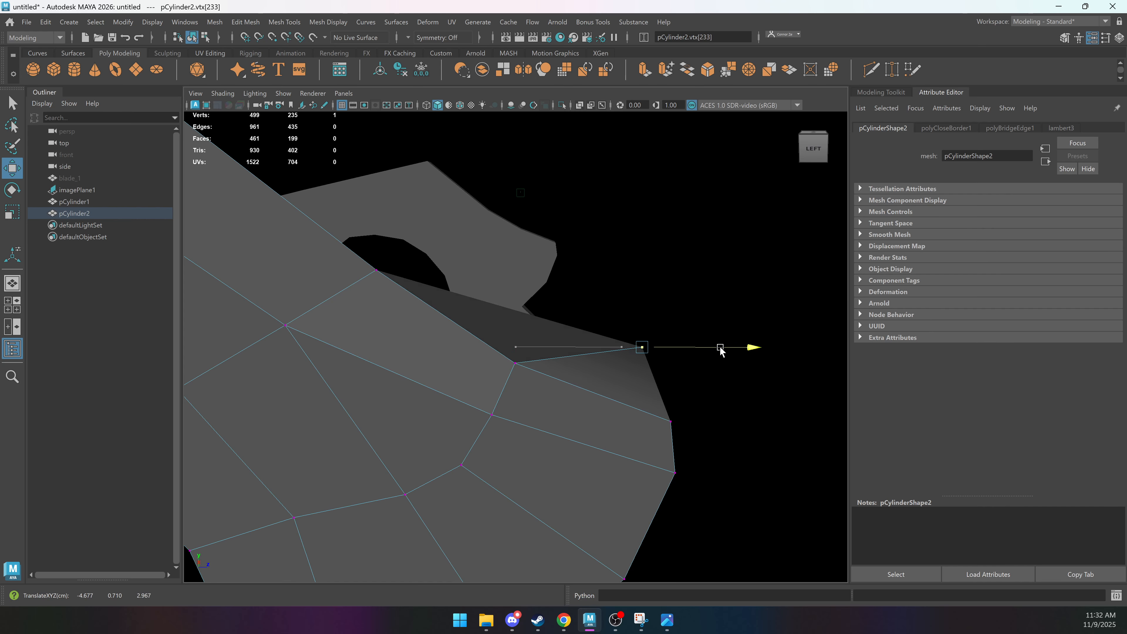
mouse_move(631, 346)
alt+mouse_down()
mouse_move(514, 370)
mouse_move(630, 365)
alt+mouse_up()
click(881, 92)
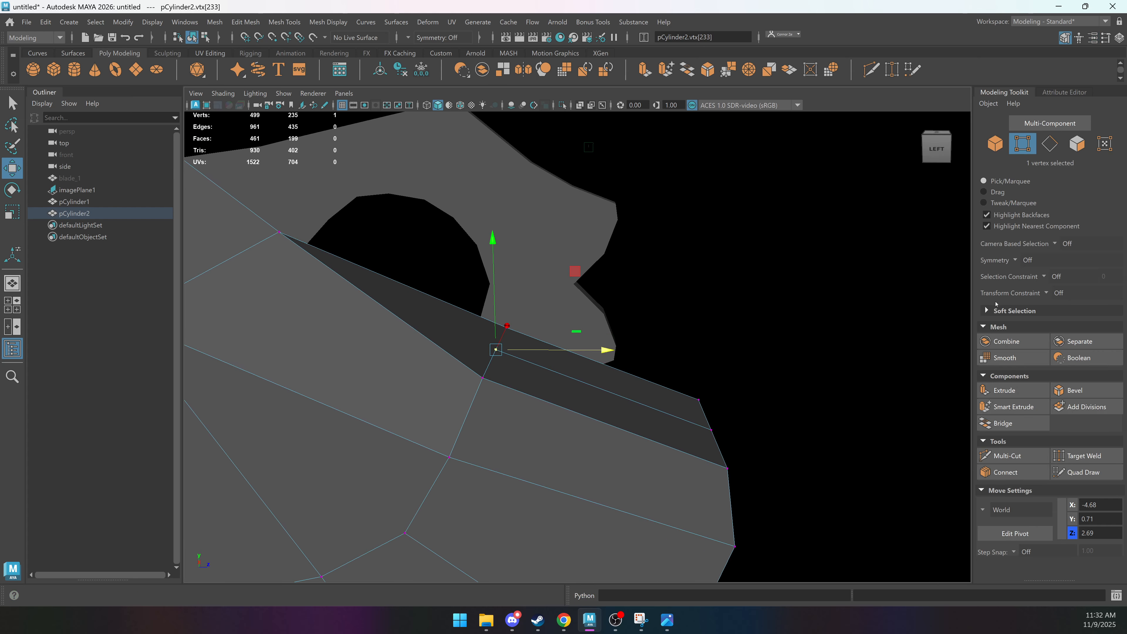
click(1047, 294)
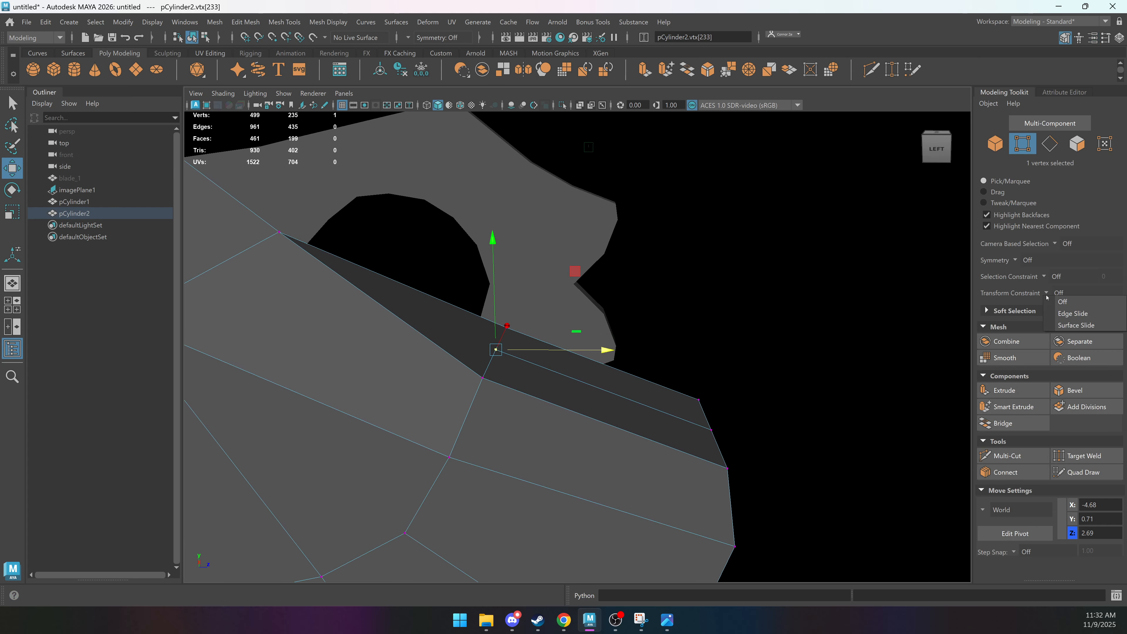
click(1082, 312)
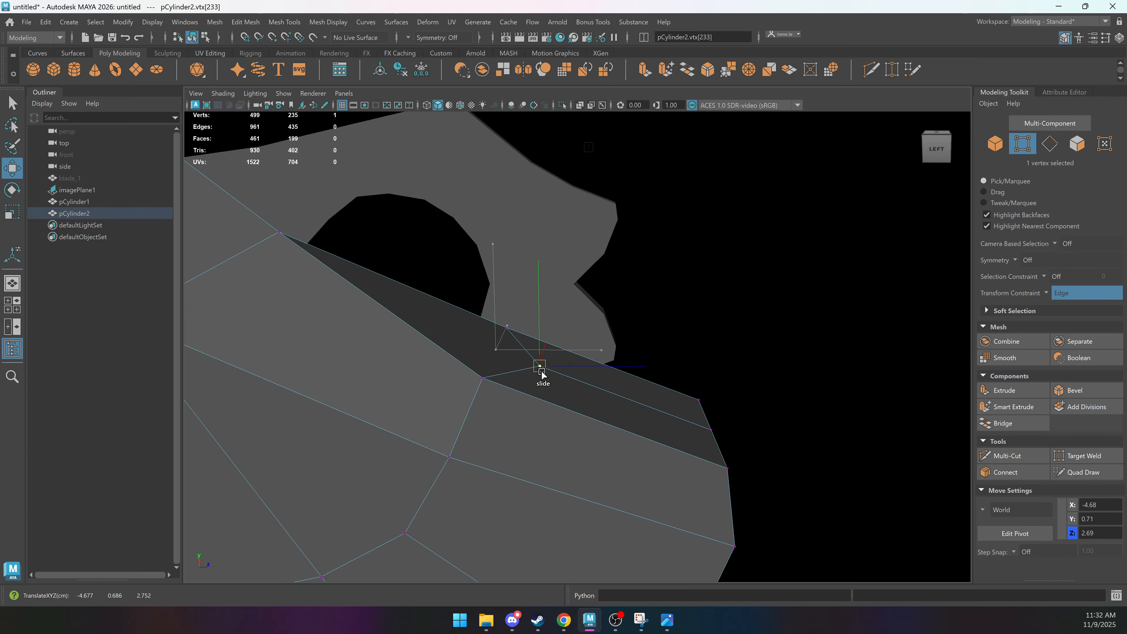
drag(541, 374, 549, 396)
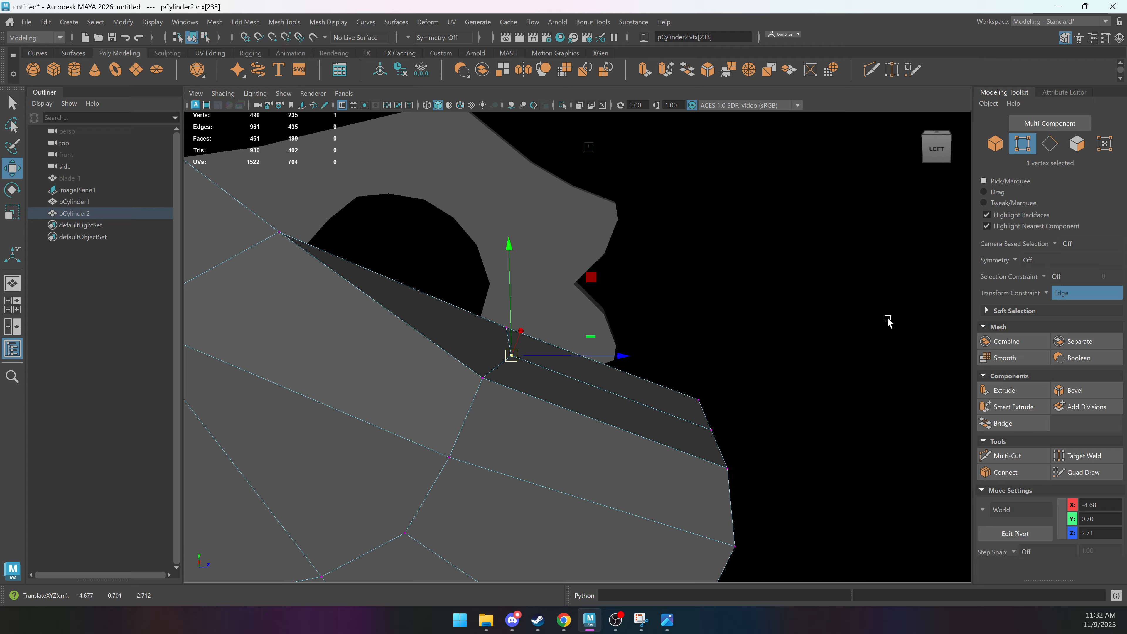
Bridge the facing open edges at the lower base step and fill the hole next to the sloped rim.
alt+drag(613, 342, 589, 399)
key(q)
right_drag(589, 399, 563, 371)
click(564, 371)
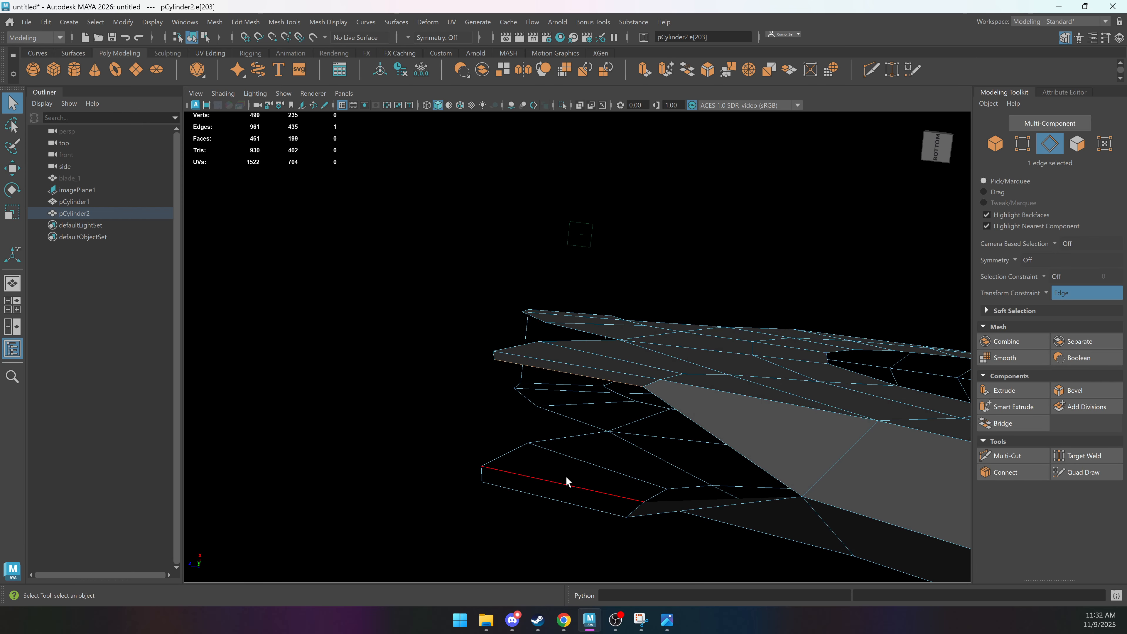
shift+click(551, 498)
shift+right_drag(675, 295, 597, 379)
Cut the lower bridged face along its middle, slide the new middle vertex away from the rim, and return to object mode.
shift+right_drag(699, 302, 518, 426)
key(q)
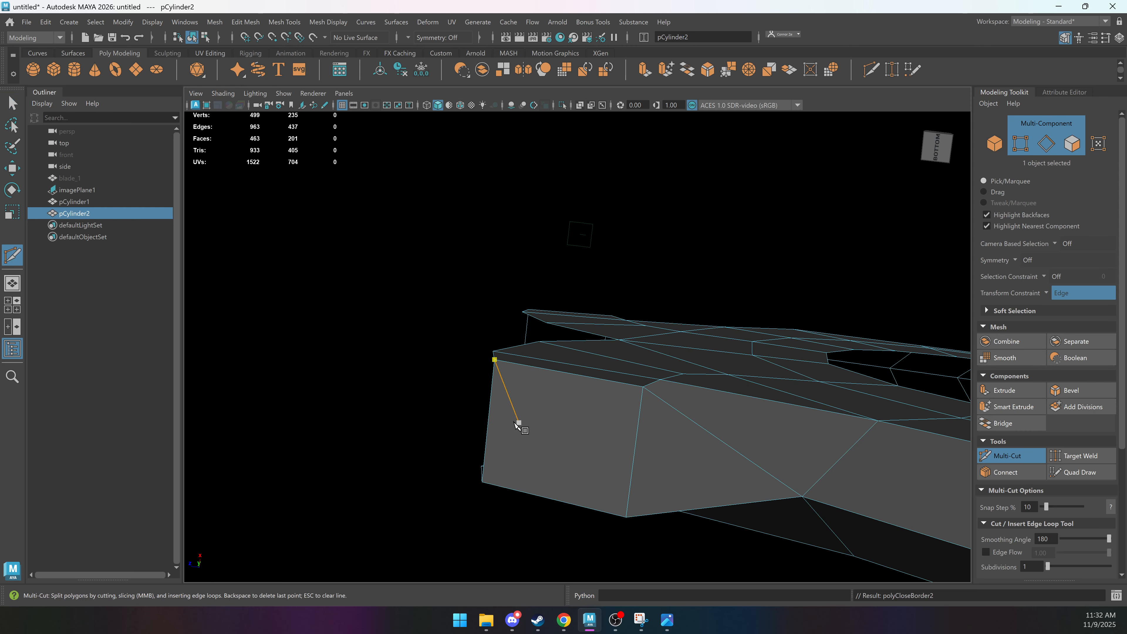
key(q)
right_drag(664, 448, 636, 461)
click(634, 453)
key(w)
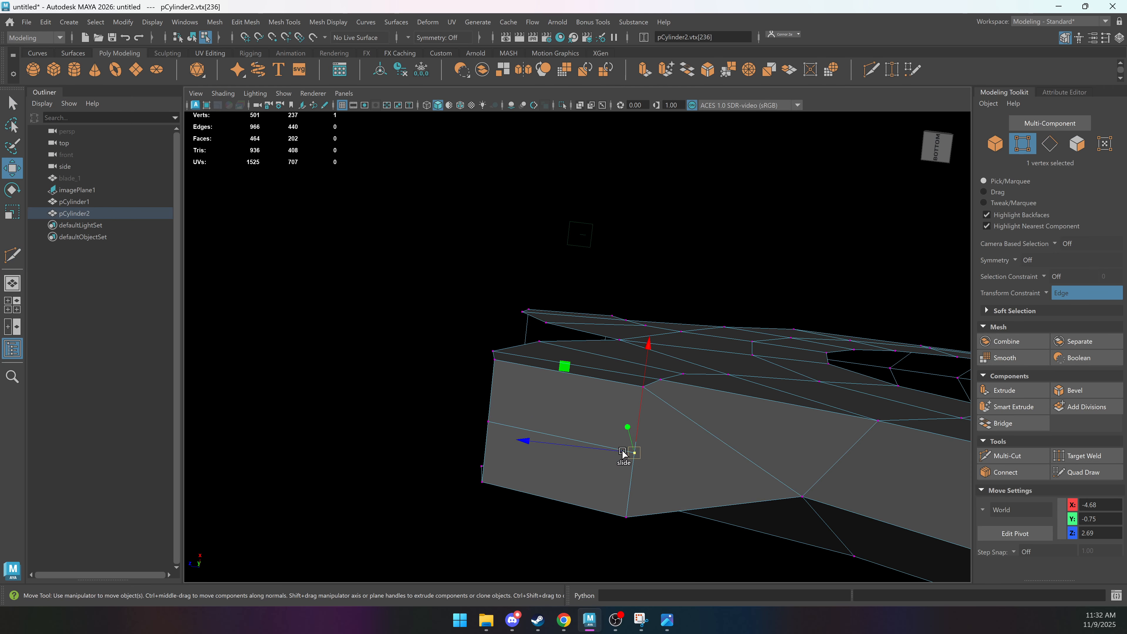
drag(610, 450, 603, 448)
key(q)
right_drag(664, 422, 694, 385)
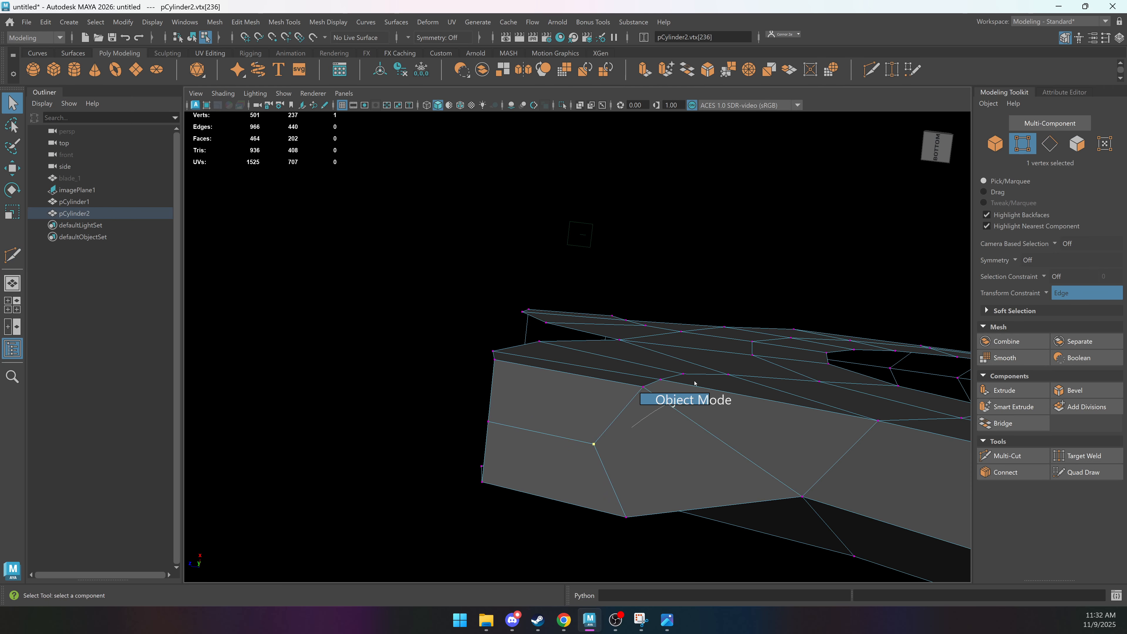
Compare the mirrored blade copy with the extruded blade from several angles, checking the base and rim.
mouse_move(695, 385)
alt+mouse_down()
mouse_move(722, 417)
mouse_move(690, 391)
alt+mouse_up()
alt+right_drag(690, 391, 622, 329)
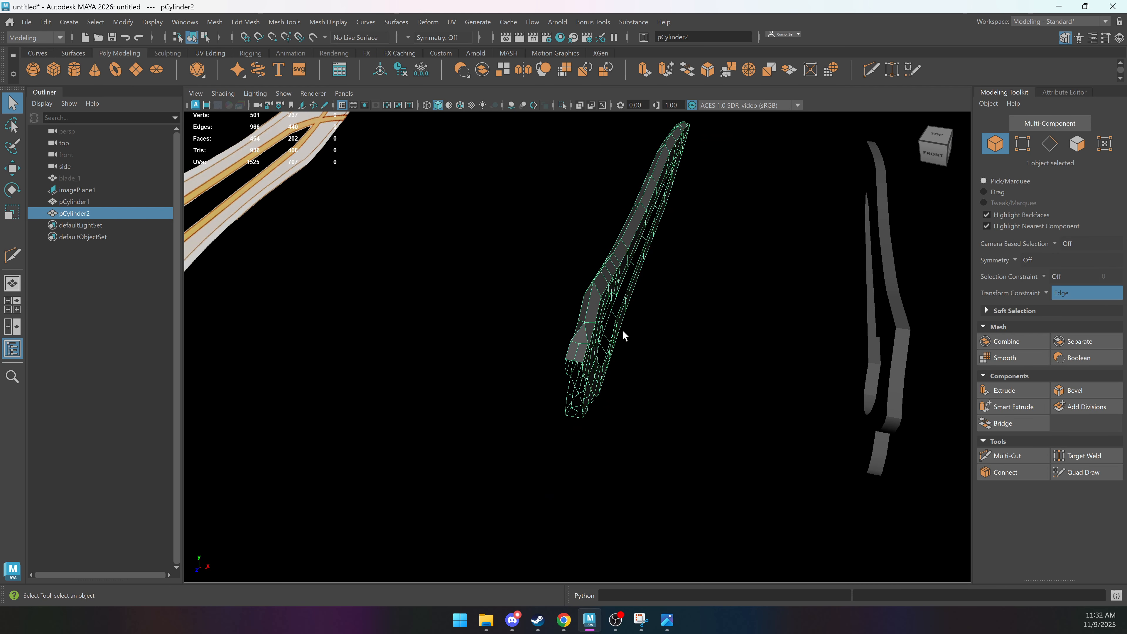
alt+drag(710, 356, 555, 319)
alt+middle_drag(555, 319, 613, 336)
click(399, 359)
alt+drag(399, 358, 540, 377)
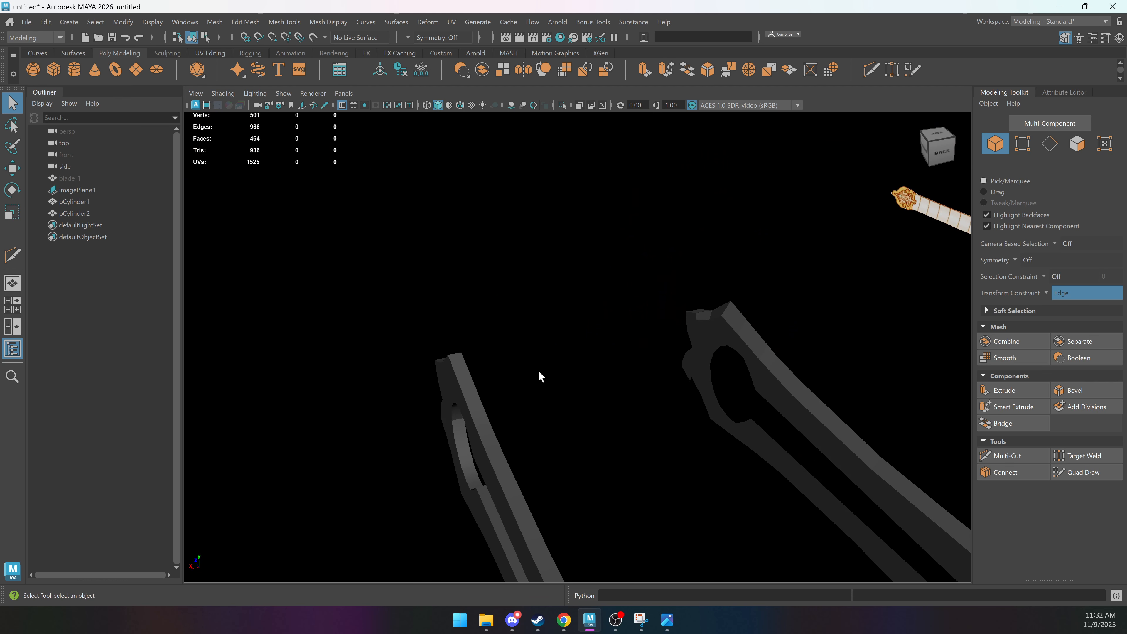
click(769, 355)
alt+drag(769, 355, 437, 315)
Delete the thickness faces around the notched base end of the extruded blade.
click(403, 353)
key(F11)
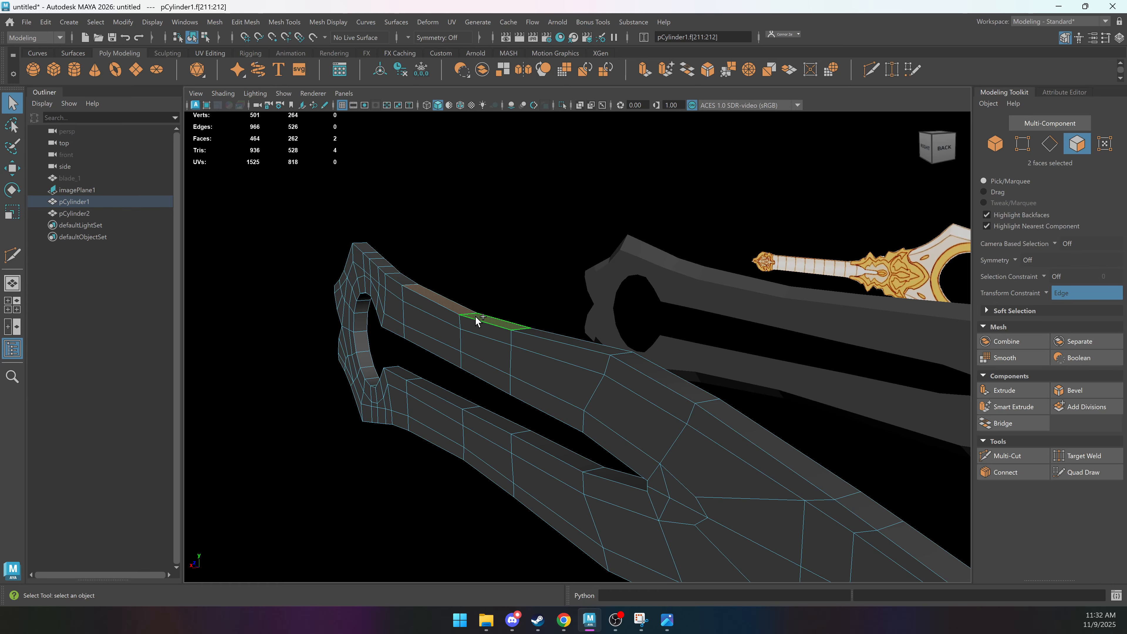
double_click(475, 316)
alt+drag(437, 295, 553, 332)
alt+middle_drag(553, 332, 523, 369)
click(522, 354)
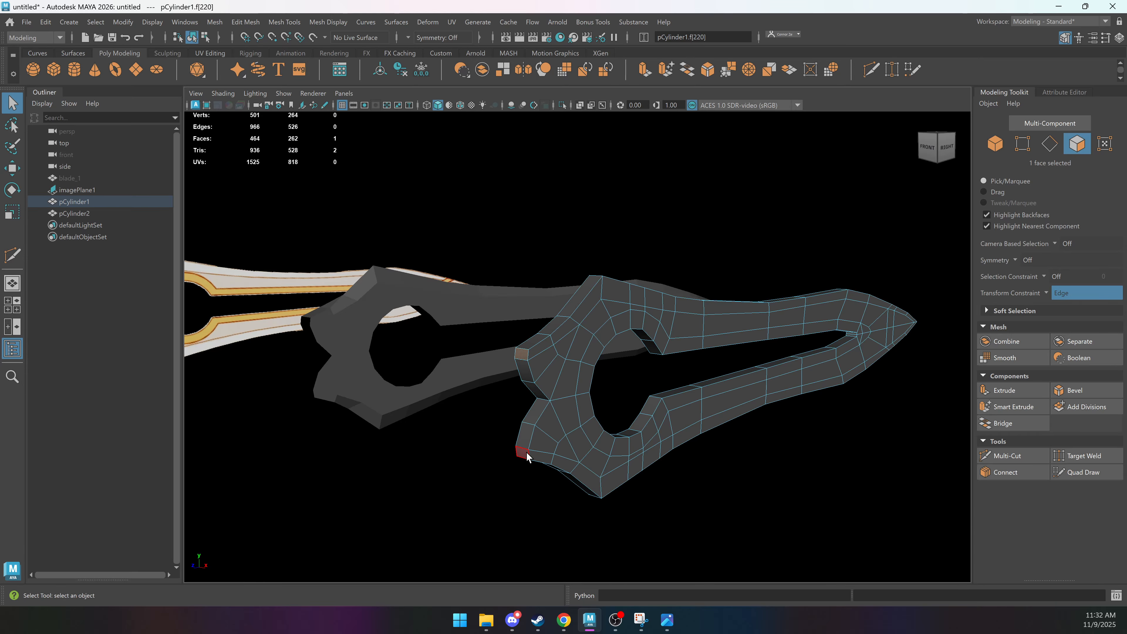
key(Delete)
Select the strip of outer side faces around the extruded blade and turn the transform constraint off.
click(527, 345)
shift+double_click(552, 332)
alt+drag(575, 335, 690, 368)
key(r)
click(1086, 293)
click(1074, 298)
Try to narrow the selected side faces by scaling them along X, and undo the change.
drag(913, 386, 806, 391)
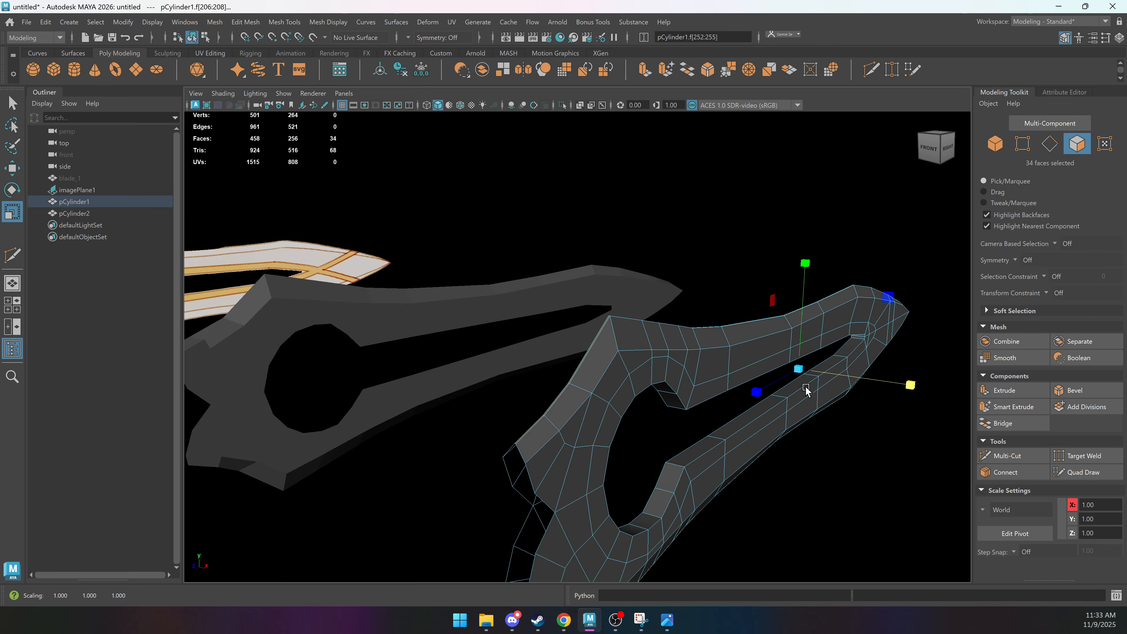
alt+drag(670, 413, 795, 391)
key(ctrl+z)
alt+drag(692, 360, 652, 354)
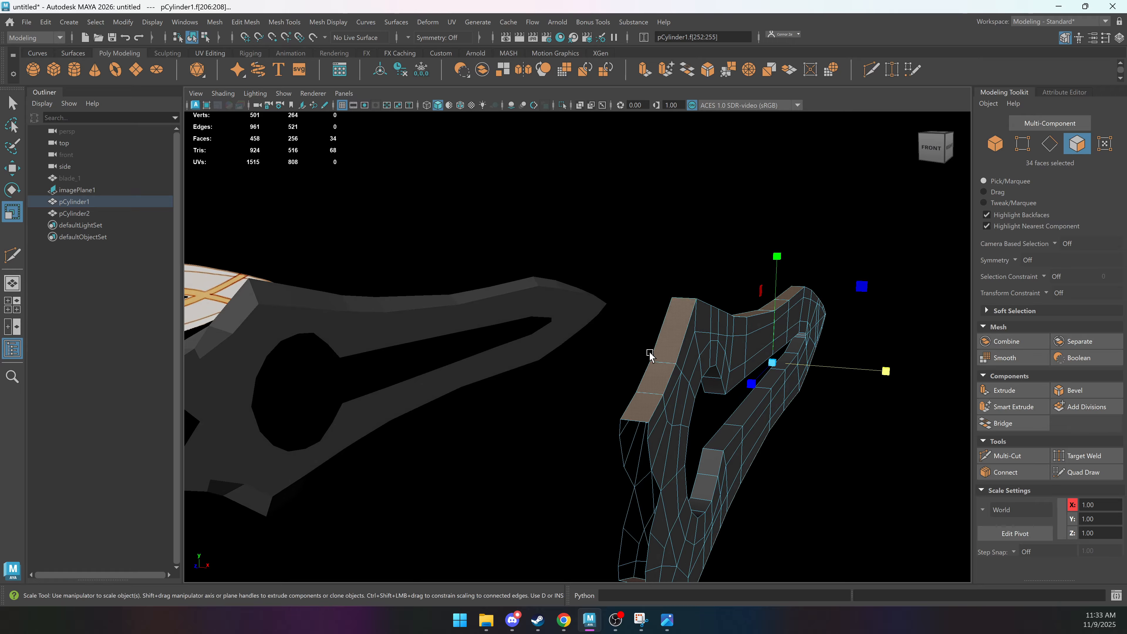
shift+right_drag(726, 343, 726, 344)
key(ctrl+z)
Scale the selected outer side faces along X to about 0.17 and return to object mode.
alt+drag(624, 335, 654, 365)
key(r)
drag(868, 343, 771, 373)
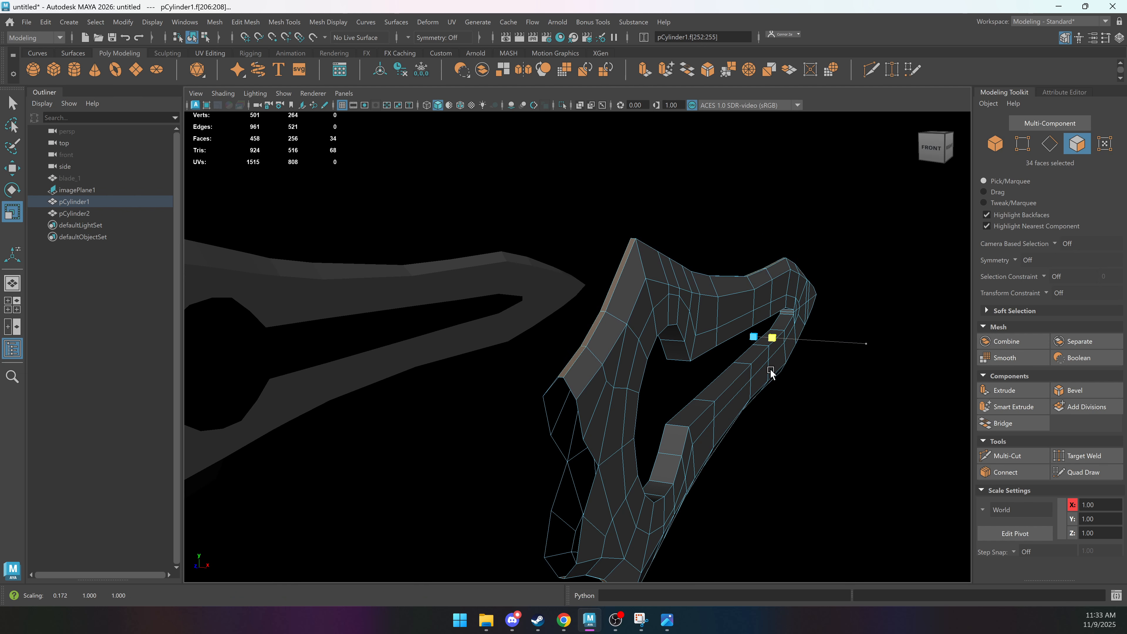
key(F8)
Compare the narrowed rim of the extruded blade with the mirrored copy from behind and select the mirrored copy.
alt+drag(704, 352, 591, 307)
click(483, 239)
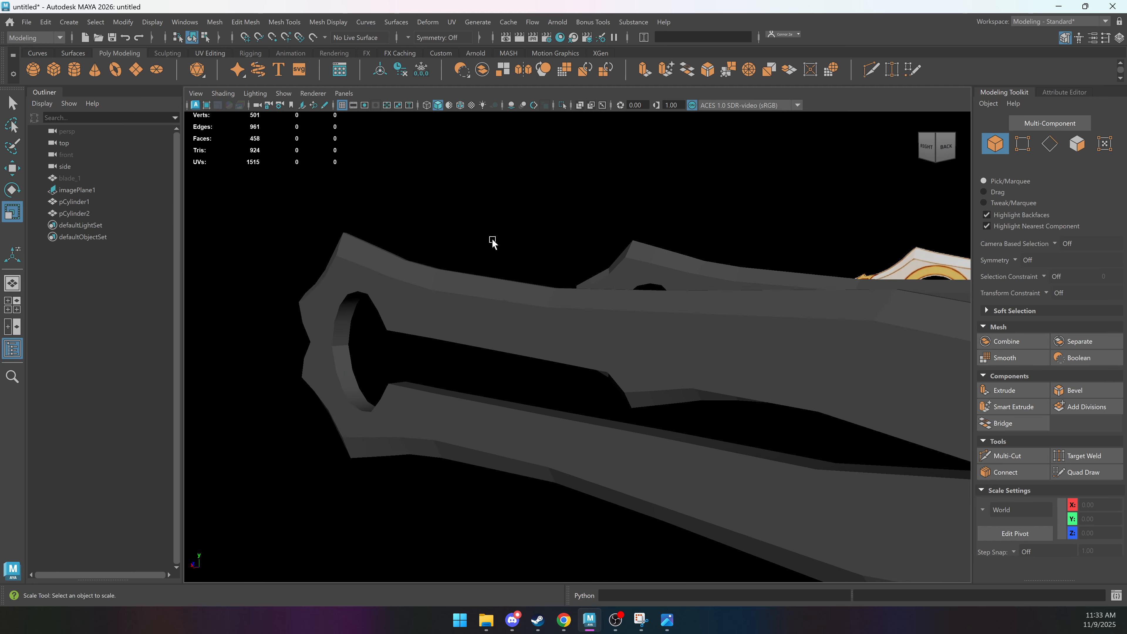
scroll(471, 262, down, 3)
alt+middle_drag(590, 279, 453, 284)
alt+drag(454, 284, 495, 279)
click(495, 279)
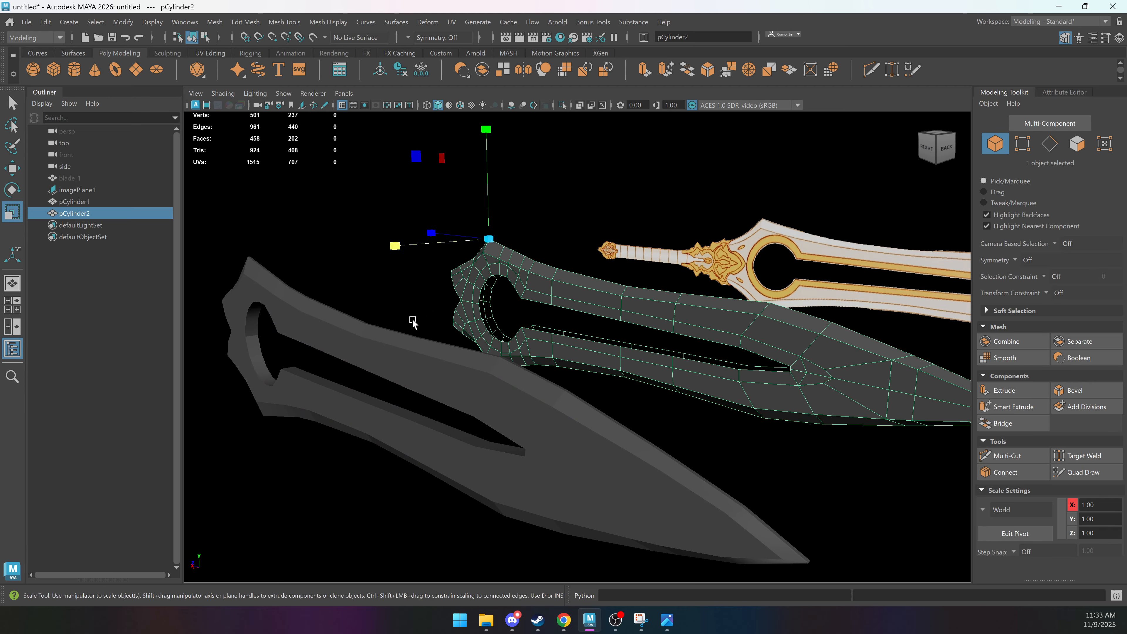
Compare the two blade versions side by side, delete the extruded blade and select the mirrored one.
shift+click(380, 342)
alt+drag(490, 301, 402, 314)
alt+middle_drag(403, 312, 480, 316)
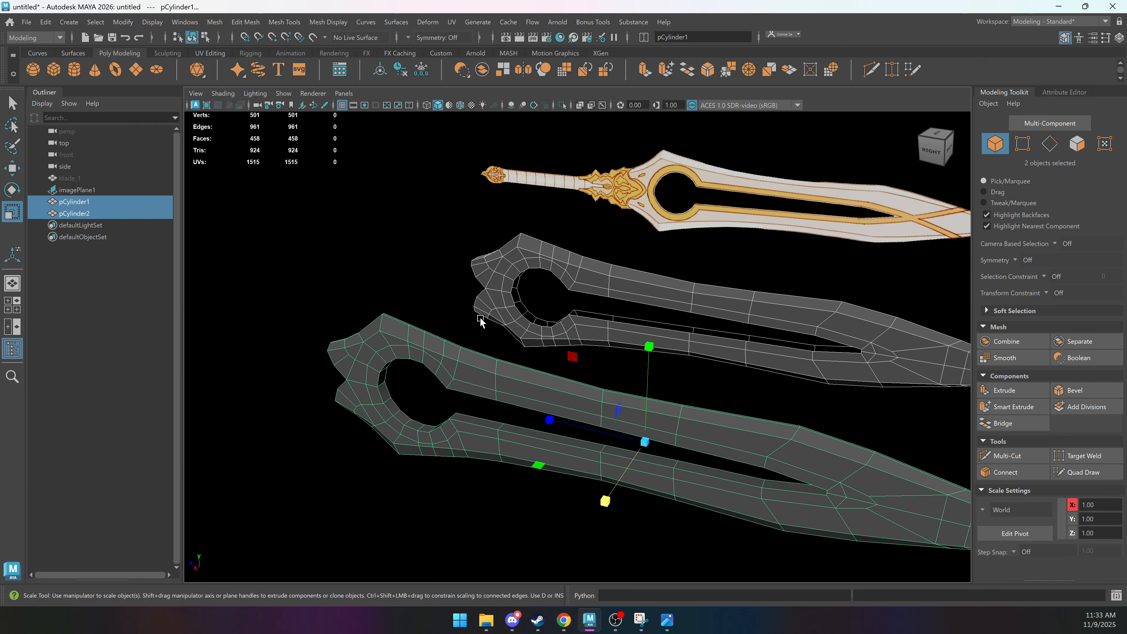
alt+drag(428, 315, 420, 313)
scroll(515, 312, up, 4)
mouse_move(515, 312)
alt+mouse_down()
mouse_move(503, 307)
mouse_move(520, 307)
alt+mouse_up()
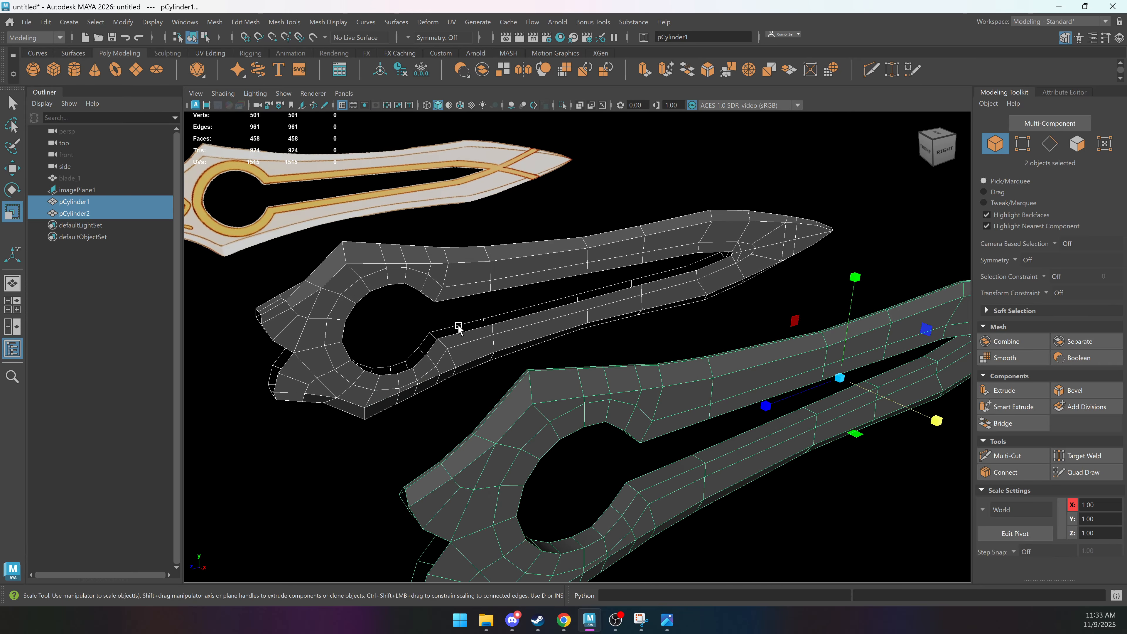
click(553, 402)
key(Delete)
click(445, 289)
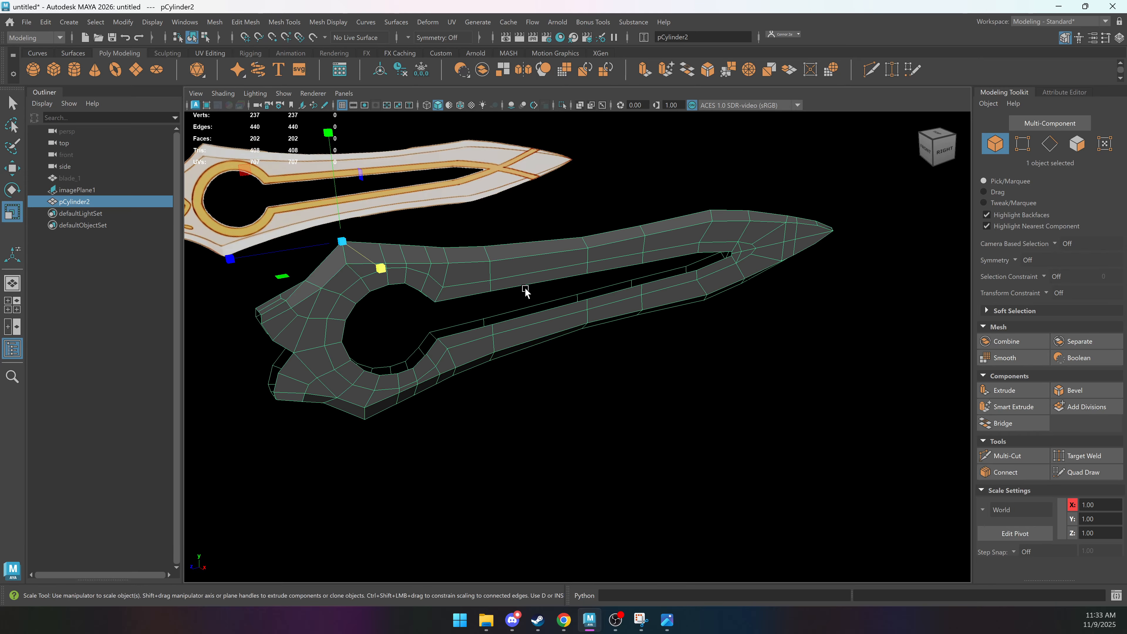
Select the open border edge loops around the blade's inner cutout and undo a bevel tried on them.
alt+middle_drag(630, 284, 606, 333)
alt+middle_drag(341, 373, 630, 317)
alt+right_drag(621, 333, 677, 355)
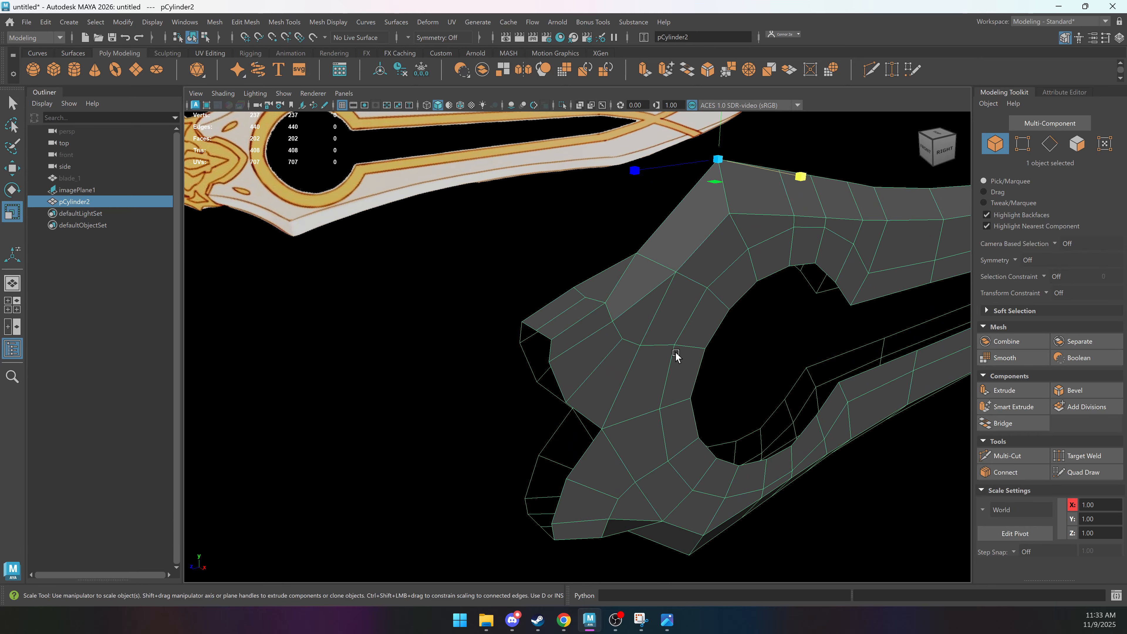
mouse_move(656, 346)
alt+mouse_down()
mouse_move(673, 349)
mouse_move(649, 353)
alt+mouse_up()
alt+right_drag(649, 352, 588, 350)
alt+middle_drag(589, 350, 528, 338)
alt+drag(529, 338, 407, 373)
alt+middle_drag(407, 373, 461, 362)
key(q)
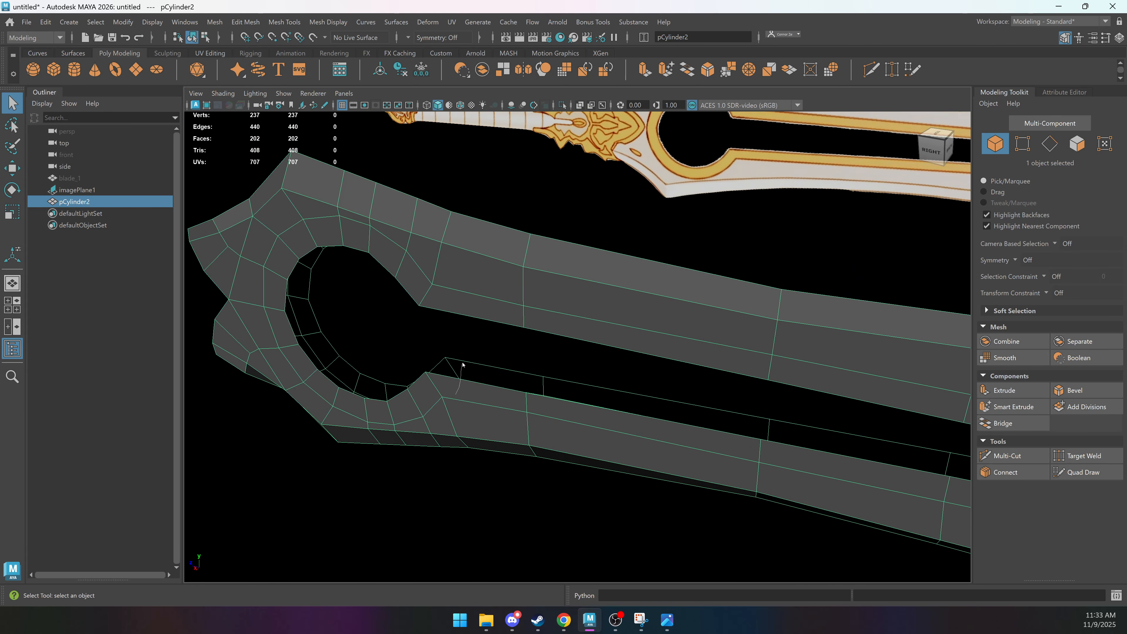
key(F10)
click(449, 381)
shift+double_click(475, 365)
alt+drag(475, 365, 556, 373)
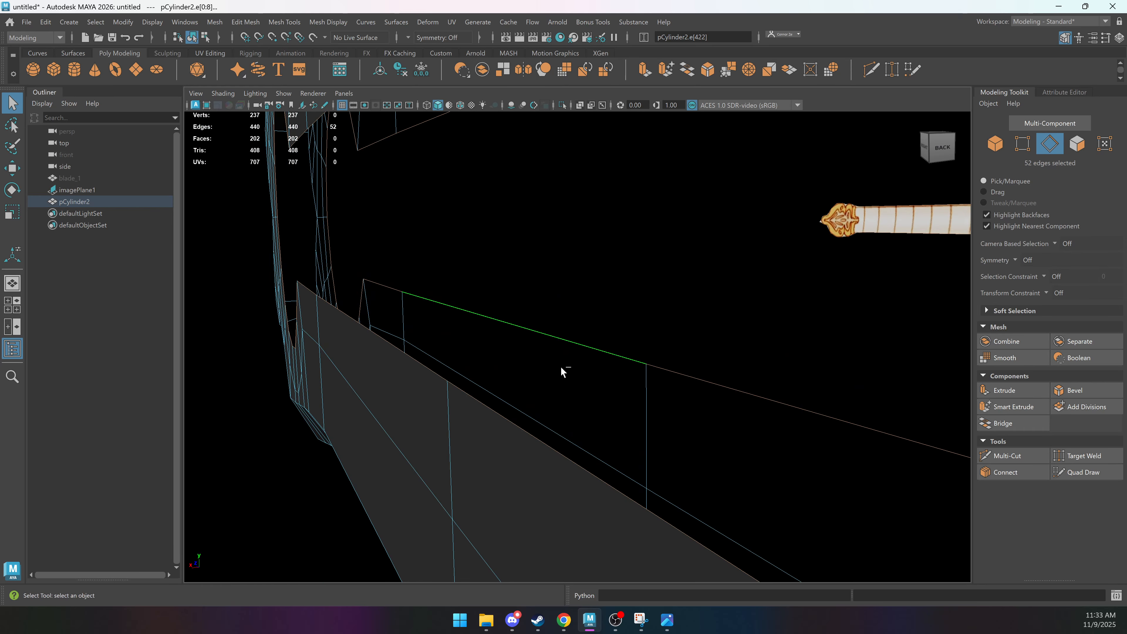
key(ctrl+b)
key(ctrl+z)
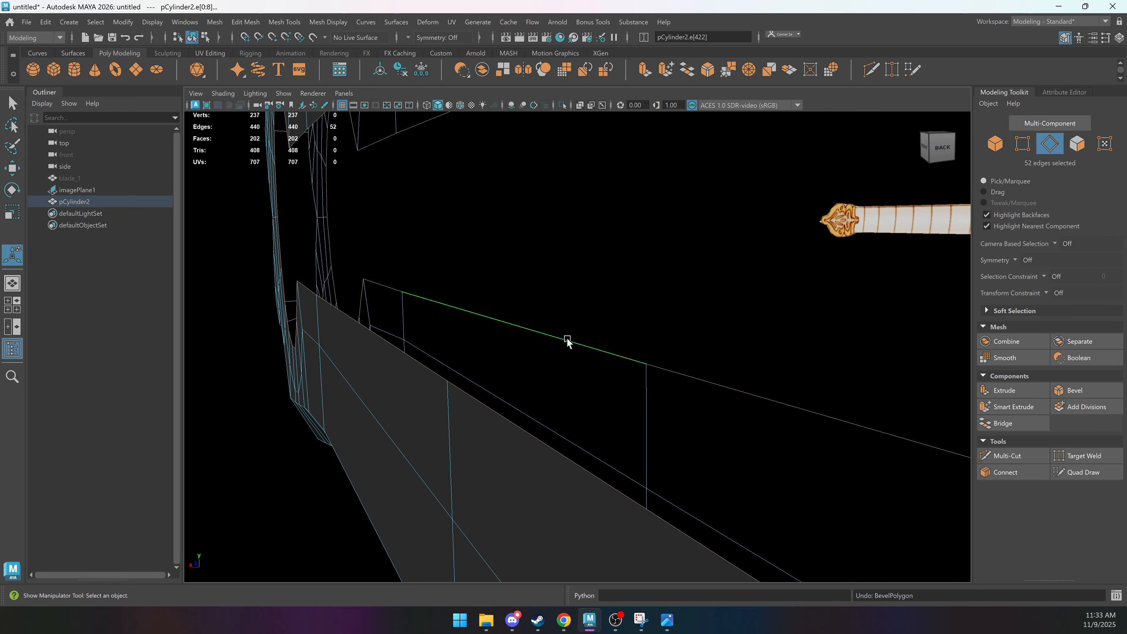
Bridge the selected border edge loops to close the inner wall of the blade's cutout.
mouse_move(569, 332)
alt+right_down()
mouse_move(488, 312)
mouse_move(506, 315)
mouse_move(370, 315)
mouse_move(332, 262)
alt+right_up()
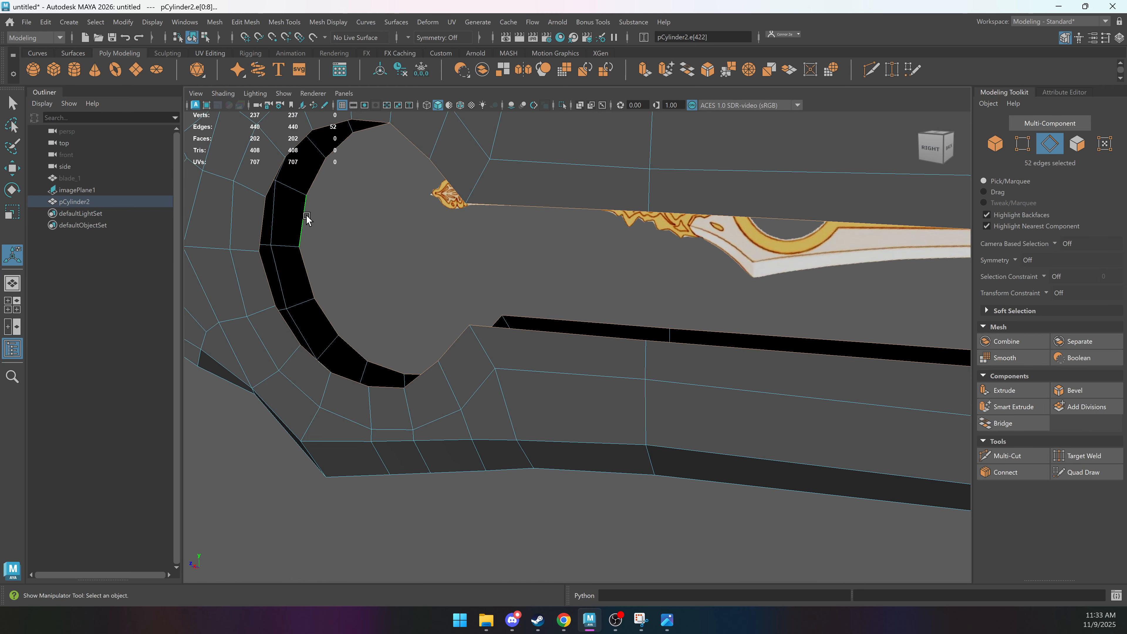
shift+double_click(261, 213)
alt+middle_drag(345, 248, 433, 322)
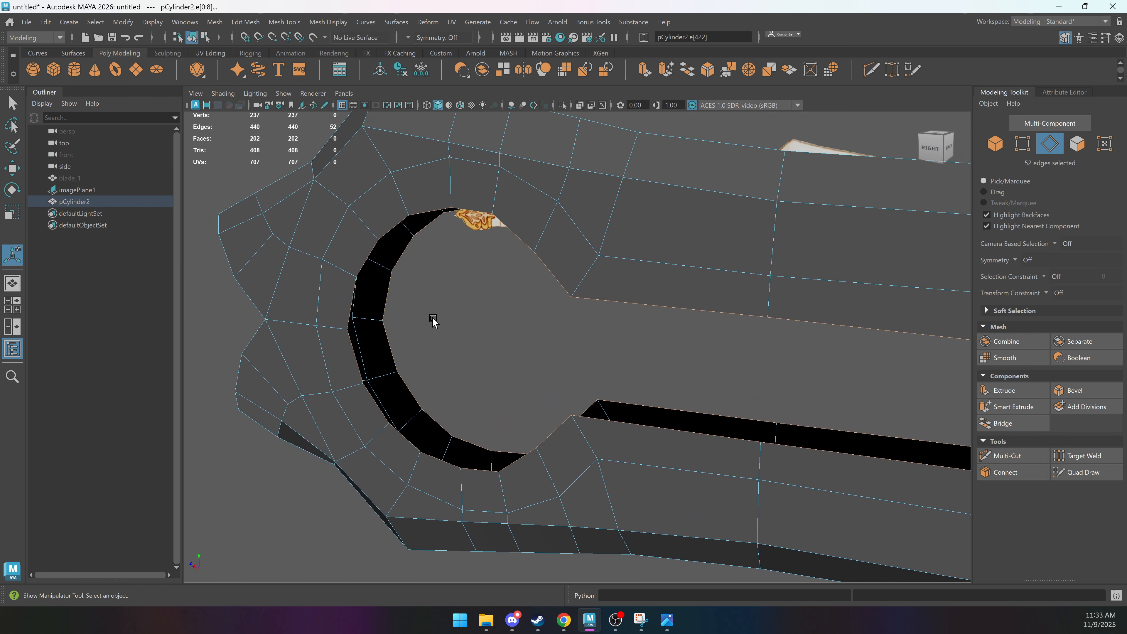
alt+drag(433, 322, 431, 324)
shift+right_click(444, 243)
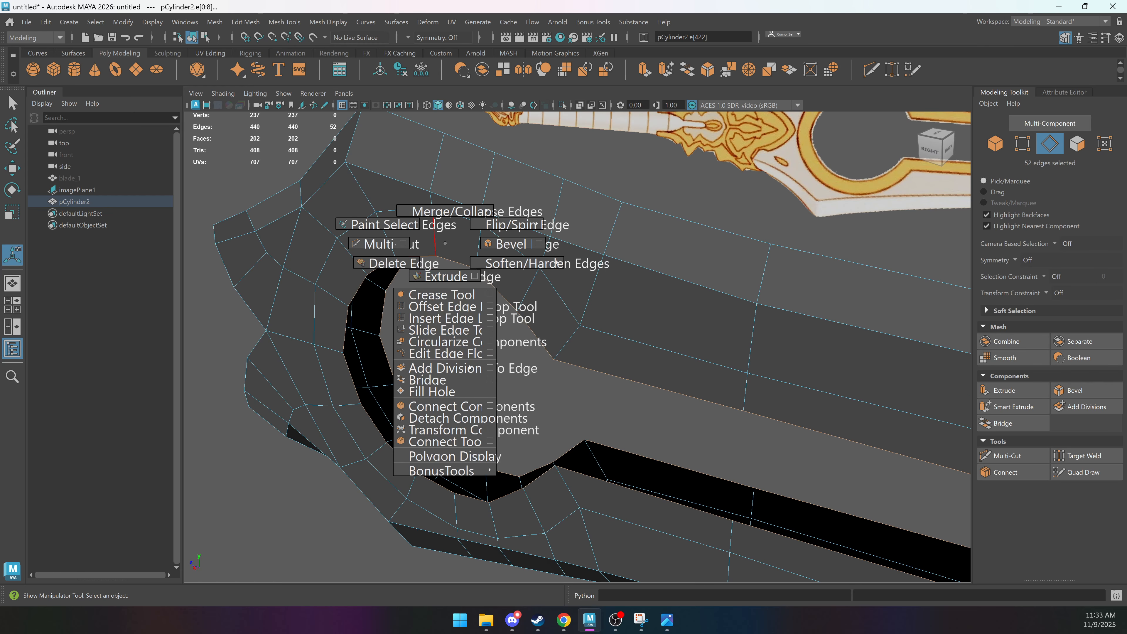
click(462, 380)
mouse_move(448, 368)
alt+mouse_down()
mouse_move(453, 345)
mouse_move(435, 345)
mouse_move(455, 350)
alt+mouse_up()
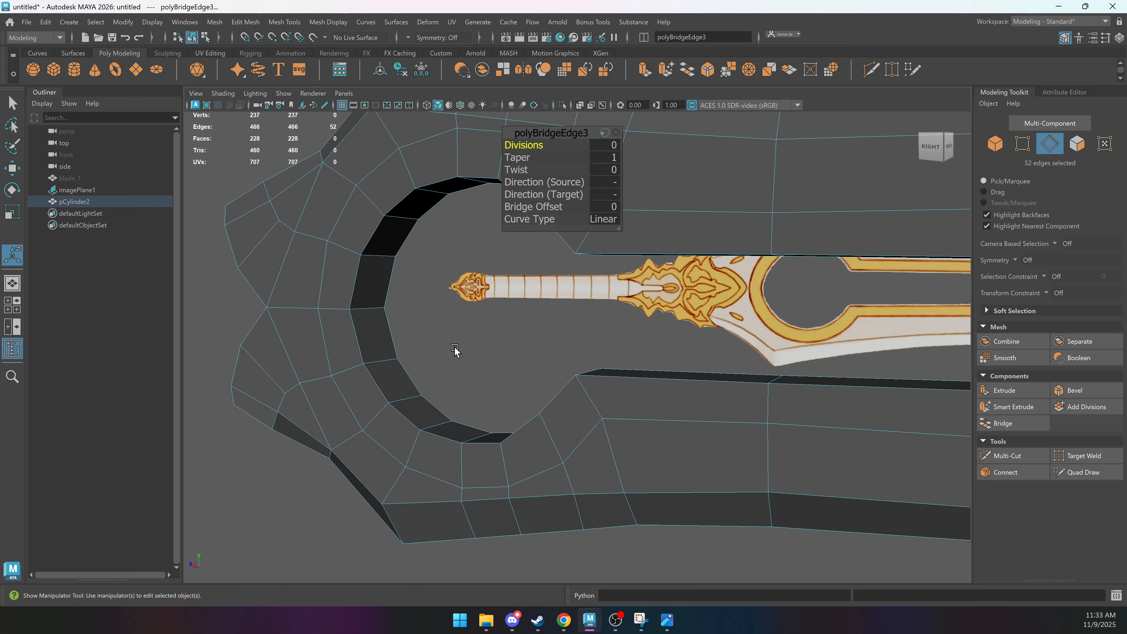
Bevel the loop of faces lining the cutout's inner wall and preview the blade smoothed in object mode.
key(q)
key(F11)
click(362, 292)
shift+double_click(371, 320)
key(ctrl+b)
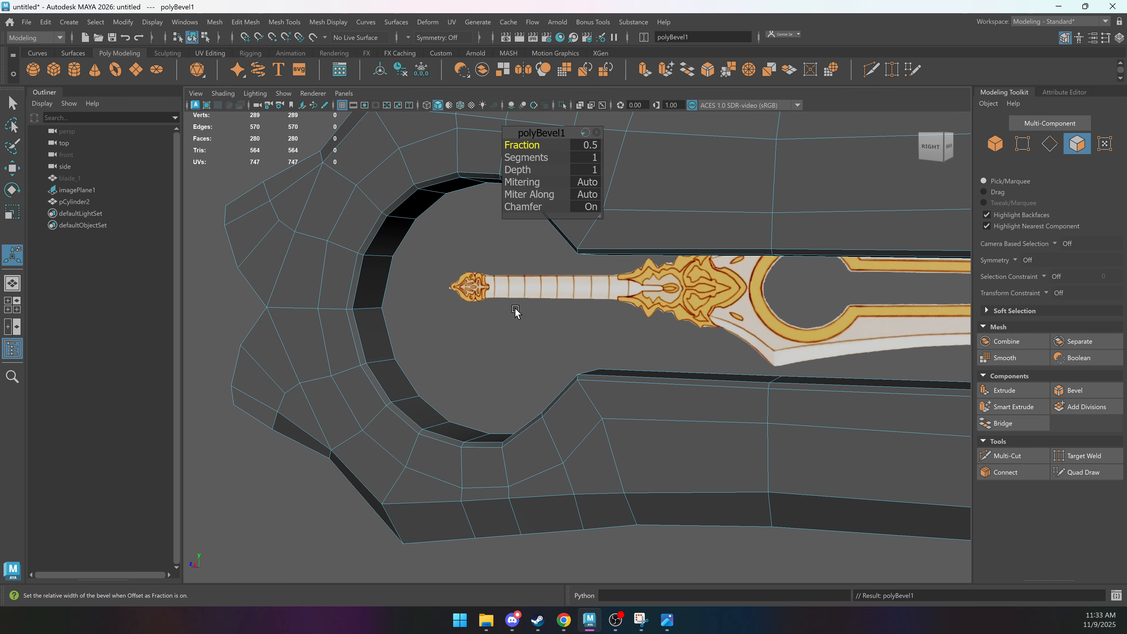
middle_drag(519, 324, 433, 284)
key(3)
alt+drag(378, 335, 455, 298)
key(q)
key(F8)
click(417, 305)
click(468, 245)
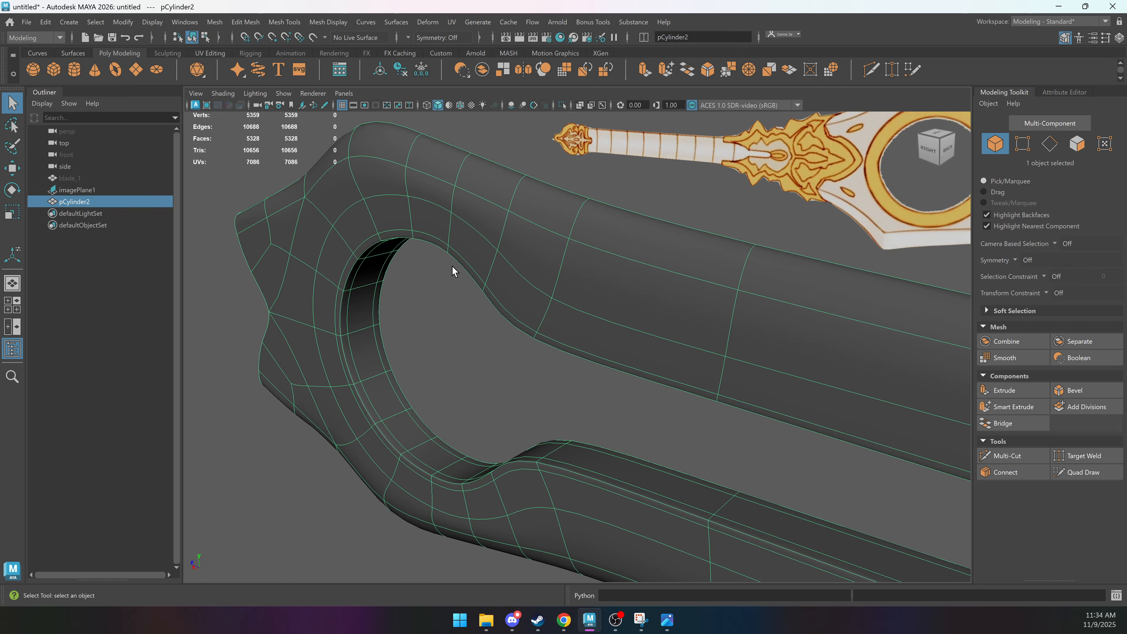
Set the cutout bevel to fraction 0.804, 4 segments and depth -1, and check its smoothed result.
key(t)
middle_drag(481, 202, 772, 308)
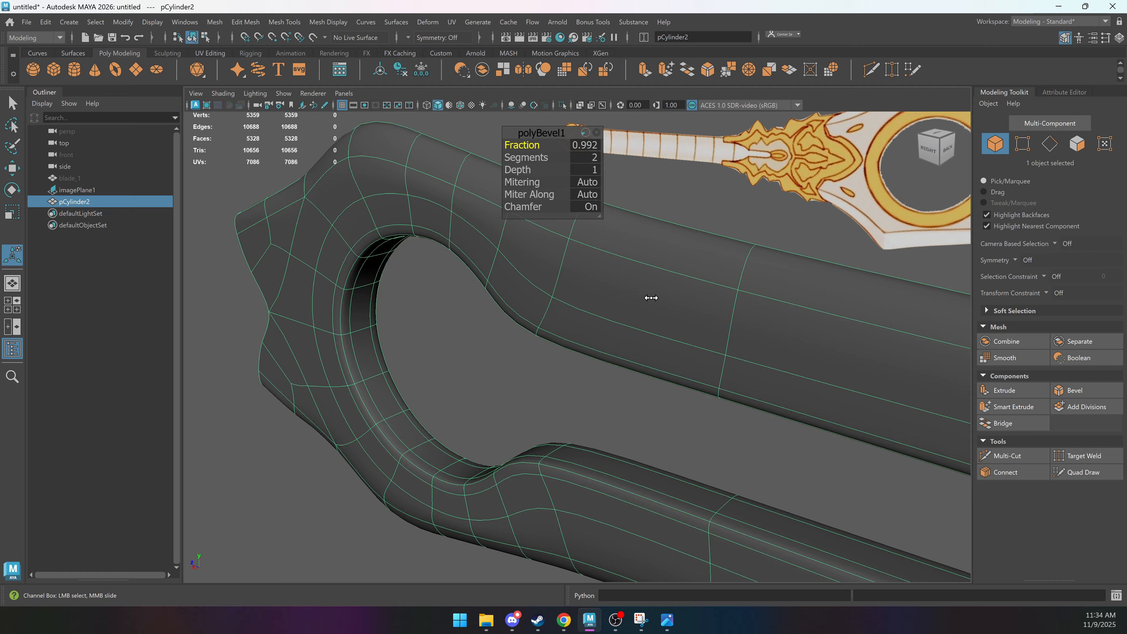
middle_drag(651, 298, 917, 293)
key(1)
click(526, 157)
middle_drag(655, 324, 437, 355)
alt+middle_drag(330, 311, 458, 328)
alt+right_drag(458, 328, 594, 355)
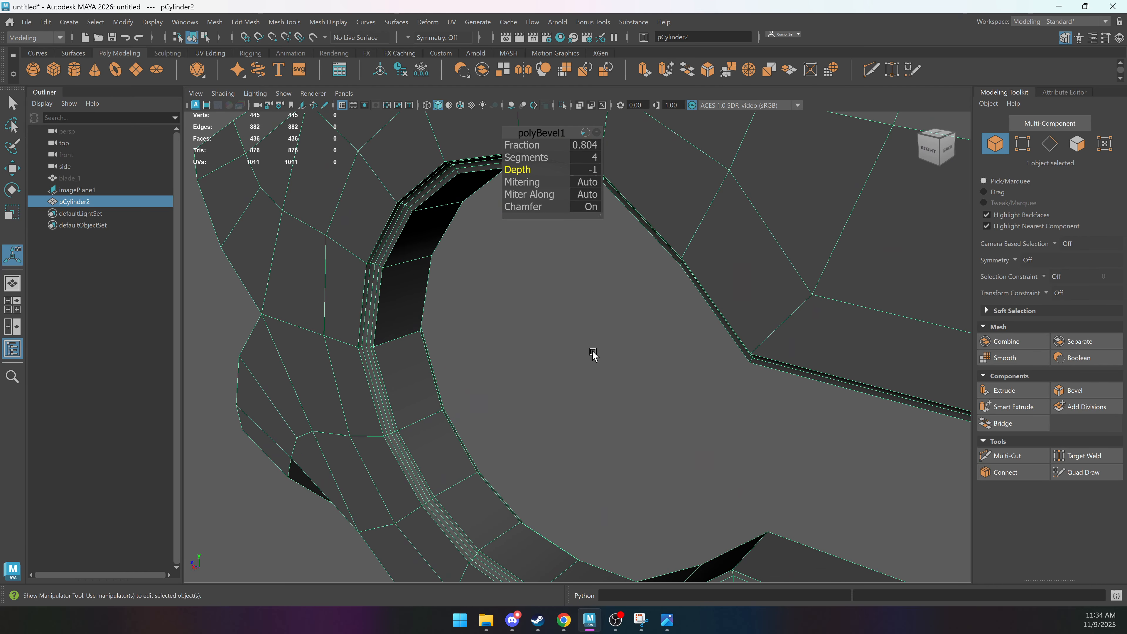
key(3)
key(q)
click(466, 306)
alt+drag(415, 215, 492, 254)
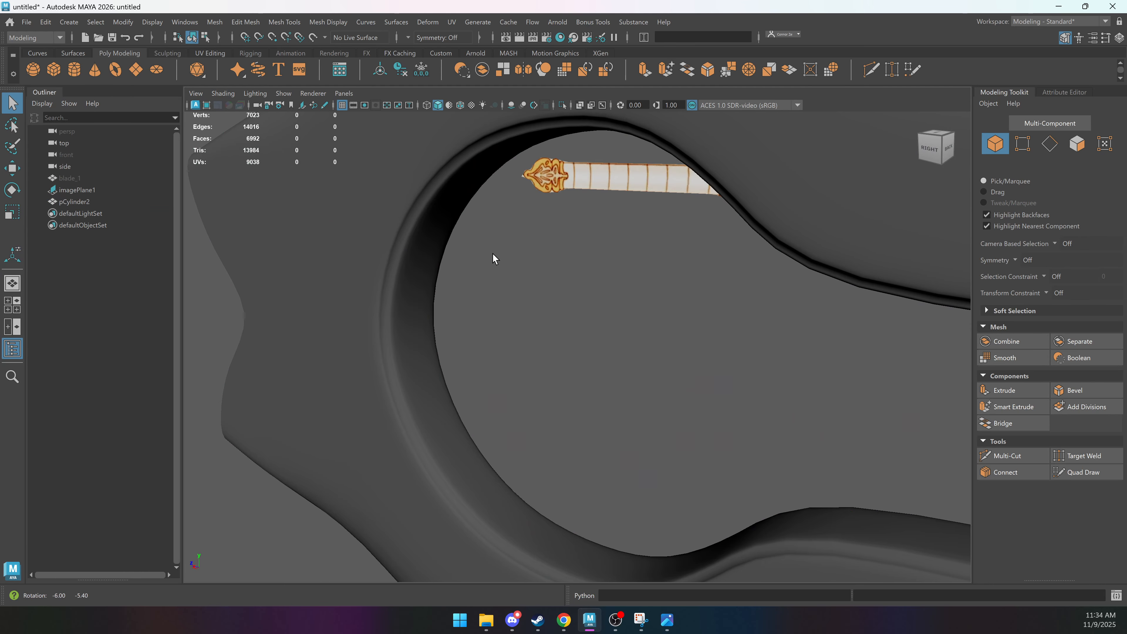
Bevel the edge loops bordering the cutout's bevelled rim with a fraction of 0.221 and switch to the smoothed preview.
click(405, 342)
key(1)
right_drag(404, 342, 390, 295)
double_click(371, 291)
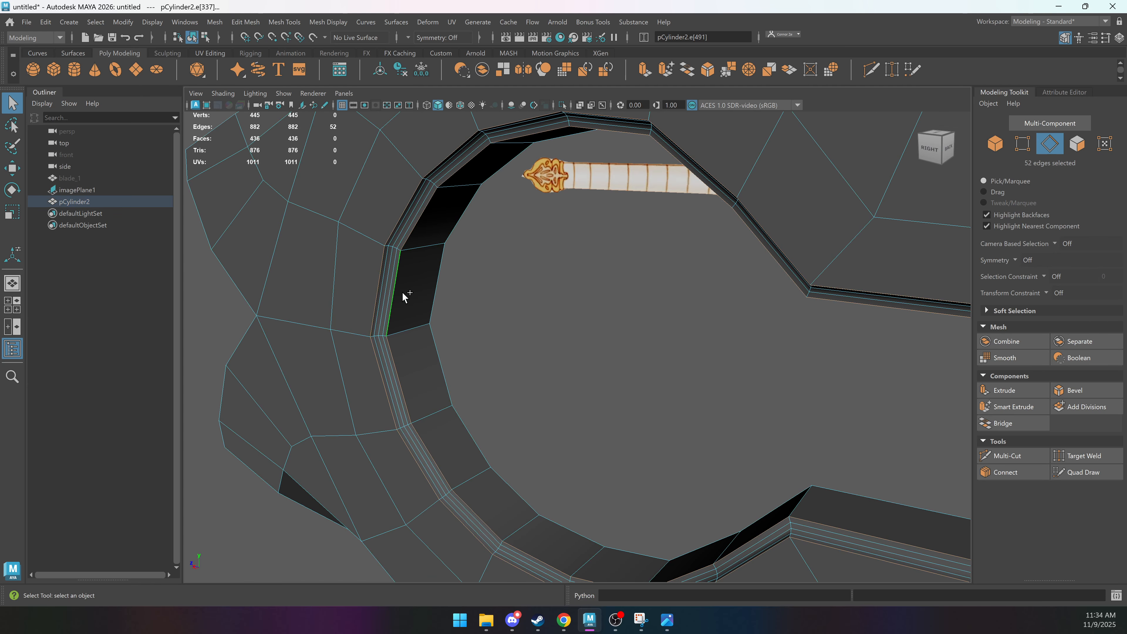
key(ctrl+b)
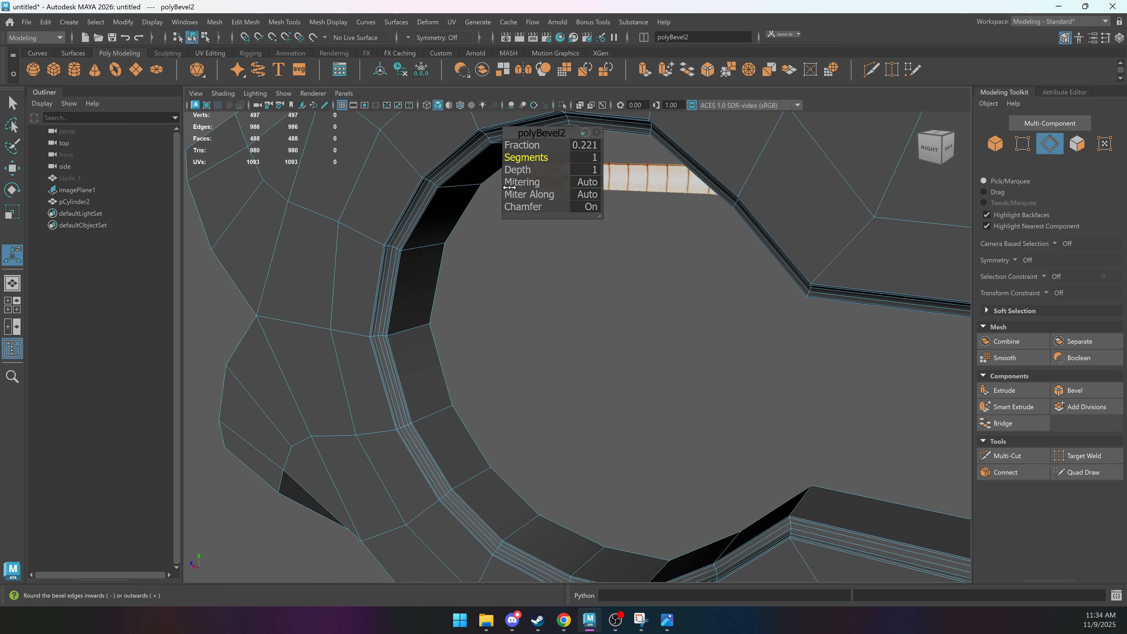
middle_drag(510, 187, 591, 305)
key(3)
key(F8)
key(q)
Inspect the smoothed rim of the cutout from both faces of the blade.
click(488, 262)
scroll(523, 297, down, 2)
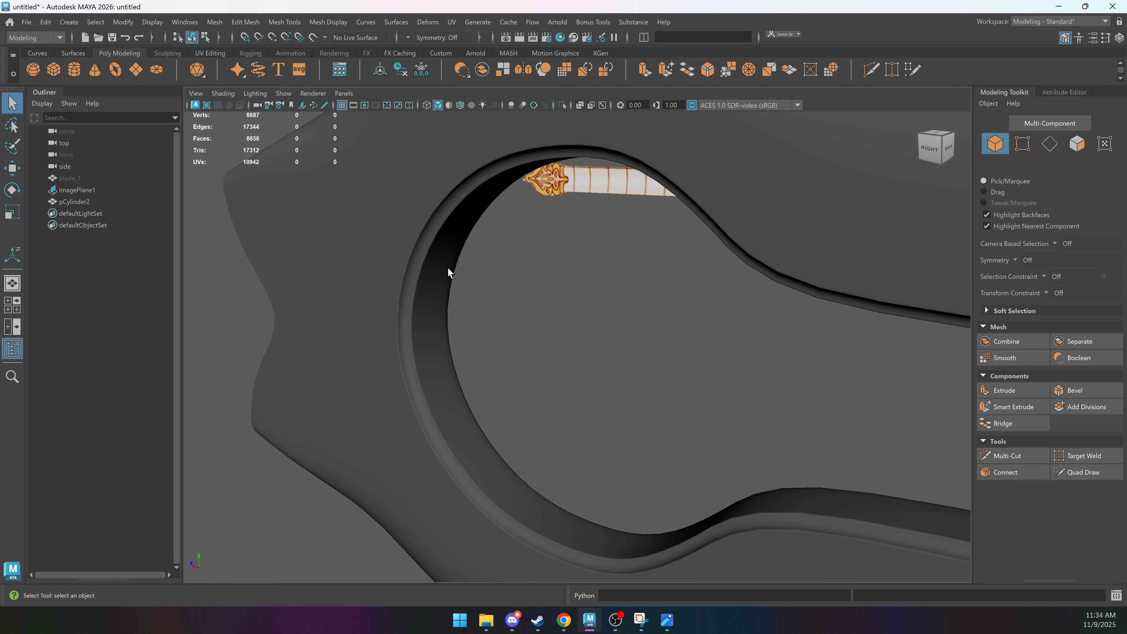
alt+drag(448, 267, 499, 296)
click(542, 255)
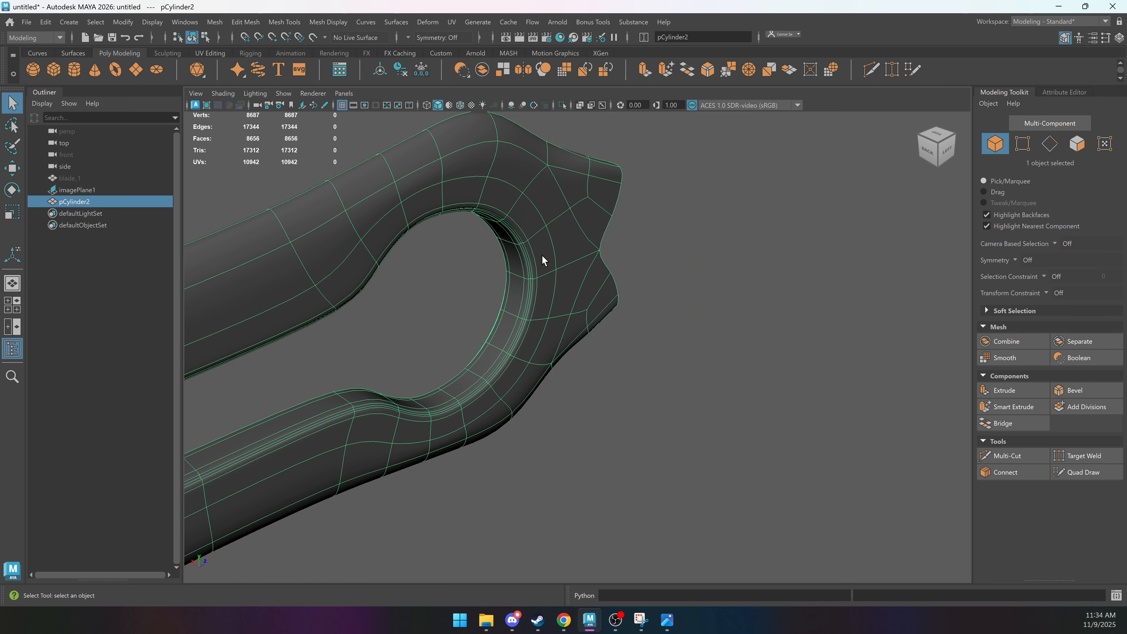
scroll(541, 255, up, 2)
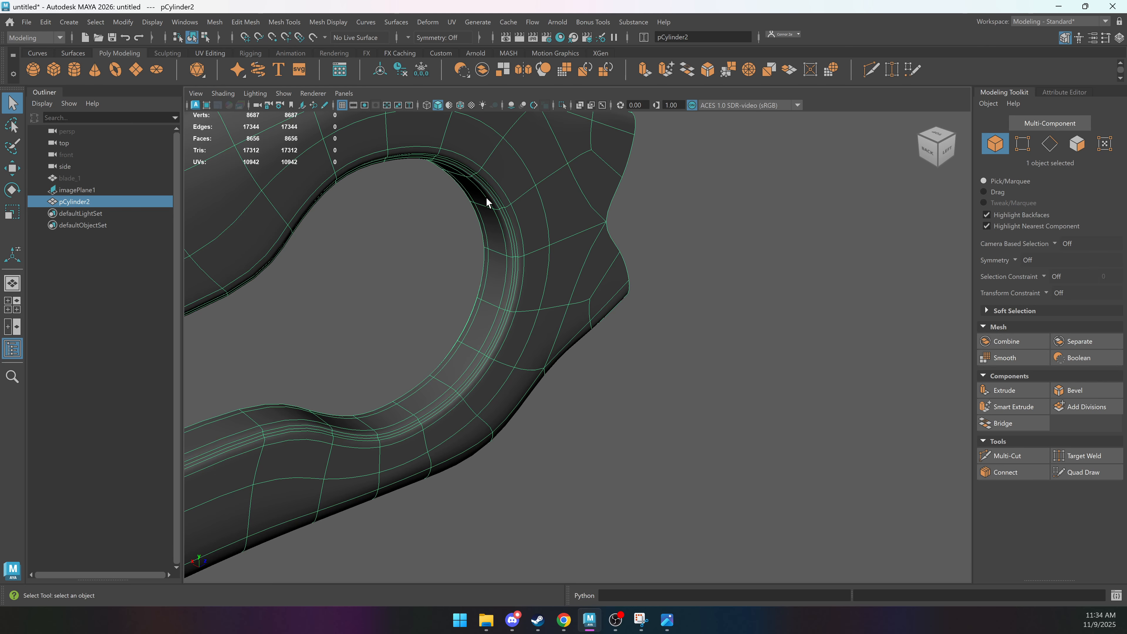
alt+drag(477, 206, 388, 241)
click(530, 221)
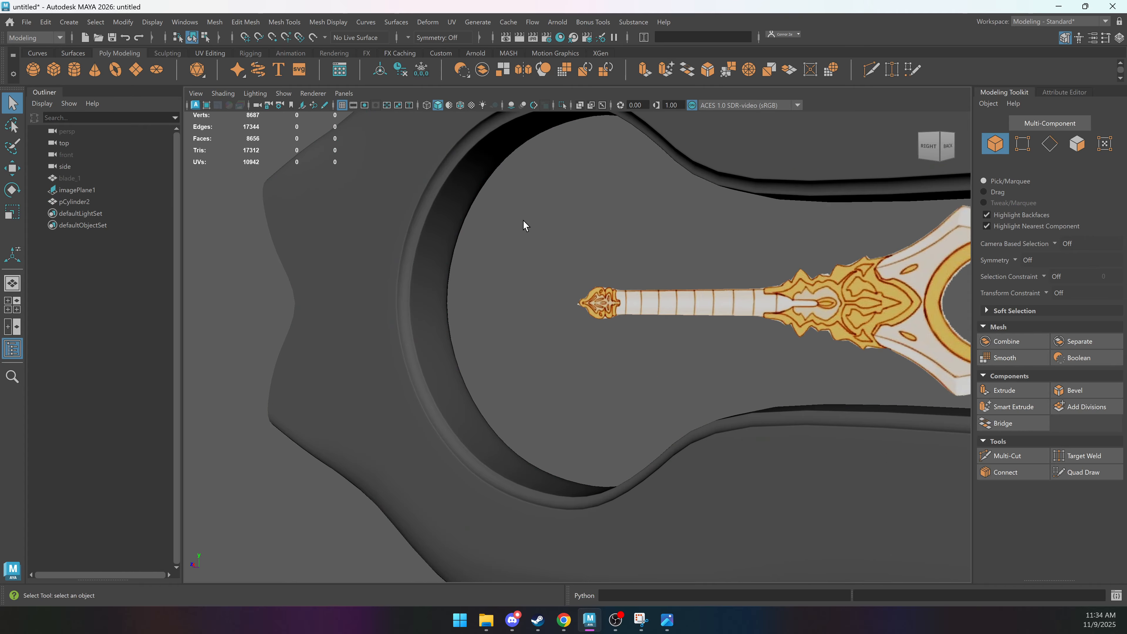
alt+drag(503, 255, 521, 211)
Duplicate the blade, move the copy along X to about -7.04 and hide it.
click(609, 226)
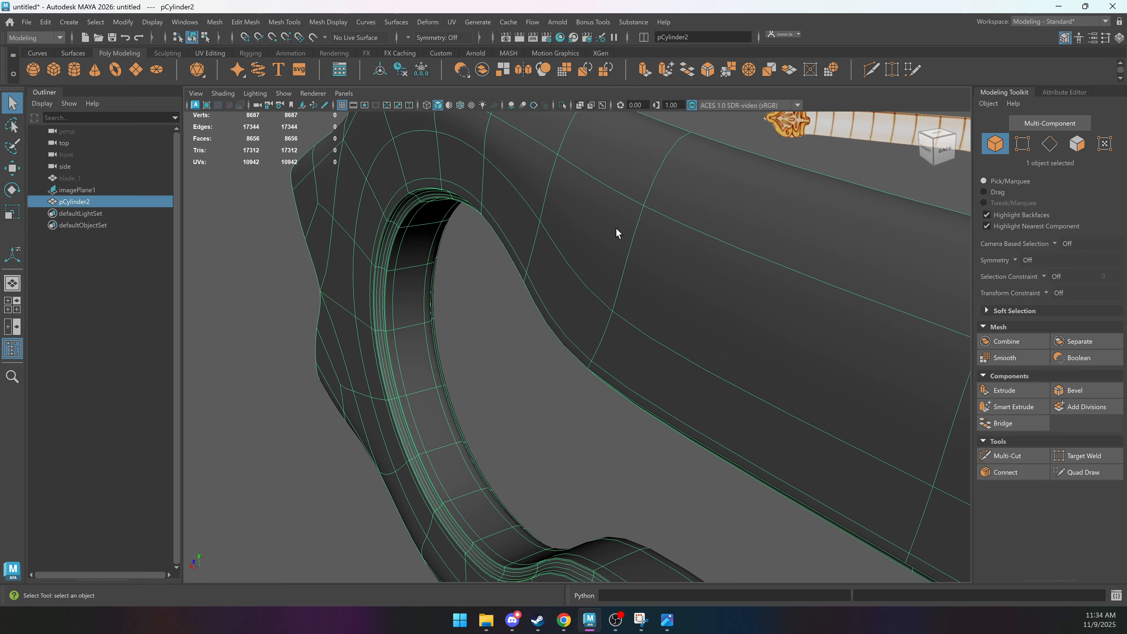
alt+right_drag(609, 226, 496, 312)
key(w)
alt+middle_drag(496, 312, 425, 254)
key(ctrl+d)
drag(329, 215, 490, 285)
key(h)
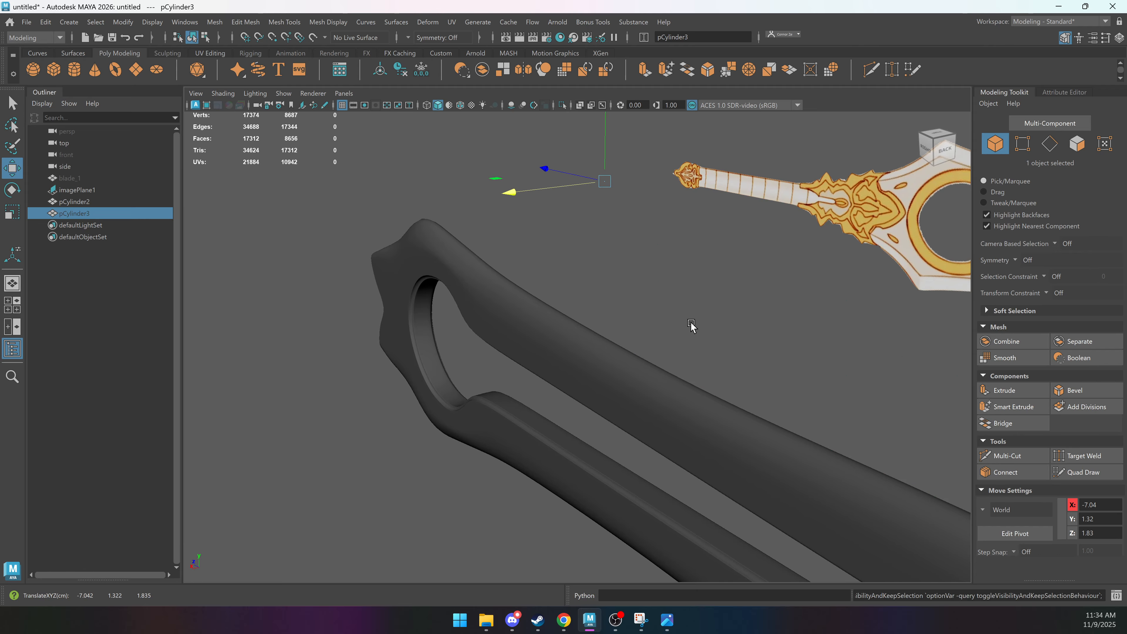
Examine the original blade's outer corners against the reference image, with and without smoothing.
click(667, 301)
alt+drag(492, 326, 514, 311)
click(449, 285)
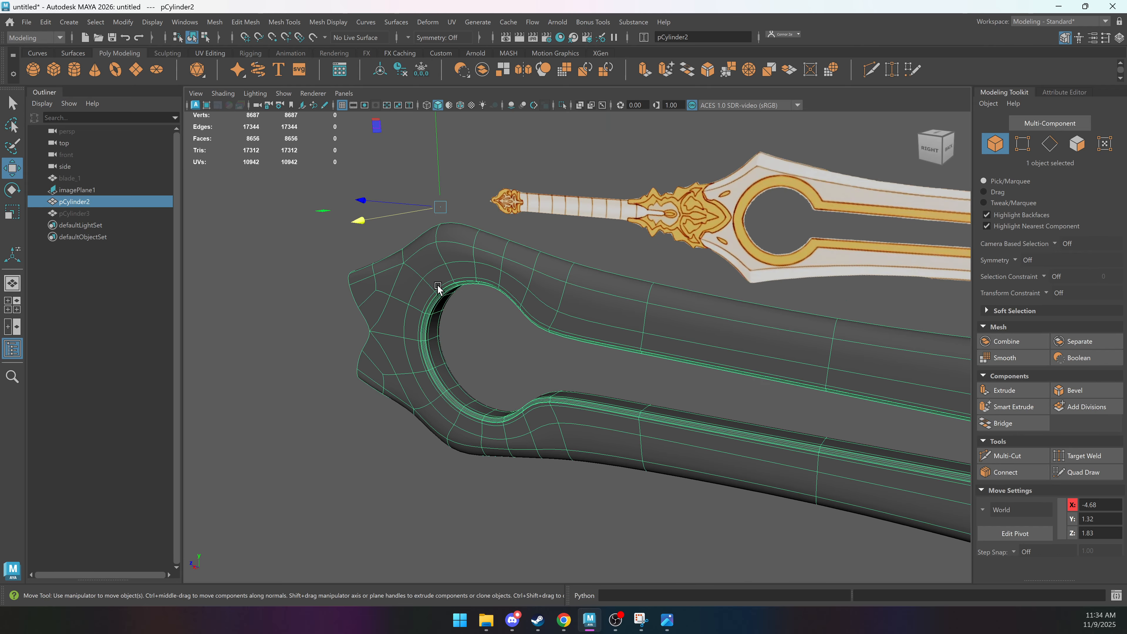
scroll(415, 291, up, 10)
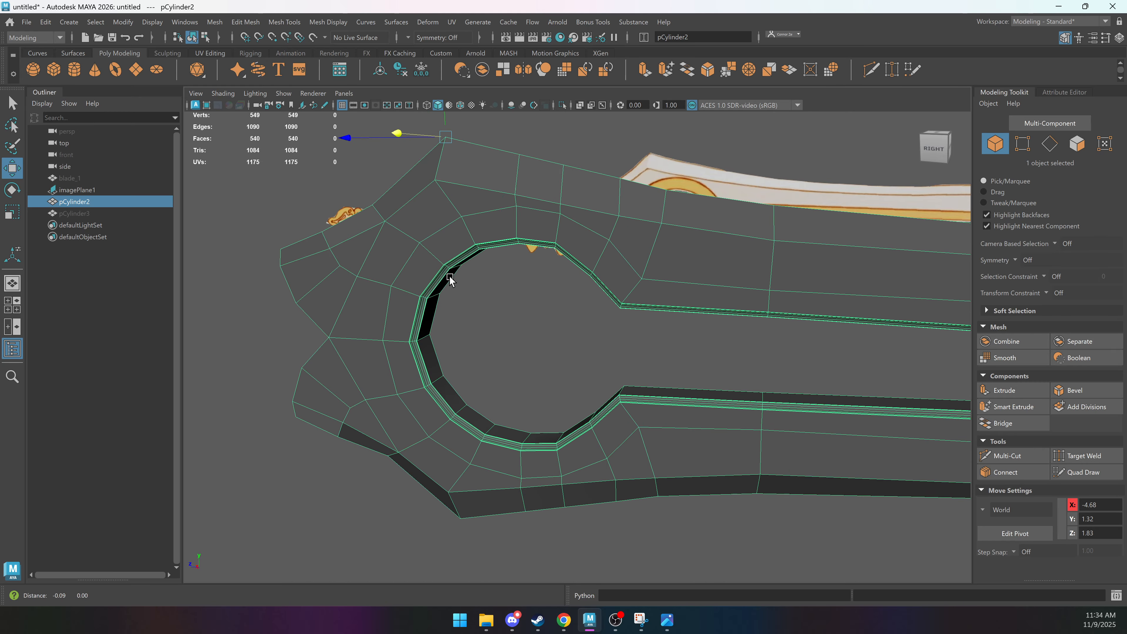
alt+drag(495, 275, 496, 270)
mouse_move(412, 293)
alt+mouse_down()
mouse_move(452, 295)
mouse_move(433, 297)
alt+mouse_up()
alt+drag(613, 328, 658, 353)
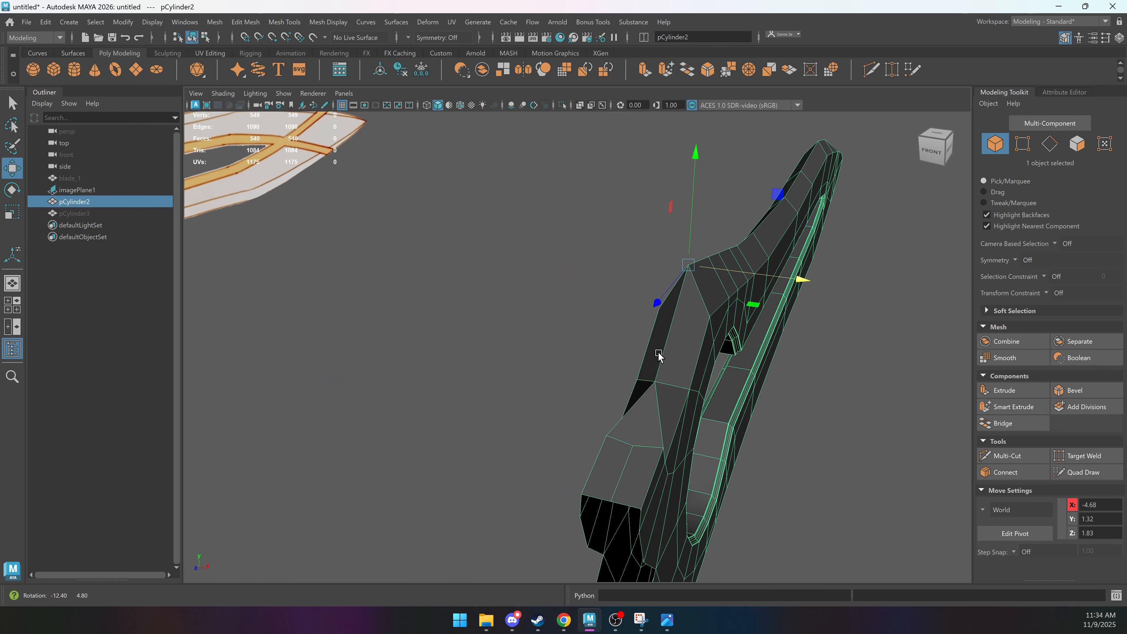
alt+middle_drag(659, 353, 616, 369)
alt+right_drag(617, 370, 636, 372)
alt+drag(636, 372, 460, 335)
alt+middle_drag(460, 335, 547, 331)
key(3)
key(1)
alt+middle_drag(496, 138, 522, 167)
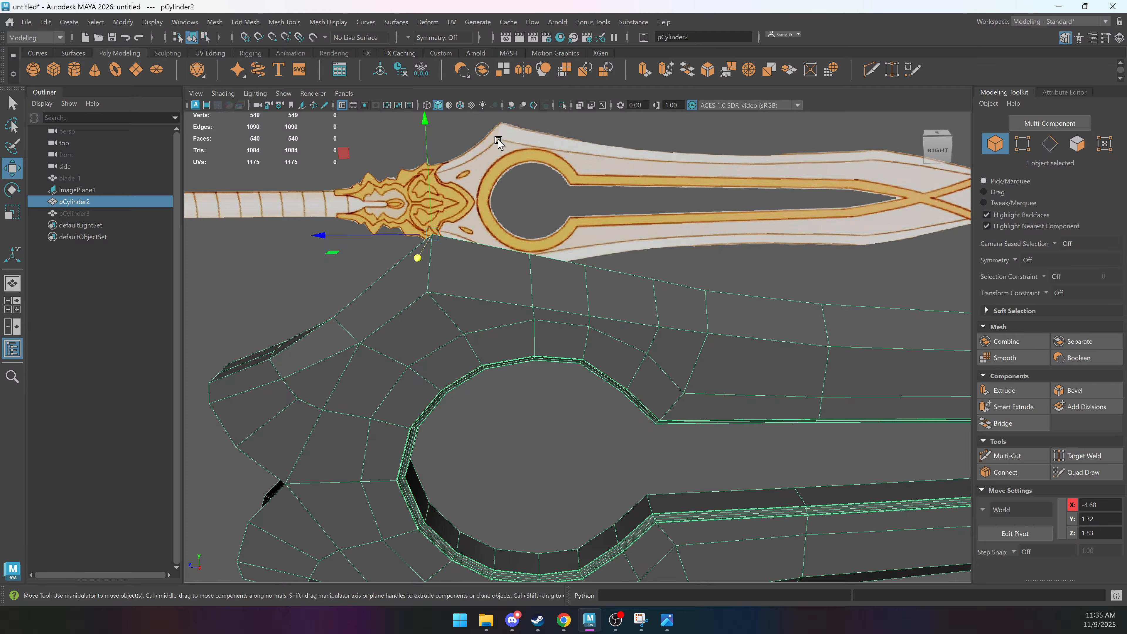
key(3)
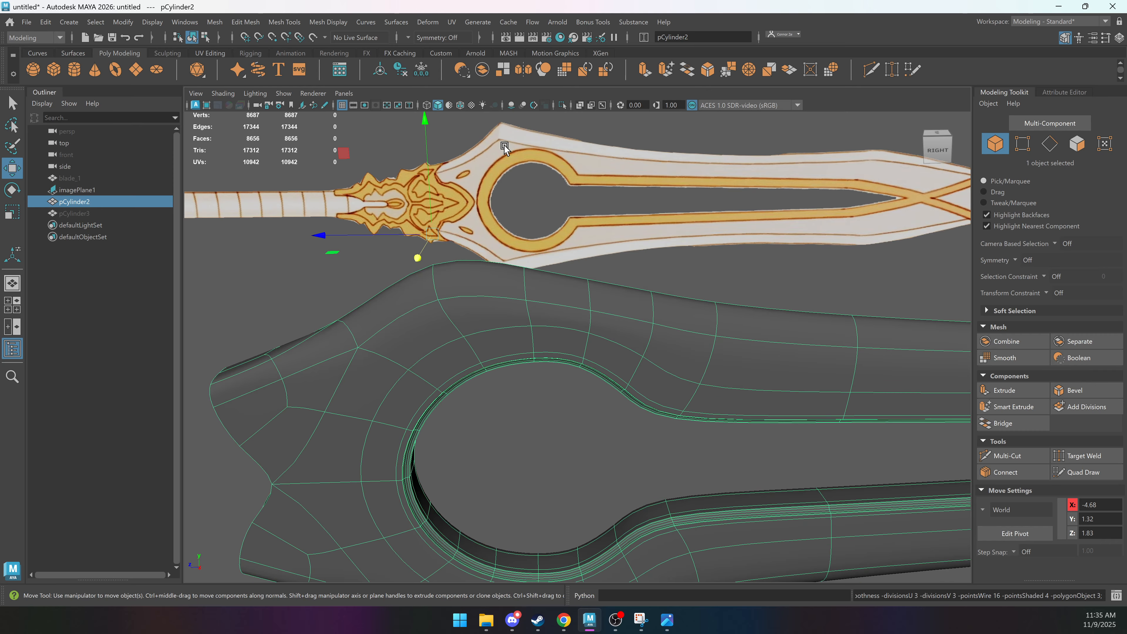
alt+drag(473, 262, 456, 233)
alt+middle_drag(455, 233, 504, 262)
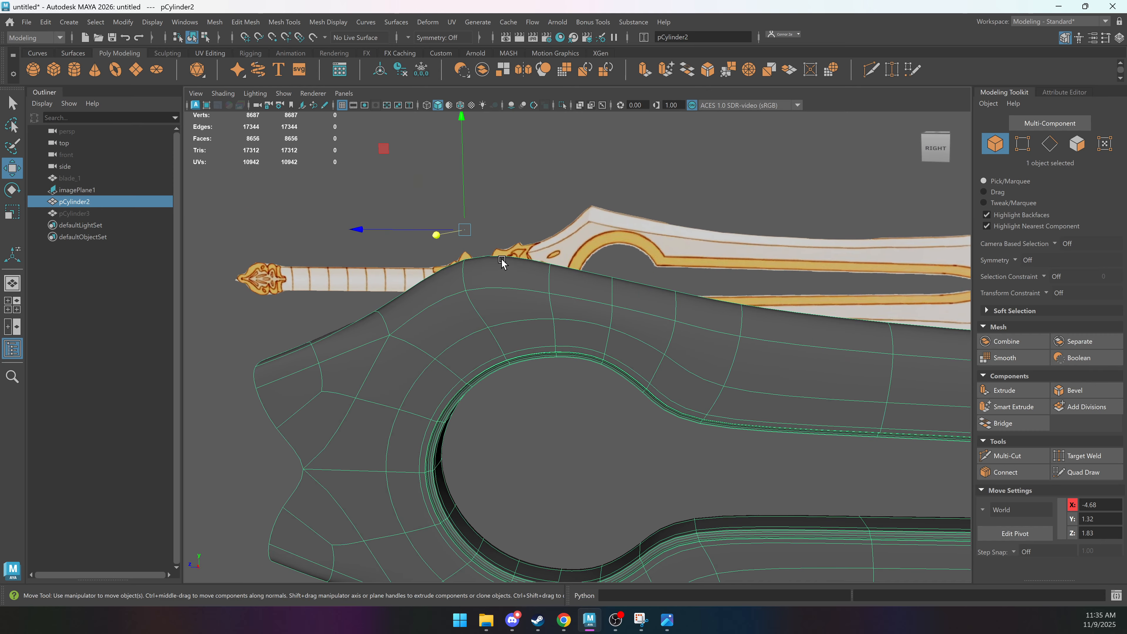
Bevel the two rim edges meeting at the blade's upper shoulder corner with a fraction of 0.046.
key(1)
key(F10)
key(q)
click(493, 236)
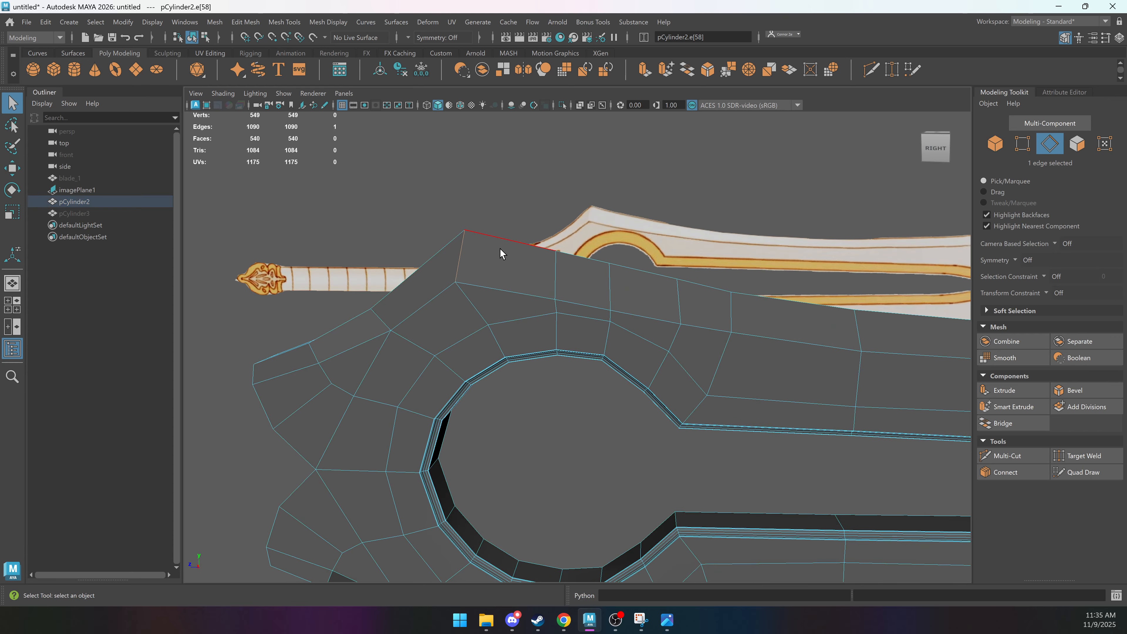
alt+drag(492, 235, 450, 321)
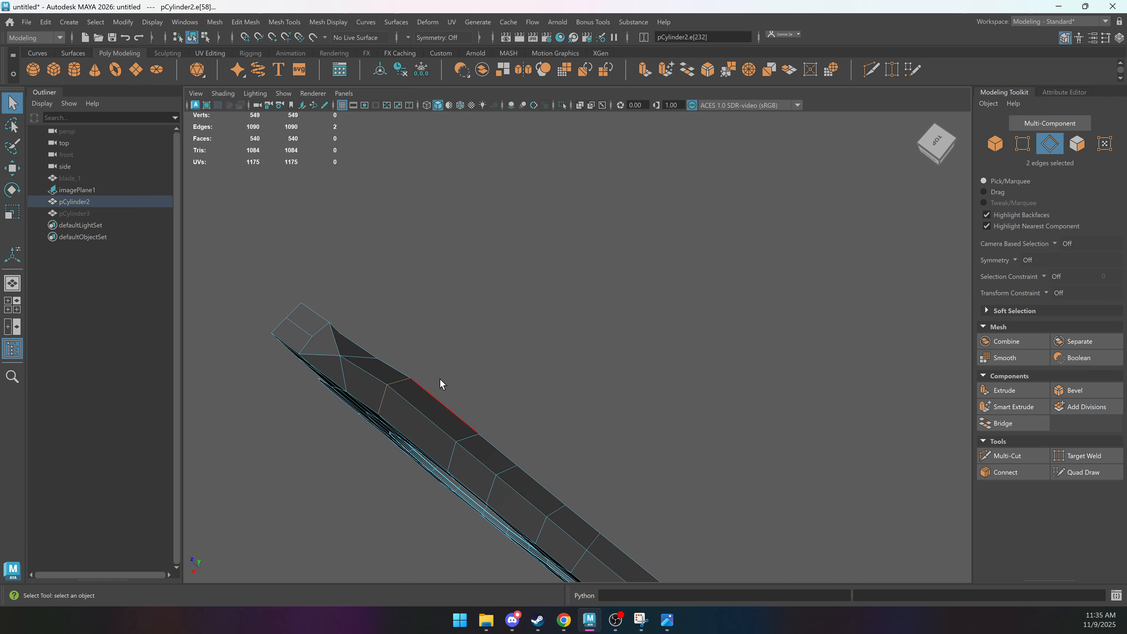
alt+drag(440, 379, 420, 285)
key(f)
alt+right_drag(420, 285, 410, 276)
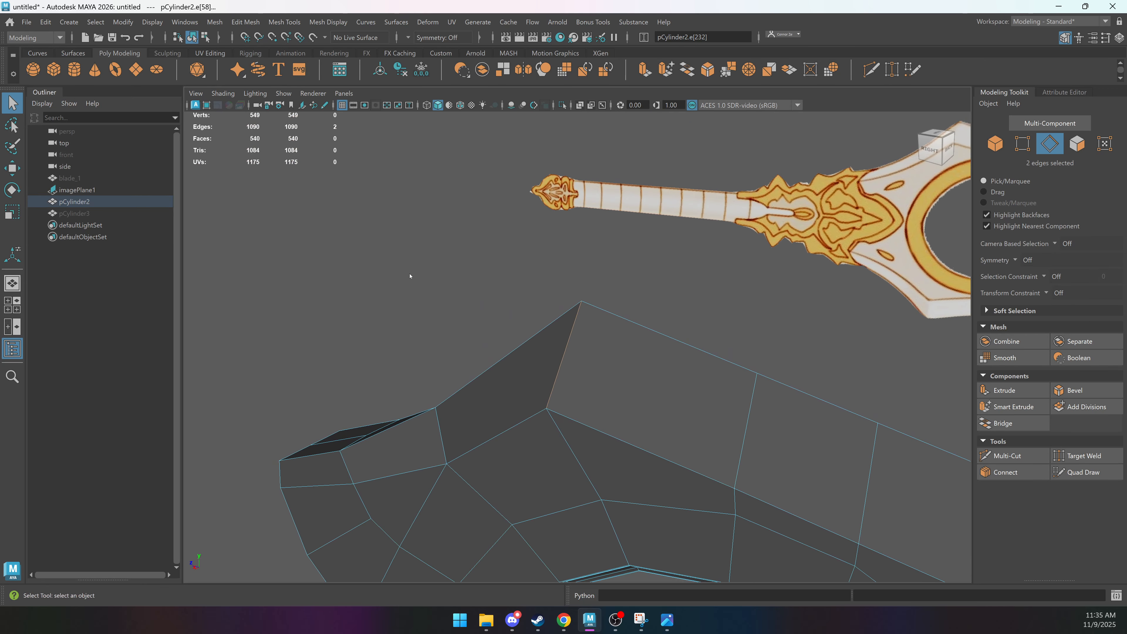
key(ctrl+b)
middle_drag(554, 283, 517, 284)
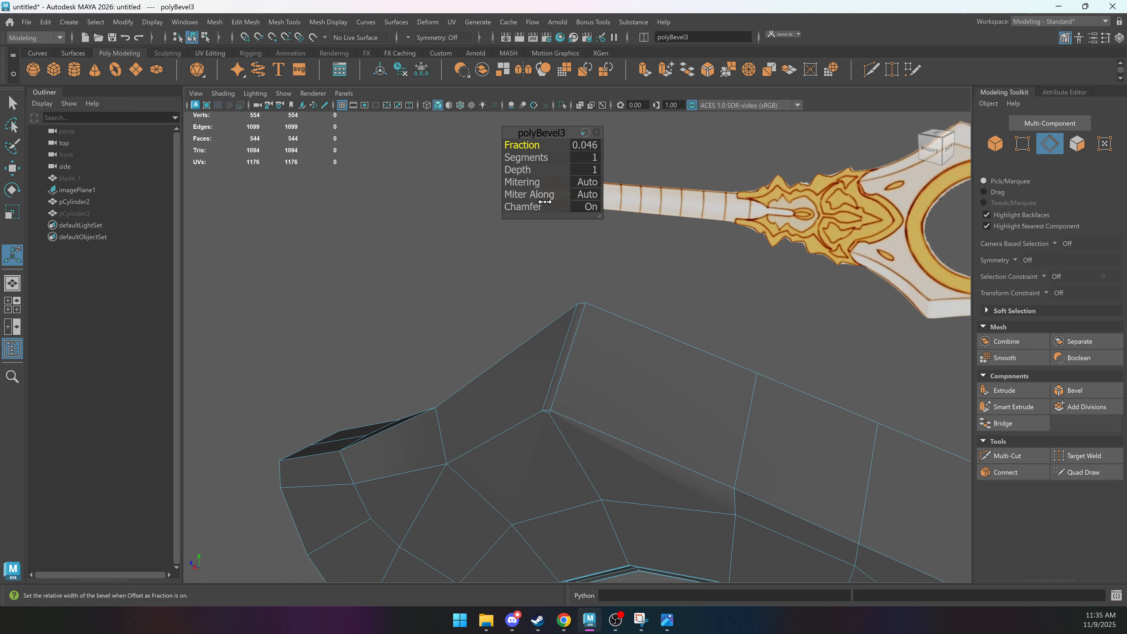
Preview the blade smoothed in object mode and examine the bevelled shoulder corner.
key(3)
right_drag(602, 373, 666, 328)
key(q)
click(629, 307)
alt+drag(629, 306, 650, 293)
alt+middle_drag(574, 305, 450, 264)
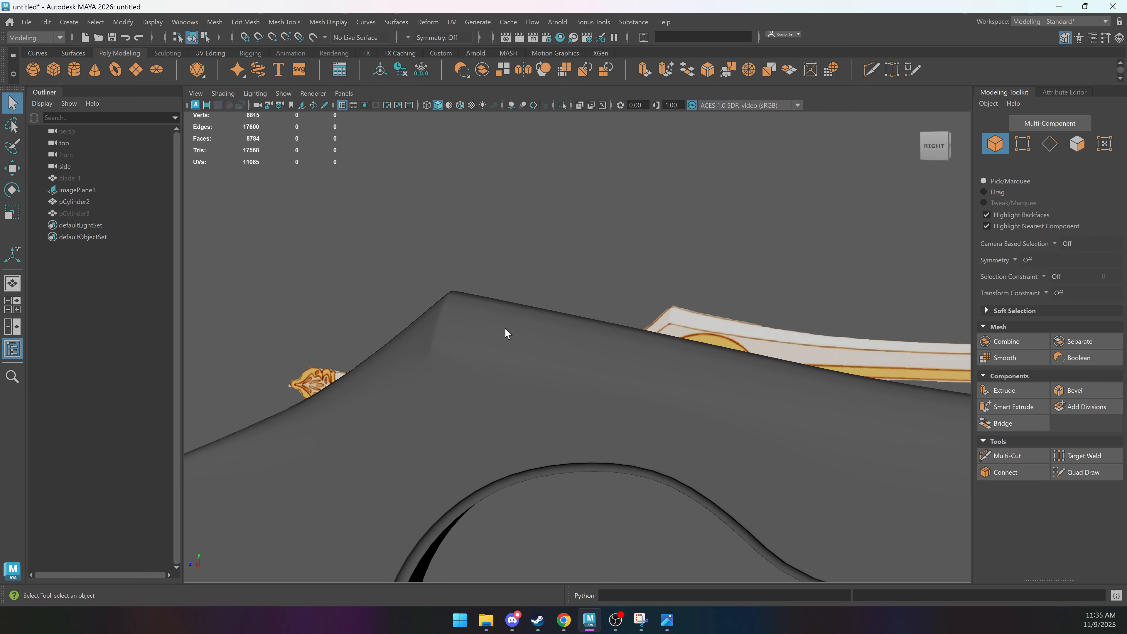
Show the blade unsmoothed and undo the bevel on the two rim edges at the upper shoulder corner.
click(466, 363)
alt+middle_drag(465, 363, 539, 323)
alt+right_drag(539, 322, 639, 323)
key(1)
alt+middle_drag(521, 302, 612, 279)
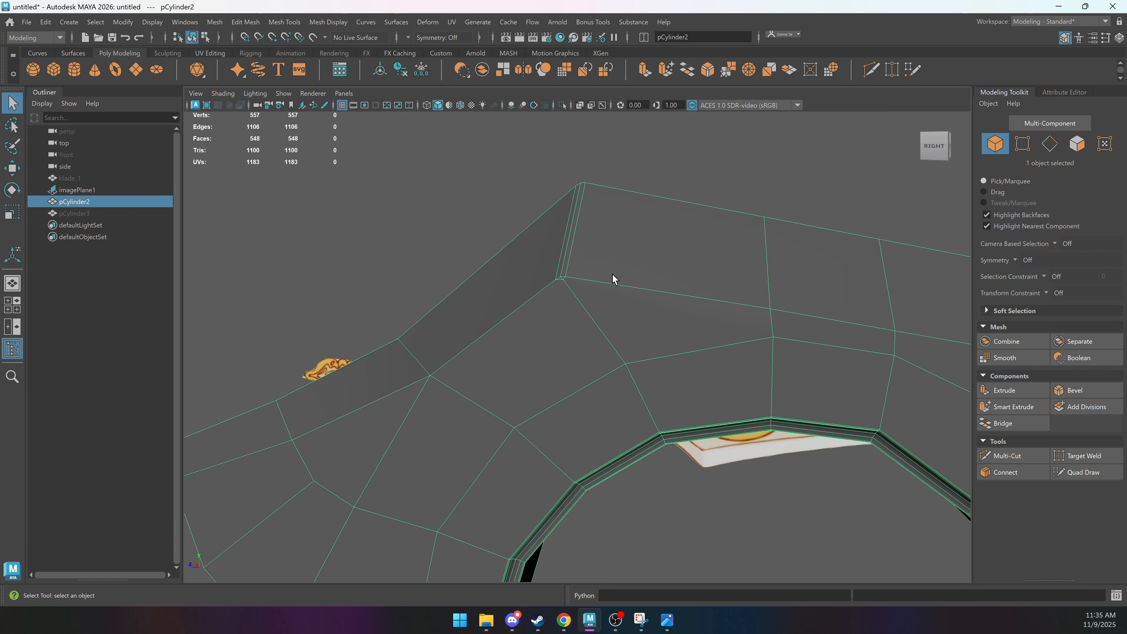
scroll(601, 282, up, 1)
alt+right_drag(548, 282, 764, 306)
alt+middle_drag(599, 241, 611, 302)
right_drag(555, 288, 568, 206)
click(547, 259)
shift+click(563, 251)
key(ctrl+z)
key(ctrl+z)
Bevel the whole edge loop running through the upper shoulder corner with a fraction of 0.039 and 2 segments.
alt+right_drag(680, 250, 429, 258)
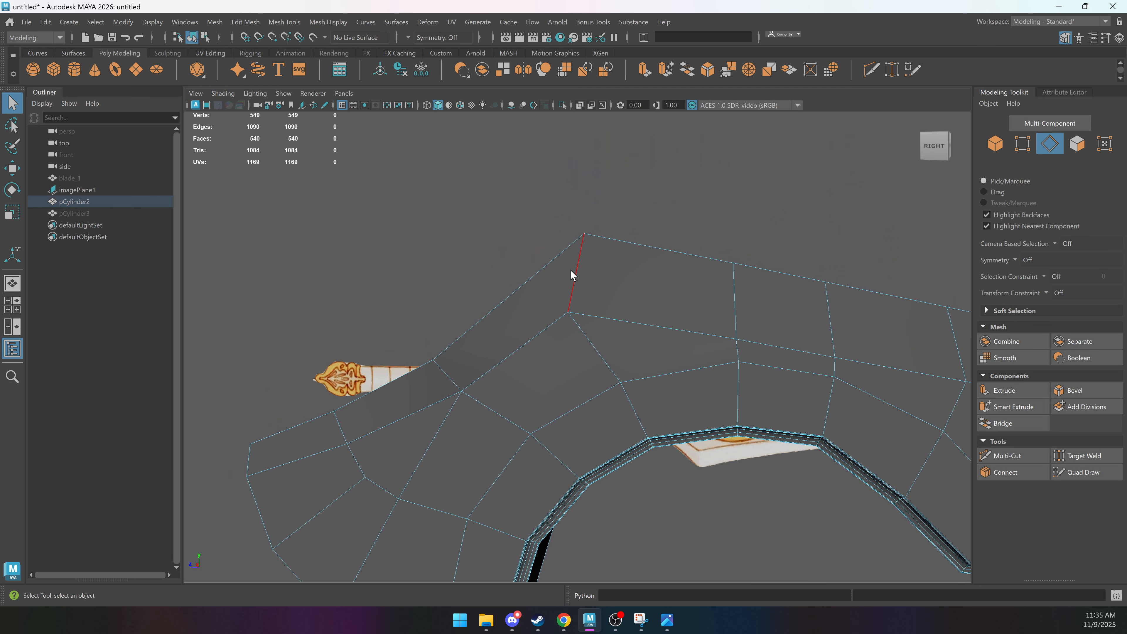
alt+drag(619, 304, 582, 302)
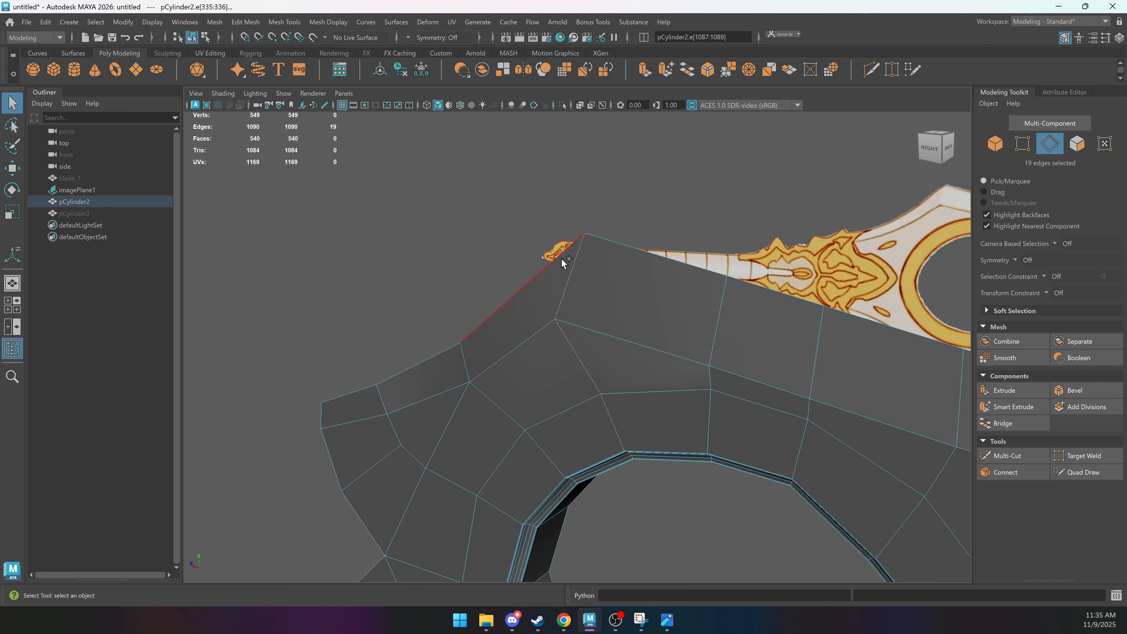
key(ctrl+b)
middle_drag(735, 221, 600, 228)
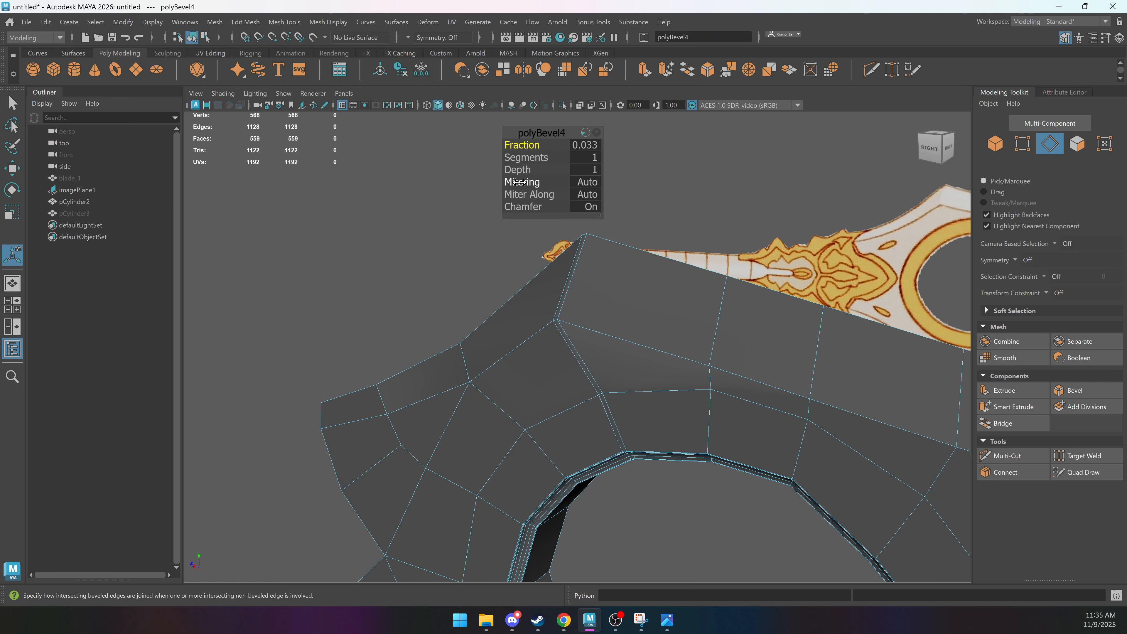
middle_drag(519, 182, 761, 302)
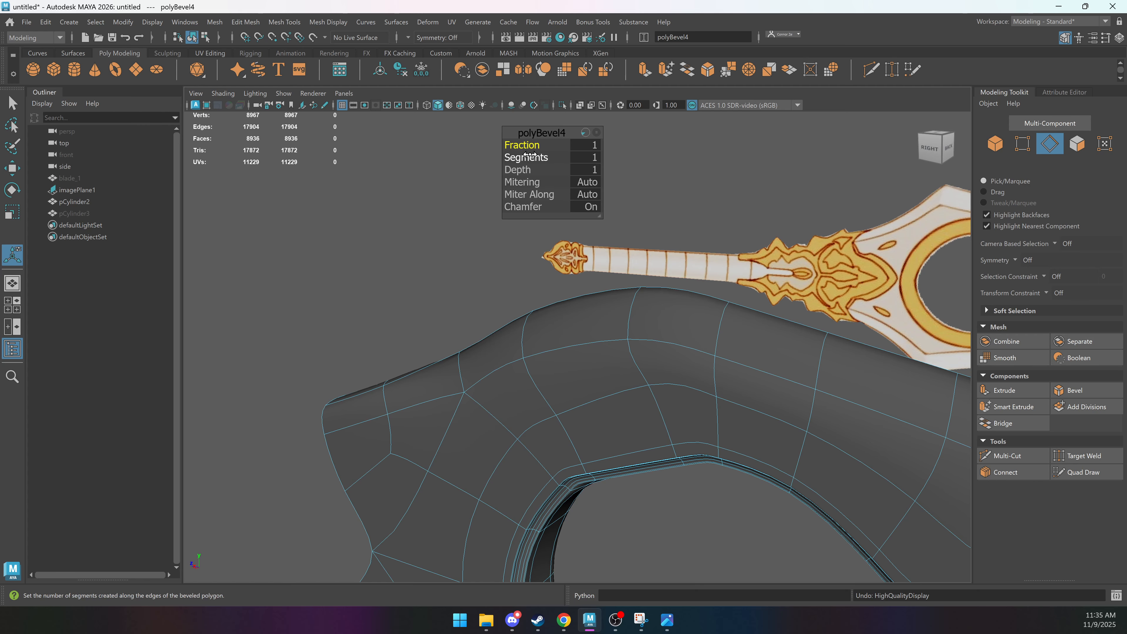
key(1)
click(534, 145)
middle_drag(614, 259, 350, 255)
click(525, 158)
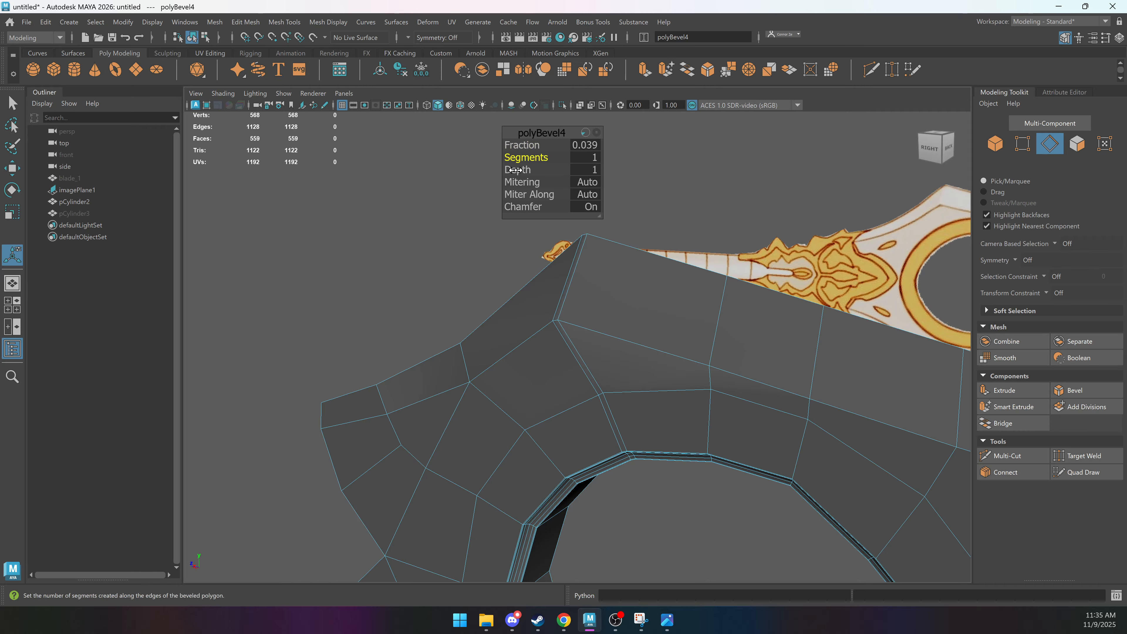
middle_drag(705, 284, 801, 318)
Preview the blade smoothed in object mode and examine the bevelled shoulder corner and the nearby cutout rim.
key(3)
key(q)
key(F8)
click(664, 191)
alt+drag(631, 235, 523, 275)
click(482, 307)
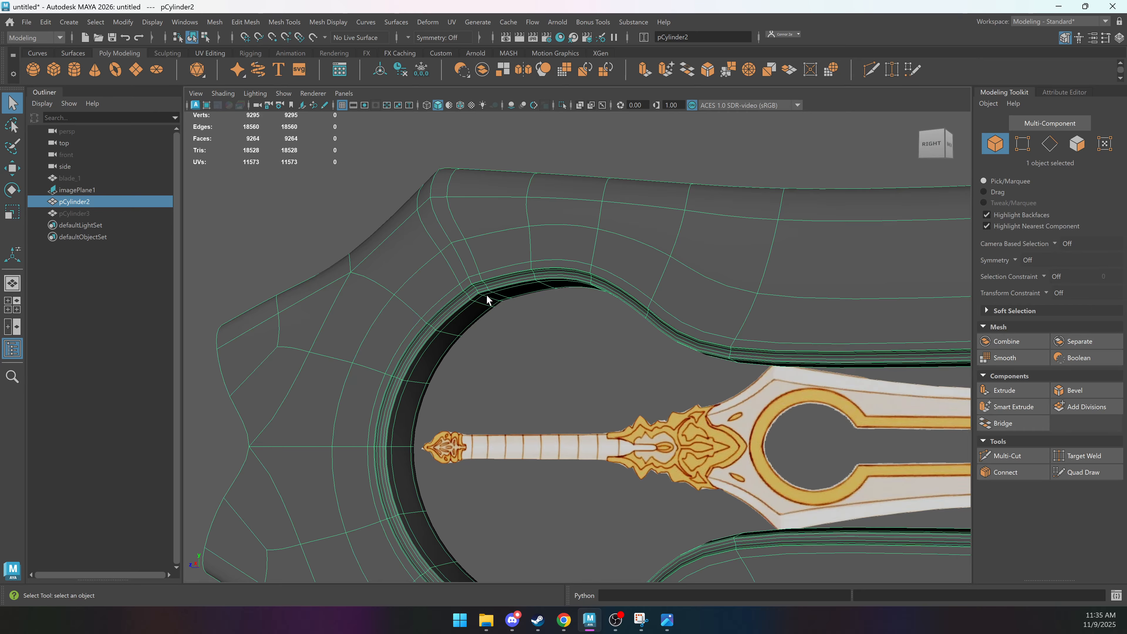
click(508, 307)
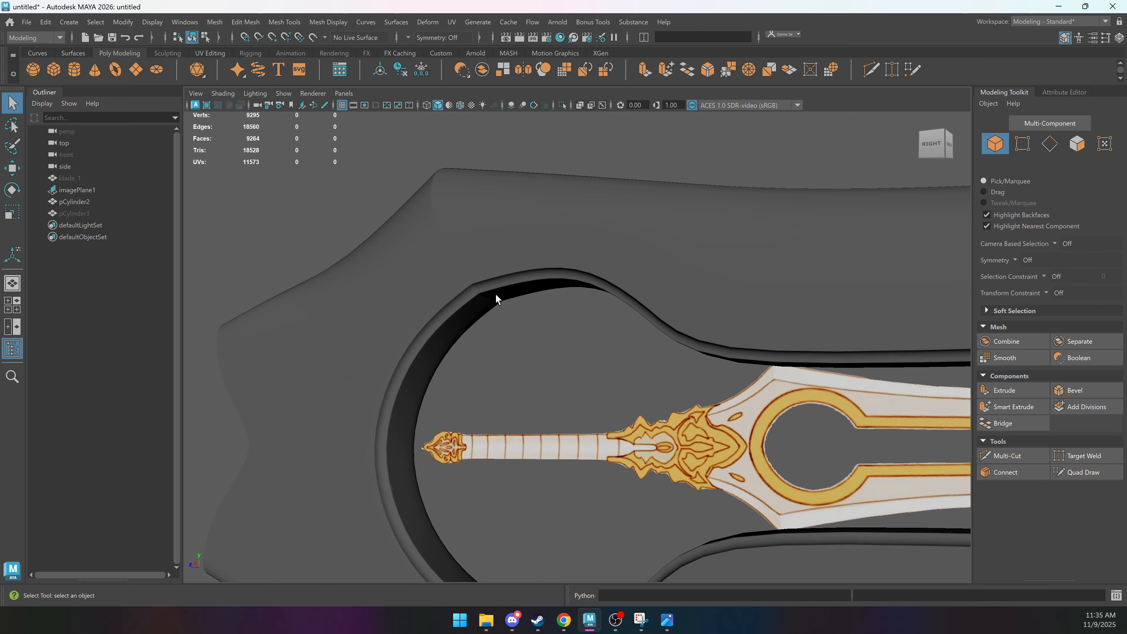
alt+drag(496, 298, 523, 217)
click(521, 212)
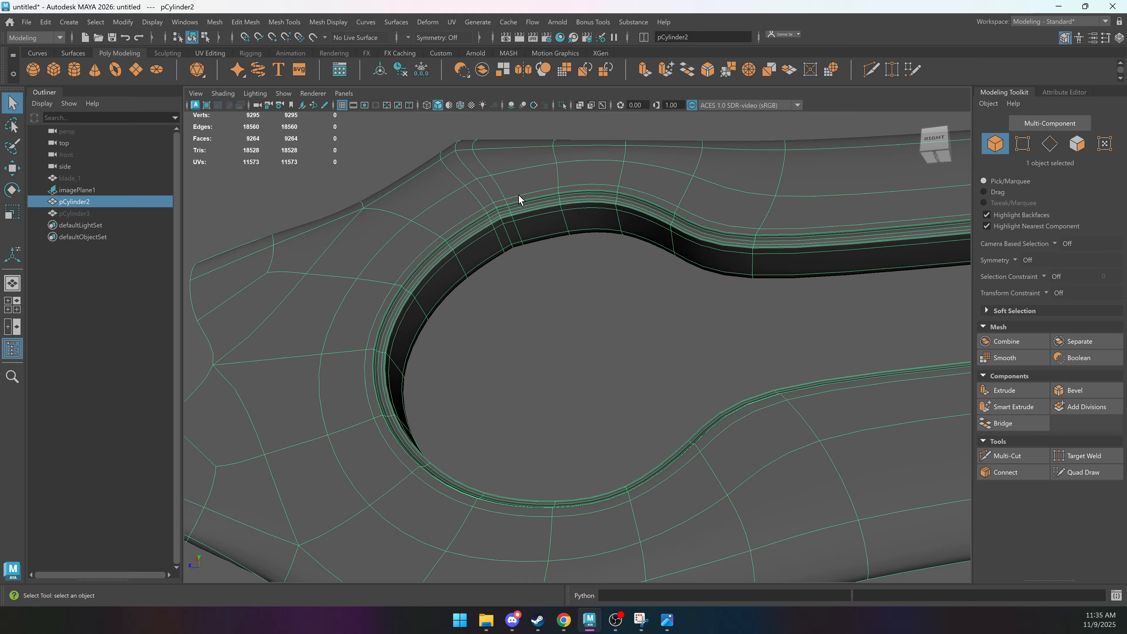
Compare the smoothed and unsmoothed blade where the shoulder bevel loops cross the cutout rim.
key(3)
key(F10)
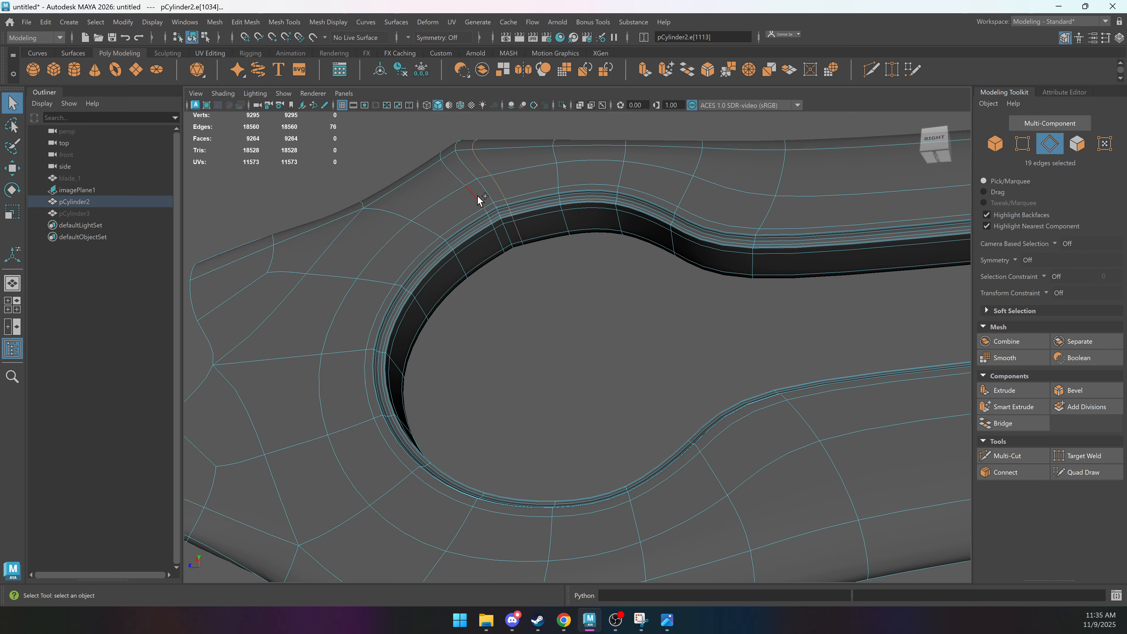
double_click(477, 196)
key(1)
alt+drag(528, 204, 476, 232)
key(3)
key(F8)
click(510, 170)
click(525, 220)
key(1)
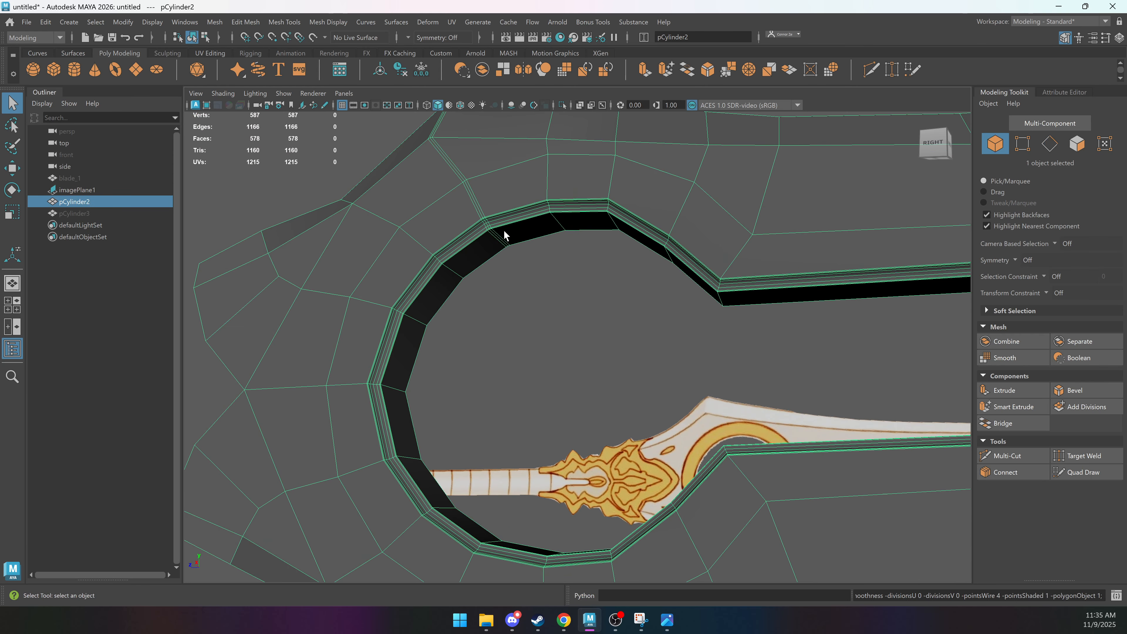
Select one side loop of the shoulder bevel across the blade face and cutout rim and apply Edit Edge Flow to it.
alt+middle_drag(494, 205, 515, 262)
alt+right_drag(516, 262, 481, 224)
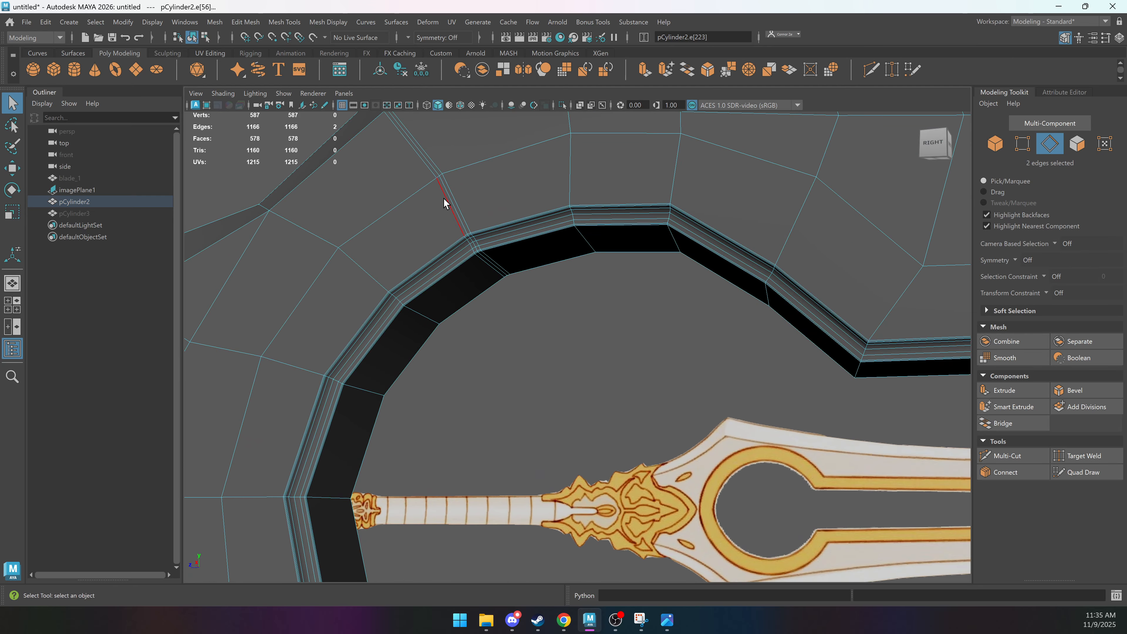
alt+drag(556, 253, 566, 230)
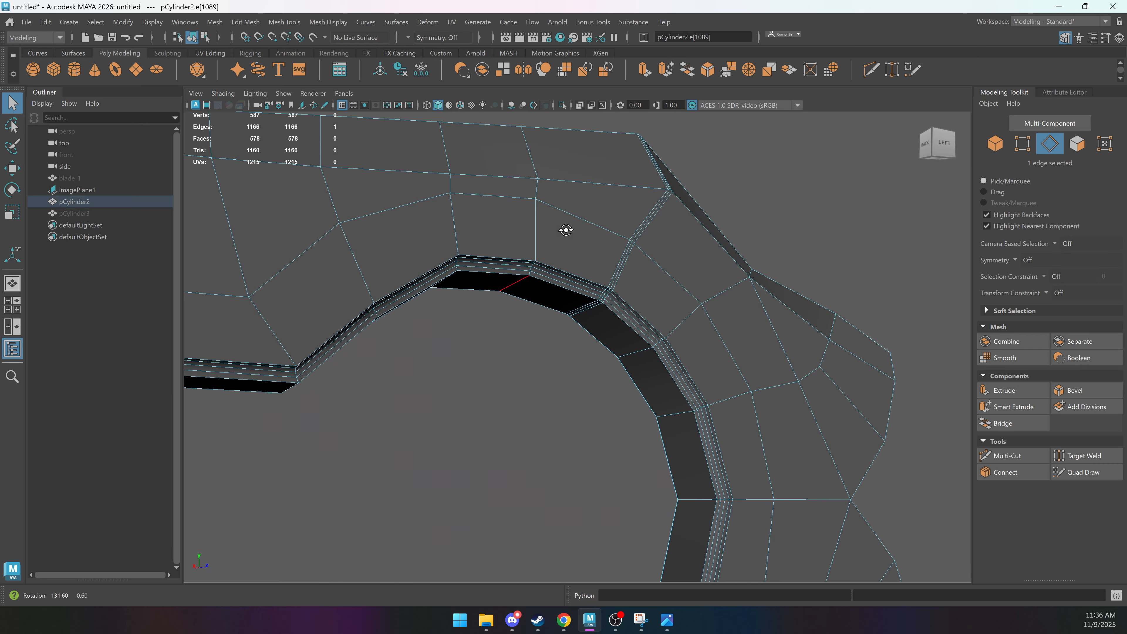
shift+click(631, 269)
shift+click(588, 313)
alt+drag(589, 324, 545, 284)
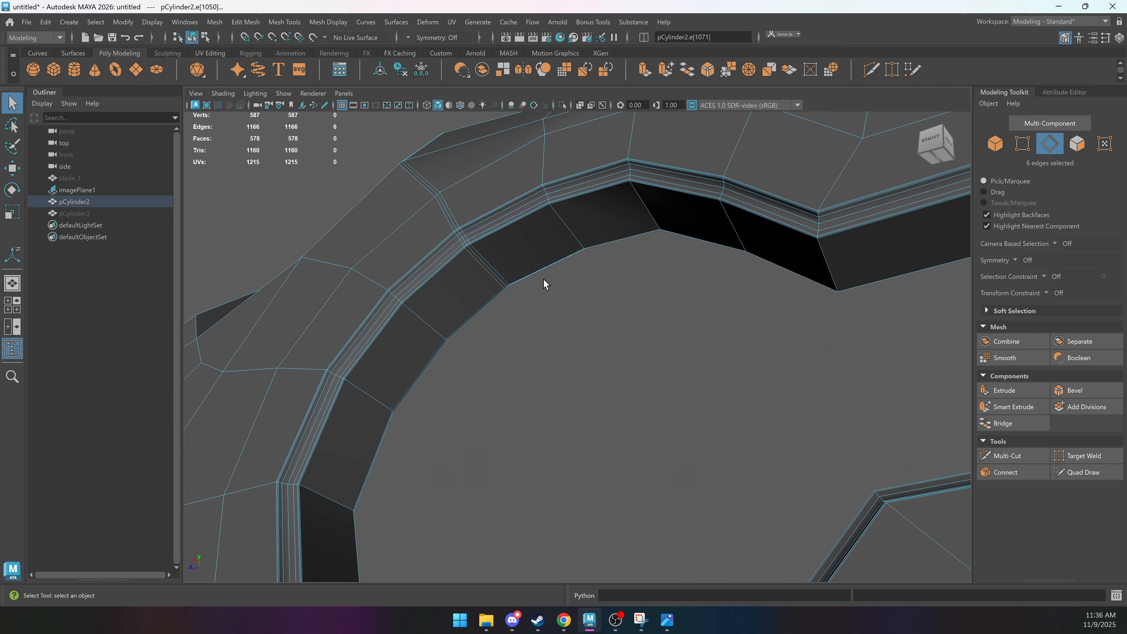
shift+double_click(434, 215)
scroll(434, 215, up, 7)
scroll(434, 215, down, 1)
key(4)
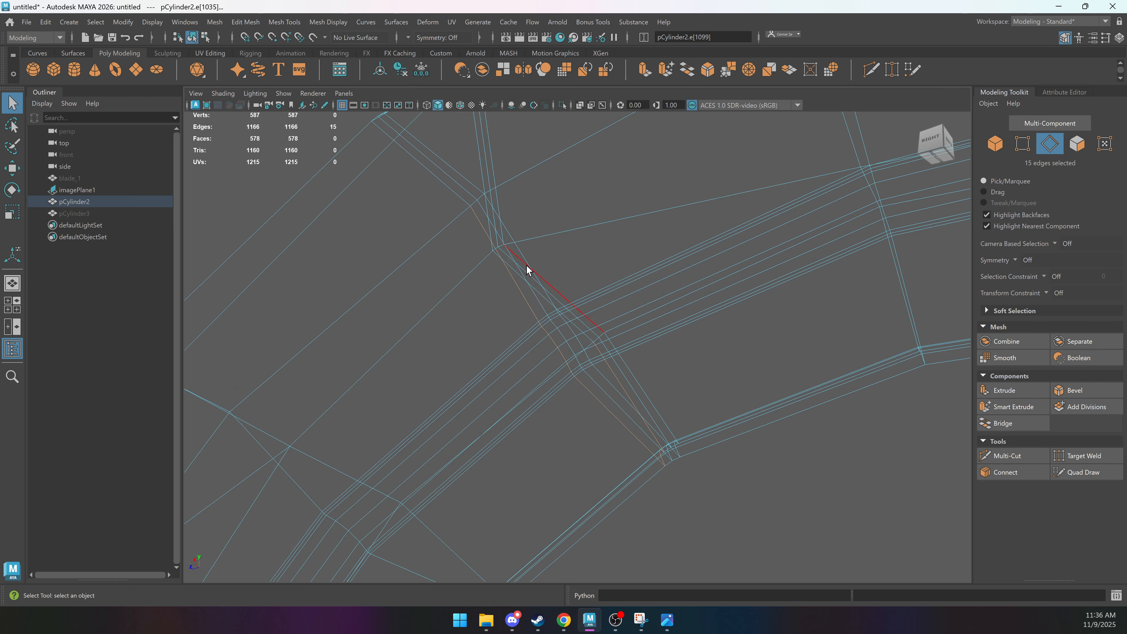
alt+drag(551, 234, 547, 270)
mouse_move(632, 291)
alt+mouse_down()
mouse_move(503, 294)
mouse_move(598, 347)
mouse_move(541, 344)
mouse_move(511, 364)
mouse_move(683, 322)
mouse_move(644, 287)
alt+mouse_up()
key(5)
scroll(727, 271, down, 3)
scroll(626, 286, down, 3)
alt+middle_drag(619, 286, 598, 342)
alt+drag(598, 342, 627, 242)
alt+right_drag(627, 241, 735, 247)
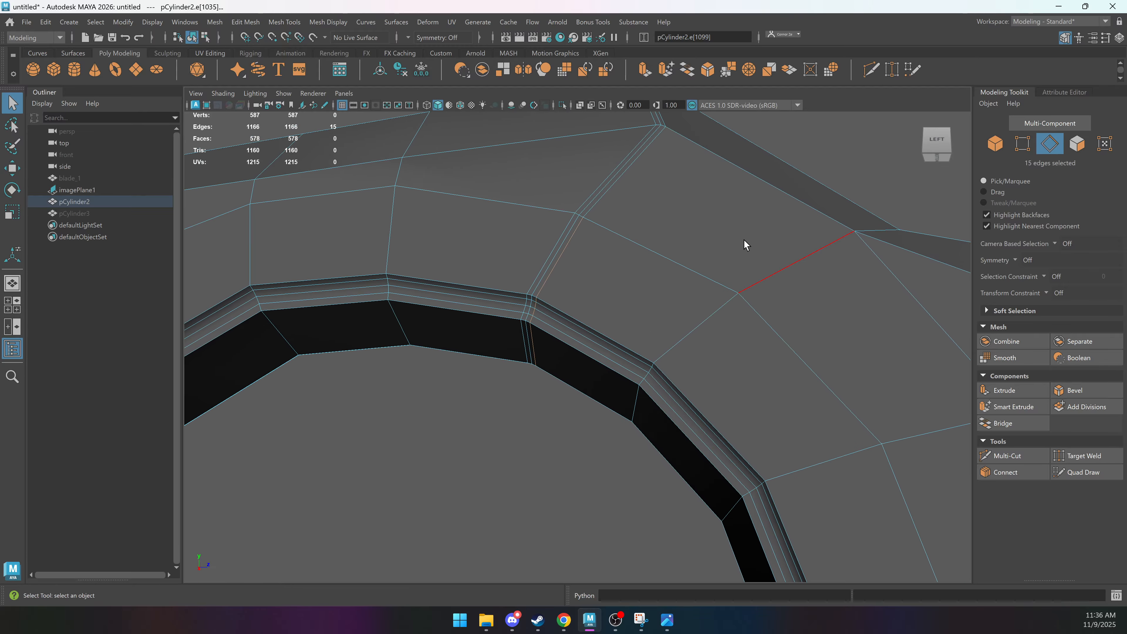
alt+middle_drag(680, 274, 661, 249)
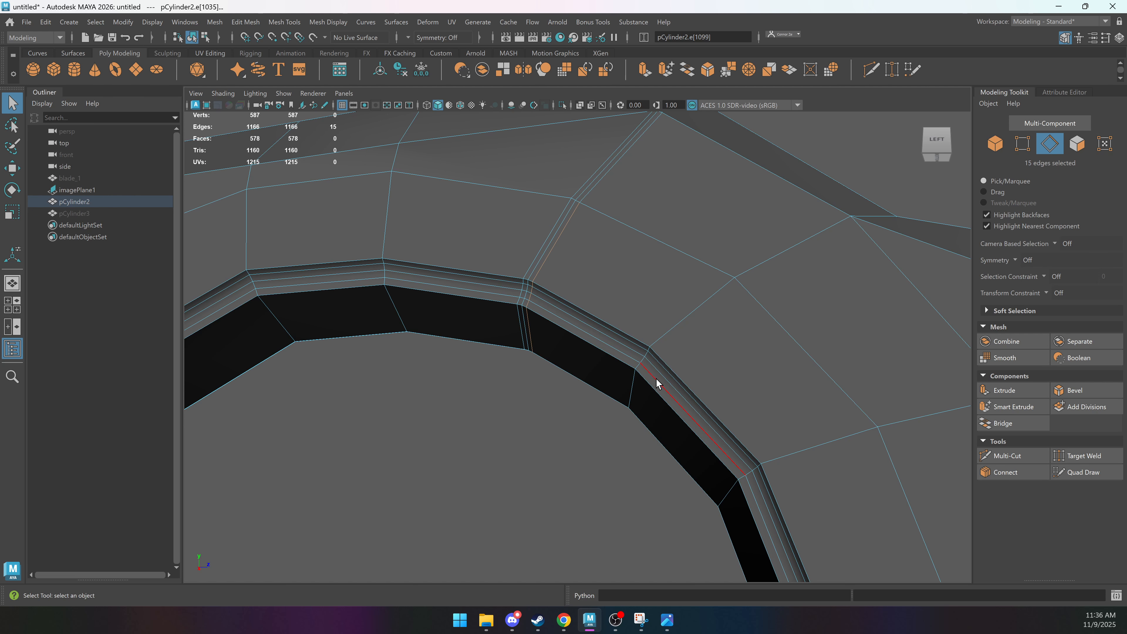
shift+right_click(661, 173)
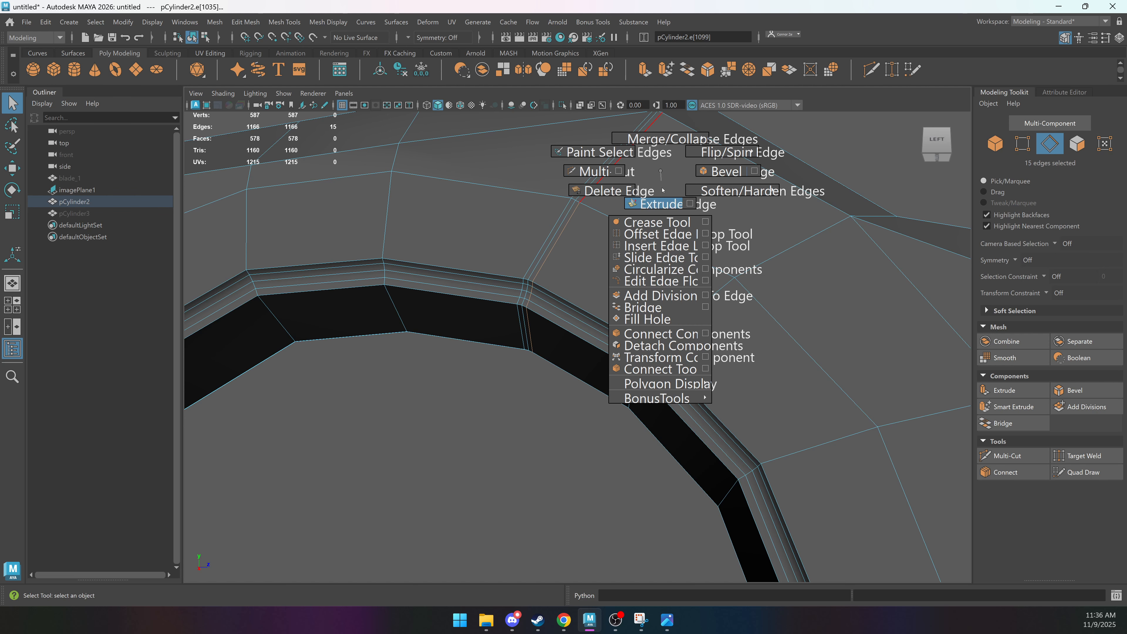
click(664, 283)
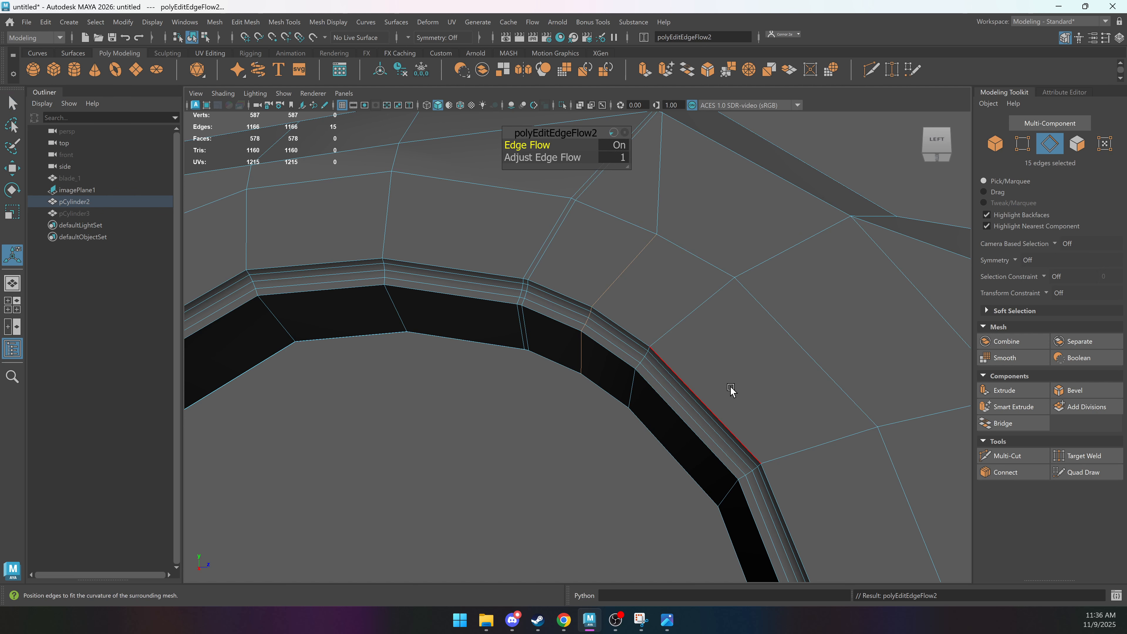
alt+drag(578, 364, 576, 353)
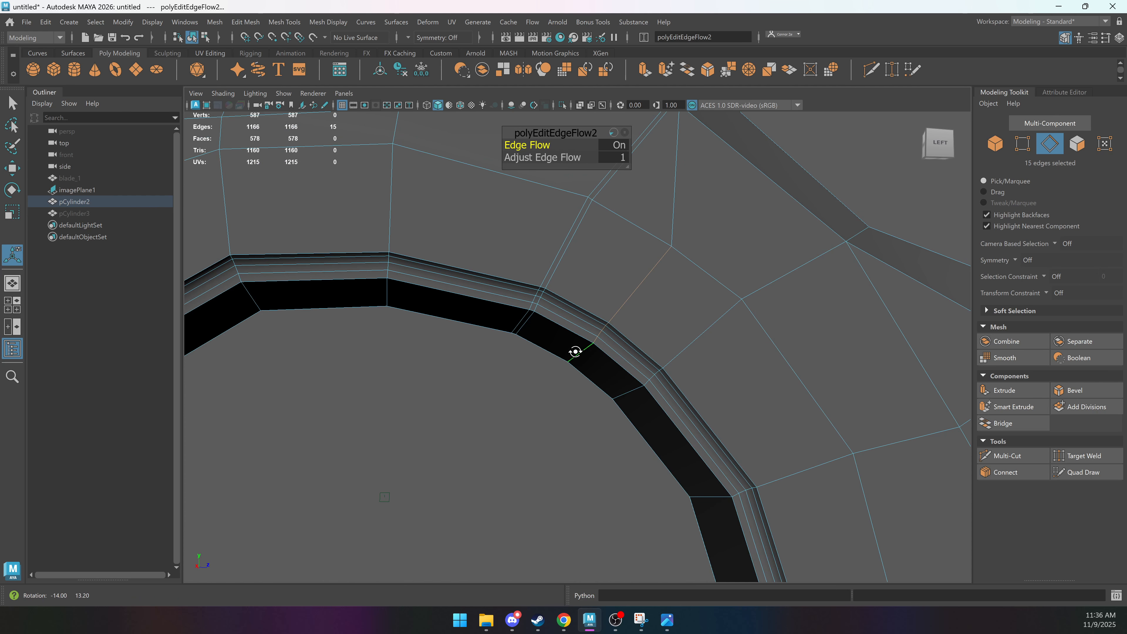
key(q)
Select the next bevel edges crossing the cutout rim, repeat Edit Edge Flow on them and return to object mode.
click(527, 285)
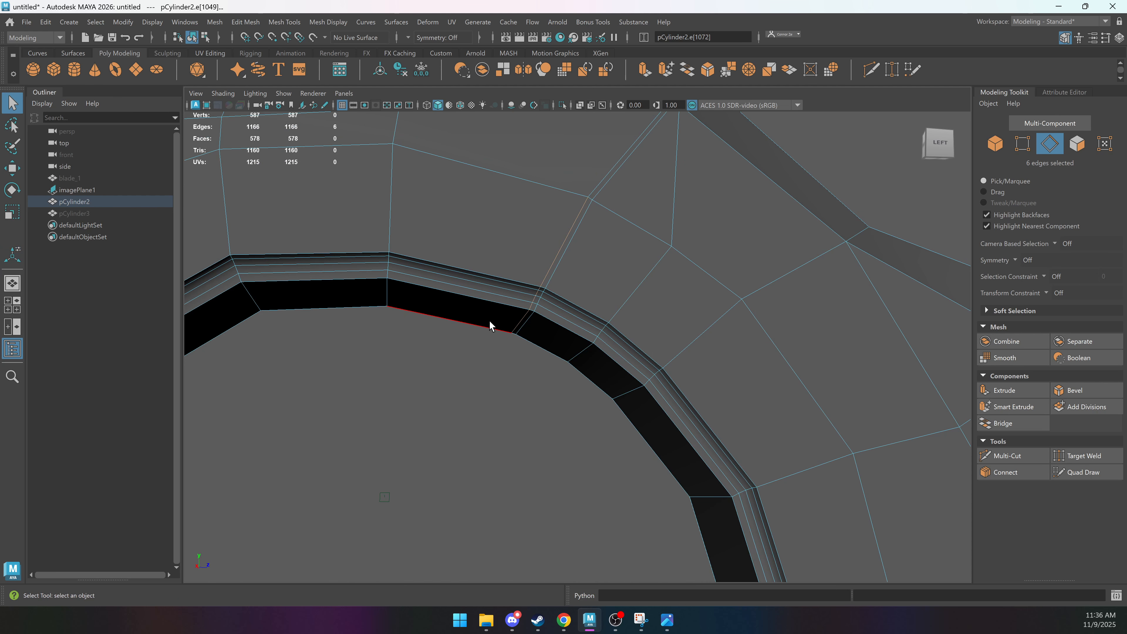
alt+drag(488, 321, 579, 309)
double_click(558, 225)
mouse_move(649, 291)
alt+mouse_down()
mouse_move(680, 300)
mouse_move(697, 345)
mouse_move(634, 300)
alt+mouse_up()
key(g)
right_drag(634, 300, 677, 265)
key(q)
Examine the shoulder and cutout rim from several angles, with and without smoothing, to check the adjusted edge flow.
scroll(676, 264, down, 5)
key(3)
click(452, 237)
alt+drag(453, 237, 637, 334)
click(571, 280)
alt+drag(555, 227, 586, 280)
key(1)
key(3)
click(612, 217)
click(574, 274)
key(1)
key(3)
click(428, 211)
click(528, 247)
Examine the blade's outer ridge from the front, with and without smoothing.
alt+drag(528, 246, 681, 282)
click(683, 282)
alt+drag(598, 302, 577, 338)
click(592, 320)
key(1)
key(3)
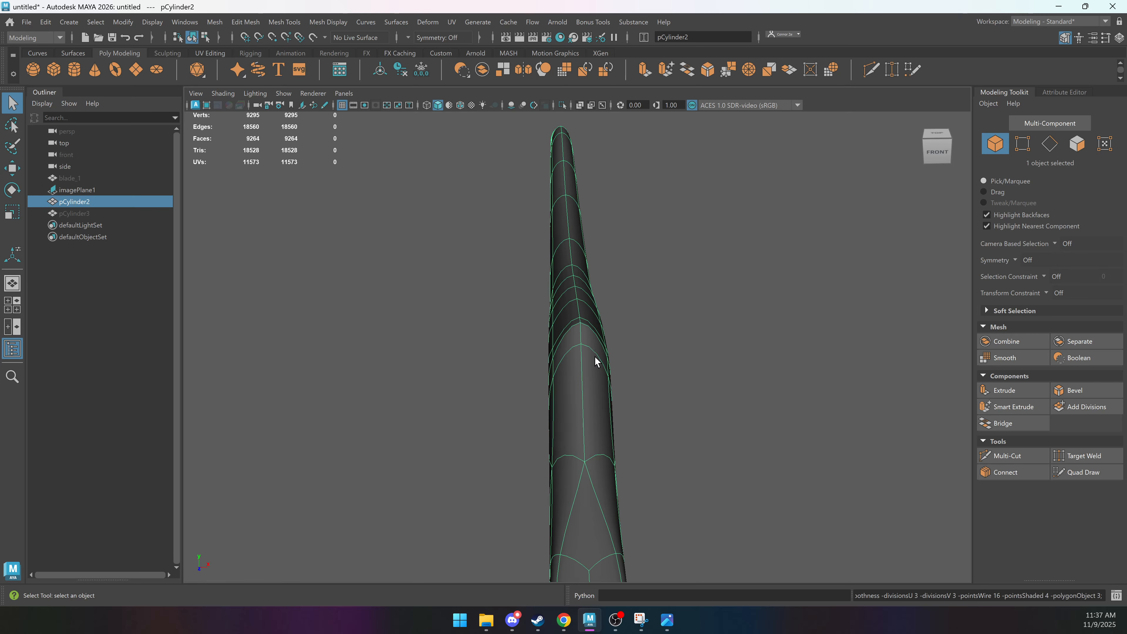
Select the edge loop along the blade's outer ridge and trace it around the blade to the tip.
key(1)
right_drag(585, 382, 578, 355)
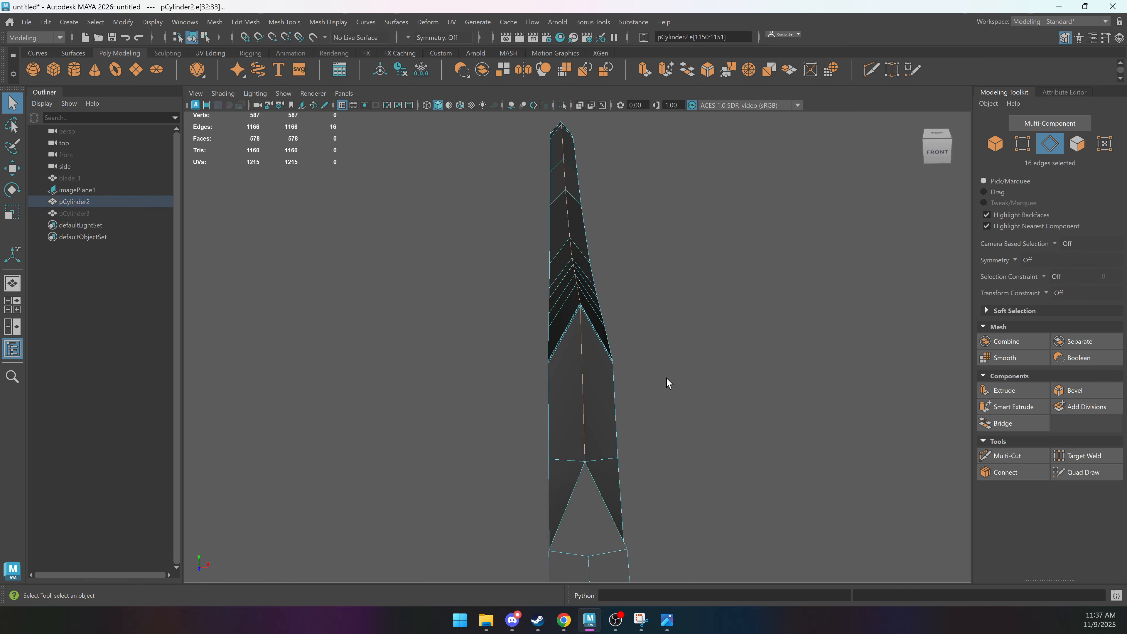
alt+drag(708, 376, 592, 374)
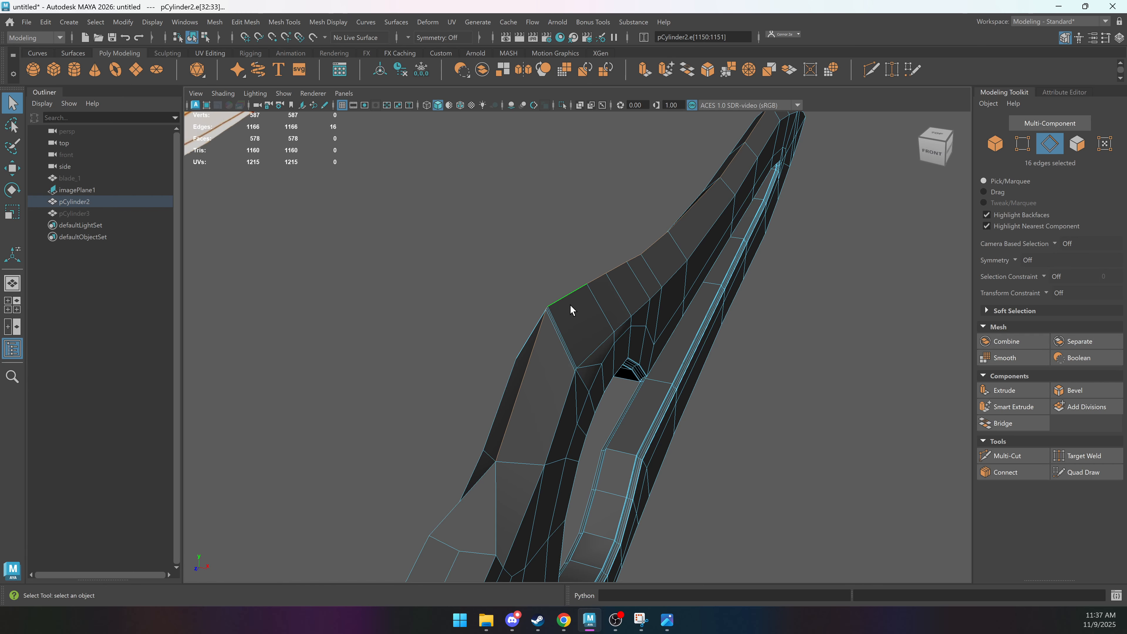
alt+drag(569, 305, 469, 293)
alt+middle_drag(666, 378, 491, 282)
alt+right_drag(491, 282, 458, 284)
mouse_move(506, 296)
alt+mouse_down()
mouse_move(465, 265)
mouse_move(519, 277)
alt+mouse_up()
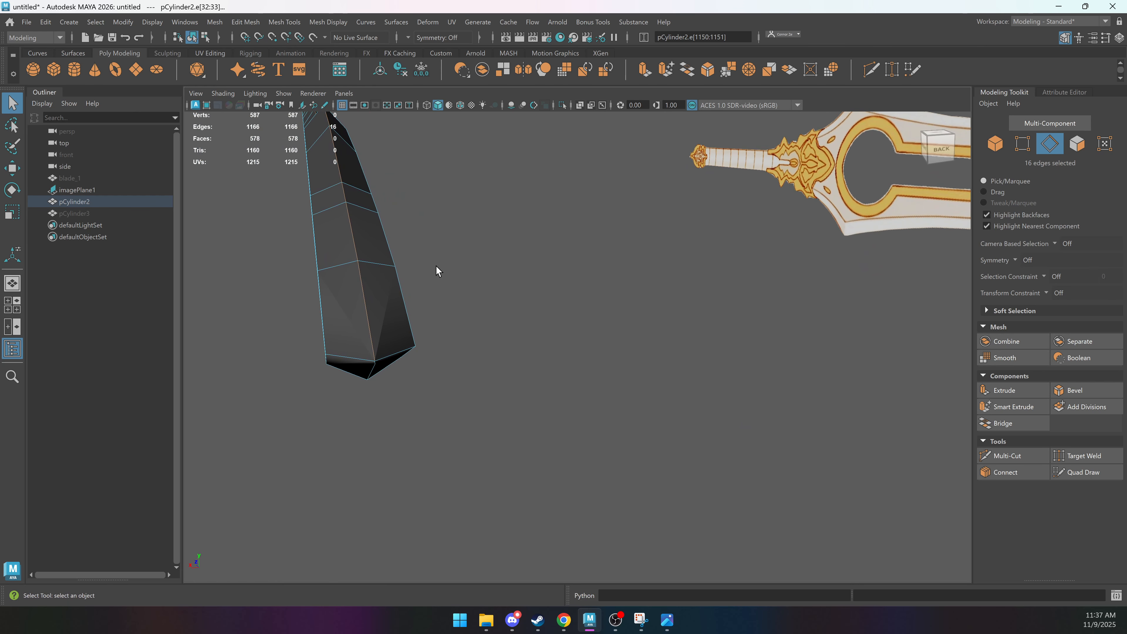
alt+drag(436, 265, 442, 232)
alt+right_drag(442, 236, 526, 325)
alt+middle_drag(455, 274, 483, 312)
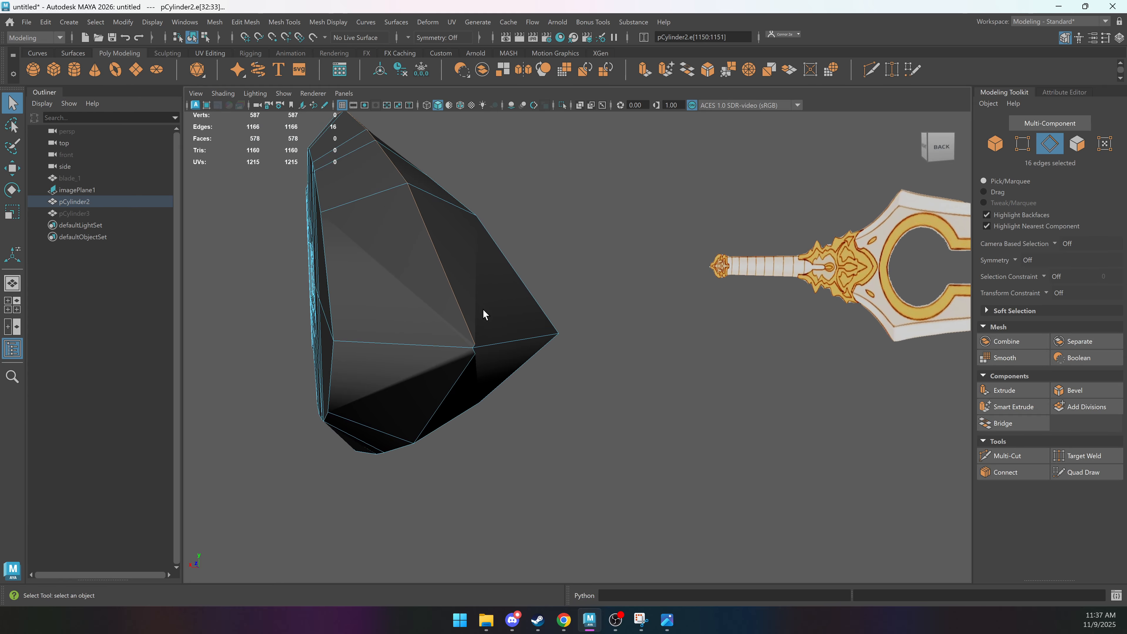
Merge the three overlapping vertices on the outer ridge at the blade's tip.
right_drag(484, 340, 463, 341)
drag(478, 340, 460, 360)
key(f)
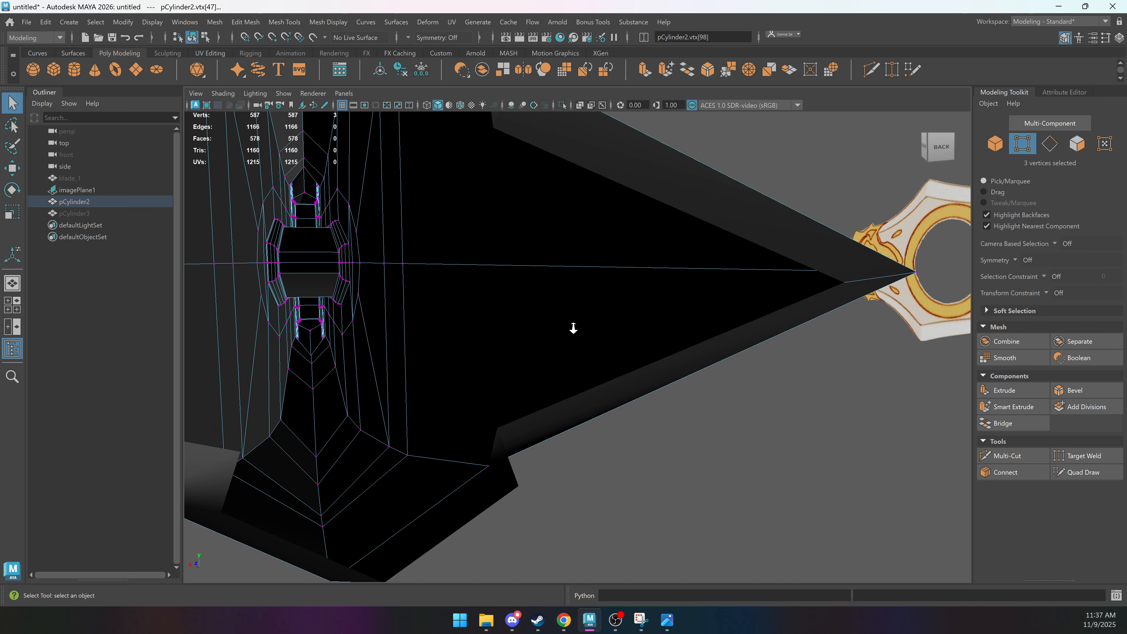
mouse_move(573, 328)
alt+mouse_down()
mouse_move(562, 339)
mouse_move(652, 360)
mouse_move(740, 354)
mouse_move(667, 367)
mouse_move(629, 322)
mouse_move(558, 320)
mouse_move(505, 289)
alt+mouse_up()
key(4)
key(5)
shift+right_drag(511, 260, 498, 168)
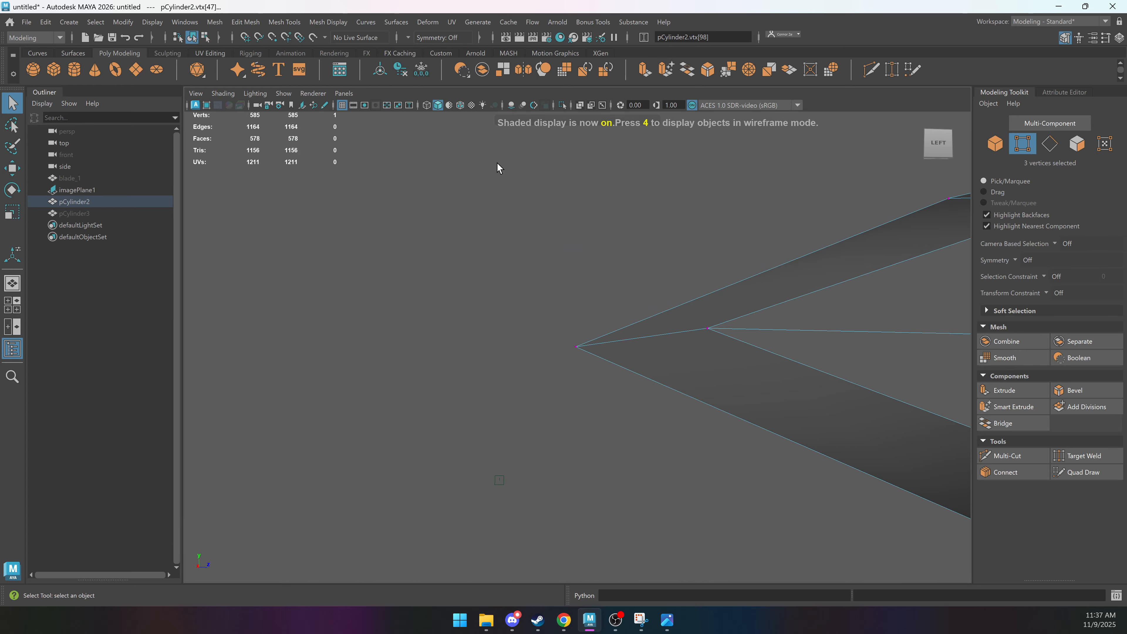
Bevel the full edge loop along the blade's outer ridge with a fraction of 0.044 and 2 segments.
alt+drag(574, 288, 628, 299)
key(F10)
double_click(577, 261)
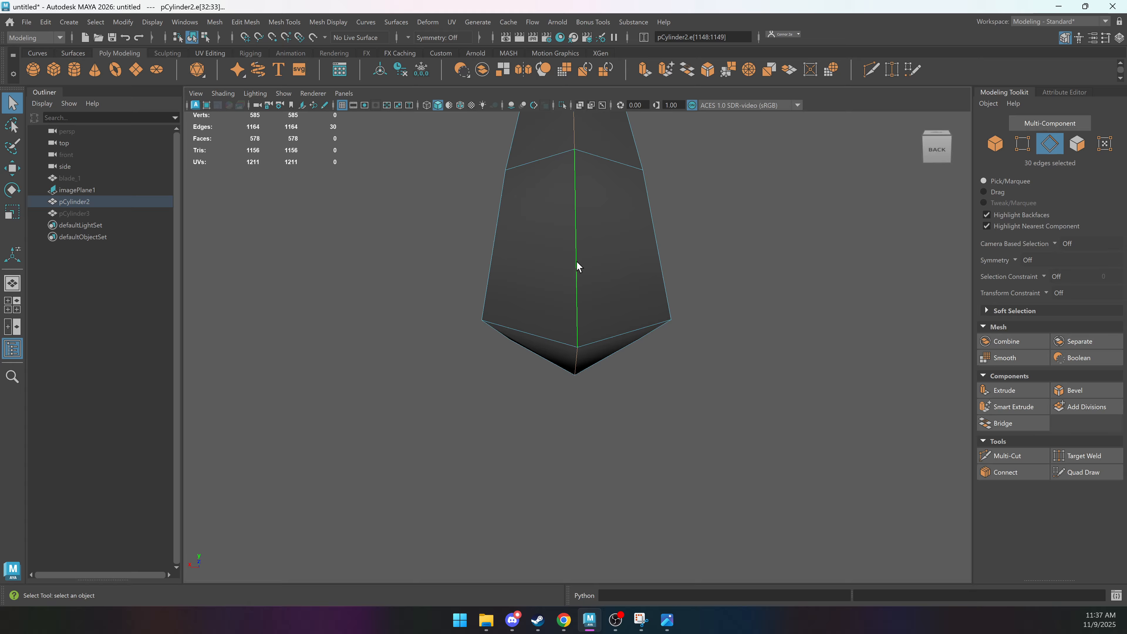
alt+drag(576, 261, 576, 258)
alt+drag(587, 373, 523, 327)
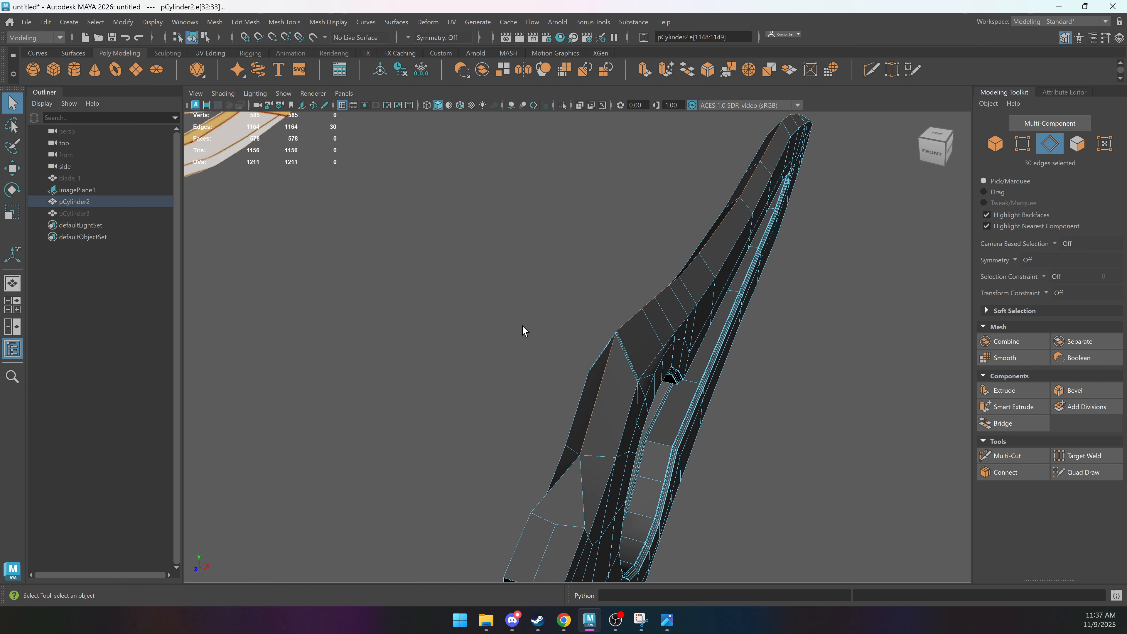
alt+right_drag(502, 318, 597, 294)
key(ctrl+b)
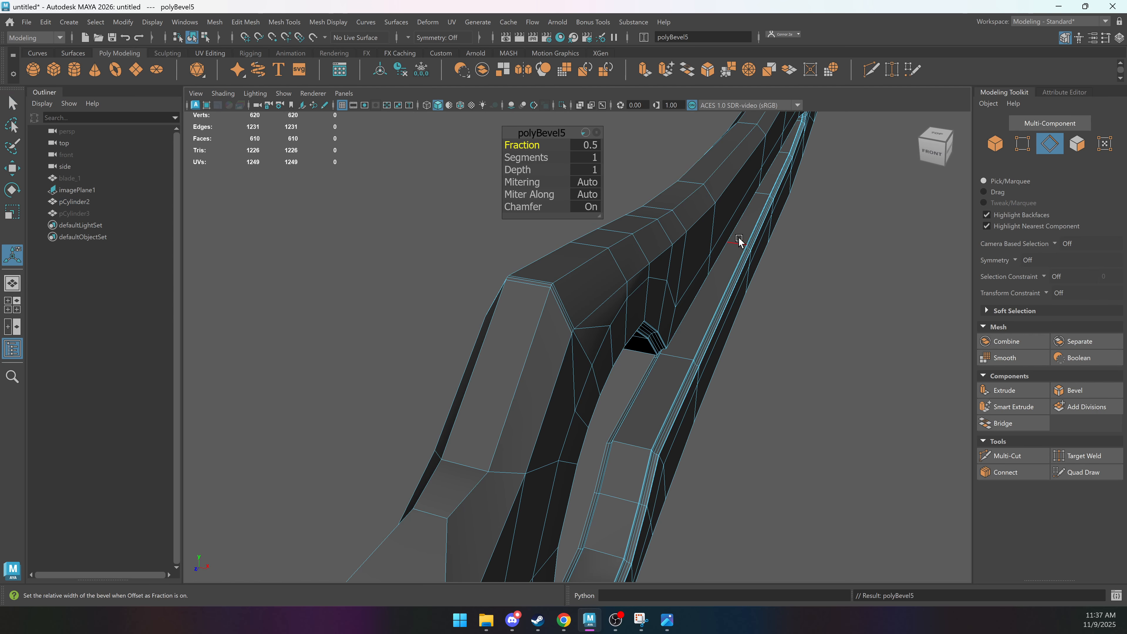
middle_drag(739, 240, 604, 259)
click(533, 157)
middle_drag(525, 285, 809, 311)
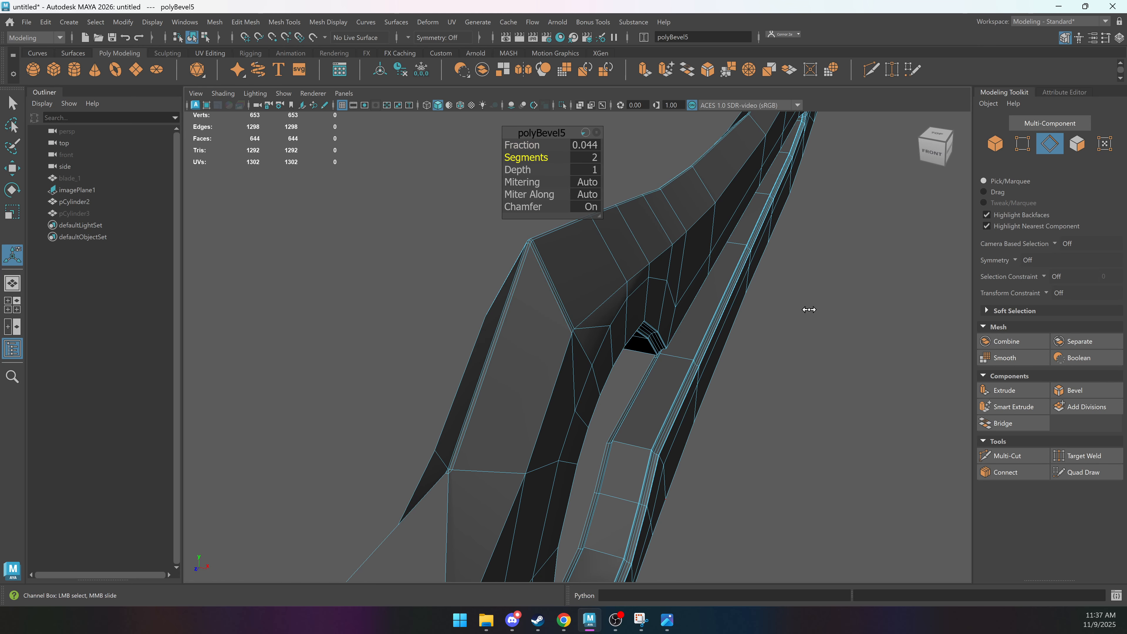
Preview the blade smoothed in object mode and examine the bevelled outer ridge and shoulder corner from several angles.
key(3)
click(452, 254)
right_drag(565, 279, 599, 253)
alt+drag(599, 253, 549, 324)
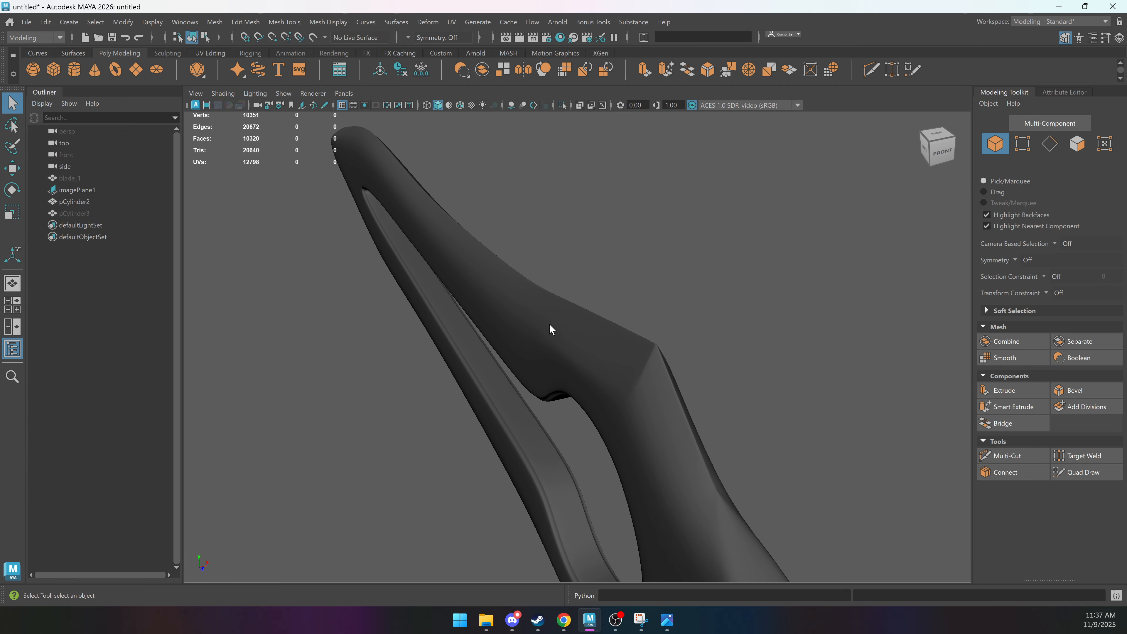
click(550, 324)
key(1)
key(3)
click(662, 288)
alt+drag(661, 289, 685, 300)
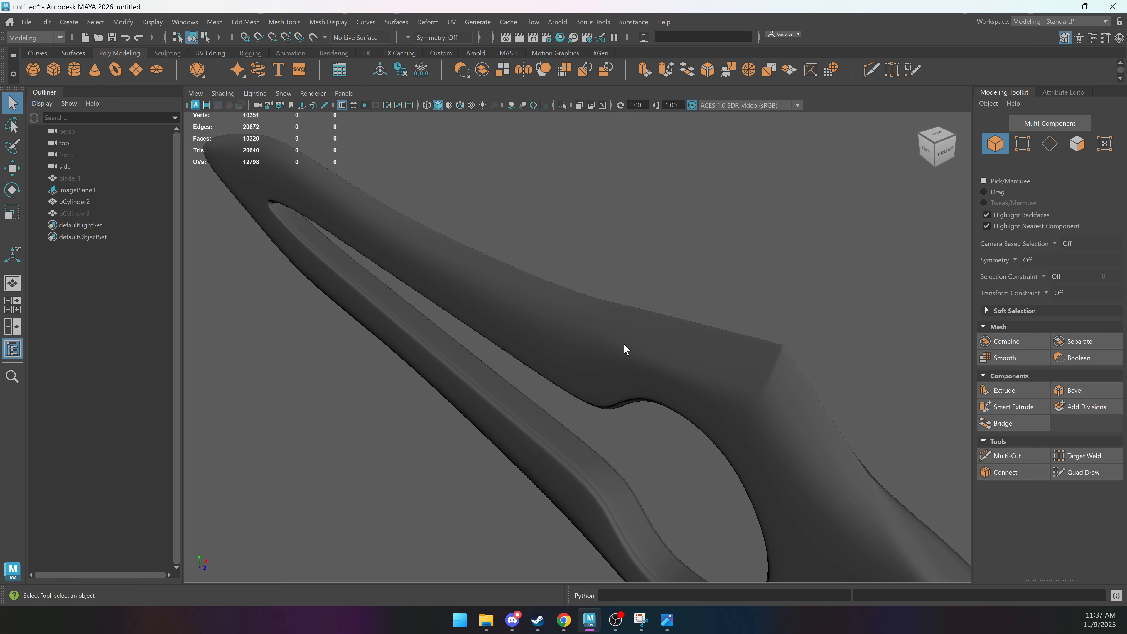
click(617, 345)
click(560, 233)
alt+drag(561, 234, 466, 253)
click(596, 358)
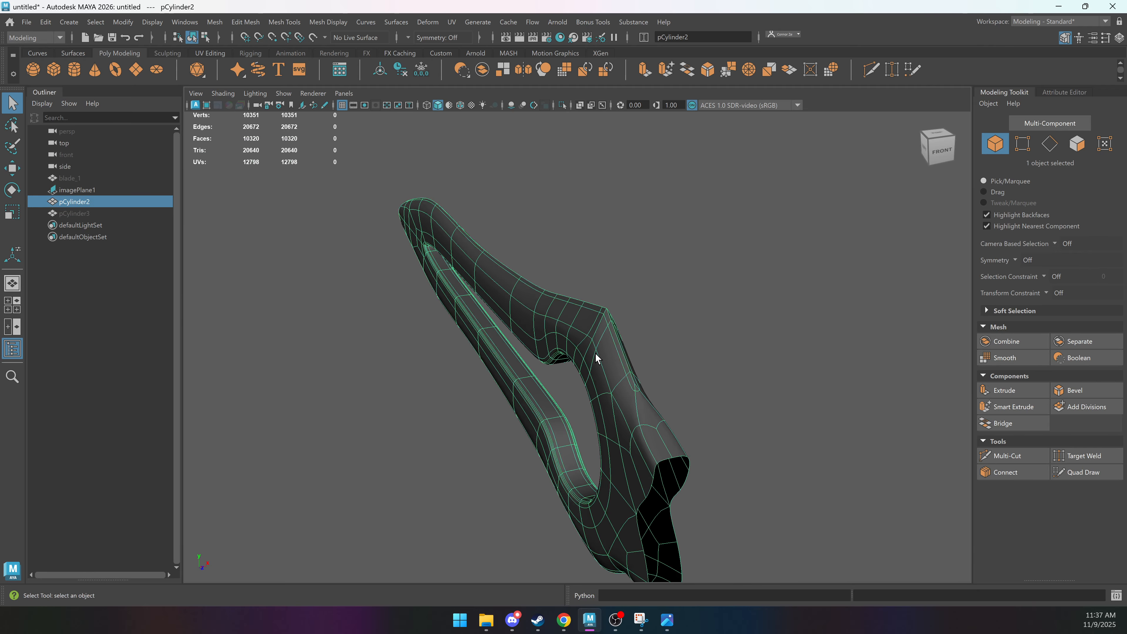
Try deleting the small diagonal edges at the lower end of the outer ridge bevel on the unsmoothed blade.
key(1)
alt+middle_drag(597, 358, 548, 344)
alt+right_drag(549, 345, 692, 380)
alt+drag(692, 380, 415, 441)
alt+middle_drag(415, 441, 519, 296)
scroll(502, 313, up, 3)
alt+right_drag(518, 296, 525, 258)
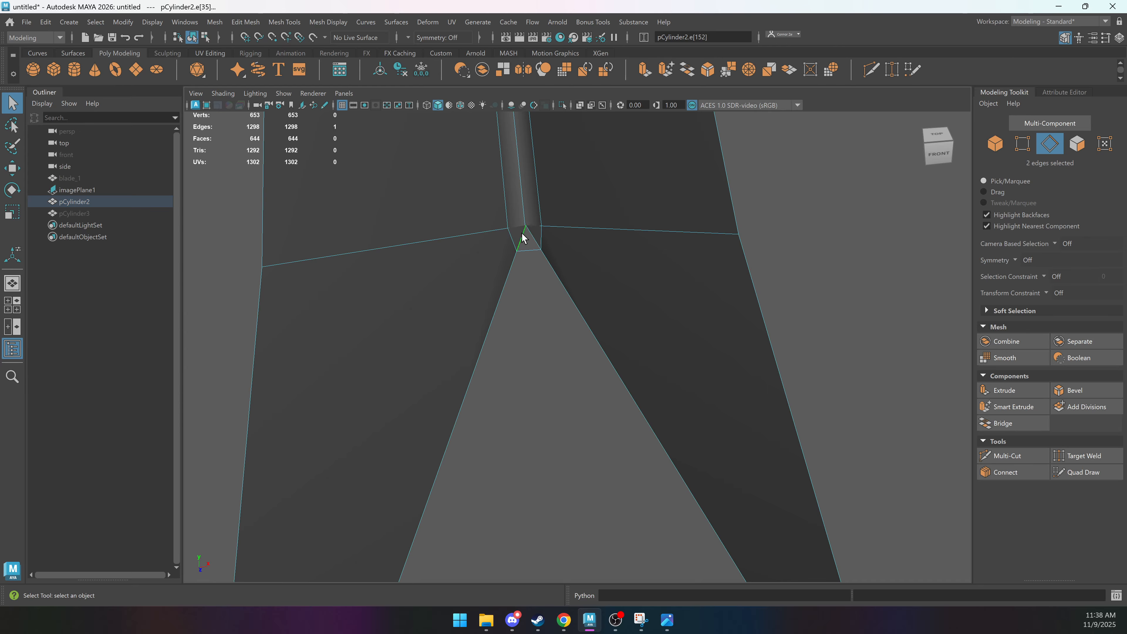
key(Delete)
key(ctrl+z)
Set the perspective camera's near clip plane to 0.01 so close-up geometry is not cut off.
alt+right_drag(617, 307, 510, 311)
alt+right_drag(571, 334, 626, 287)
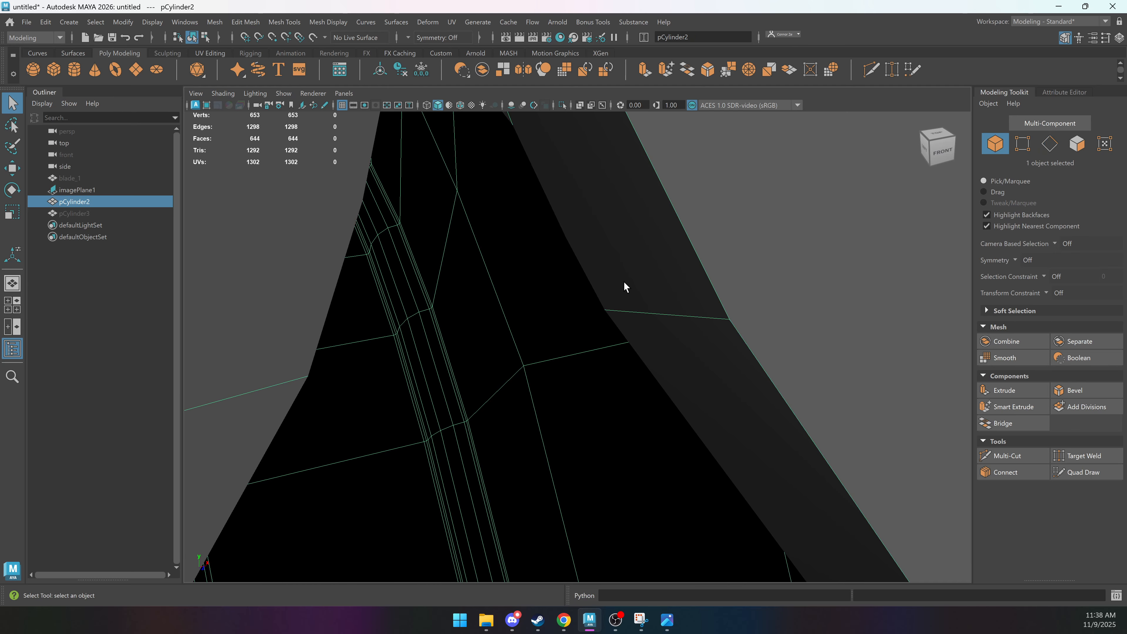
click(74, 282)
click(74, 132)
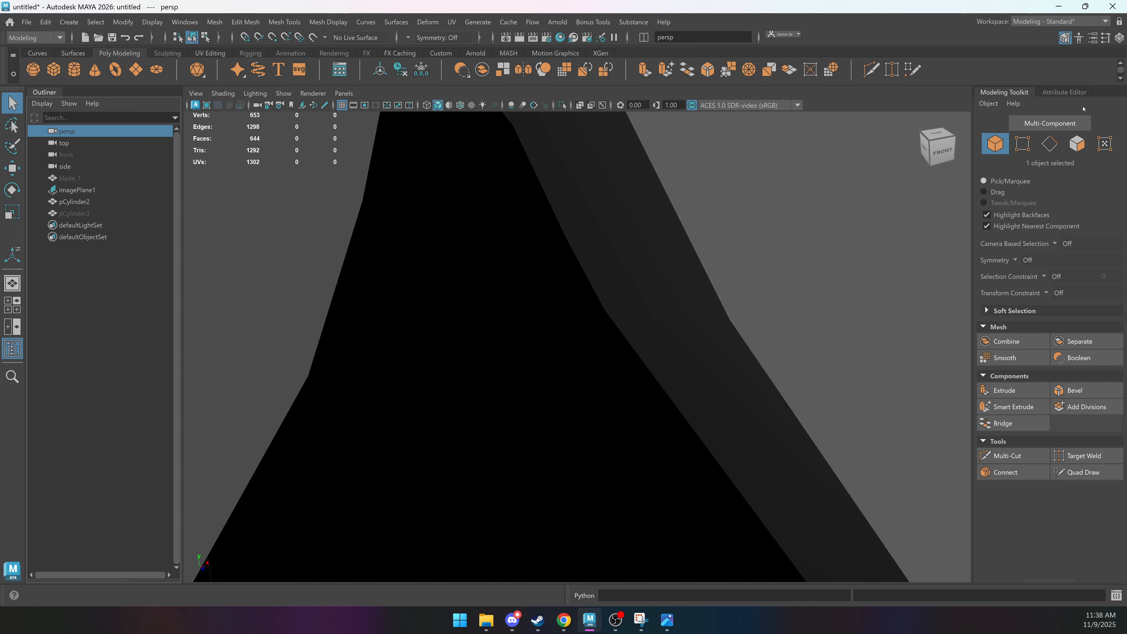
click(1073, 93)
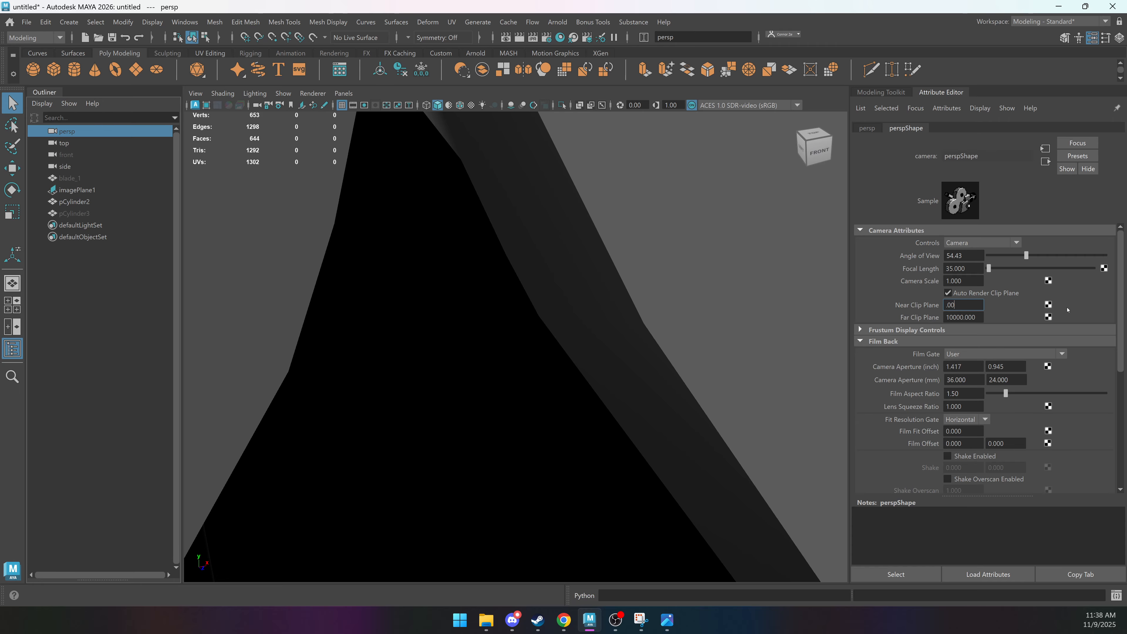
key(Return)
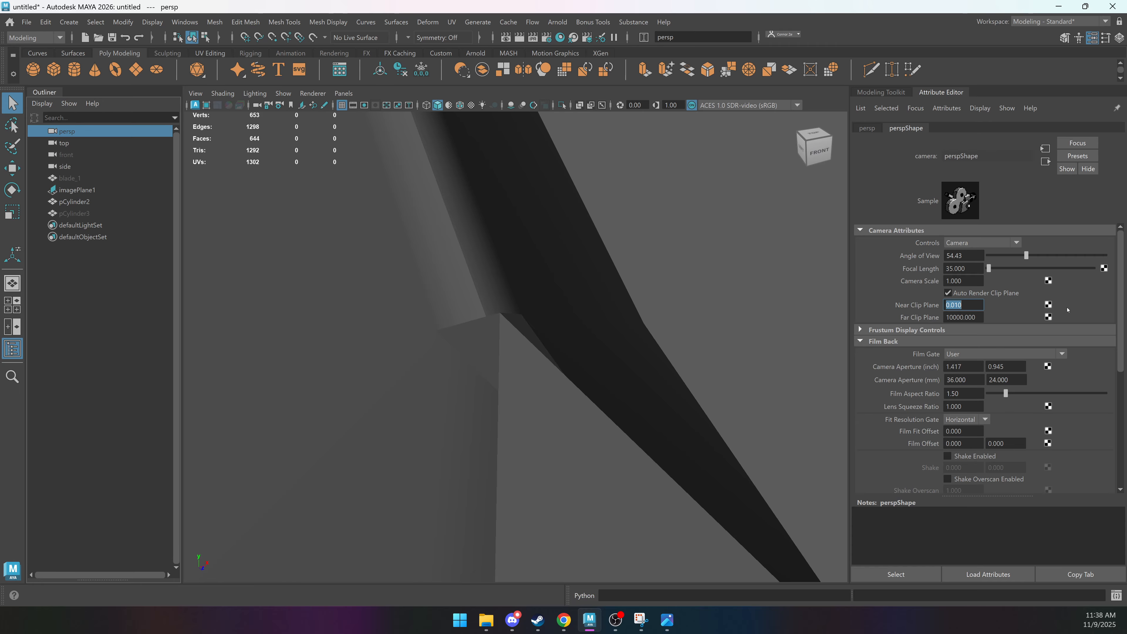
Delete the three edges of the small triangle where the outer ridge bevel ends near the blade's base.
click(518, 368)
alt+drag(519, 368, 558, 377)
alt+right_drag(559, 377, 510, 351)
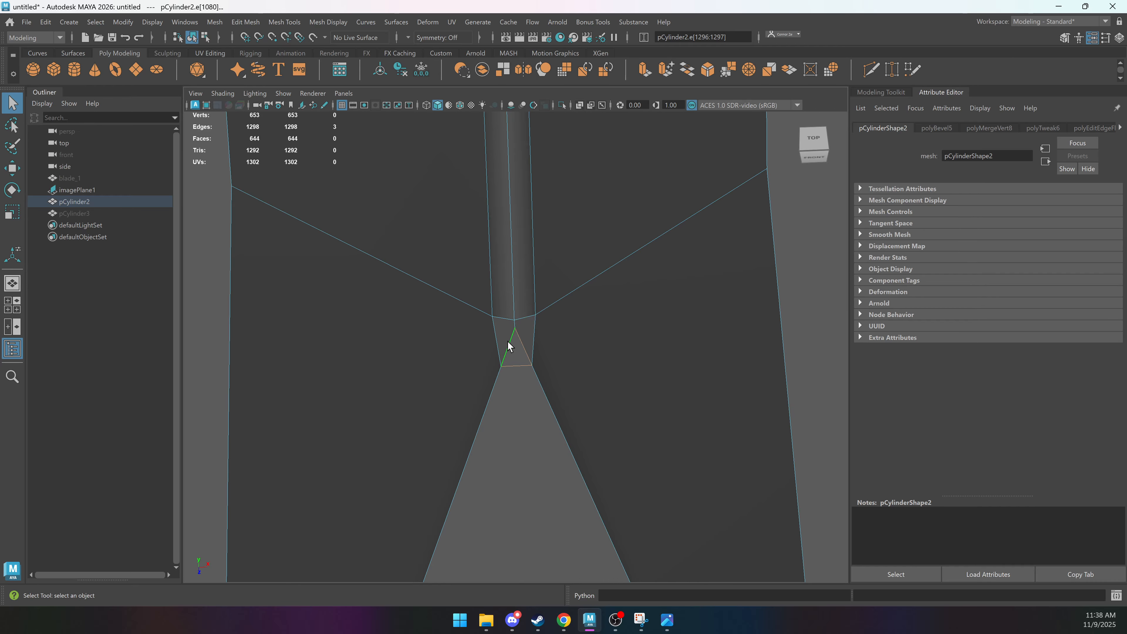
shift+right_drag(592, 217, 549, 229)
alt+drag(635, 370, 615, 329)
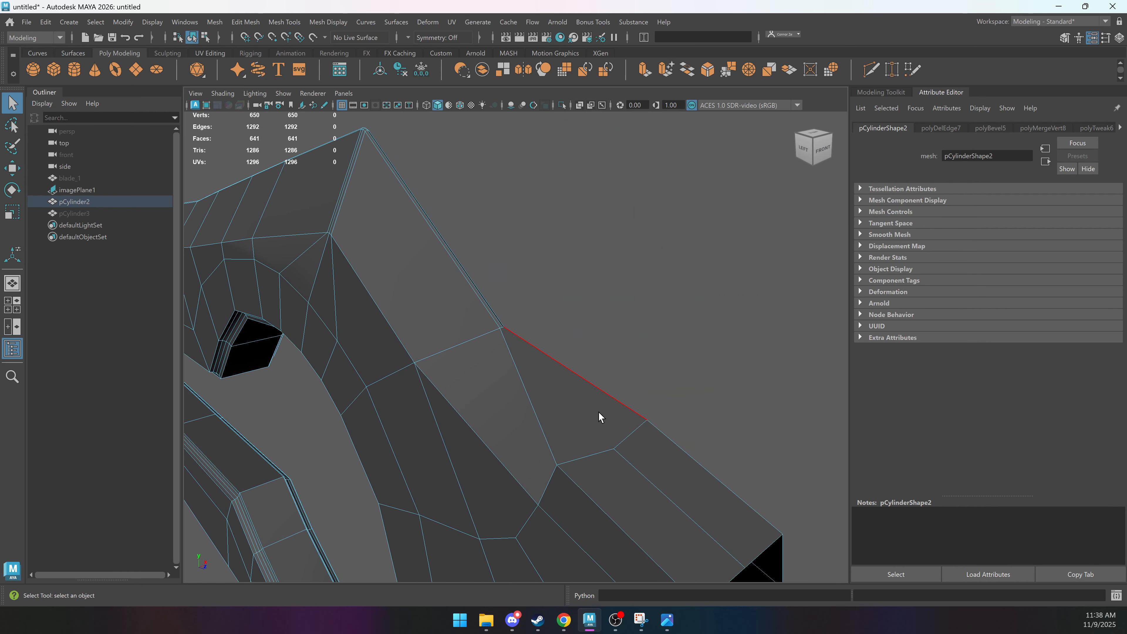
Cut an edge from the middle vertex at the ridge bevel's end to the middle vertex of the edge row below with Multi-Cut.
alt+drag(586, 428, 533, 314)
click(512, 267)
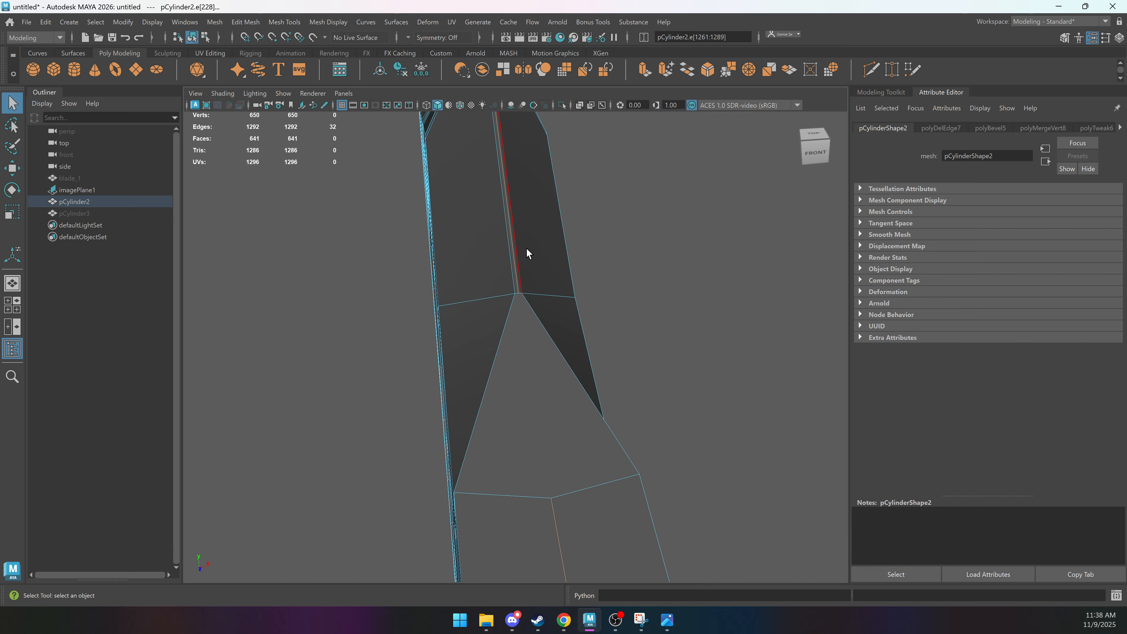
mouse_move(512, 337)
right_down()
mouse_move(546, 338)
mouse_move(523, 317)
right_up()
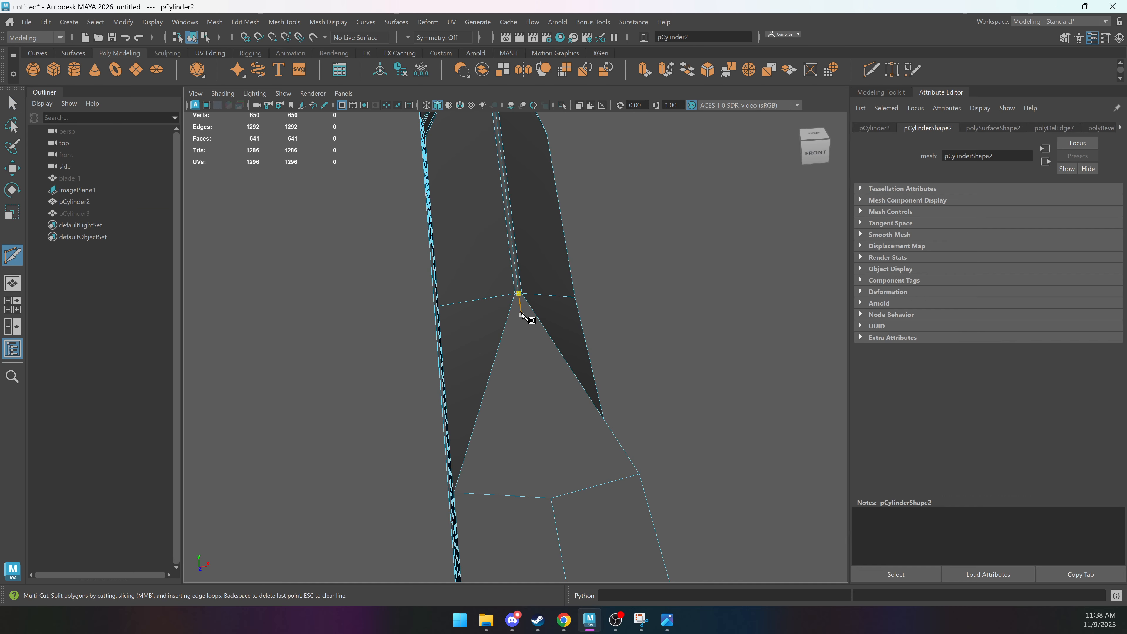
click(551, 498)
scroll(523, 322, up, 6)
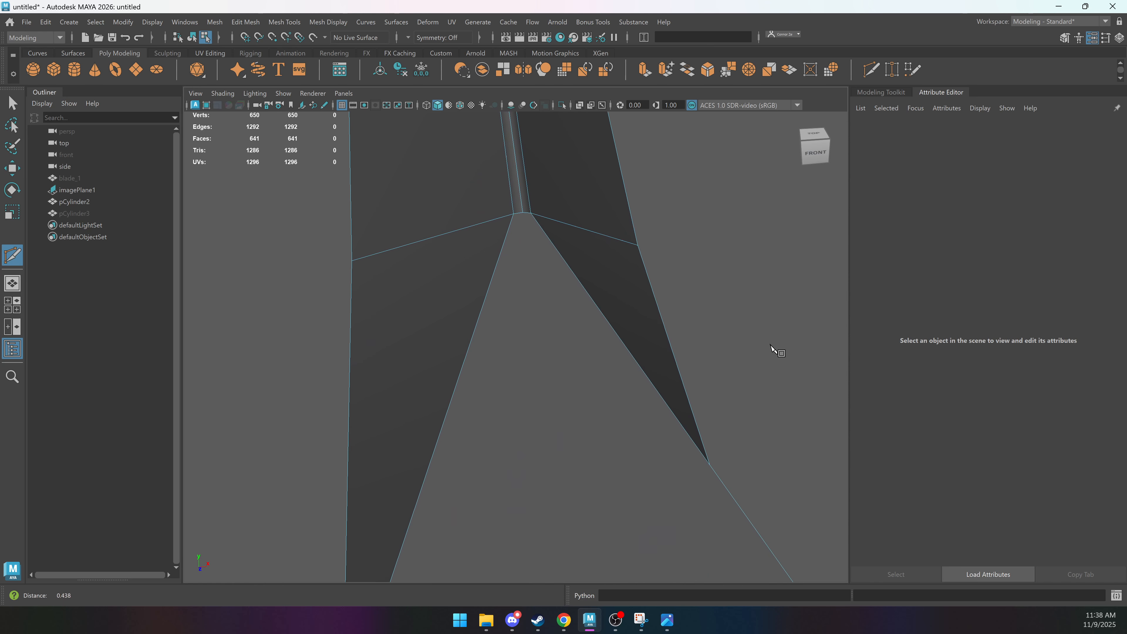
click(525, 208)
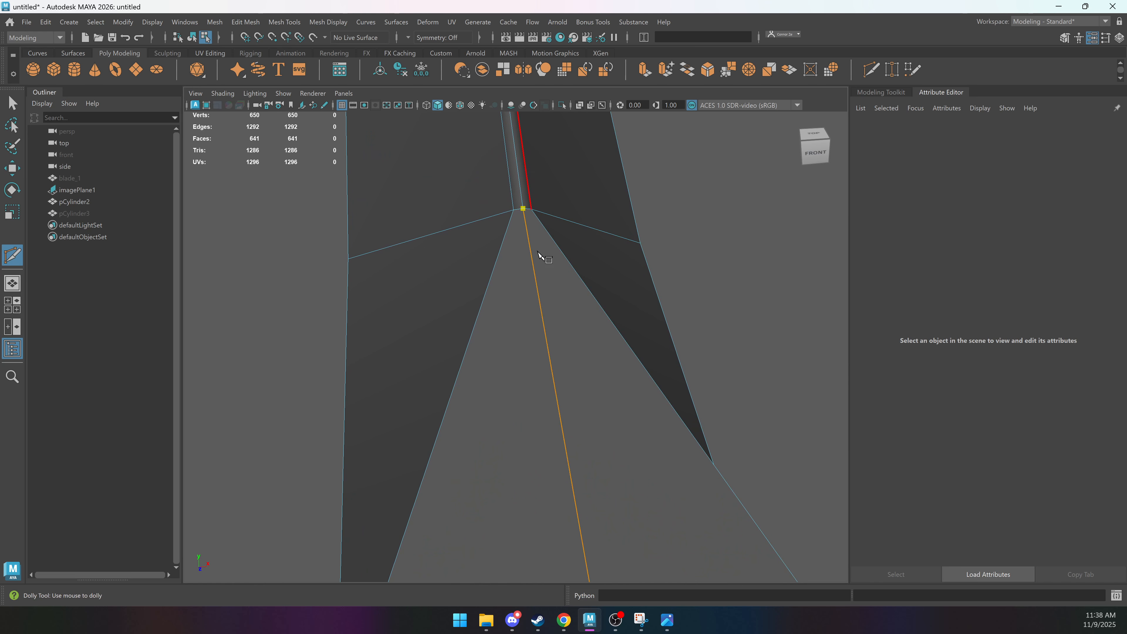
right_click(550, 262)
scroll(621, 284, down, 6)
key(q)
alt+drag(605, 323, 628, 320)
click(628, 319)
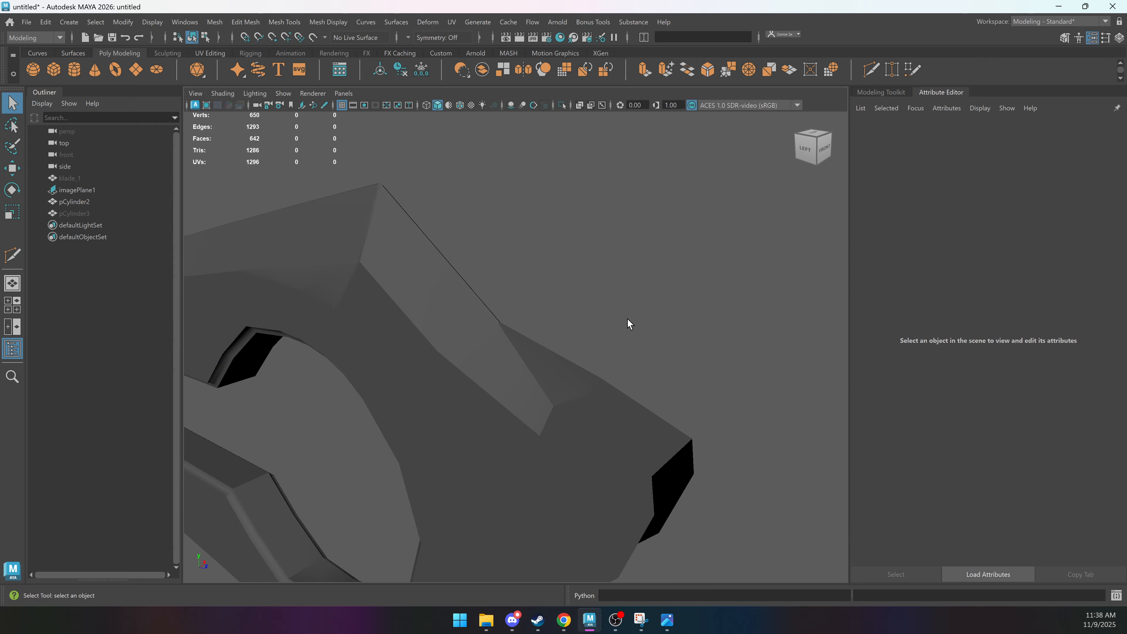
Compare the smoothed and unsmoothed blade, examining the repaired ridge end, the cutout and the tip.
click(564, 391)
key(3)
click(653, 329)
alt+drag(546, 355, 554, 385)
click(526, 362)
click(584, 327)
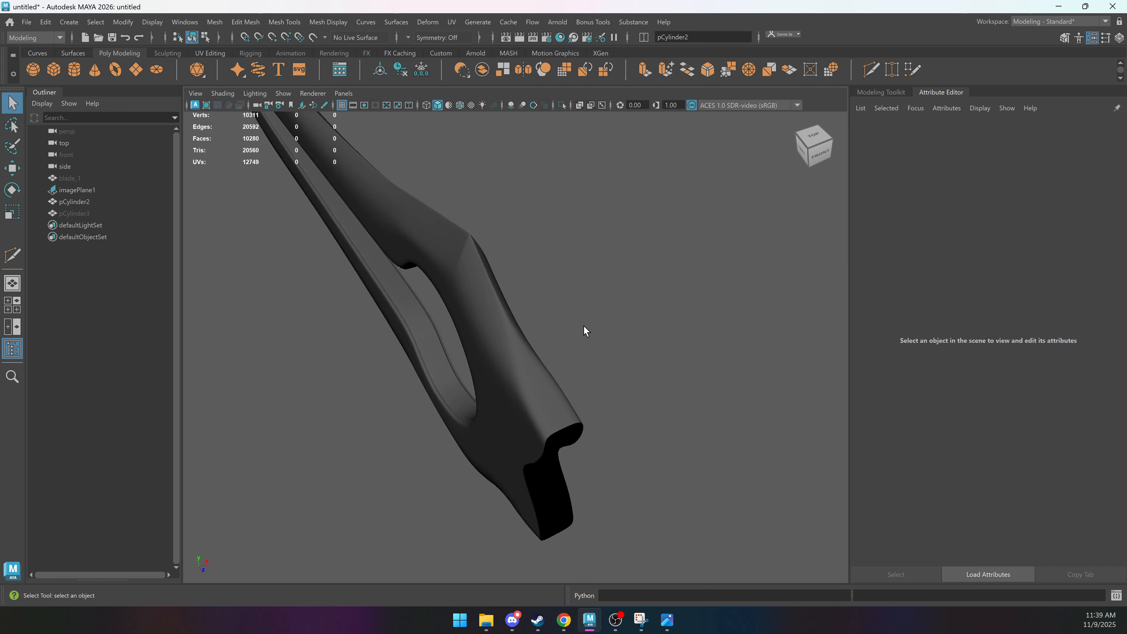
alt+drag(584, 327, 560, 345)
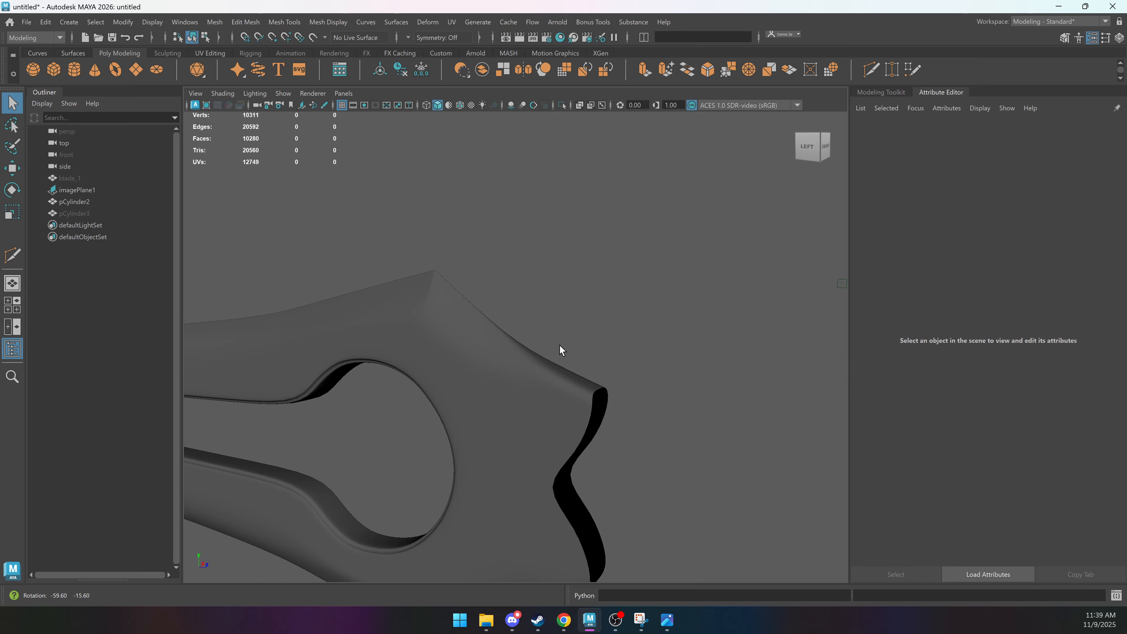
click(486, 387)
alt+drag(486, 387, 514, 385)
key(1)
key(3)
alt+middle_drag(334, 379, 564, 353)
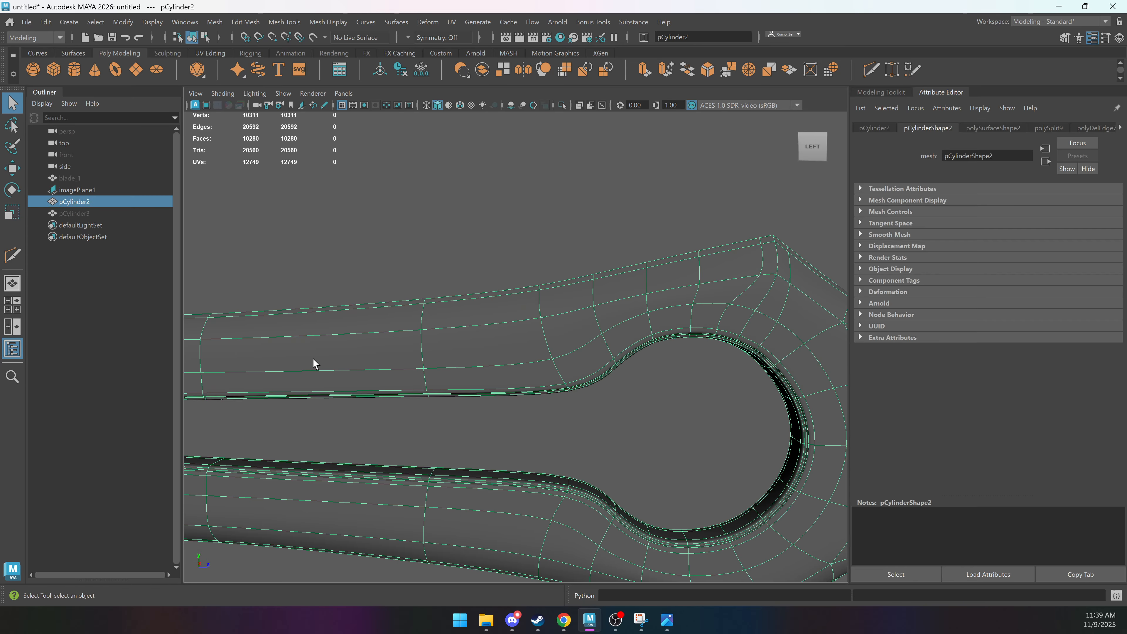
alt+middle_drag(315, 362, 717, 325)
alt+middle_drag(395, 318, 671, 304)
key(1)
alt+drag(422, 356, 473, 398)
key(3)
key(1)
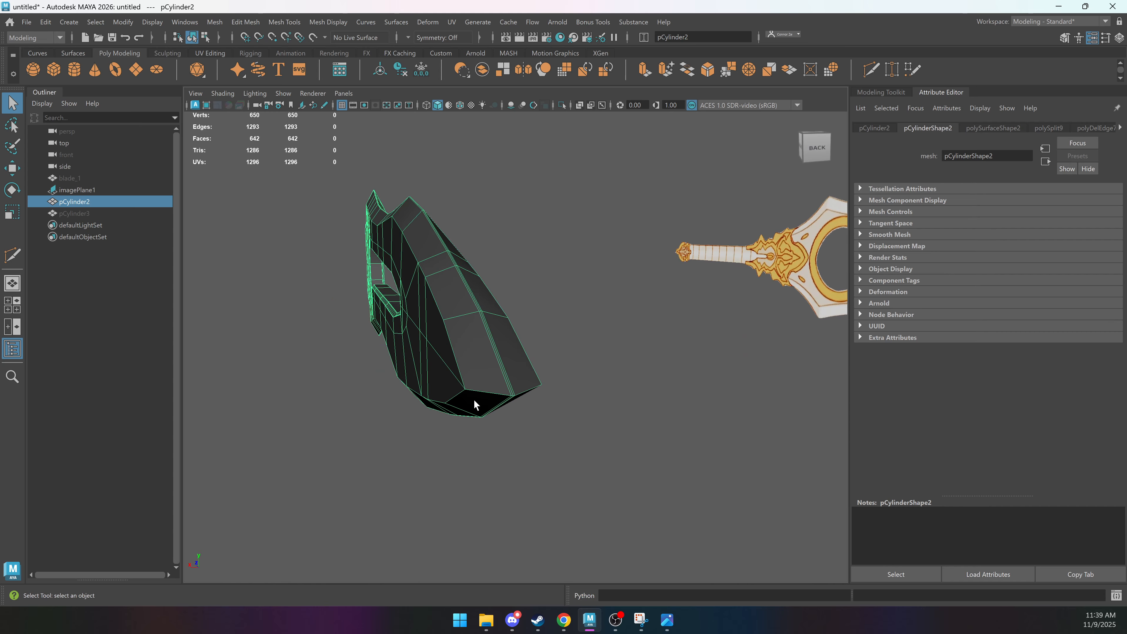
Try scaling the five vertices at the blade's tip across its thickness.
right_drag(473, 399, 491, 385)
alt+drag(491, 385, 533, 379)
right_drag(557, 370, 528, 371)
alt+drag(528, 372, 628, 375)
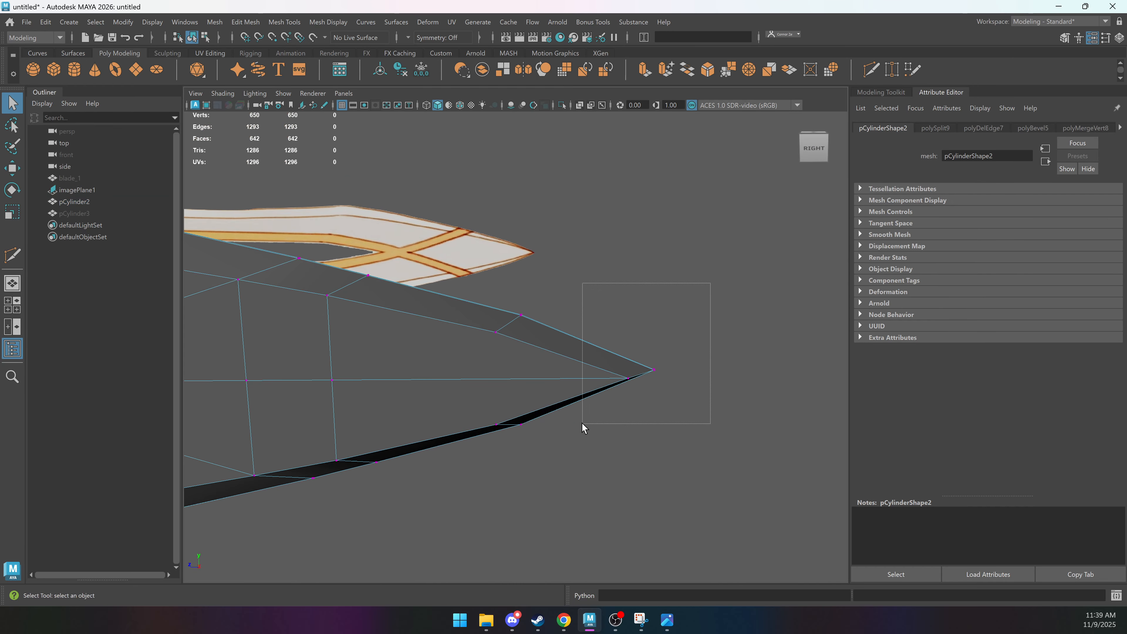
drag(582, 422, 583, 422)
key(4)
mouse_move(677, 403)
alt+mouse_down()
mouse_move(661, 414)
mouse_move(622, 399)
alt+mouse_up()
key(5)
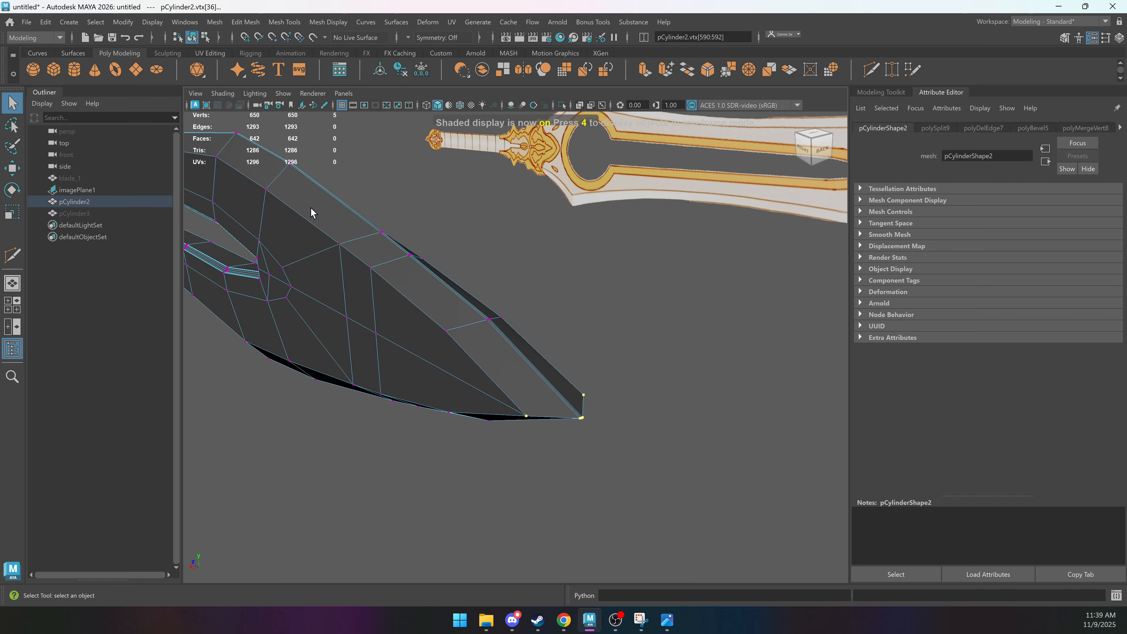
scroll(389, 302, down, 5)
alt+drag(377, 297, 291, 300)
scroll(496, 316, up, 3)
alt+drag(435, 322, 496, 326)
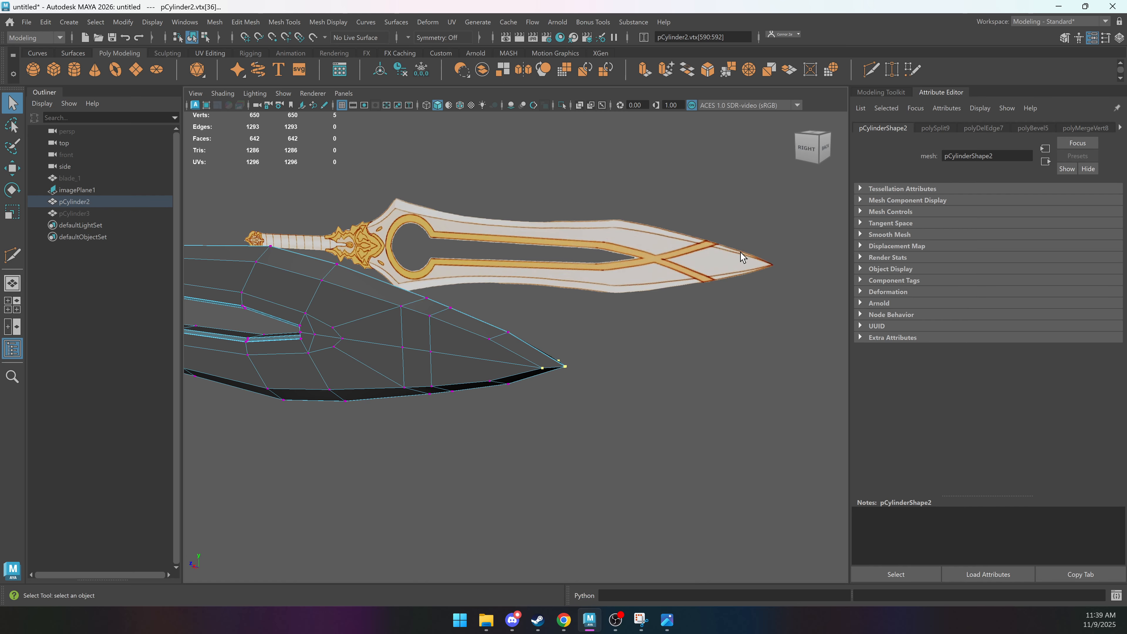
alt+drag(584, 319, 524, 395)
key(r)
drag(445, 395, 527, 385)
alt+drag(527, 386, 581, 429)
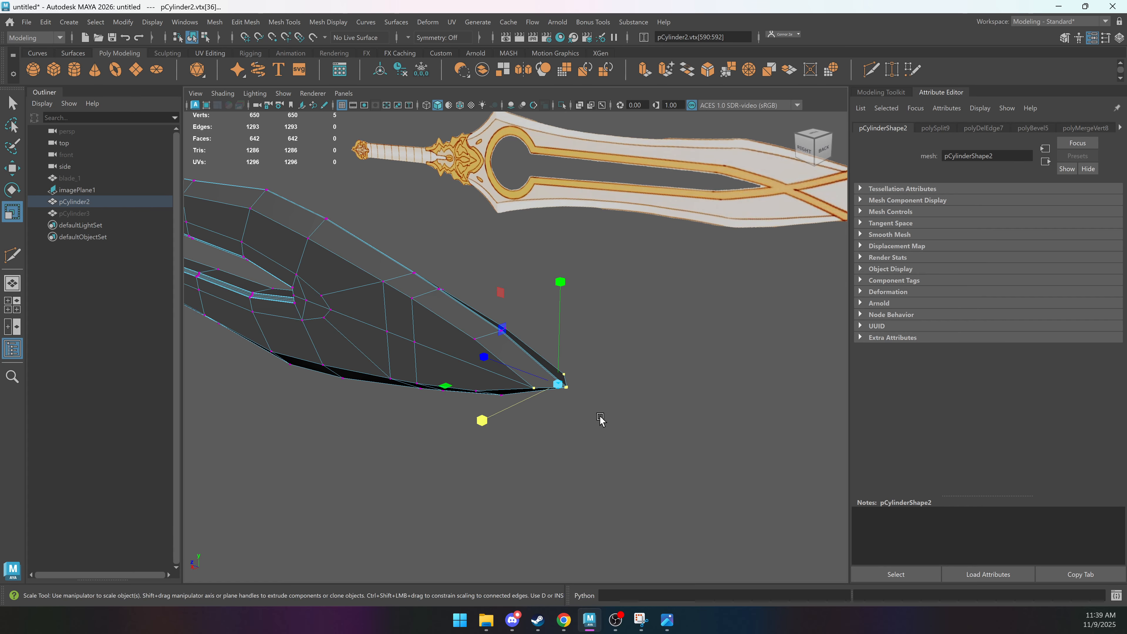
mouse_move(604, 424)
alt+mouse_down()
mouse_move(624, 421)
mouse_move(601, 425)
alt+mouse_up()
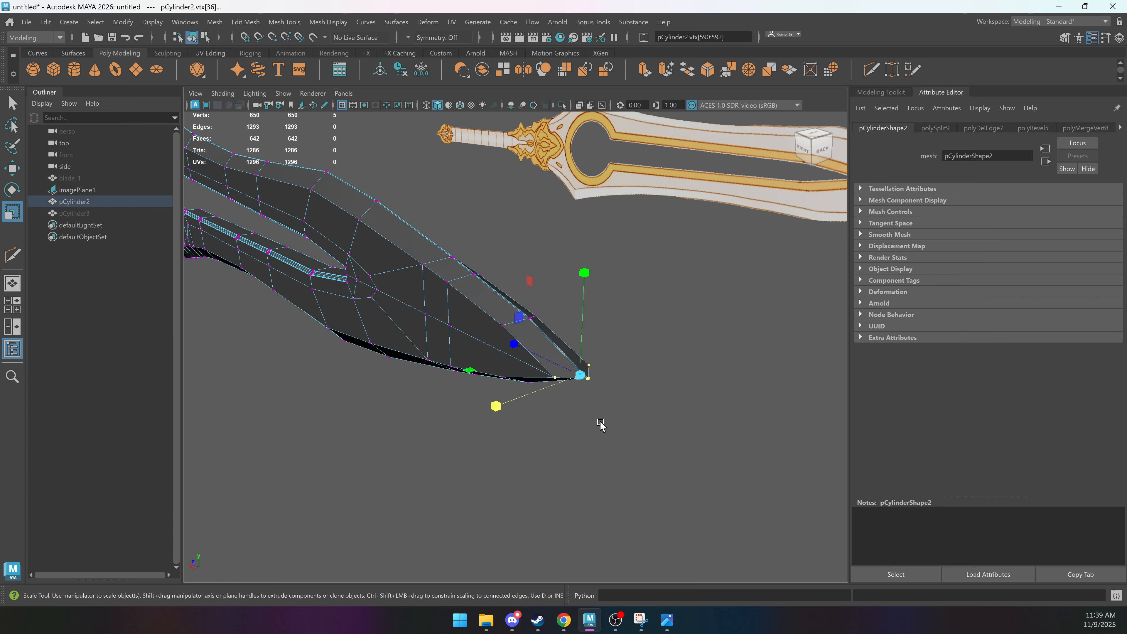
Try scaling the tip vertices using soft selection with a falloff radius of 3.81.
key(b)
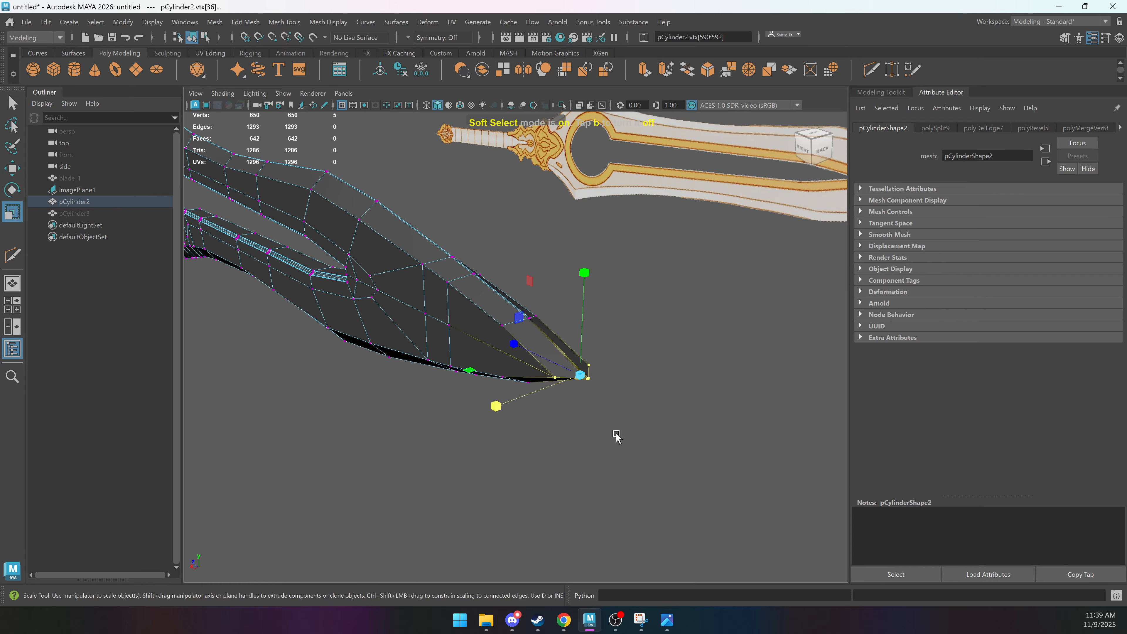
drag(559, 433, 1123, 395)
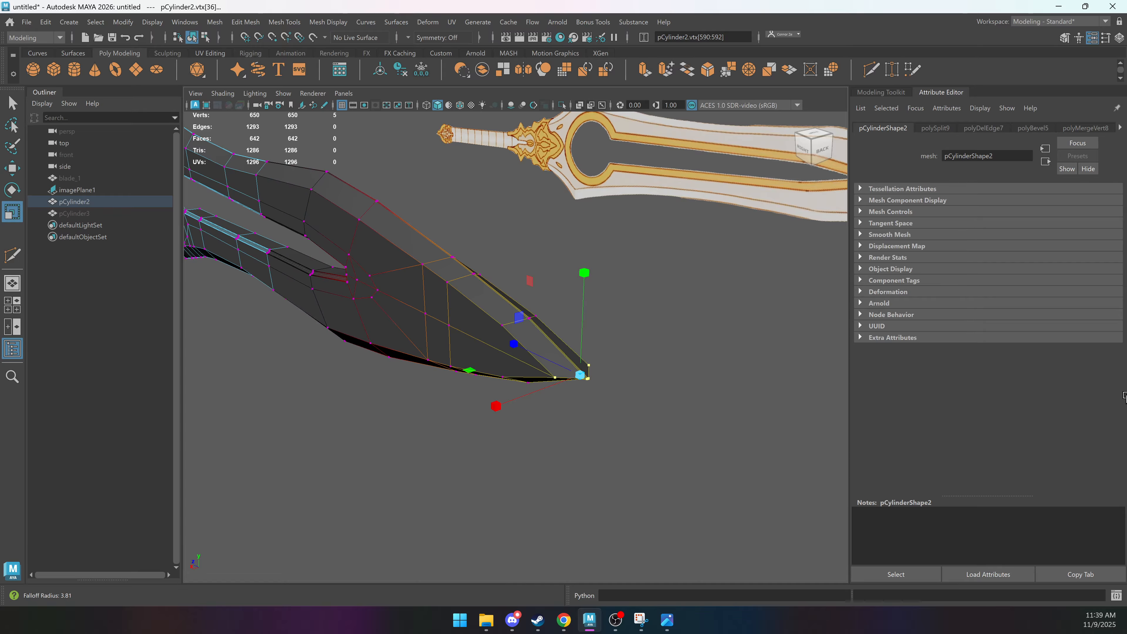
alt+drag(563, 429, 362, 340)
mouse_move(444, 364)
alt+mouse_down()
mouse_move(468, 387)
mouse_move(389, 384)
mouse_move(464, 410)
mouse_move(443, 347)
alt+mouse_up()
key(ctrl+z)
key(b)
Compare the smoothed and unsmoothed blade in object mode, examining the centre ridge and the shape of the tip.
right_drag(443, 347, 490, 315)
click(522, 337)
scroll(529, 346, down, 3)
alt+drag(522, 338, 449, 329)
scroll(377, 324, down, 4)
alt+middle_drag(217, 321, 301, 341)
alt+drag(300, 341, 270, 339)
scroll(565, 320, up, 6)
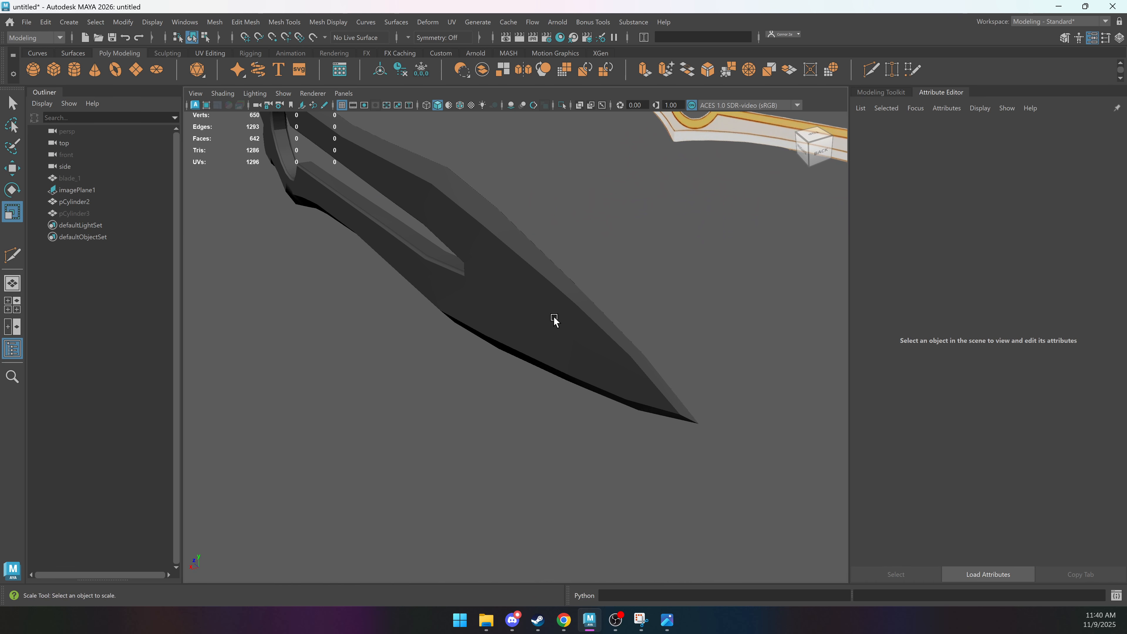
click(565, 320)
key(3)
click(682, 300)
alt+drag(622, 360, 640, 317)
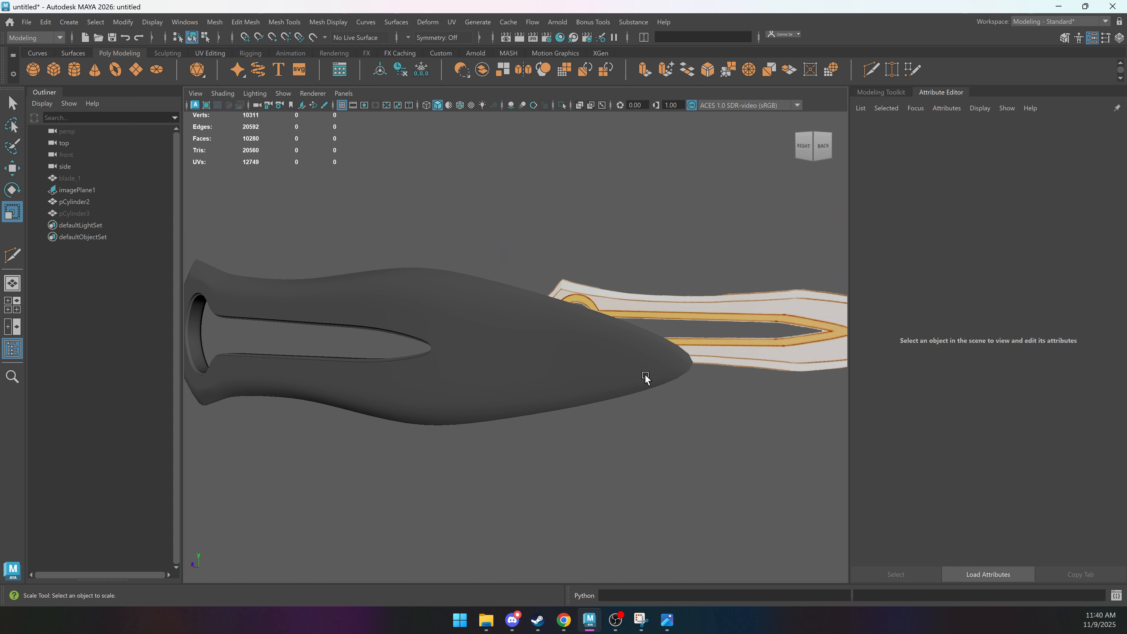
click(622, 375)
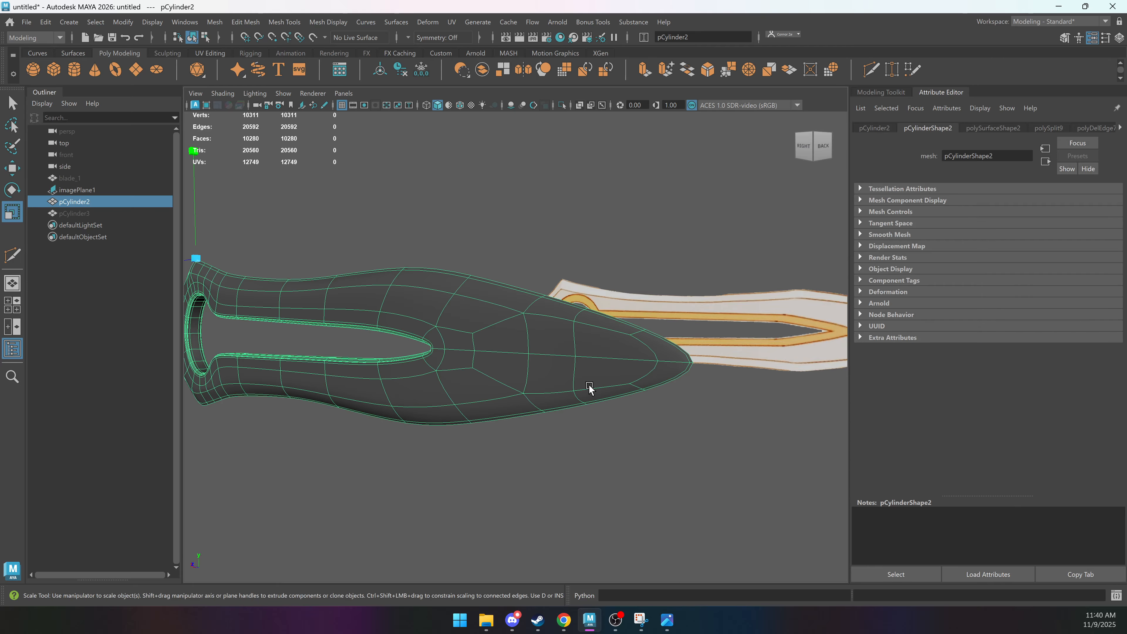
key(3)
key(1)
key(3)
key(1)
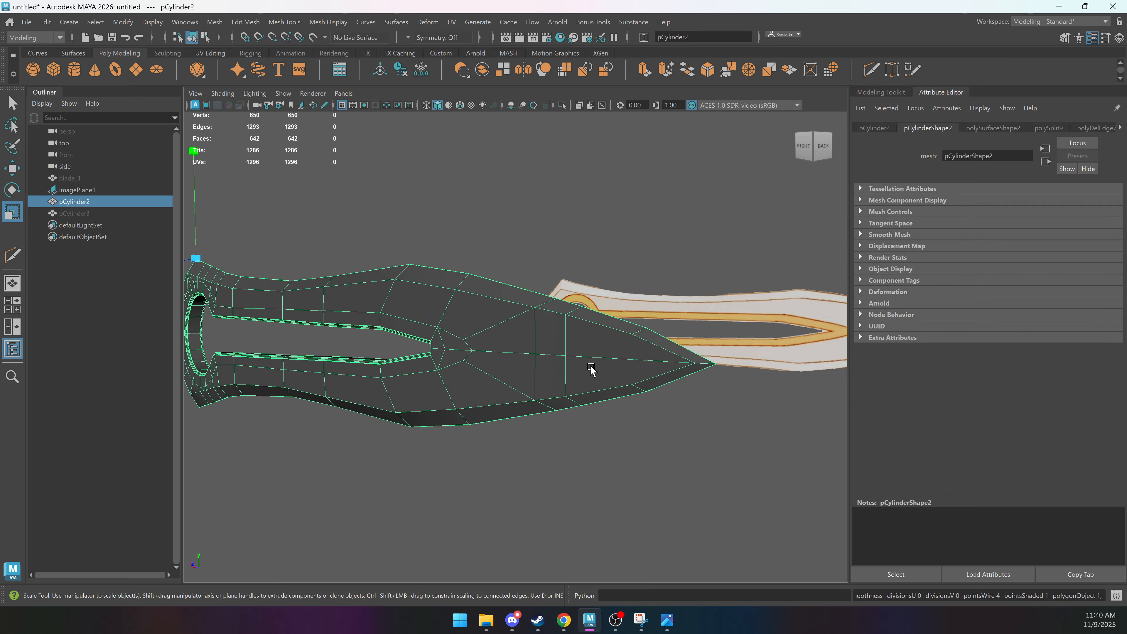
Bevel the edge loop along the blade's centre ridge, from the cutout to the tip, with a fraction of 0.28 and 2 segments.
scroll(591, 370, up, 2)
alt+middle_drag(627, 360, 591, 369)
right_drag(566, 390, 564, 374)
double_click(564, 376)
alt+drag(564, 375, 299, 394)
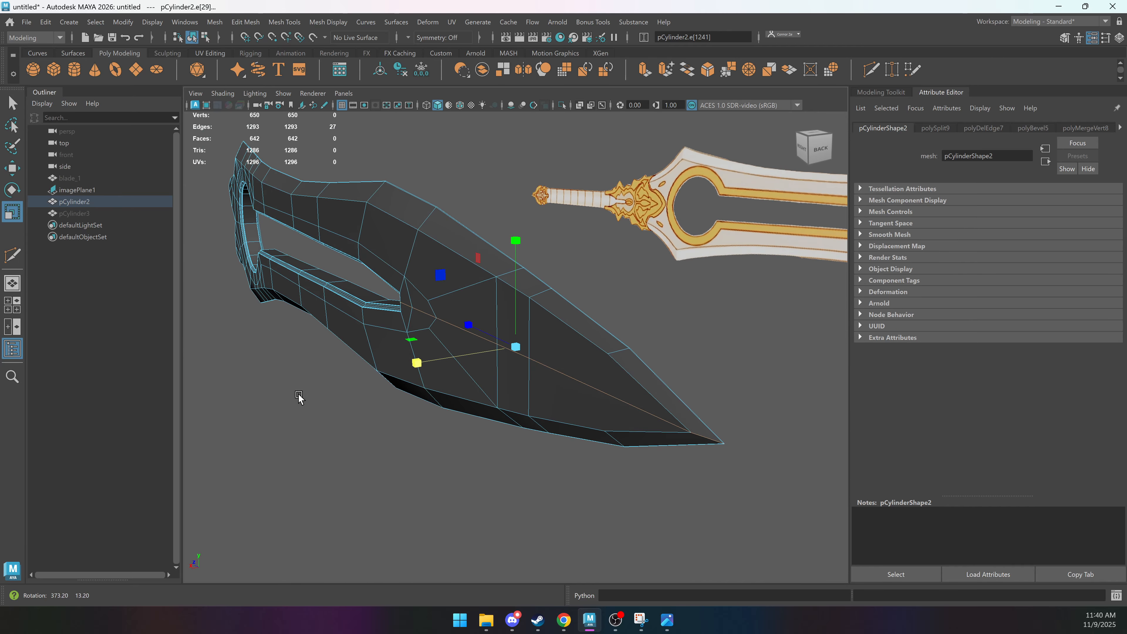
key(q)
key(ctrl+b)
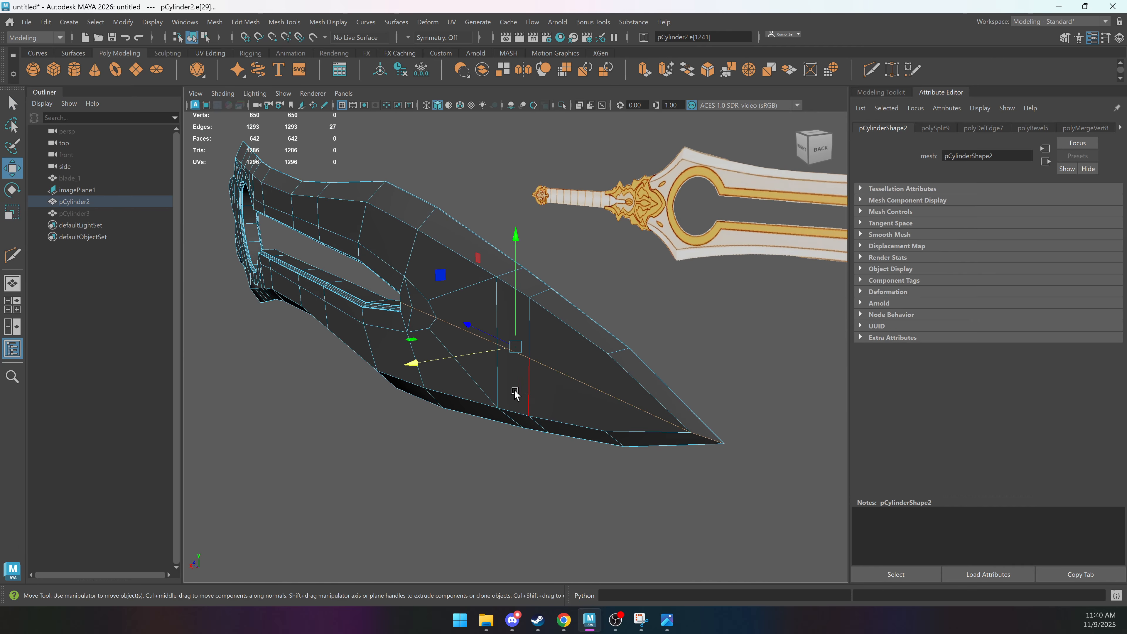
drag(541, 390, 472, 378)
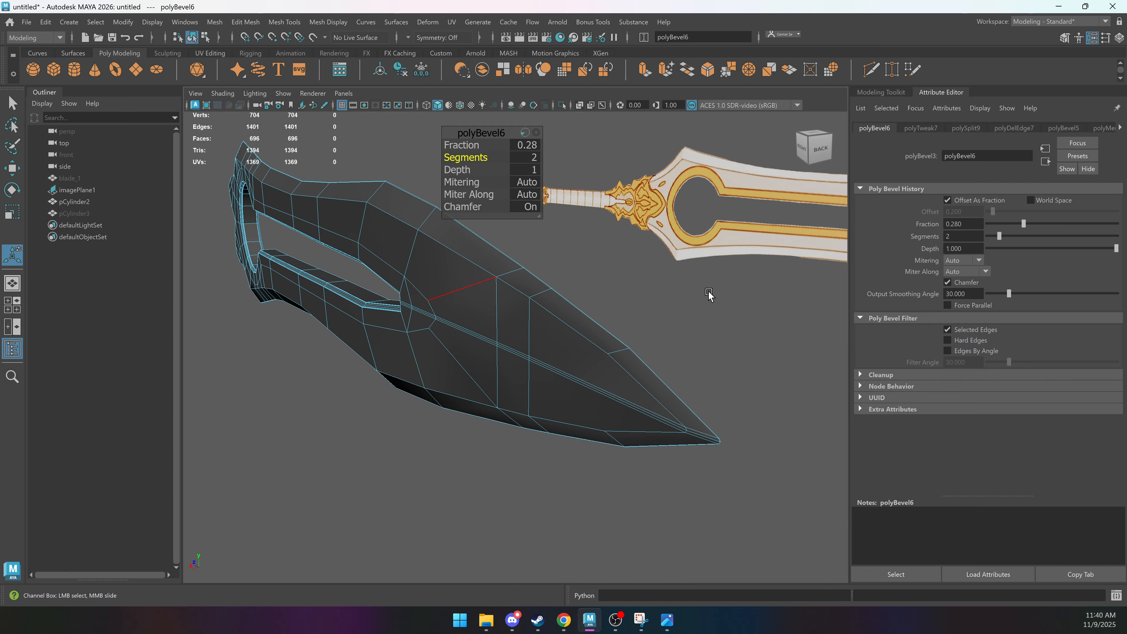
Preview the blade smoothed and examine the bevelled centre ridge and overall shape from both sides.
key(3)
click(669, 311)
alt+drag(669, 311, 584, 323)
scroll(579, 324, up, 3)
click(501, 337)
key(1)
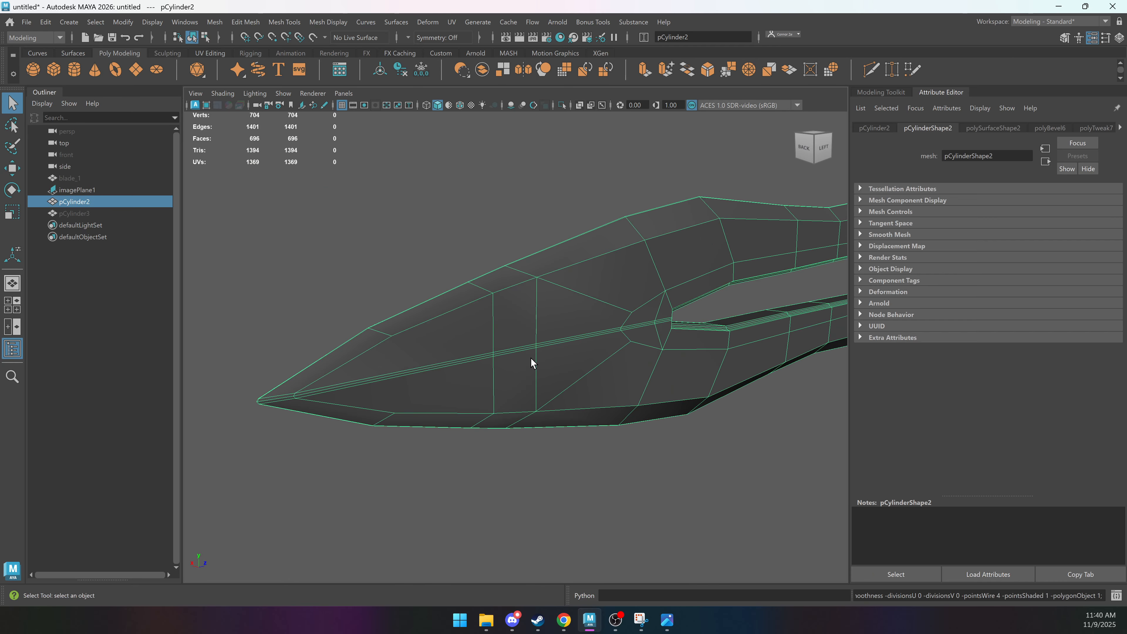
key(3)
alt+right_drag(704, 333, 355, 364)
key(f)
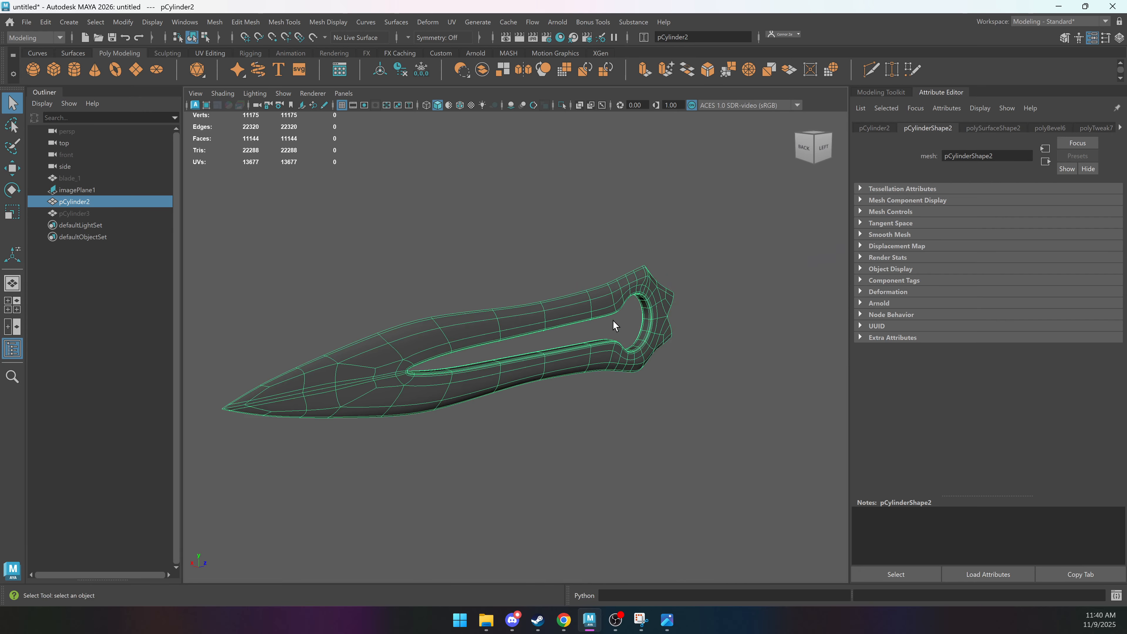
click(579, 260)
alt+drag(579, 260, 521, 271)
click(659, 354)
key(1)
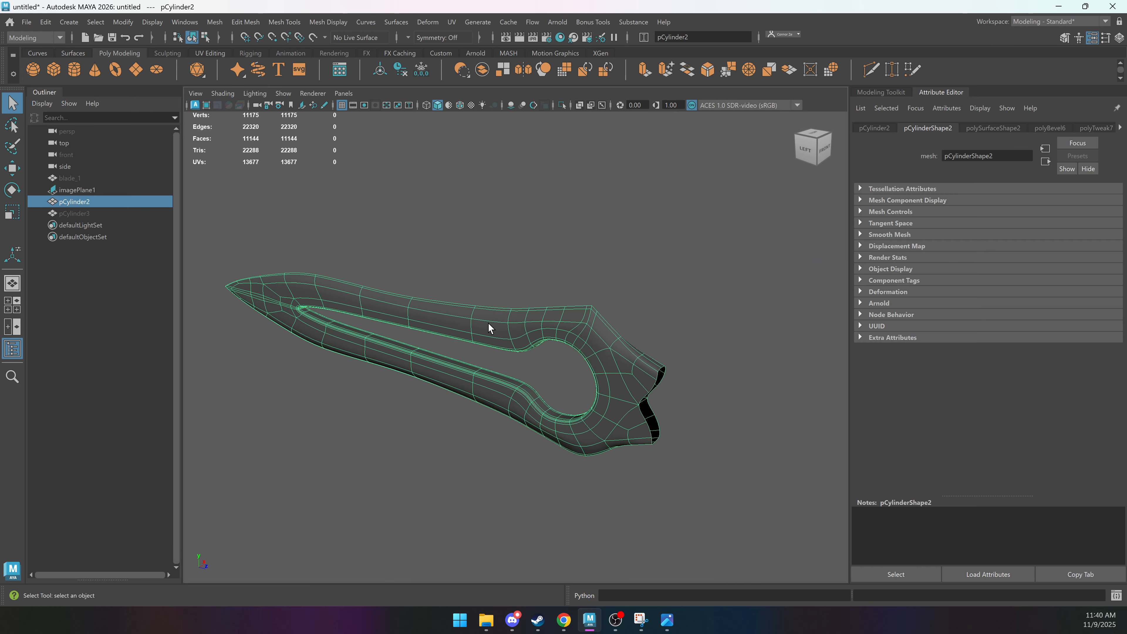
Examine the unsmoothed blade's base end from both sides and switch to the four-view layout.
alt+drag(488, 327, 702, 309)
alt+middle_drag(702, 304, 615, 313)
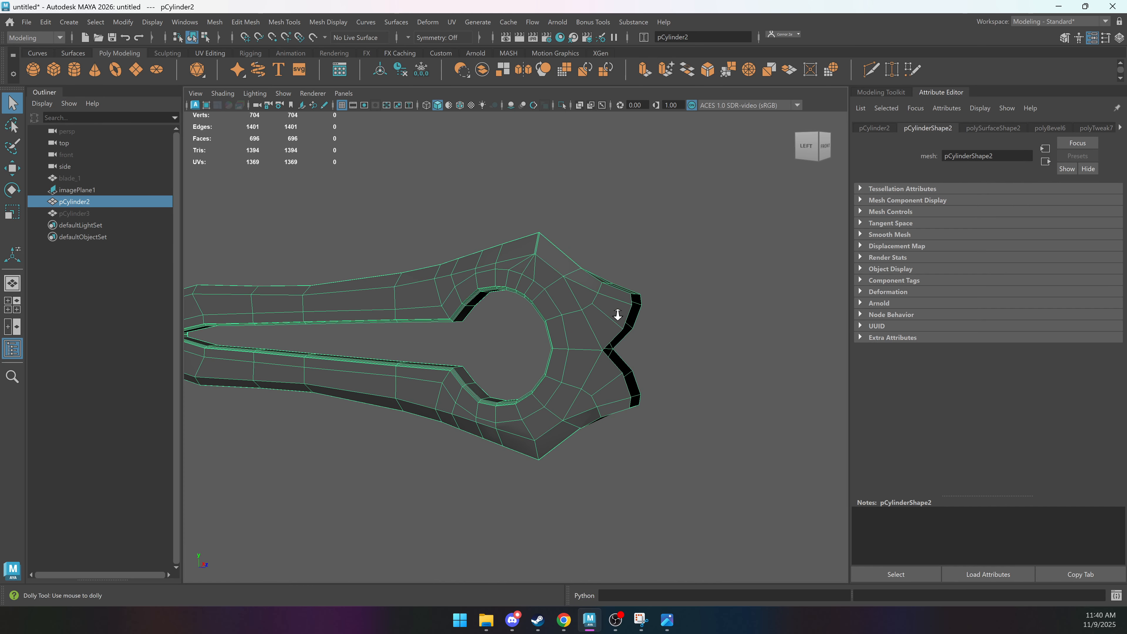
alt+right_drag(615, 313, 634, 316)
alt+drag(634, 316, 655, 328)
alt+middle_drag(639, 330, 539, 344)
alt+right_drag(539, 344, 634, 341)
alt+drag(635, 346, 440, 322)
key(space)
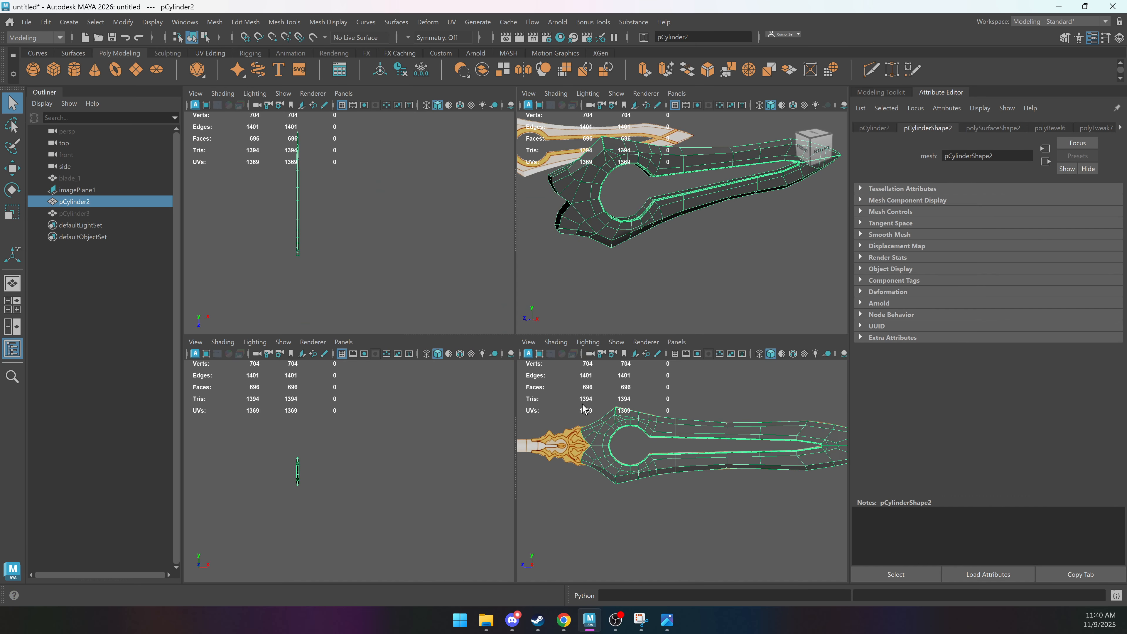
Frame the handle of the reference image in the full-size side view and clear the blade selection.
key(space)
alt+right_drag(552, 330, 618, 237)
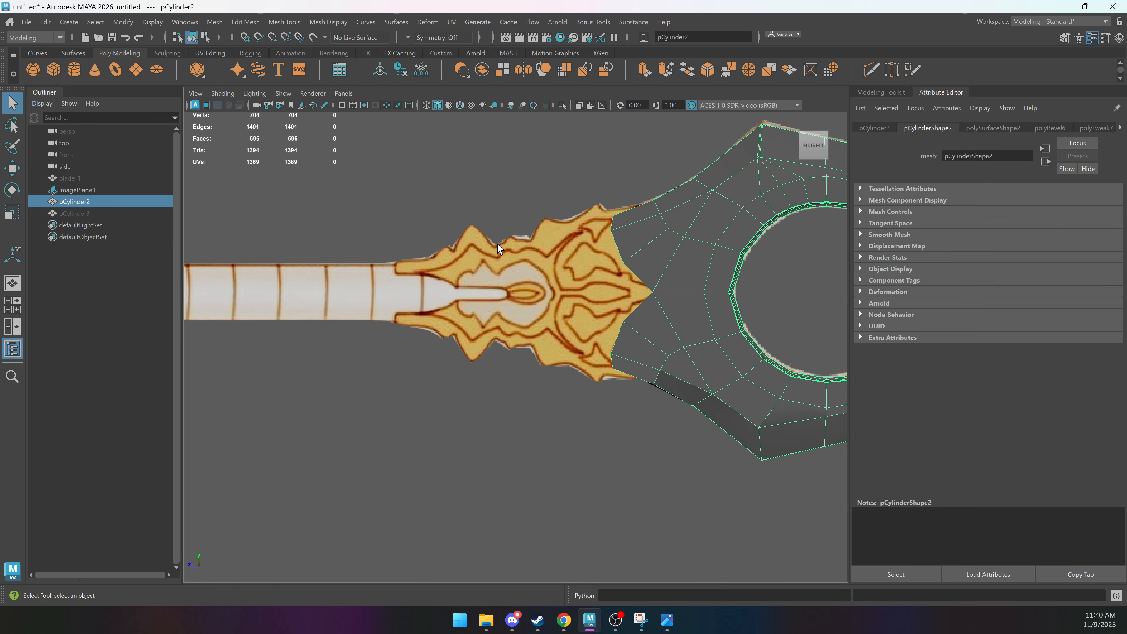
alt+middle_drag(460, 259, 764, 229)
scroll(660, 246, down, 2)
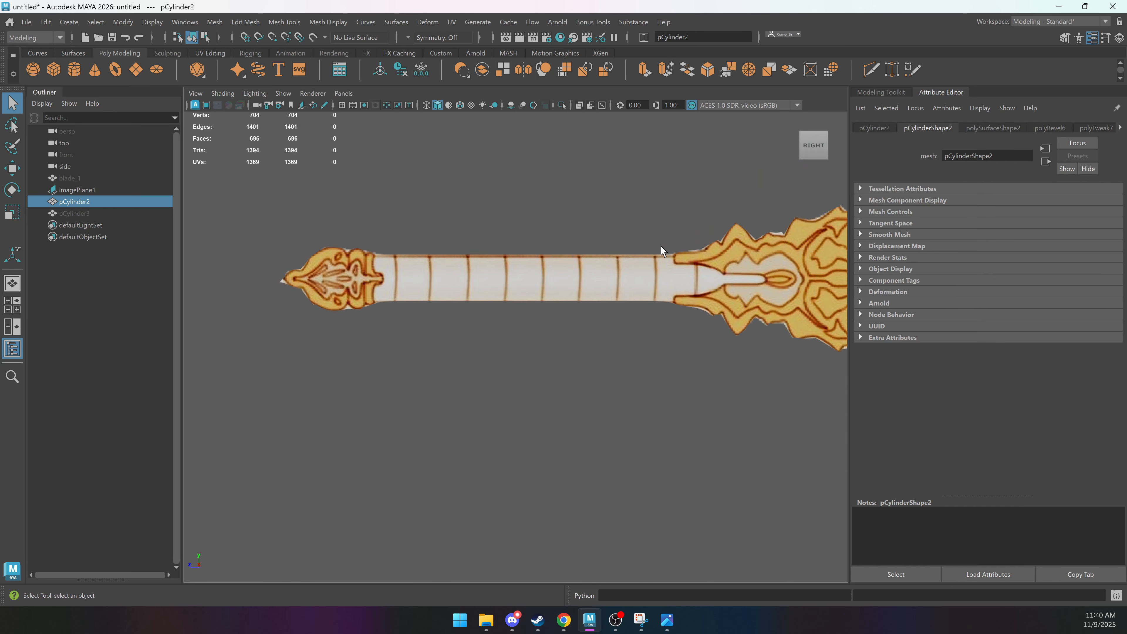
alt+middle_drag(392, 256, 317, 245)
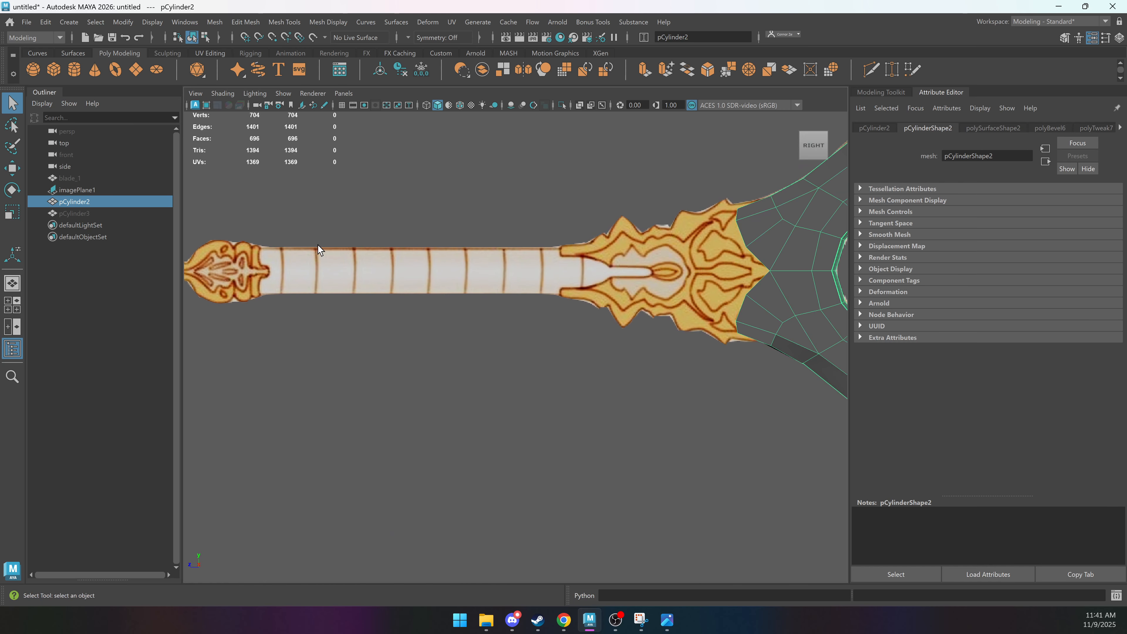
click(582, 341)
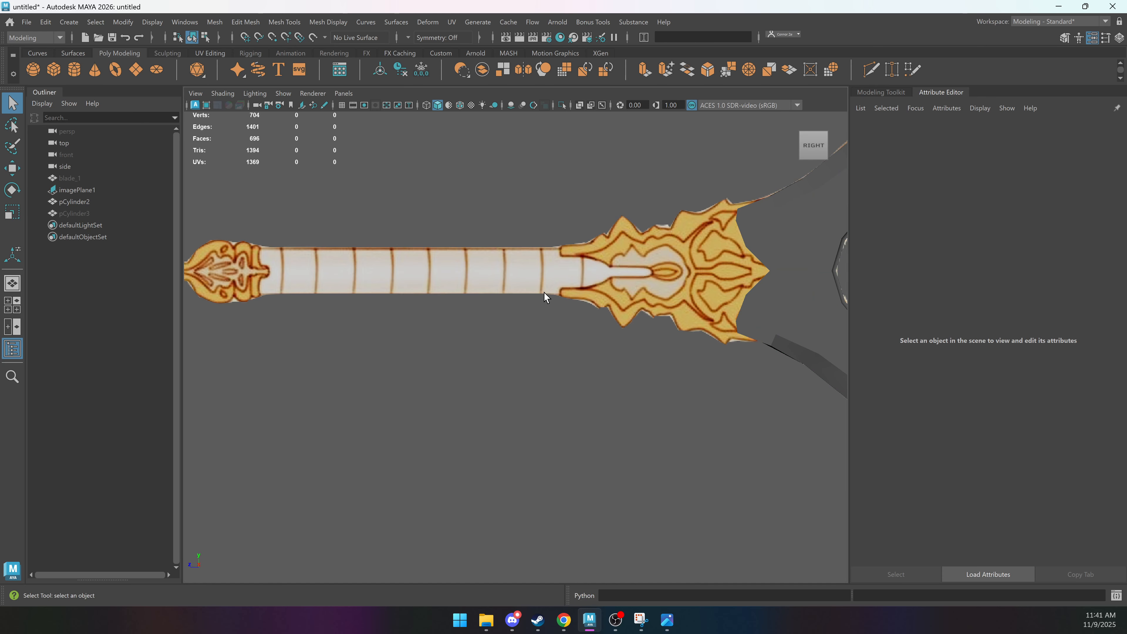
scroll(544, 293, down, 5)
scroll(428, 290, up, 5)
scroll(531, 285, up, 1)
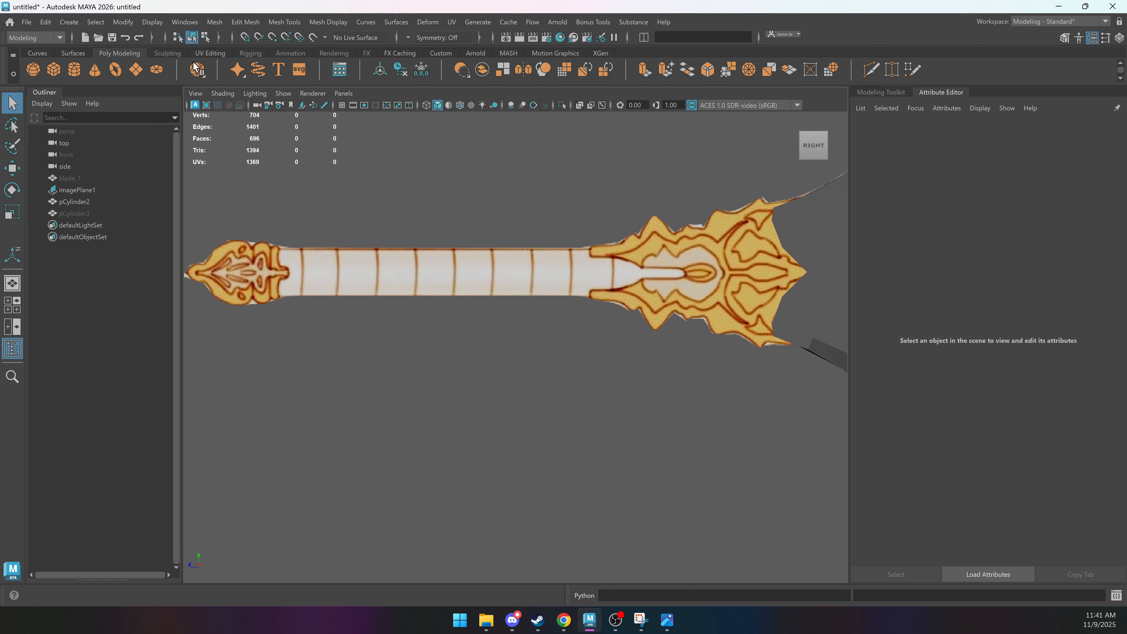
Start a CV curve at the pommel's tip and trace its upper outline to where the grip begins.
click(68, 22)
mouse_move(123, 112)
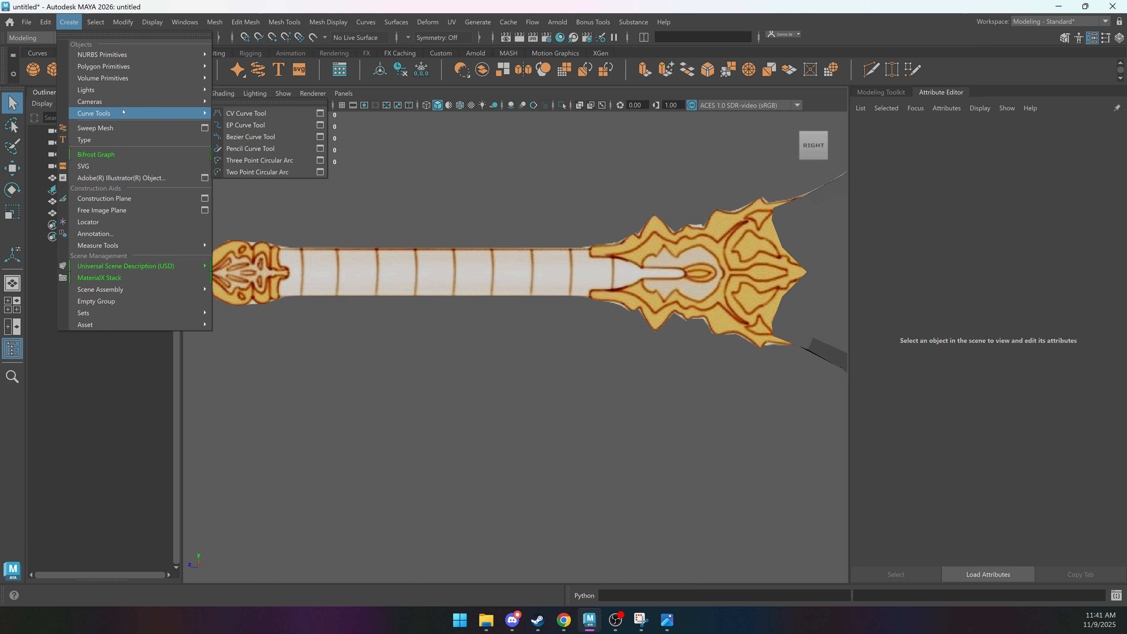
click(249, 114)
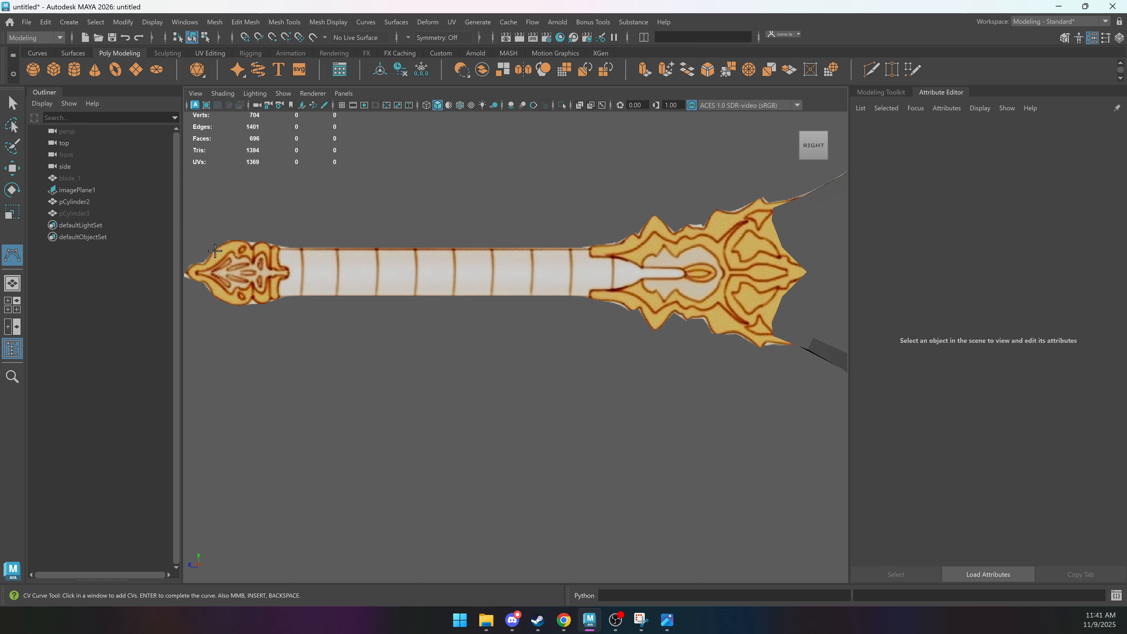
alt+middle_drag(215, 251, 299, 254)
alt+right_drag(299, 254, 324, 263)
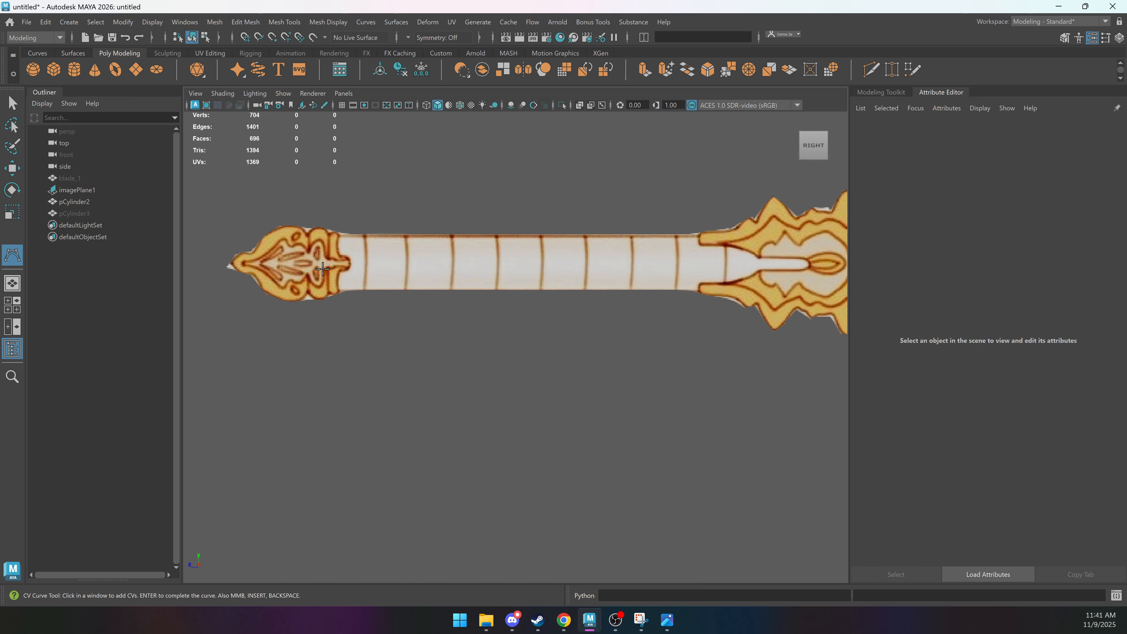
click(256, 252)
click(284, 227)
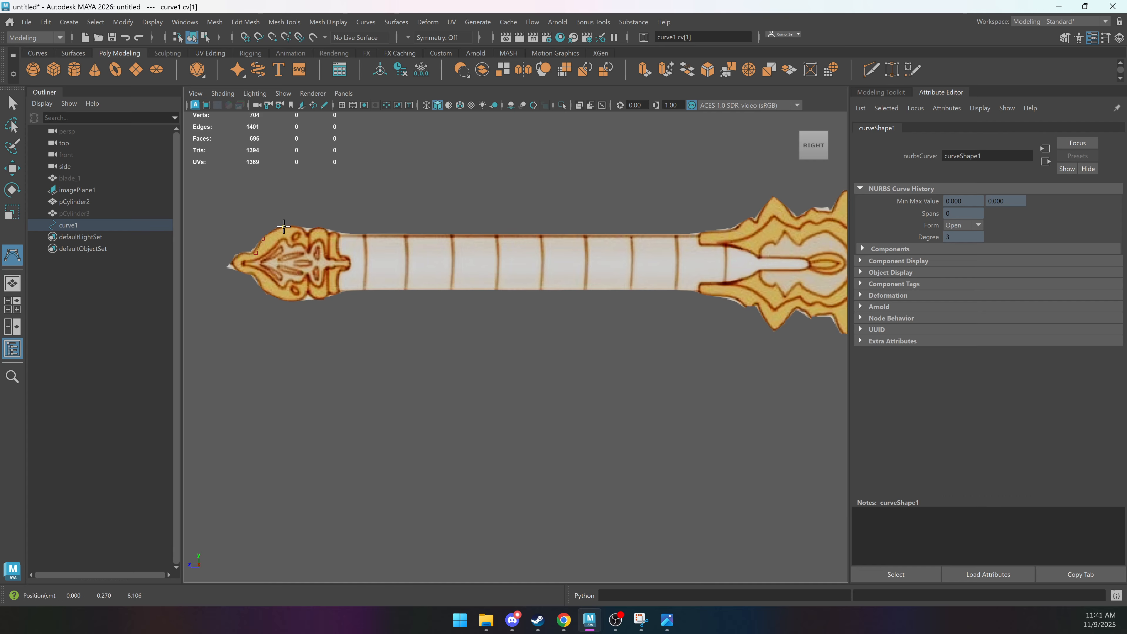
click(306, 234)
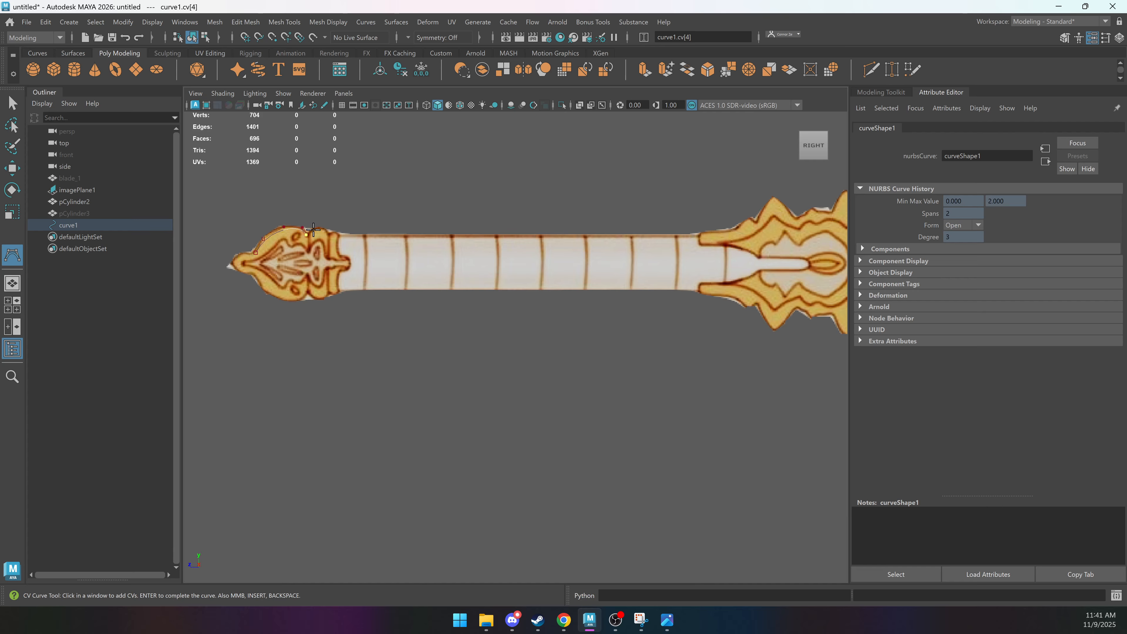
click(326, 229)
click(329, 235)
click(338, 234)
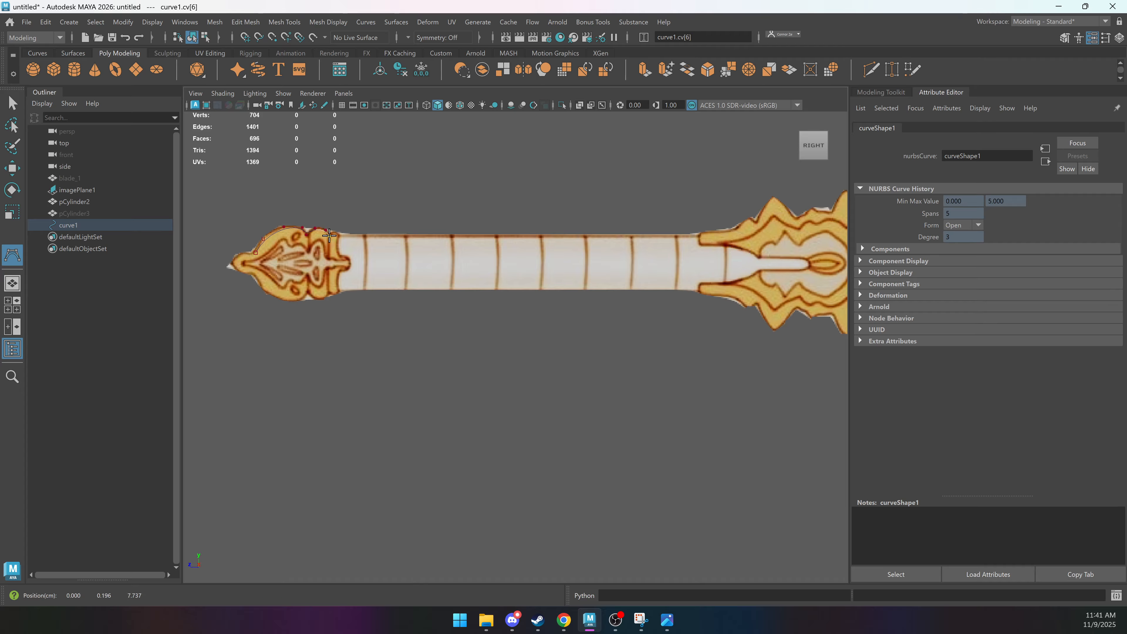
Continue the CV curve along the grip's upper edge into the guard and finish it.
click(407, 237)
click(469, 235)
click(590, 238)
click(591, 237)
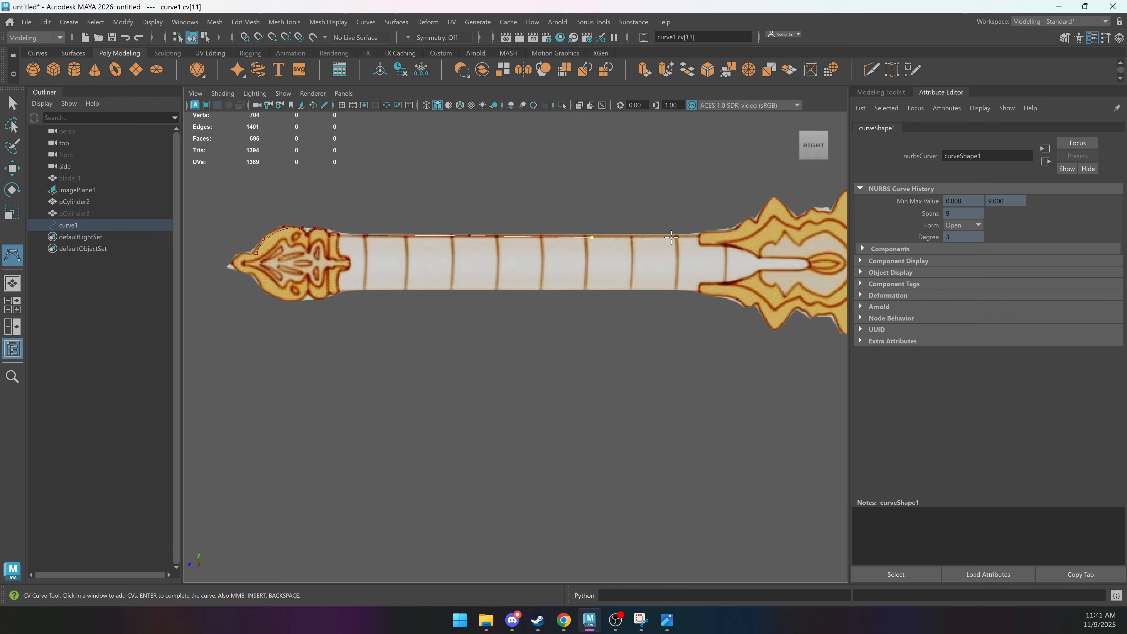
alt+middle_drag(724, 232, 471, 234)
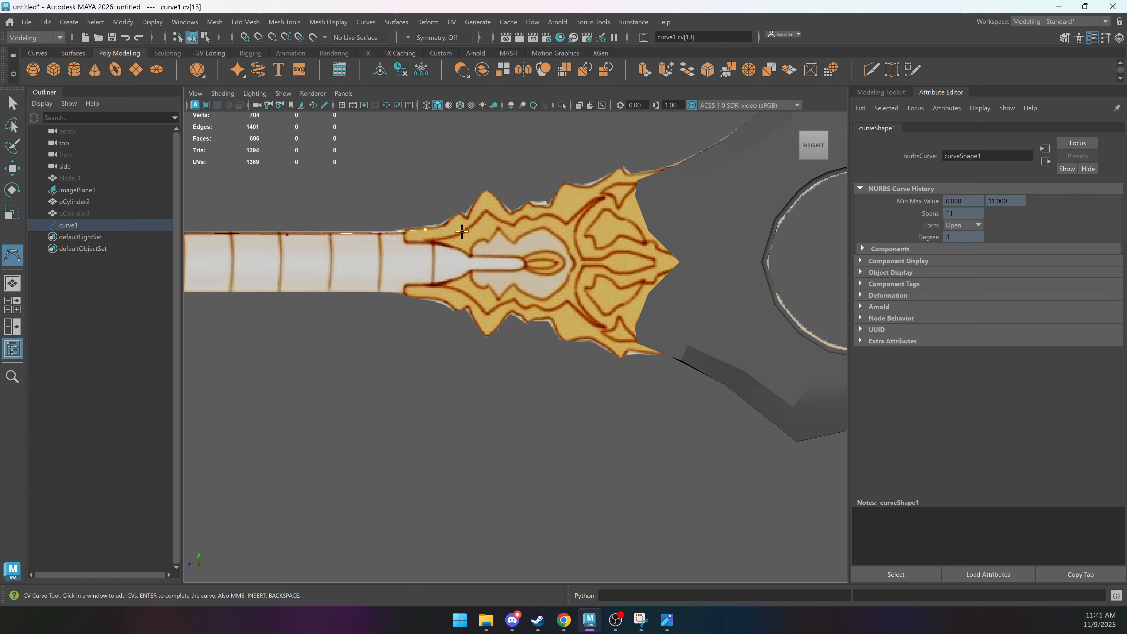
click(501, 239)
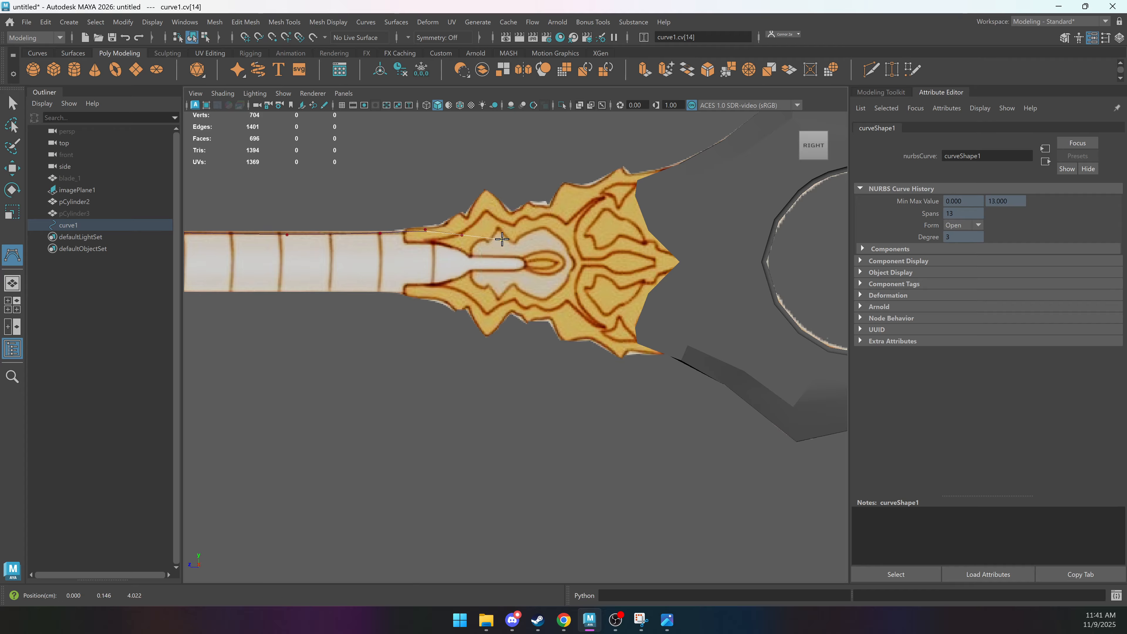
key(q)
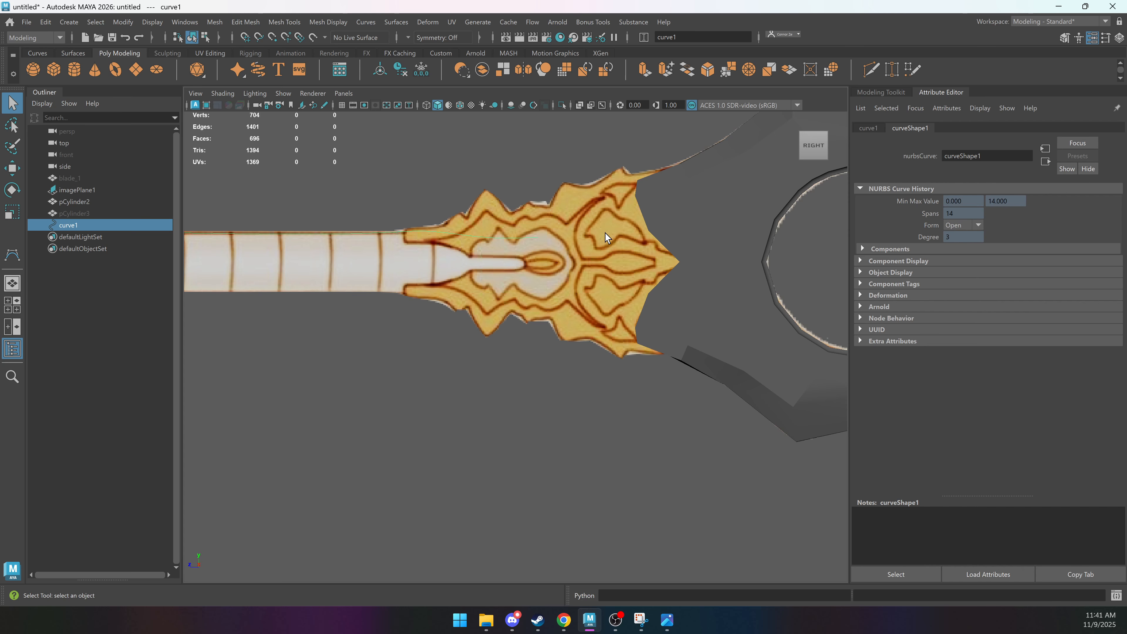
Switch to the perspective view, select the blade and turn on the grid display.
key(space)
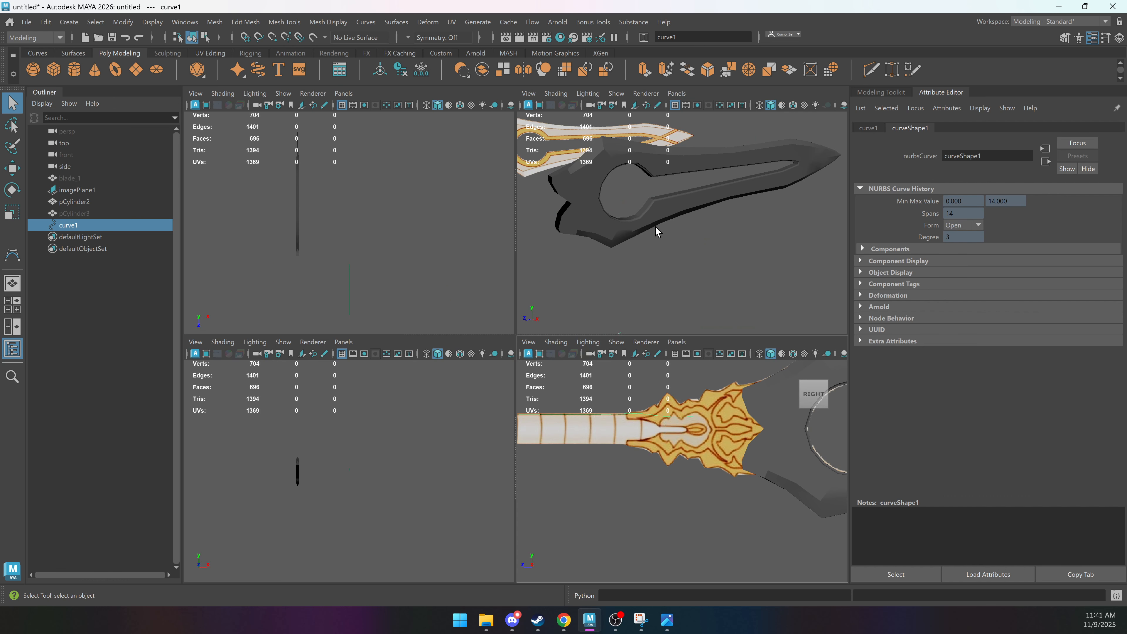
key(space)
alt+right_drag(640, 242, 521, 280)
alt+drag(521, 280, 445, 278)
key(w)
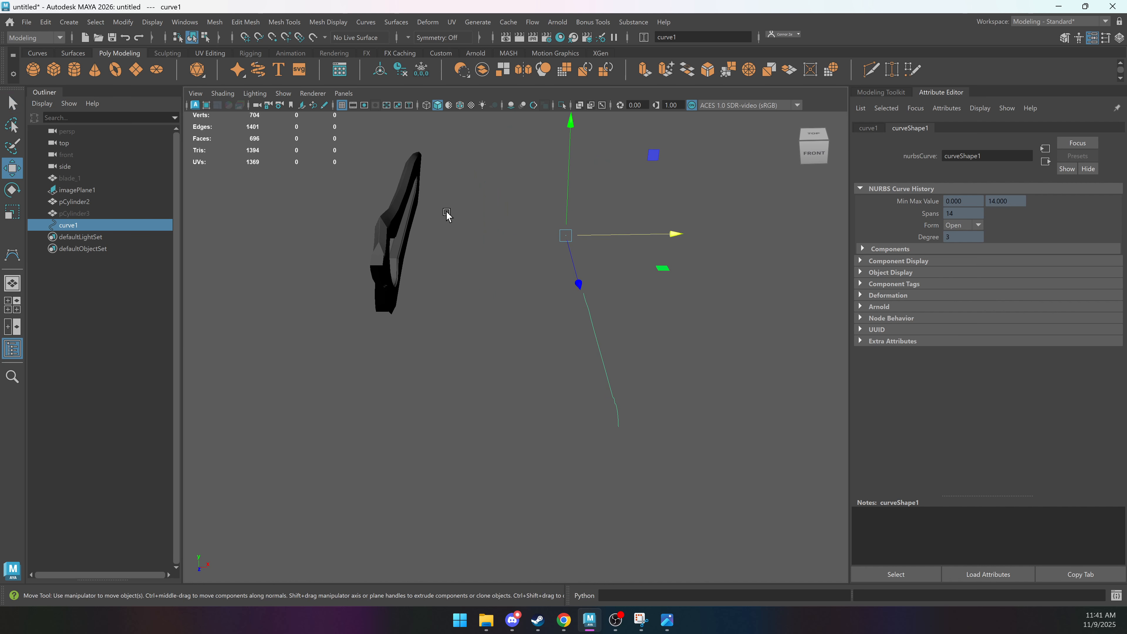
click(413, 157)
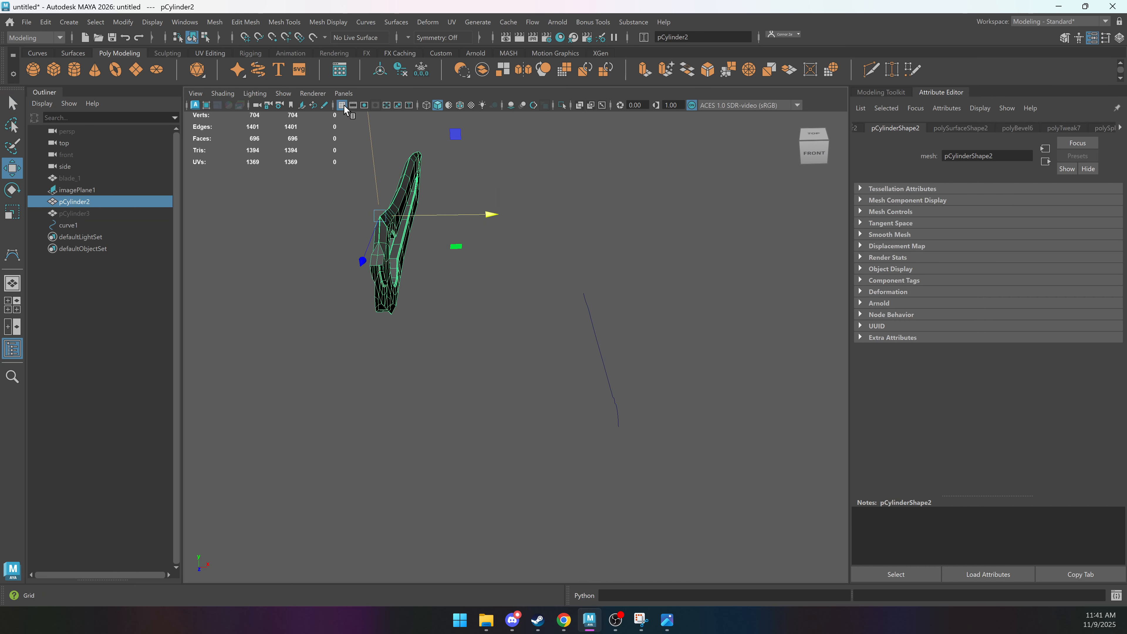
click(153, 22)
click(180, 55)
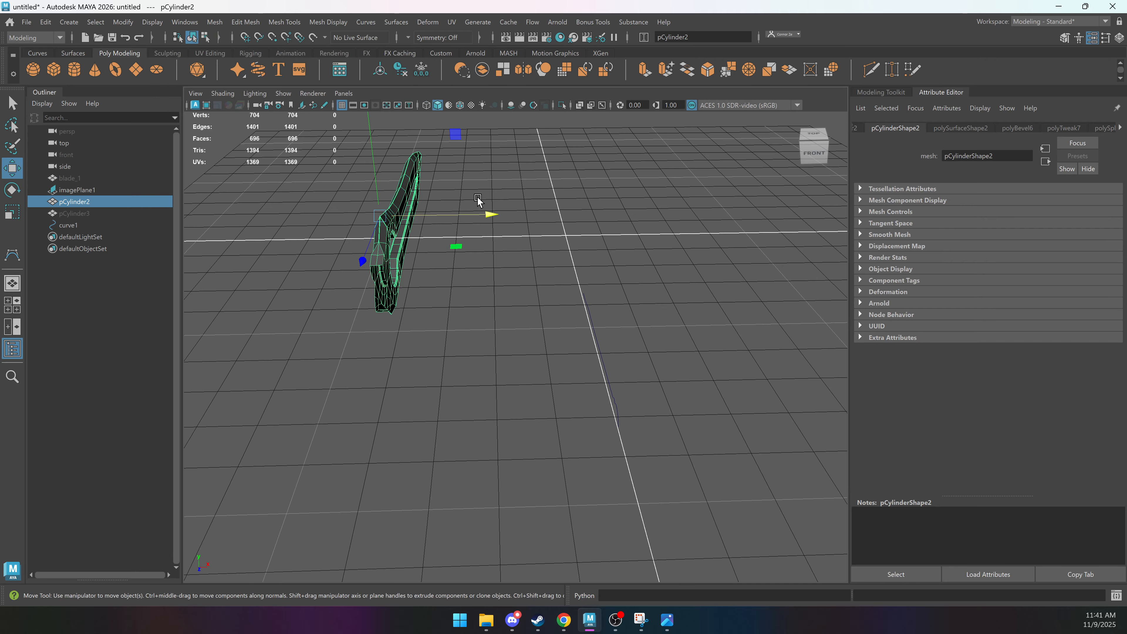
Select the handle curve and examine its position relative to the blade and the grid's centre line.
click(528, 276)
alt+drag(697, 191, 667, 221)
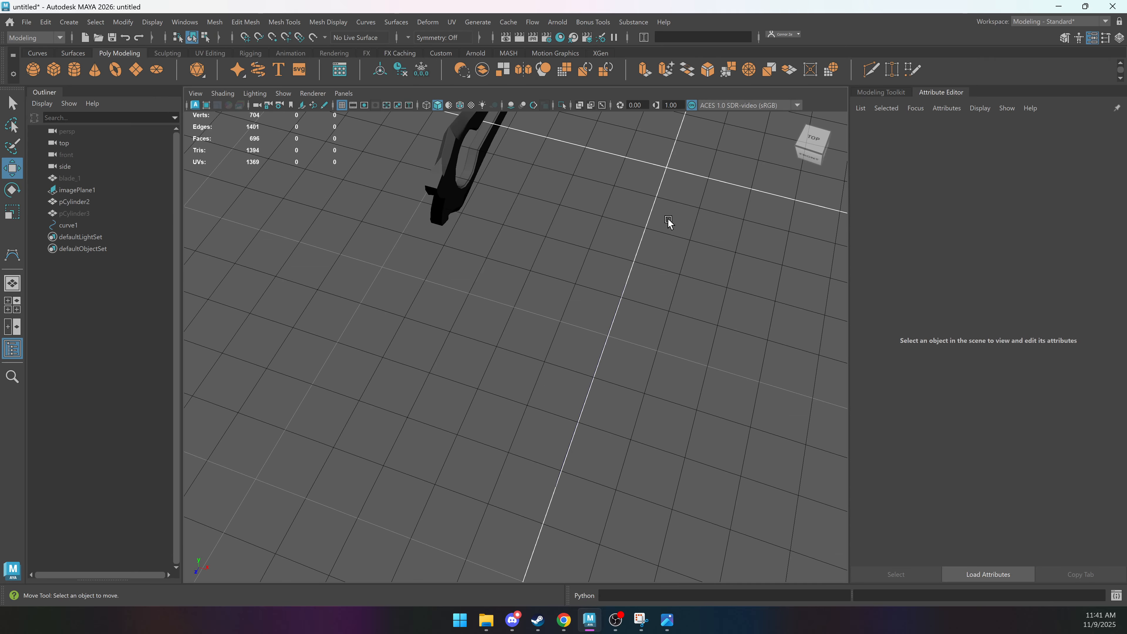
click(619, 291)
alt+middle_drag(615, 264, 480, 354)
alt+drag(480, 354, 454, 309)
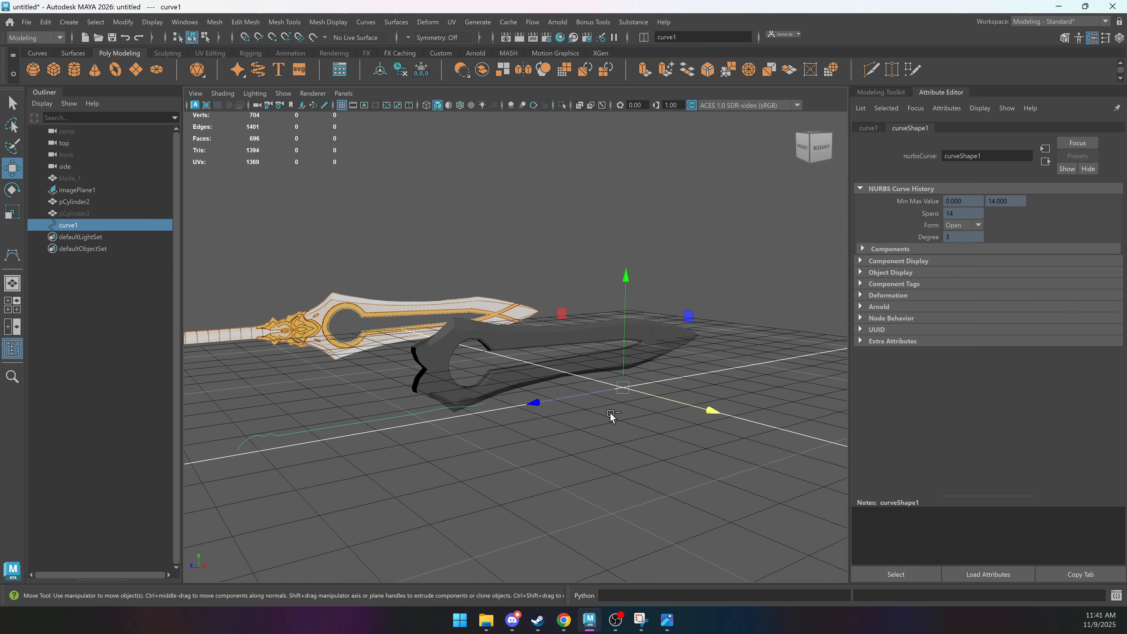
alt+drag(610, 413, 621, 435)
Move the blade sideways along X with grid snapping onto the grid's centre line, in line with the handle curve.
click(623, 436)
drag(512, 398, 458, 382)
click(635, 271)
alt+drag(571, 329, 606, 311)
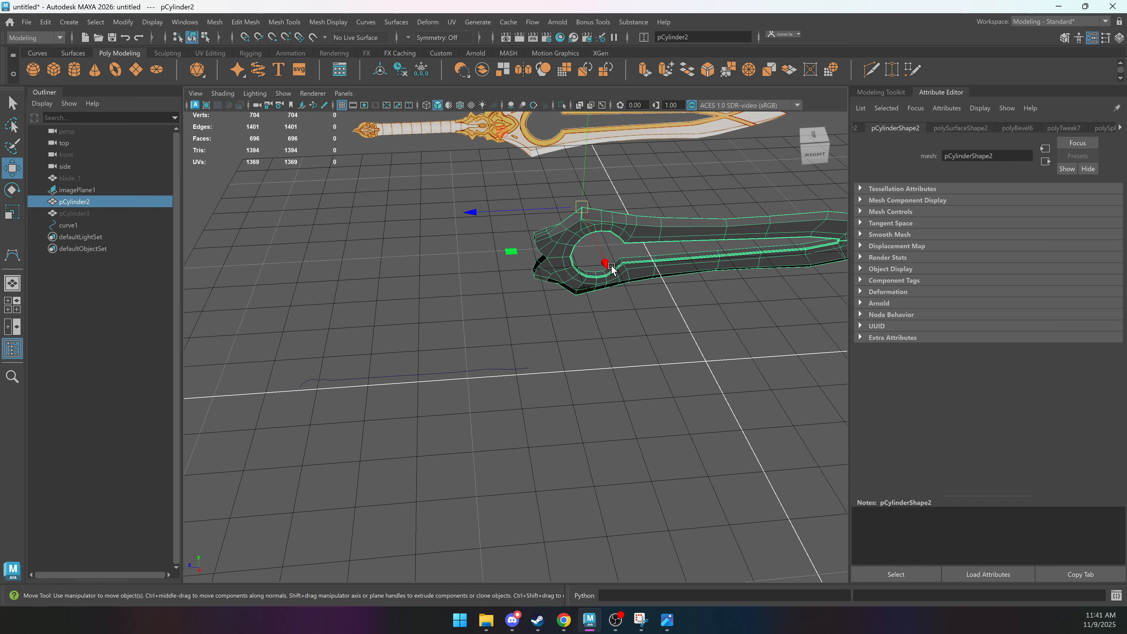
key(x)
drag(611, 267, 601, 327)
Try rotating the handle curve about its vertical axis.
mouse_move(427, 384)
alt+mouse_down()
mouse_move(401, 347)
mouse_move(289, 452)
mouse_move(433, 380)
mouse_move(546, 428)
mouse_move(323, 422)
mouse_move(422, 375)
alt+mouse_up()
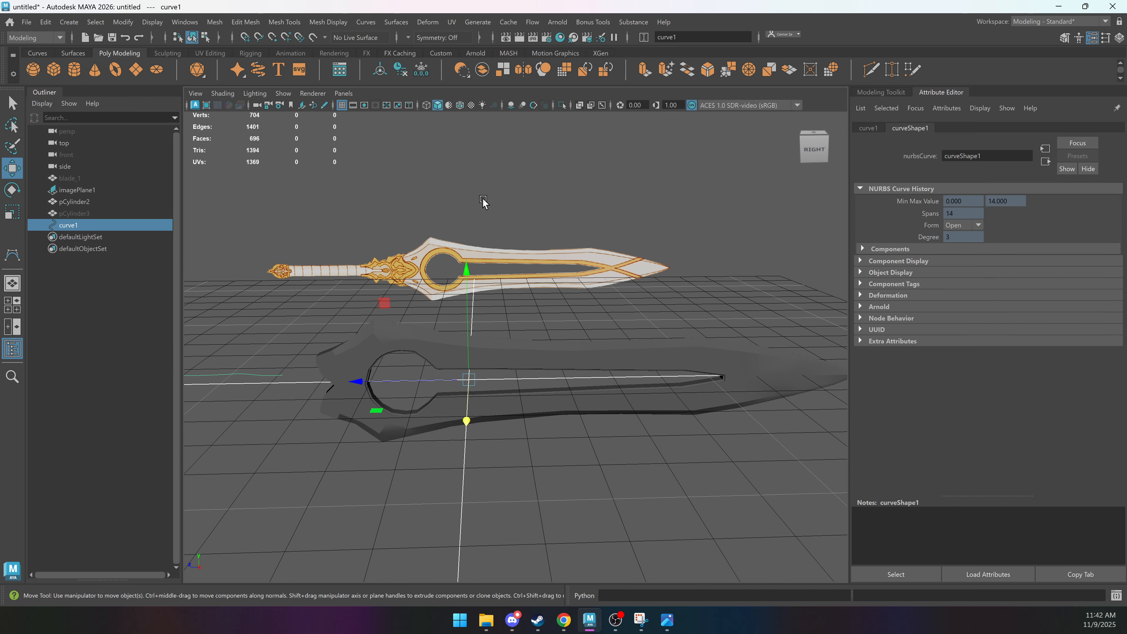
mouse_move(611, 389)
alt+mouse_down()
mouse_move(576, 378)
mouse_move(611, 368)
alt+mouse_up()
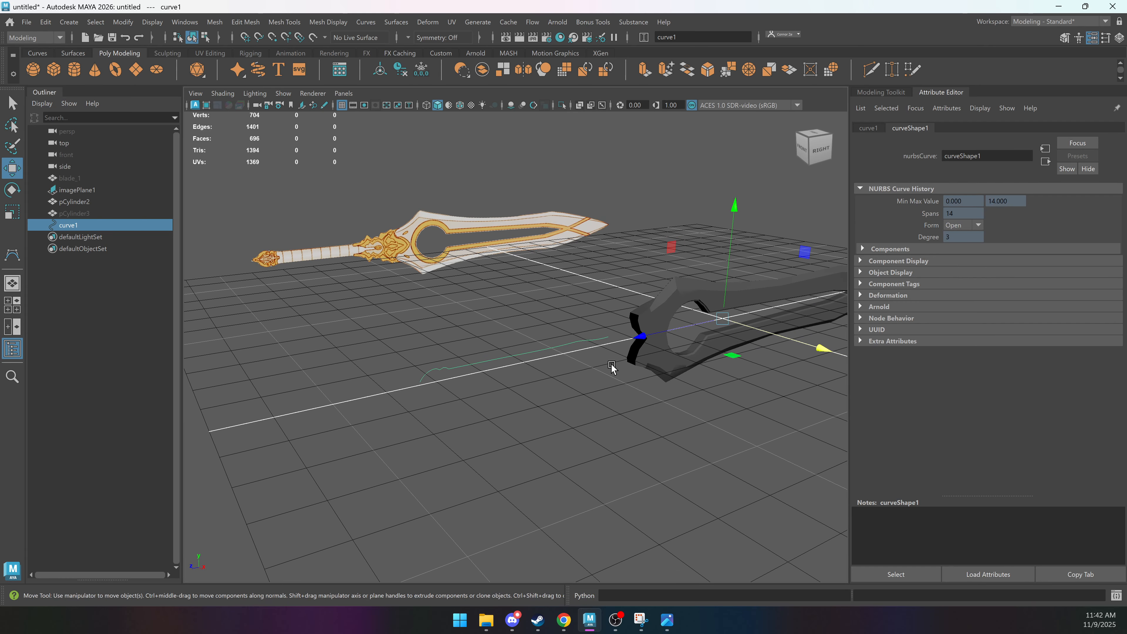
key(e)
drag(689, 349, 561, 325)
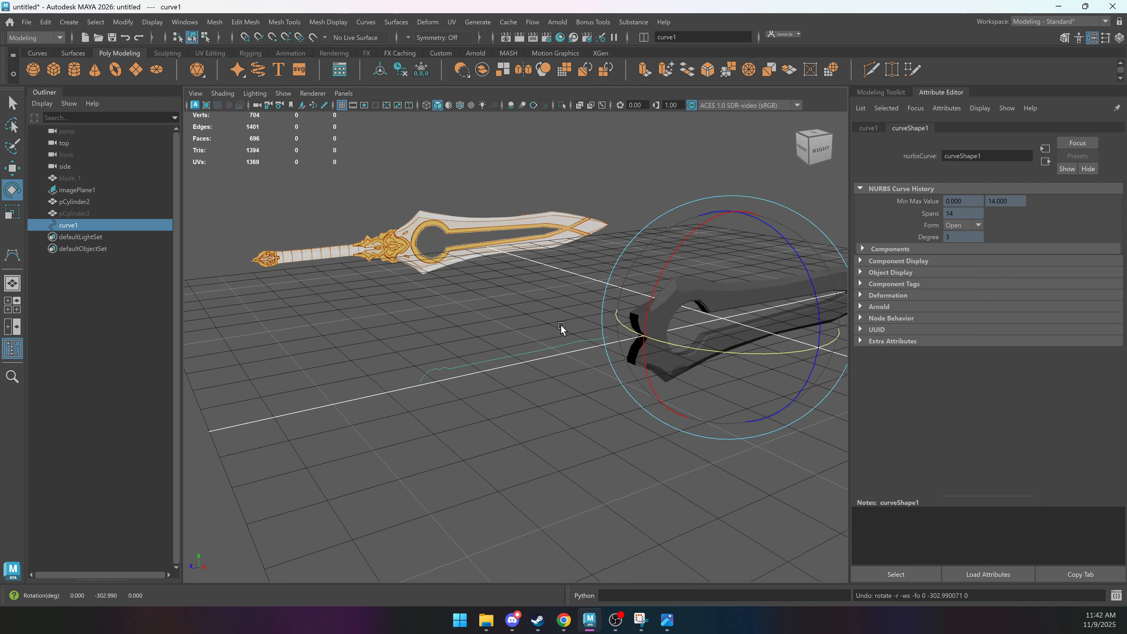
alt+drag(604, 292, 525, 297)
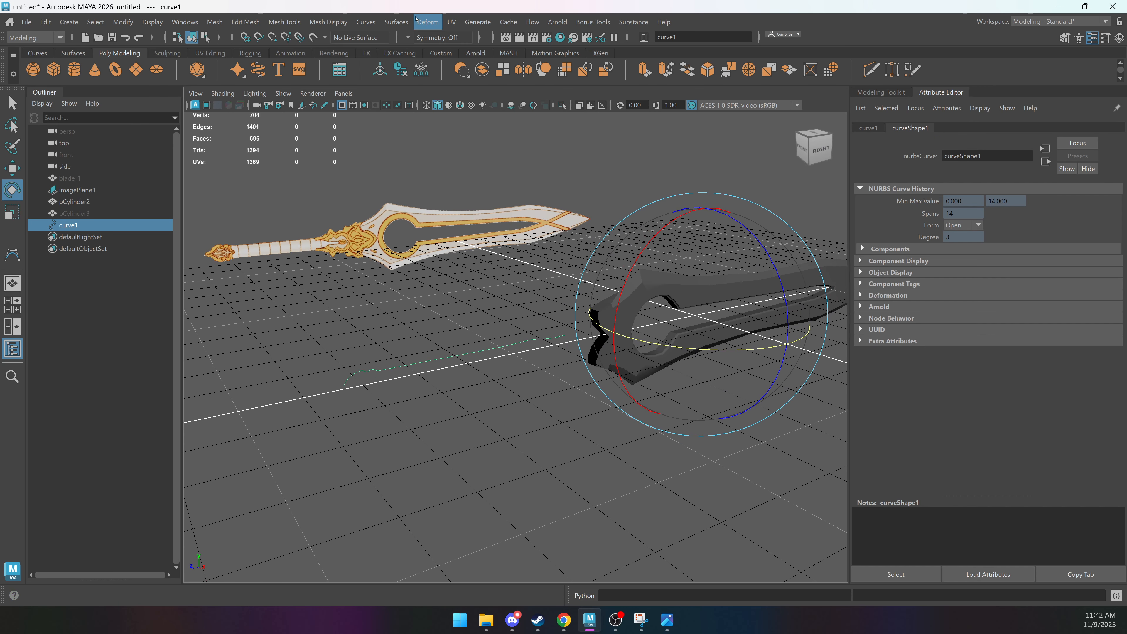
Try revolving the handle curve 360 degrees around the Z axis as polygons with 16 segments and control-point tessellation.
click(397, 22)
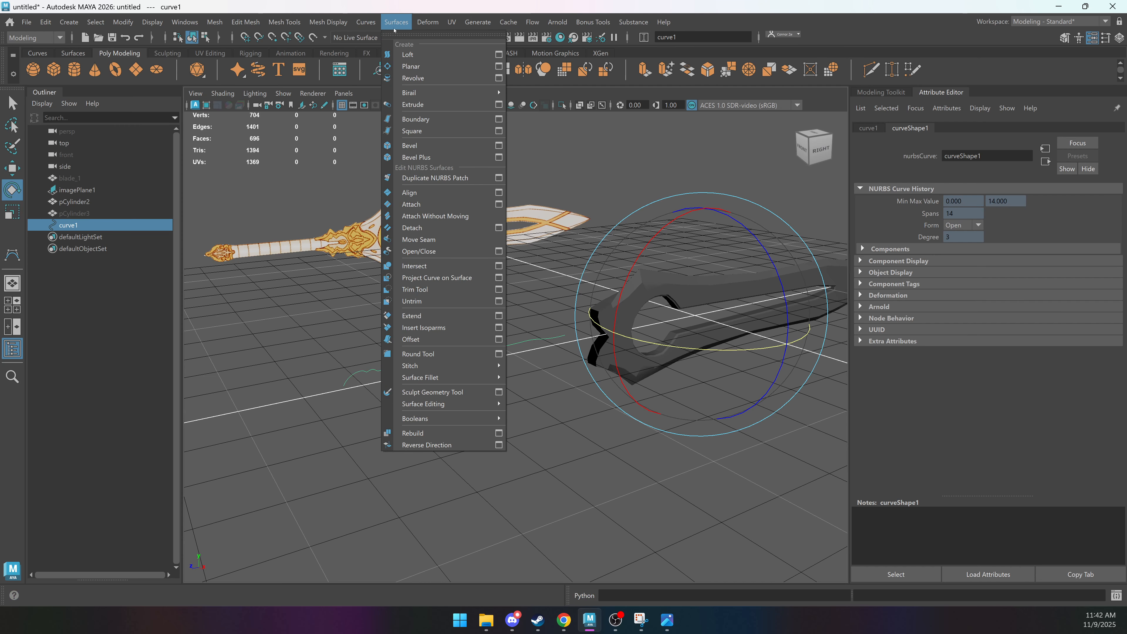
mouse_move(431, 25)
mouse_move(397, 22)
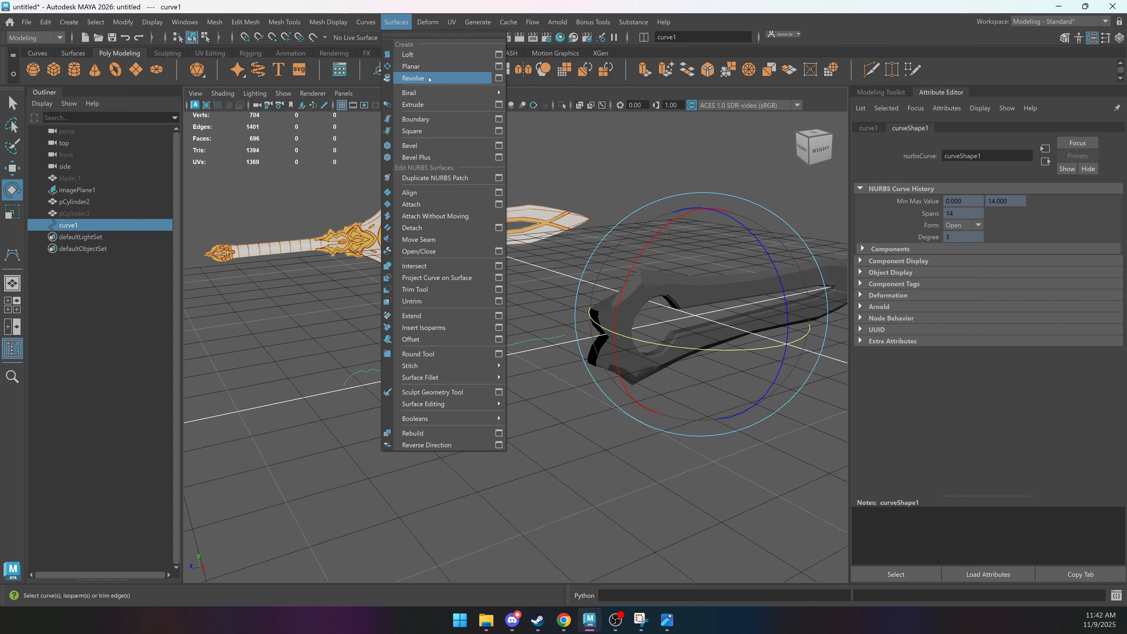
click(499, 78)
drag(0, 133, 792, 61)
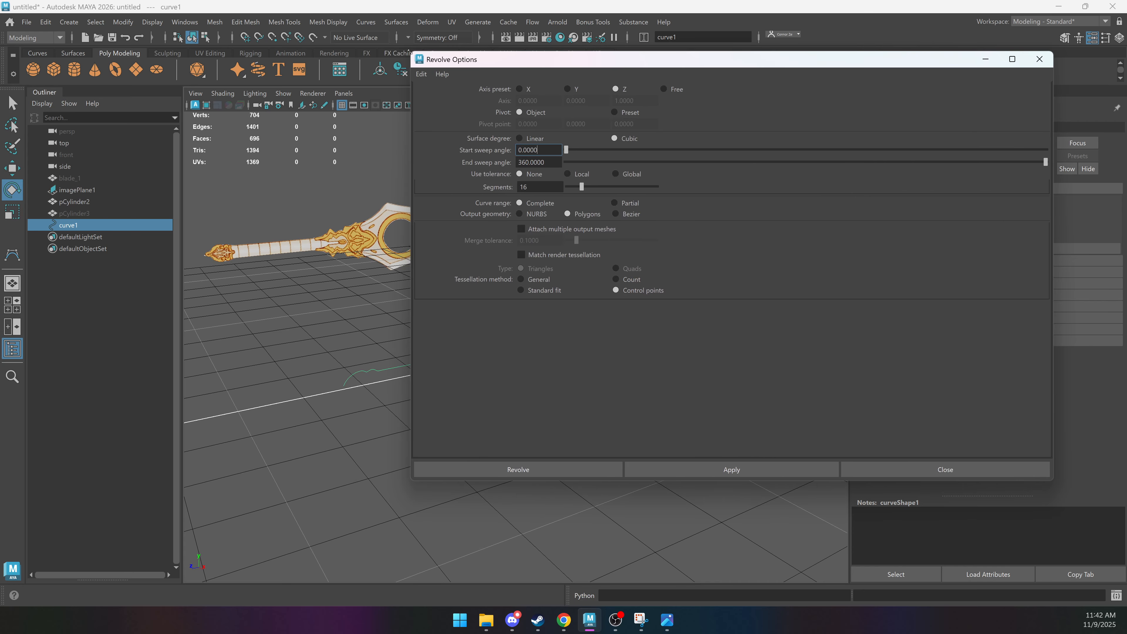
drag(411, 53, 689, 169)
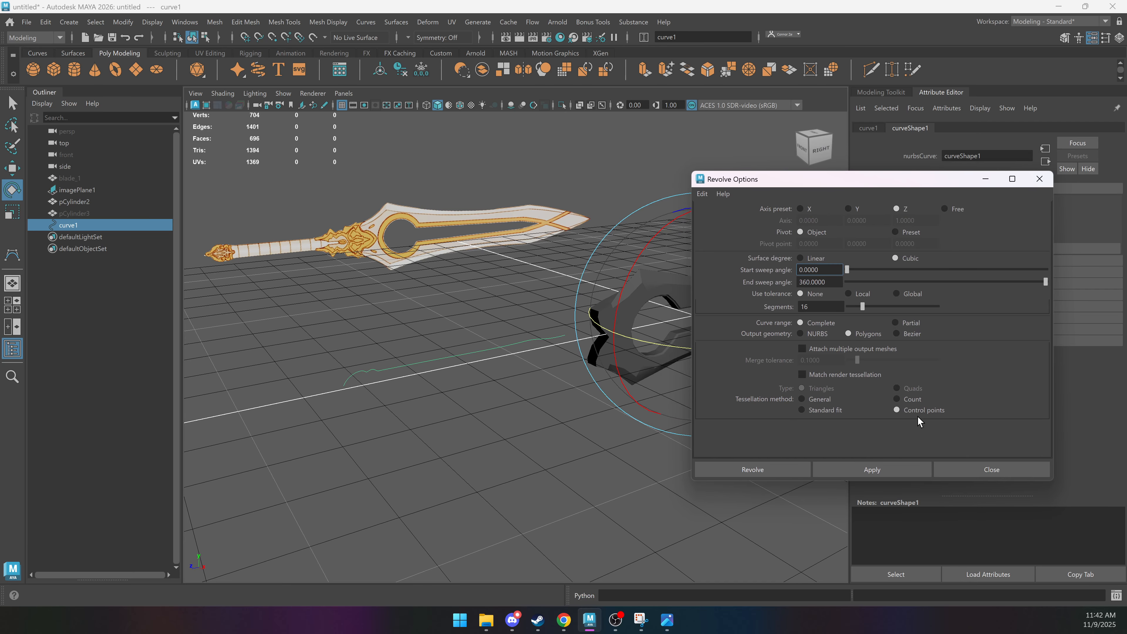
click(883, 471)
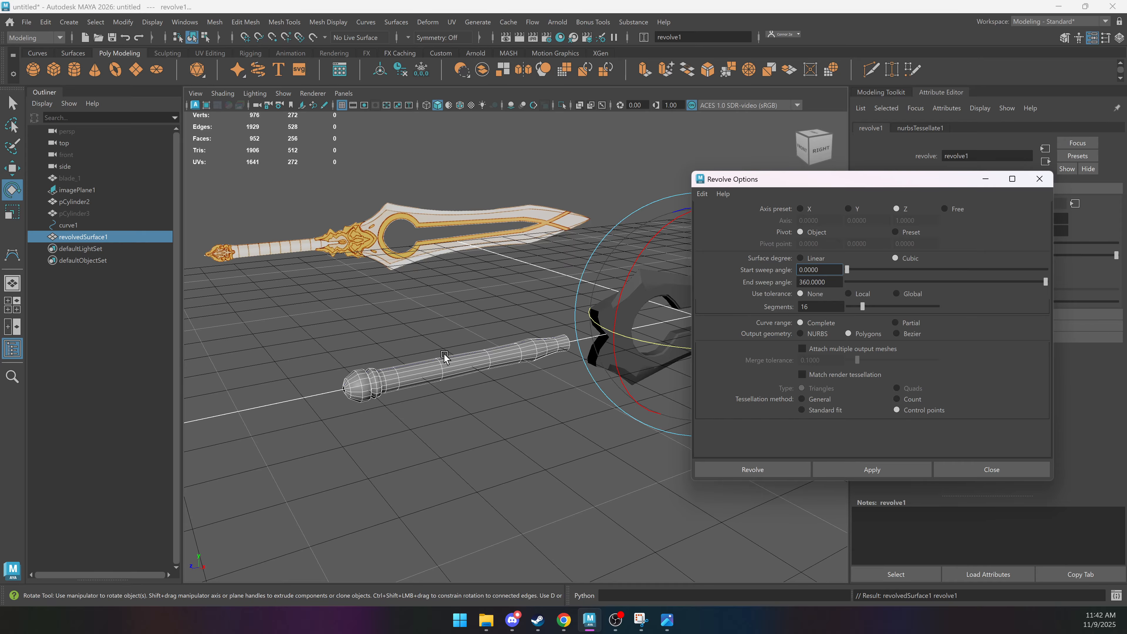
alt+drag(602, 269, 481, 292)
key(ctrl+z)
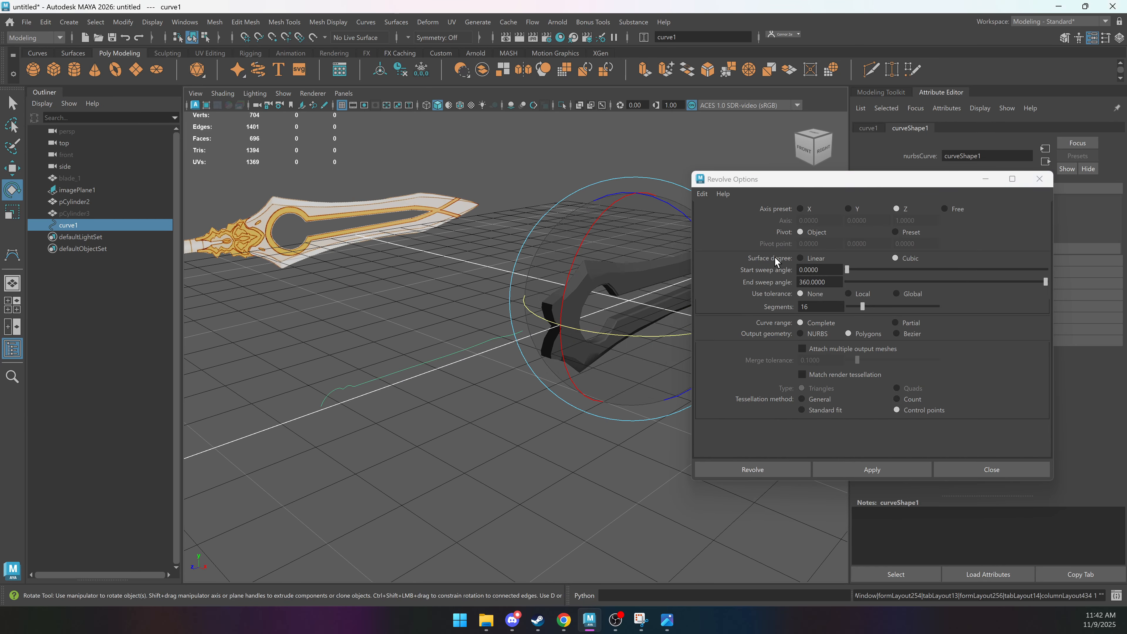
Reset the Revolve options, choose polygon output with control-point tessellation, and revolve the handle curve around the Y axis.
click(705, 195)
click(728, 221)
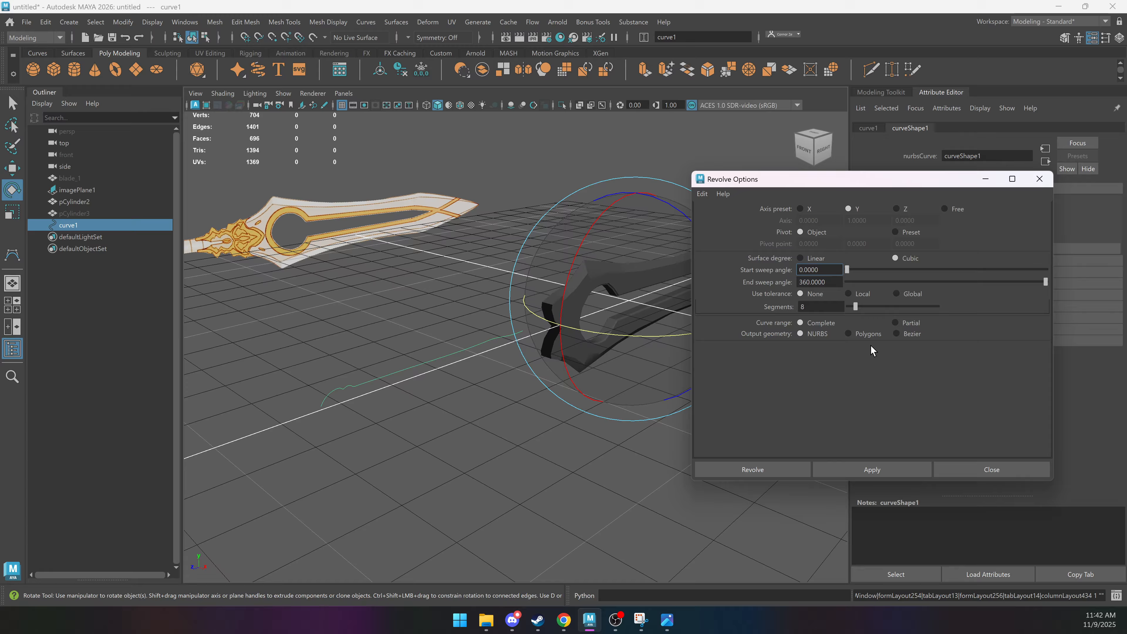
click(868, 334)
click(930, 412)
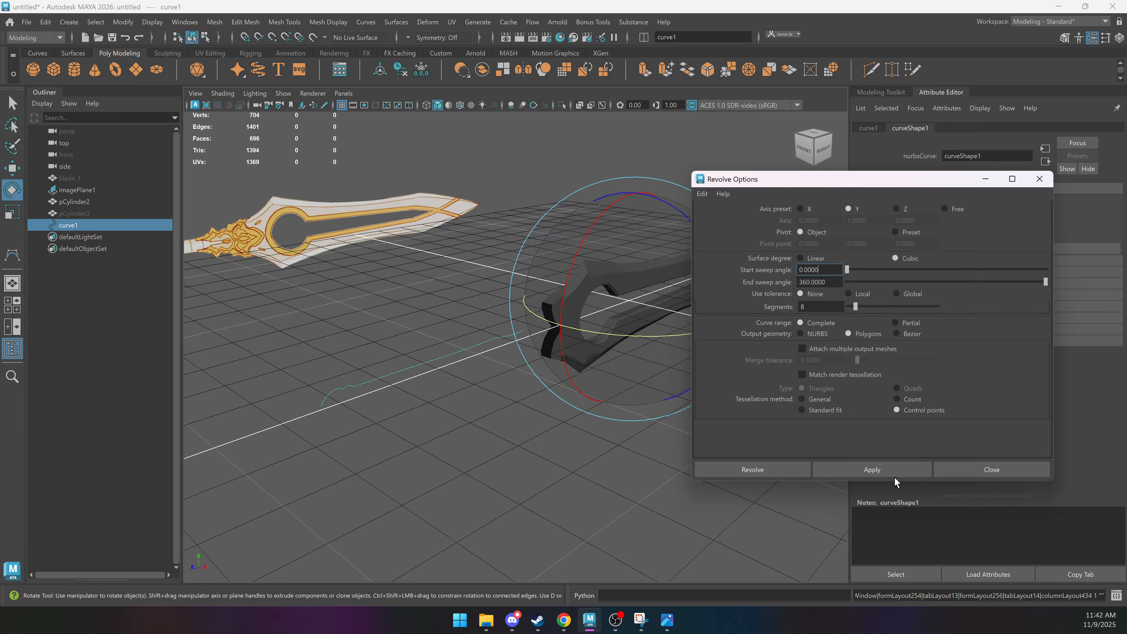
click(872, 470)
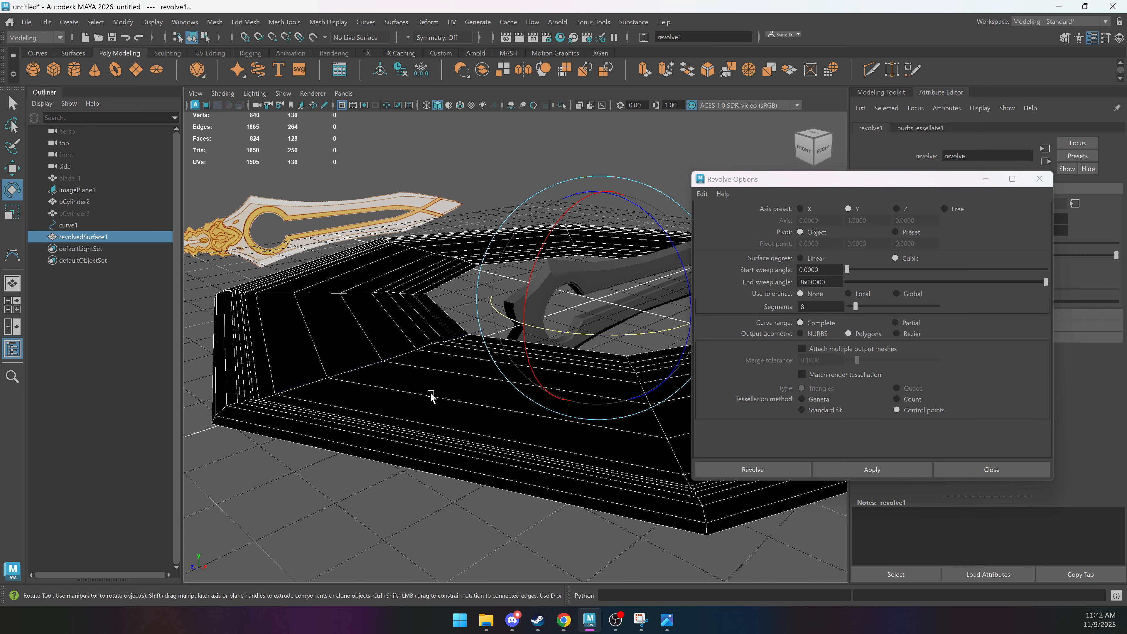
Remove the surface revolved around the Y axis, keeping the handle curve selected.
alt+drag(435, 383, 453, 404)
key(Delete)
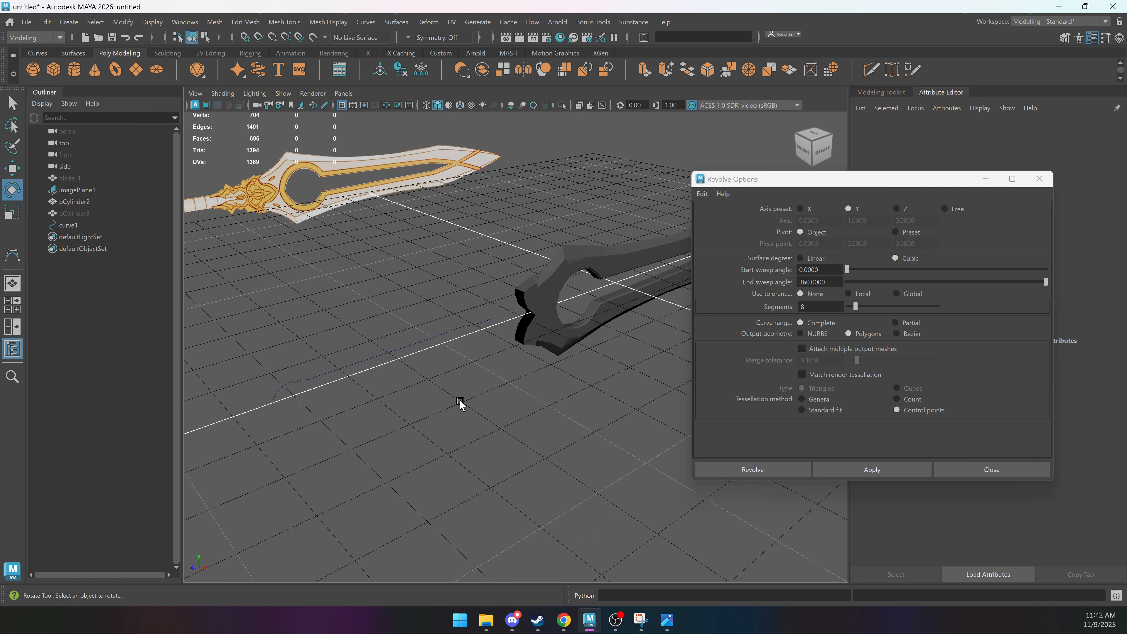
key(ctrl+z)
alt+drag(349, 349, 443, 330)
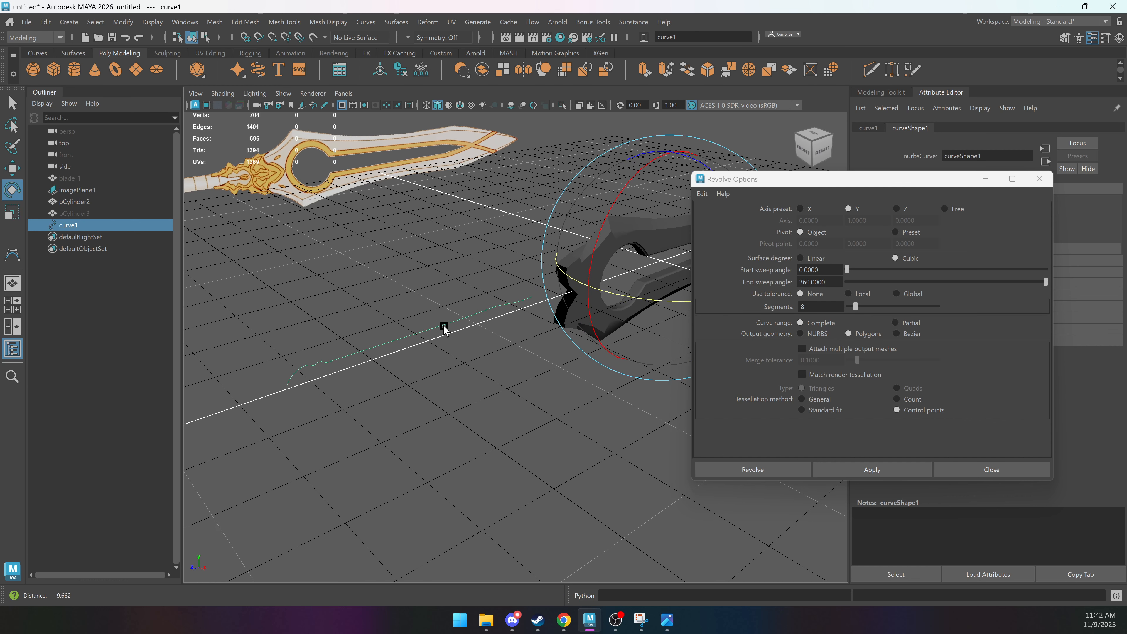
Try rotating the handle curve about its vertical axis with the Revolve options still open.
drag(846, 184, 920, 74)
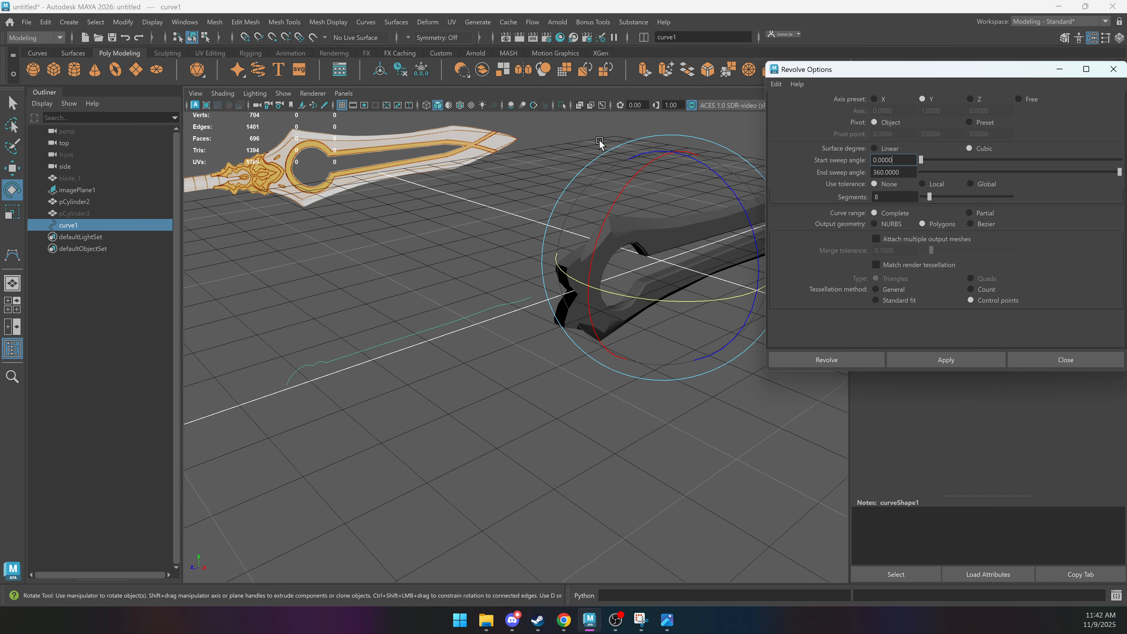
drag(616, 293, 495, 348)
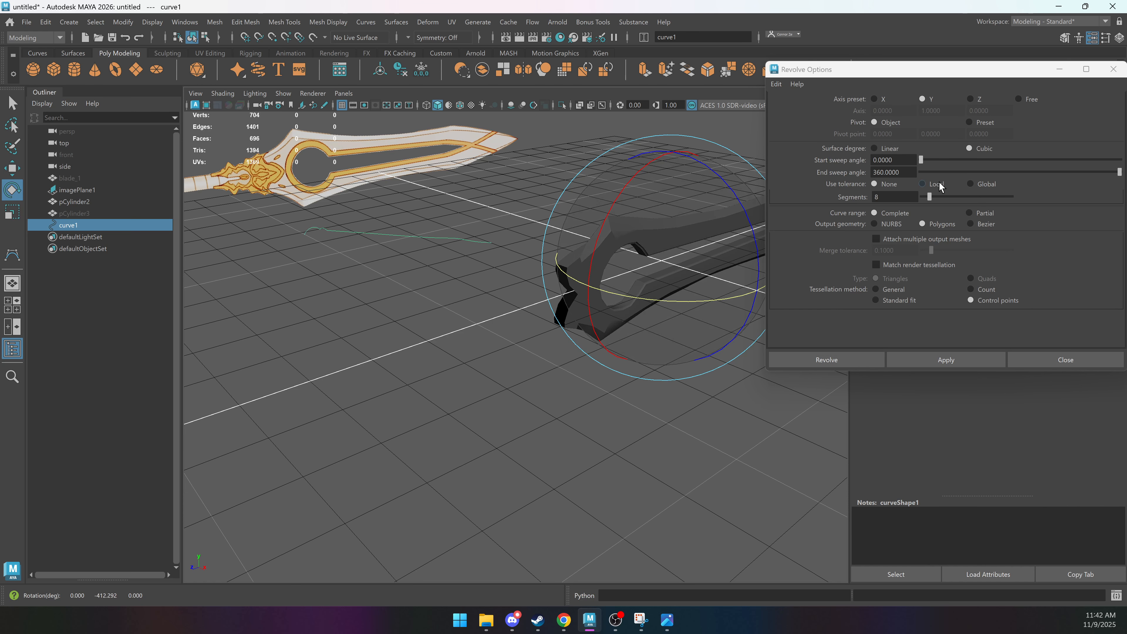
key(ctrl+z)
Try revolving the handle curve 360 degrees around the Z axis as polygons with 8 segments.
click(980, 99)
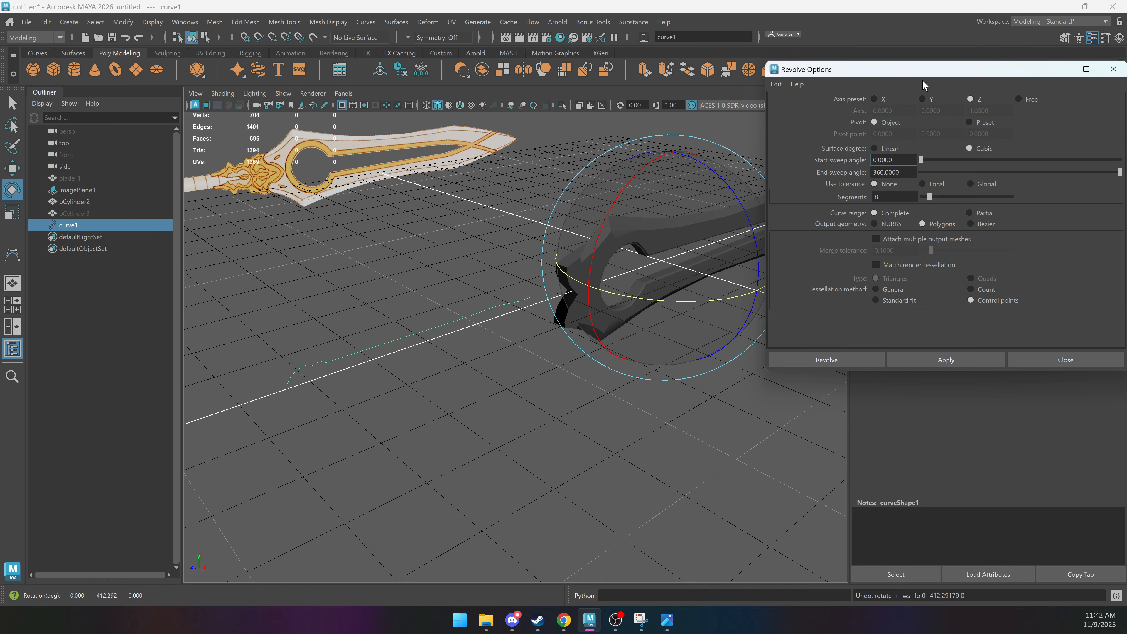
click(953, 360)
mouse_move(520, 397)
alt+mouse_down()
mouse_move(576, 387)
mouse_move(532, 392)
alt+mouse_up()
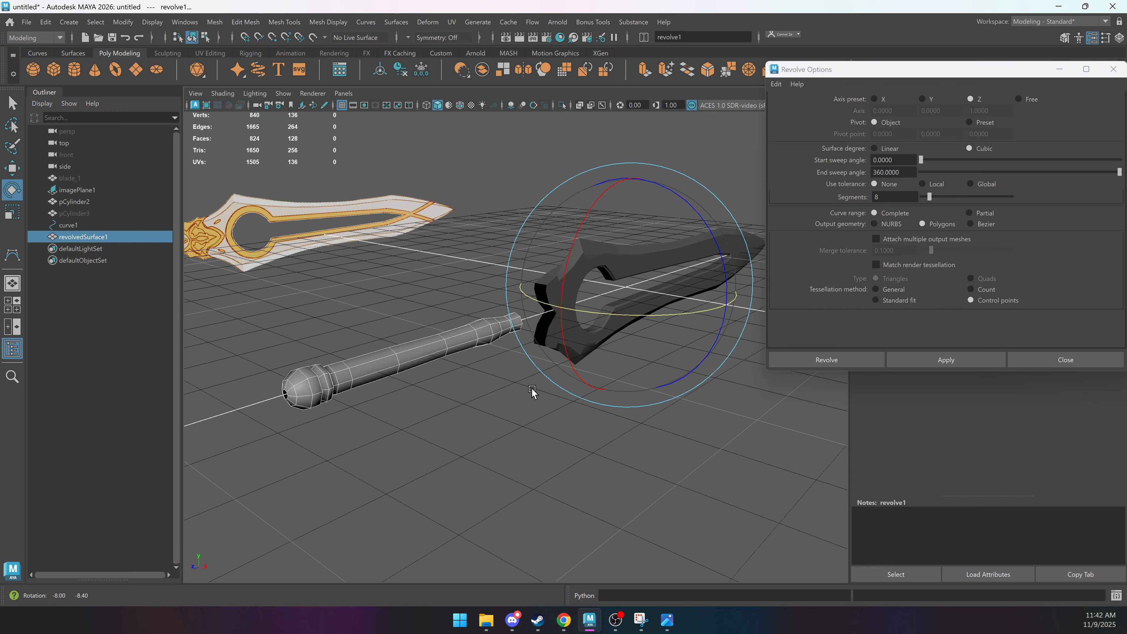
key(ctrl+z)
Try revolving the handle curve around the X axis with the same polygon settings.
click(875, 99)
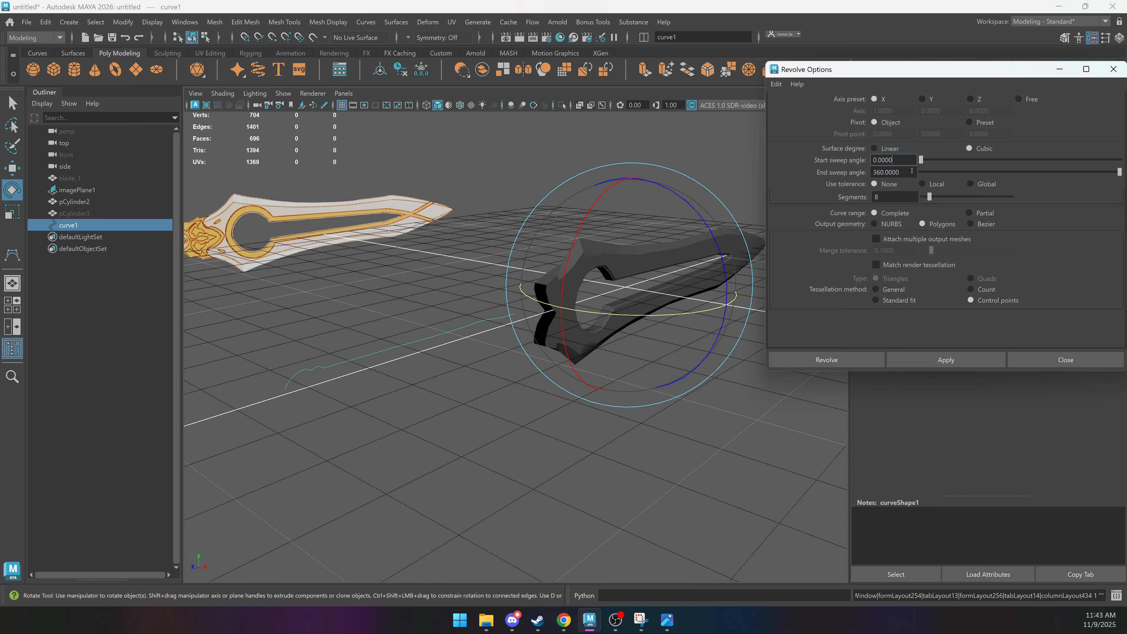
click(972, 367)
alt+drag(705, 368, 625, 355)
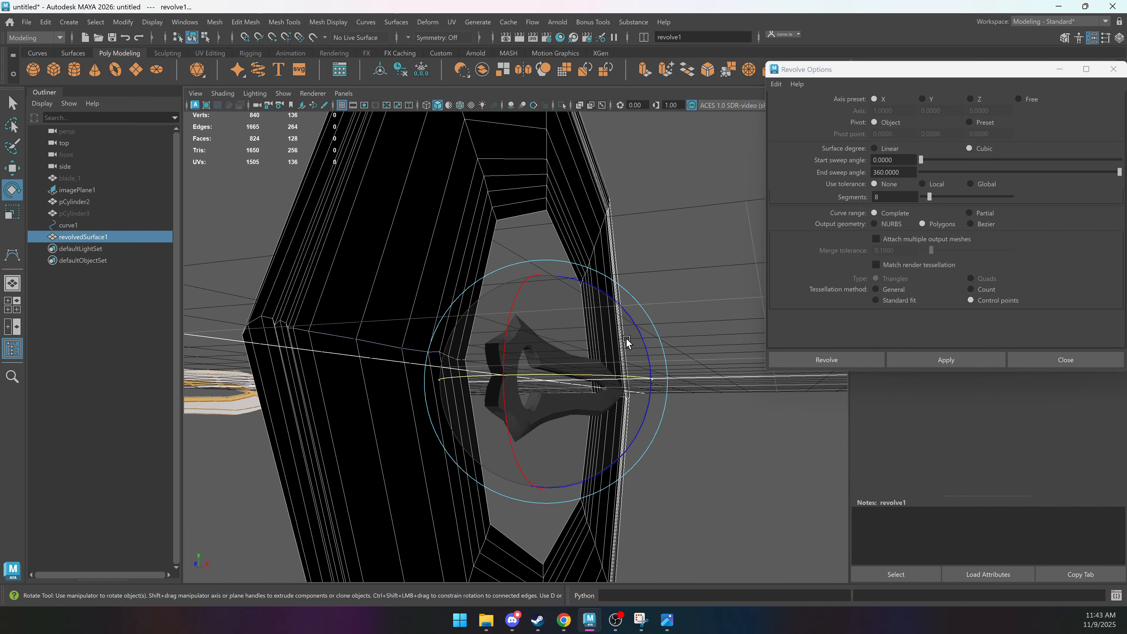
key(ctrl+z)
Revolve the handle curve 360 degrees around the Z axis with 8 segments, delete the surface's history and close the Revolve options.
click(983, 101)
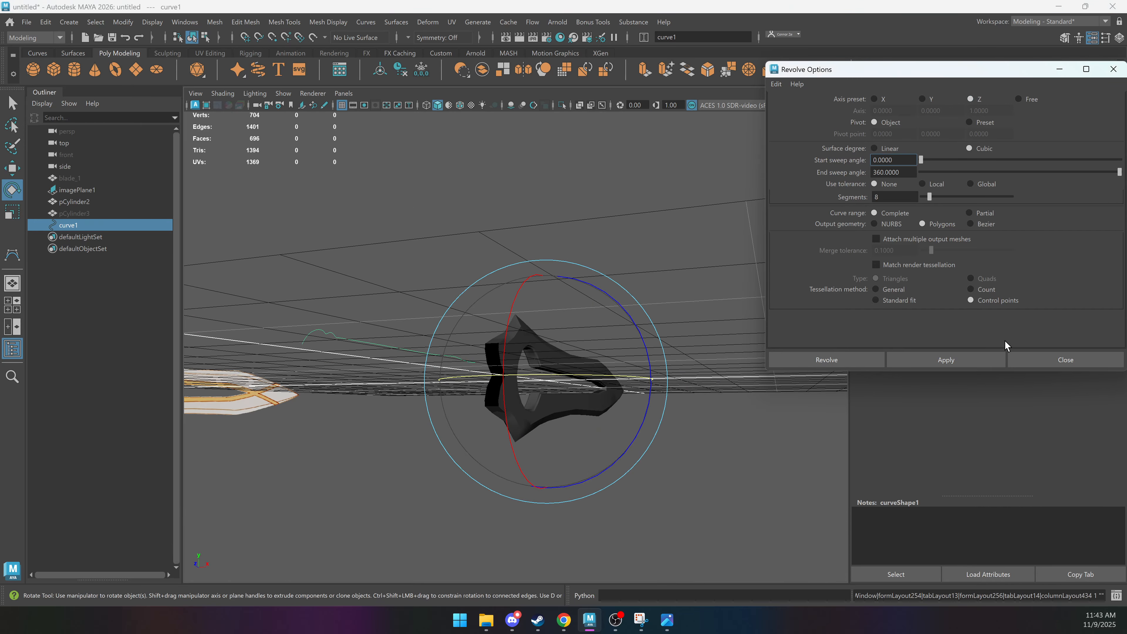
click(976, 361)
alt+drag(612, 338, 525, 320)
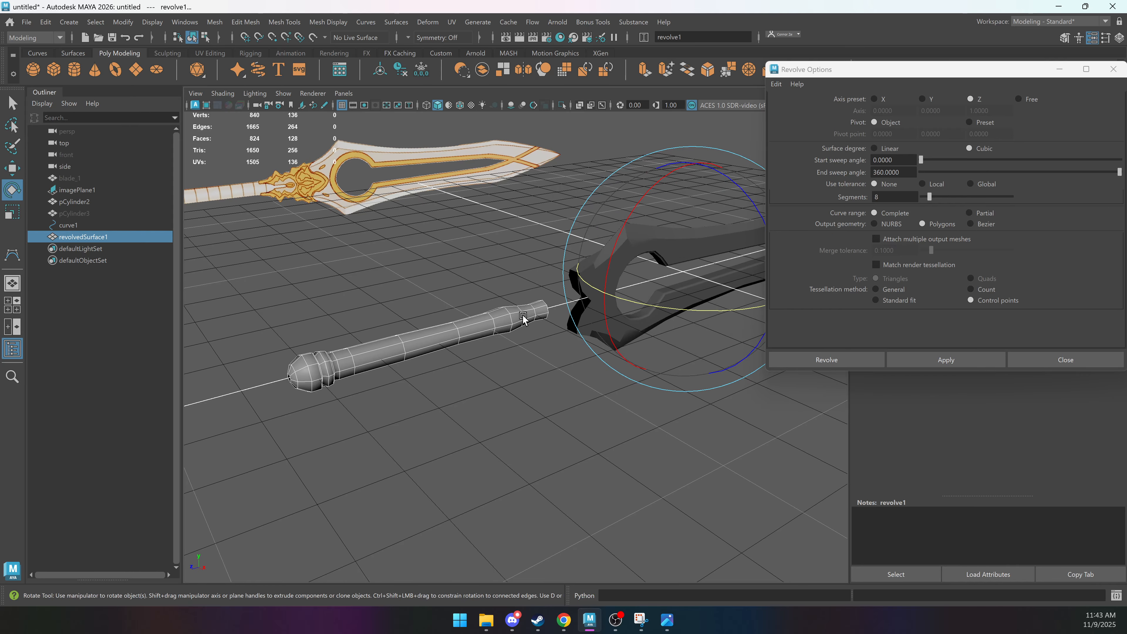
key(q)
click(399, 71)
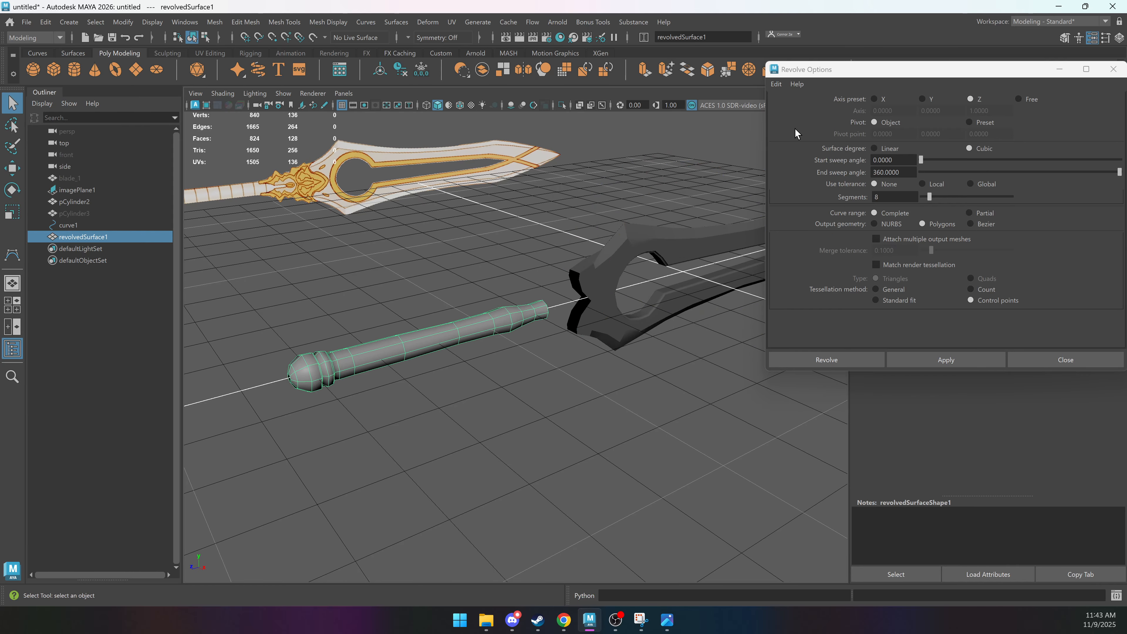
drag(962, 73, 802, 108)
click(954, 104)
Examine the handle's open end and the border edges at the blade's base, then return to object selection.
alt+right_drag(265, 205, 497, 291)
alt+middle_drag(496, 291, 551, 287)
alt+drag(551, 286, 545, 280)
click(515, 267)
alt+drag(476, 314, 528, 328)
click(528, 328)
alt+middle_drag(528, 328, 388, 317)
alt+drag(388, 317, 717, 288)
click(688, 253)
double_click(687, 256)
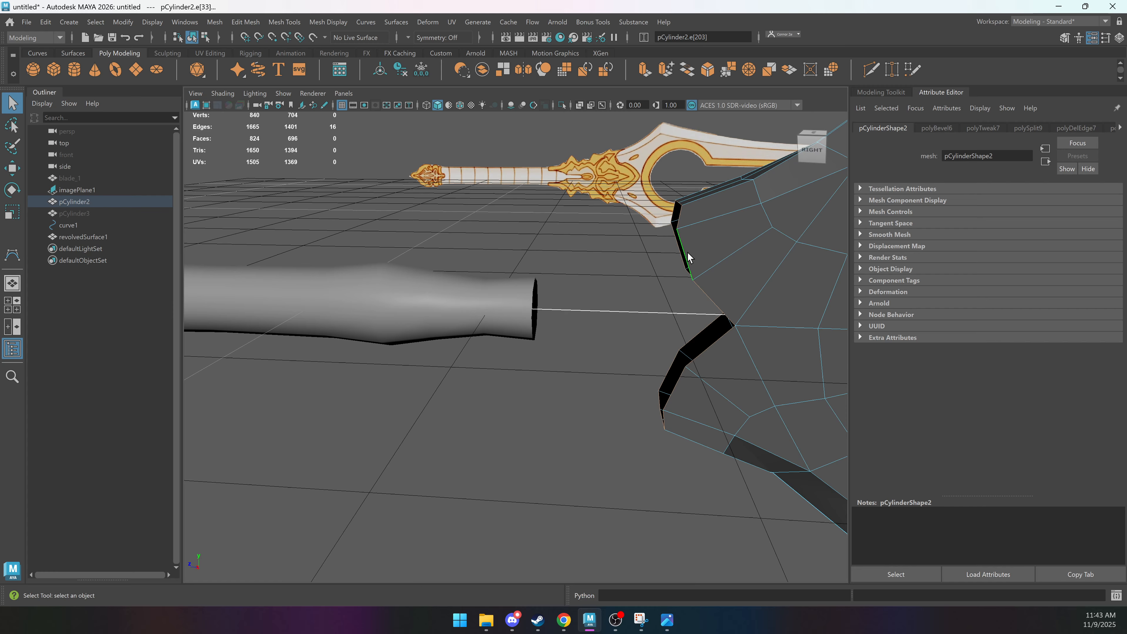
right_drag(687, 256, 728, 222)
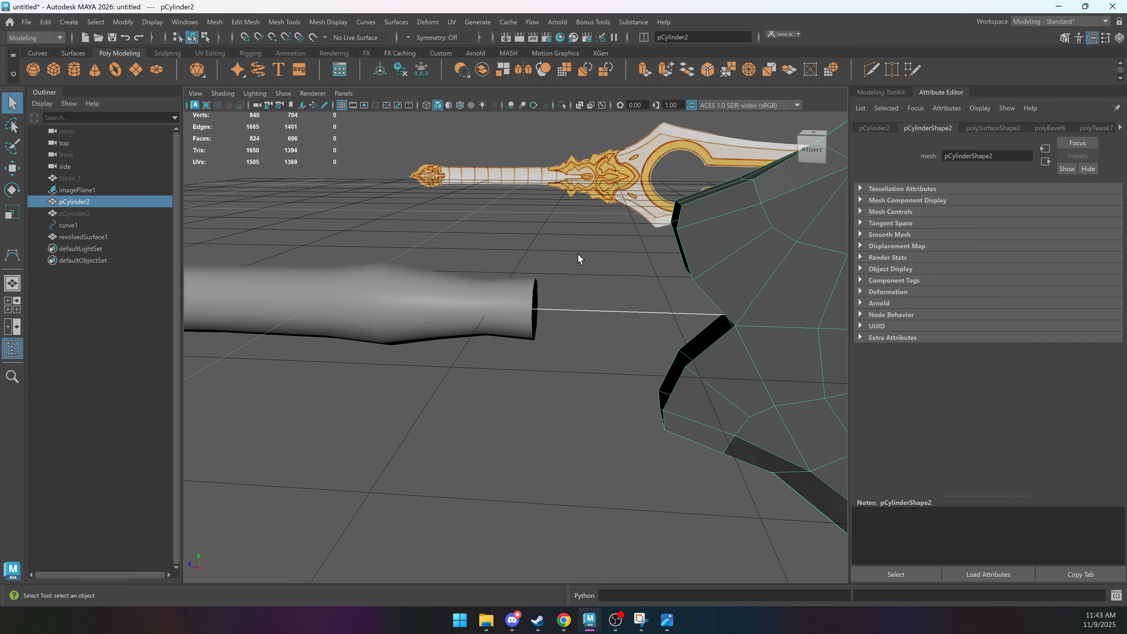
Select the handle and blade together to compare their wireframes where they meet, then clear the selection.
click(523, 297)
shift+click(727, 297)
alt+right_drag(665, 292, 532, 293)
alt+drag(284, 271, 400, 272)
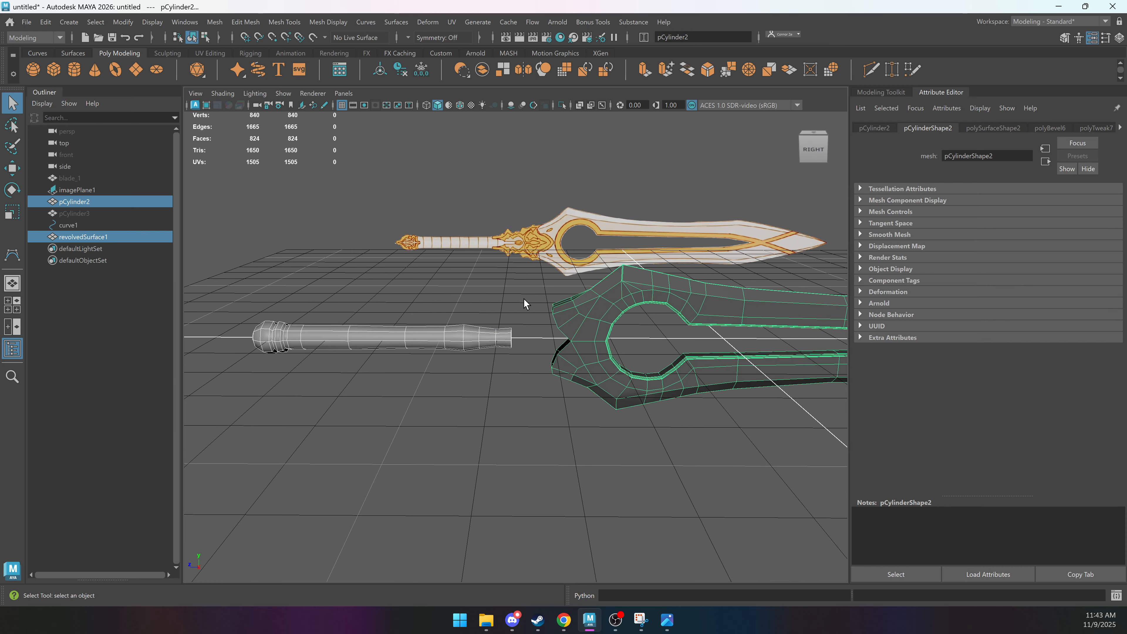
alt+right_drag(502, 298, 744, 302)
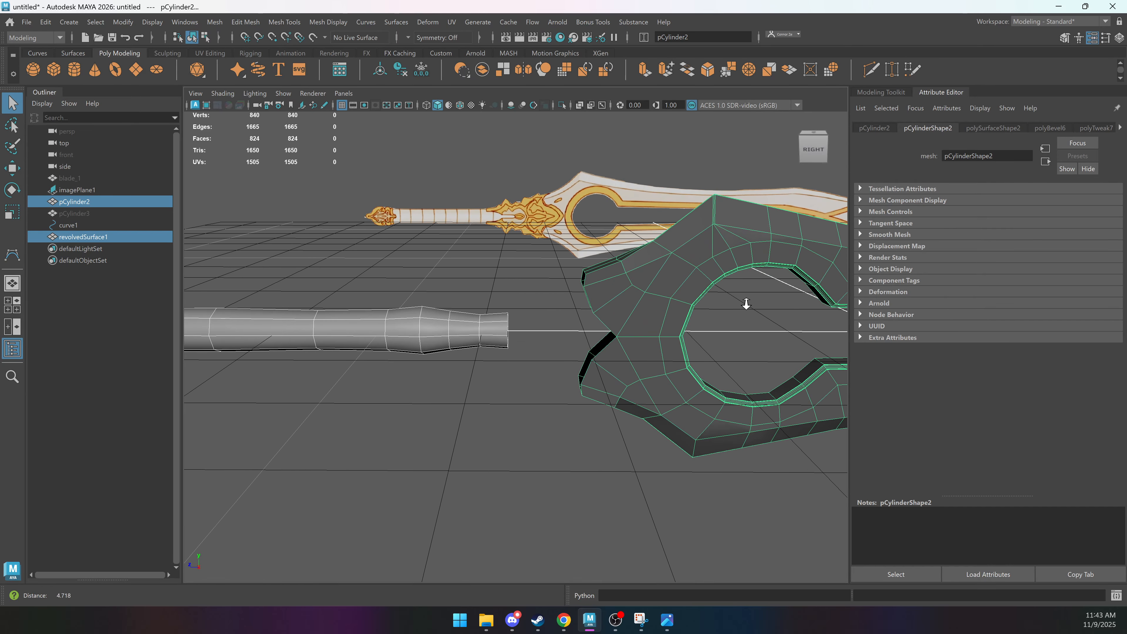
click(550, 298)
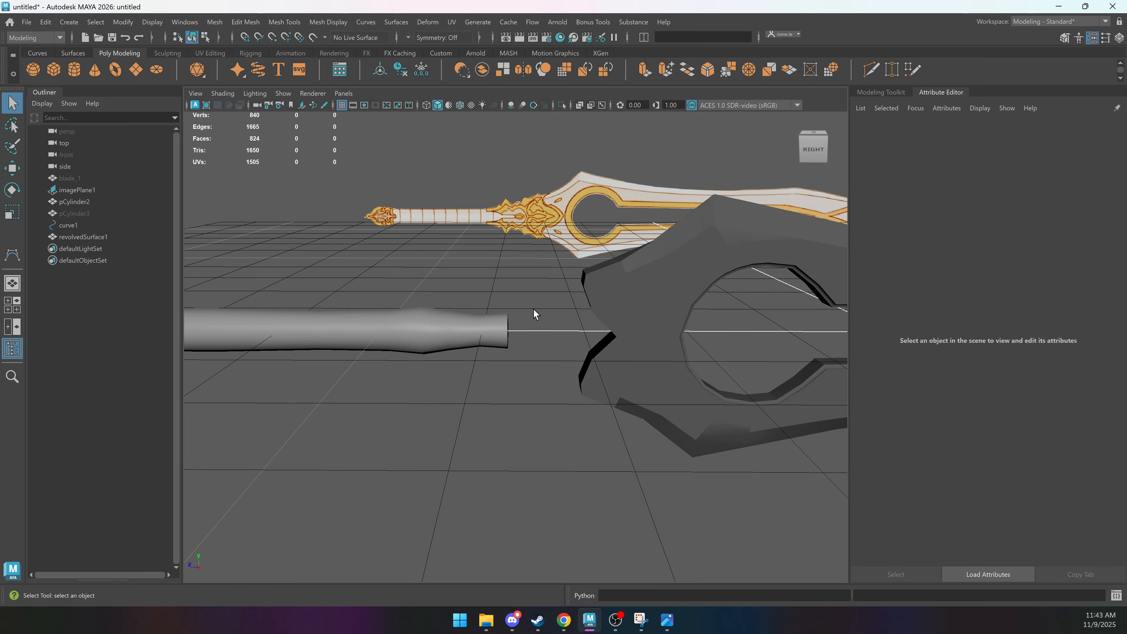
Compare the border edge counts of the handle's open end and the blade's base opening.
alt+right_drag(534, 309, 590, 333)
alt+drag(589, 333, 609, 331)
alt+right_drag(476, 330, 497, 321)
alt+middle_drag(497, 321, 637, 322)
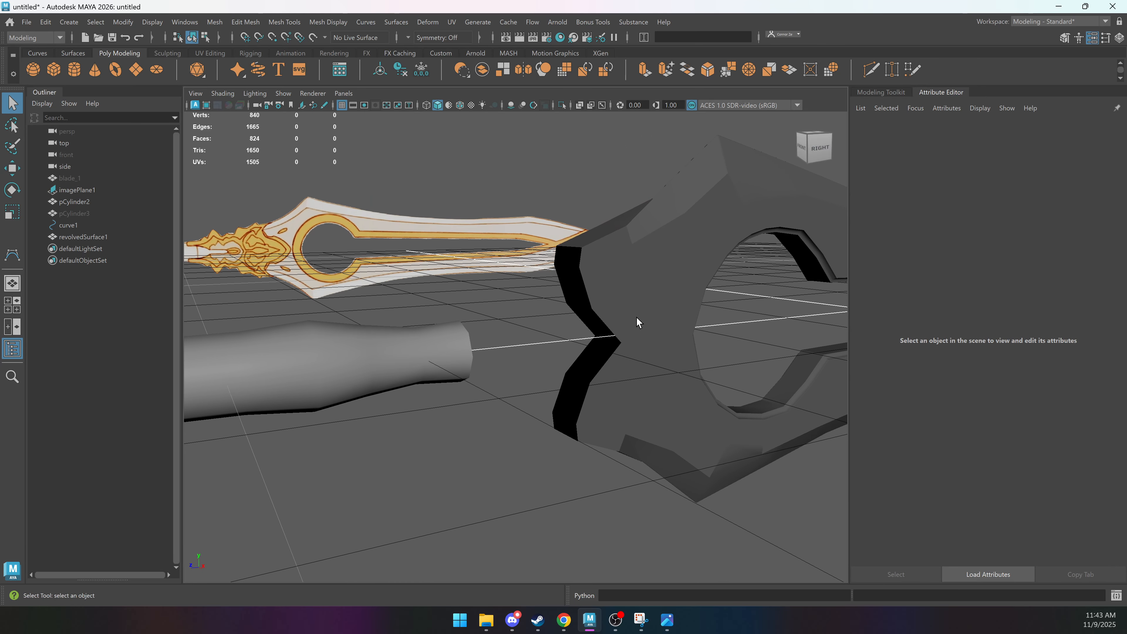
click(458, 351)
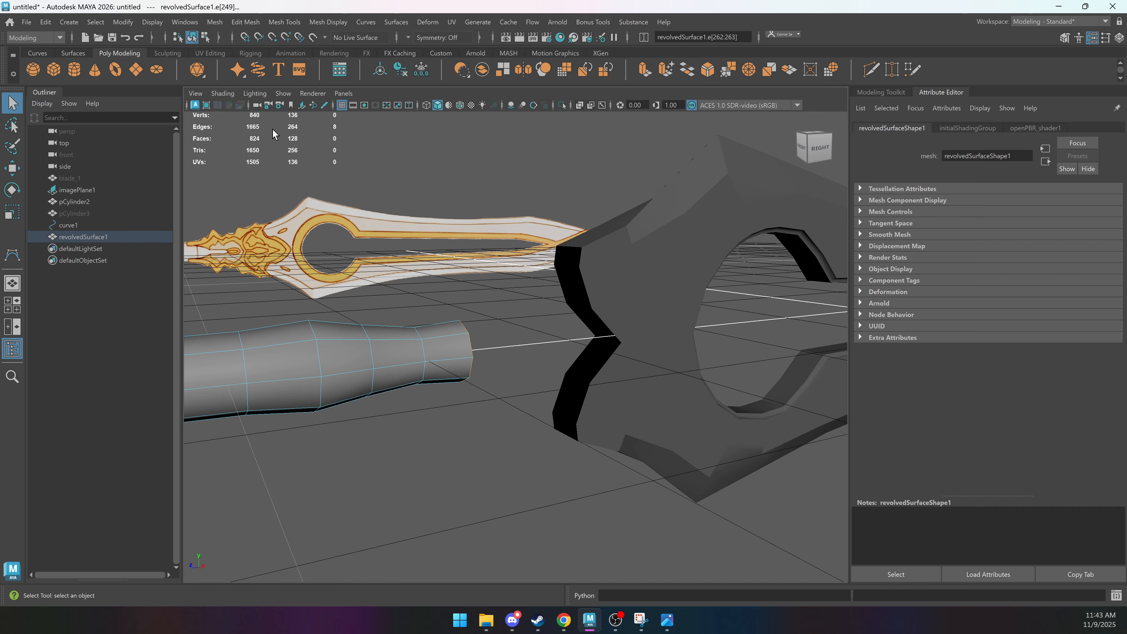
click(588, 276)
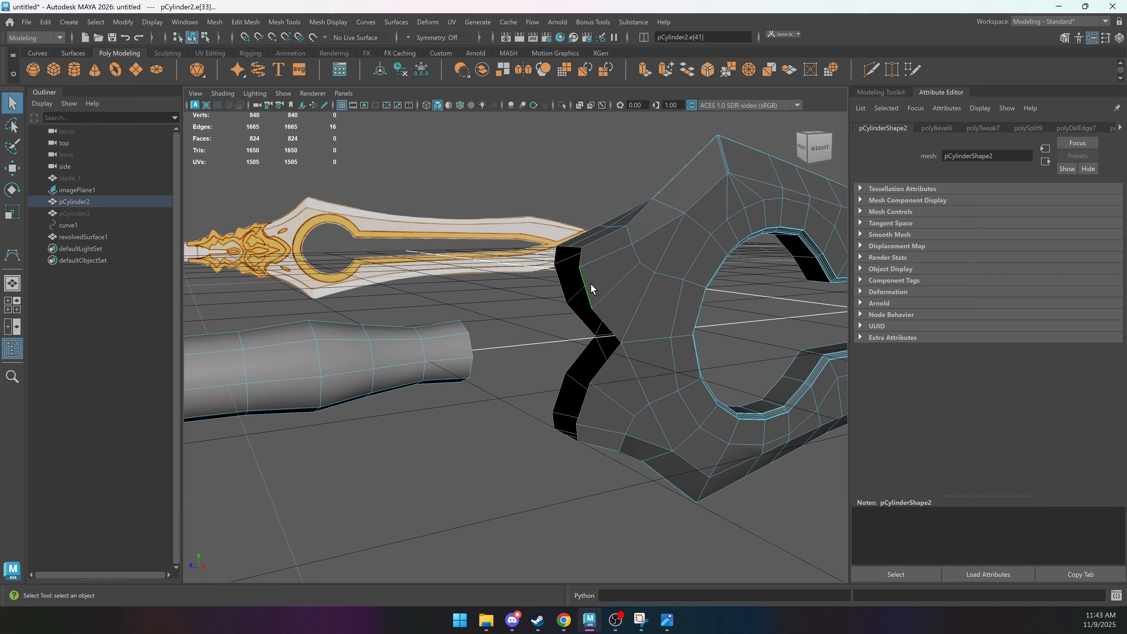
Delete the 8-segment revolved handle mesh, keeping its profile curve.
alt+drag(538, 304, 481, 308)
right_drag(504, 324, 516, 311)
click(575, 330)
alt+right_drag(575, 331, 334, 339)
key(Delete)
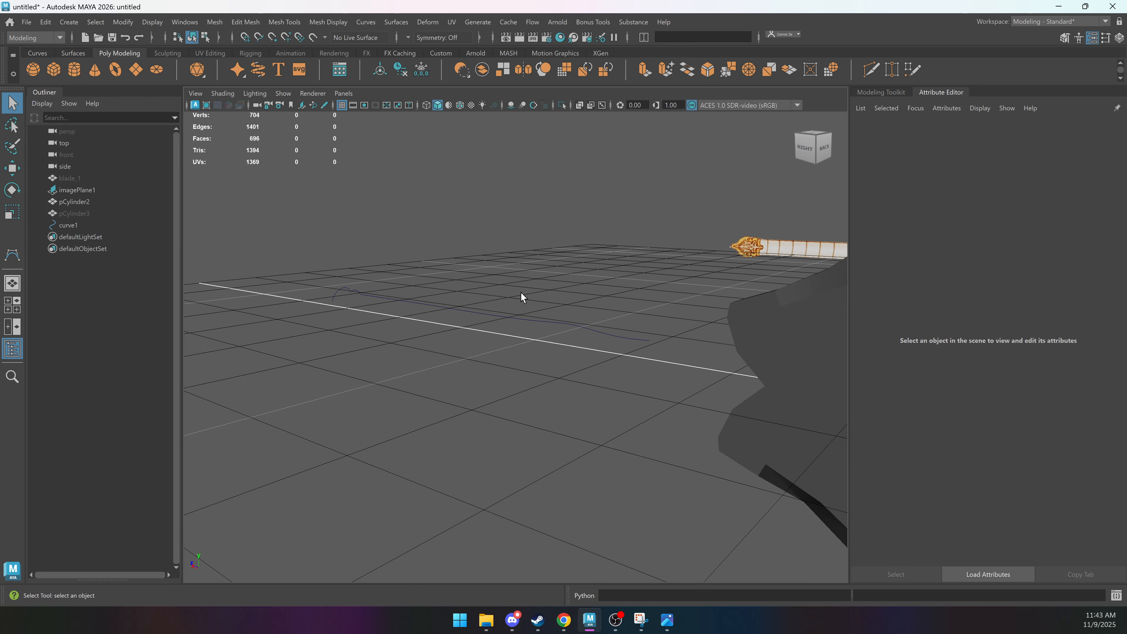
Revolve the handle curve around the Z axis as polygons with 16 segments, then close the Revolve options.
drag(521, 297, 444, 355)
drag(0, 143, 342, 92)
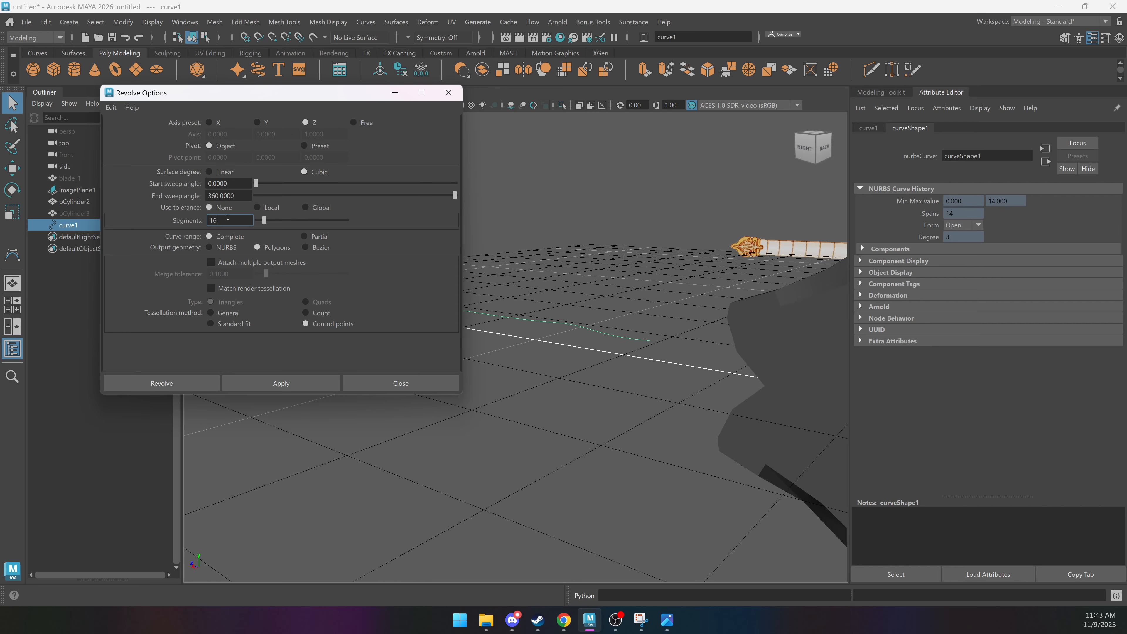
click(291, 388)
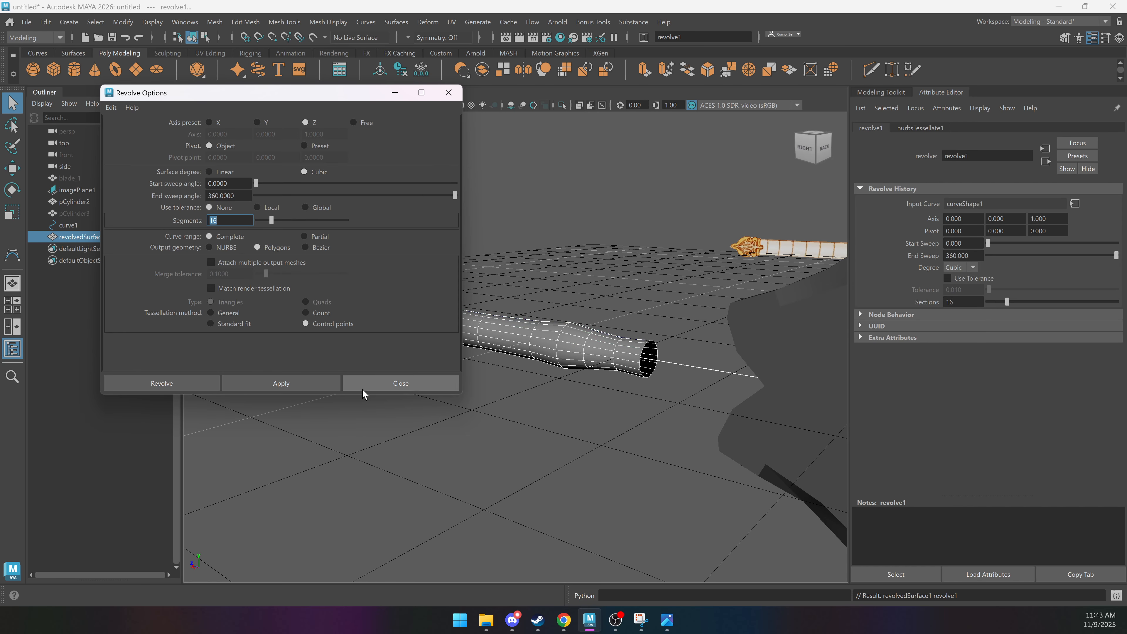
click(399, 387)
Combine the revolved handle and the blade into one mesh and delete its history.
alt+drag(499, 397, 566, 354)
shift+click(565, 308)
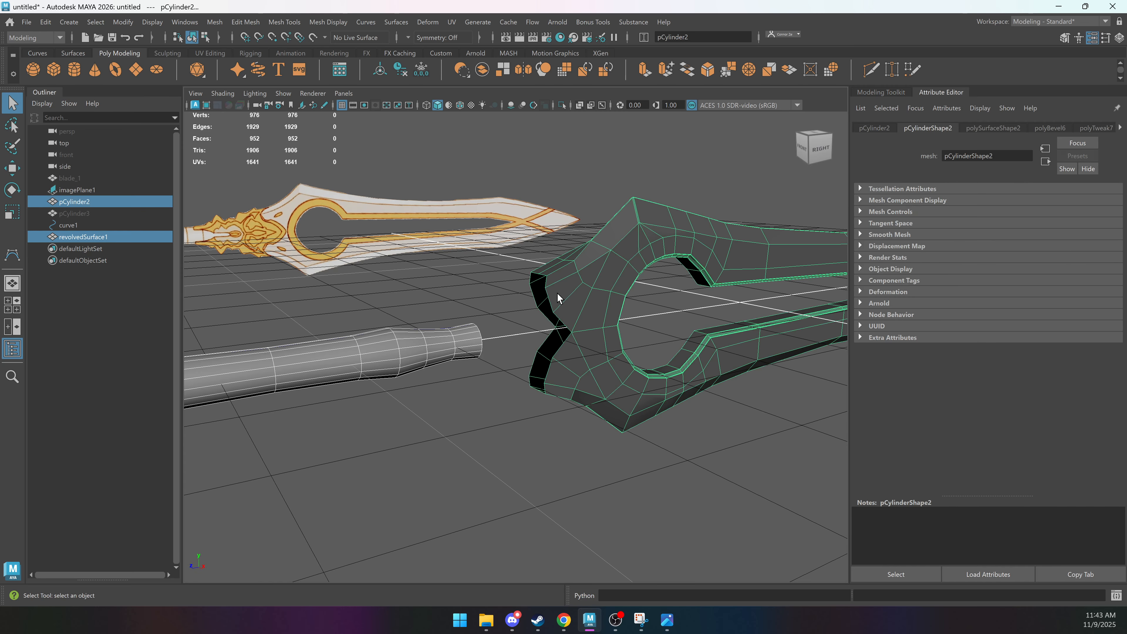
shift+right_drag(519, 264, 514, 521)
alt+drag(514, 520, 642, 372)
click(400, 70)
Try bridging the whole border of the handle's open end to the border of the blade's base.
key(F10)
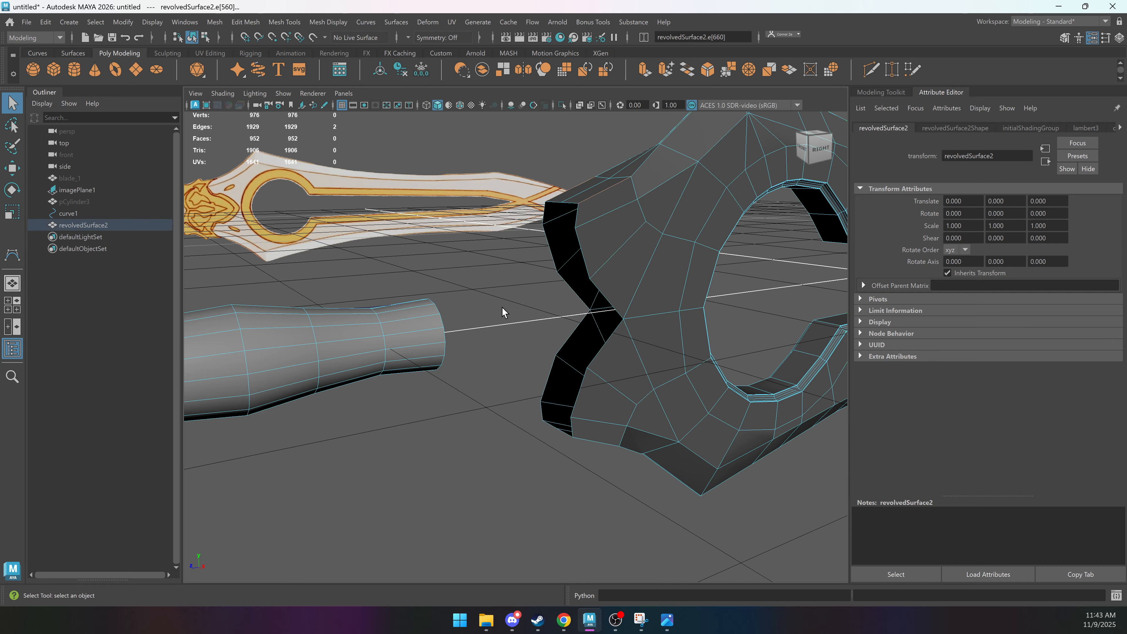
shift+double_click(606, 290)
shift+right_drag(611, 267, 615, 403)
alt+drag(485, 308, 428, 344)
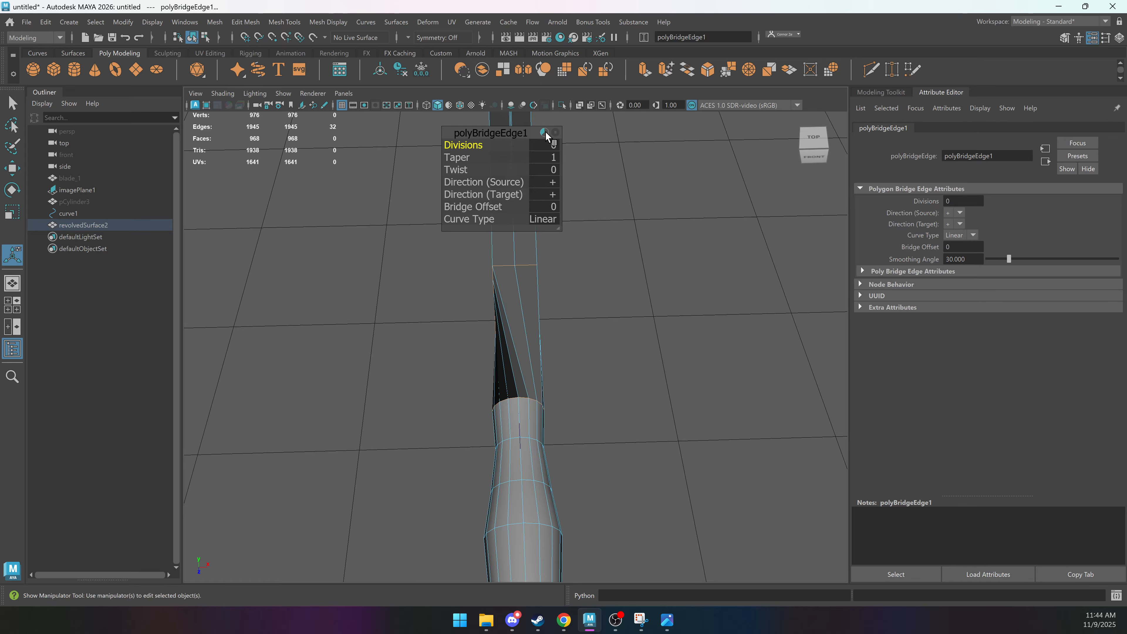
Try different twist values on the handle-to-blade bridge, then undo the twist and the bridge.
drag(466, 169, 570, 208)
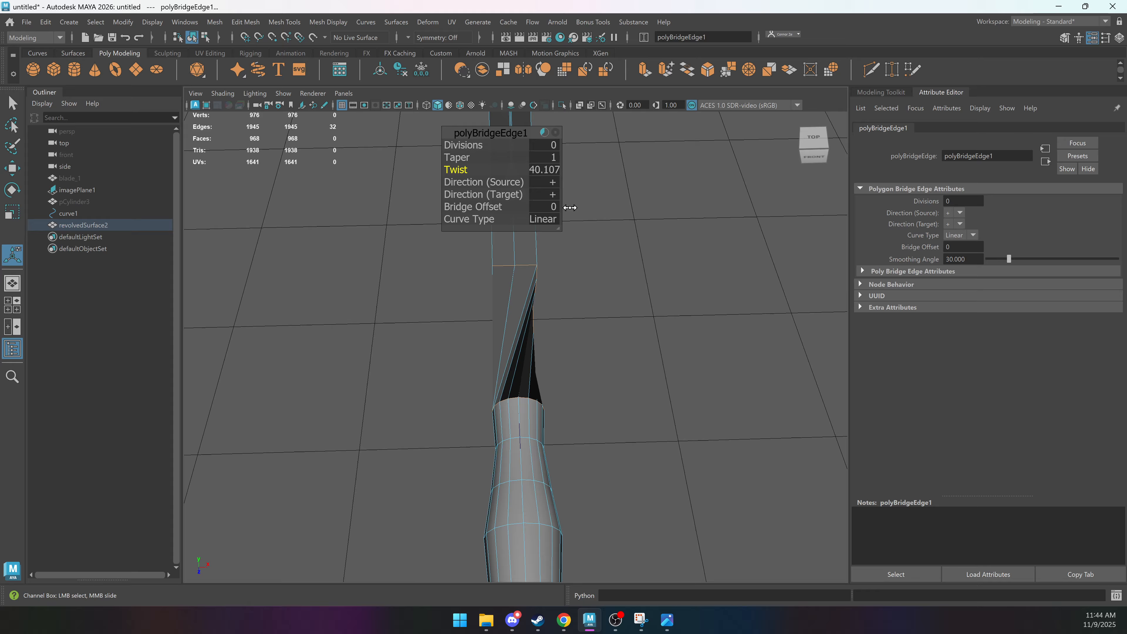
drag(653, 220, 532, 207)
key(ctrl+z)
key(ctrl+z)
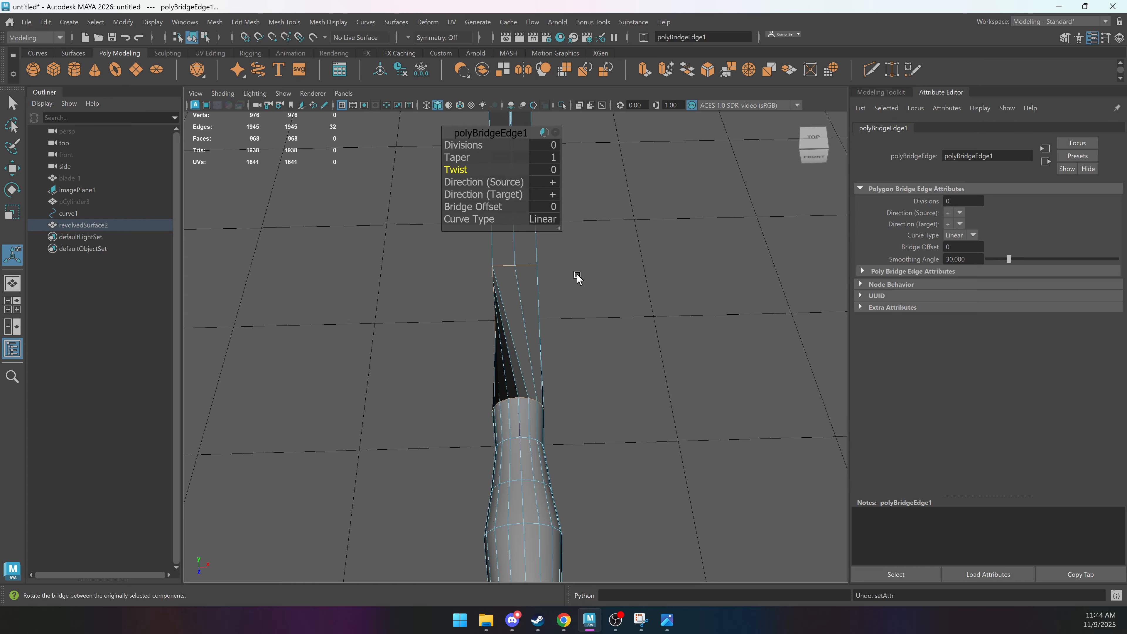
alt+drag(598, 330, 515, 238)
key(q)
Bridge the two upper border edges of the blade's base to the two matching edges on the handle's open end.
alt+drag(474, 344, 569, 407)
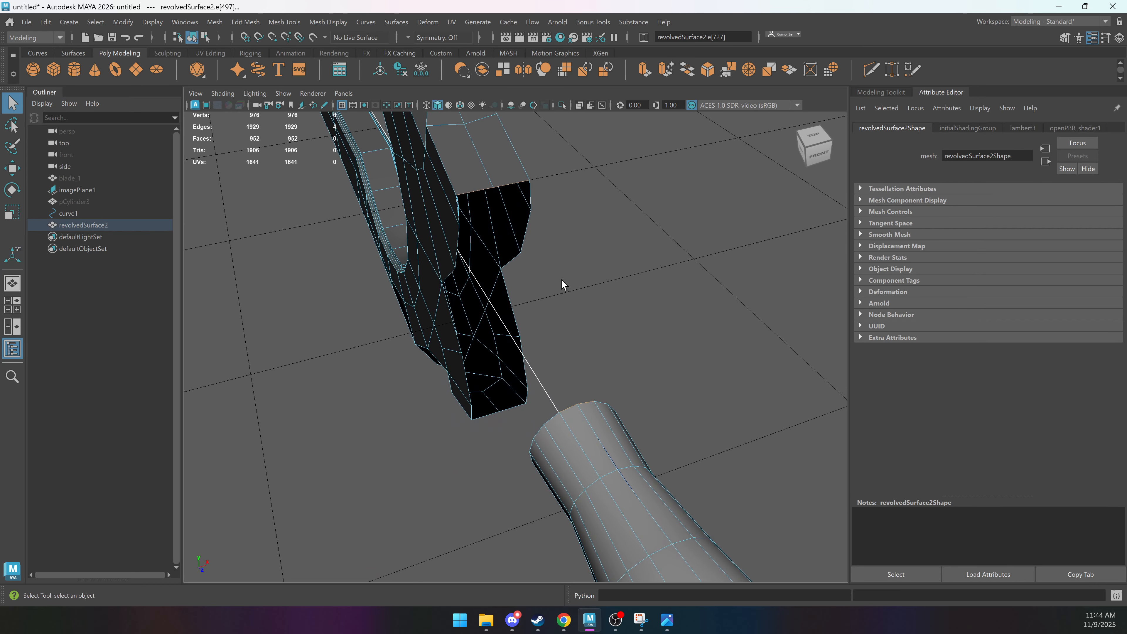
alt+drag(586, 411, 643, 238)
shift+right_drag(674, 198, 682, 336)
click(629, 307)
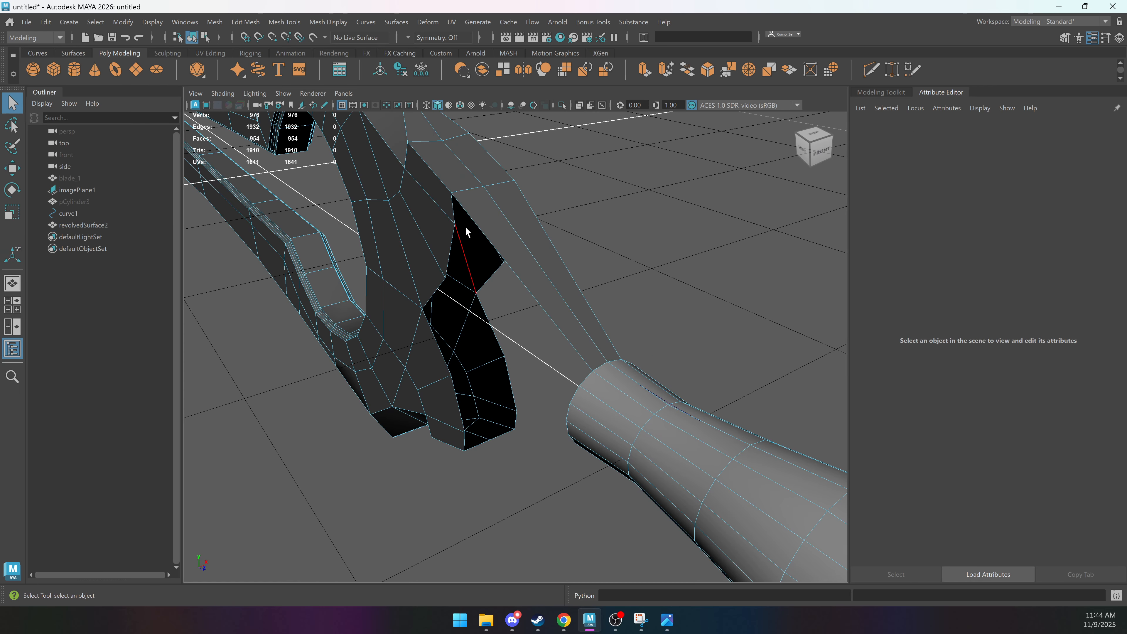
Bridge the remaining border edges of the handle's open end to those of the blade's base, closing the gap.
alt+drag(513, 234, 468, 228)
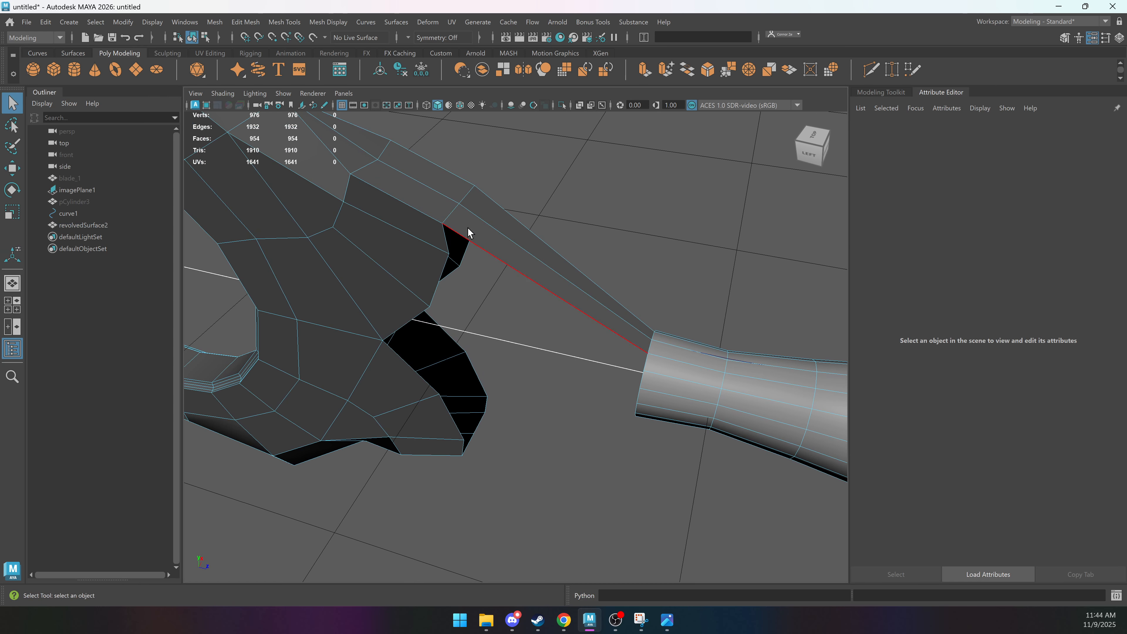
double_click(643, 367)
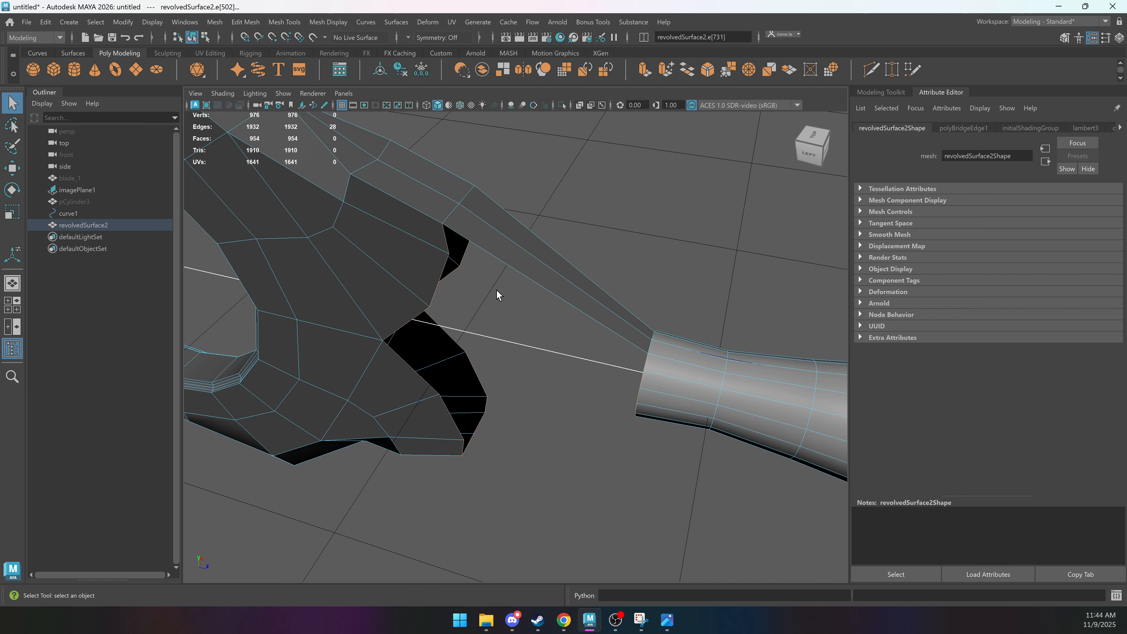
alt+drag(421, 309, 478, 176)
mouse_move(531, 289)
alt+mouse_down()
mouse_move(541, 254)
mouse_move(528, 270)
alt+mouse_up()
ctrl+click(511, 267)
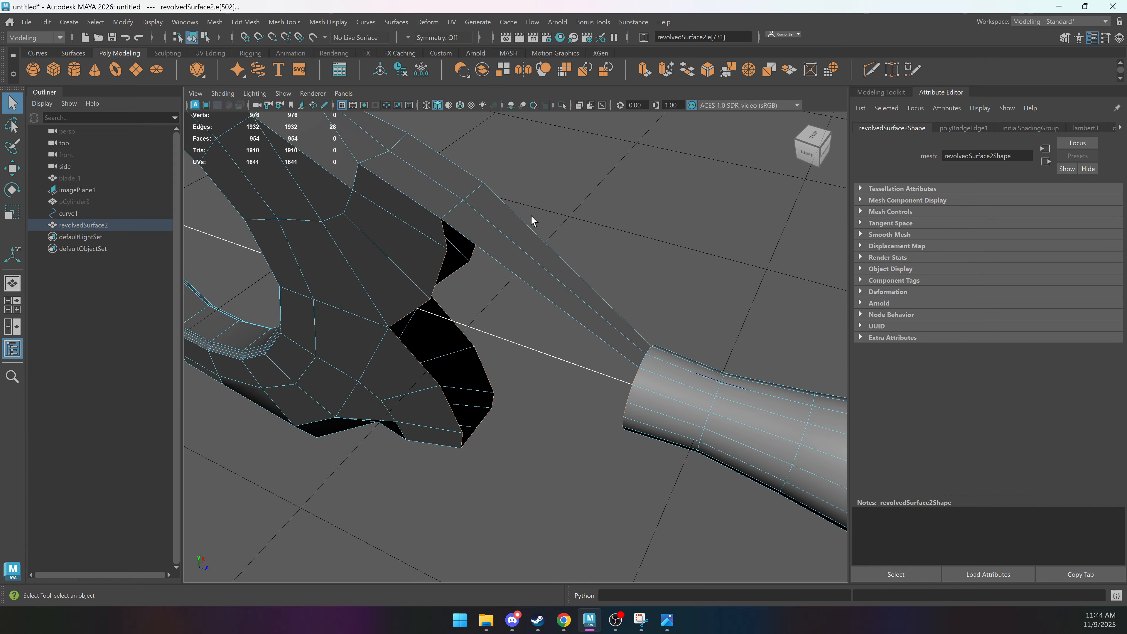
shift+right_drag(625, 195, 614, 328)
mouse_move(615, 328)
alt+mouse_down()
mouse_move(621, 310)
mouse_move(598, 287)
mouse_move(480, 319)
mouse_move(581, 335)
mouse_move(441, 357)
mouse_move(485, 372)
mouse_move(619, 327)
alt+mouse_up()
Try bevelling an edge loop near the junction of the handle and blade, then undo the bevel.
key(q)
key(F11)
click(583, 338)
shift+double_click(617, 360)
key(F8)
key(F10)
double_click(581, 348)
key(ctrl+b)
mouse_move(574, 355)
middle_down()
mouse_move(689, 363)
mouse_move(555, 351)
middle_up()
key(ctrl+z)
key(ctrl+z)
Examine the joined handle and blade junction against the reference image in perspective and side views.
click(659, 256)
alt+right_drag(659, 256, 292, 259)
alt+drag(291, 259, 270, 285)
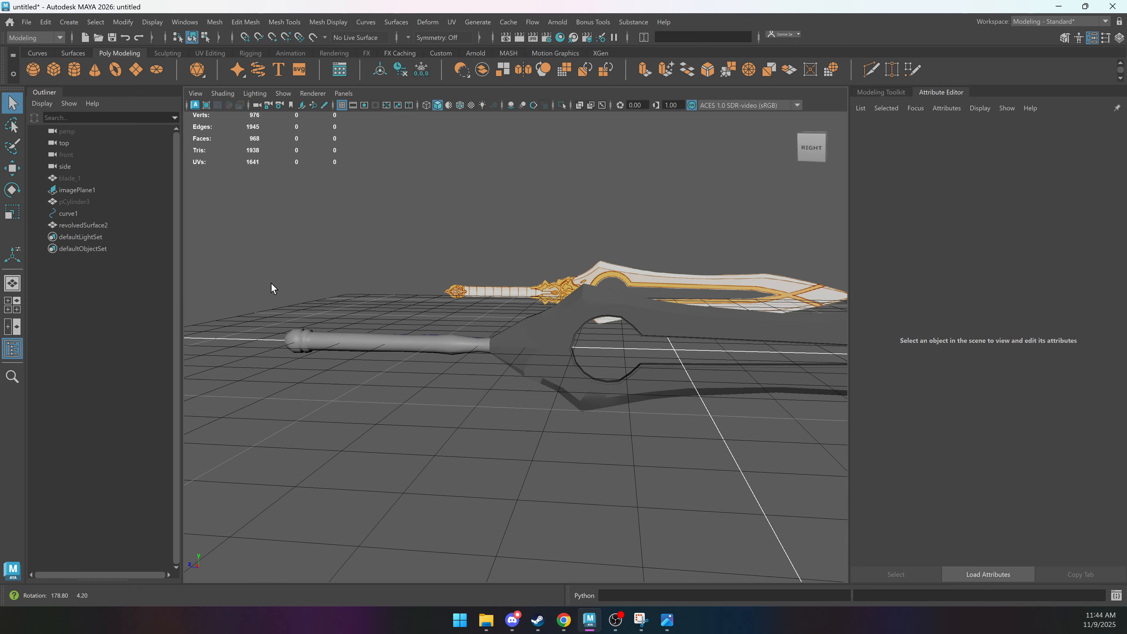
alt+right_drag(269, 284, 593, 330)
click(454, 330)
alt+right_drag(455, 331, 602, 342)
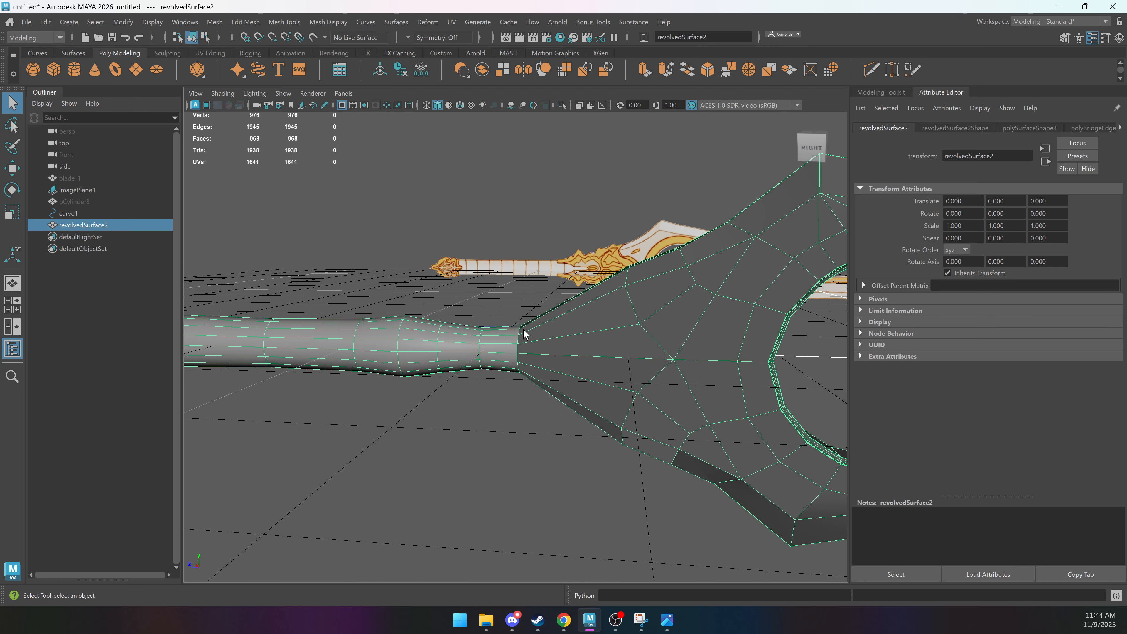
key(F11)
drag(547, 323, 501, 394)
key(space)
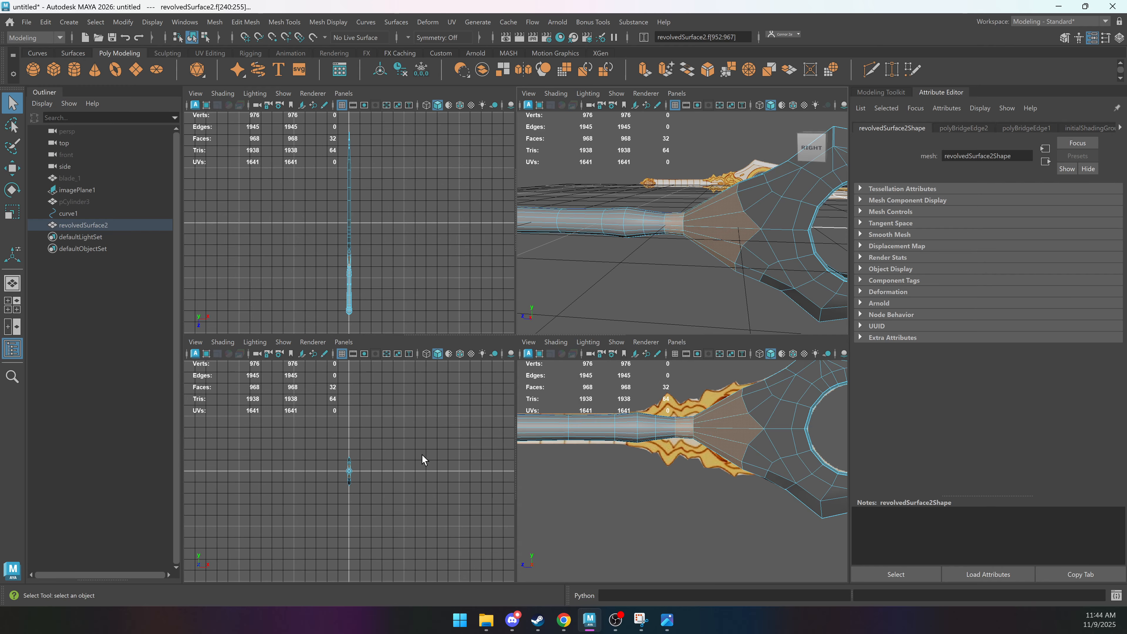
key(space)
alt+middle_drag(497, 319, 572, 363)
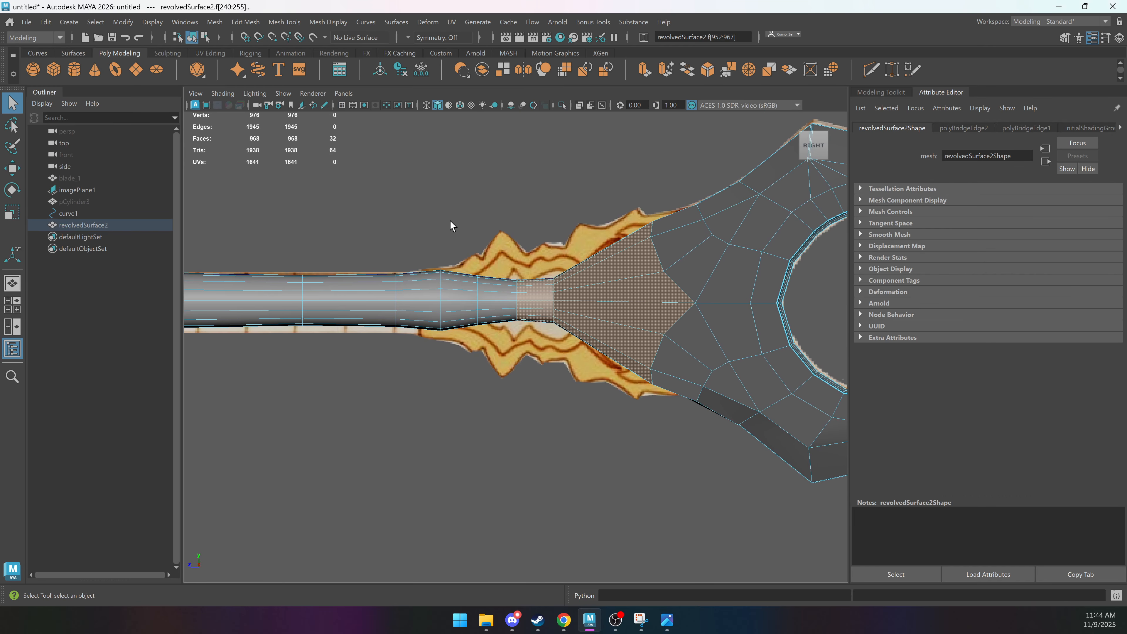
Delete the edge loop around the handle's flared section near the blade junction.
click(461, 234)
key(F10)
double_click(443, 289)
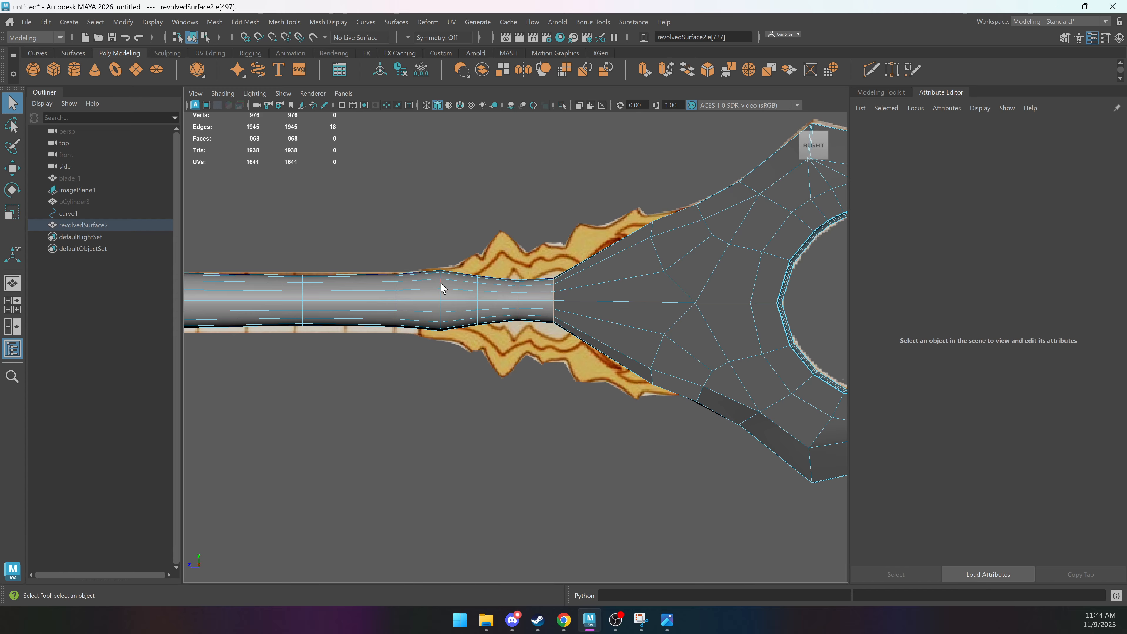
key(Delete)
Duplicate the faces from the handle's end to the blade's base as a separate shell and extrude it outward for thickness.
drag(429, 162, 584, 422)
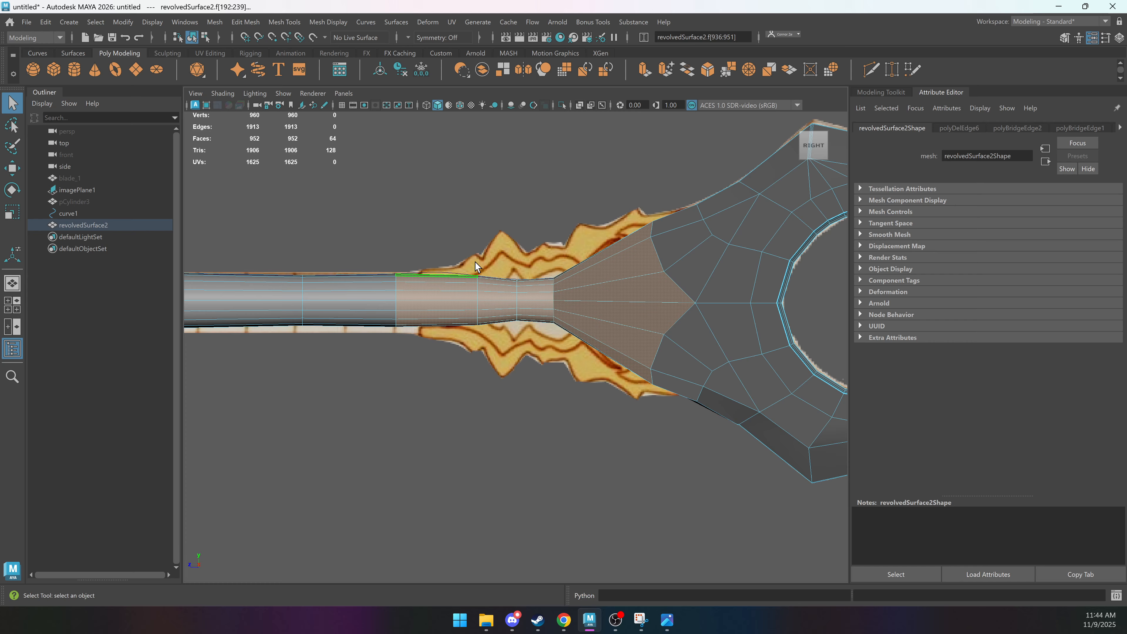
drag(435, 186, 618, 426)
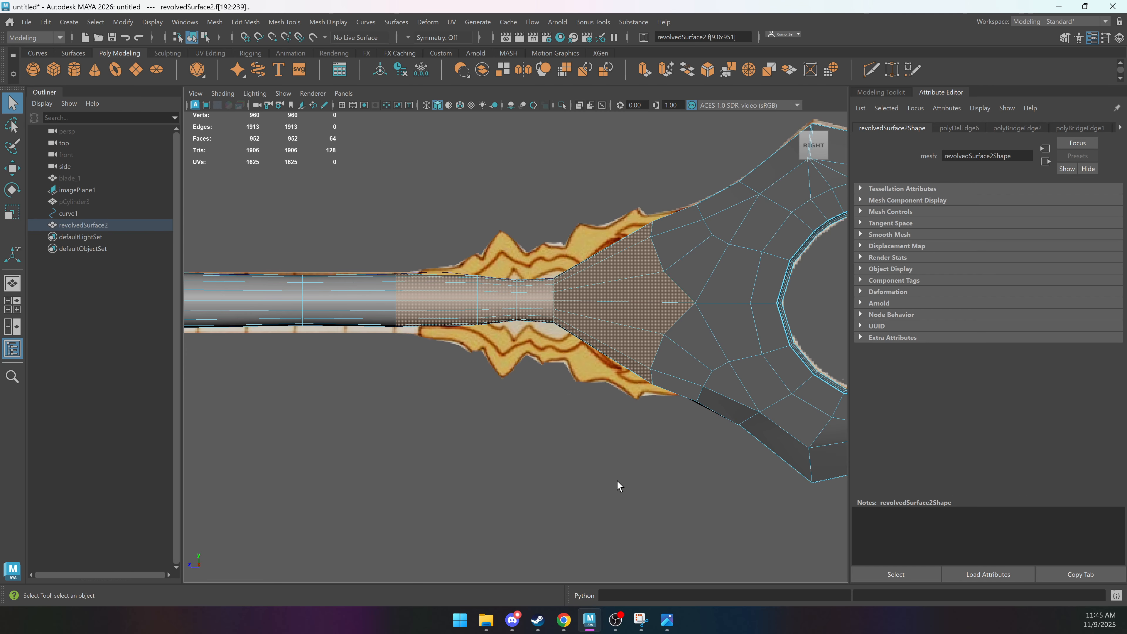
shift+right_drag(539, 169, 541, 388)
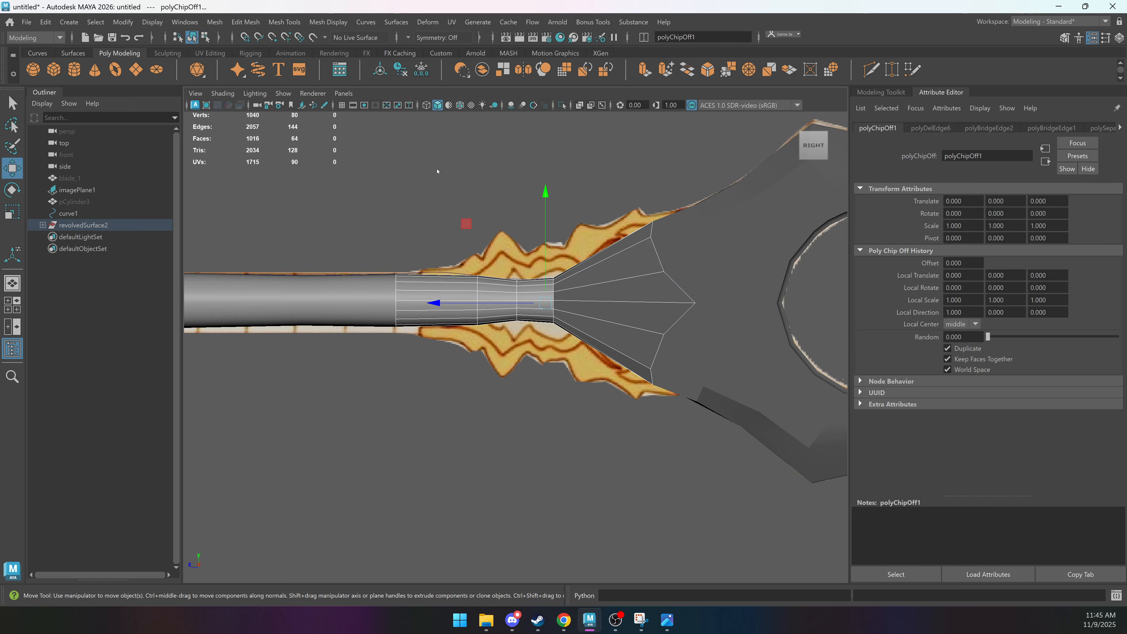
key(ctrl+e)
drag(441, 209, 441, 187)
Pull the middle vertices of the guard shell's blade-side edge toward the blade to form a long point.
key(space)
key(space)
mouse_move(694, 221)
alt+mouse_down()
mouse_move(490, 284)
mouse_move(417, 274)
mouse_move(405, 320)
mouse_move(355, 358)
mouse_move(395, 368)
alt+mouse_up()
key(q)
key(F9)
key(4)
key(5)
alt+middle_drag(395, 369, 471, 348)
key(w)
drag(478, 360, 539, 336)
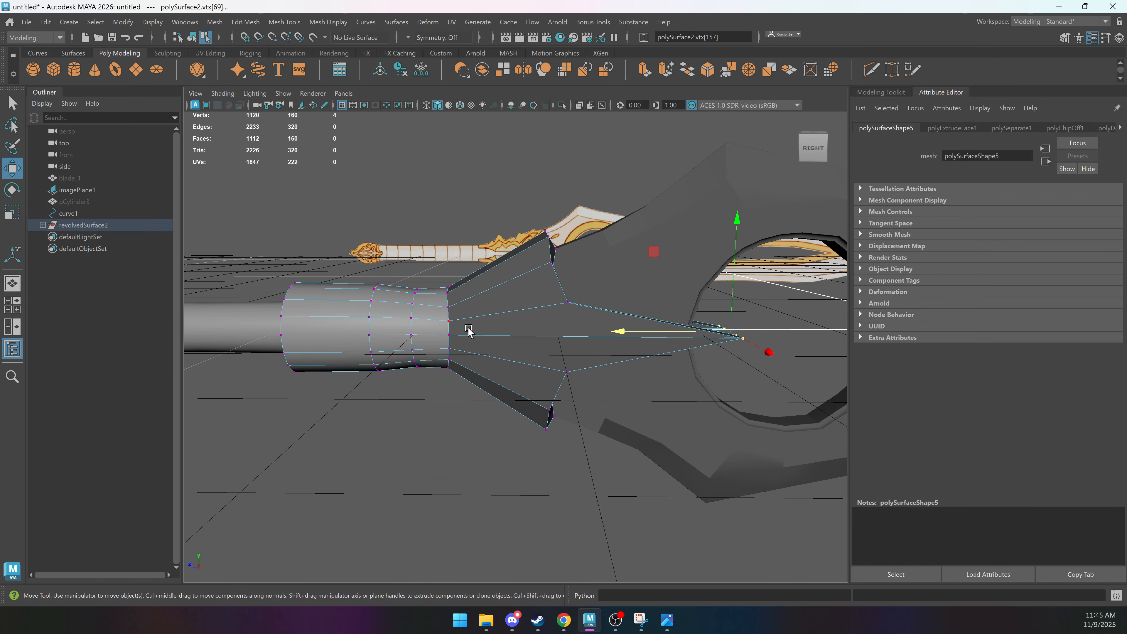
alt+drag(468, 331, 469, 375)
scroll(473, 370, up, 3)
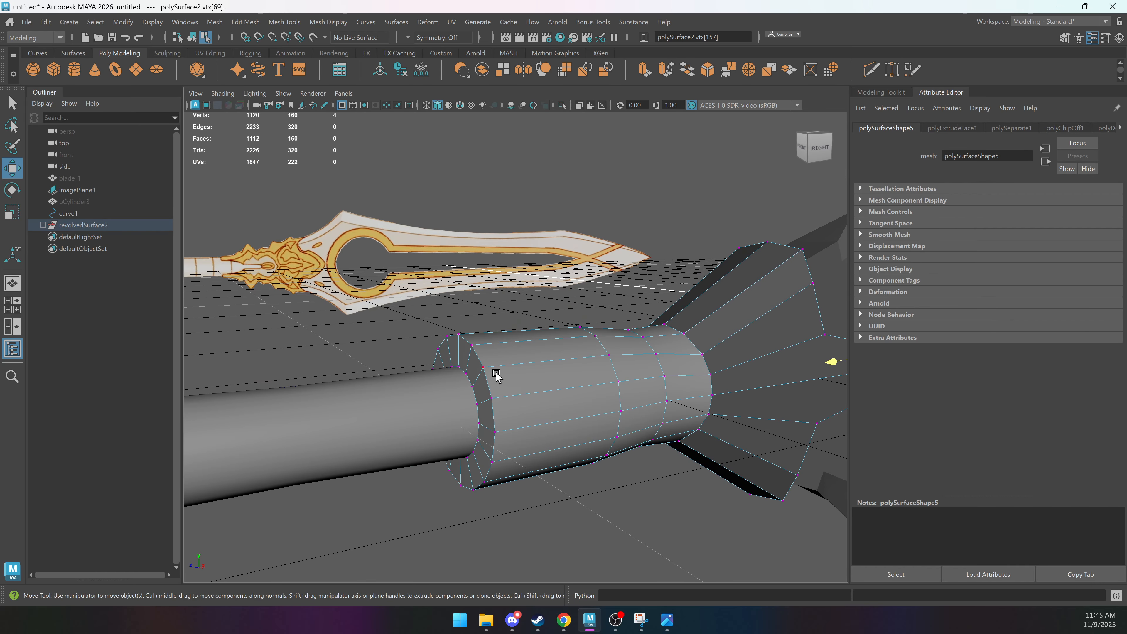
Scale down the edge loop at the guard shell's handle end and move it about 4.8 cm along the handle.
alt+drag(499, 389, 486, 380)
alt+drag(423, 338, 531, 392)
key(q)
key(F8)
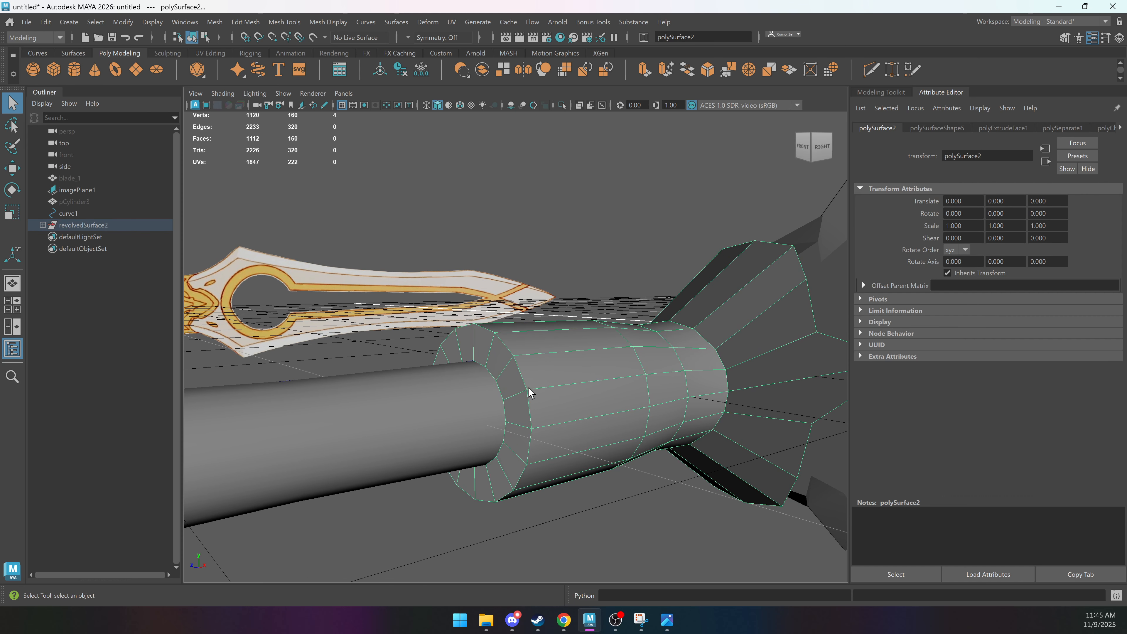
key(F10)
double_click(521, 381)
key(r)
ctrl+drag(475, 414, 435, 422)
key(w)
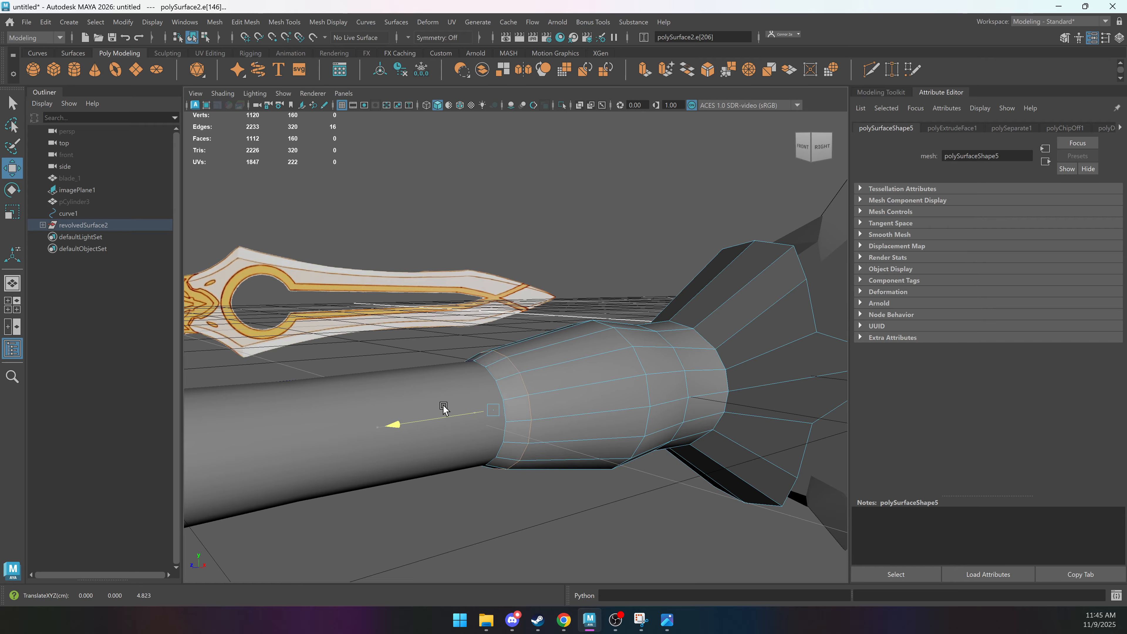
alt+drag(547, 397, 468, 400)
alt+middle_drag(469, 400, 433, 391)
right_drag(432, 392, 506, 323)
alt+right_drag(462, 342, 284, 352)
alt+drag(285, 355, 480, 369)
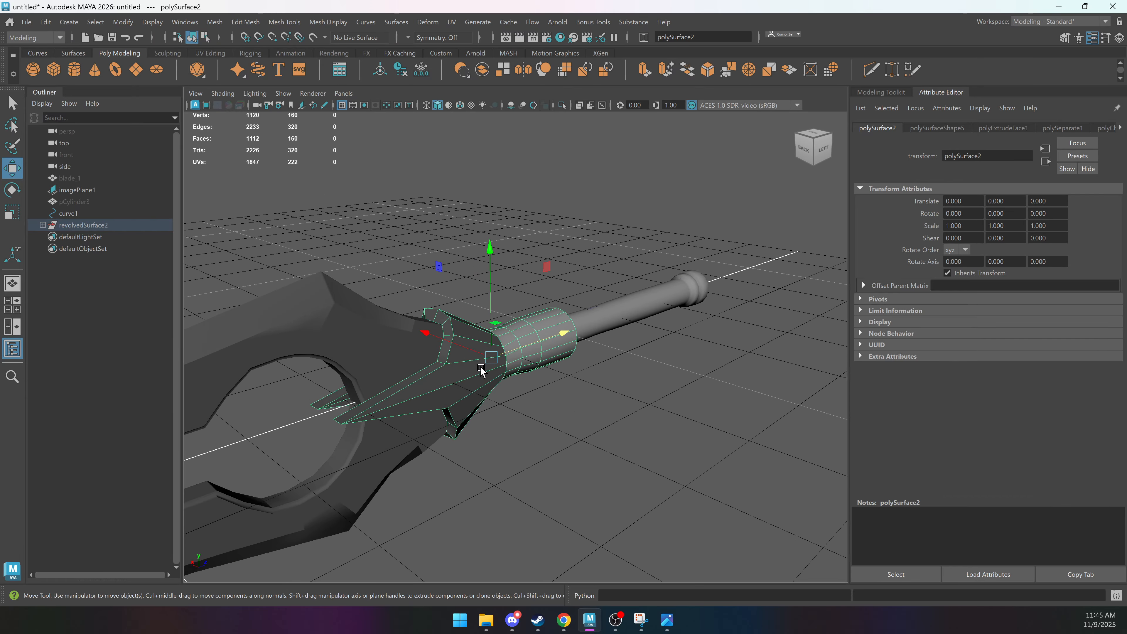
Select the sword body mesh and isolate it from the guard shell and the reference image.
click(606, 404)
alt+drag(606, 404, 456, 313)
click(440, 353)
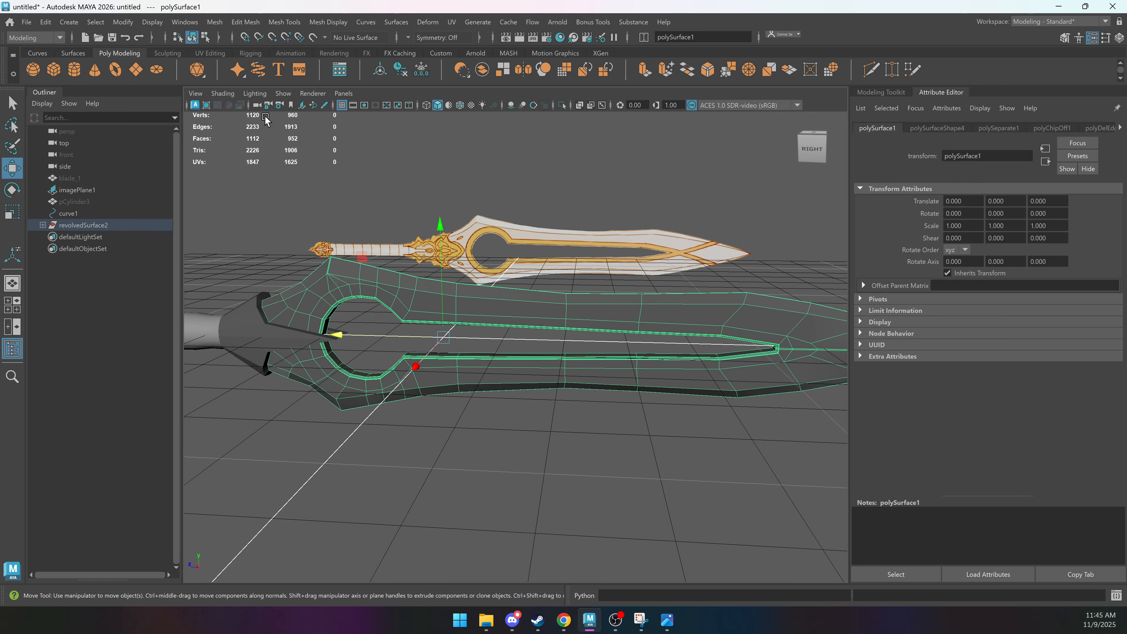
key(ctrl+1)
alt+right_drag(366, 192, 310, 195)
alt+middle_drag(310, 195, 383, 201)
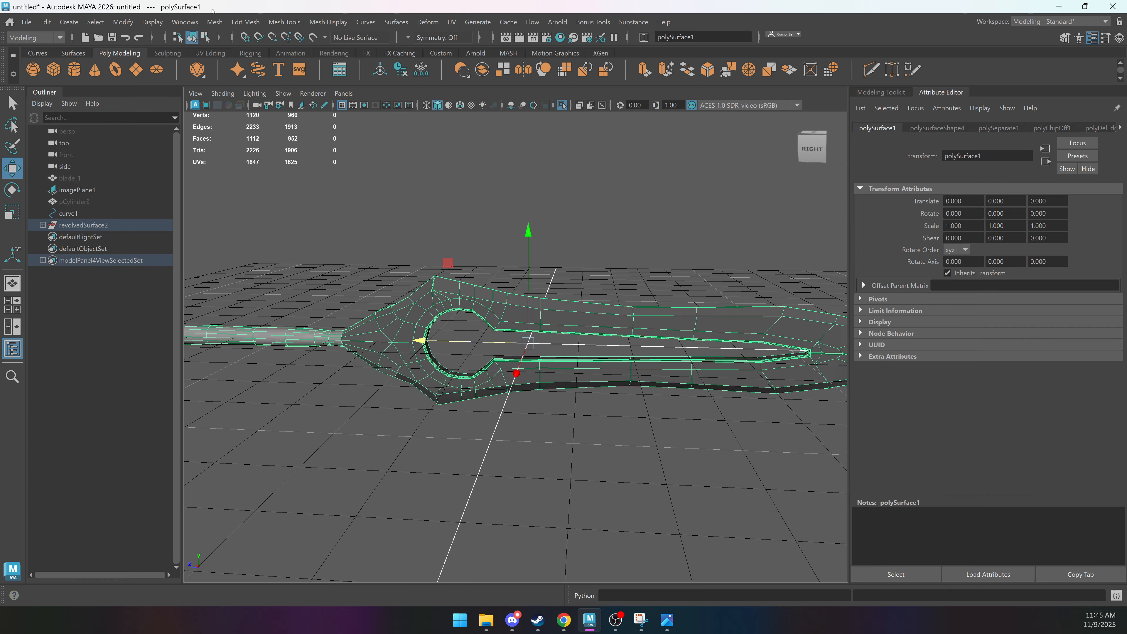
Set a polygon selection constraint of All and Next for n-sided faces.
click(95, 21)
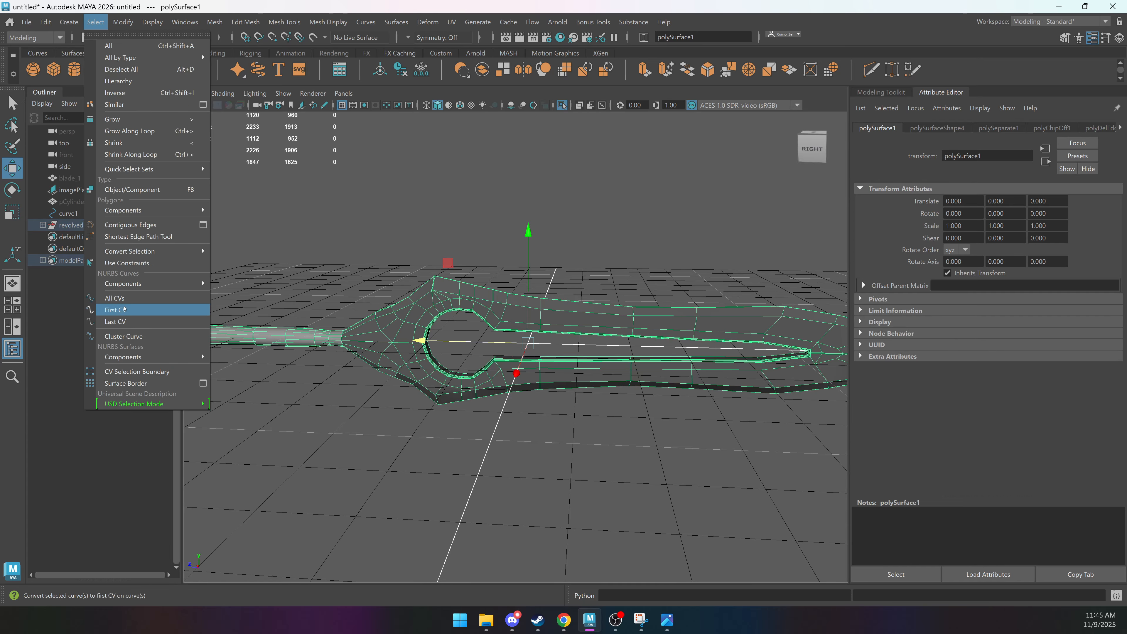
click(126, 262)
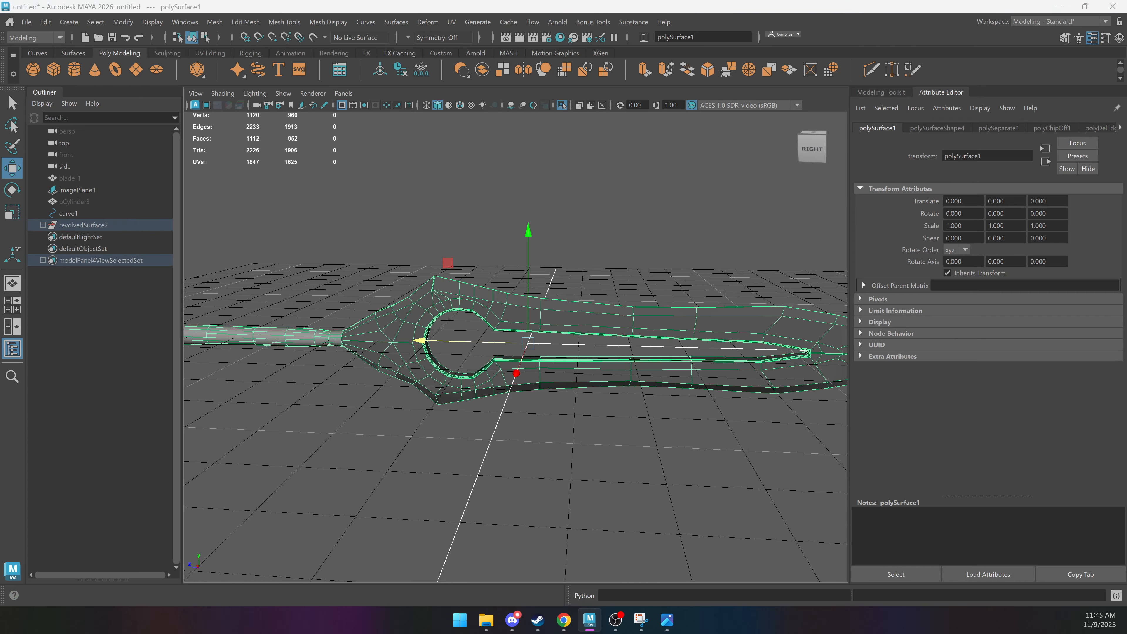
drag(0, 116, 670, 99)
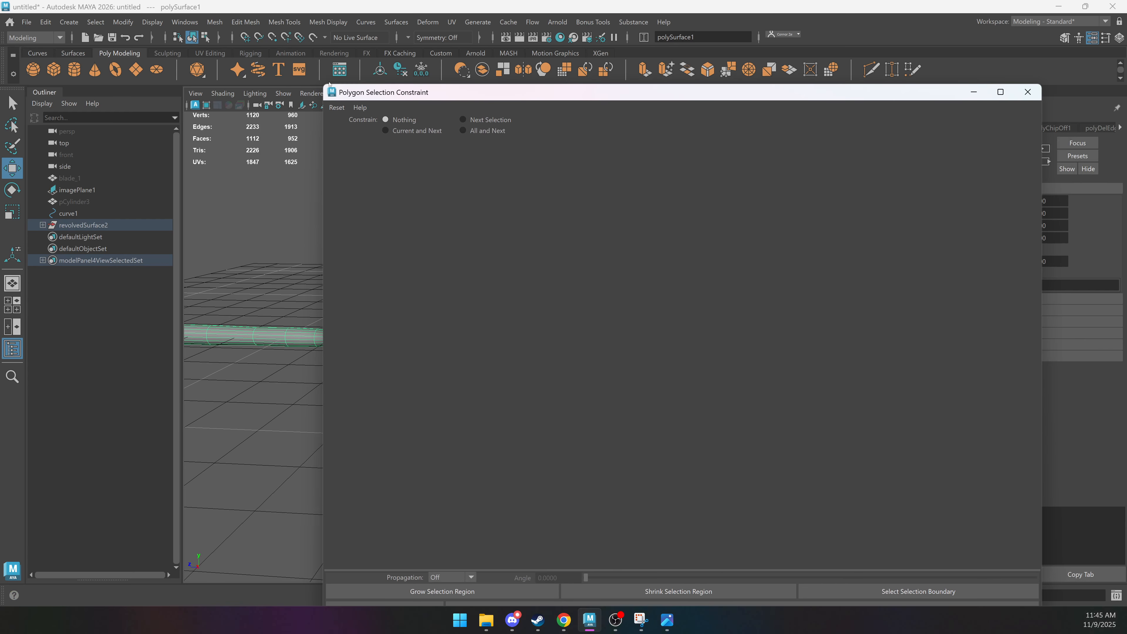
drag(321, 84, 684, 279)
click(824, 324)
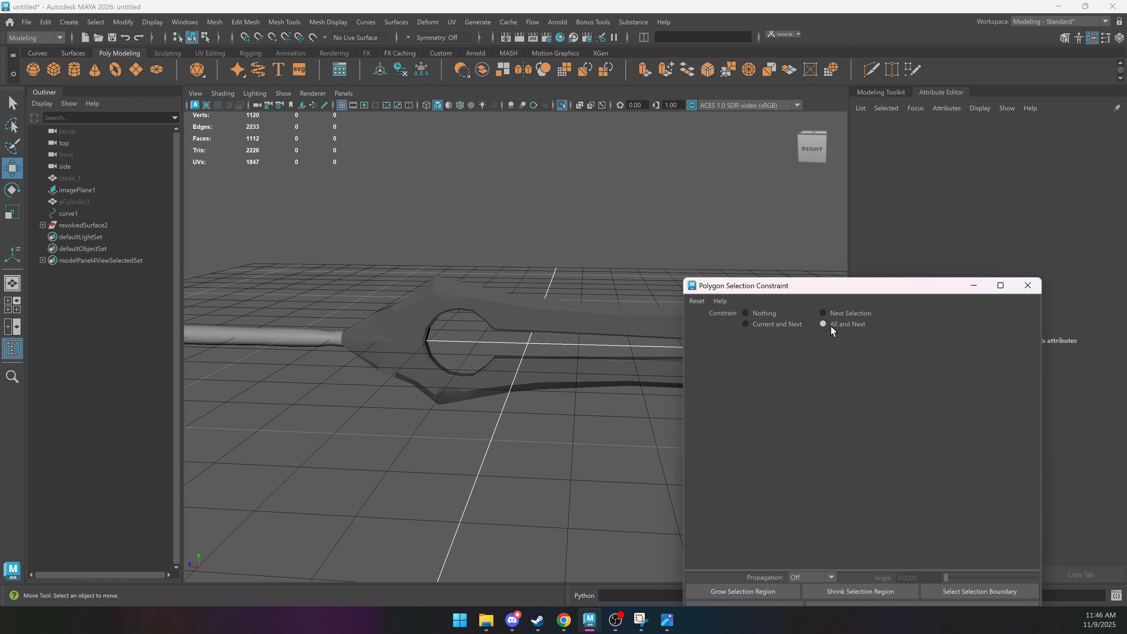
right_drag(538, 191, 541, 255)
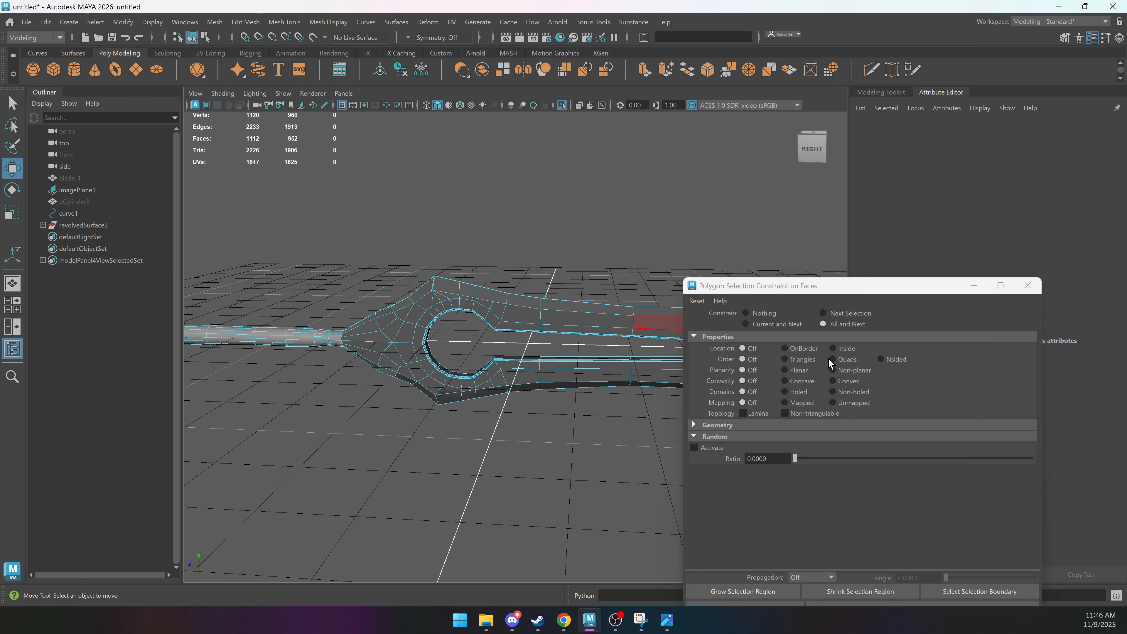
click(894, 360)
key(f)
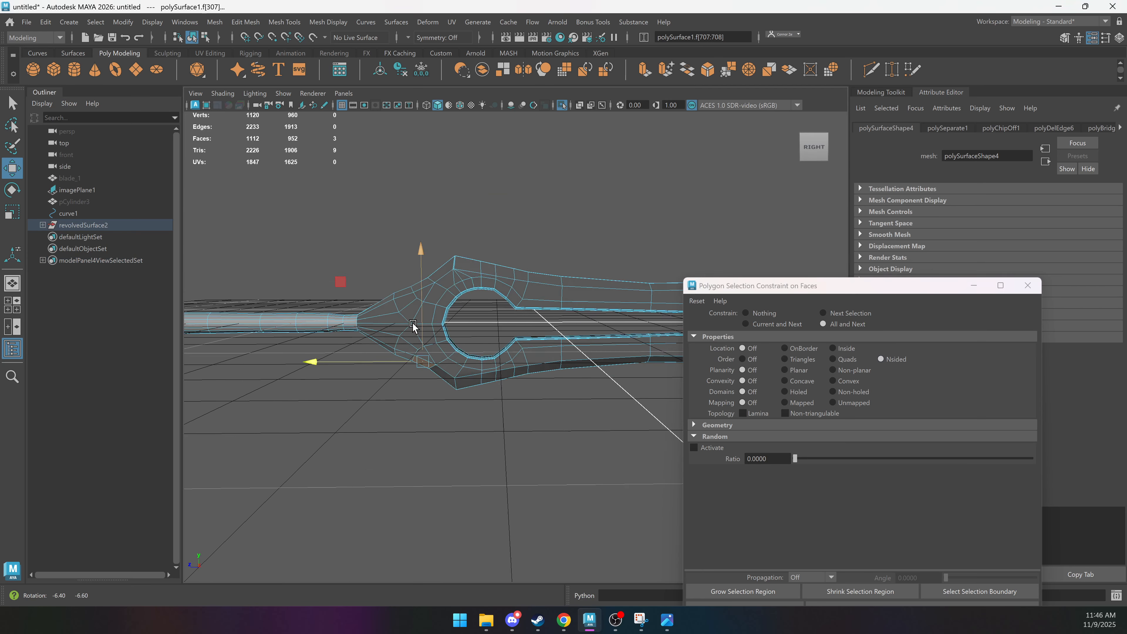
Mirror the isolated sword mesh so that its two halves match.
alt+drag(438, 320, 378, 346)
alt+middle_drag(378, 346, 400, 395)
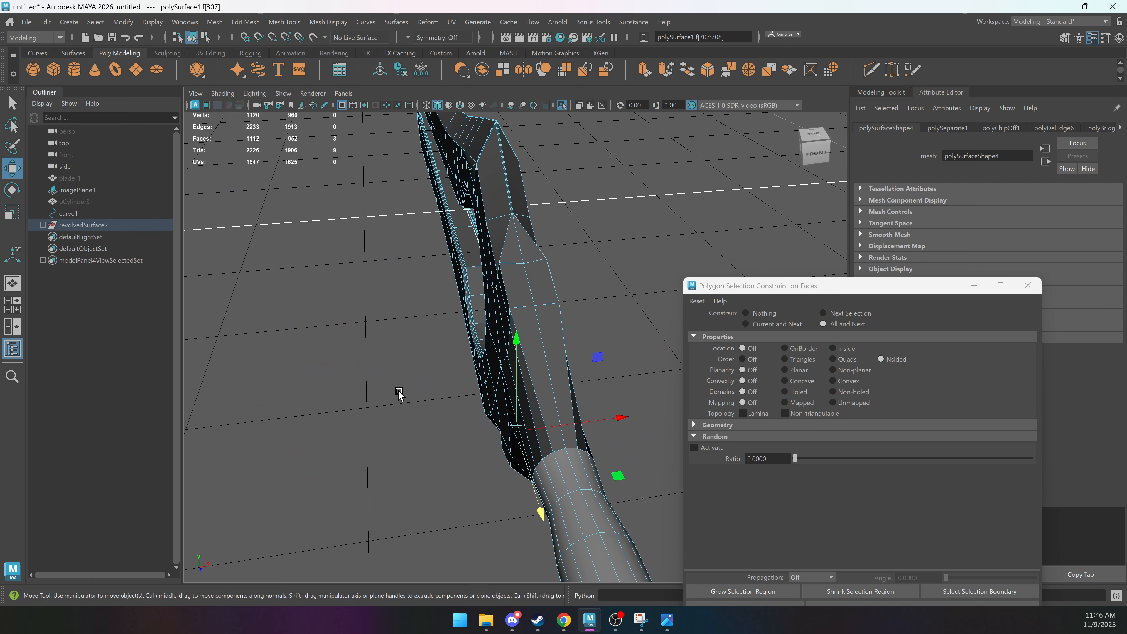
alt+drag(399, 395, 449, 358)
alt+drag(500, 282, 531, 272)
right_drag(531, 272, 561, 268)
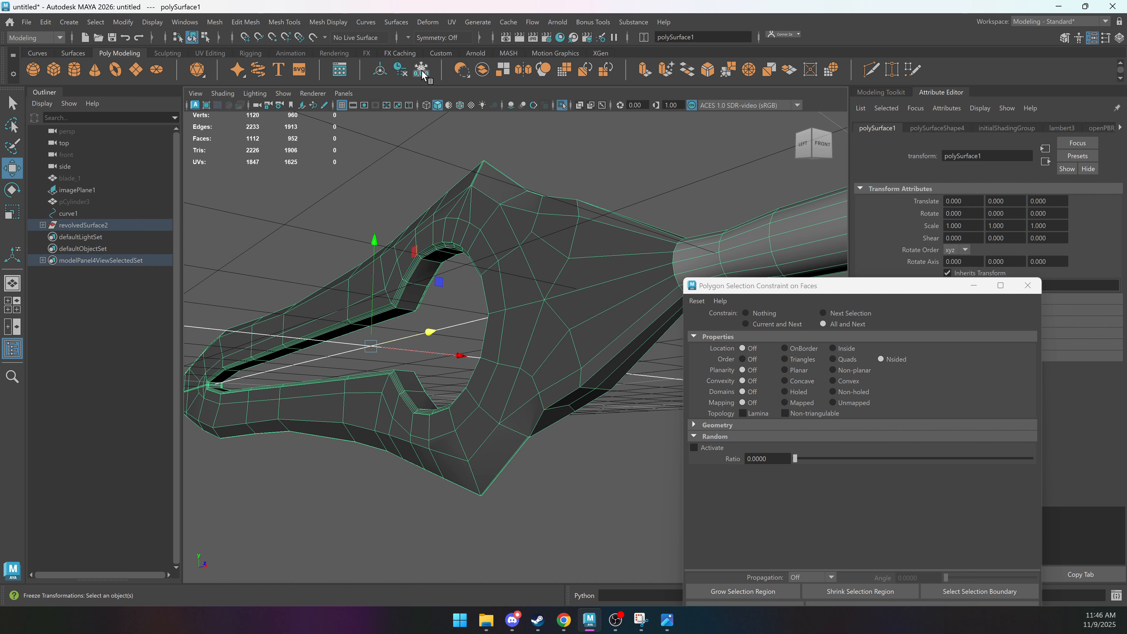
click(215, 21)
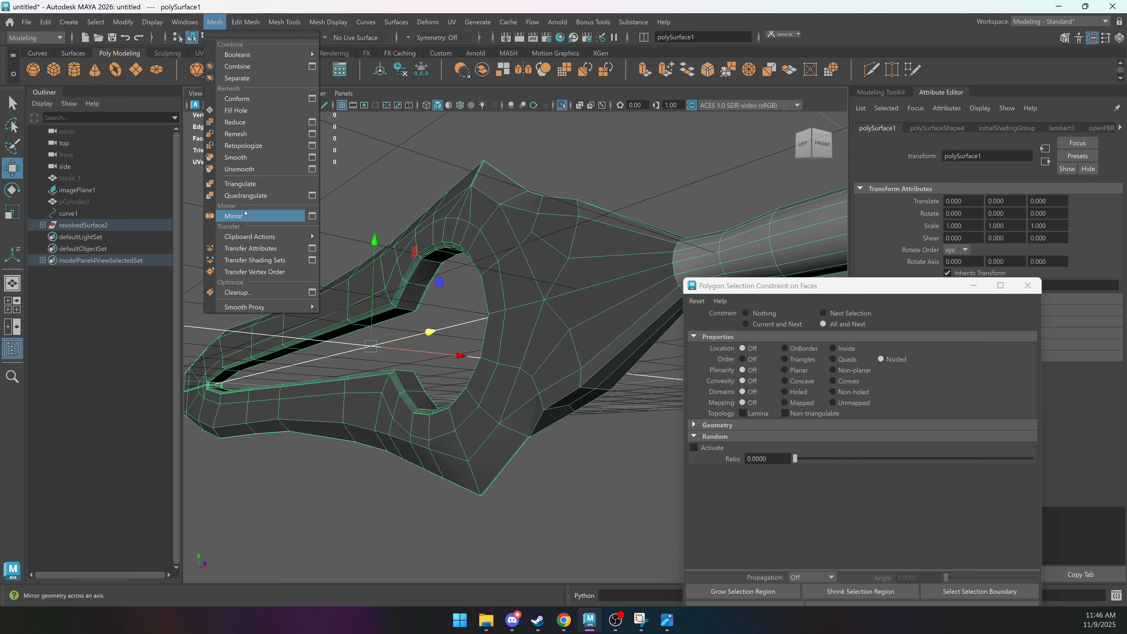
click(239, 216)
click(560, 157)
click(591, 175)
click(577, 182)
click(588, 198)
Check the mirrored sword for n-sided faces around the blade's base and the handle junction.
alt+drag(573, 297, 499, 340)
key(q)
drag(623, 177, 250, 550)
alt+drag(466, 405, 471, 367)
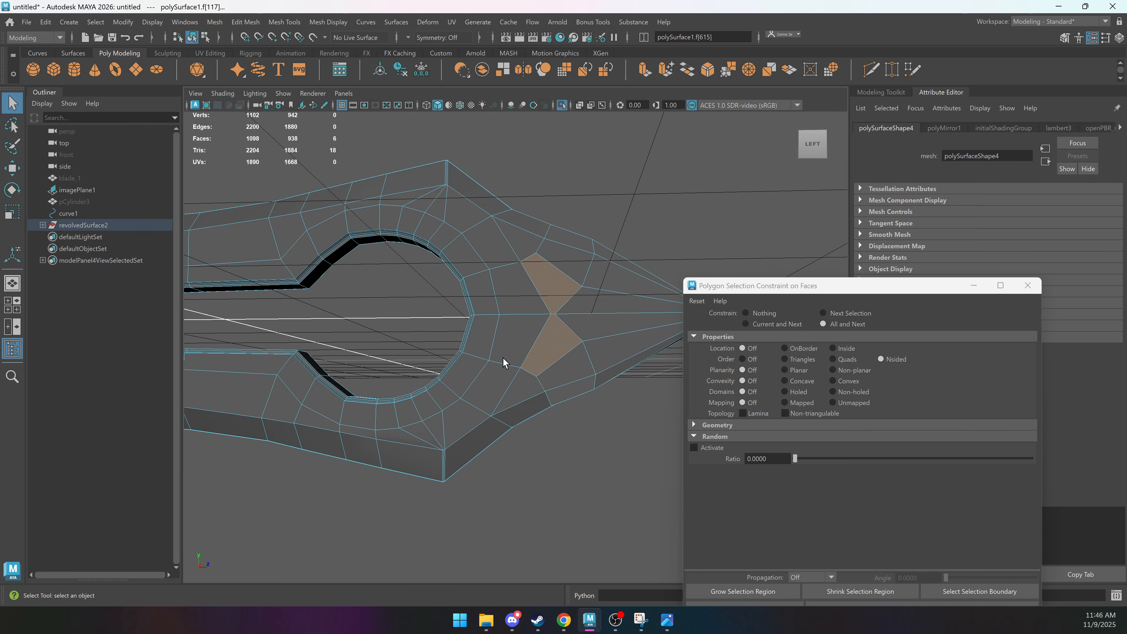
scroll(501, 363, up, 8)
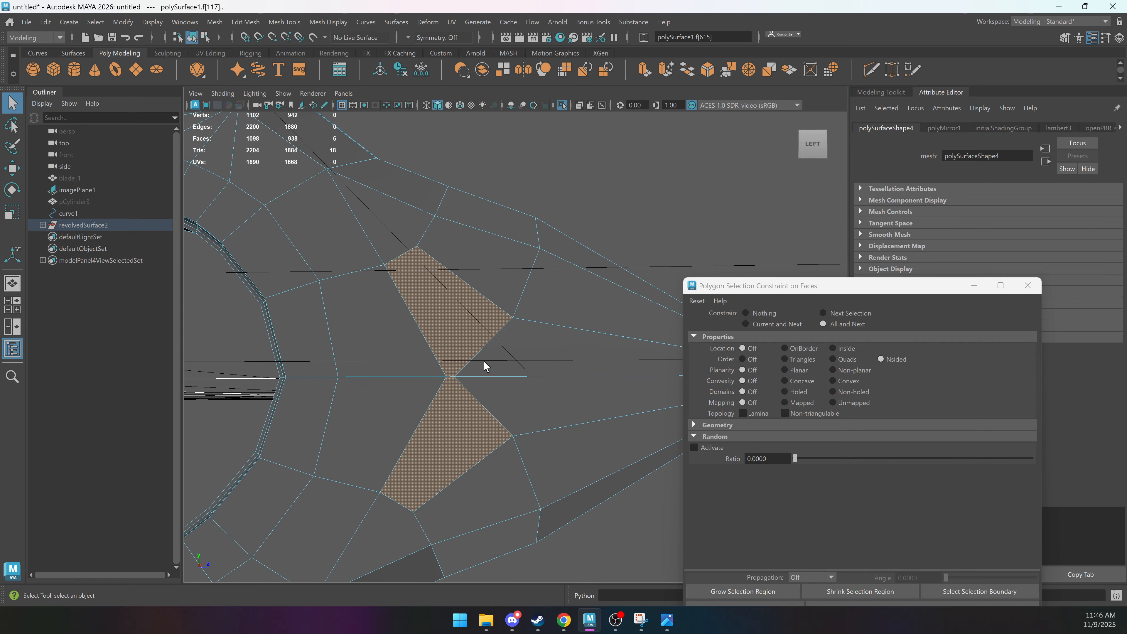
right_drag(484, 362, 499, 305)
scroll(498, 304, down, 4)
alt+drag(482, 247, 479, 271)
click(507, 212)
click(503, 292)
right_drag(503, 292, 503, 351)
drag(610, 178, 599, 193)
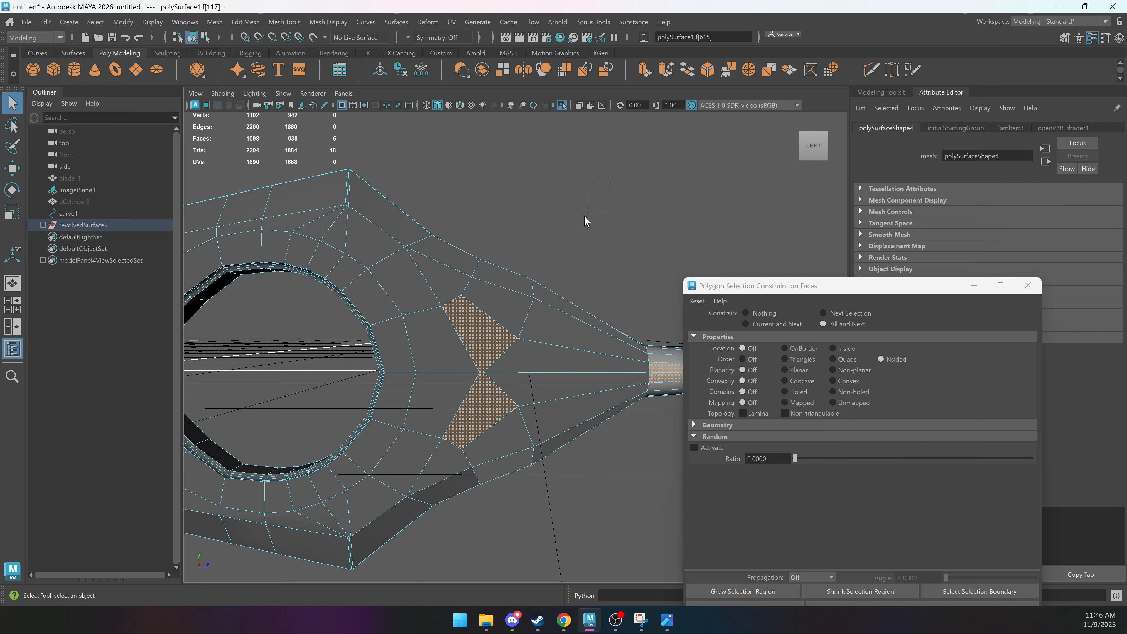
alt+middle_drag(515, 425, 275, 416)
drag(543, 259, 358, 443)
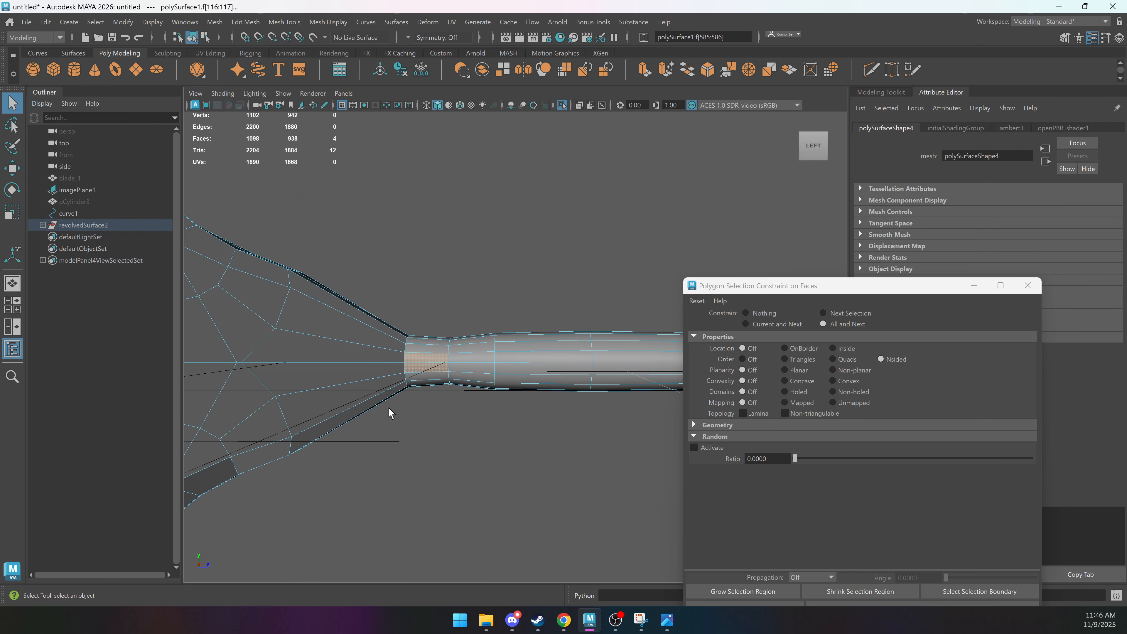
Delete the extra vertices on the handle's end ring beside the blade.
alt+middle_drag(408, 338, 513, 335)
key(3)
alt+right_drag(539, 345, 650, 374)
mouse_move(563, 370)
right_down()
mouse_move(494, 370)
mouse_move(585, 370)
right_up()
drag(560, 323, 523, 448)
key(Delete)
Recheck for n-sided faces and delete the two diagonal edges meeting at the centreline of the blade's base.
key(F11)
drag(611, 221, 506, 465)
alt+right_drag(595, 233, 493, 244)
click(410, 285)
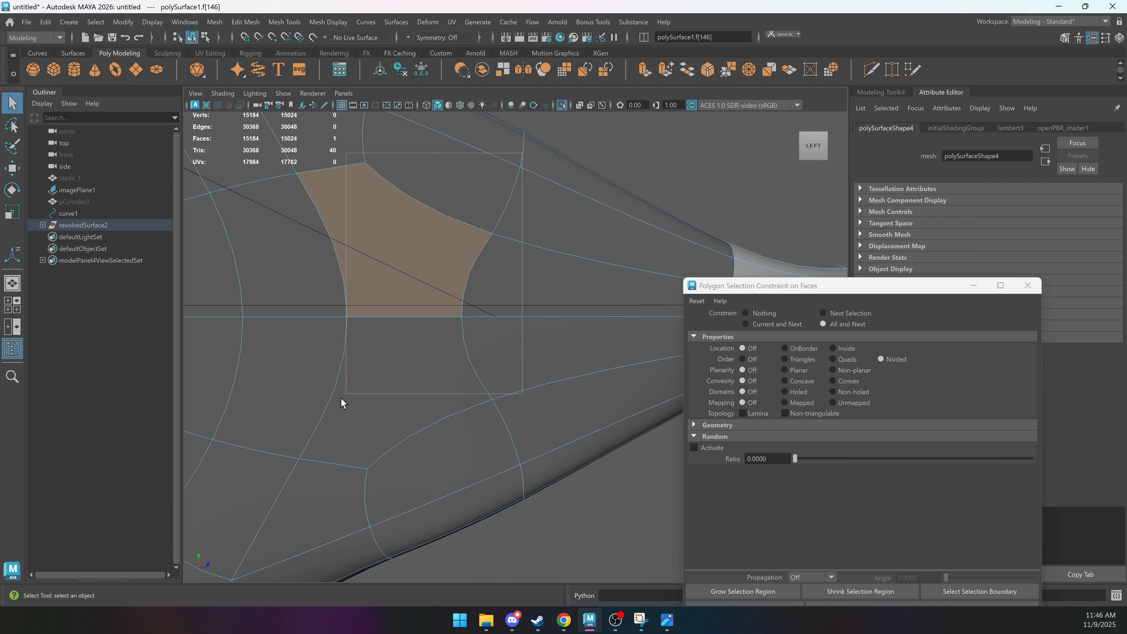
drag(377, 356, 376, 358)
key(1)
alt+middle_drag(469, 297, 496, 329)
right_drag(495, 329, 548, 299)
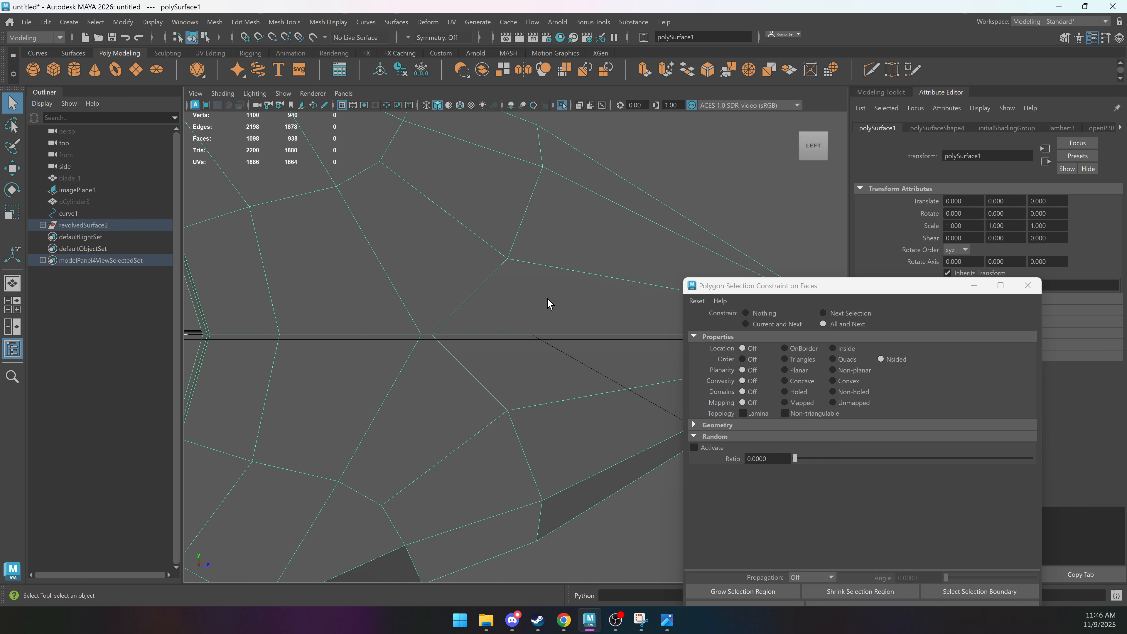
key(F10)
drag(479, 294, 466, 392)
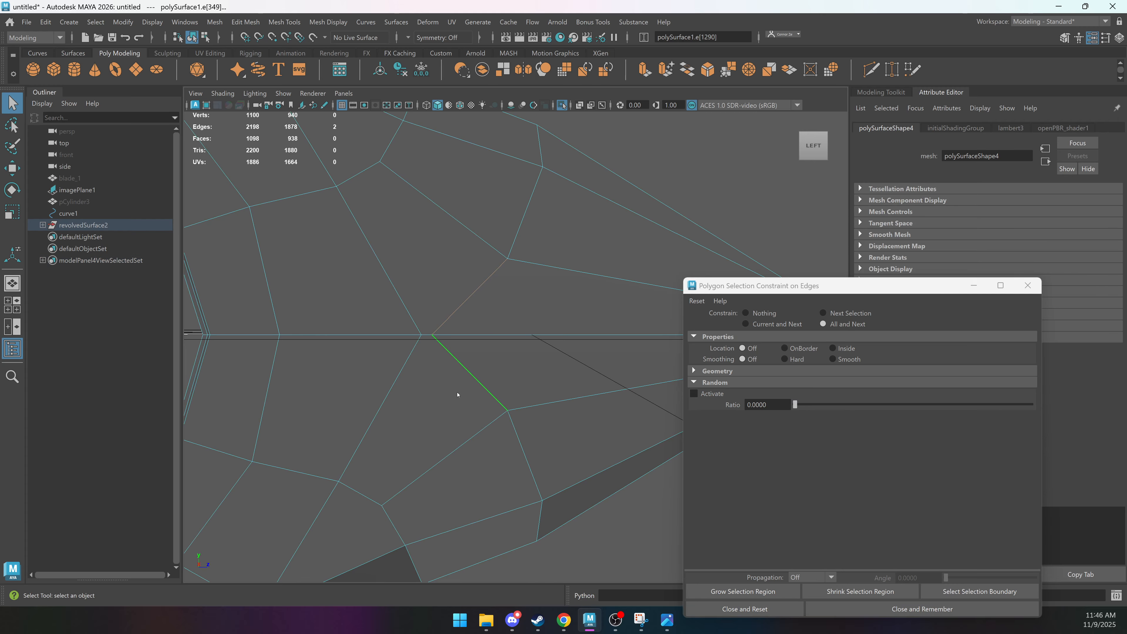
key(Delete)
scroll(465, 374, down, 2)
alt+middle_drag(466, 376, 401, 380)
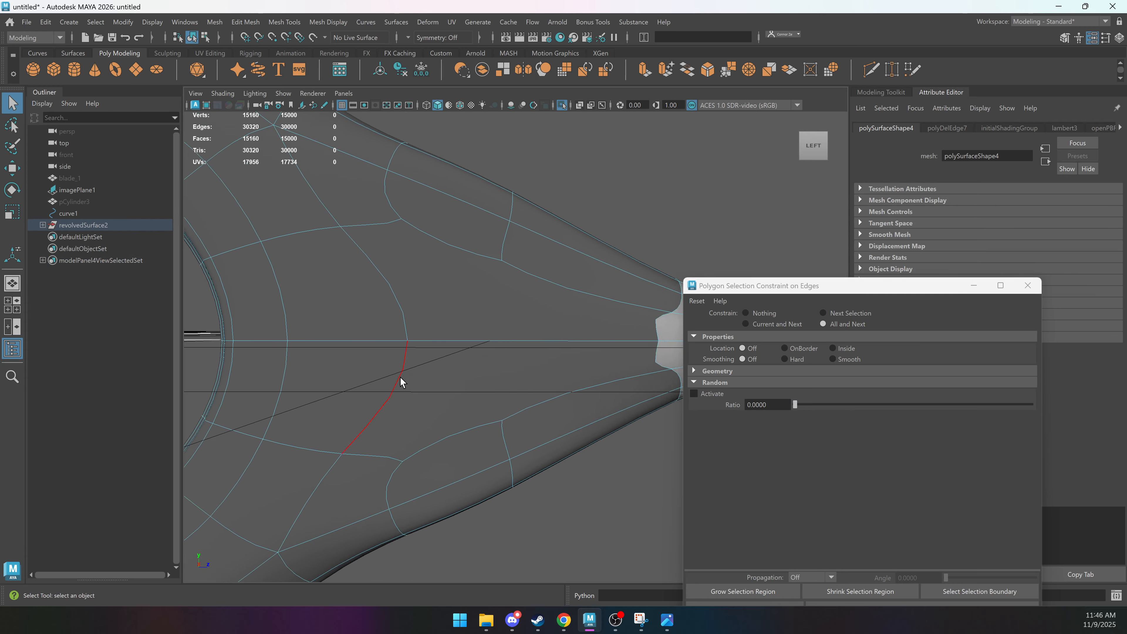
Cut a new edge across the centreline between the upper and lower corner vertices at the blade's base.
right_drag(400, 380, 524, 322)
key(ctrl+shift+x)
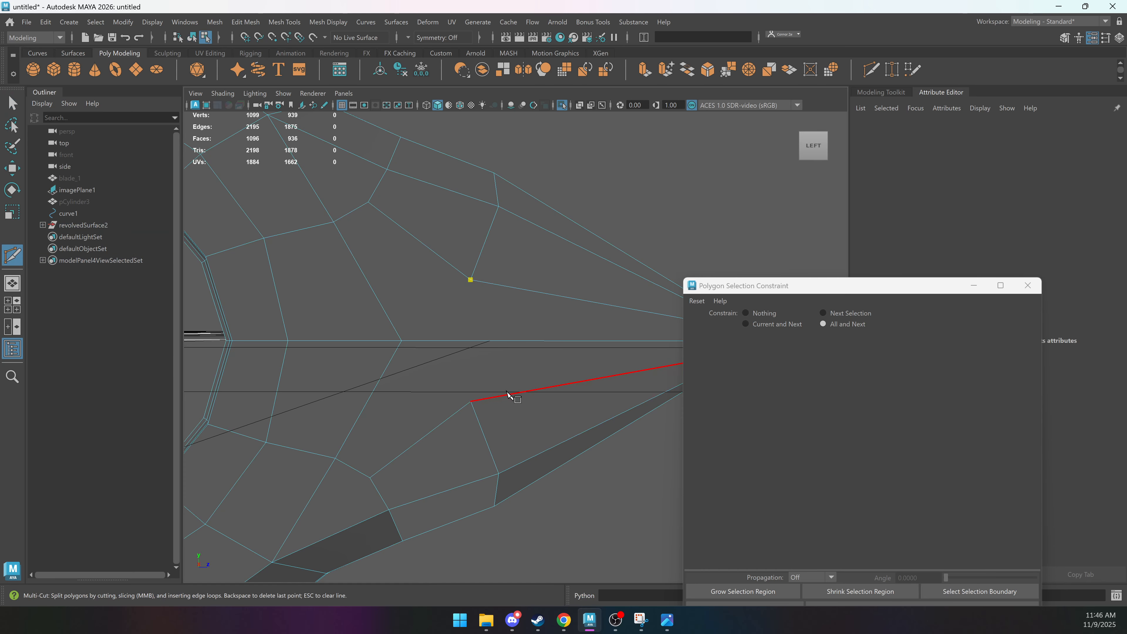
right_click(422, 426)
alt+middle_drag(492, 417, 555, 401)
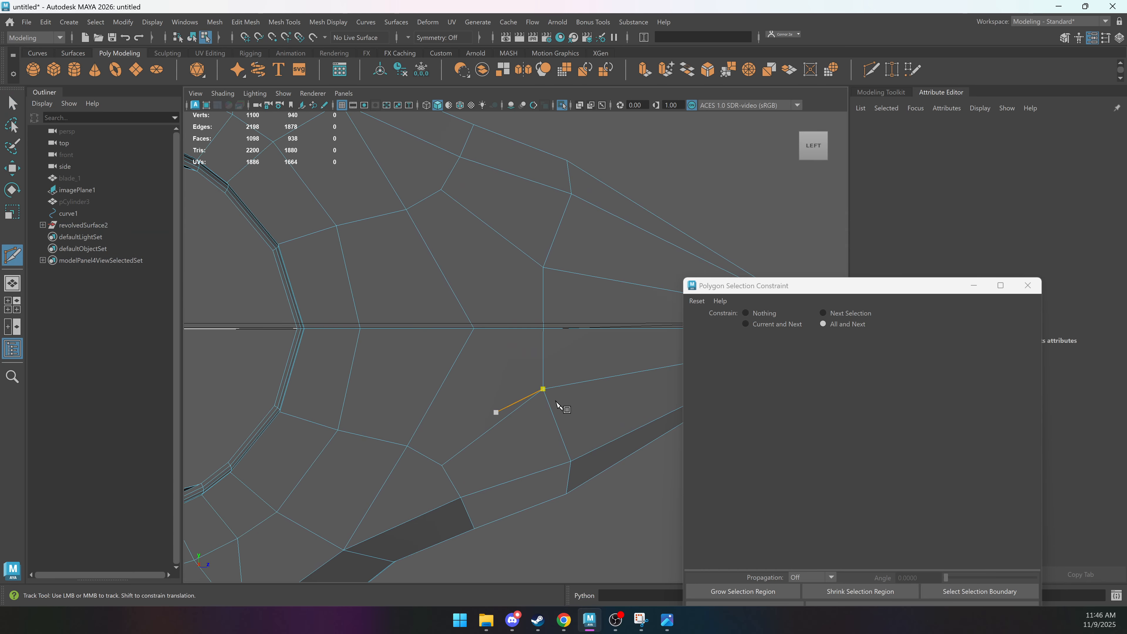
Move the centreline vertex at the blade's base toward the ring until it aligns with the corner vertices above and below it.
key(F9)
click(478, 330)
key(w)
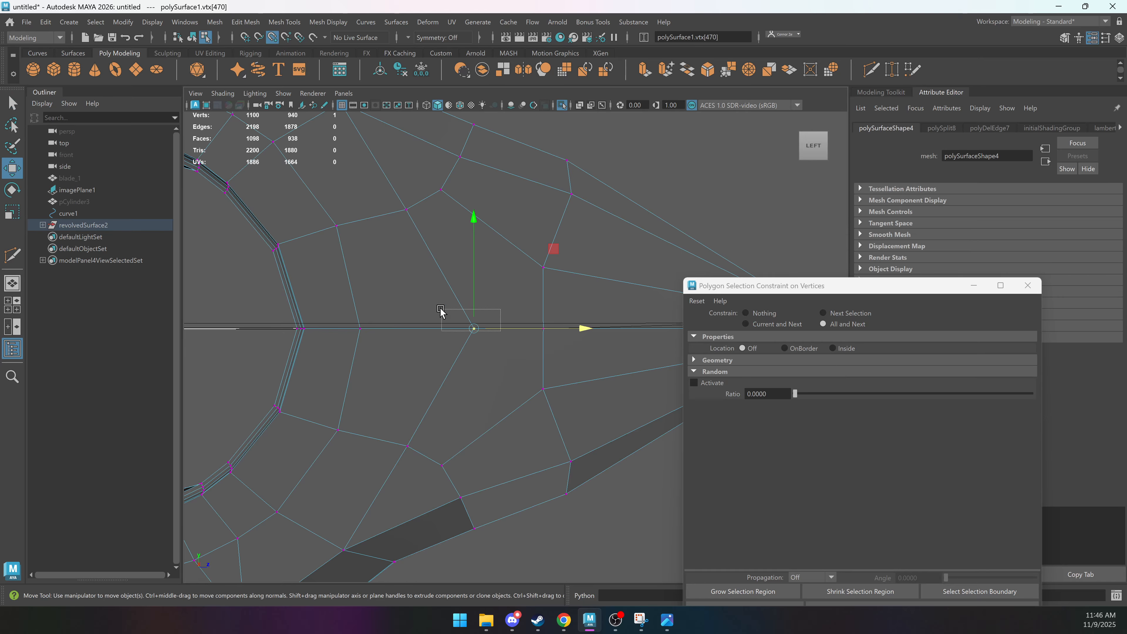
drag(502, 334, 440, 297)
Cut an edge across the centreline through the two n-sided faces at the blade's base, joining their outer upper and lower corner vertices.
key(q)
right_drag(440, 297, 458, 337)
click(447, 271)
shift+click(466, 382)
mouse_move(471, 353)
alt+mouse_down()
mouse_move(481, 359)
mouse_move(468, 362)
alt+mouse_up()
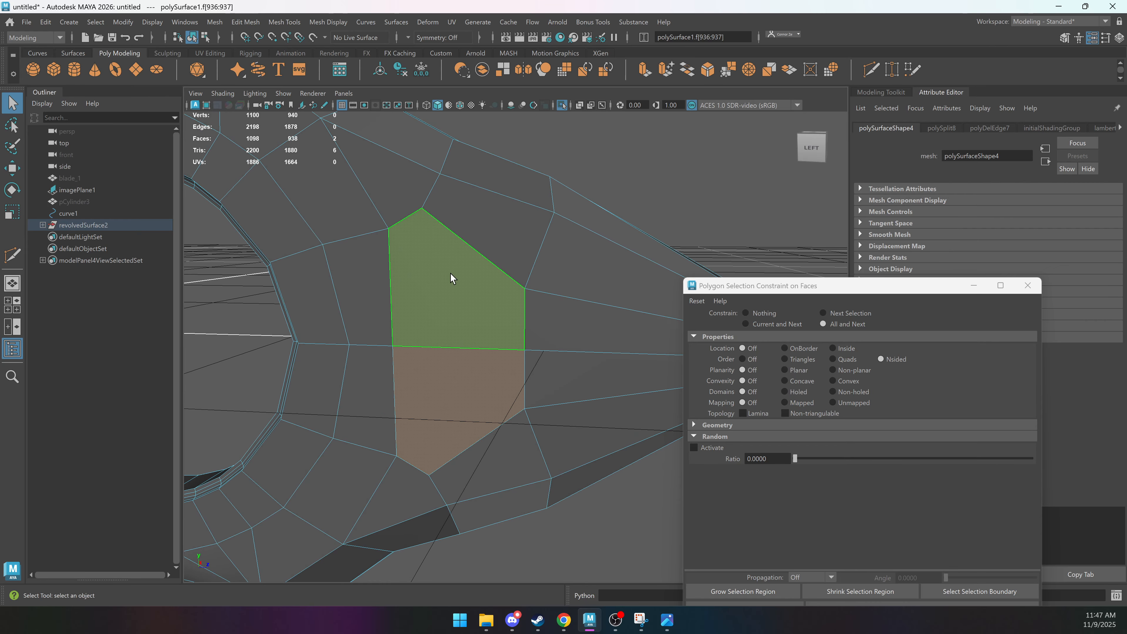
mouse_move(450, 274)
right_down()
mouse_move(461, 269)
mouse_move(440, 224)
mouse_move(425, 222)
right_up()
key(w)
click(421, 208)
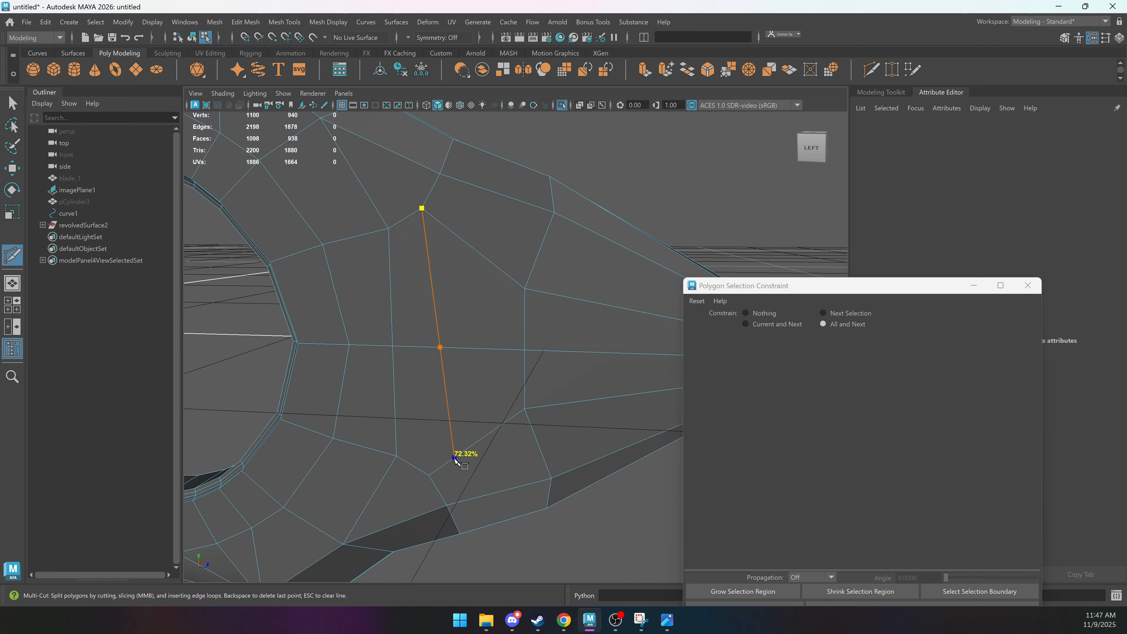
alt+drag(486, 348, 485, 256)
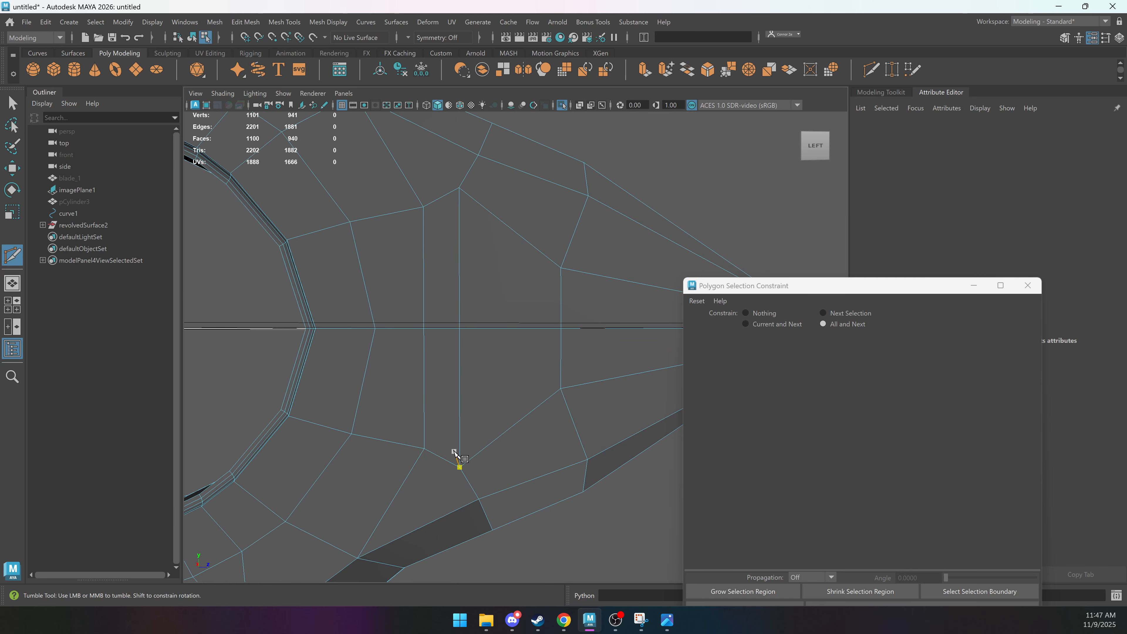
On the blade's opposite side, align the two neighbouring centreline vertices with the corner vertices directly above and below each of them.
alt+drag(563, 383, 450, 327)
key(q)
scroll(483, 325, up, 3)
right_drag(517, 319, 469, 332)
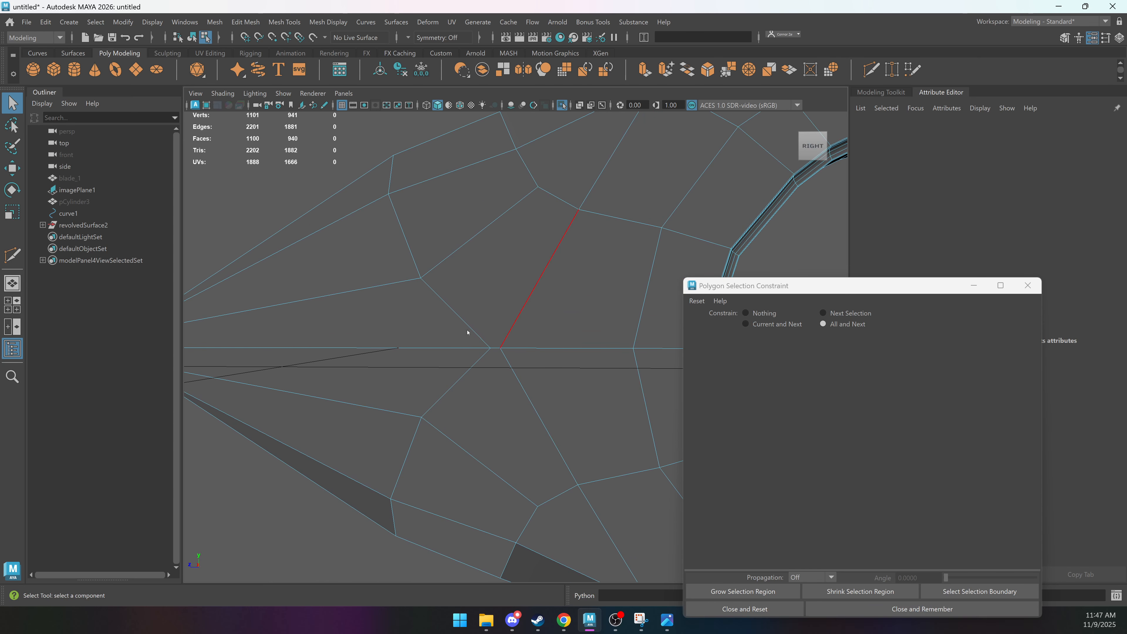
click(492, 348)
key(w)
drag(461, 349, 420, 303)
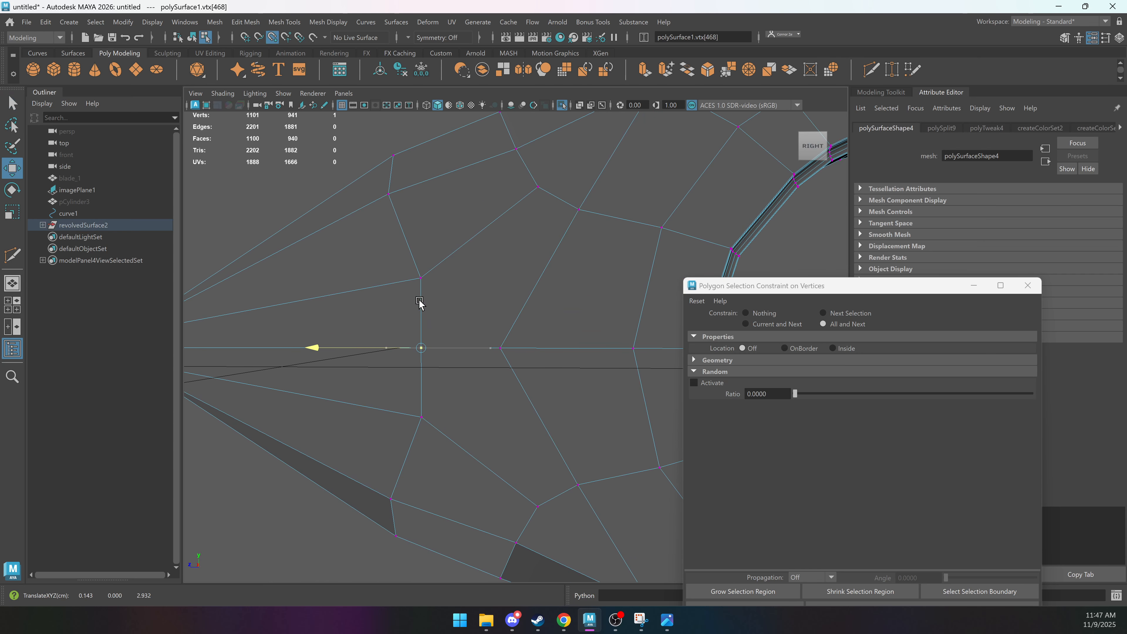
click(502, 349)
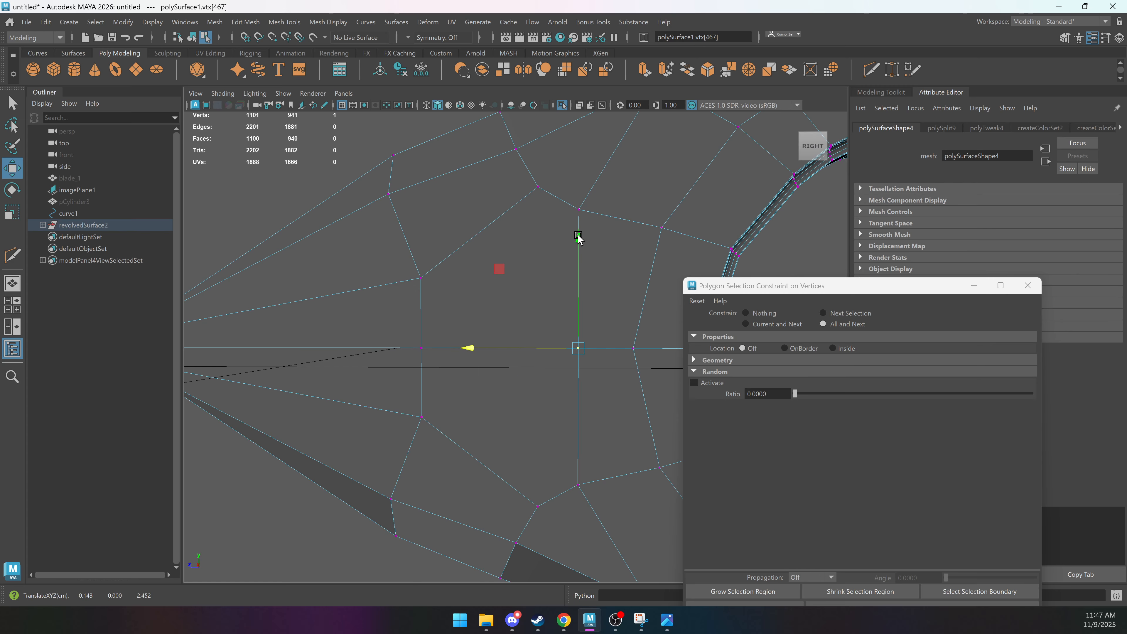
Cut an edge across the centreline between the upper and lower corner vertices of the opposite side's two n-sided faces.
right_drag(578, 236, 615, 202)
shift+right_drag(558, 287, 541, 213)
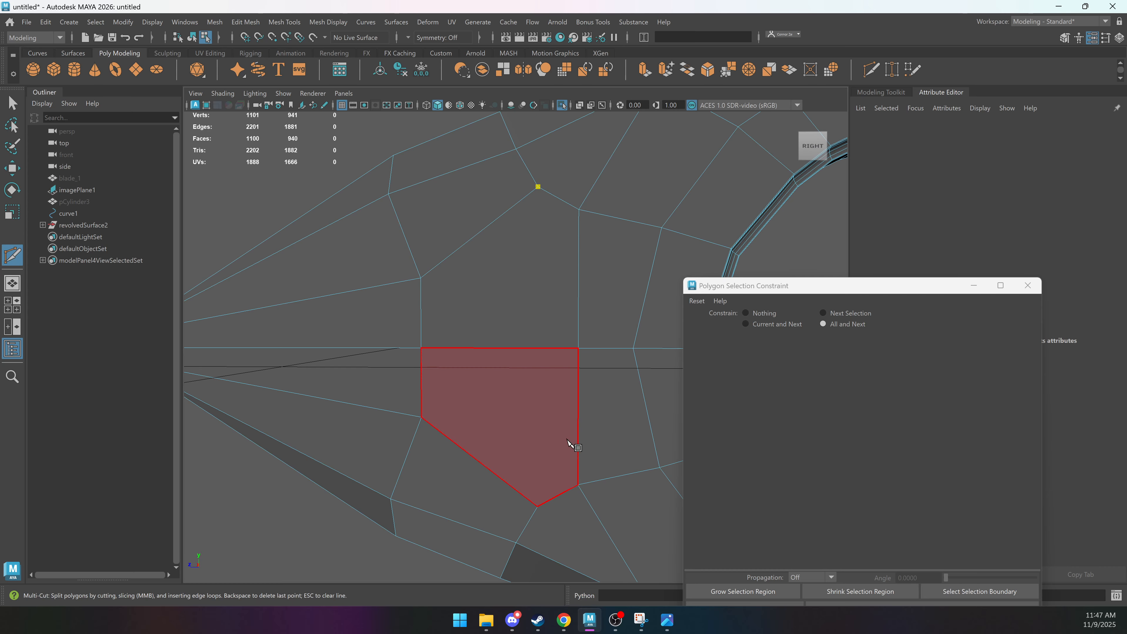
scroll(553, 353, down, 5)
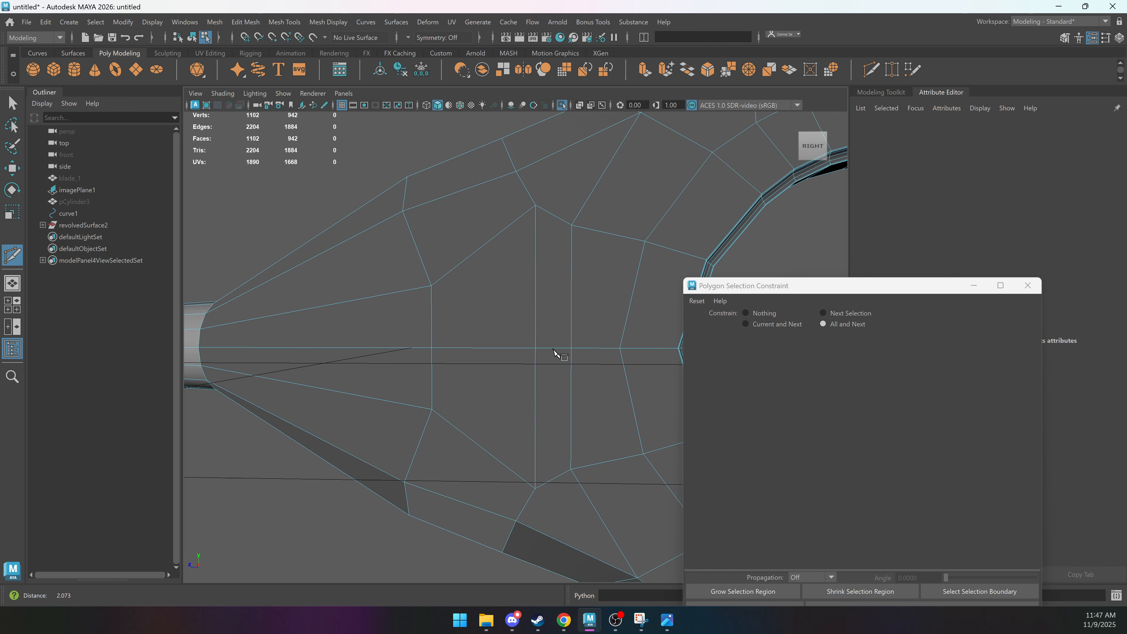
Check the smoothed sword body for remaining n-sided faces around the blade's base.
key(q)
click(536, 269)
alt+drag(499, 284, 529, 290)
right_drag(528, 289, 526, 325)
alt+right_drag(526, 325, 400, 325)
click(534, 272)
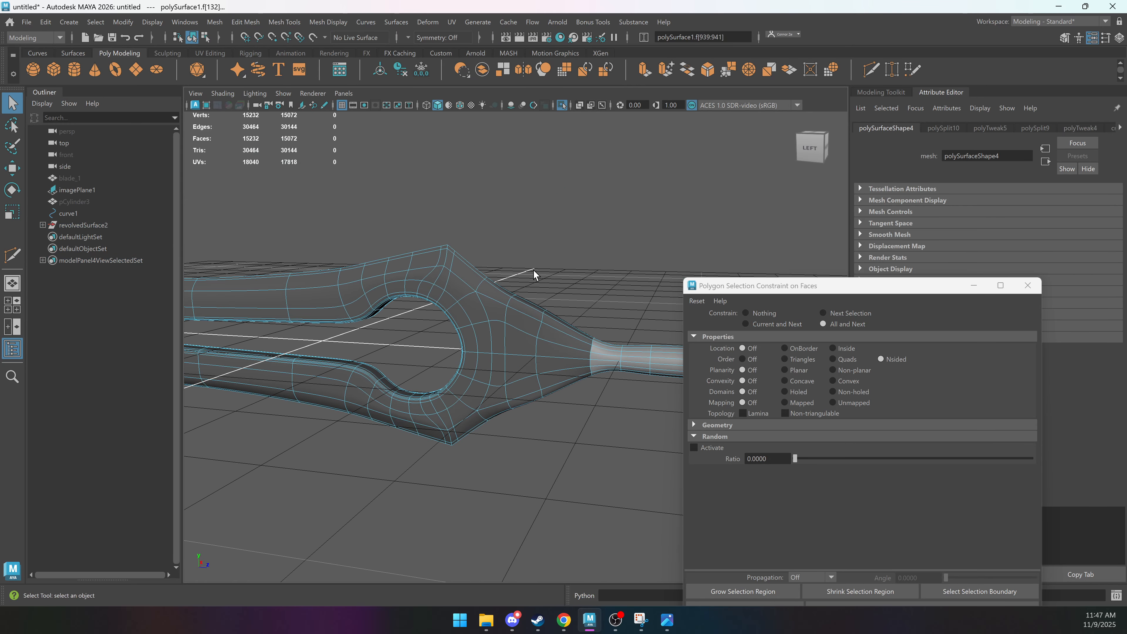
Reset the polygon selection constraint to Nothing and close its window.
alt+right_drag(329, 481, 281, 230)
drag(651, 481, 652, 483)
key(f)
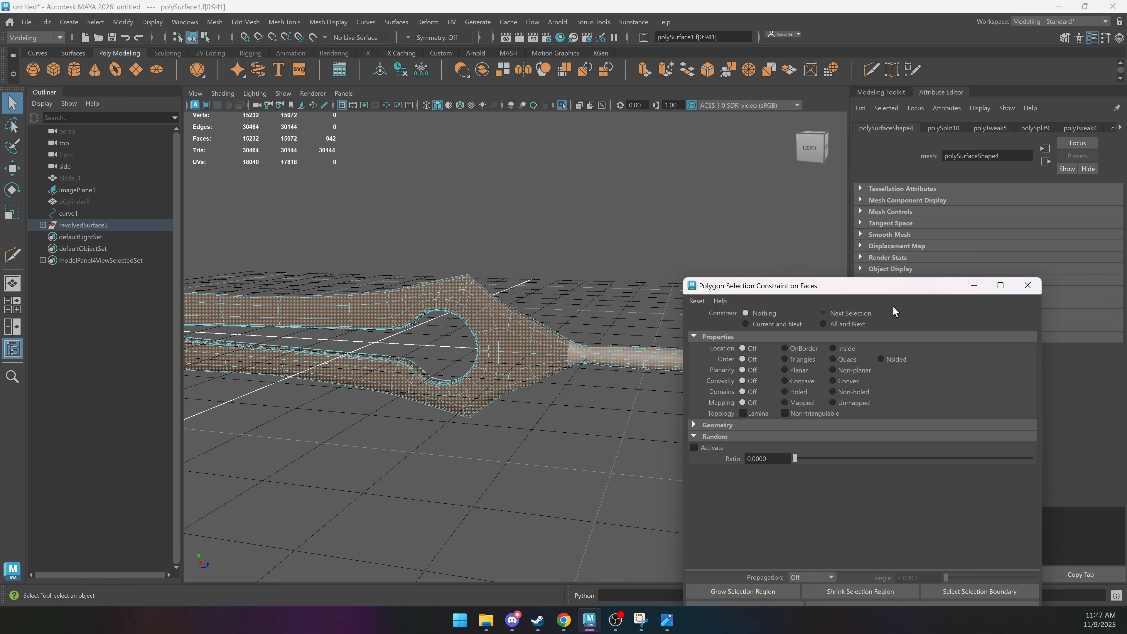
click(1027, 284)
Return to object mode and compare the sword body unsmoothed and with smooth preview, leaving it smoothed.
key(F8)
alt+drag(544, 344, 579, 354)
key(1)
key(3)
Show all sword parts again and select the guard shell over the handle-blade junction.
click(590, 262)
alt+drag(612, 262, 482, 319)
click(472, 337)
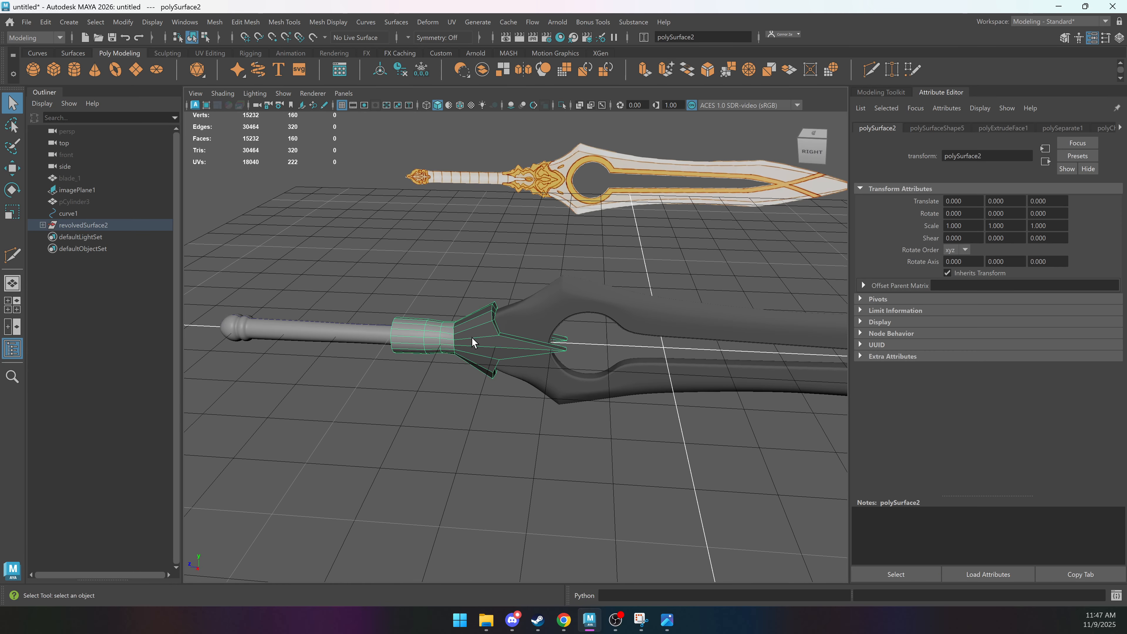
alt+right_drag(473, 337, 523, 341)
alt+drag(481, 337, 508, 328)
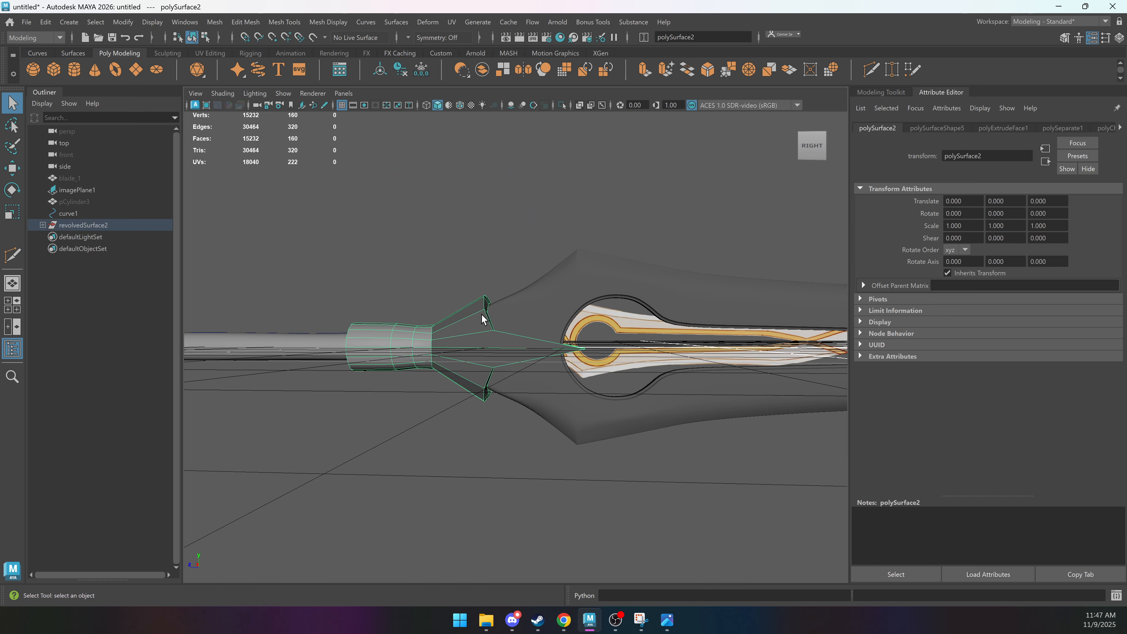